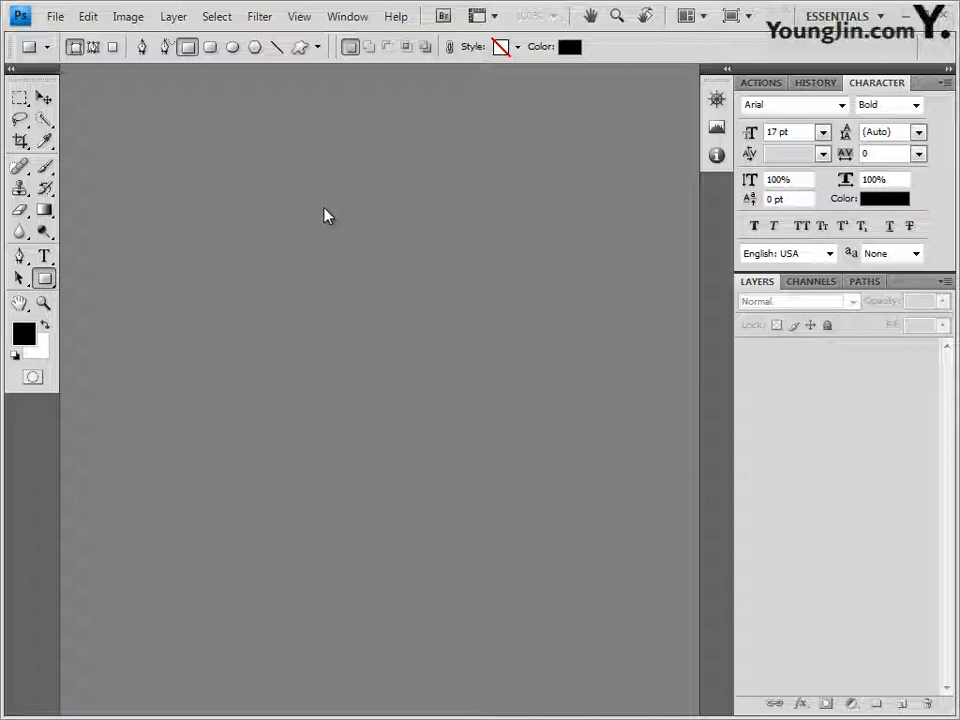
Create a new RGB document 400 pixels wide and 500 pixels high at 72 pixels/inch with a white background.
key(ctrl+n)
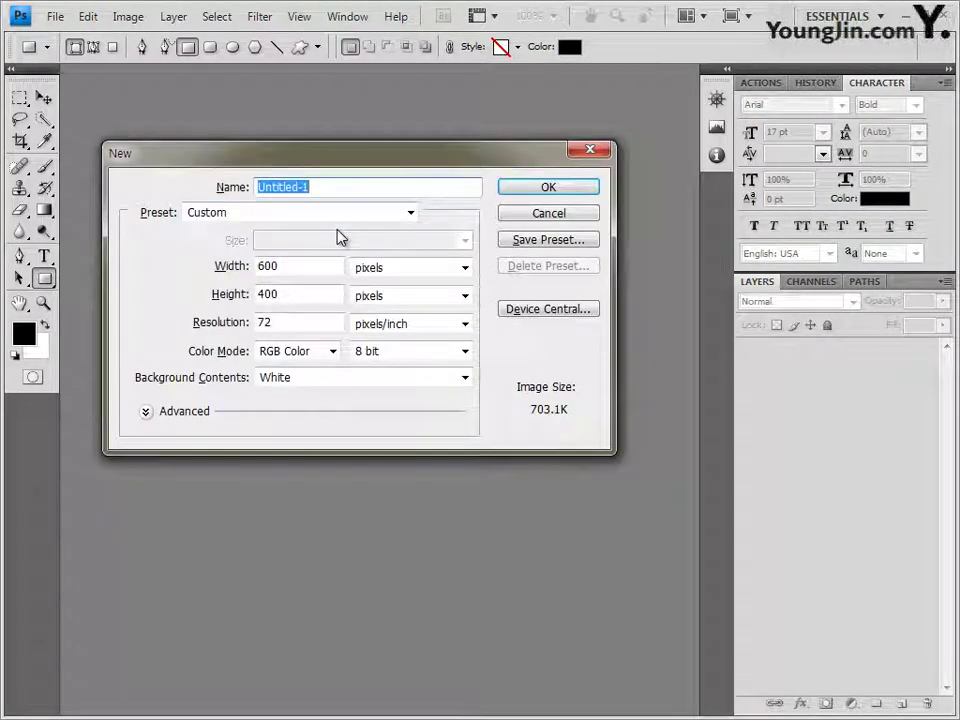
double_click(293, 268)
text(400)
key(Tab)
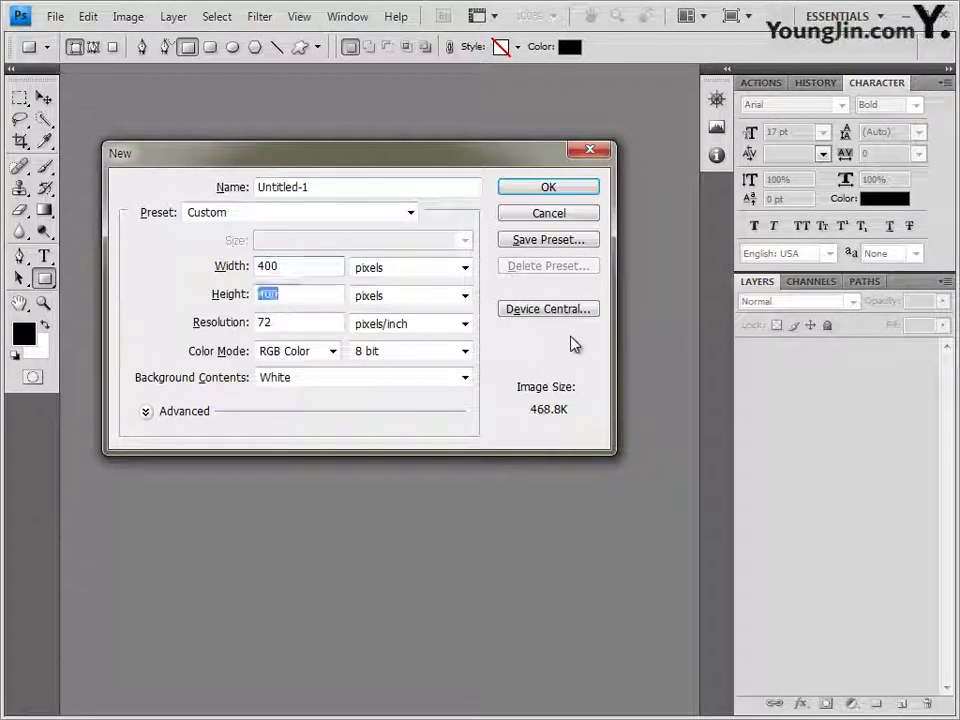
text(500)
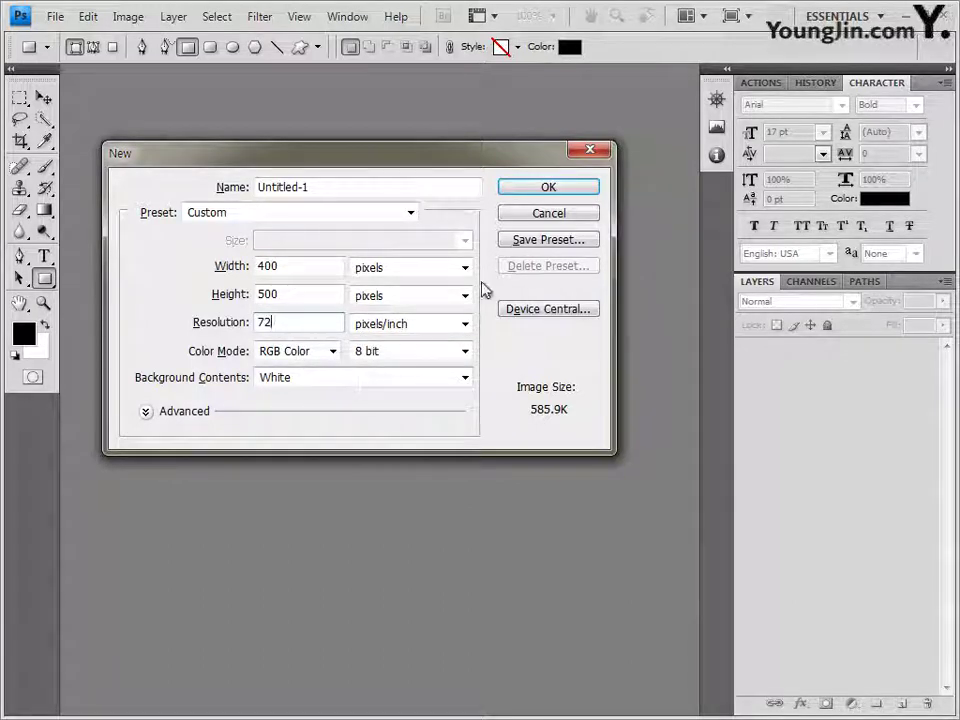
click(551, 190)
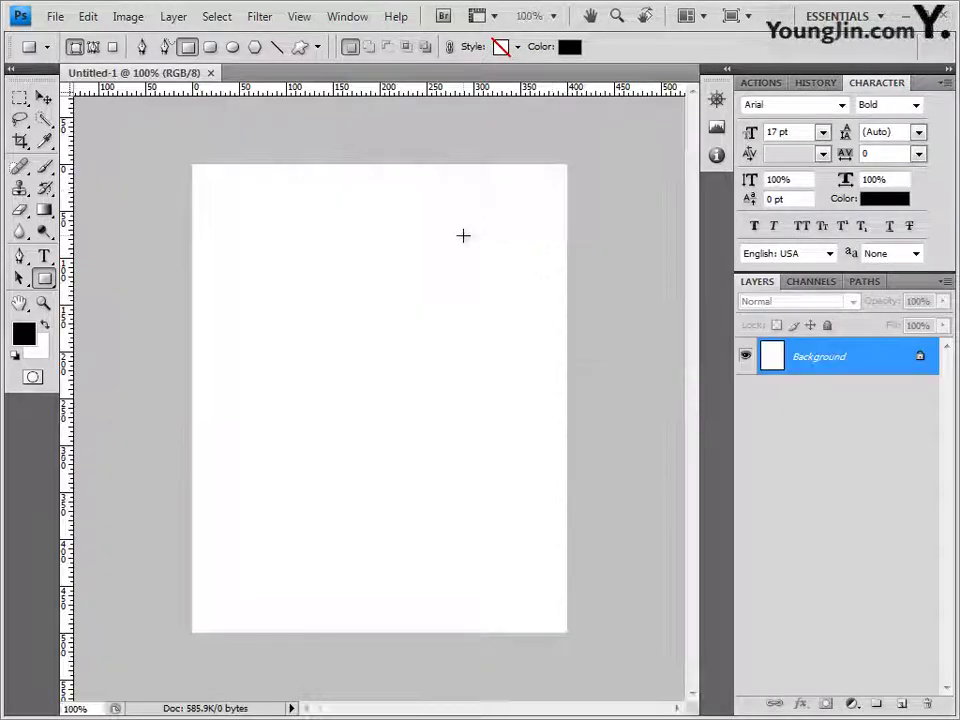
Float the document in its own window and add horizontal and vertical guides every 100 pixels across the canvas.
drag(133, 71, 221, 128)
key(v)
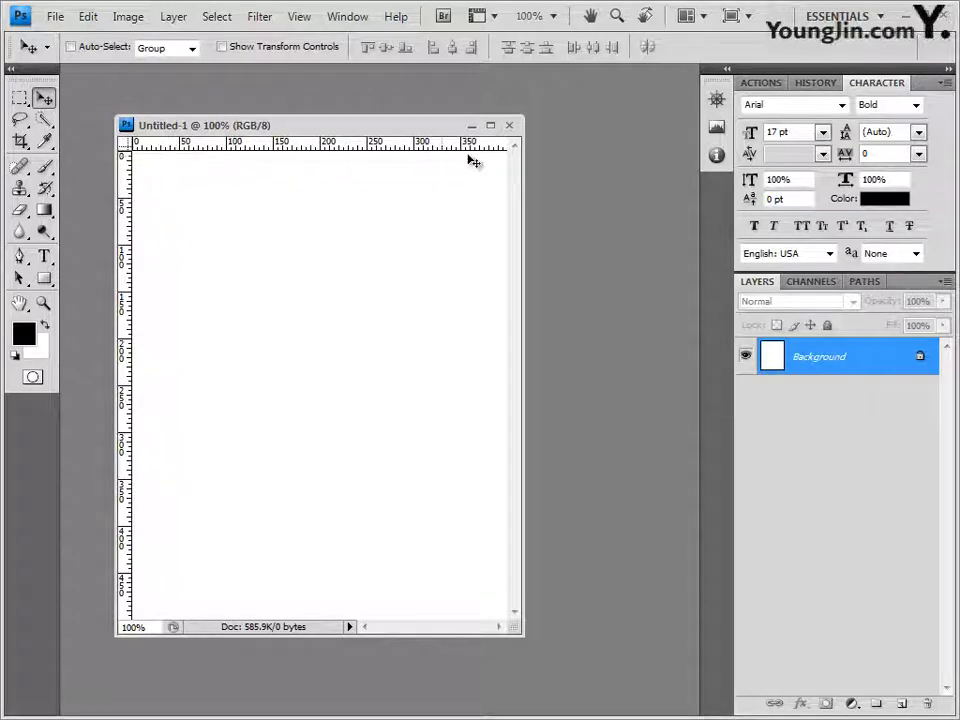
right_click(213, 148)
click(299, 113)
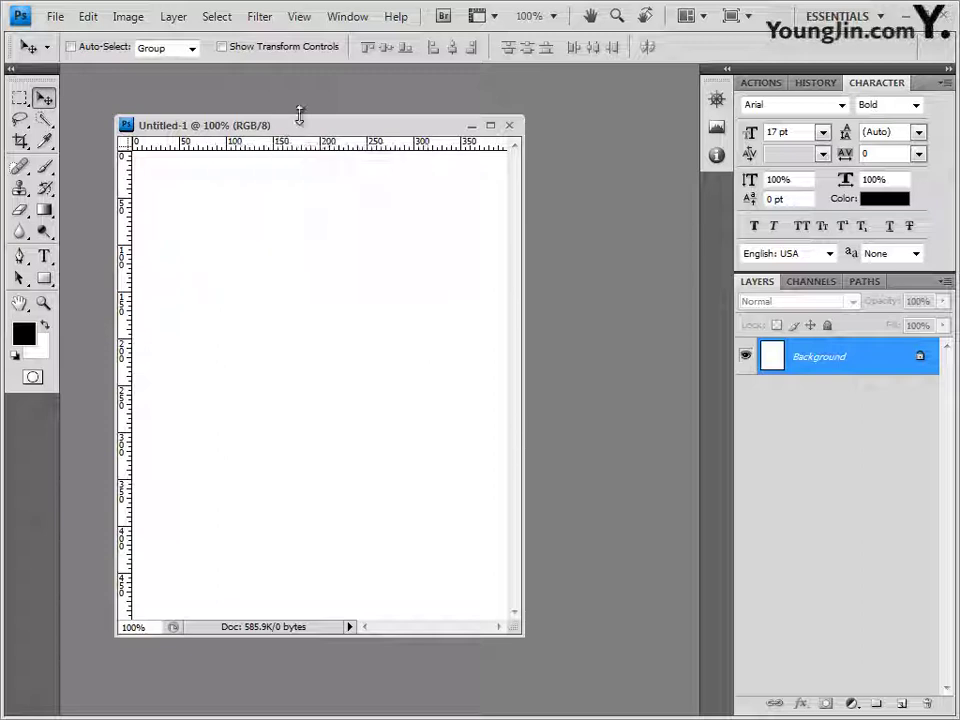
drag(281, 126, 312, 130)
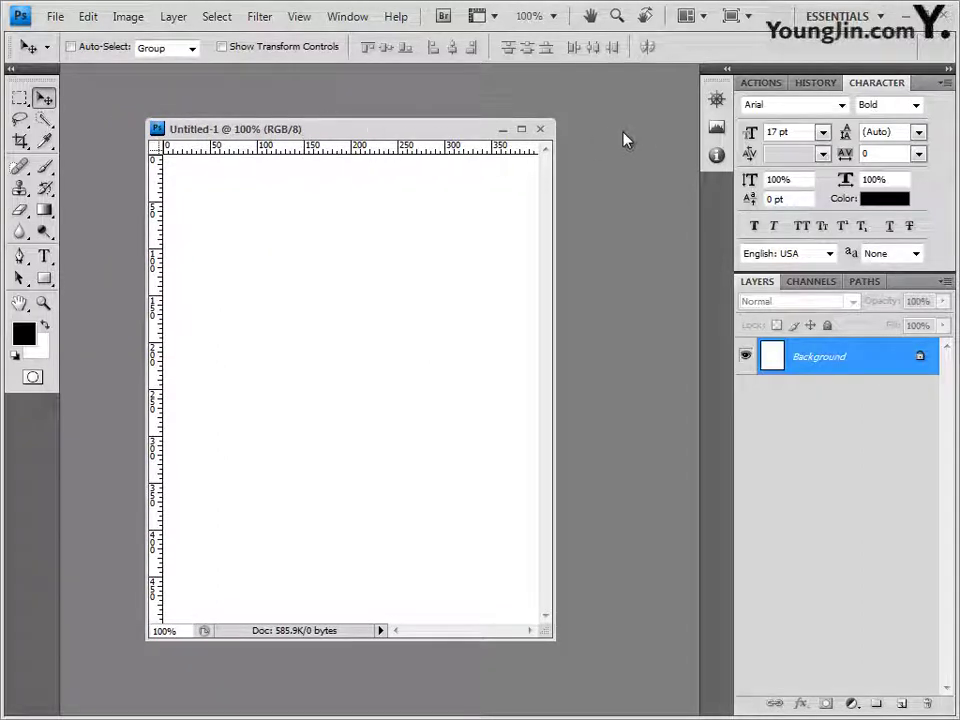
key(F2)
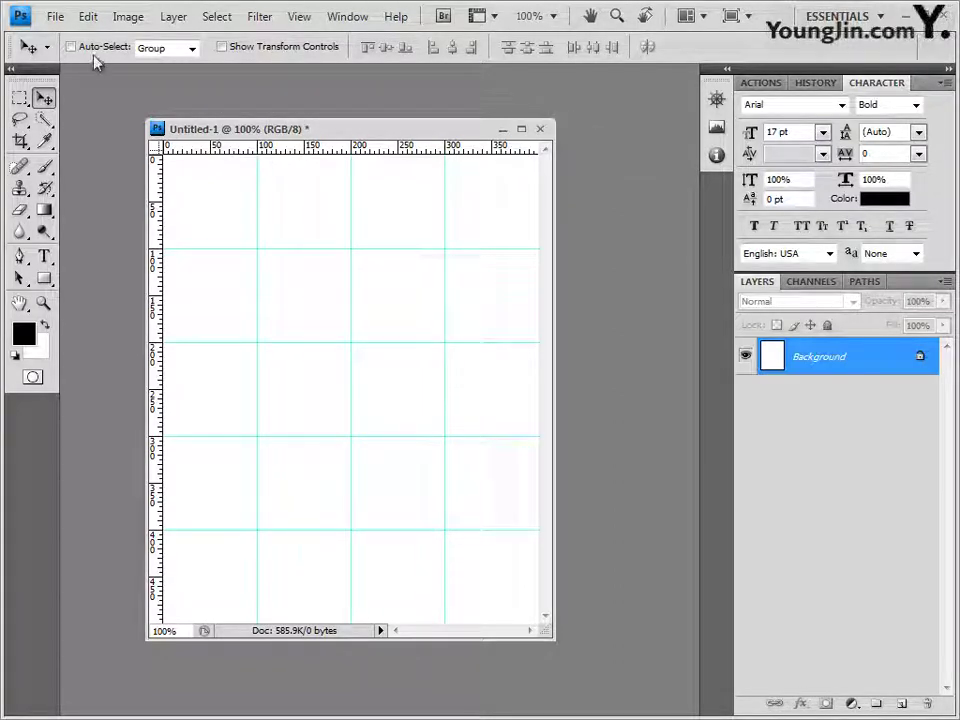
Save the document in the GTQ folder in Photoshop format under the name 1.
click(55, 17)
click(92, 270)
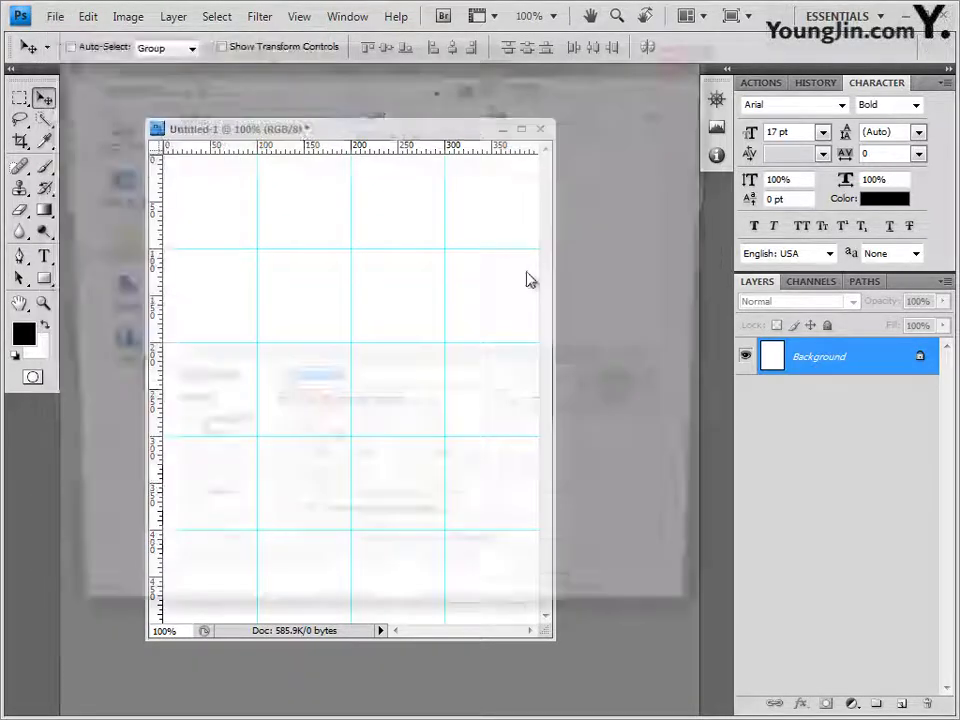
text(1)
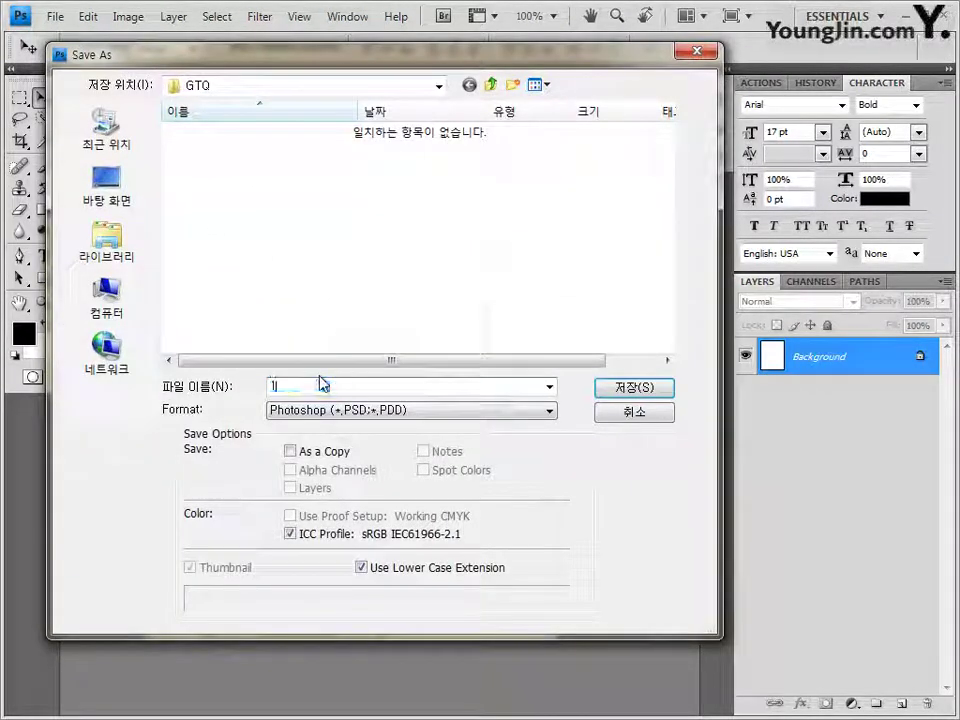
key(Escape)
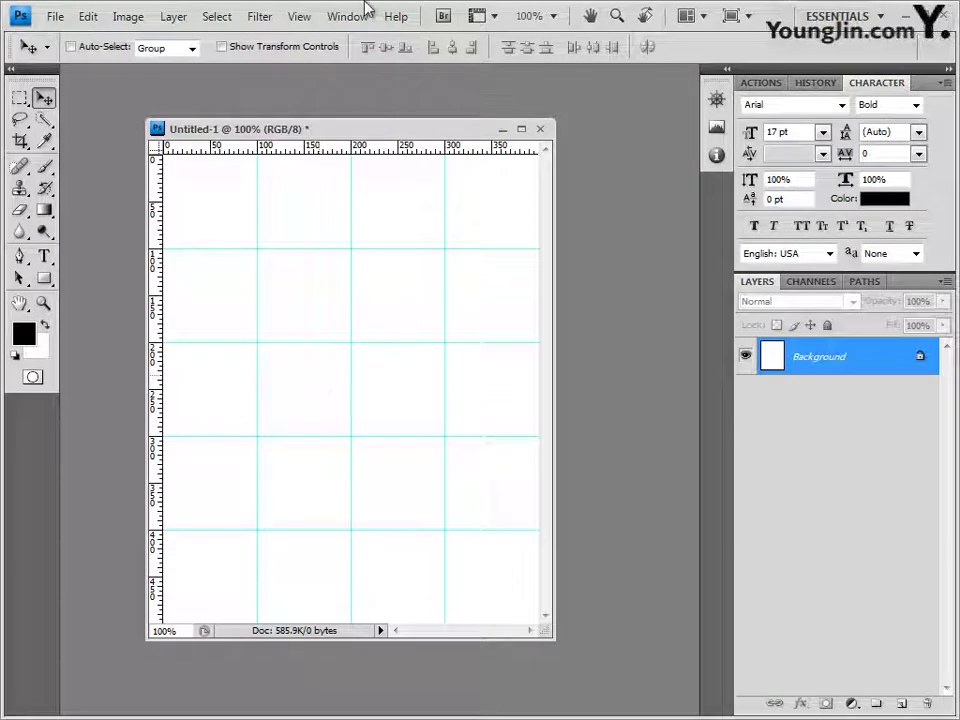
drag(358, 136, 365, 117)
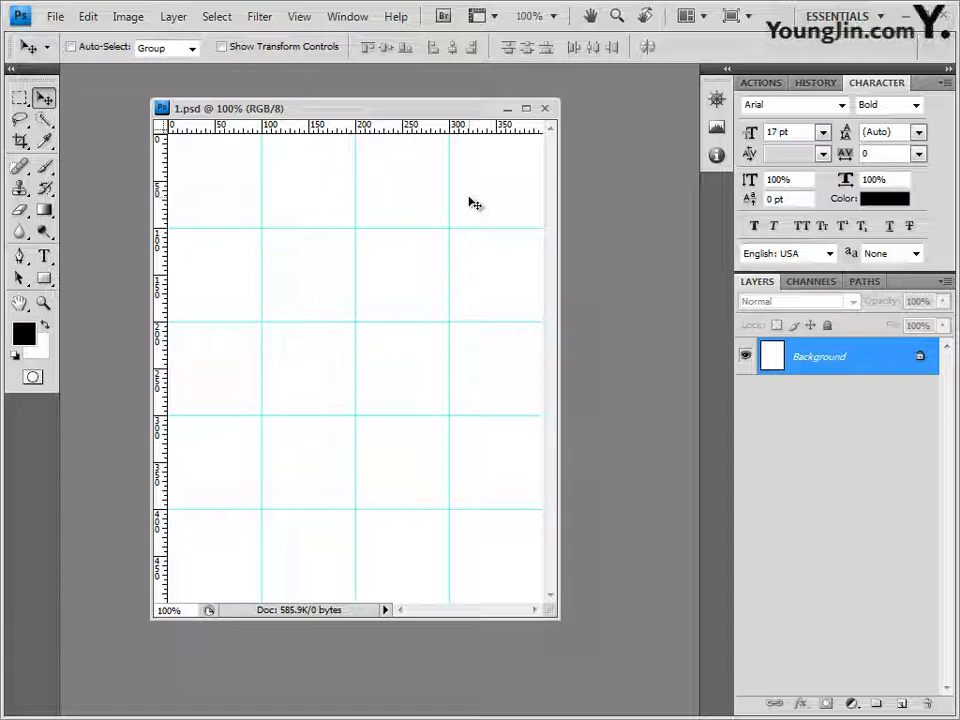
Open the sunflower photo 2급-1.jpg from the 기출문제07 folder and float it in its own window.
key(ctrl+o)
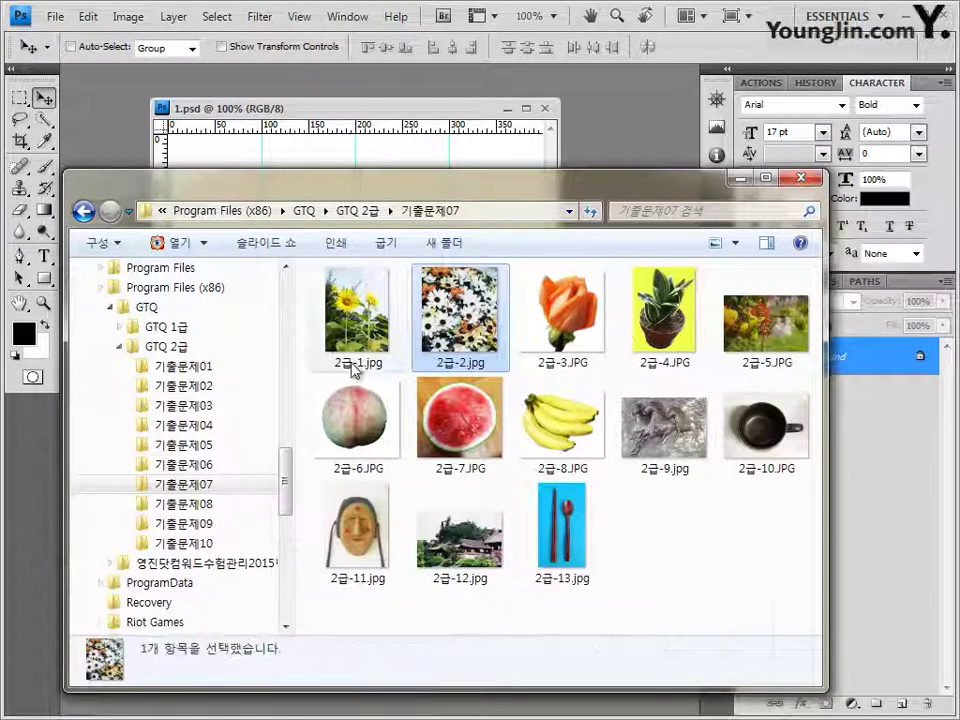
click(392, 336)
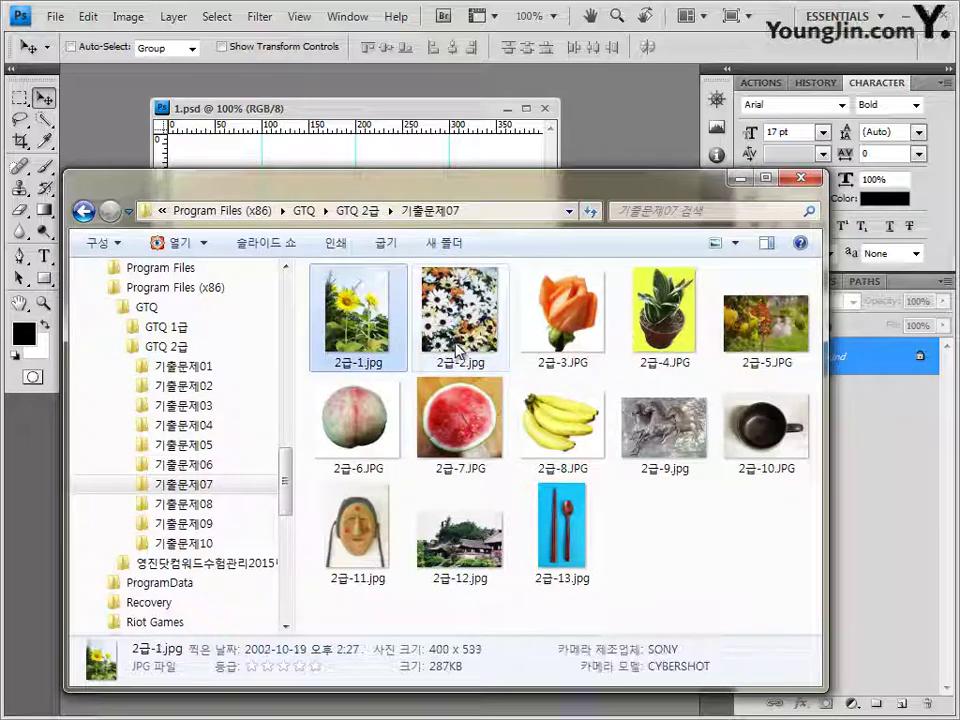
drag(358, 315, 621, 189)
drag(192, 71, 372, 154)
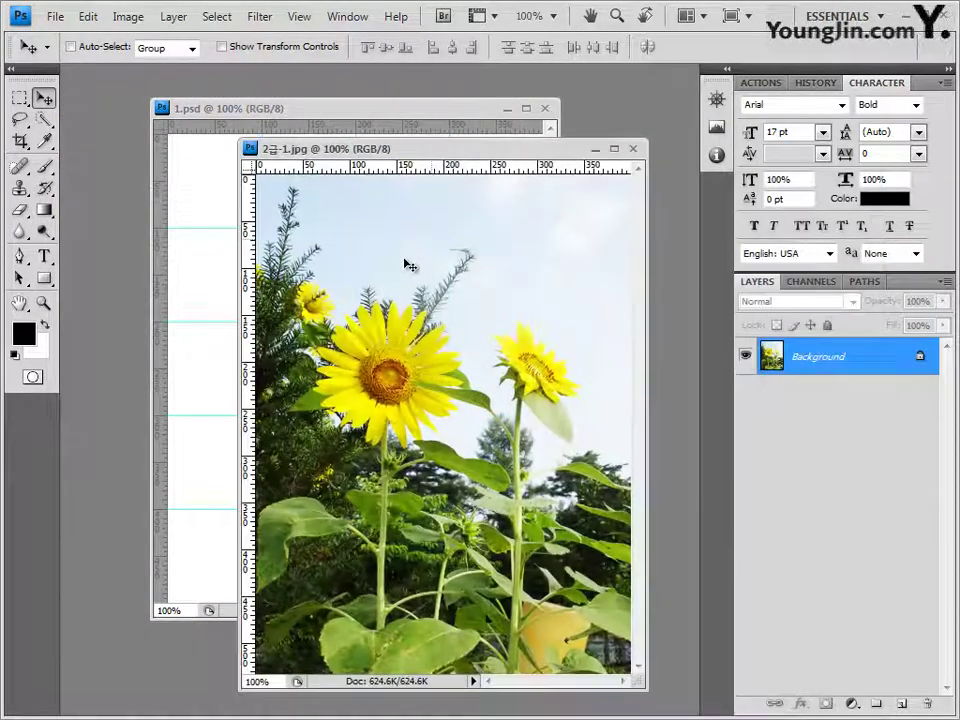
Copy the whole sunflower photo, close its window, and paste it into 1.psd as a new layer.
drag(444, 155, 480, 178)
drag(580, 158, 554, 160)
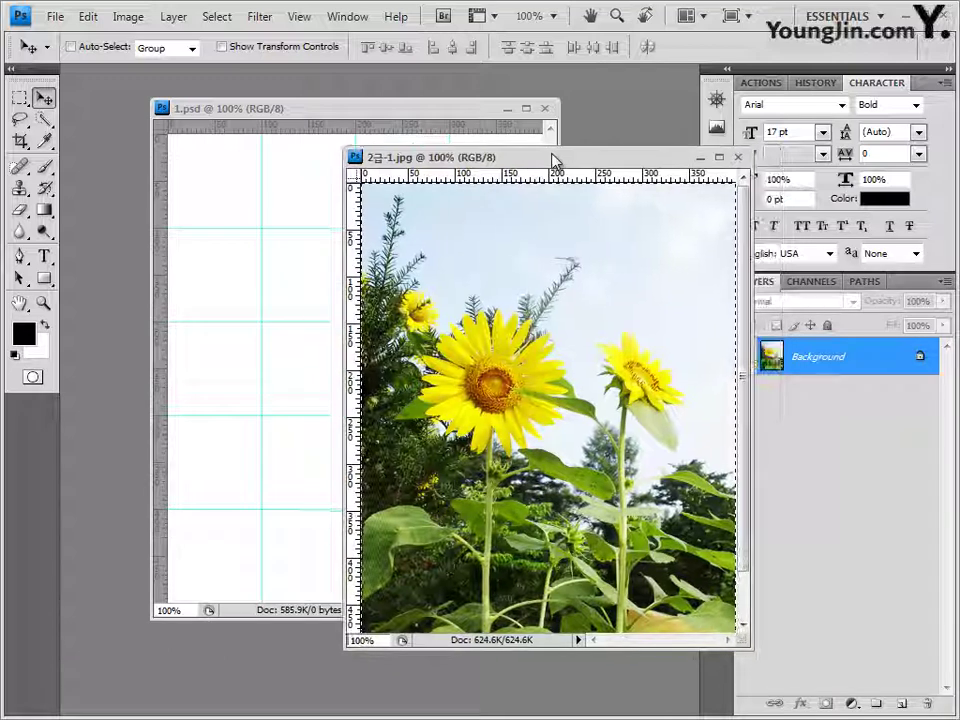
click(738, 157)
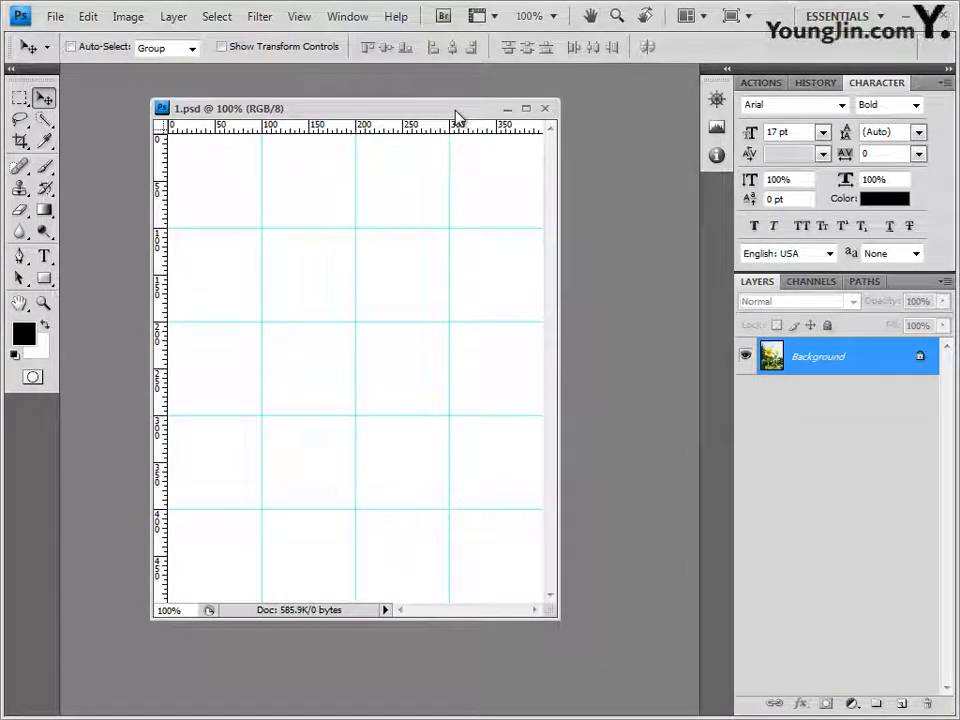
key(ctrl+v)
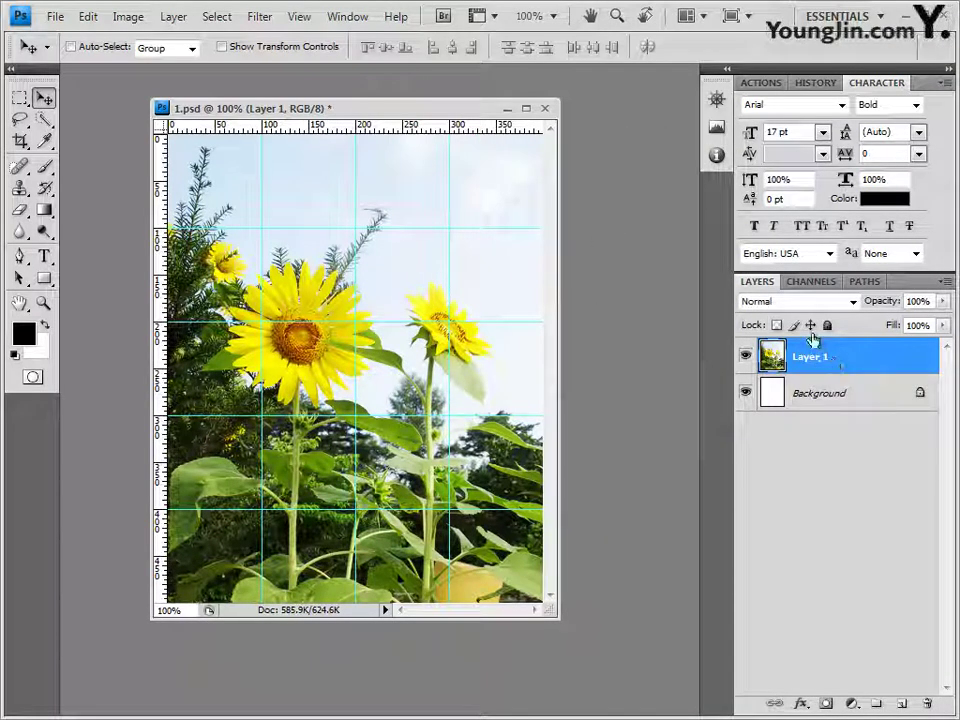
click(356, 16)
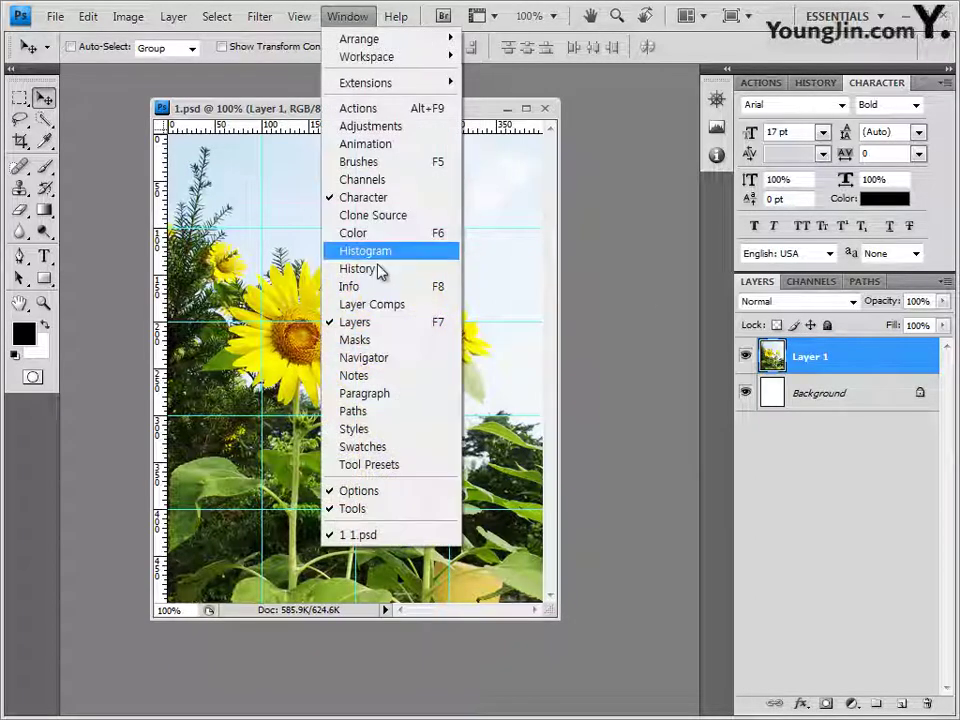
click(851, 358)
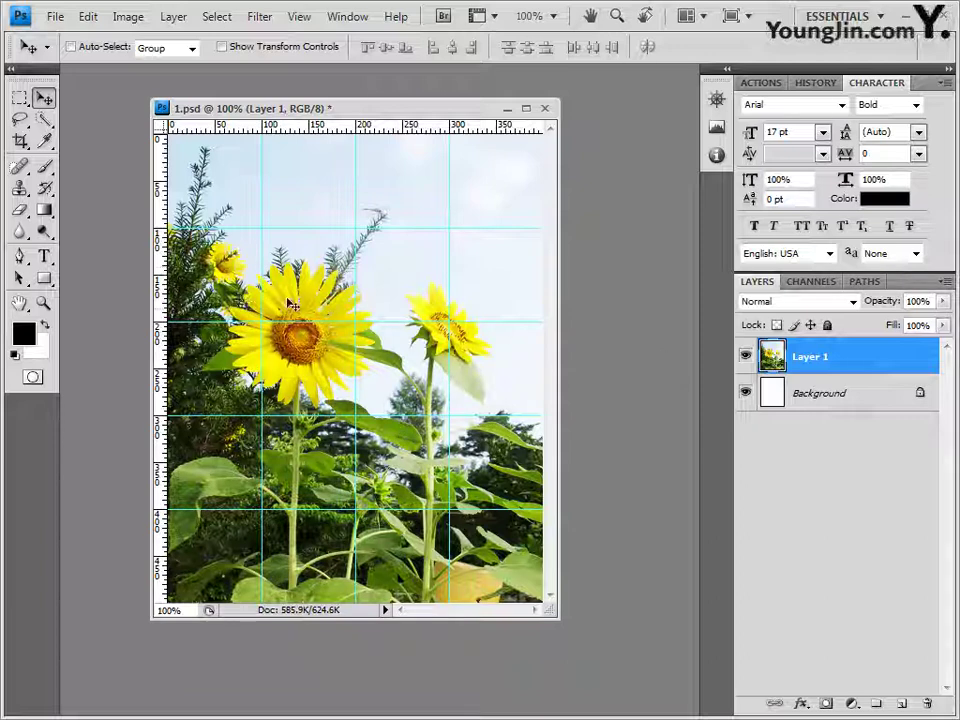
Select the large sunflower's head on the photo layer with the Quick Selection tool, using a 15 px brush.
click(46, 120)
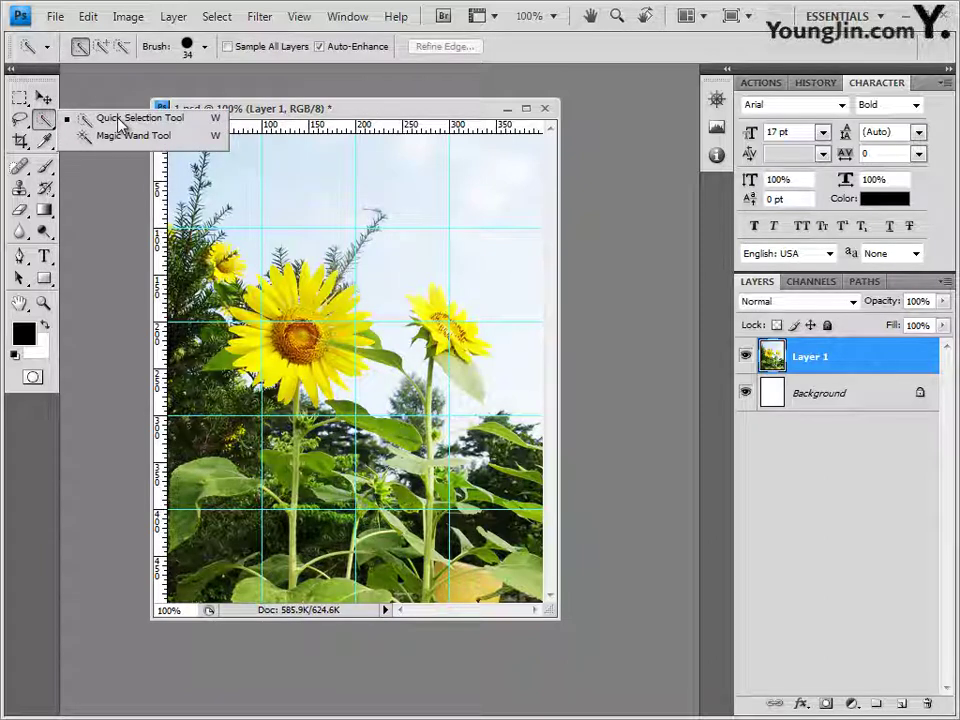
click(84, 118)
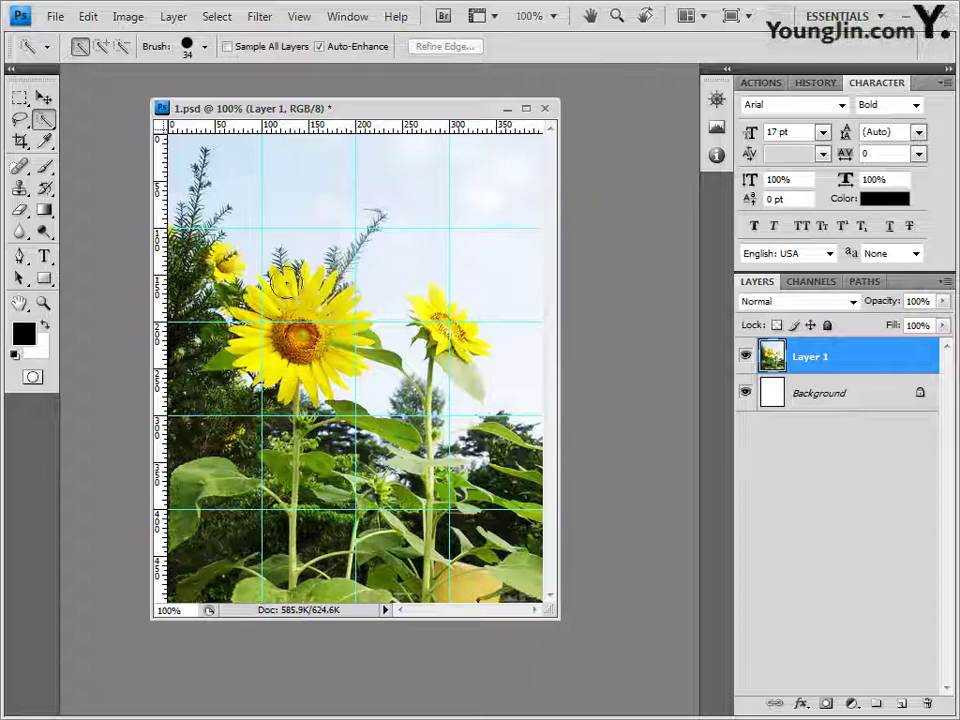
click(205, 47)
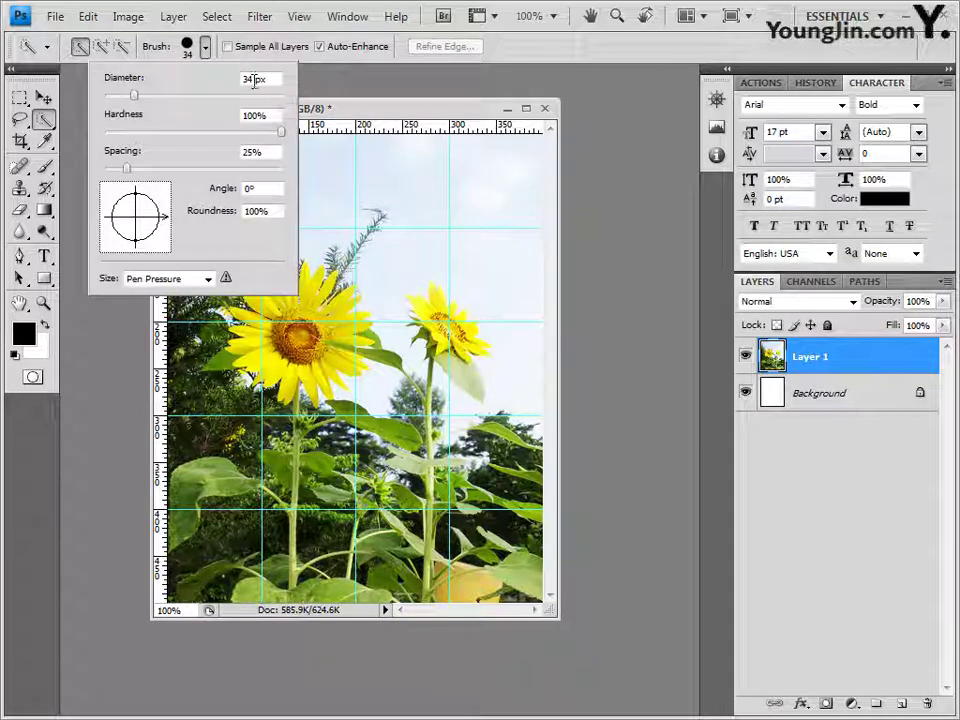
drag(134, 95, 115, 95)
click(345, 115)
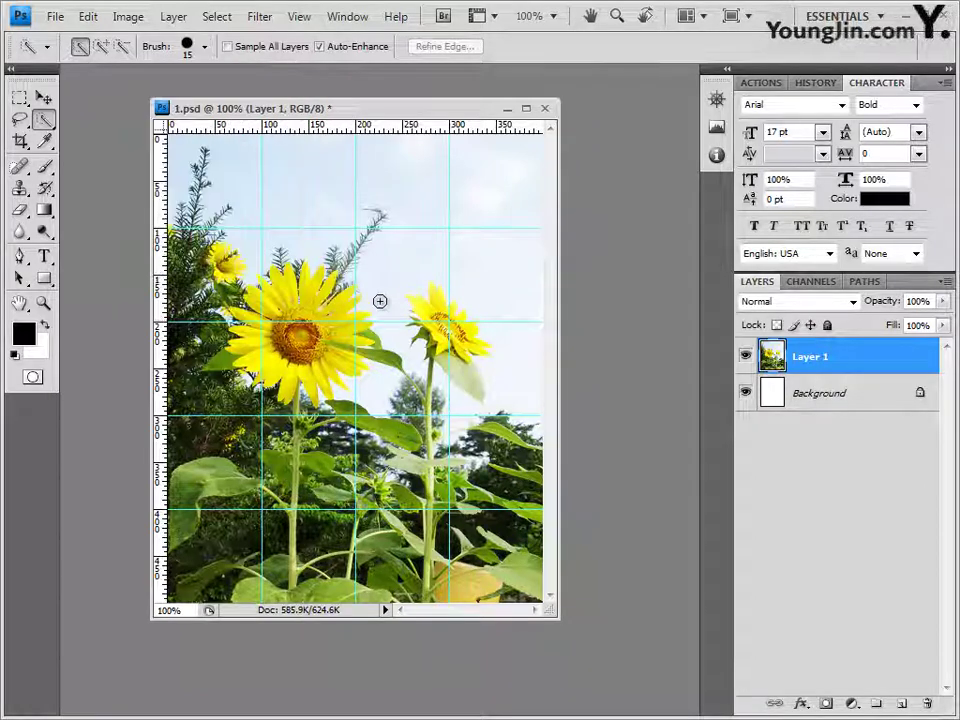
mouse_move(288, 290)
mouse_down()
mouse_move(250, 321)
mouse_move(298, 369)
mouse_up()
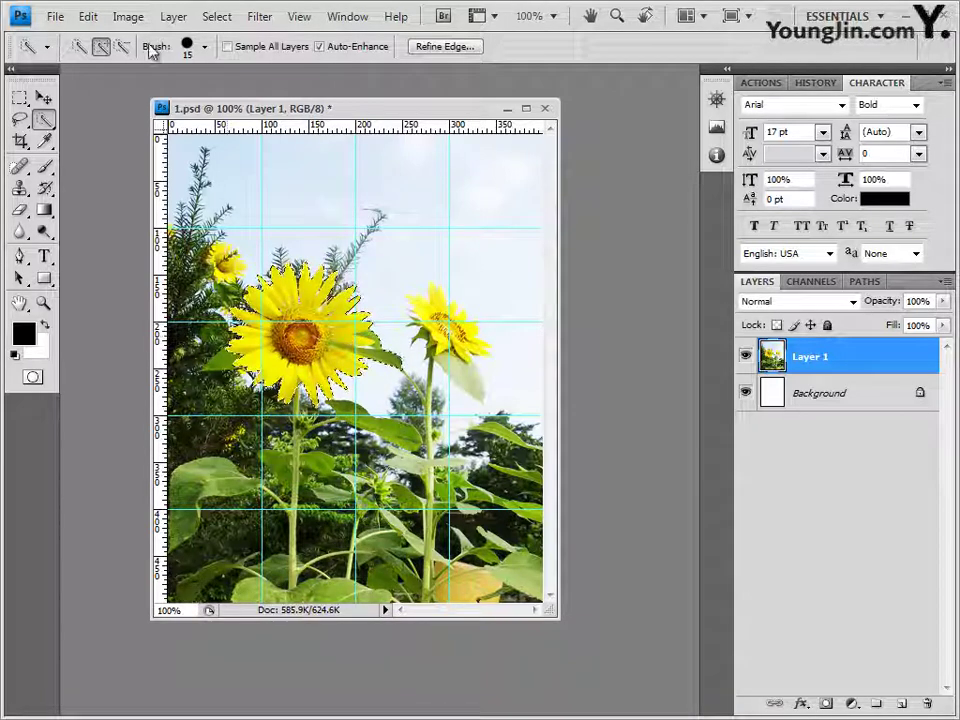
Subtract the green leaf beside the large sunflower from the selection, using a 9 px Quick Selection brush.
click(195, 46)
double_click(256, 79)
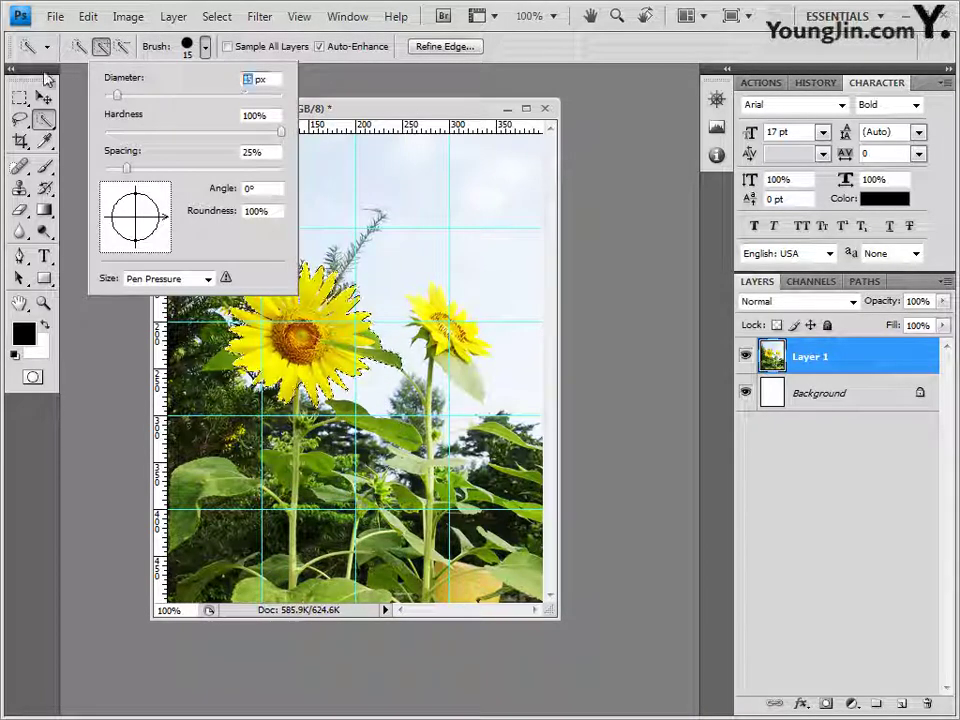
text(9)
key(Return)
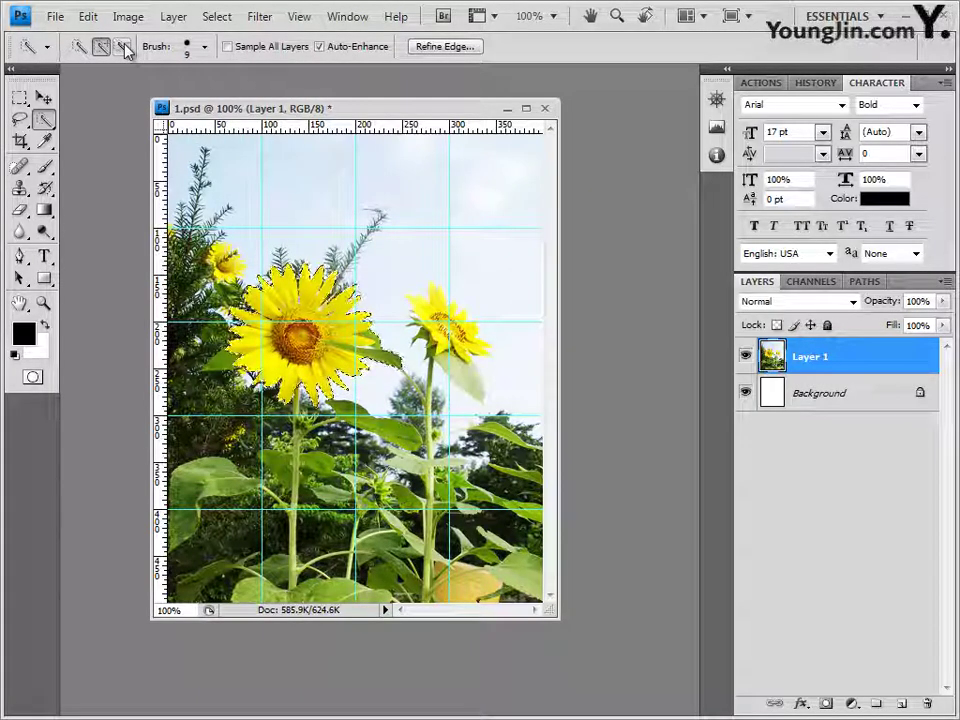
drag(393, 360, 392, 348)
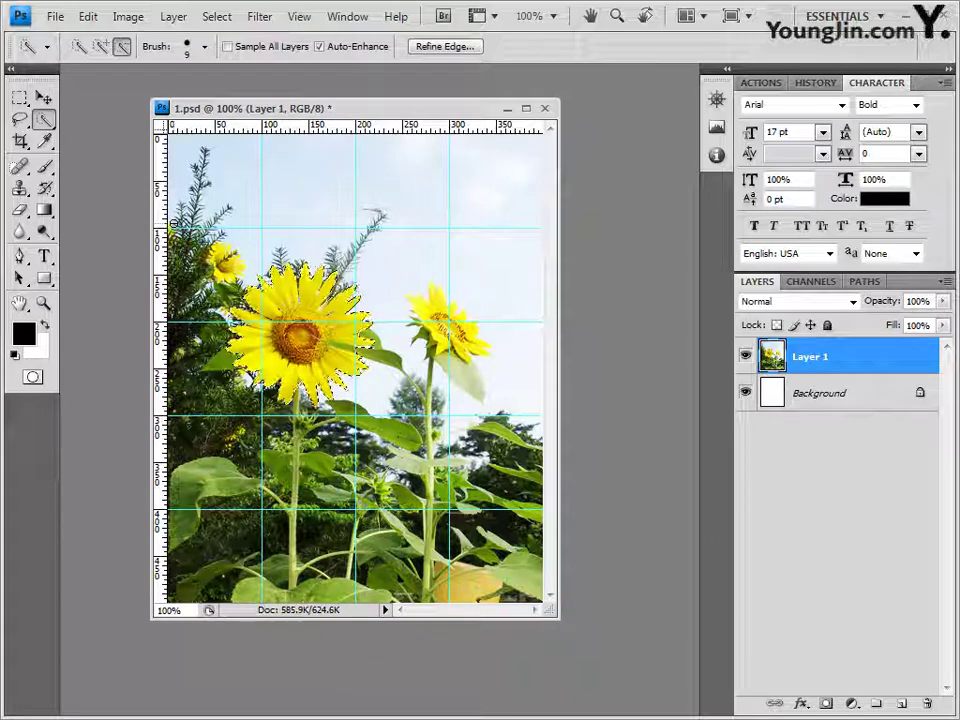
Duplicate the selected sunflower head with the Move tool and place the copy below the smaller flower, around X 326, Y 310 px.
click(45, 98)
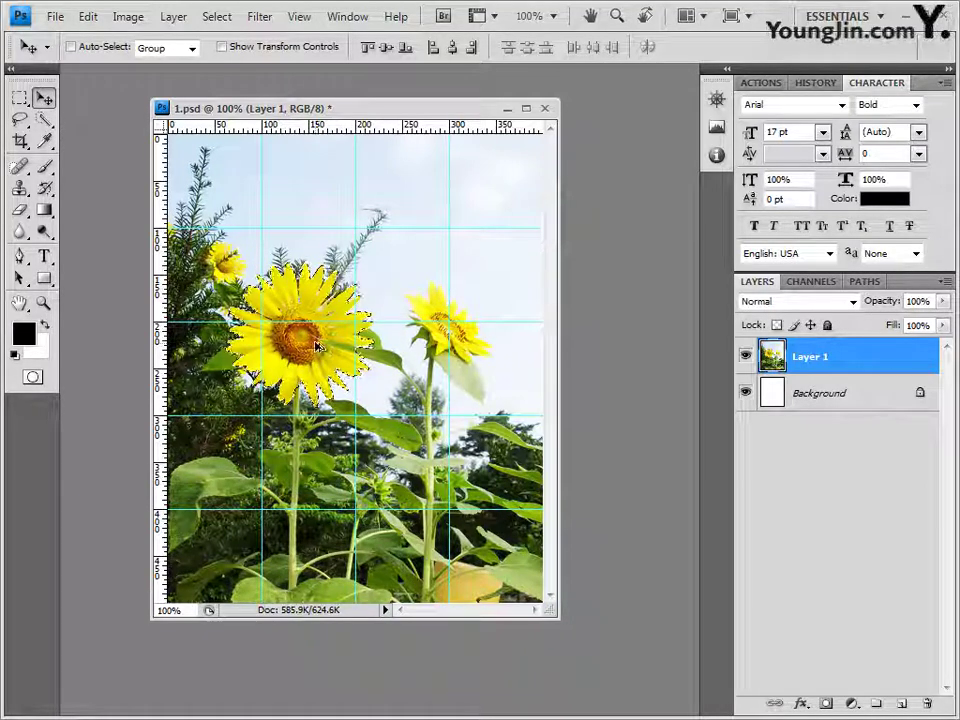
drag(320, 349, 468, 432)
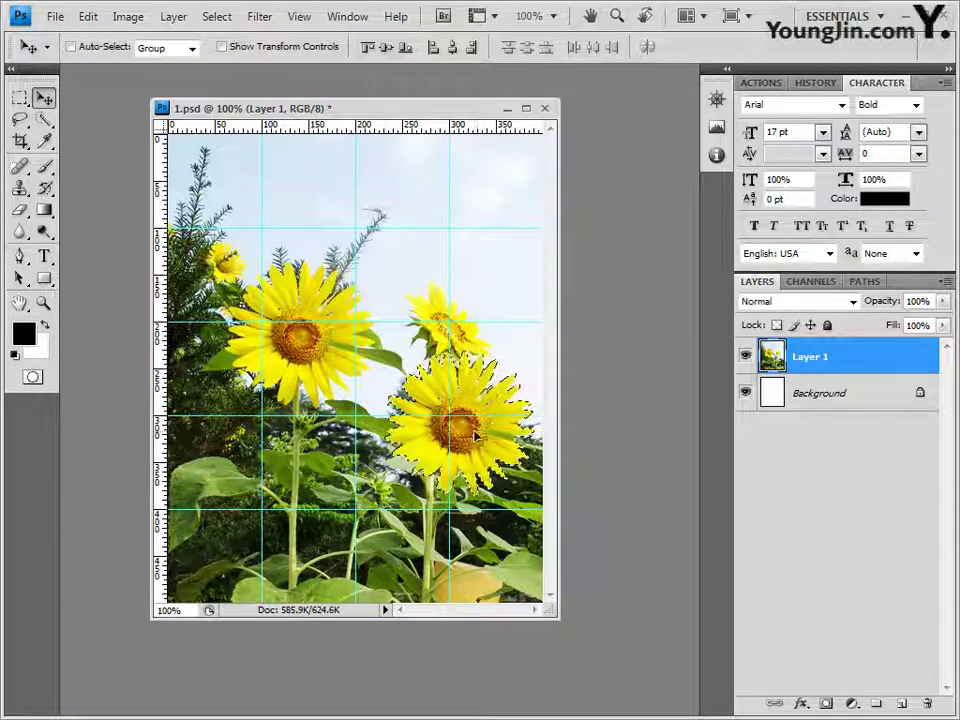
key(ctrl+d)
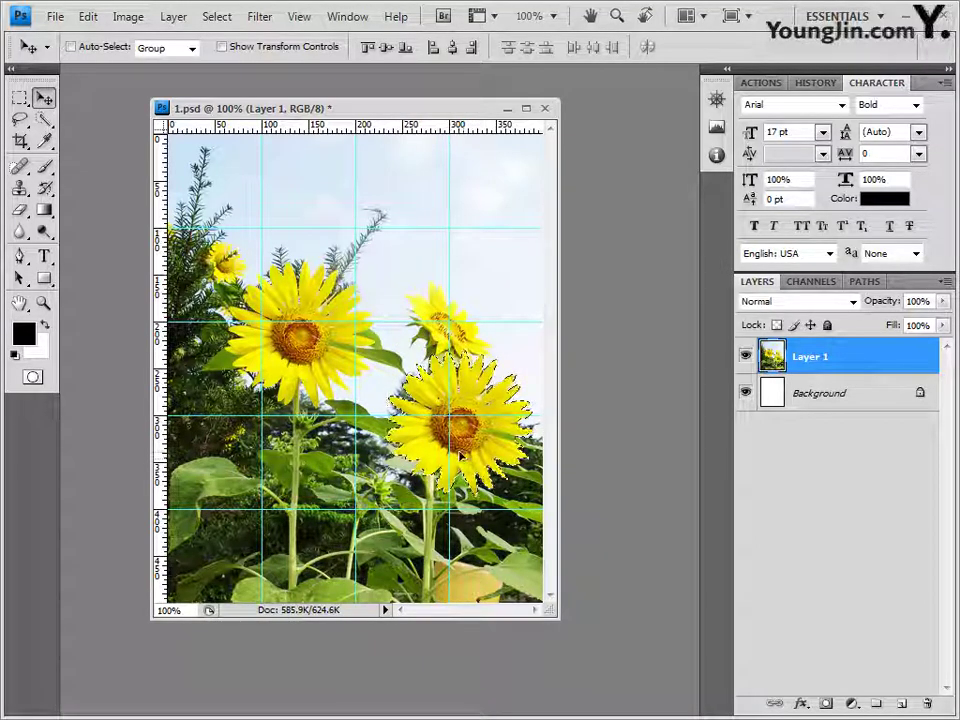
Scale the duplicated sunflower head to about 66% and center it around X 340, Y 321 px, then deselect it.
key(ctrl+t)
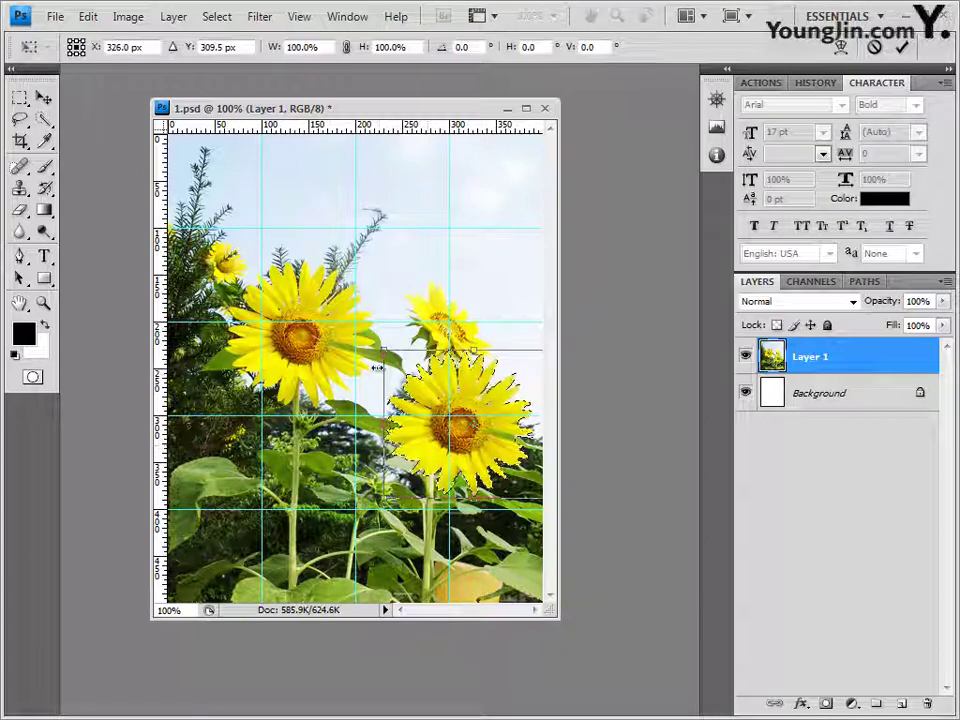
drag(384, 353, 428, 387)
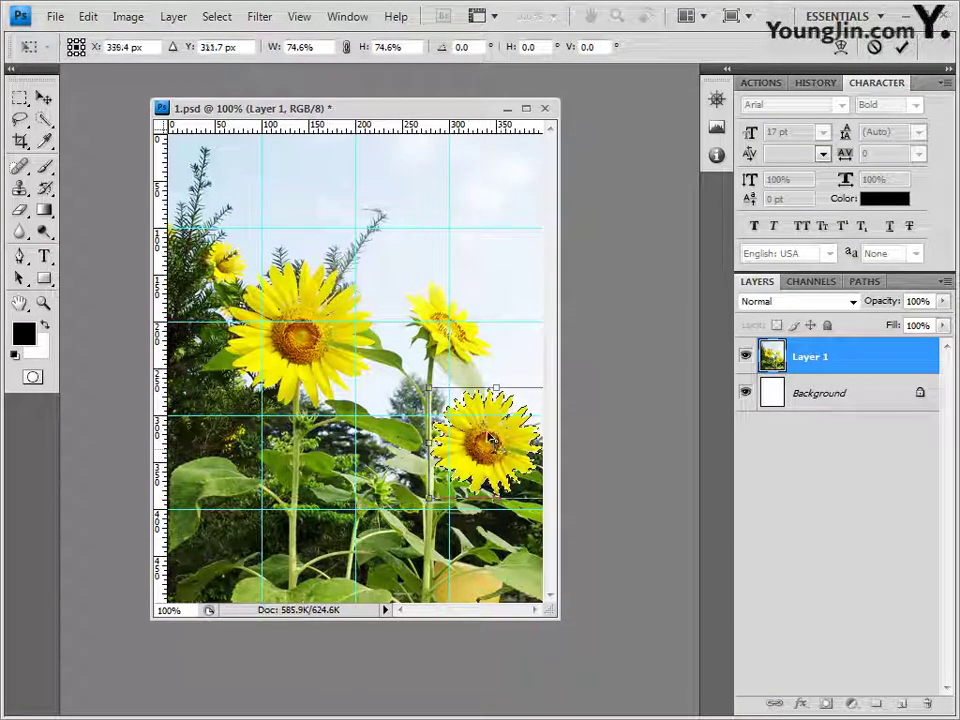
drag(487, 440, 488, 449)
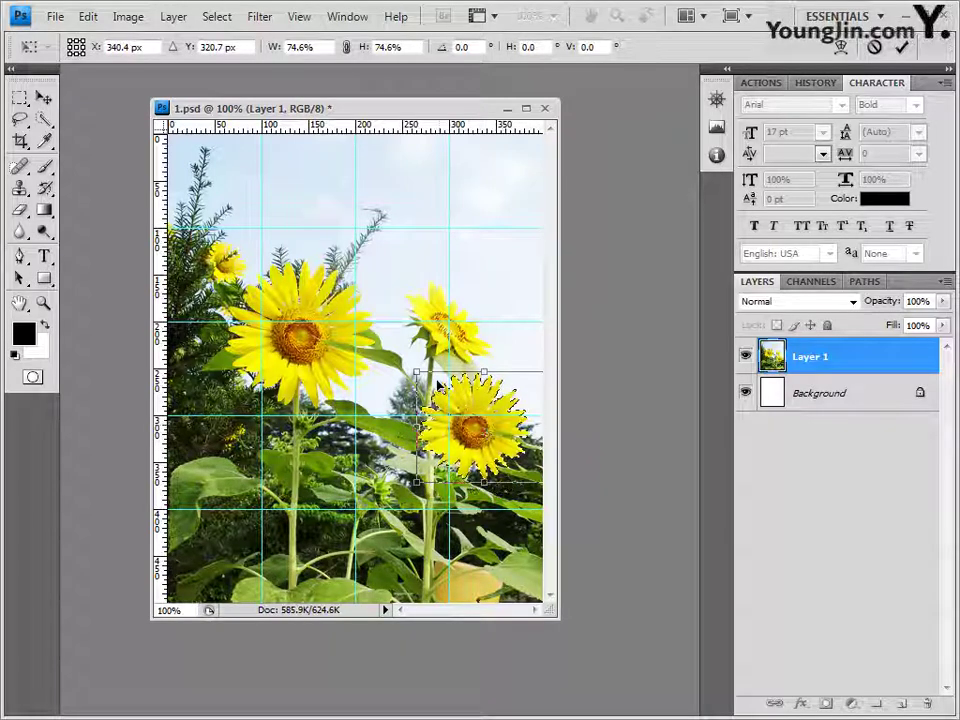
drag(416, 372, 431, 382)
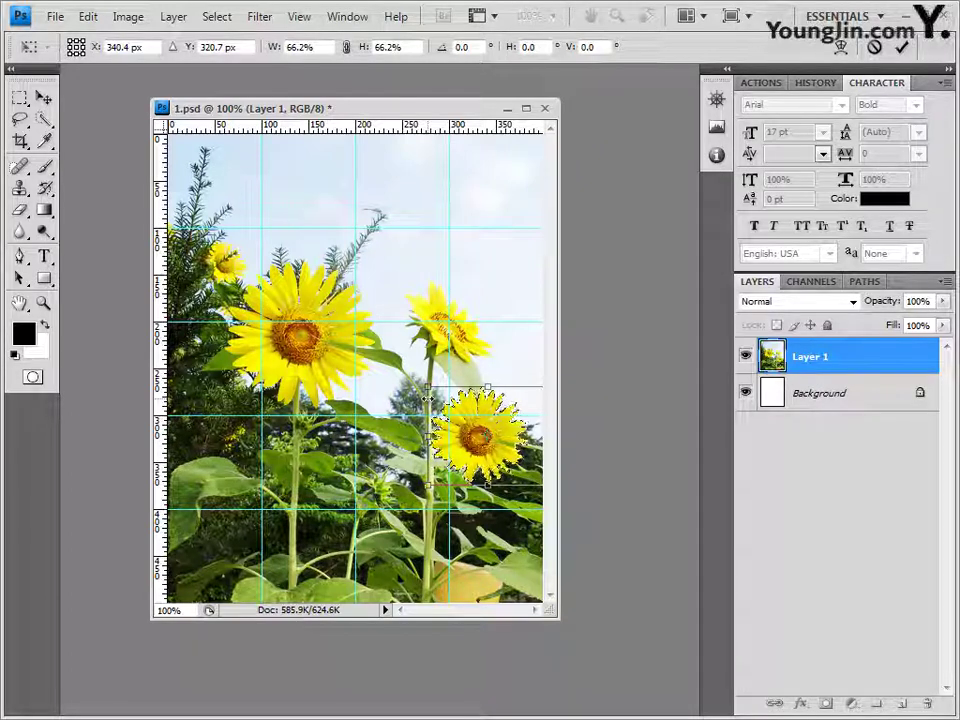
key(Return)
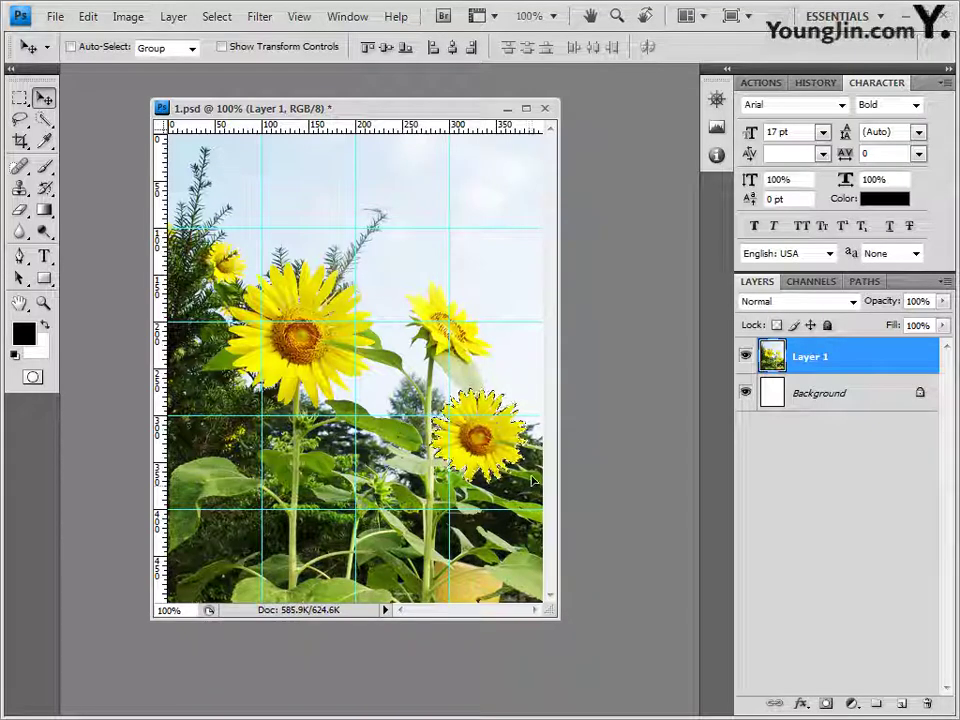
key(ctrl+d)
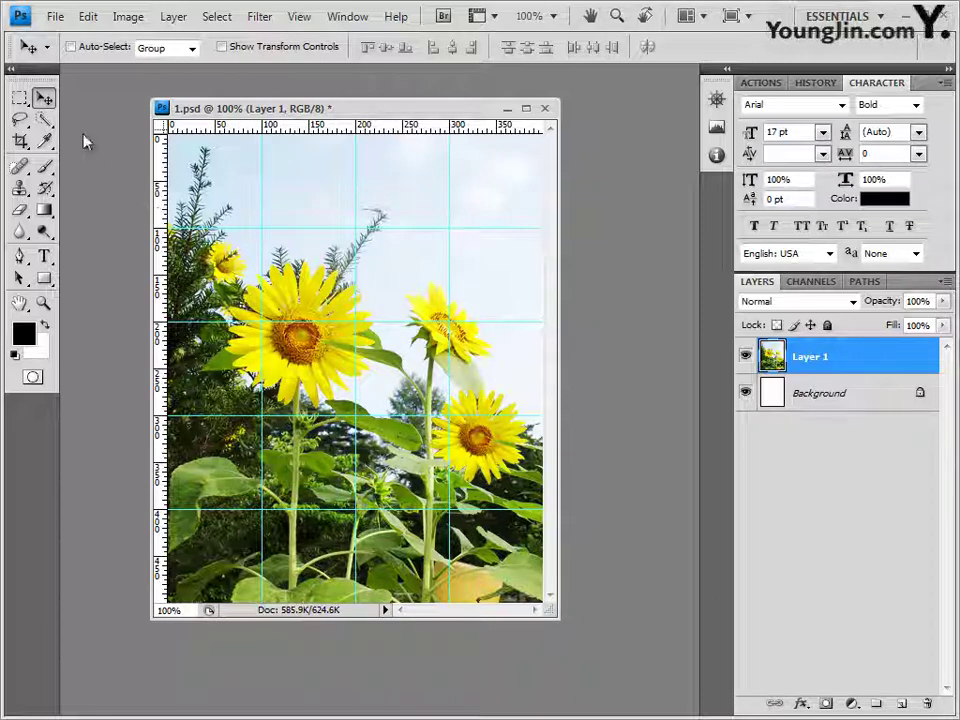
Replace the Custom Shape tool's current shapes with the Nature set.
click(44, 278)
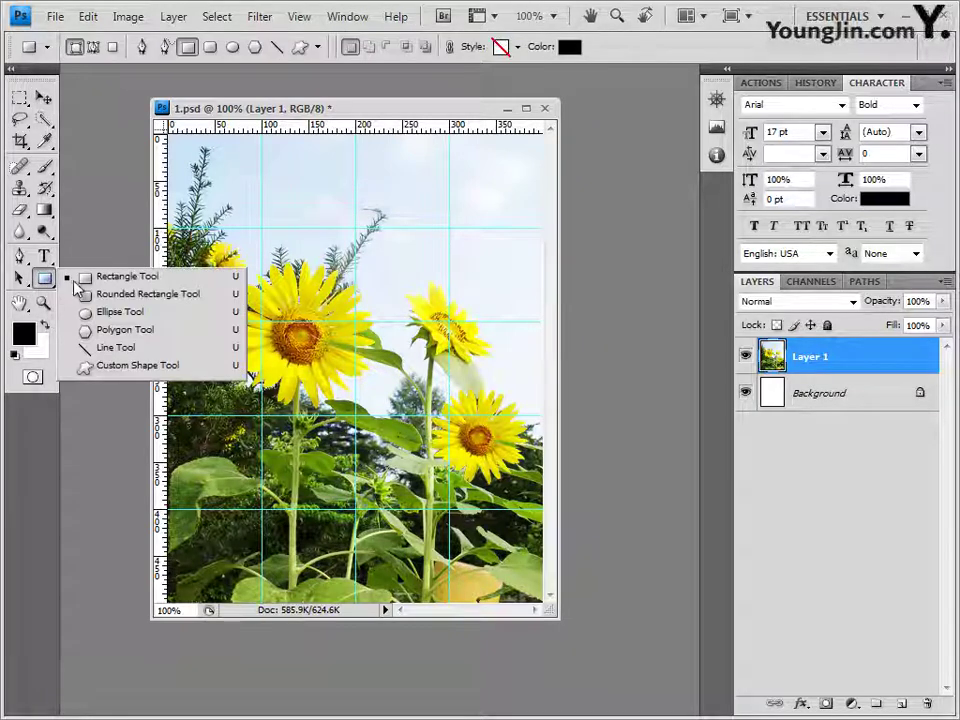
click(92, 366)
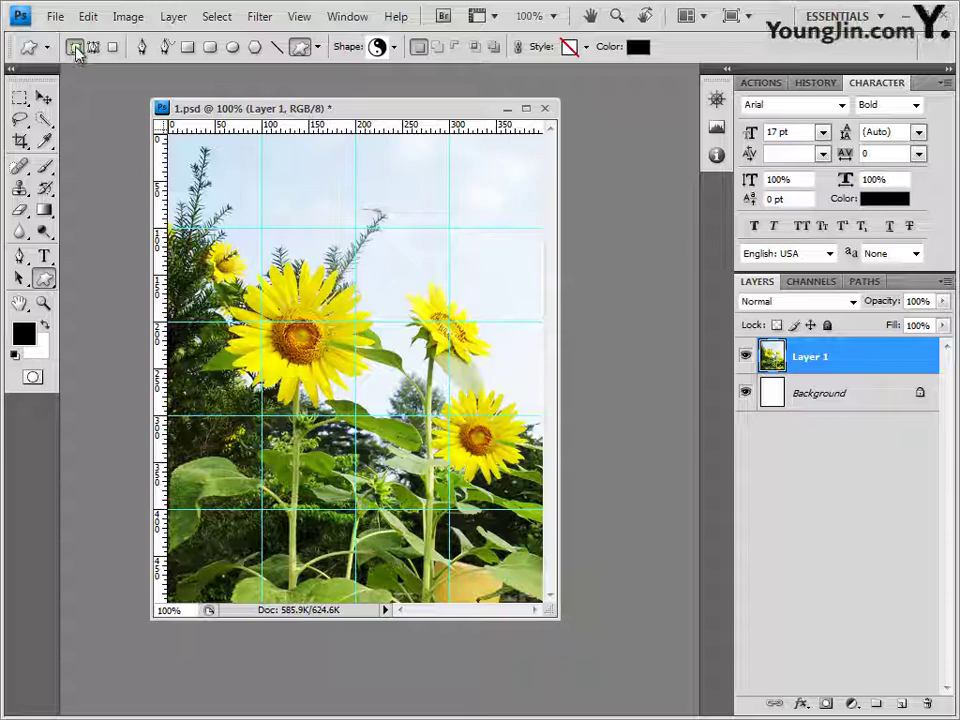
click(396, 50)
click(485, 79)
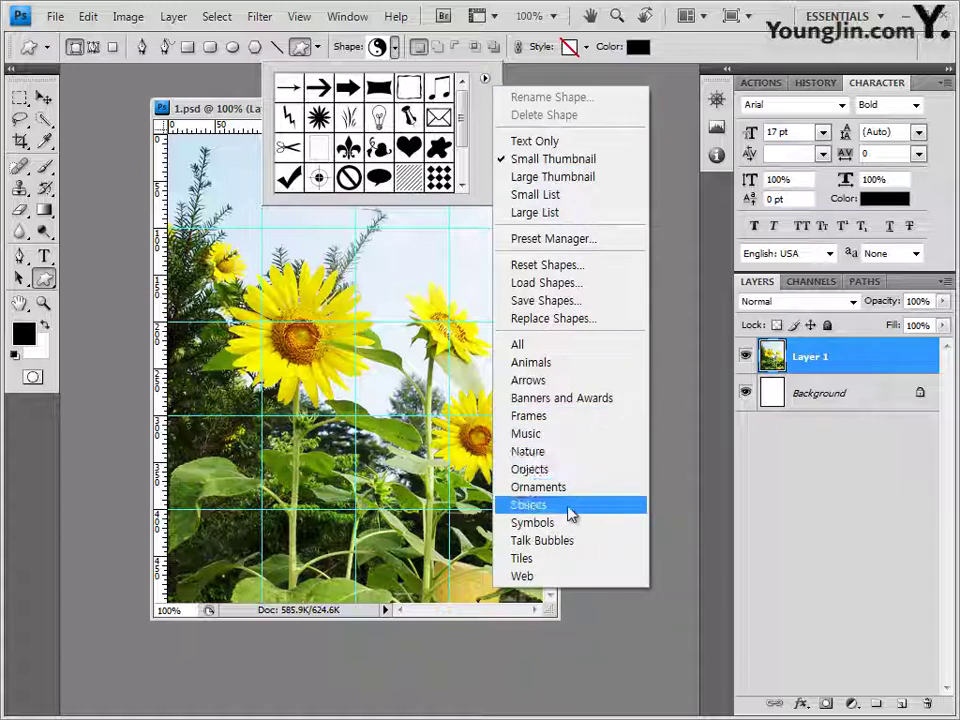
click(575, 453)
key(Return)
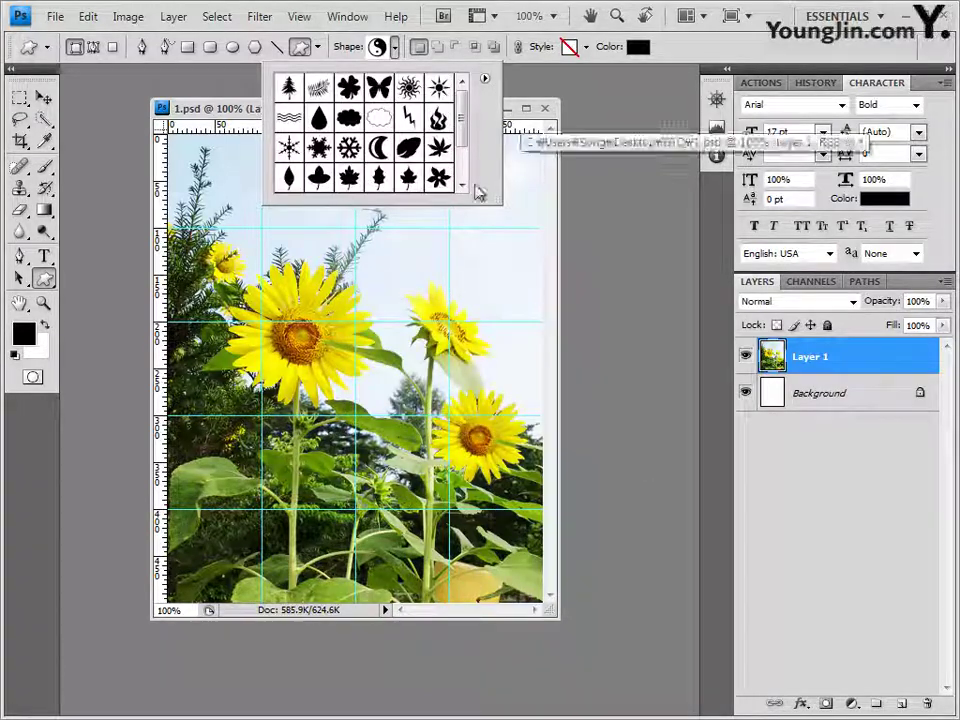
Draw the sun shape with narrow separate rays as a shape layer in the upper-right sky, about 40 x 55 px.
click(441, 96)
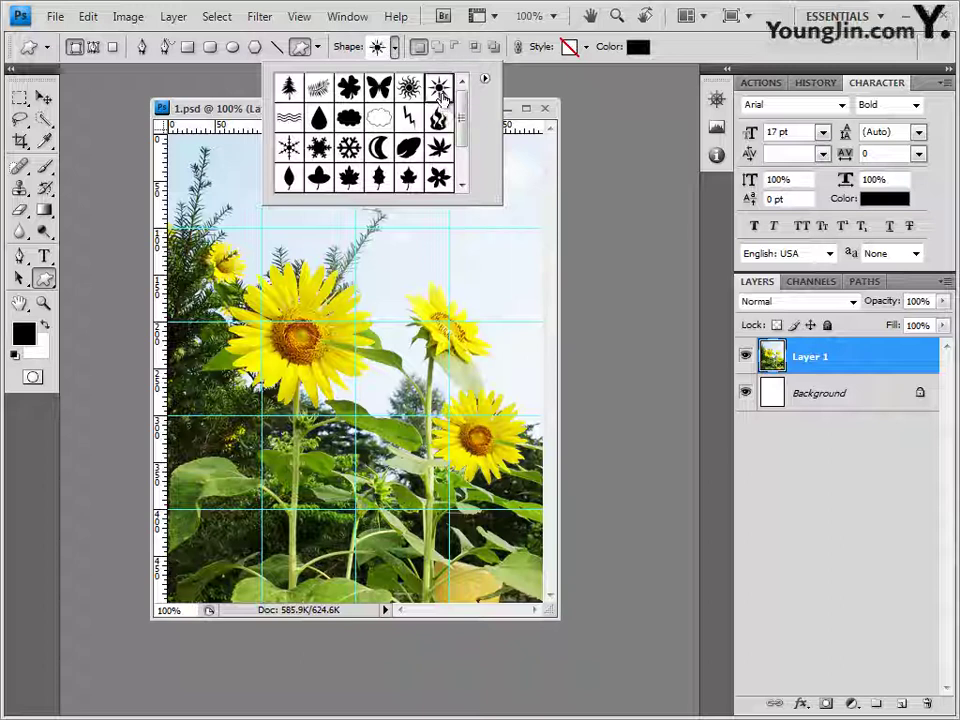
click(253, 108)
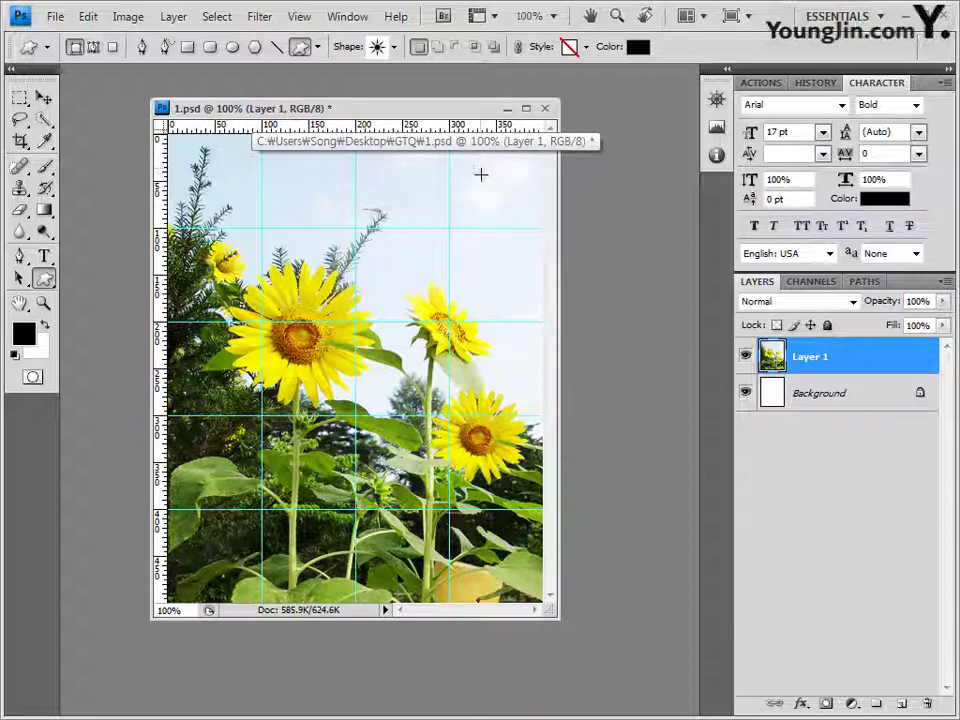
drag(481, 175, 519, 223)
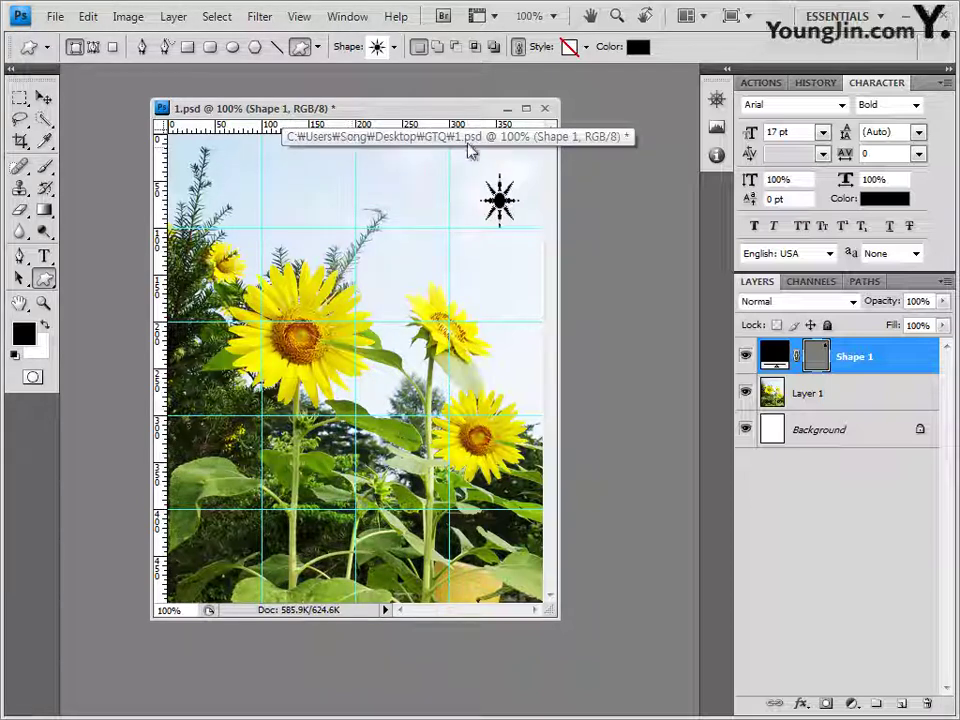
Set the sun shape to no style and fill it with color #f1ff4f.
click(585, 48)
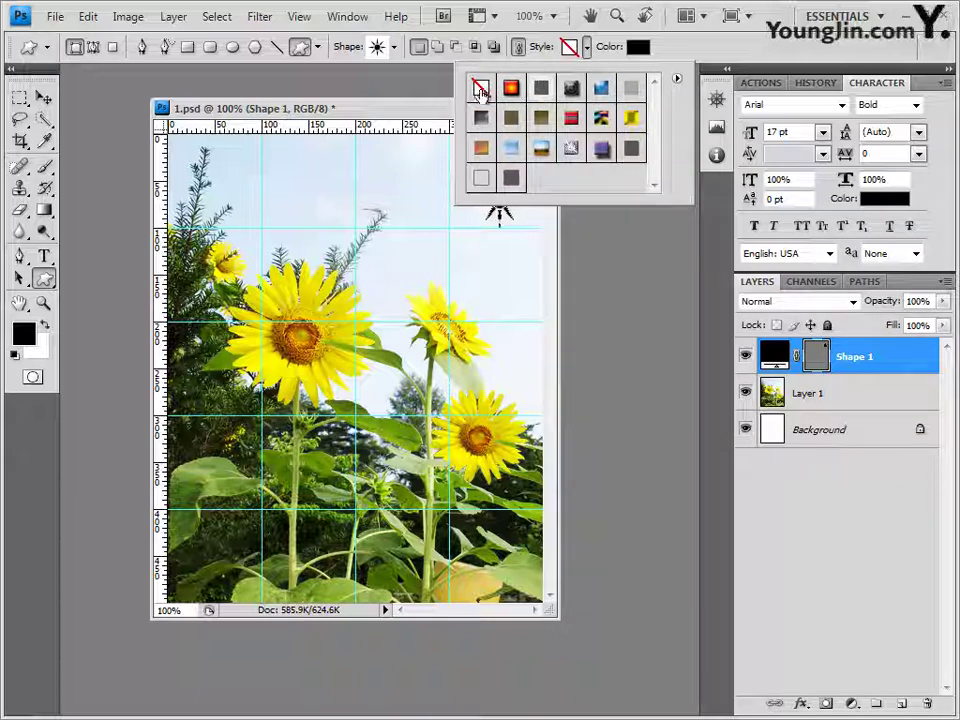
click(483, 91)
click(683, 58)
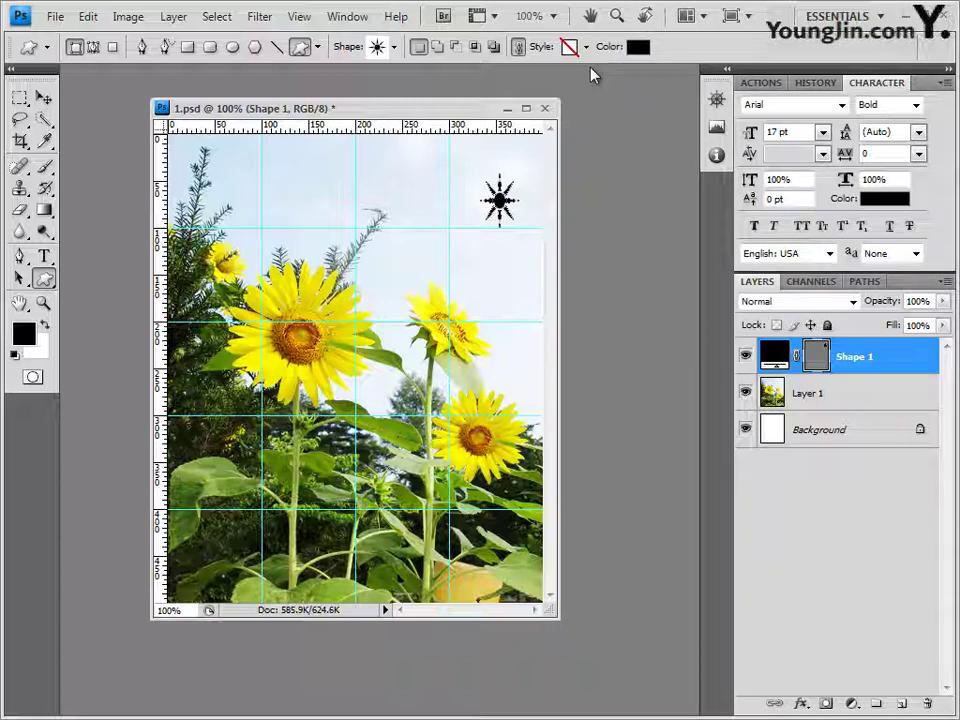
click(637, 47)
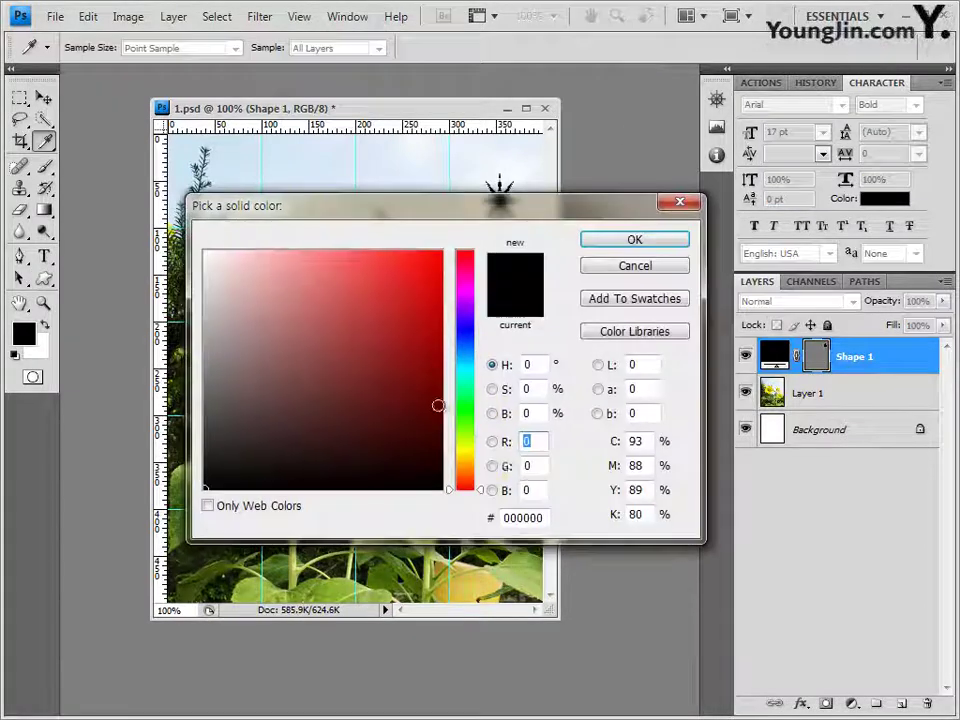
click(544, 518)
text(f1ff4f)
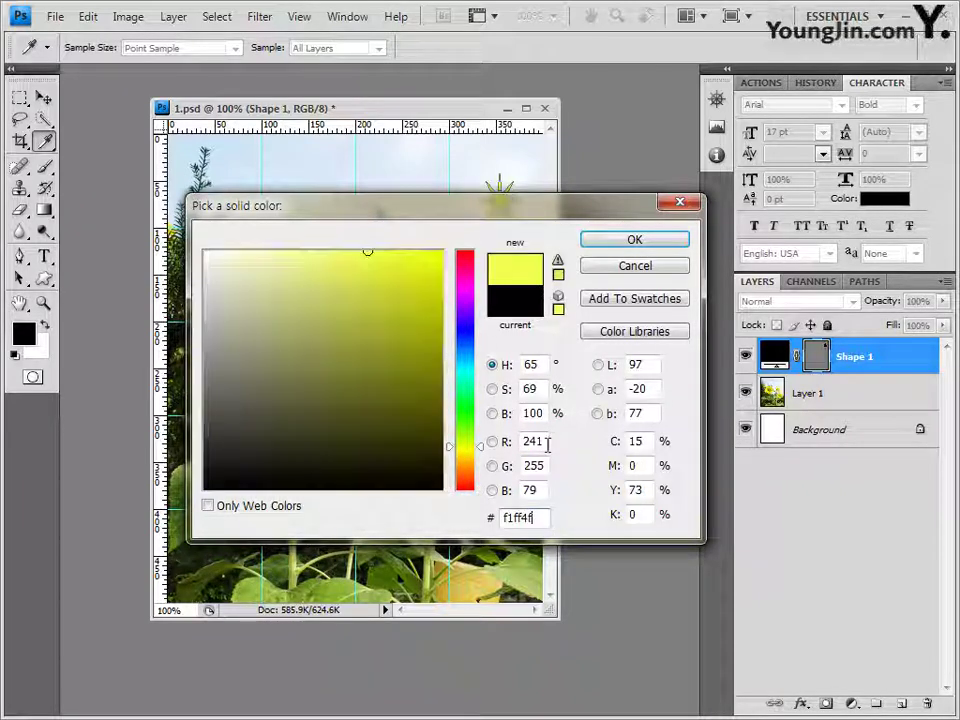
click(657, 243)
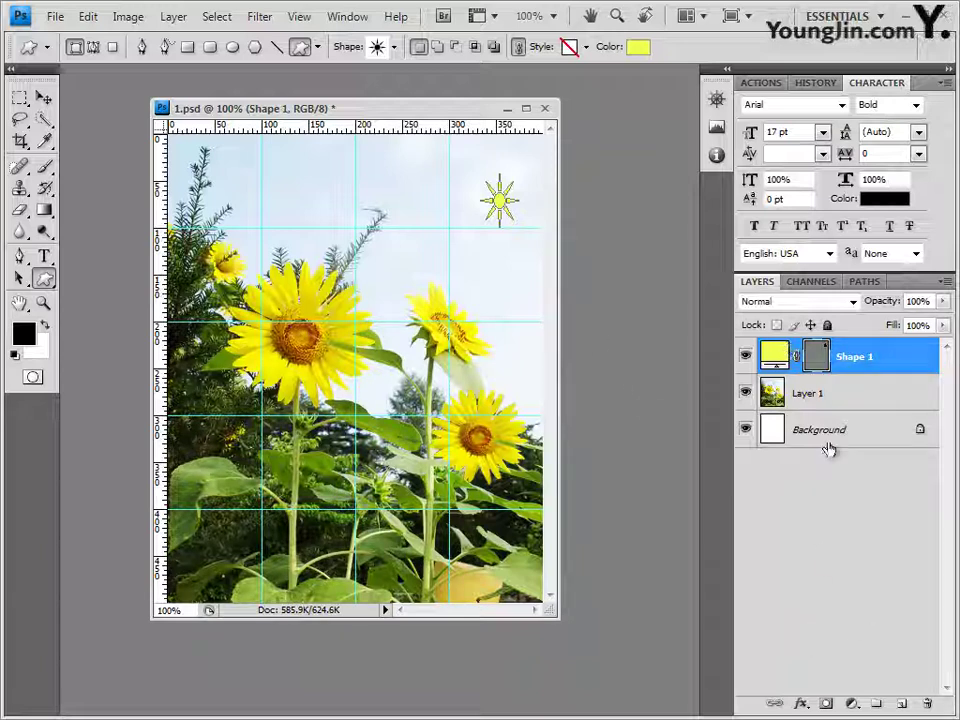
Add a 1 px outside Stroke effect in color #dcaf07 to the sun shape layer.
click(801, 704)
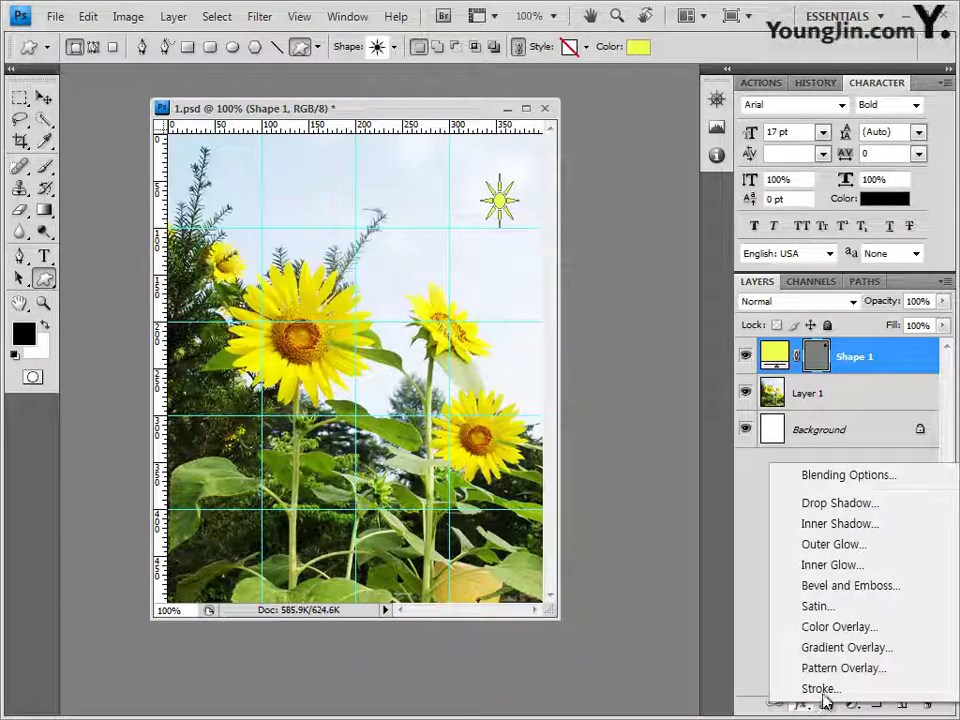
click(821, 688)
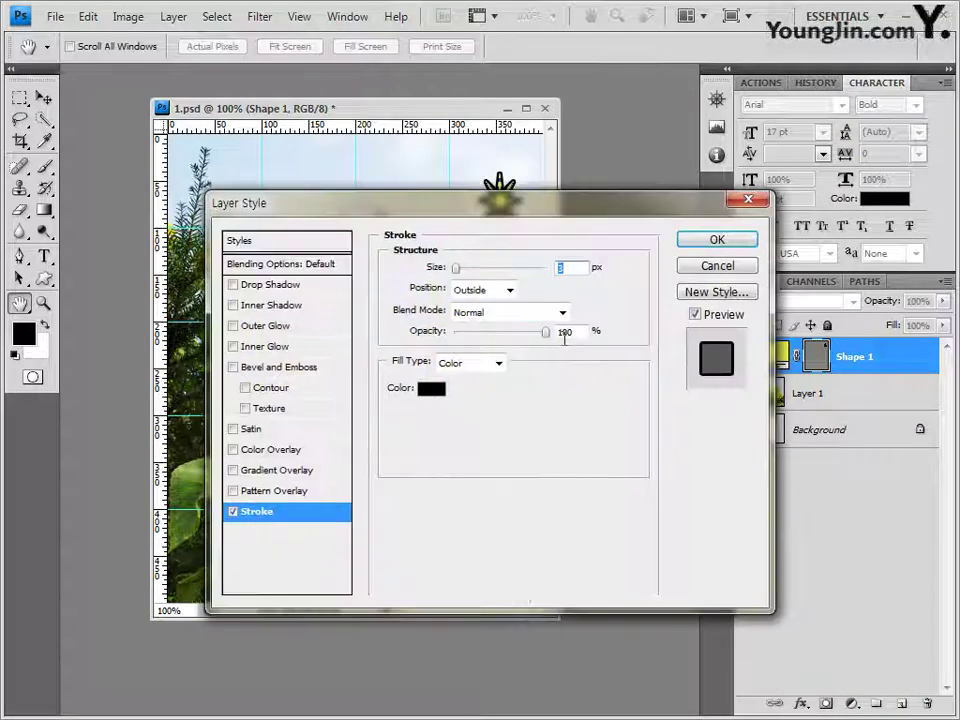
text(1)
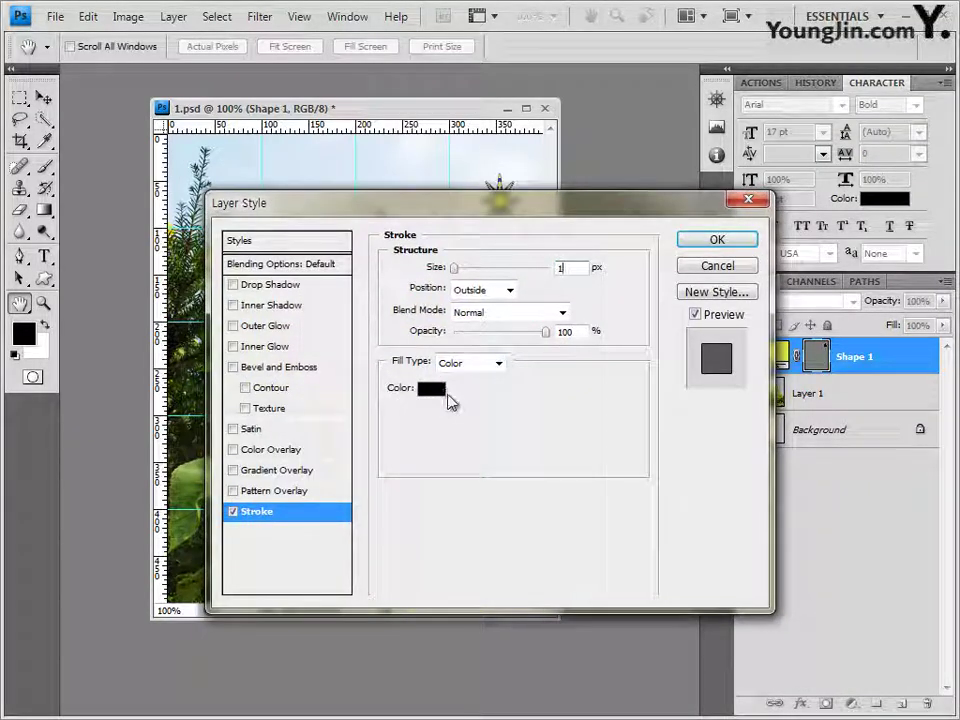
click(433, 390)
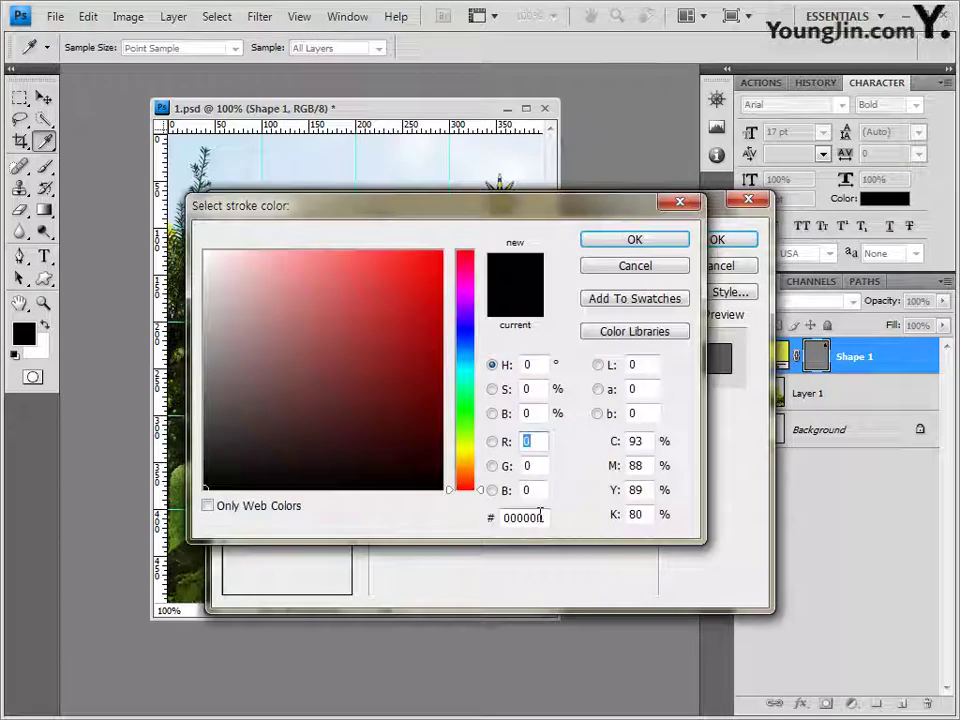
click(527, 517)
key(BackSpace)
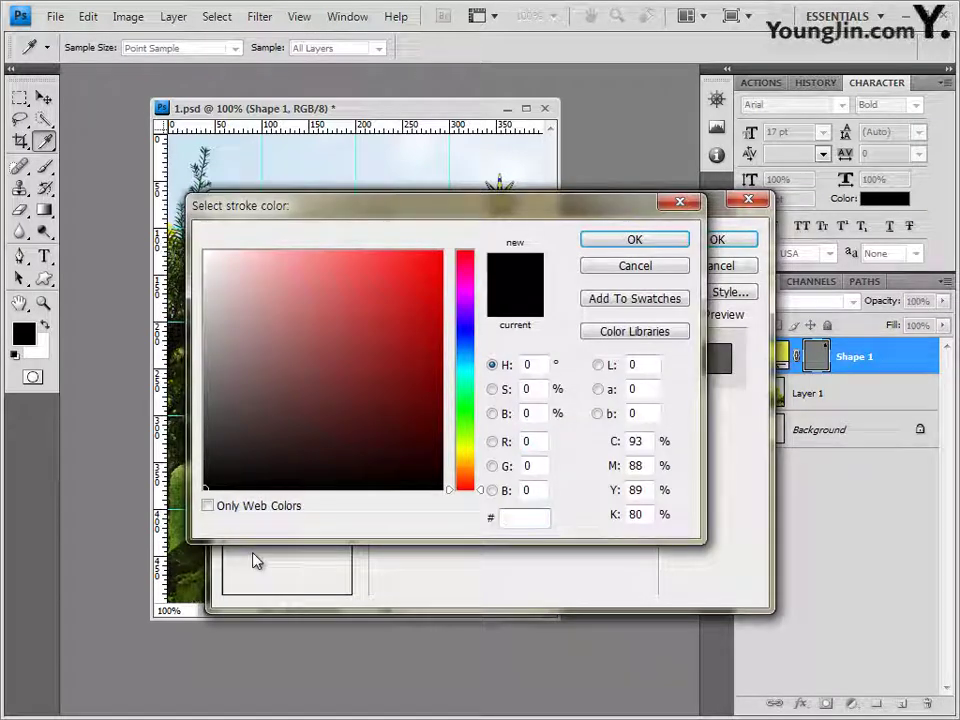
text(d)
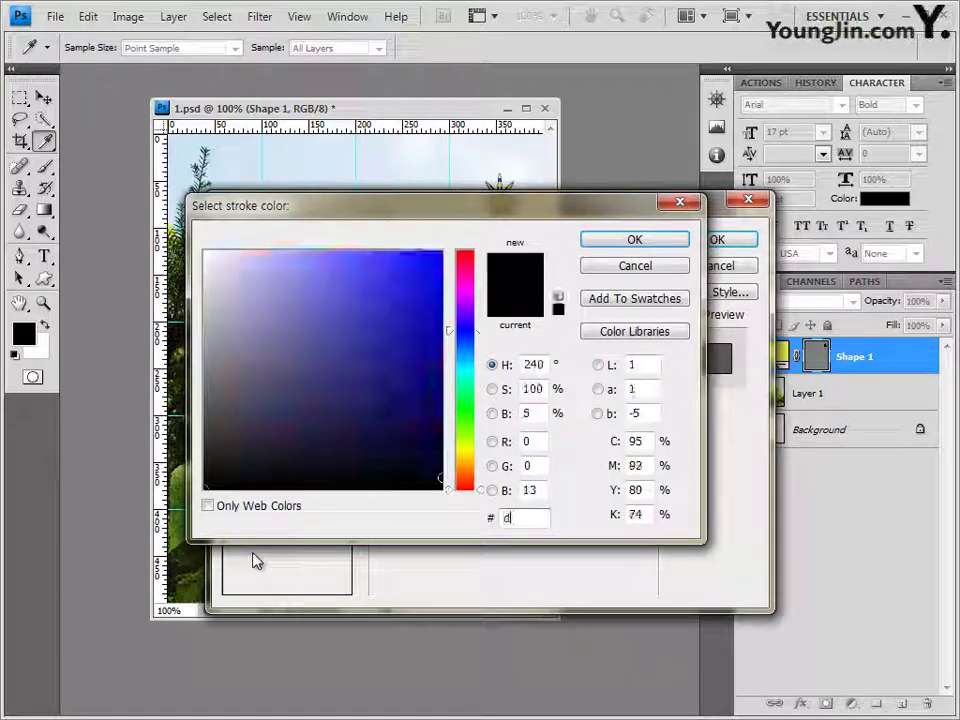
text(caf07)
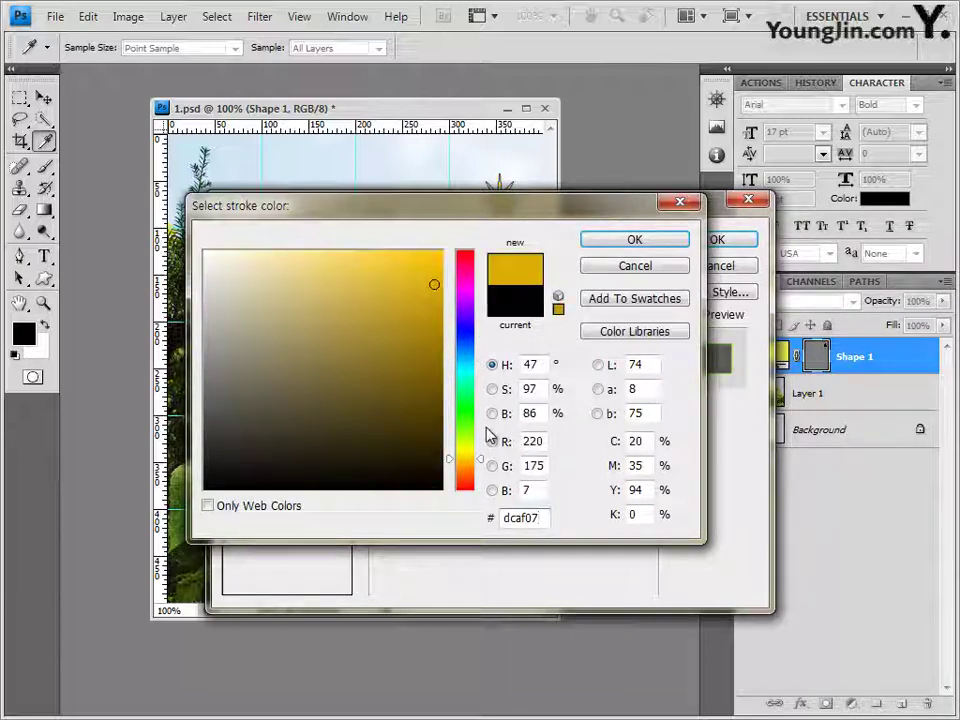
click(655, 248)
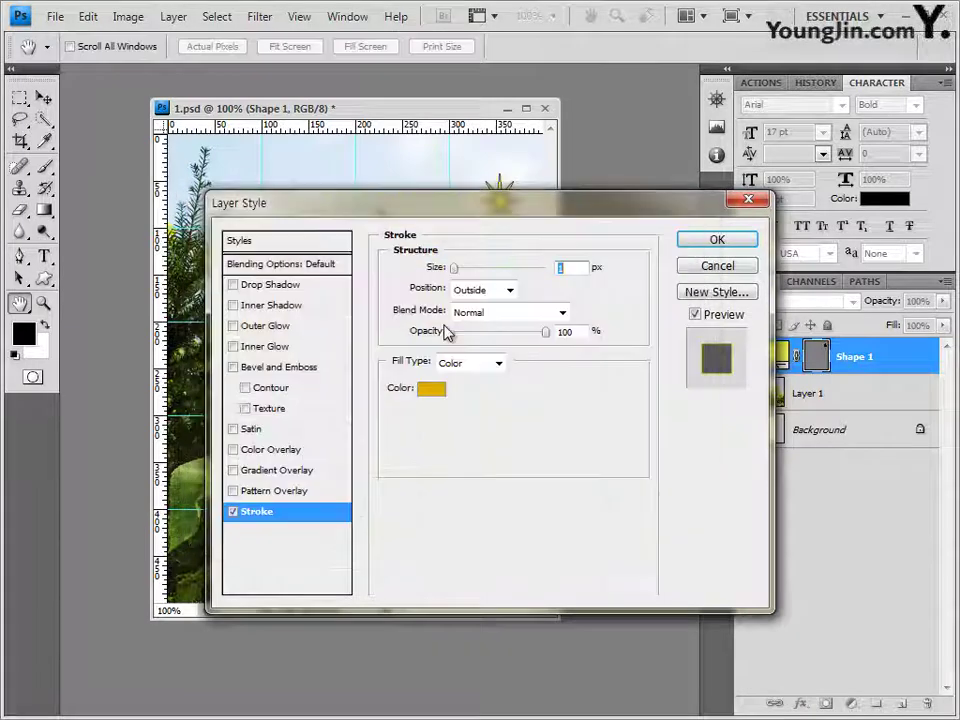
click(717, 241)
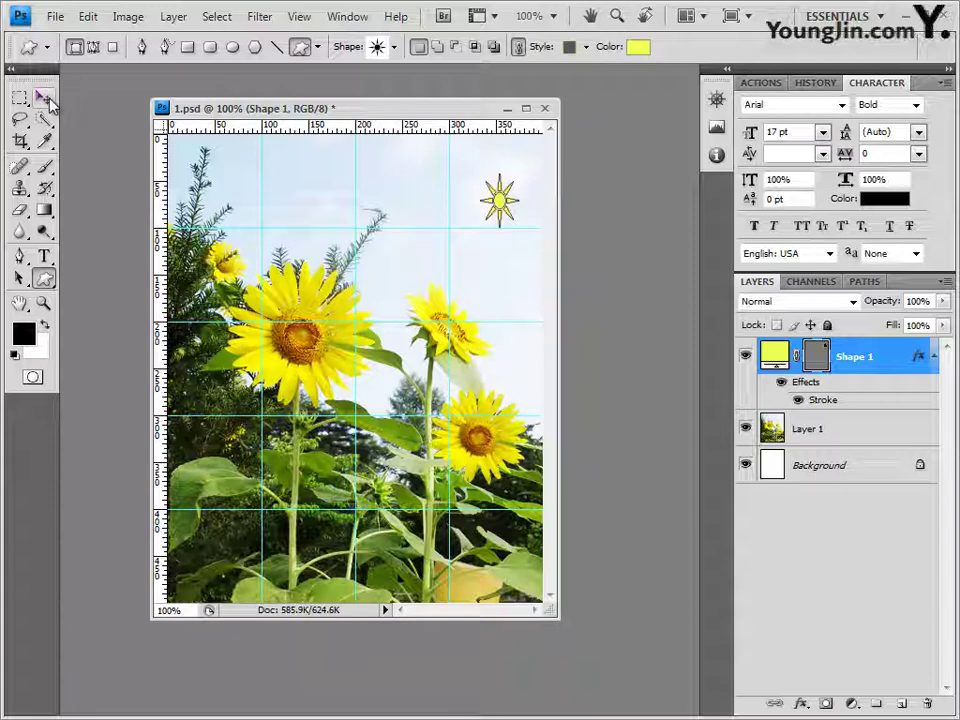
Move the sun shape left with the Move tool so its center sits around X 323, Y 68 px.
click(43, 98)
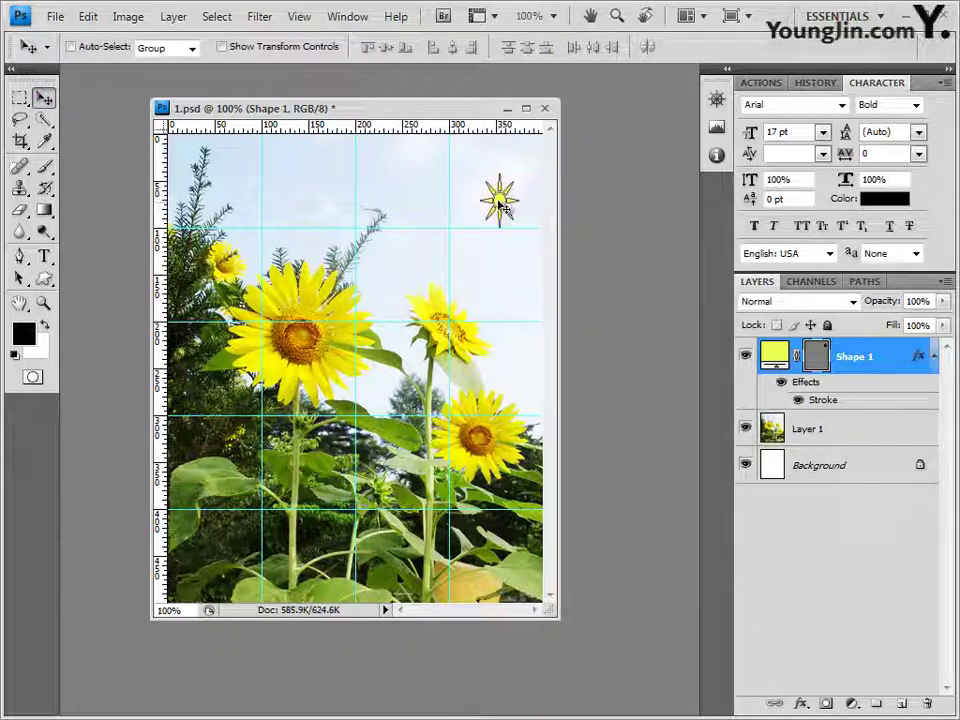
mouse_move(497, 200)
mouse_down()
mouse_move(465, 200)
mouse_move(485, 215)
mouse_up()
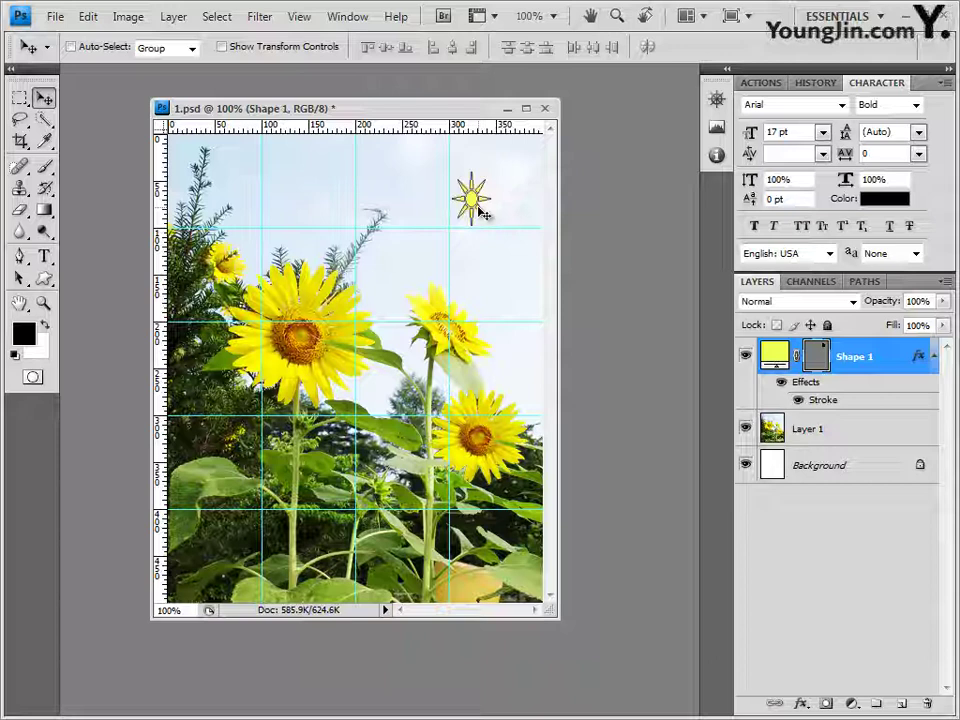
drag(483, 212, 485, 214)
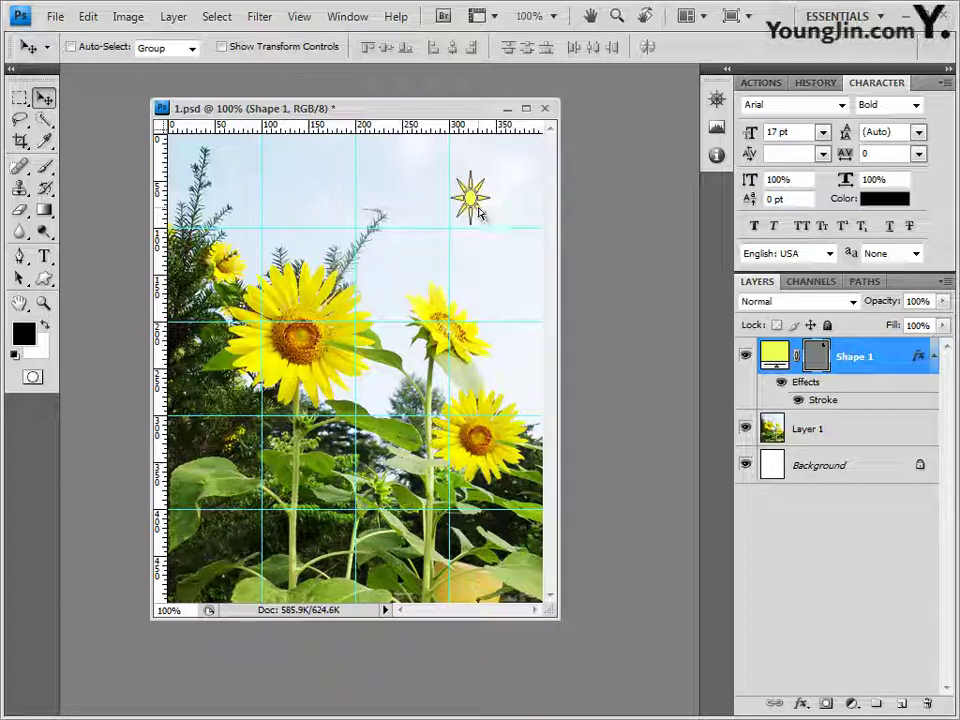
Duplicate the sun shape layer and scale the copy proportionally to about 55% around its center.
drag(479, 212, 484, 214)
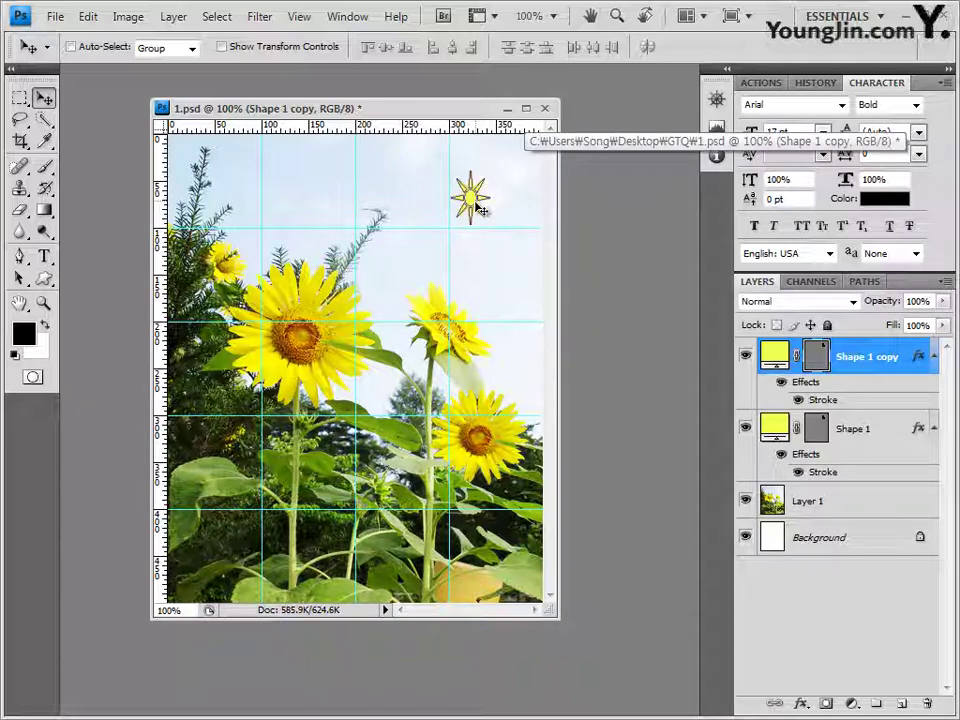
key(alt)
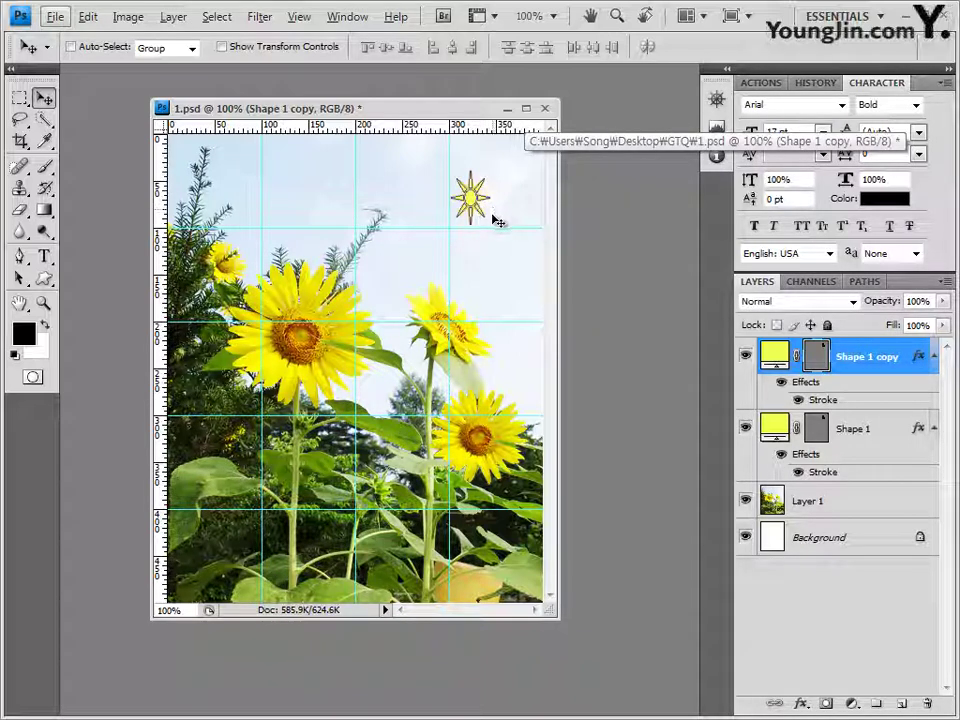
key(ctrl+t)
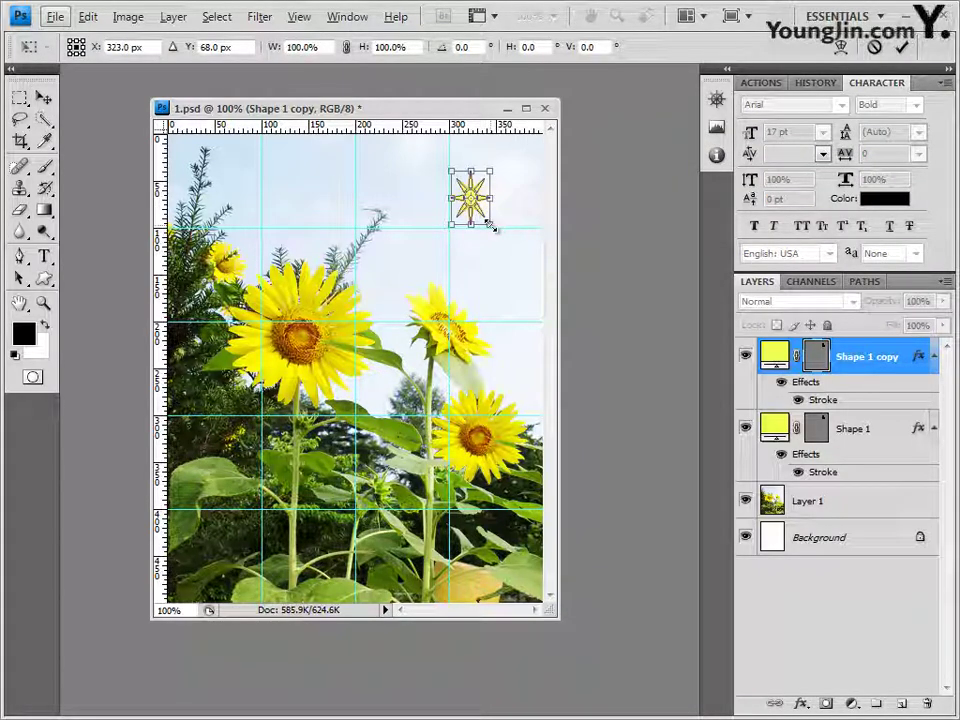
drag(486, 226, 486, 219)
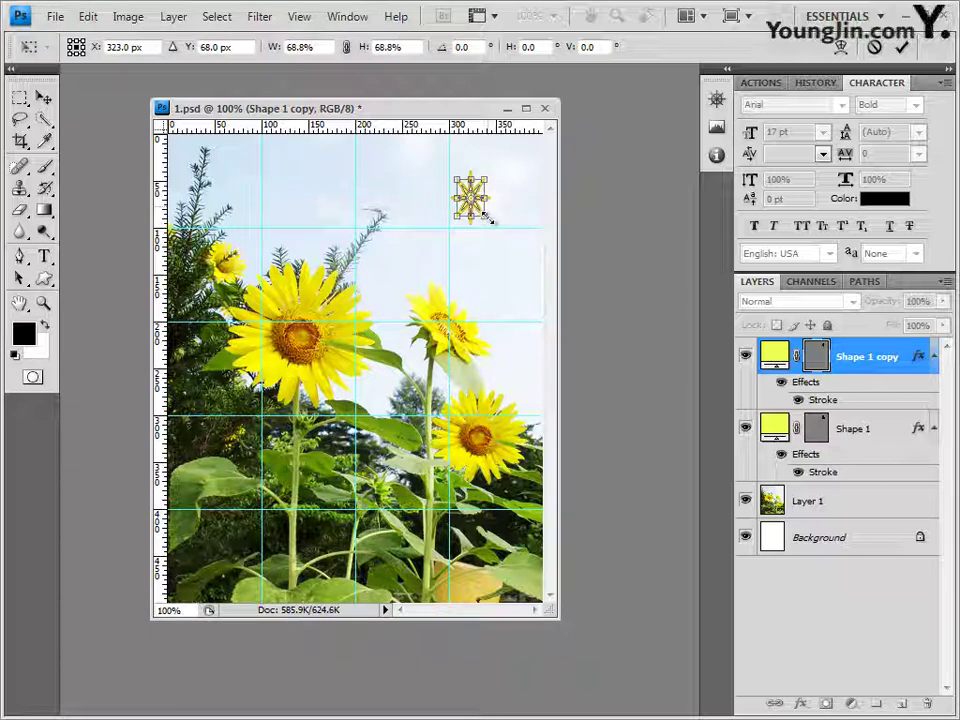
drag(484, 218, 482, 215)
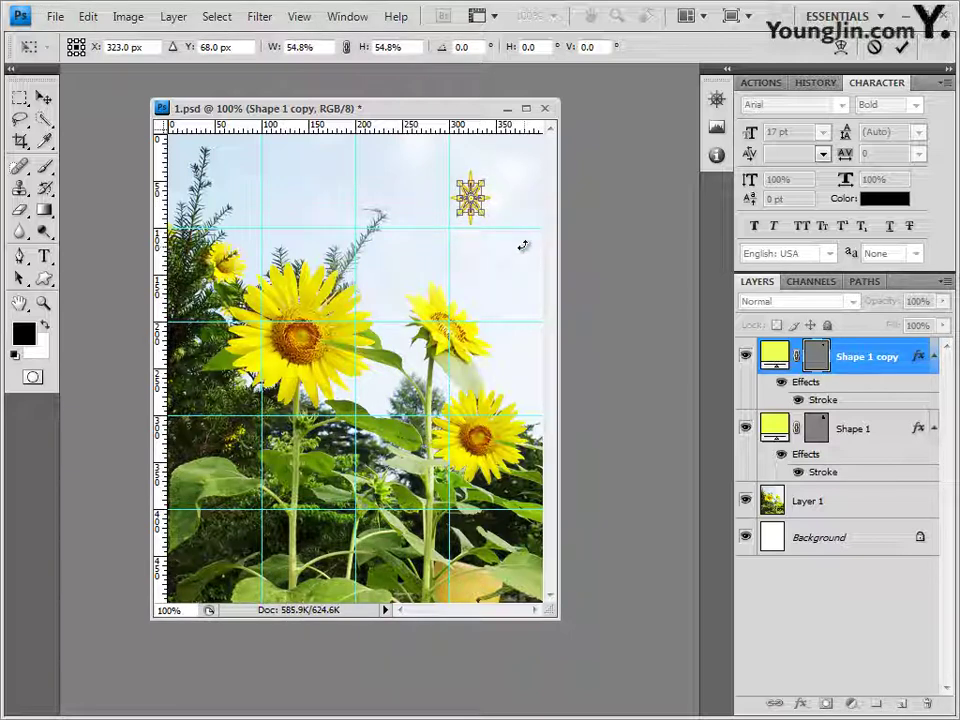
key(Return)
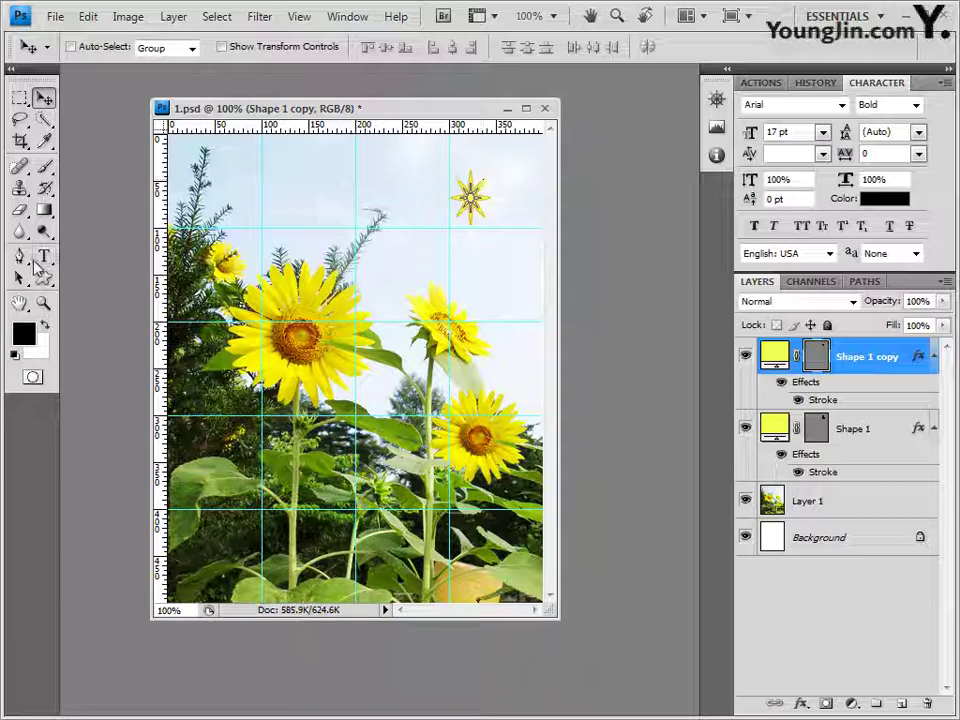
Change the fill color of the smaller sun copy to #ffb54b.
click(44, 279)
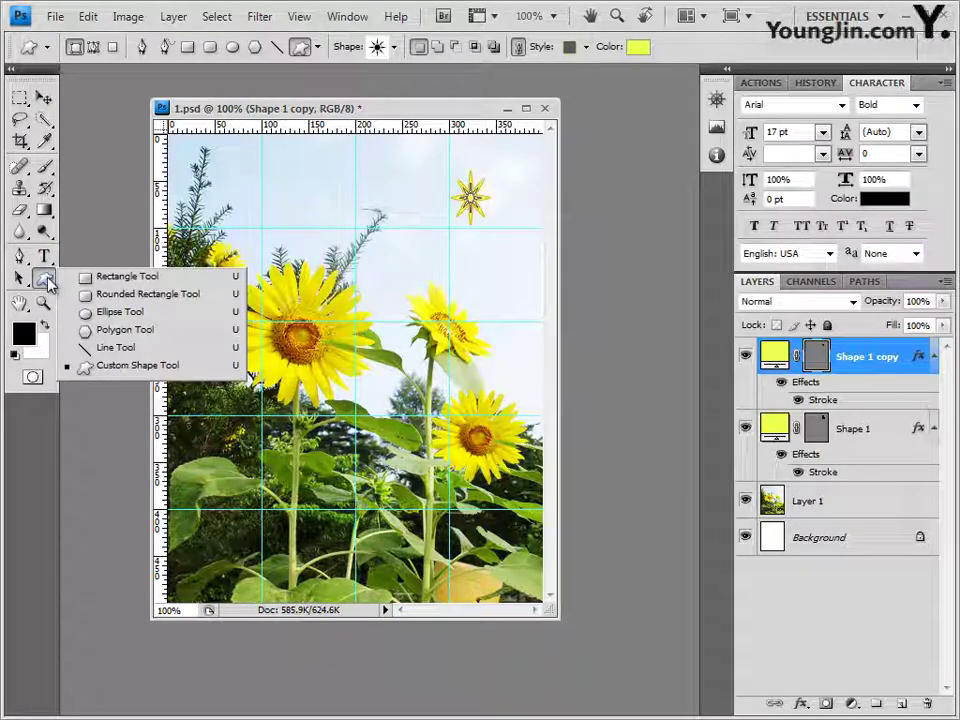
click(44, 279)
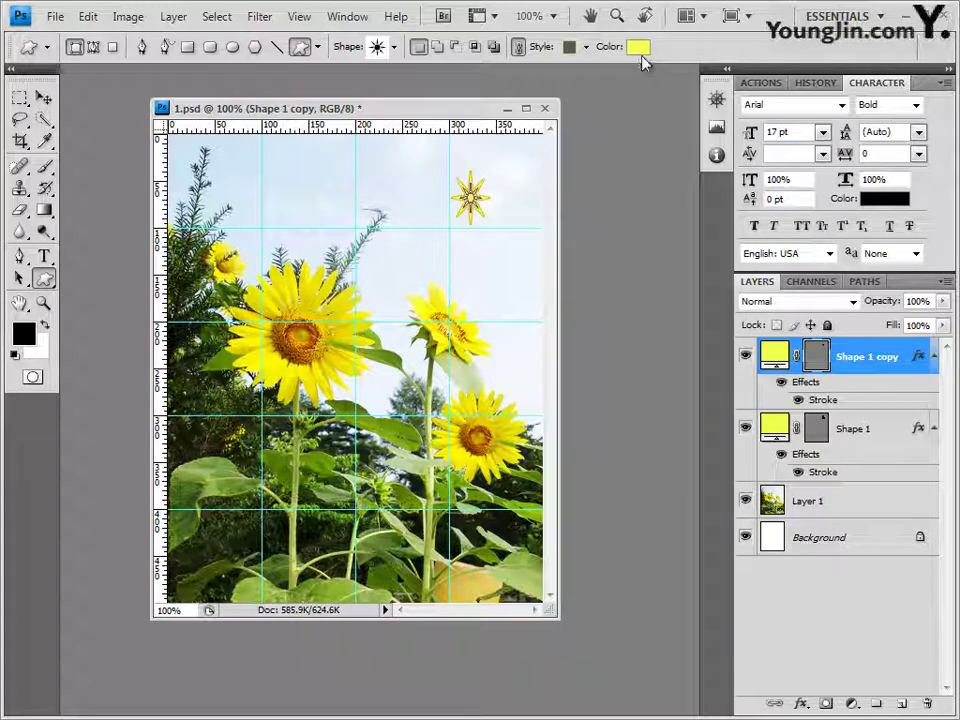
click(43, 99)
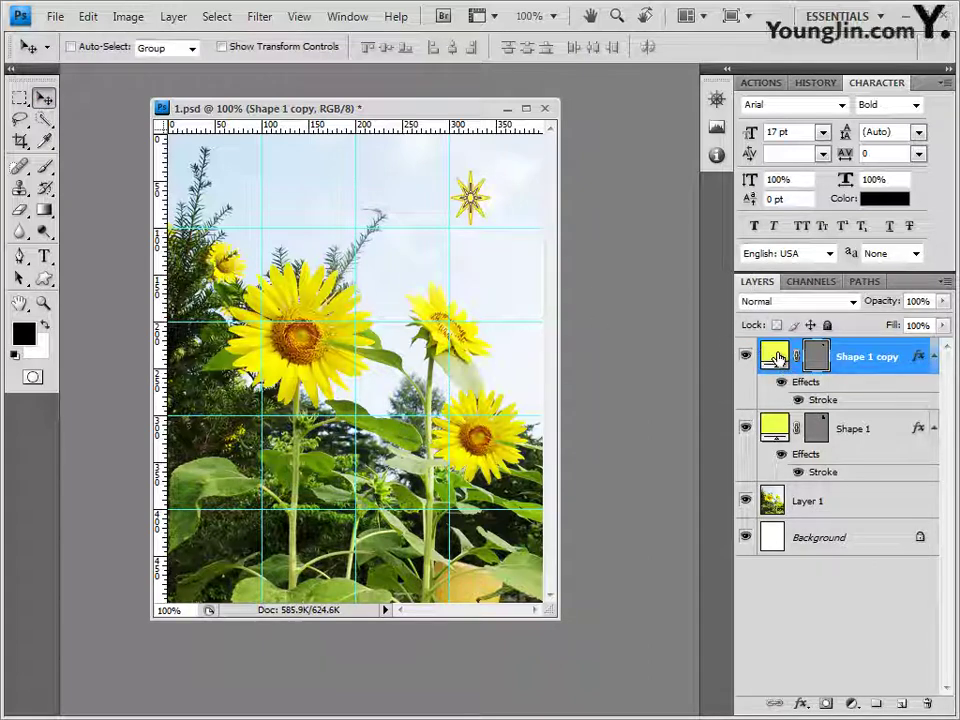
double_click(778, 358)
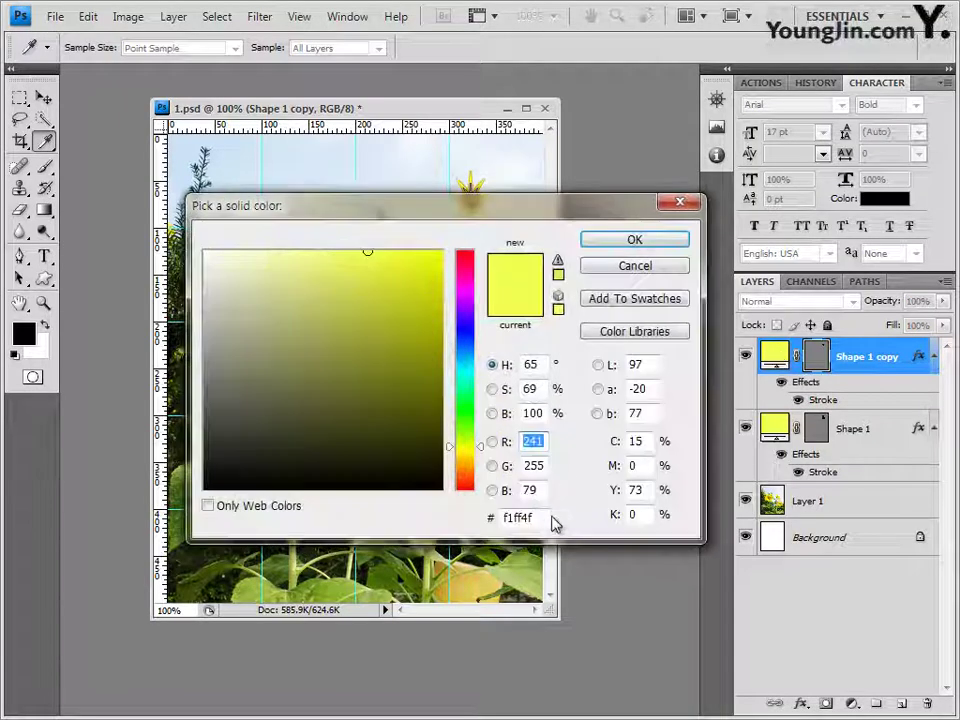
click(520, 518)
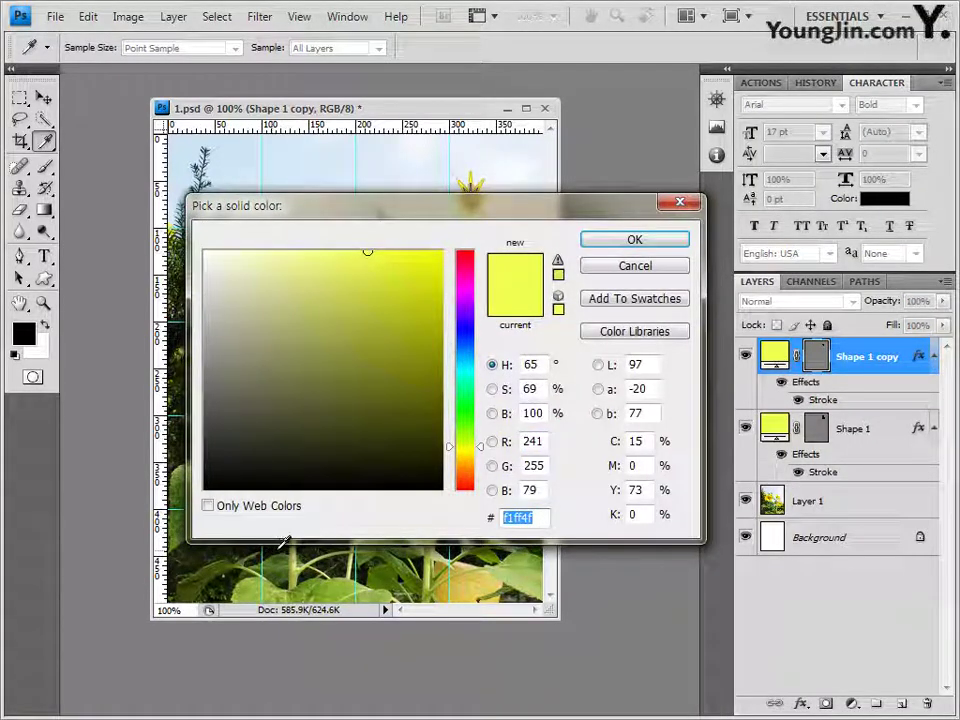
text(ffb54b)
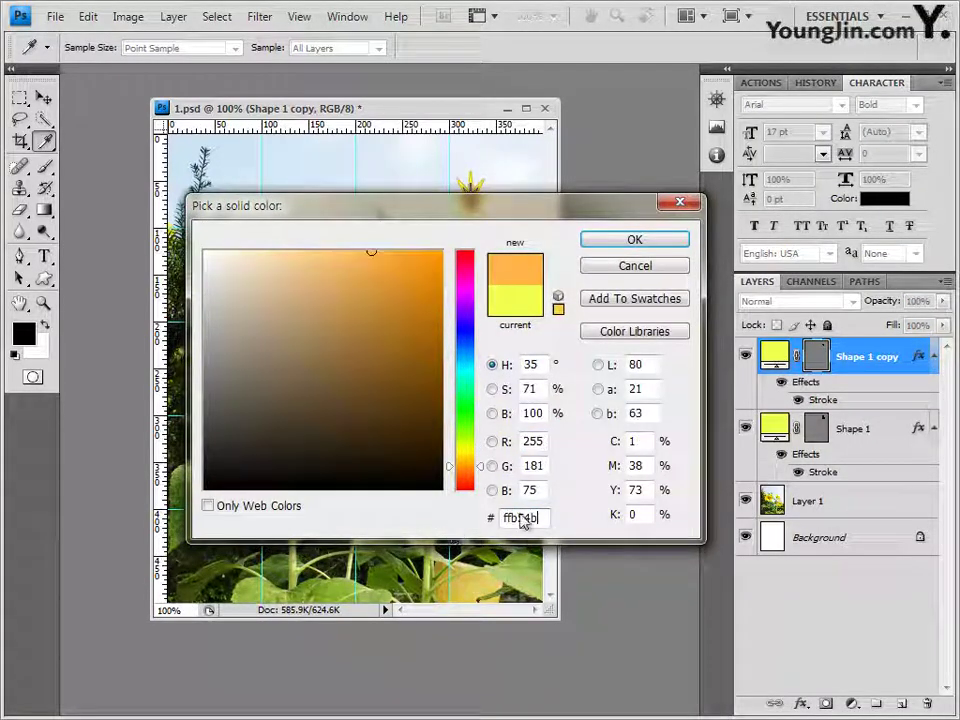
click(658, 241)
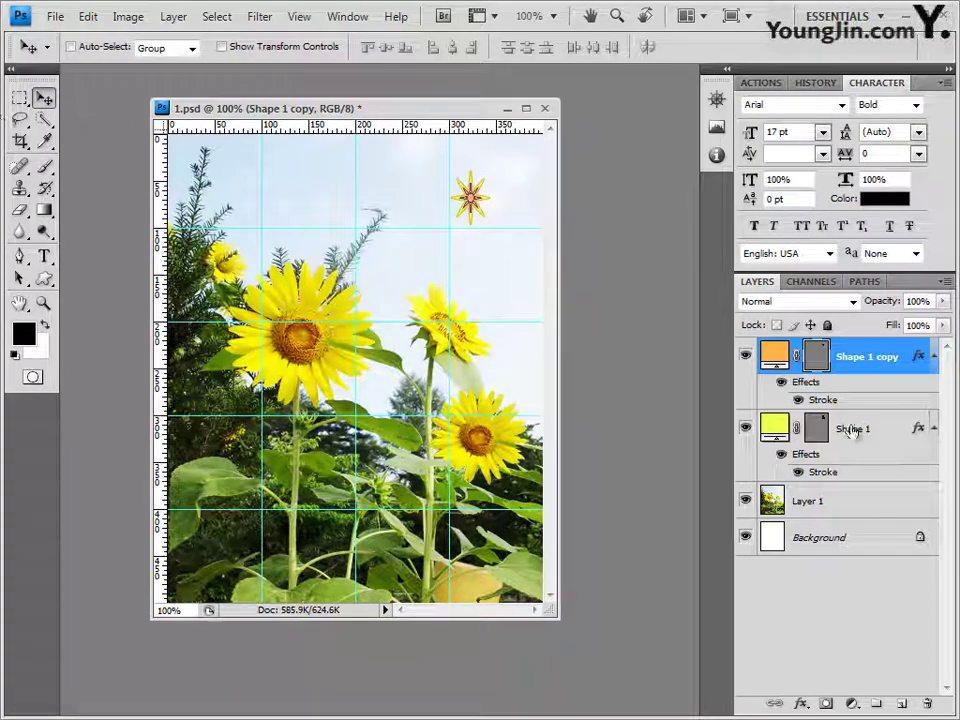
Draw a butterfly custom shape above Layer 1, about 30 x 42 px, in the sky just above the lower-right sunflower.
click(818, 501)
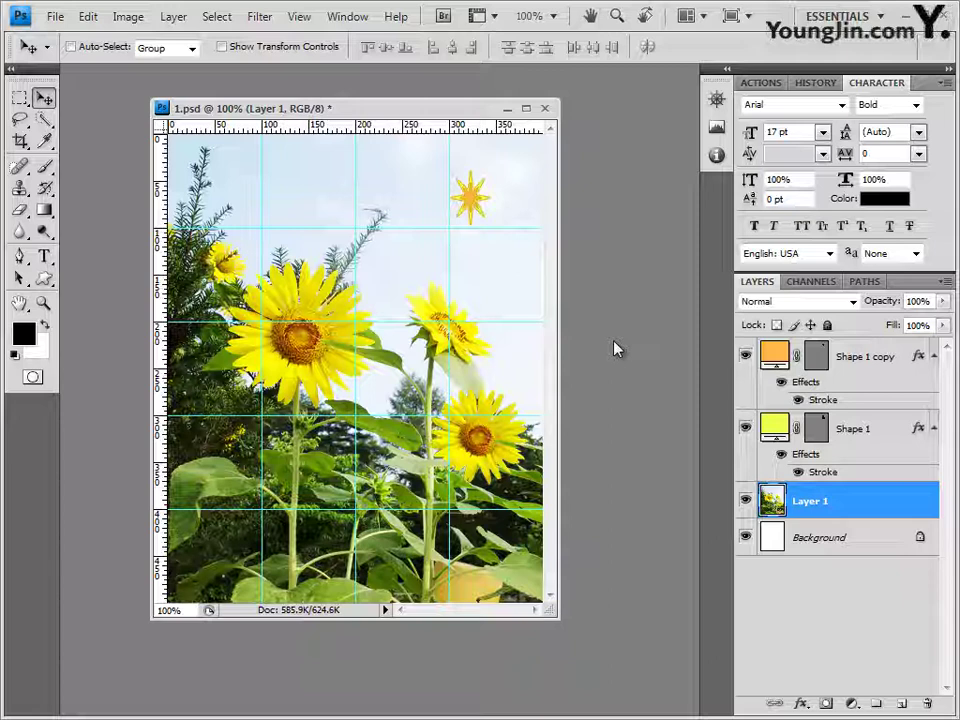
click(45, 280)
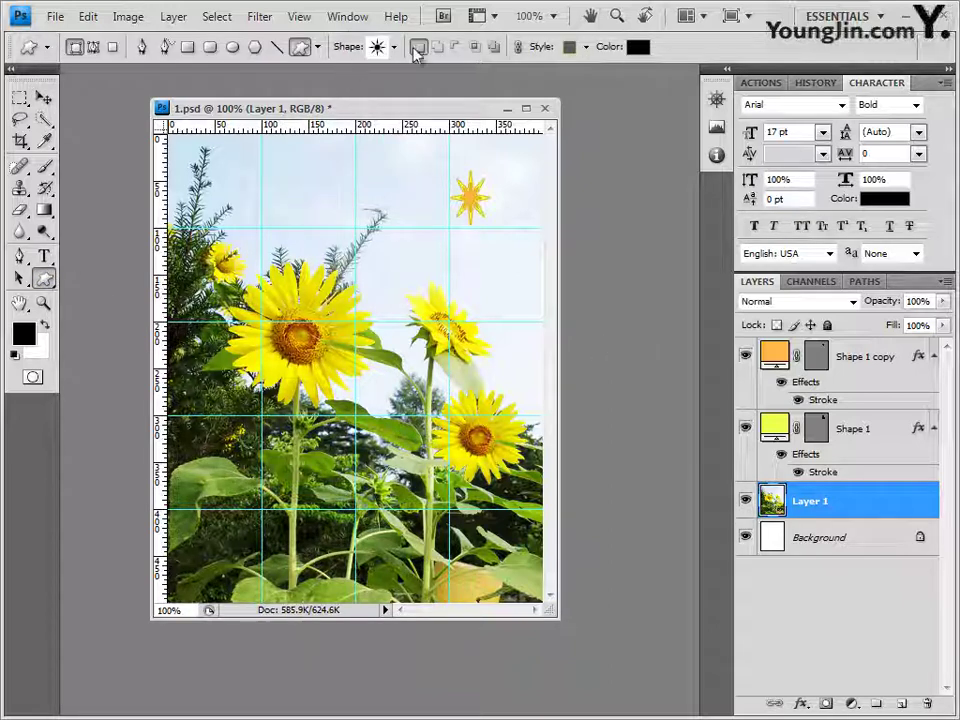
click(394, 47)
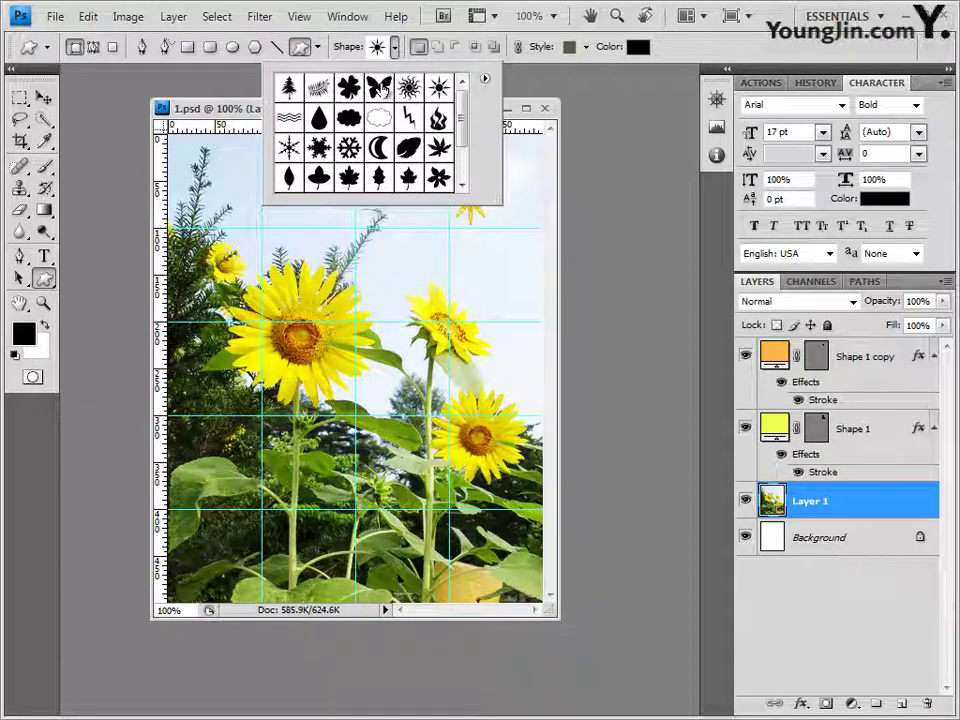
click(382, 88)
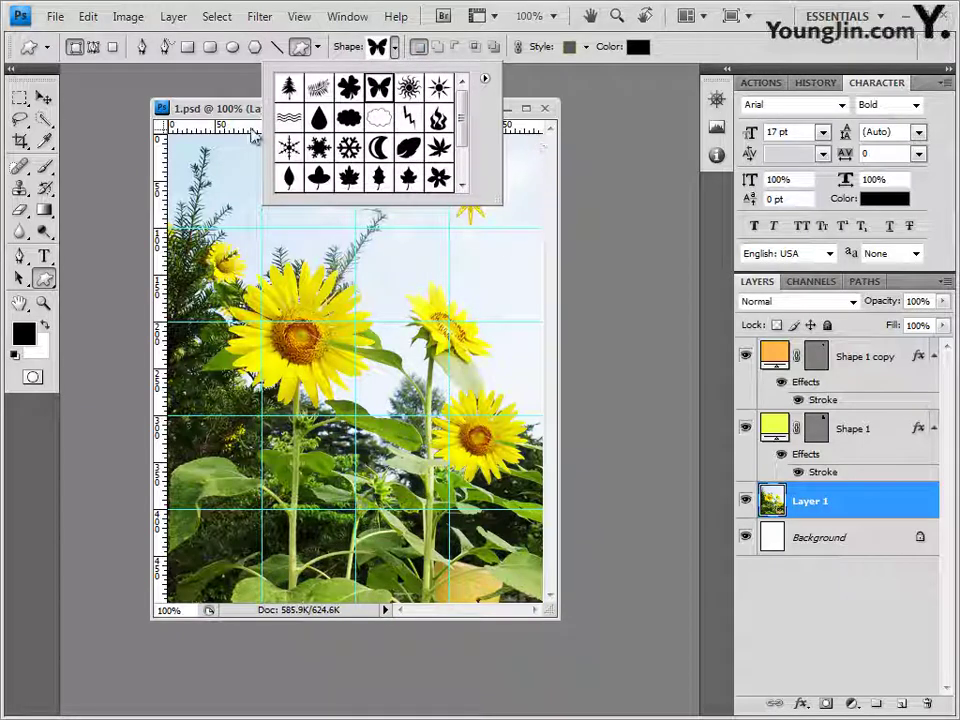
click(179, 90)
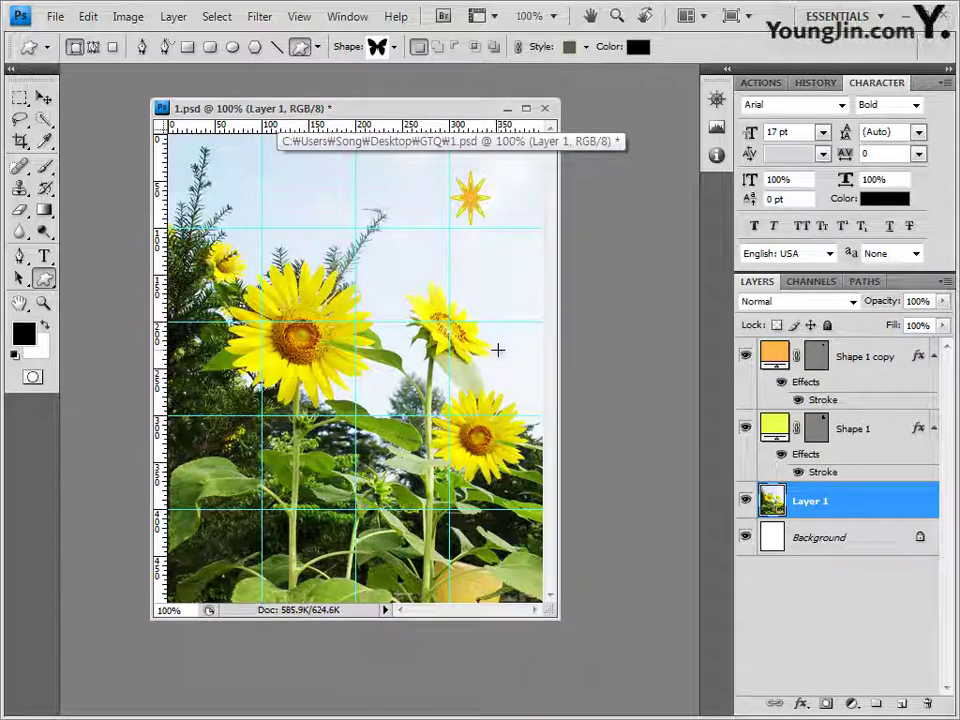
drag(500, 351, 522, 386)
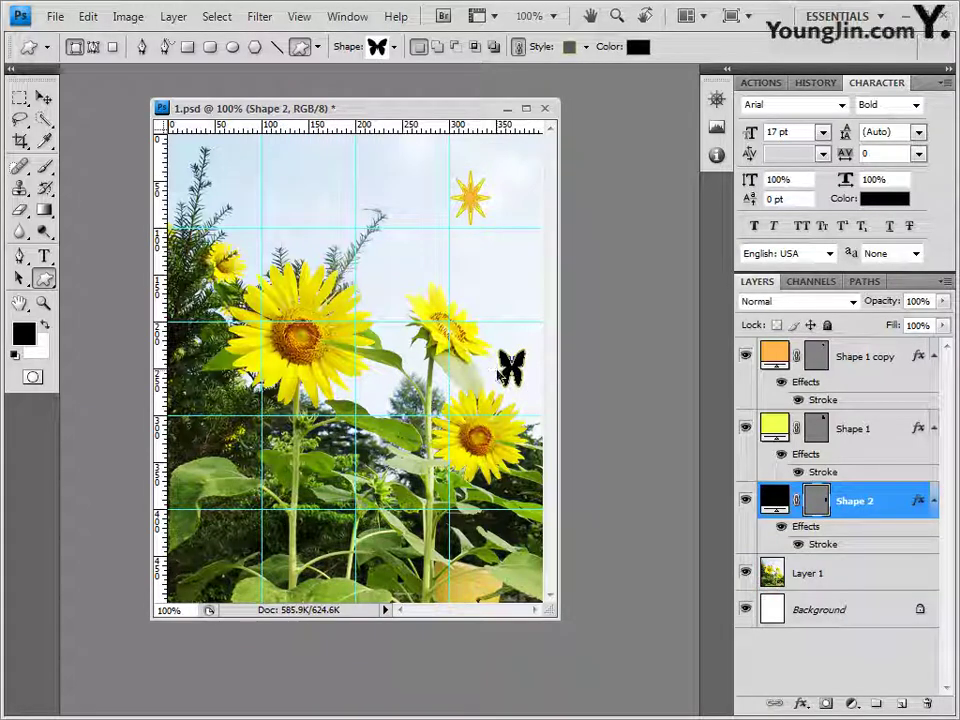
Rotate the butterfly about 23° clockwise and move it about 10 px left, between the two right-hand sunflowers.
key(ctrl+t)
drag(491, 396, 508, 380)
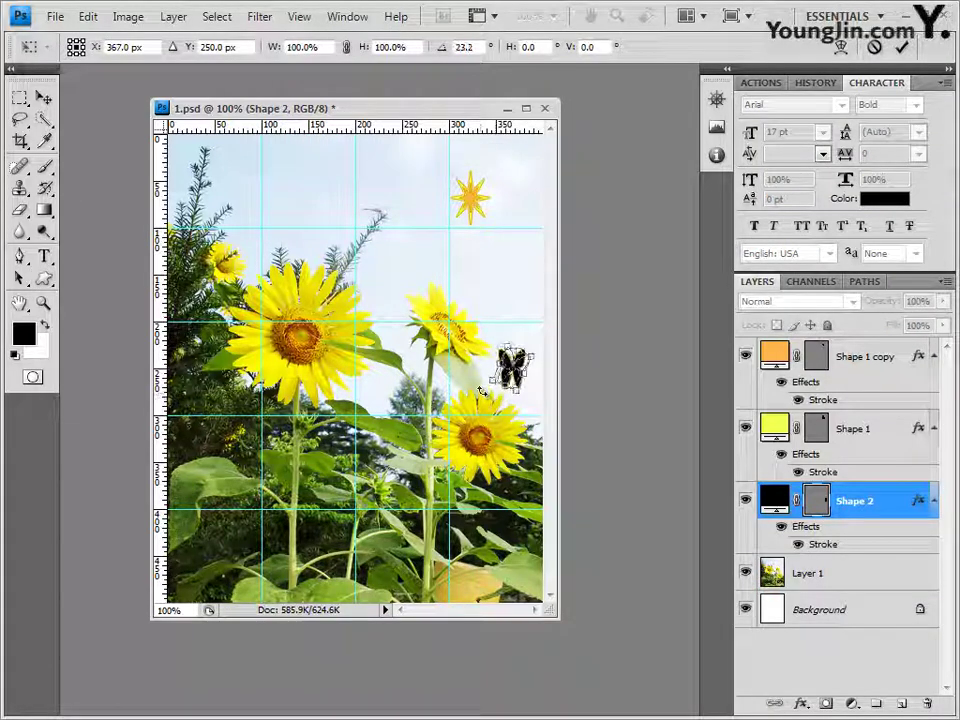
key(Return)
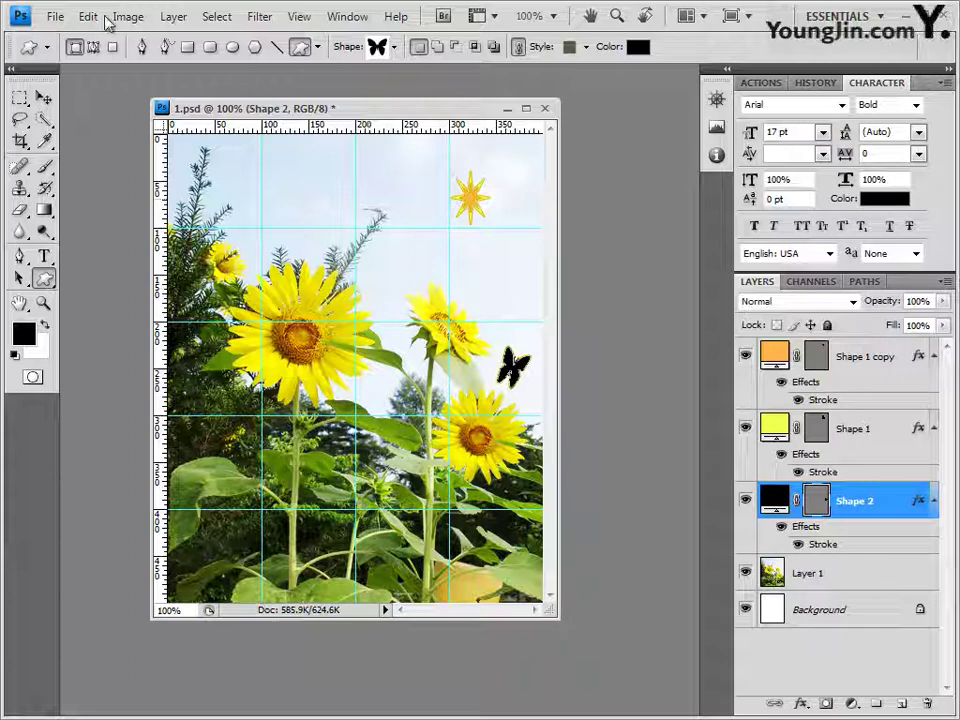
click(43, 97)
mouse_move(515, 380)
mouse_down()
mouse_move(504, 379)
mouse_move(505, 365)
mouse_up()
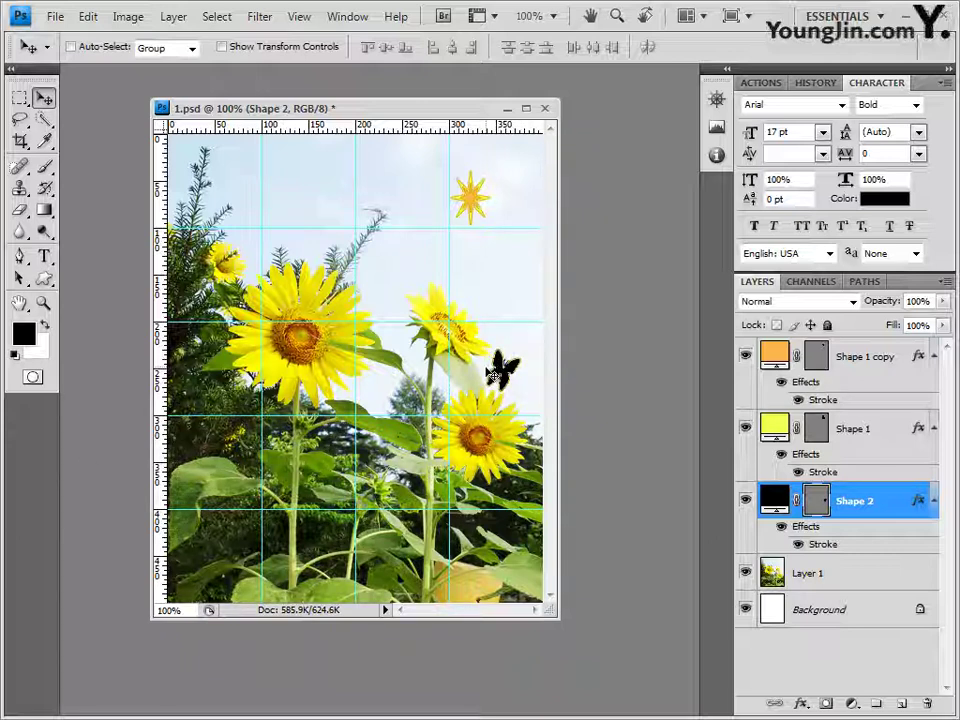
Move the butterfly shape layer to the top of the layer stack.
click(45, 279)
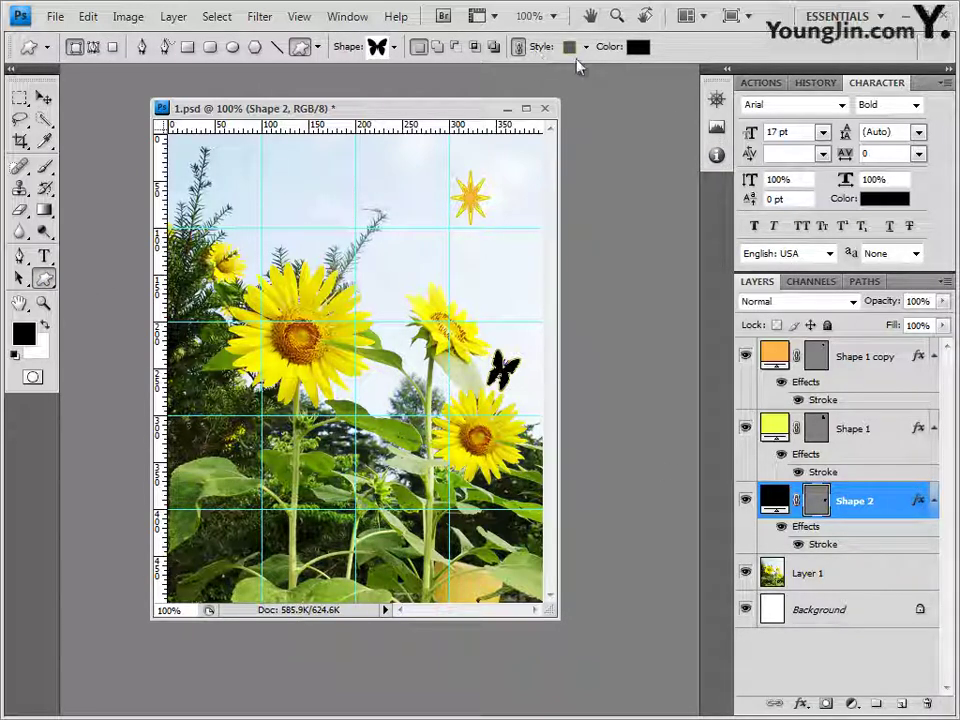
click(842, 574)
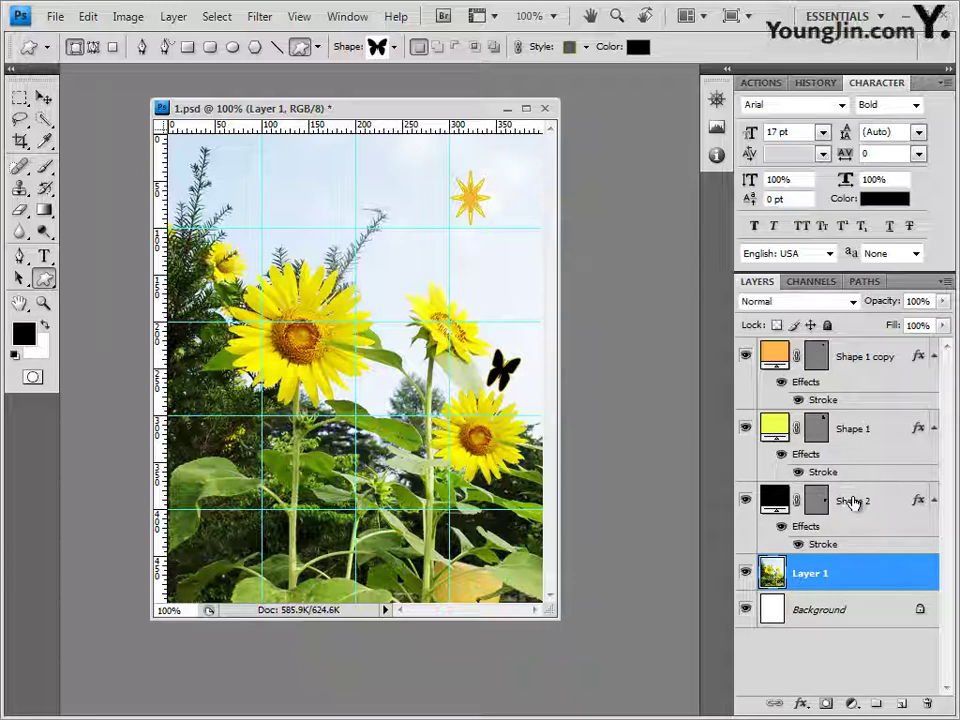
drag(848, 500, 816, 345)
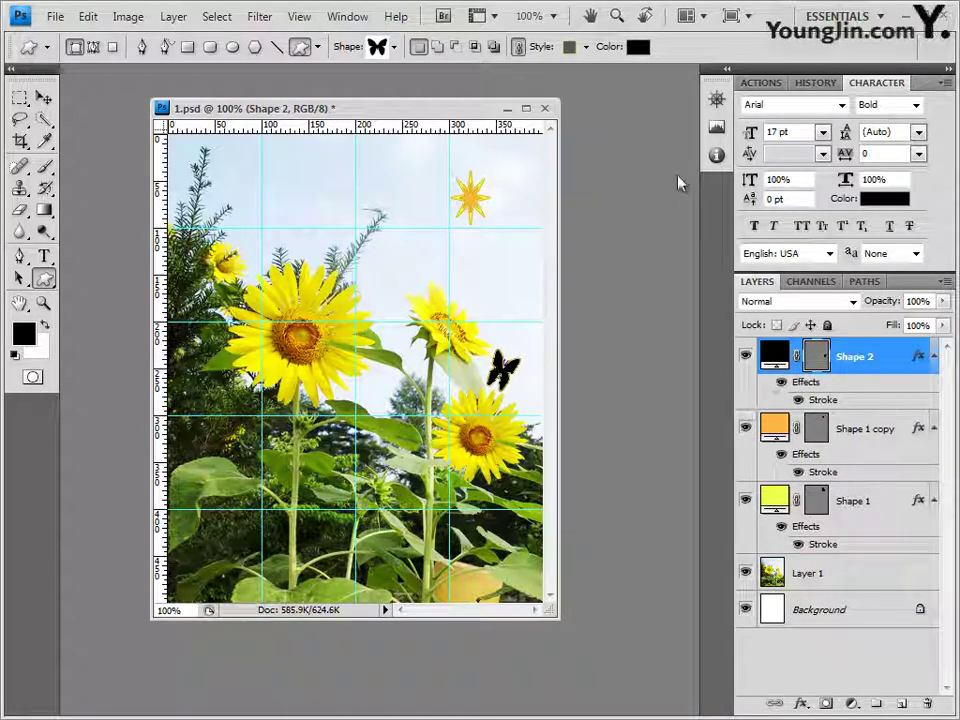
Set the butterfly shape to no style and fill it with color #99cc99.
click(586, 47)
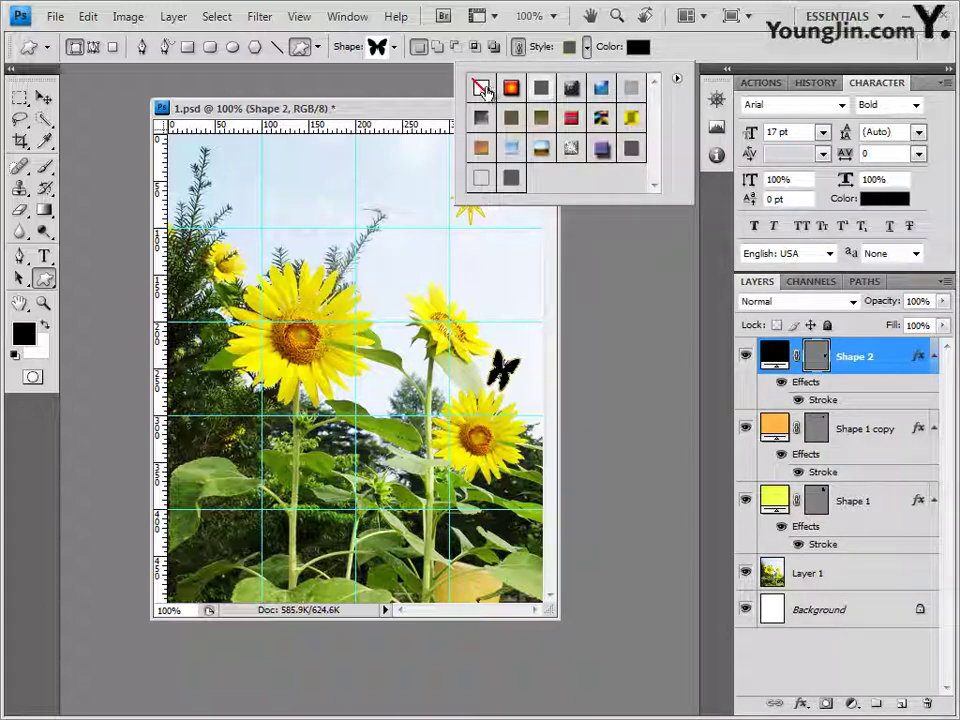
click(491, 90)
click(699, 51)
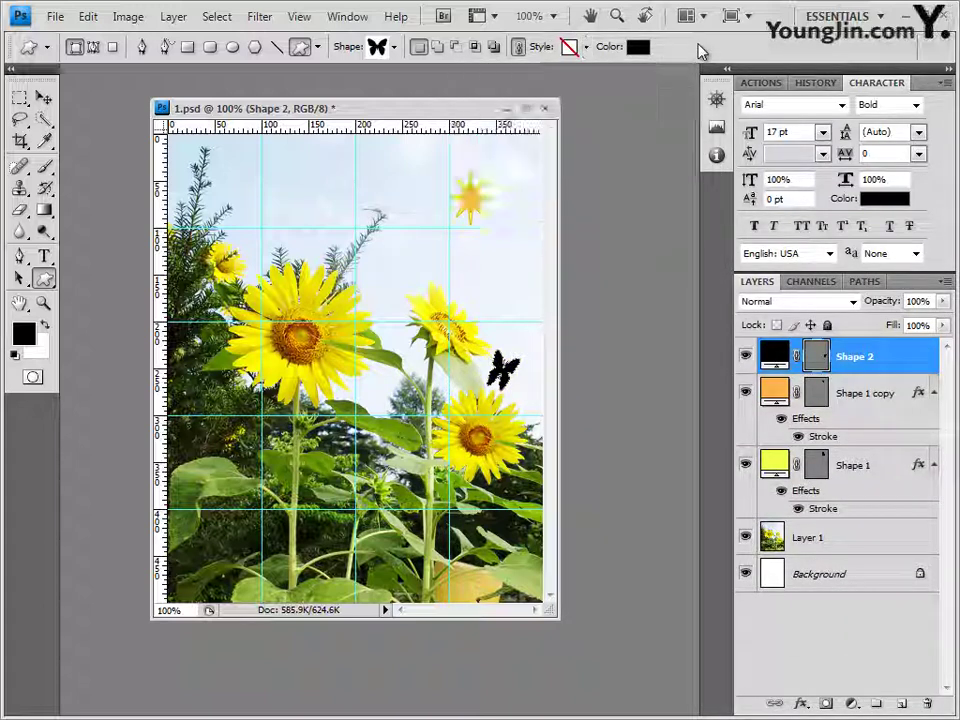
click(642, 49)
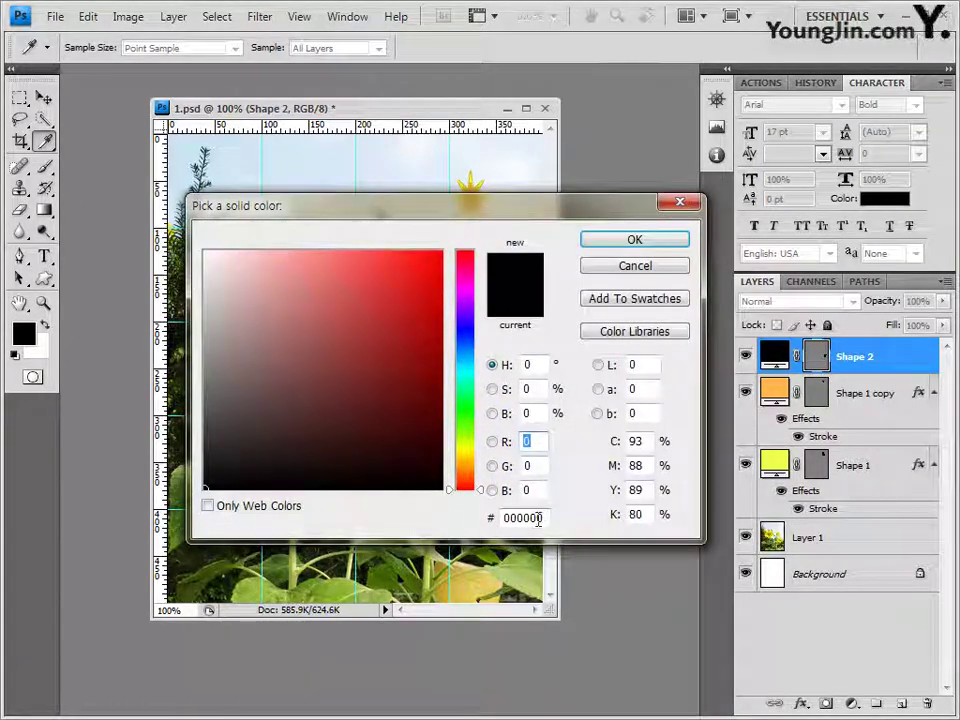
drag(549, 517, 453, 543)
text(99cc99)
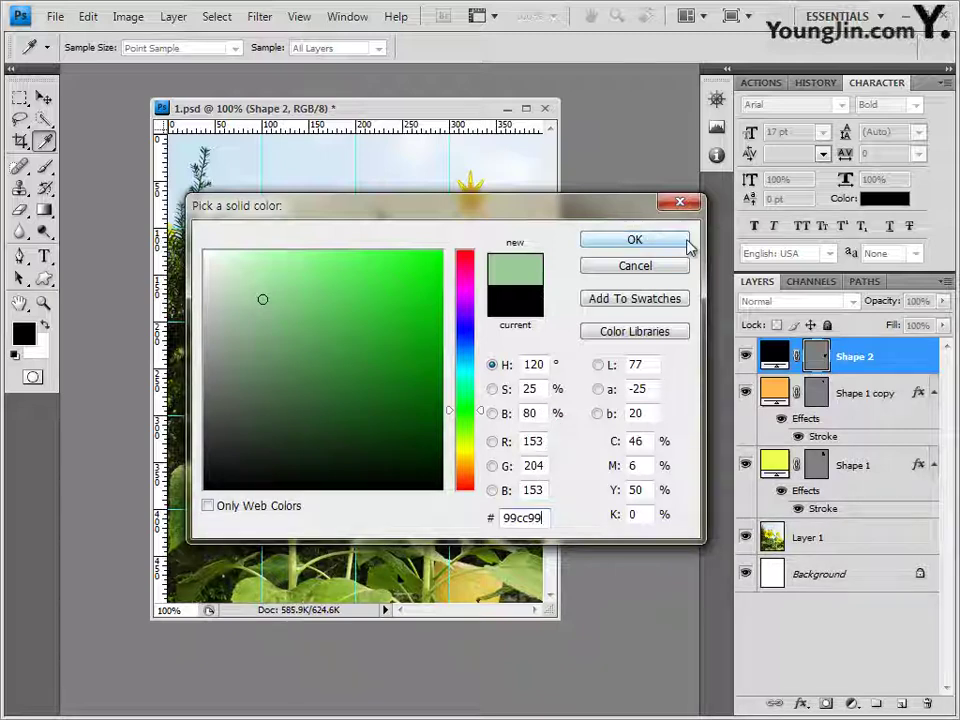
click(650, 240)
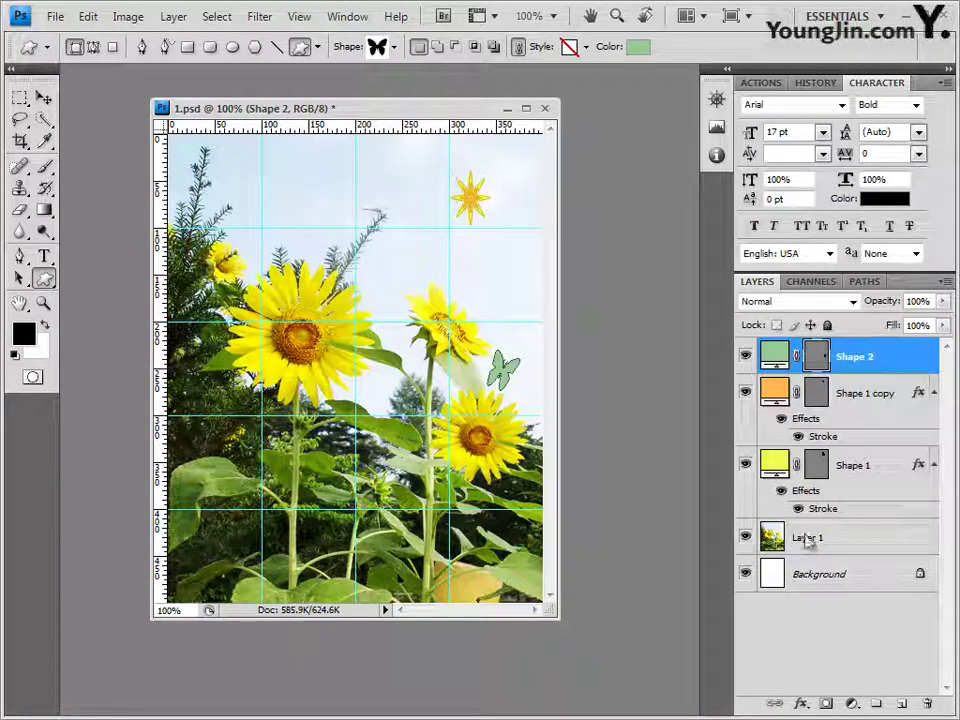
Add an Inner Shadow effect with the default settings to the butterfly shape layer.
click(802, 703)
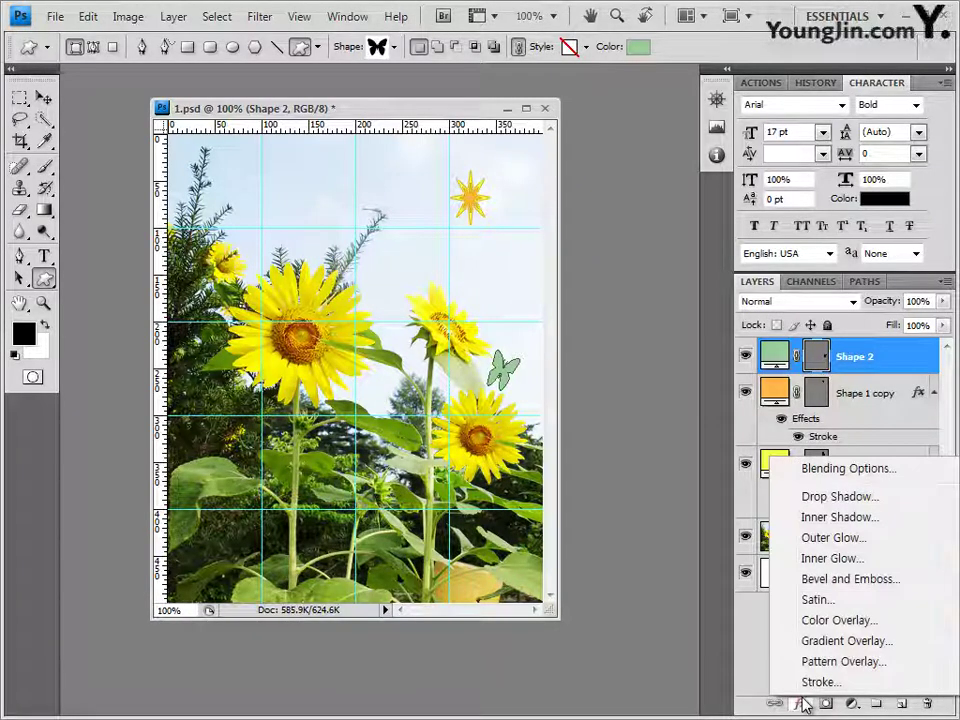
click(848, 520)
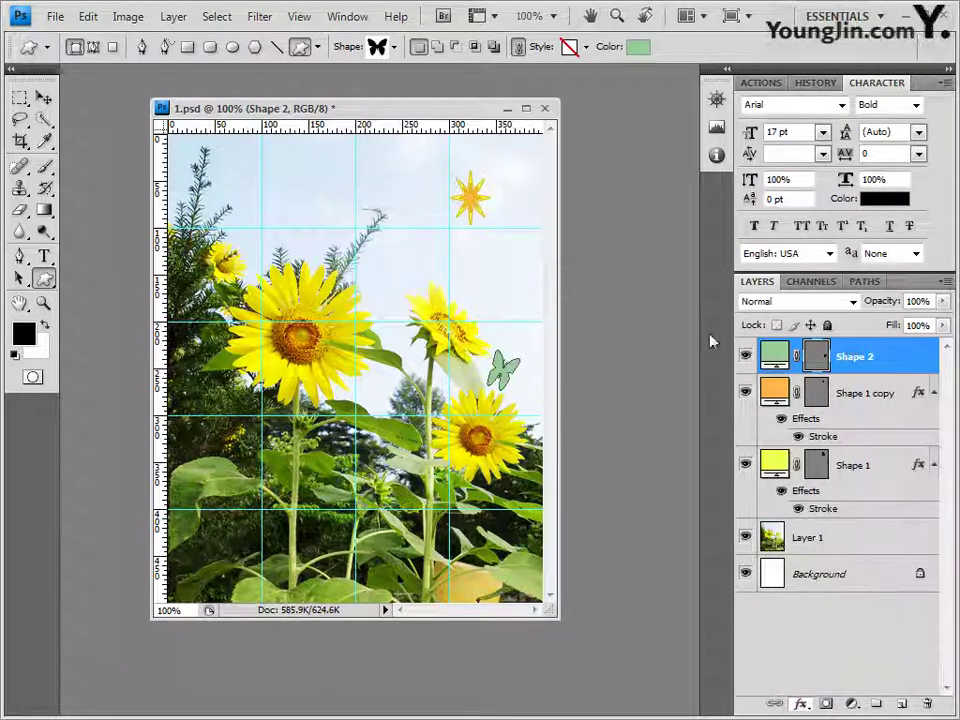
click(722, 243)
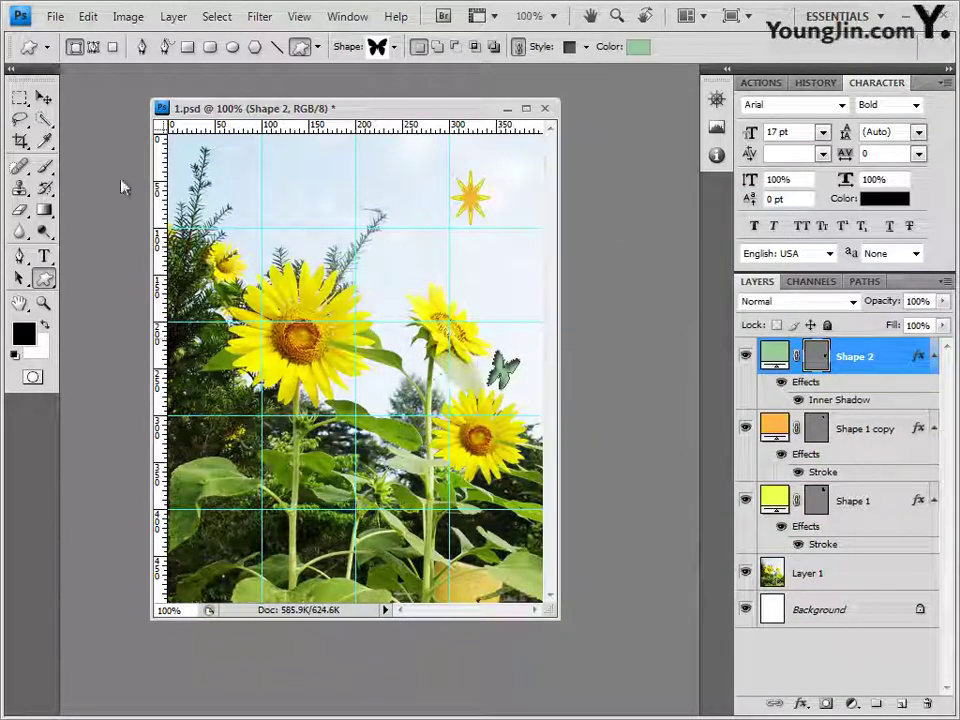
Rotate the butterfly shape about 15° counterclockwise.
click(43, 97)
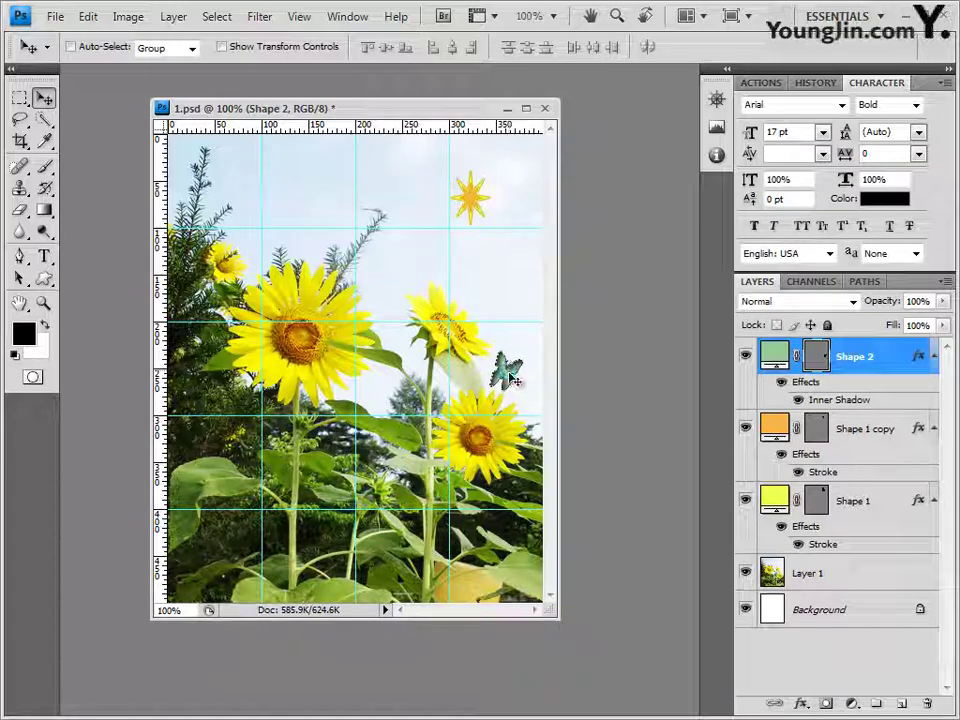
key(ctrl+t)
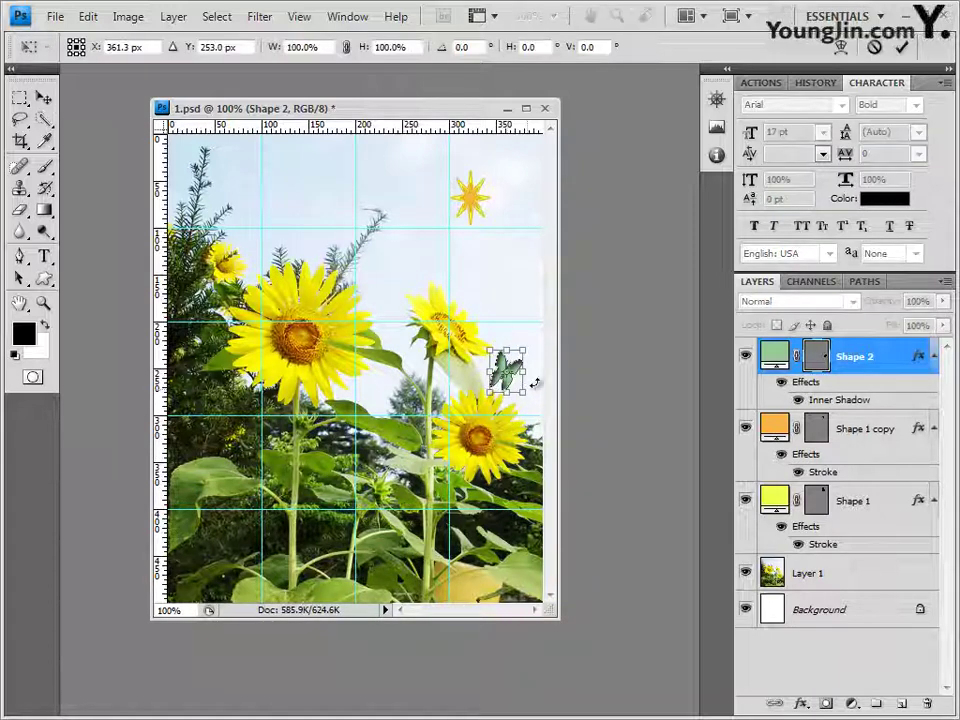
drag(536, 379, 514, 384)
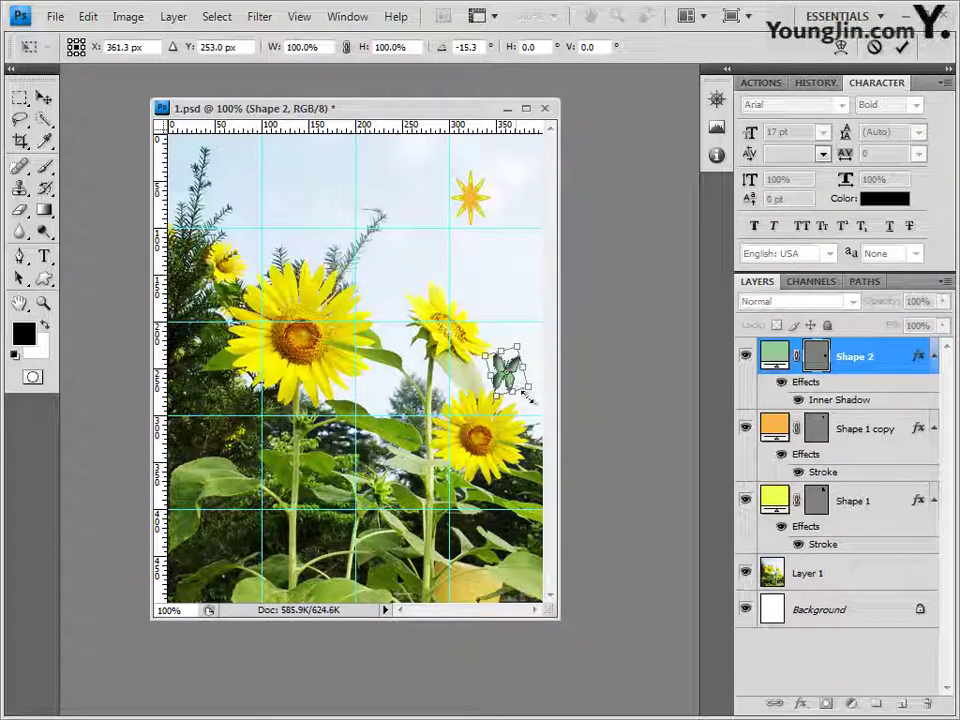
key(Return)
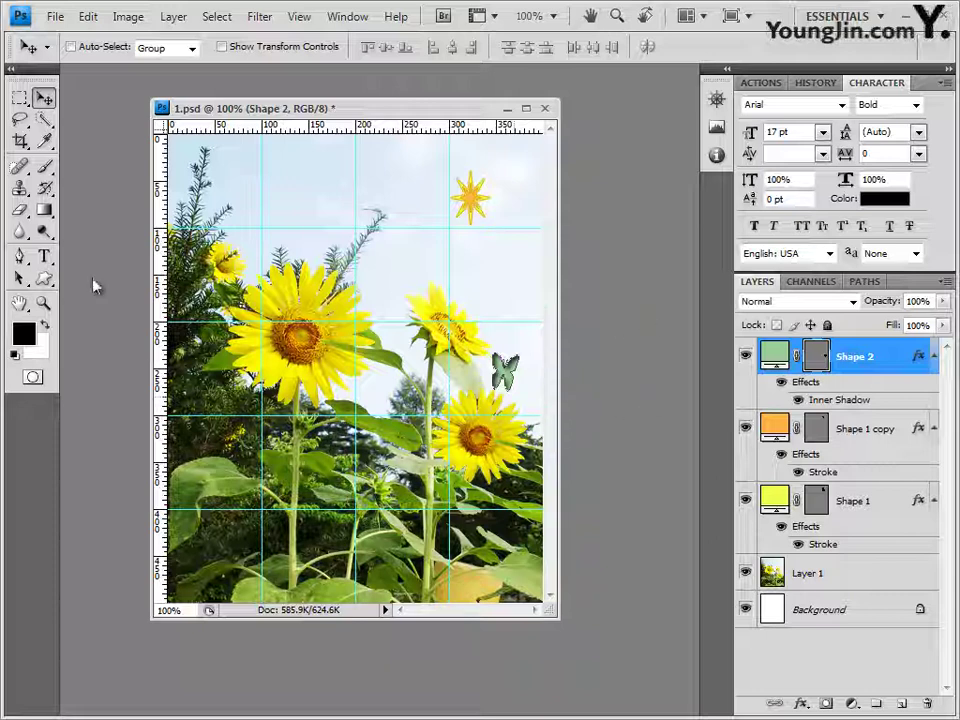
Start a point text over the dark foliage near the image's lower left and set its font to Times New Roman Regular.
click(49, 258)
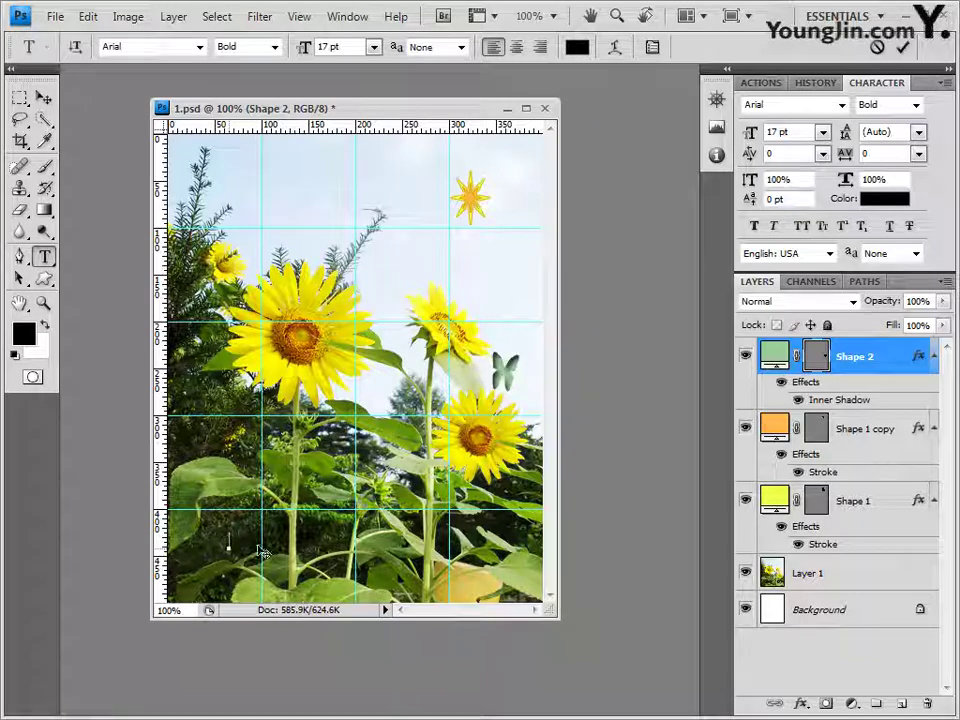
click(228, 546)
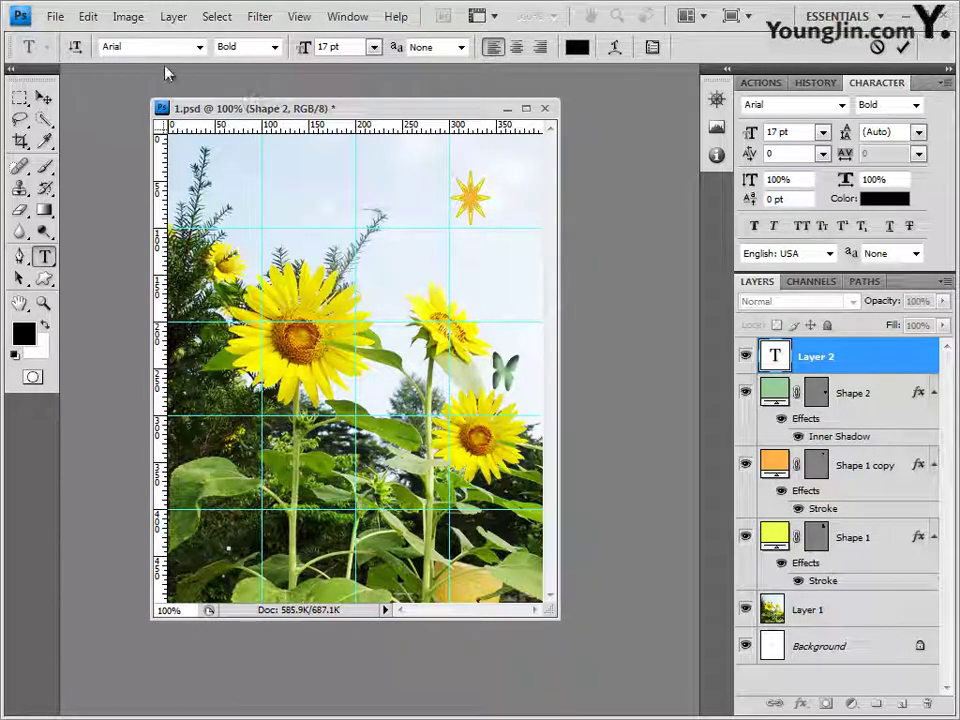
click(201, 47)
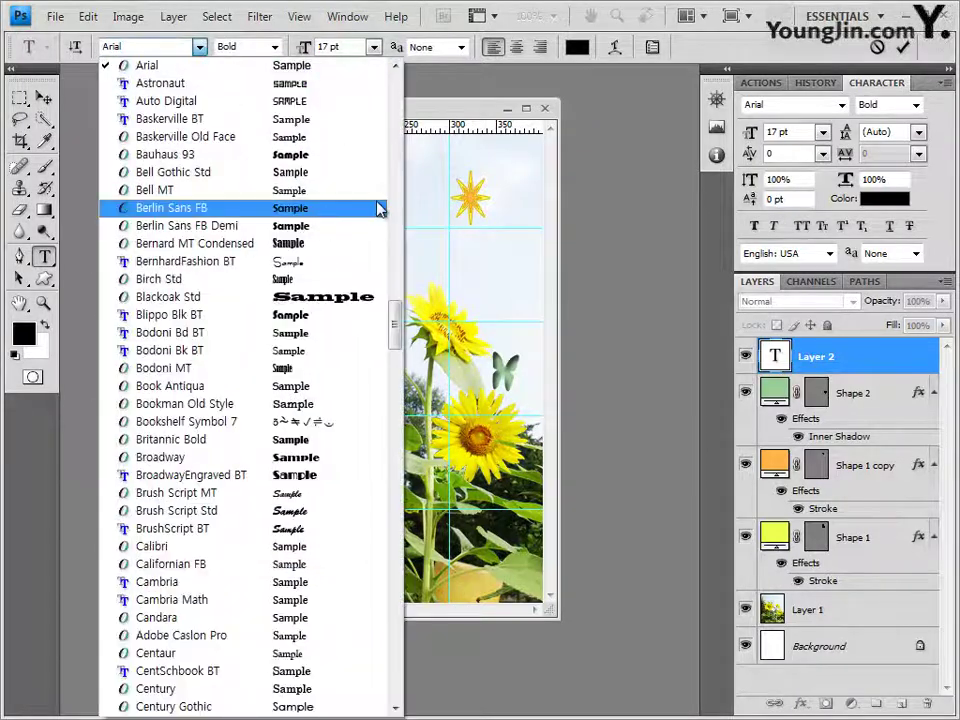
drag(396, 328, 394, 580)
click(195, 243)
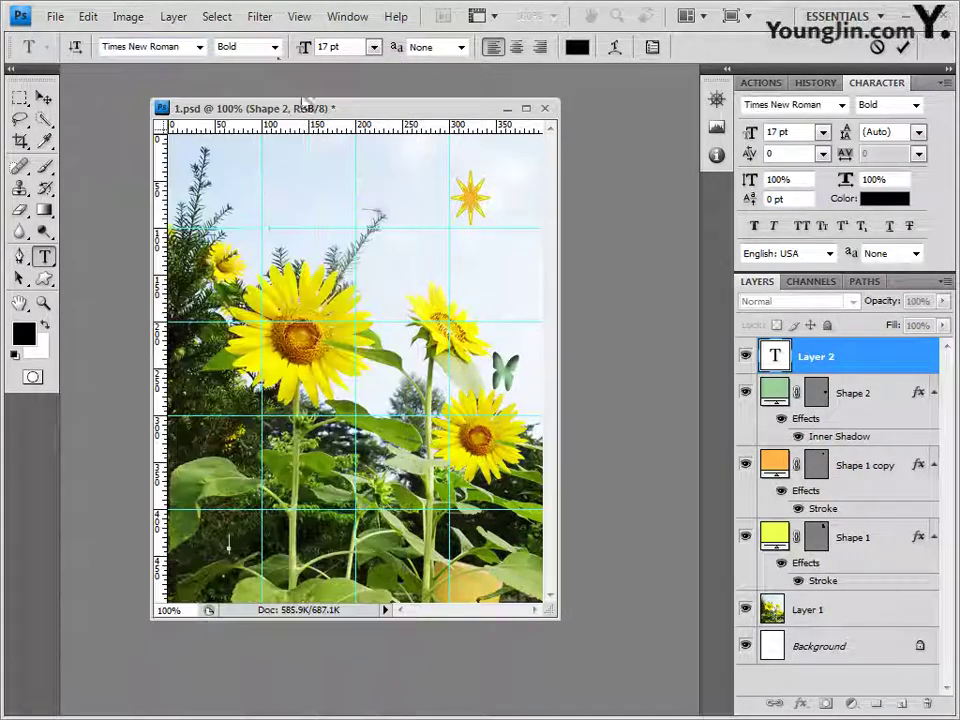
click(275, 50)
click(235, 64)
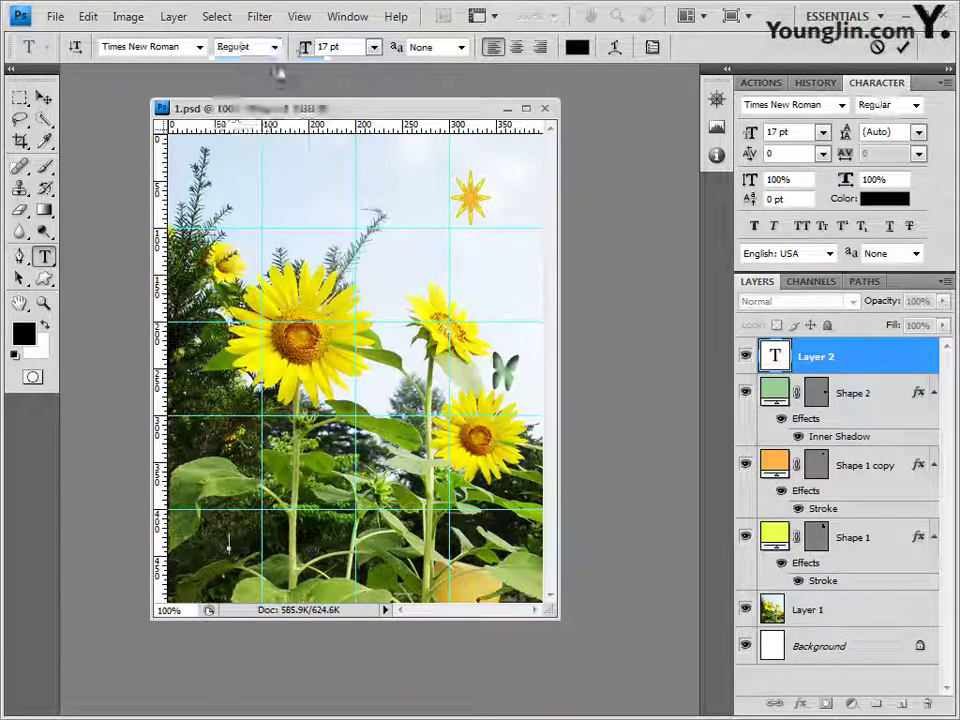
Set the text size to 75 pt and the anti-aliasing method to Crisp.
click(345, 50)
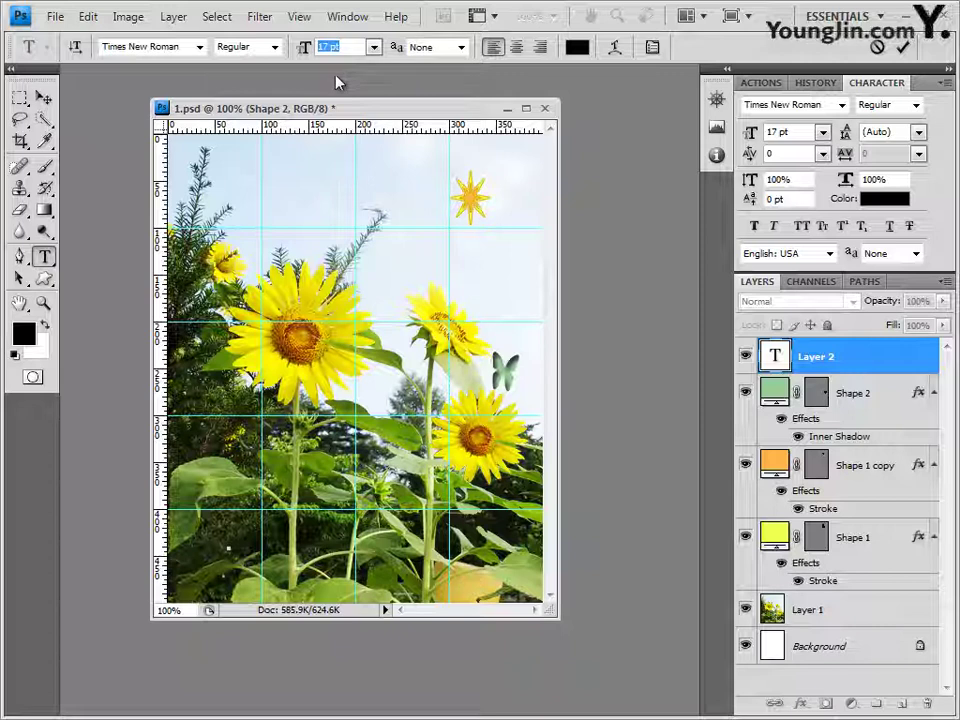
text(75)
click(461, 47)
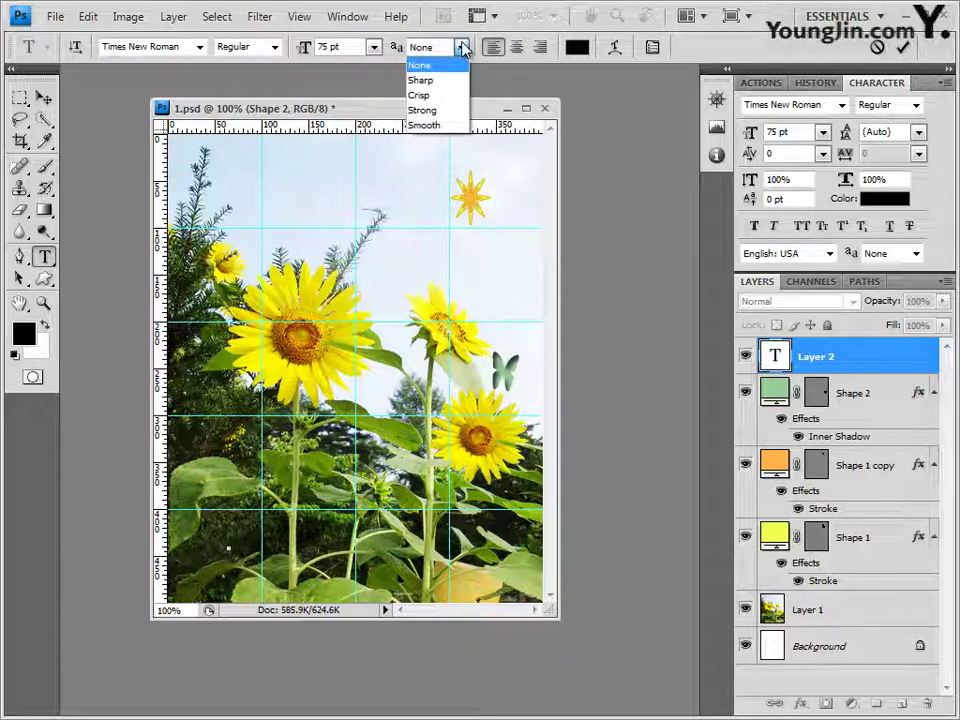
click(430, 64)
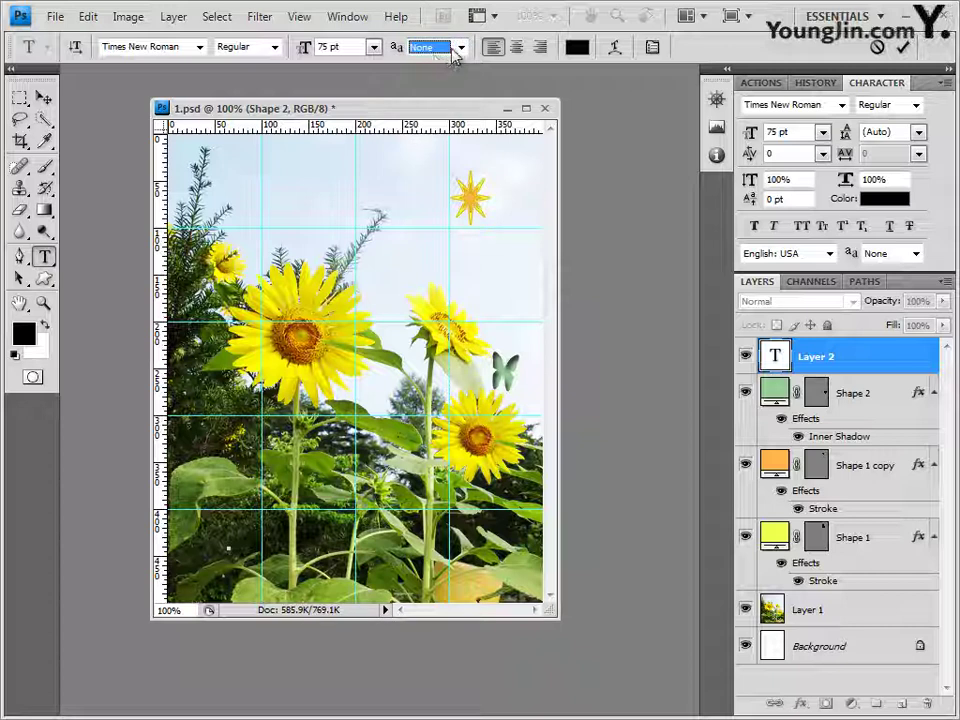
click(461, 48)
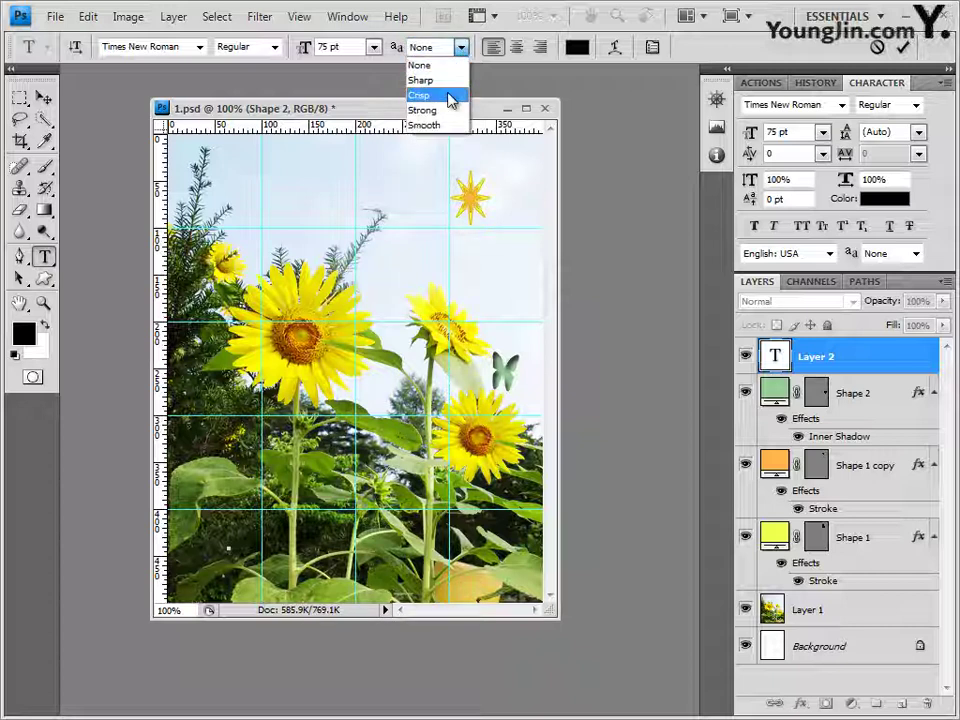
click(449, 96)
click(440, 57)
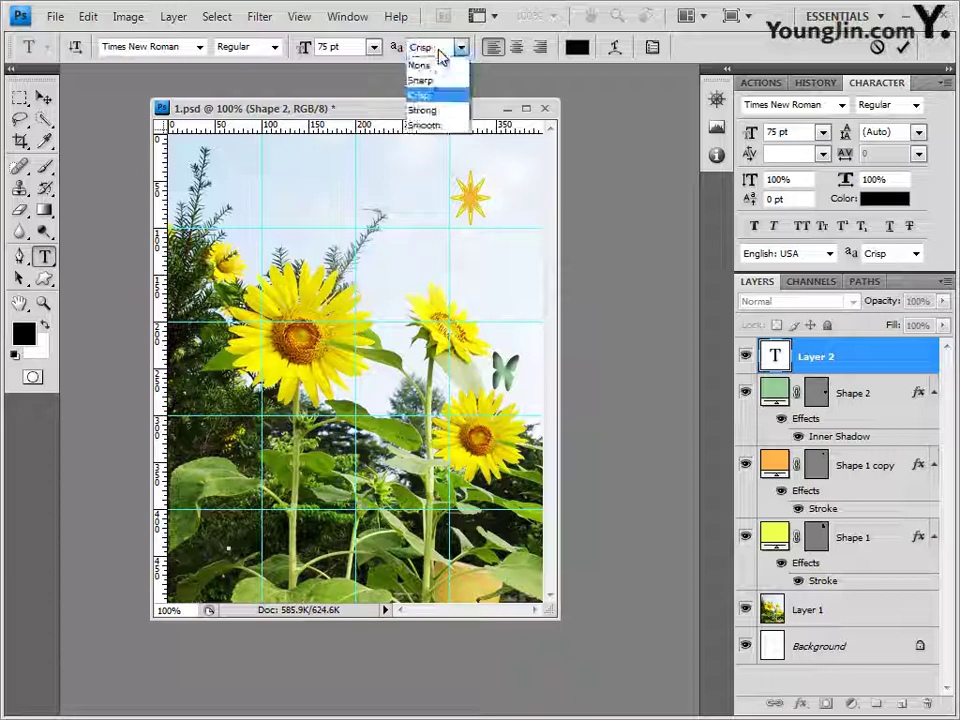
click(443, 96)
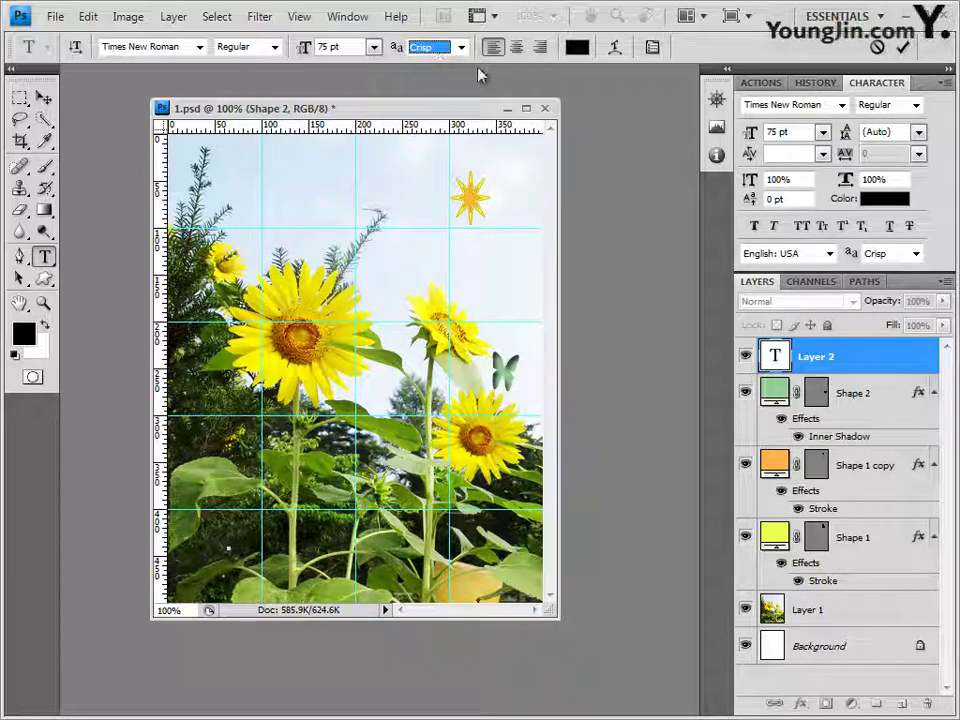
Set the text color to #f1ff4f.
click(577, 48)
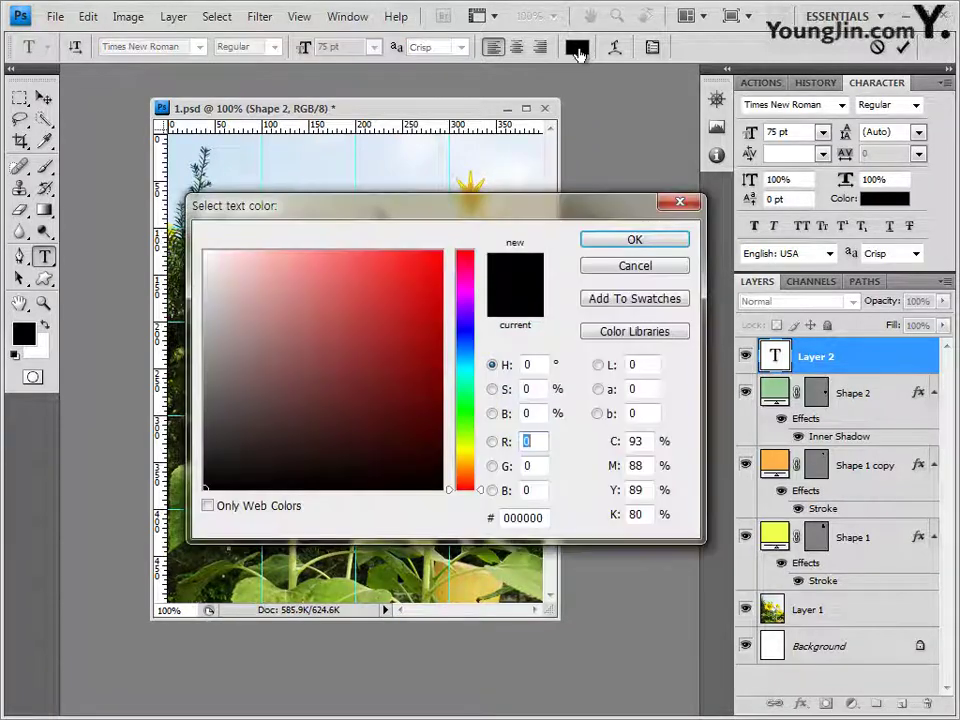
drag(546, 518, 115, 540)
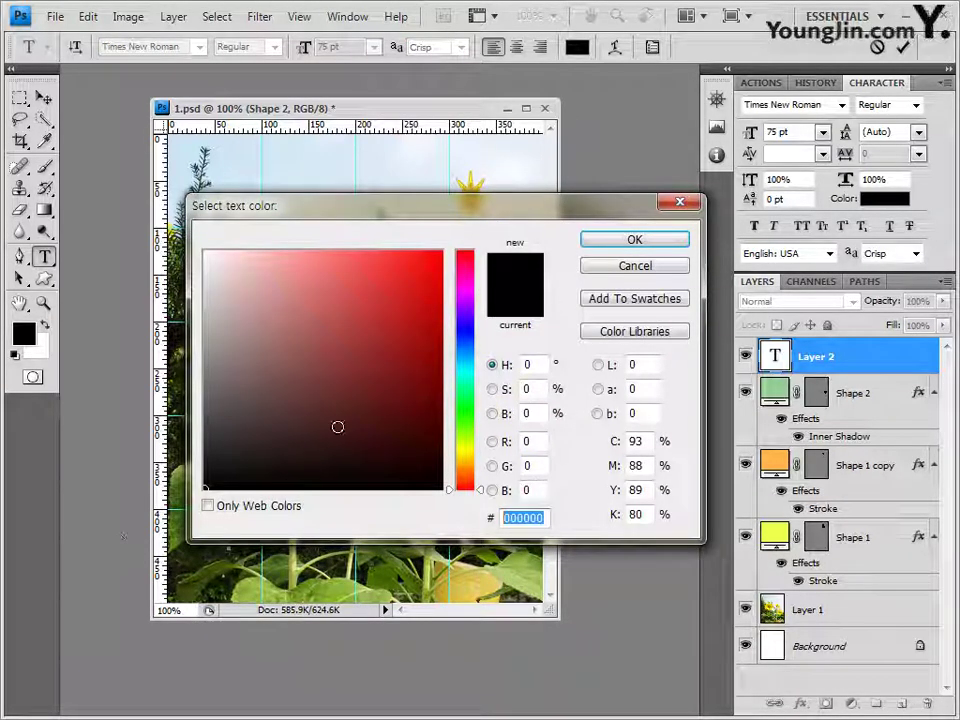
text(f1ff4f)
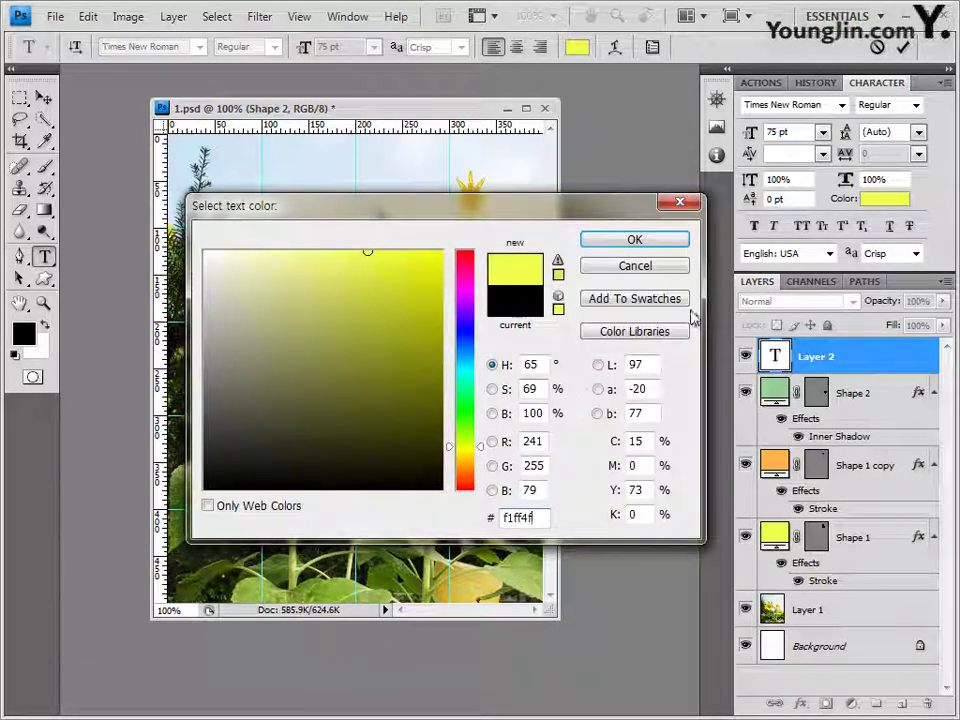
click(664, 242)
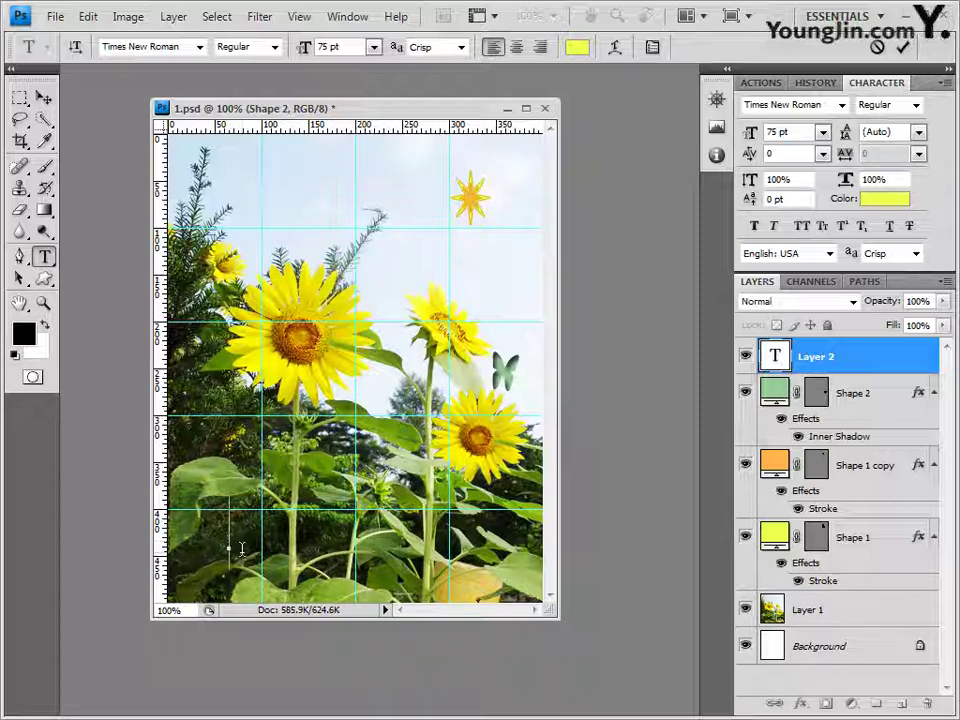
Enter the text "sunflower" at the insertion point and commit the type layer.
text(sunflower)
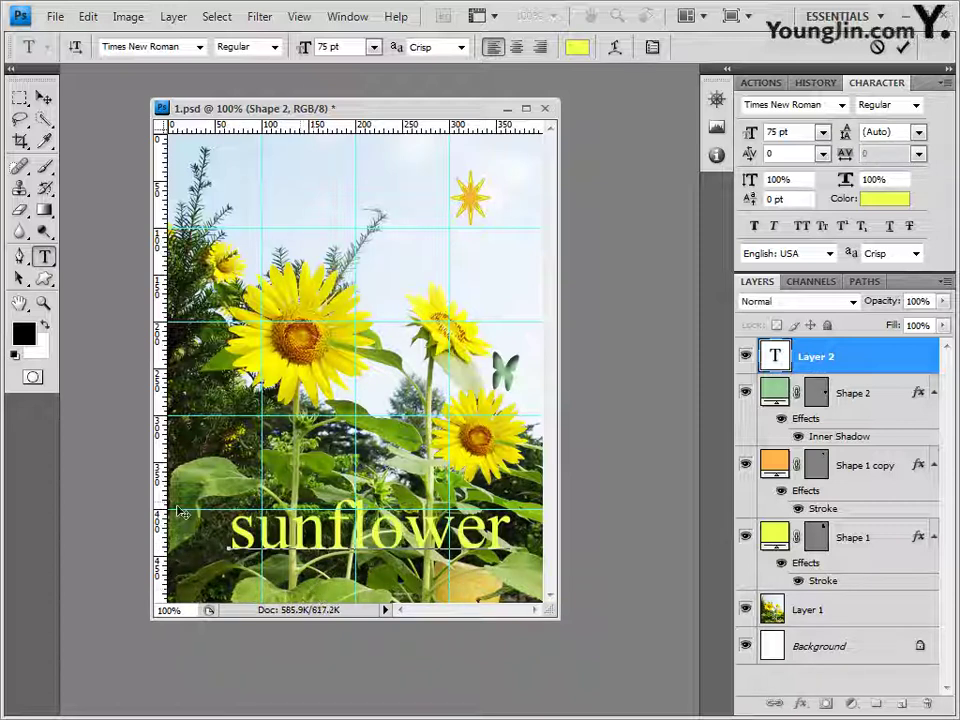
key(ctrl+a)
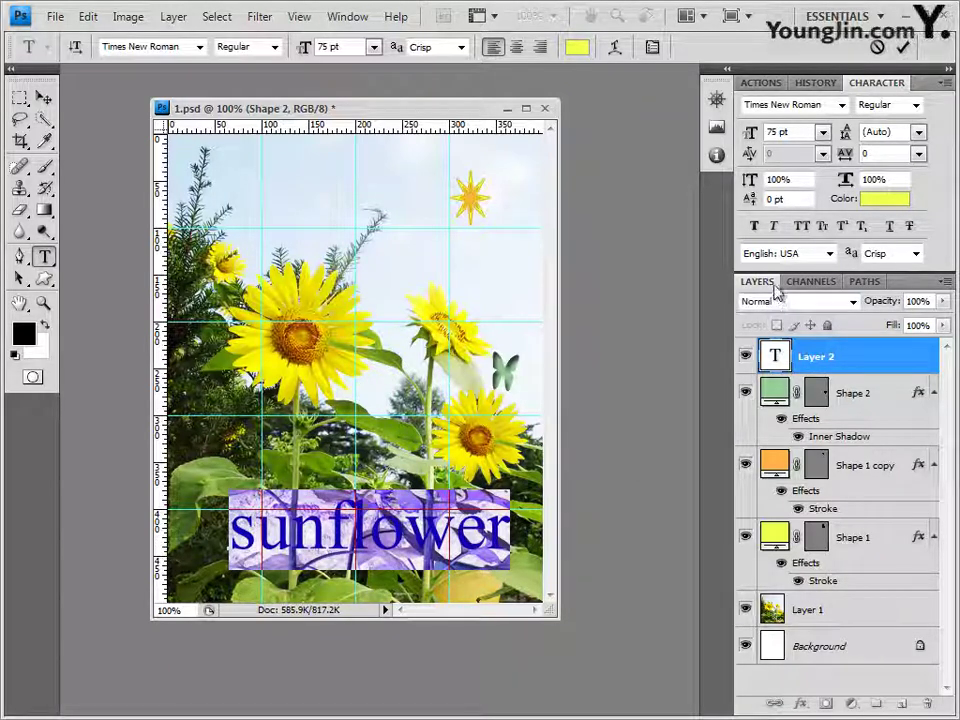
click(845, 356)
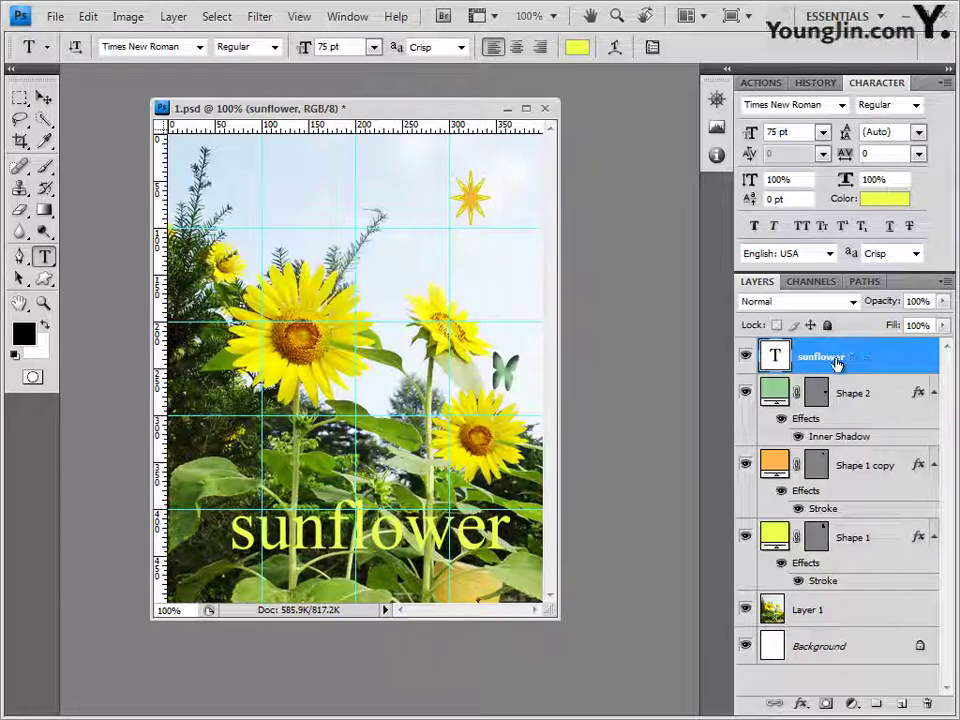
Add an Inner Shadow effect with the default settings to the sunflower text layer.
click(803, 705)
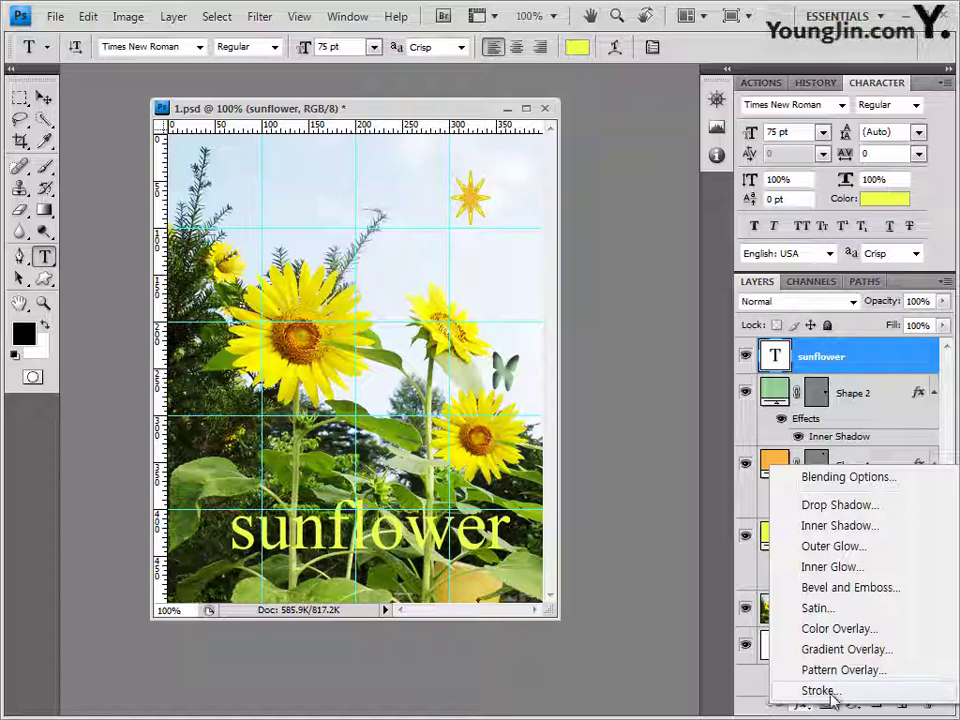
click(847, 533)
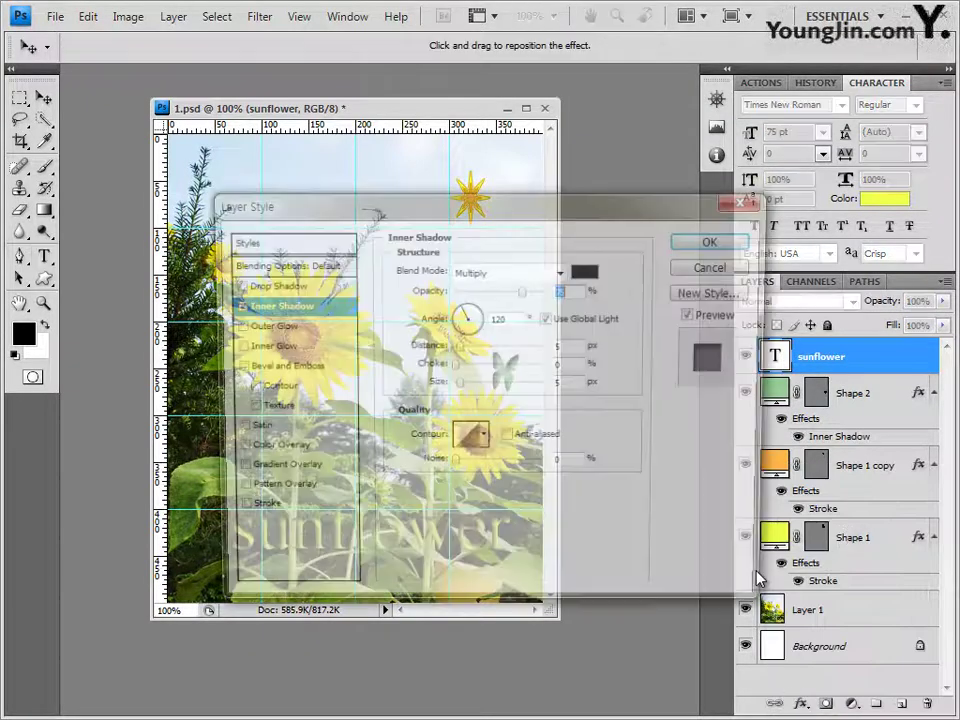
click(718, 242)
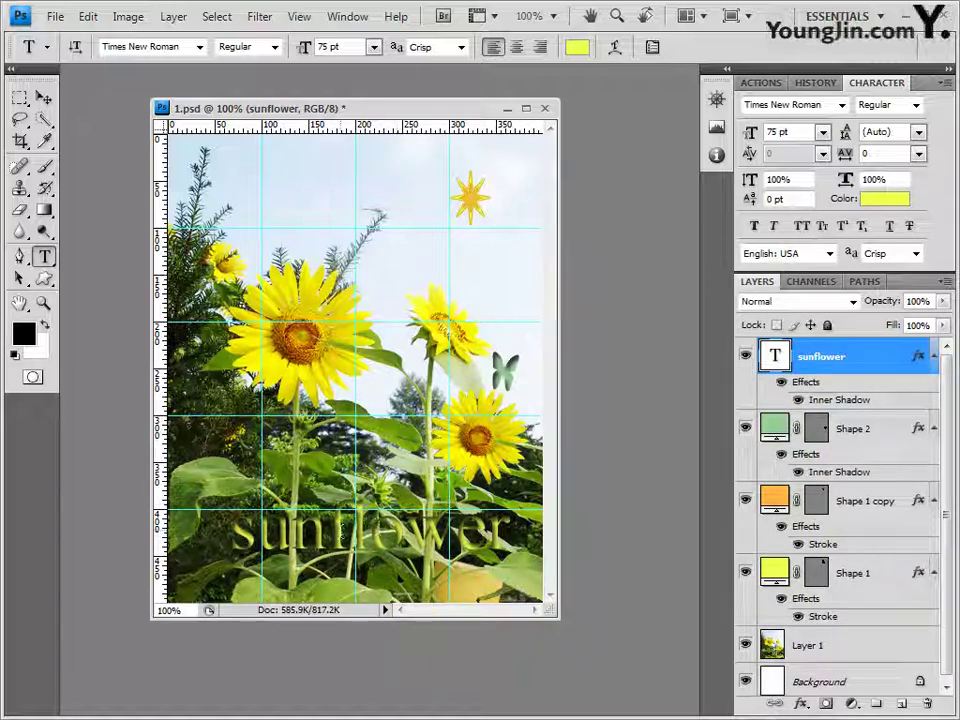
Capitalize the text's first letter to read "Sunflower" and move the text about 30 px left and 20 px down.
click(430, 545)
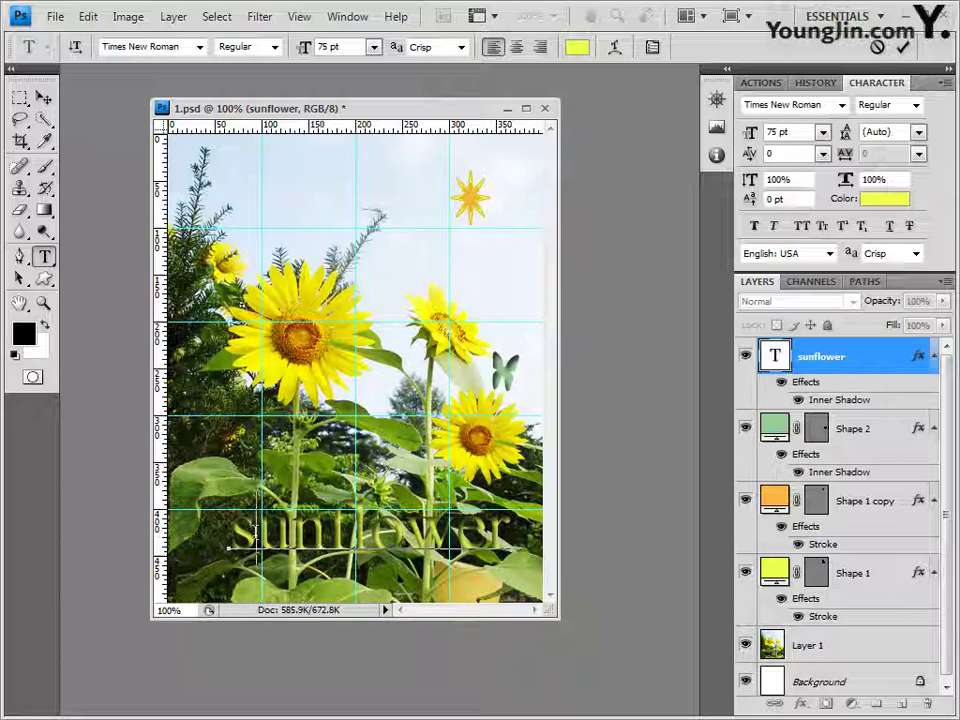
drag(230, 548, 262, 548)
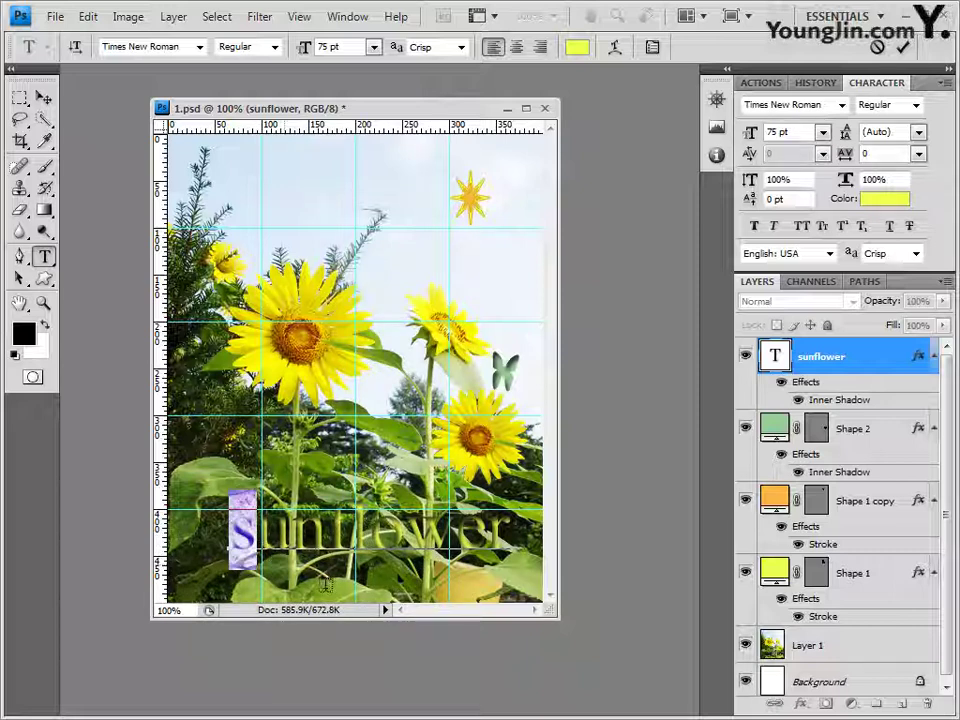
text(S)
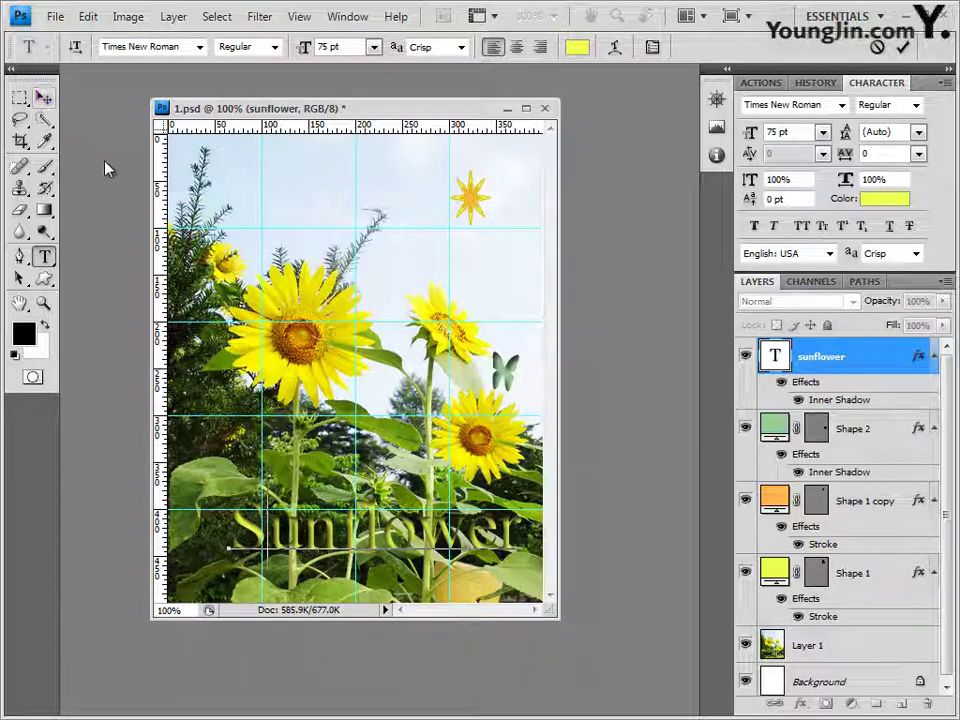
click(44, 97)
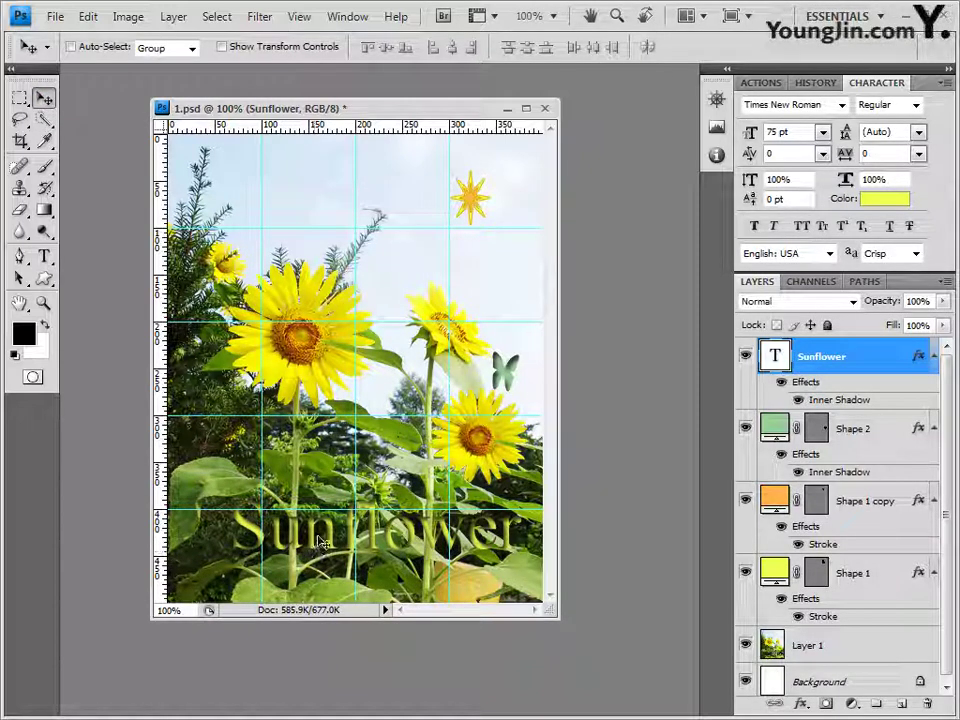
drag(317, 553, 288, 539)
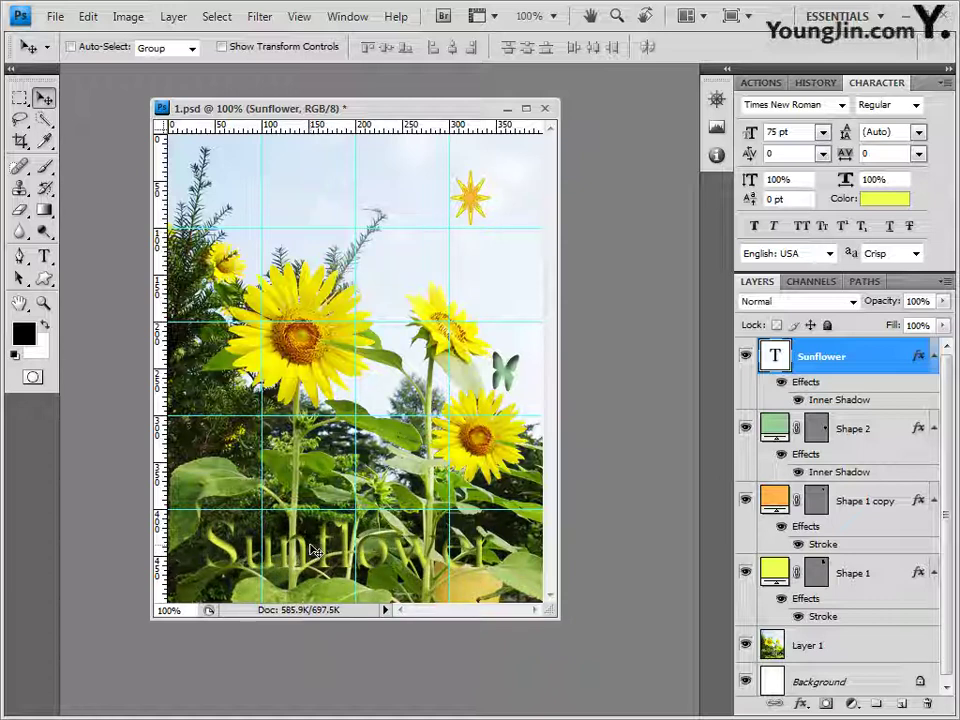
Save 1.psd with Maximize compatibility kept on.
click(53, 18)
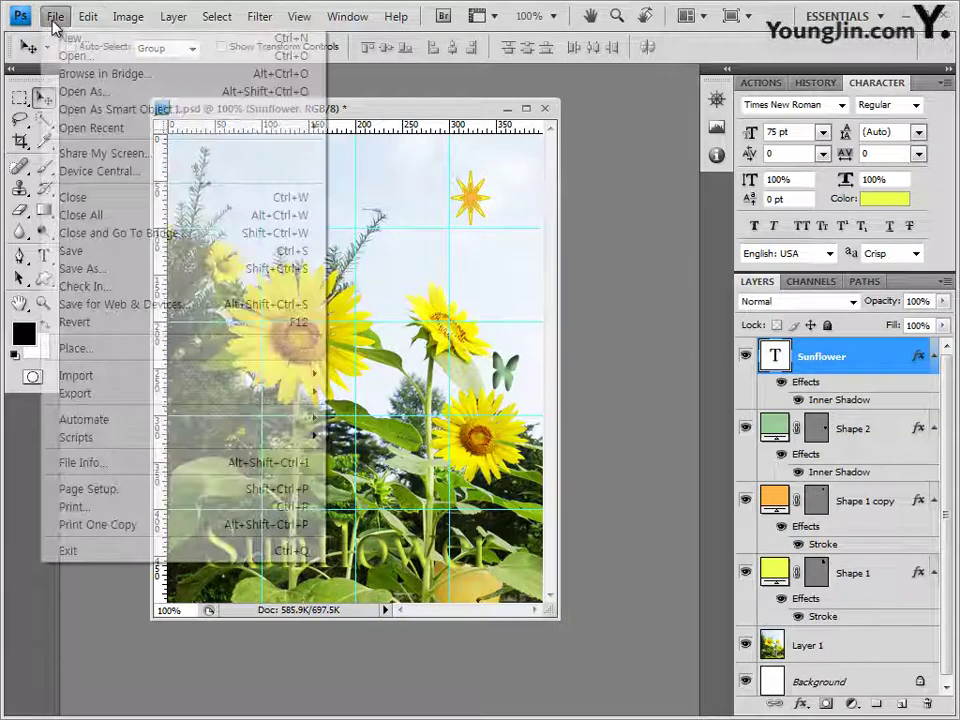
click(104, 261)
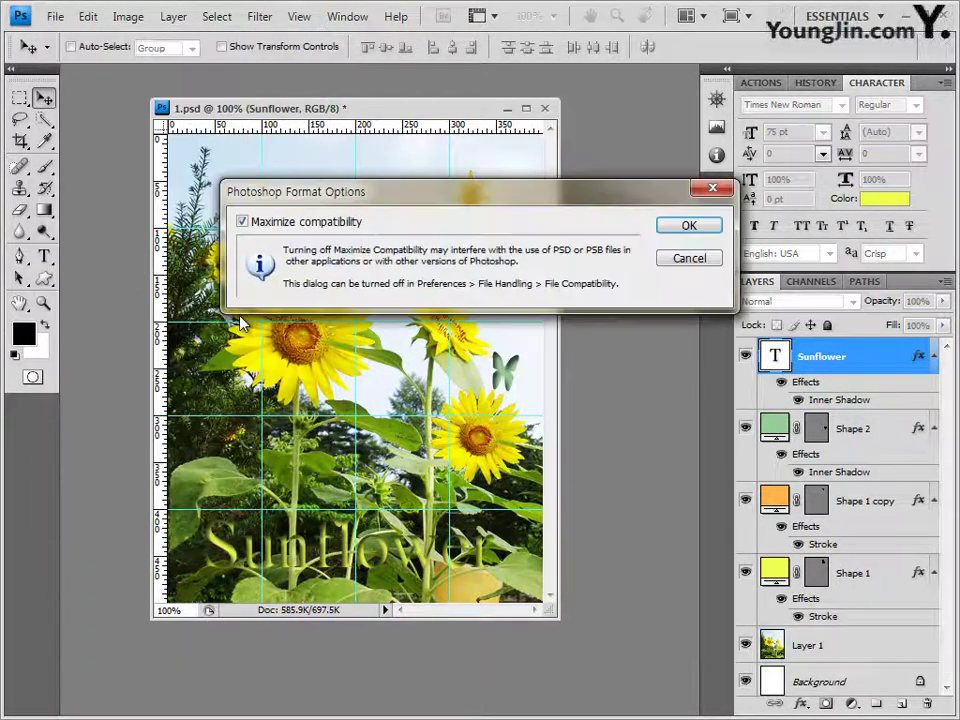
click(686, 223)
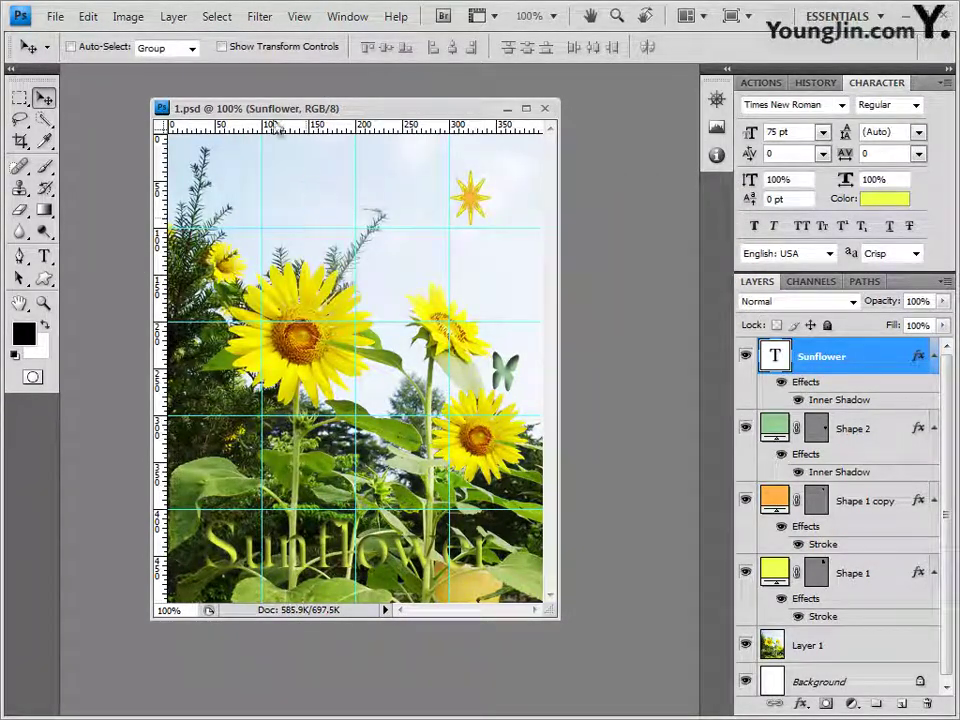
Clear the guides from 1.psd and choose JPEG as the format for saving a copy in the GTQ folder.
click(299, 16)
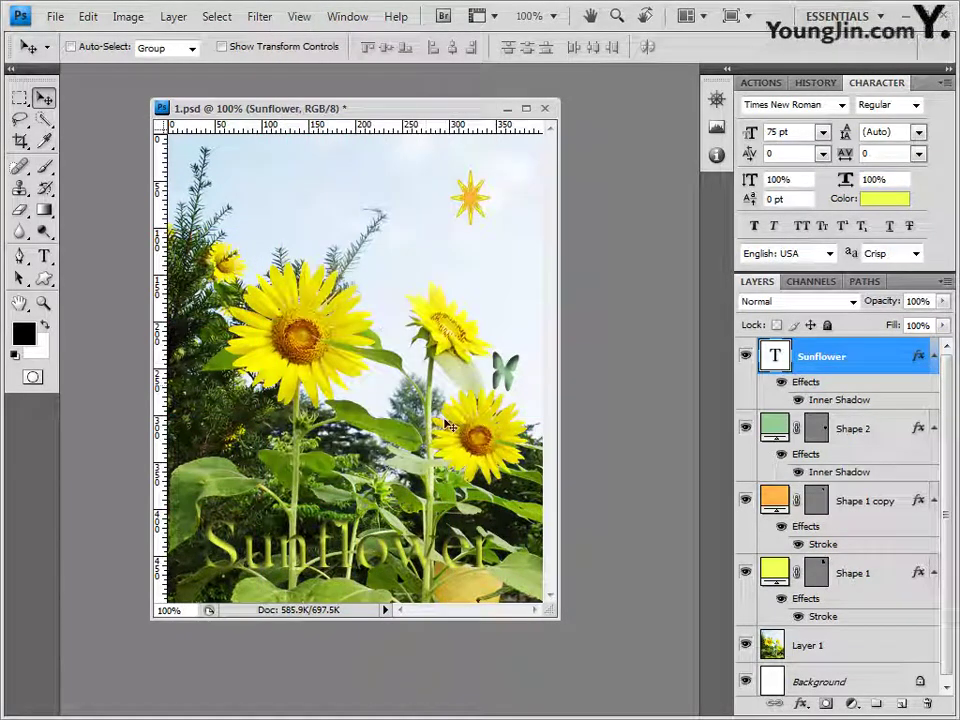
click(54, 17)
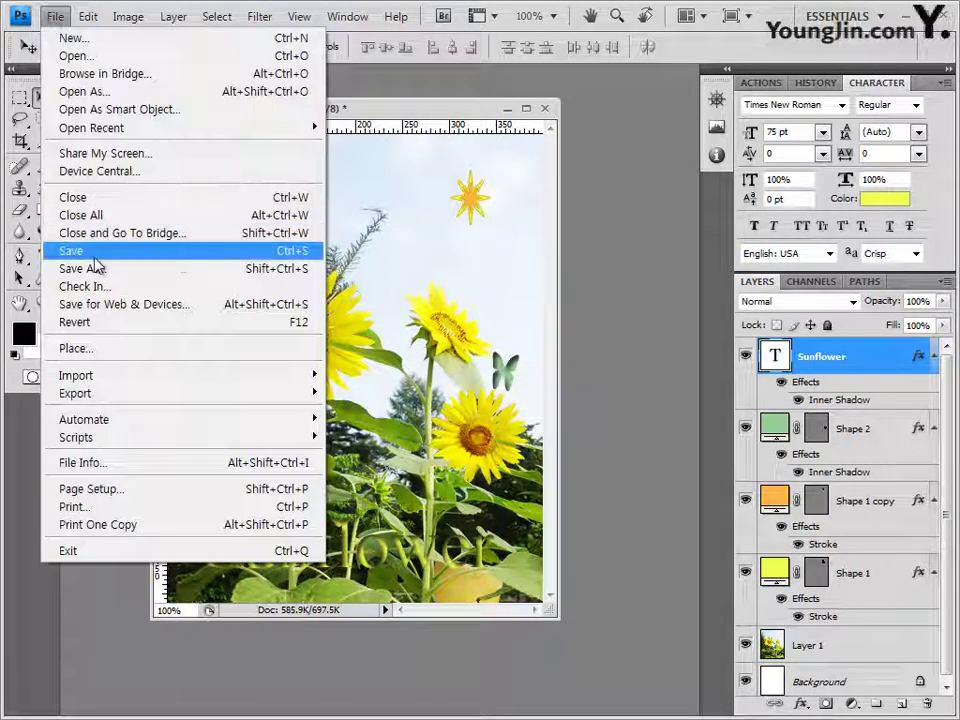
click(90, 268)
click(320, 409)
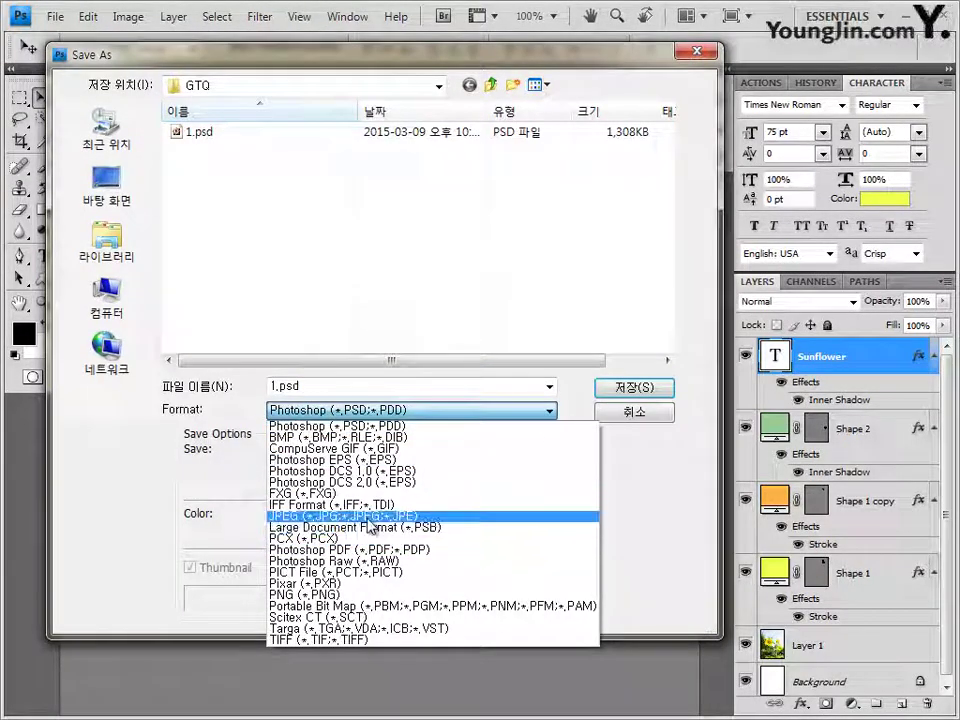
click(330, 516)
Name the copy with the examinee number, examinee name and "-1", and save the JPEG at quality 8.
double_click(283, 386)
click(270, 385)
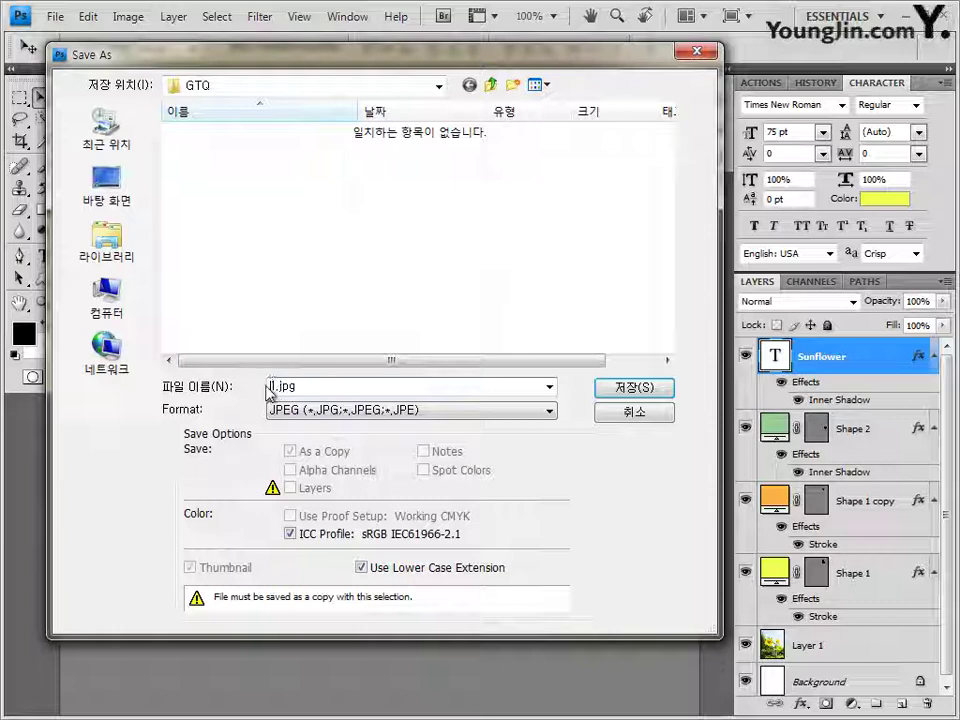
text(01)
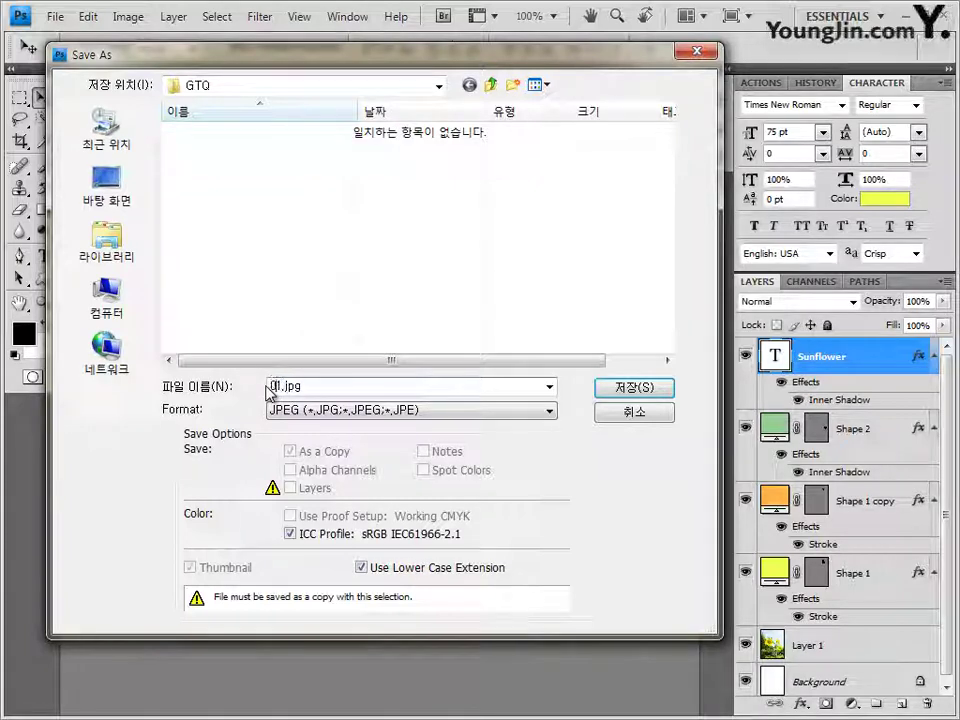
text(23456)
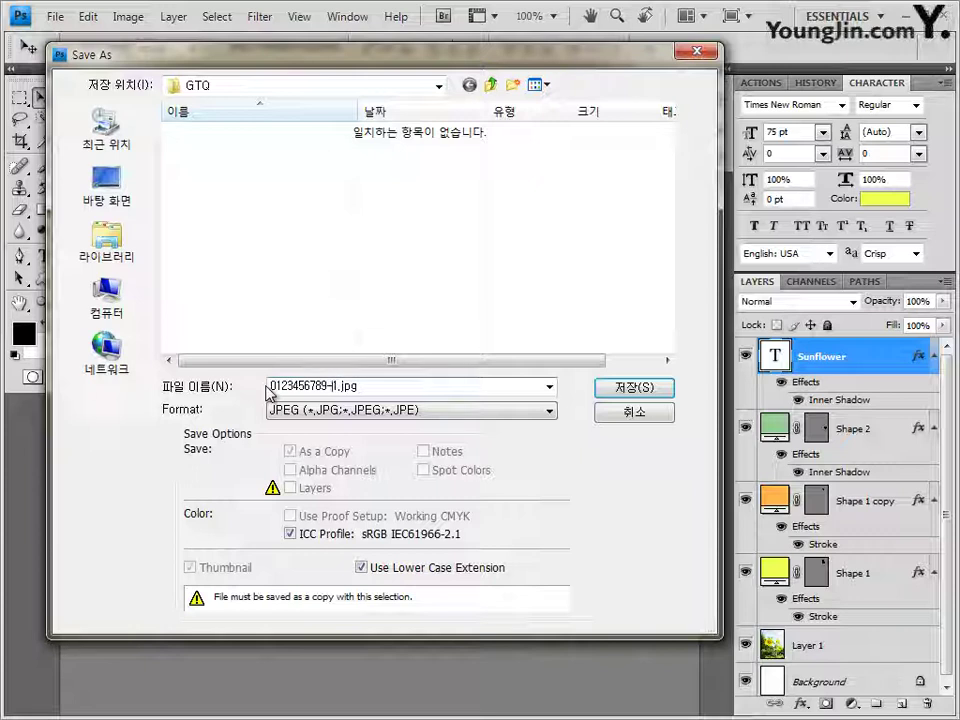
text(789-홍길동-)
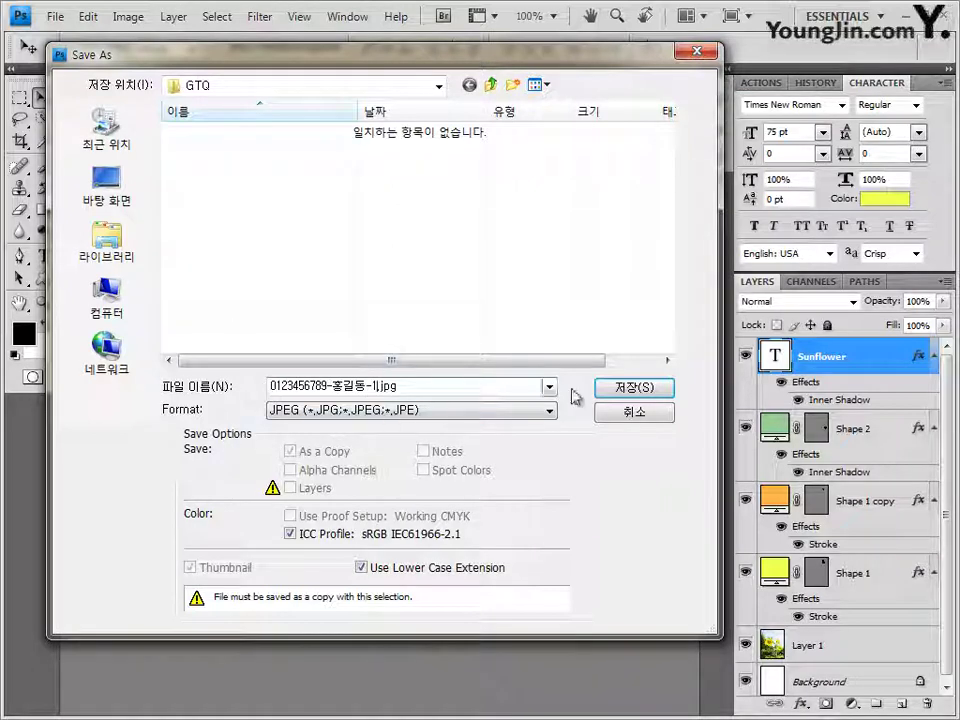
click(627, 386)
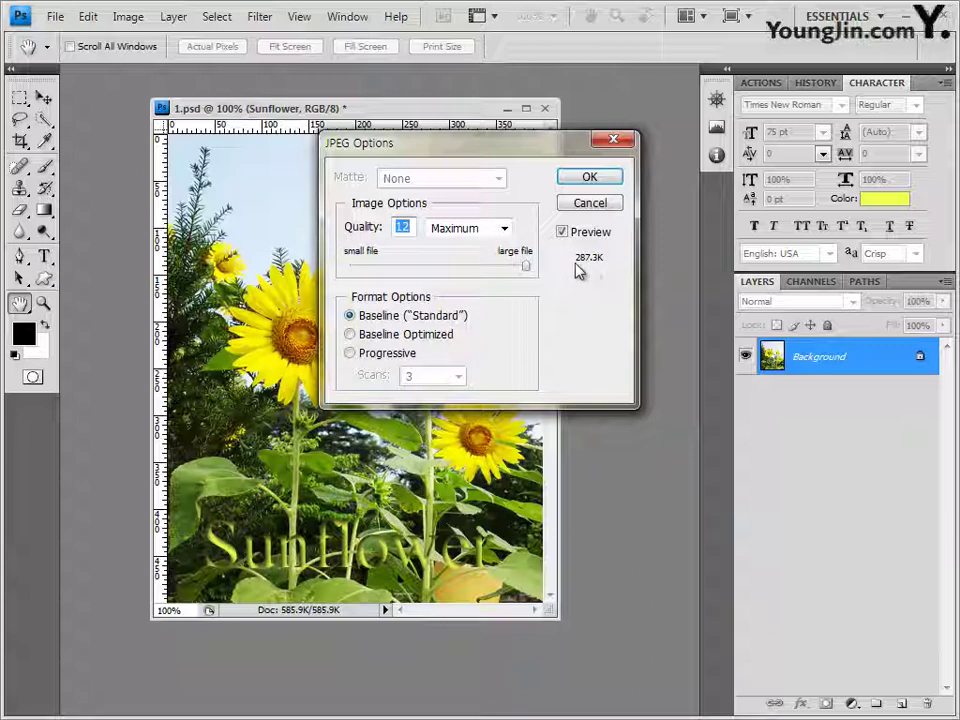
click(467, 266)
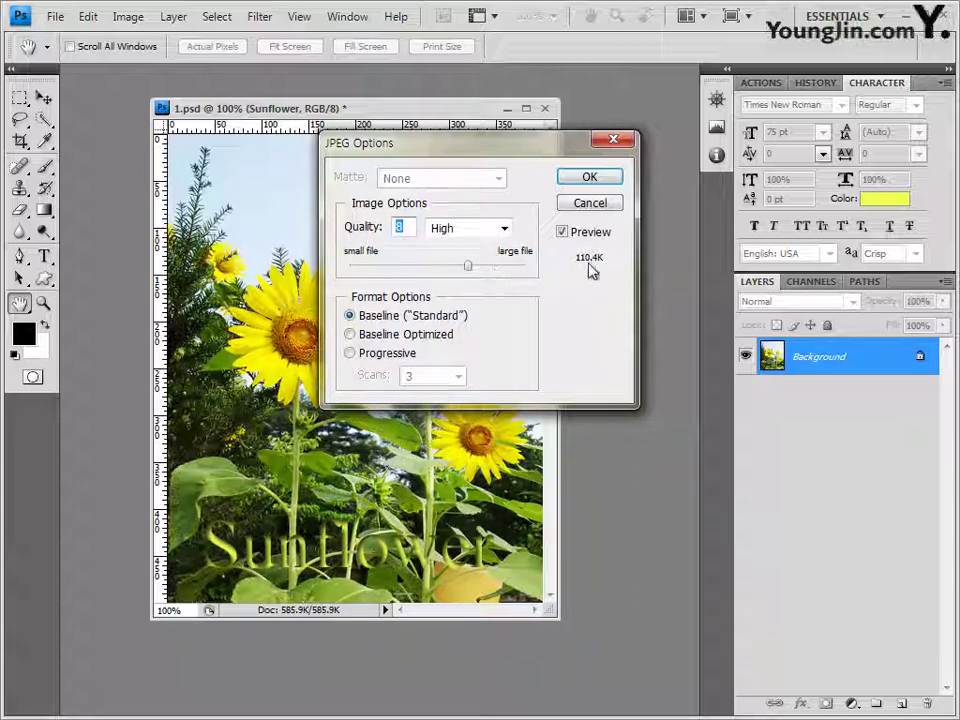
click(598, 180)
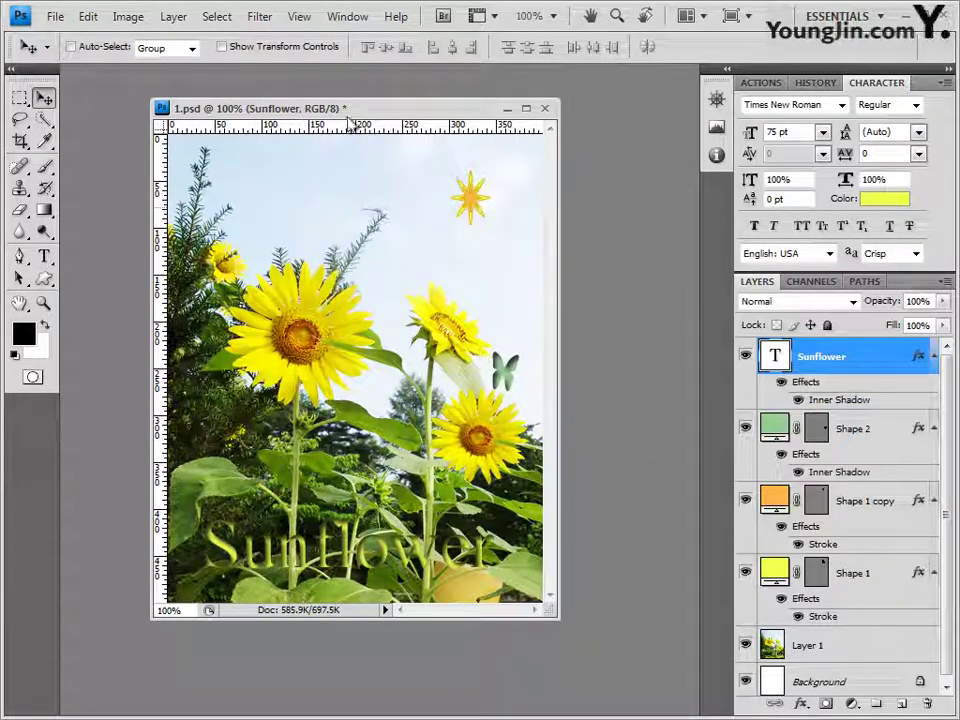
Resize the image to a width of 40 pixels with proportions constrained.
click(139, 20)
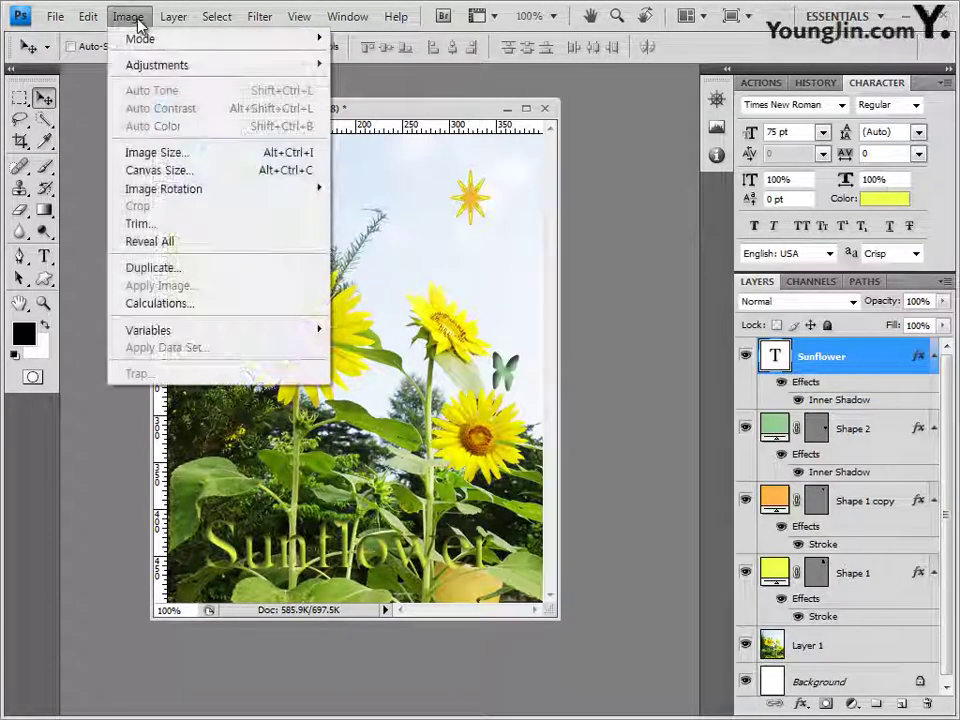
click(186, 158)
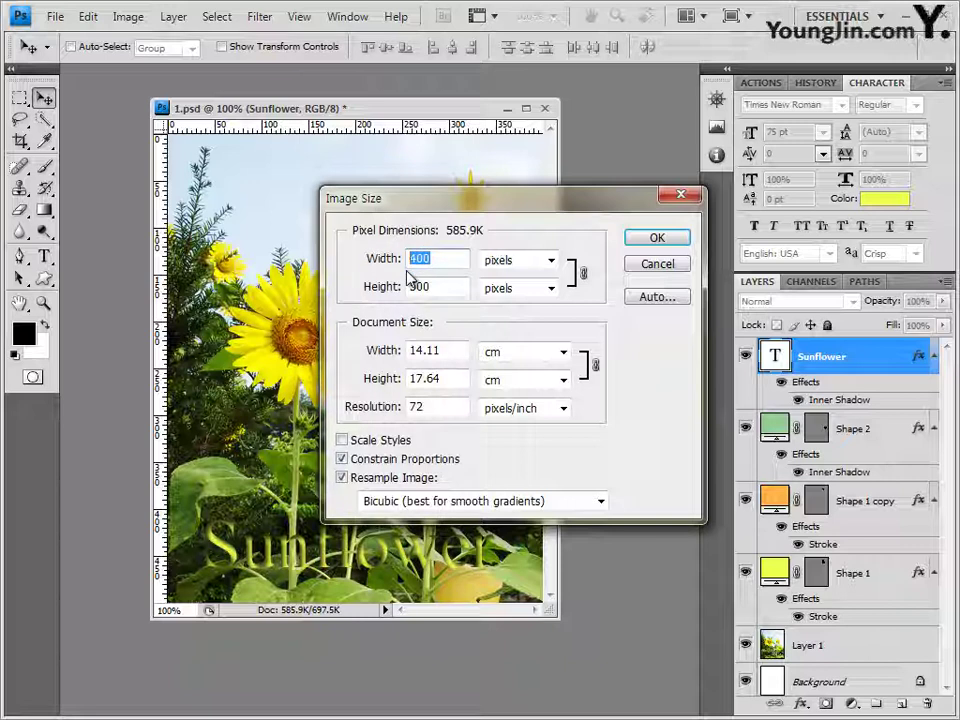
text(40)
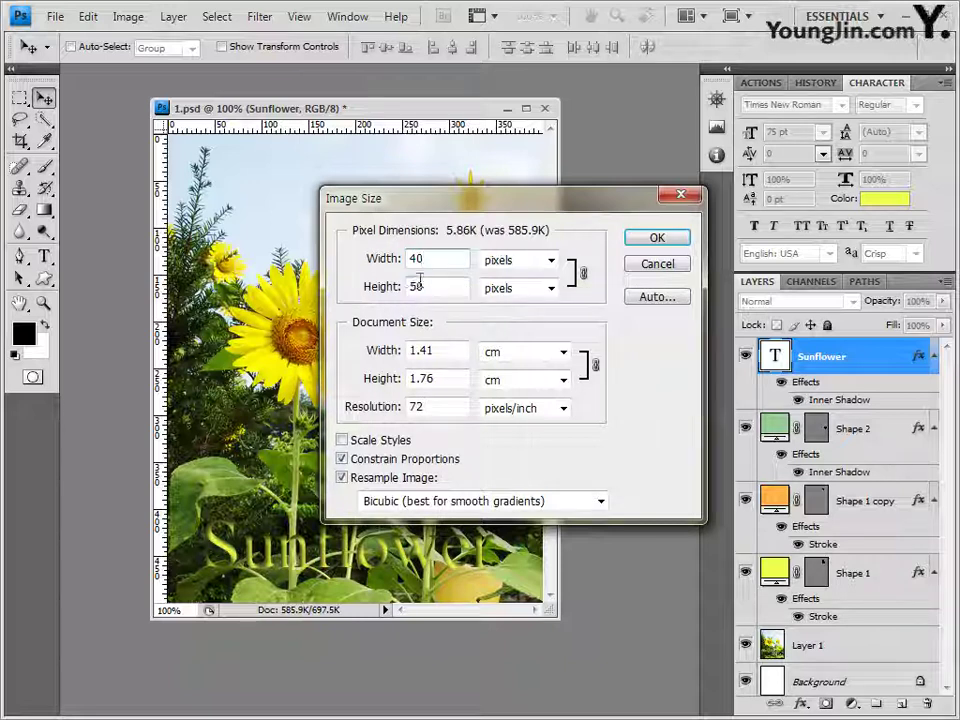
click(662, 241)
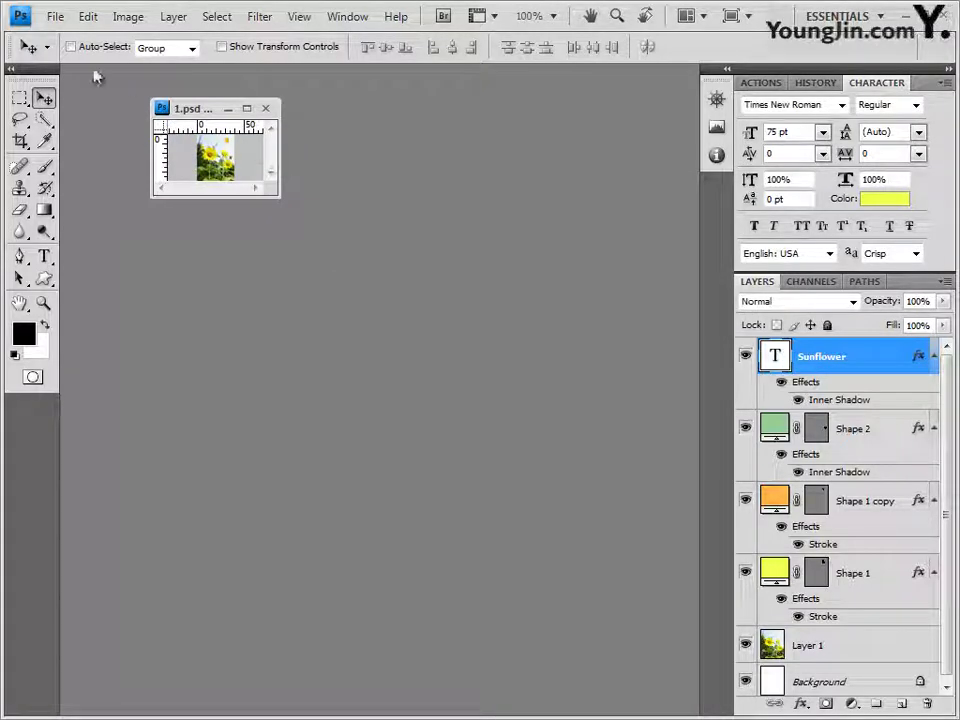
Save the reduced image as a PSD under the same name as the exported JPEG, keeping Maximize compatibility on, and close it.
click(55, 17)
click(88, 273)
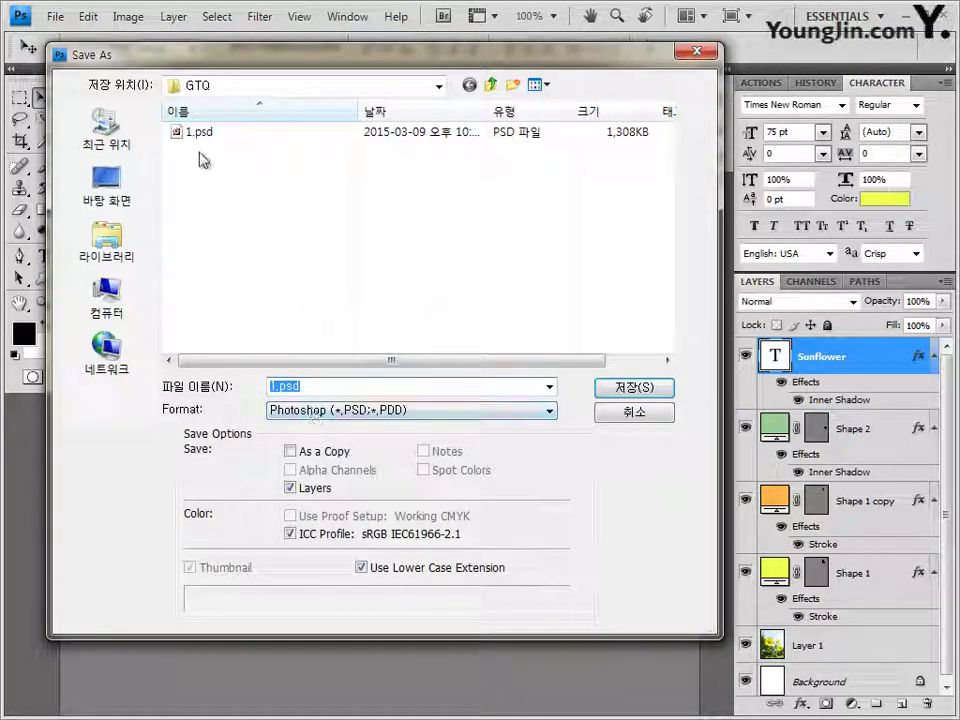
click(386, 411)
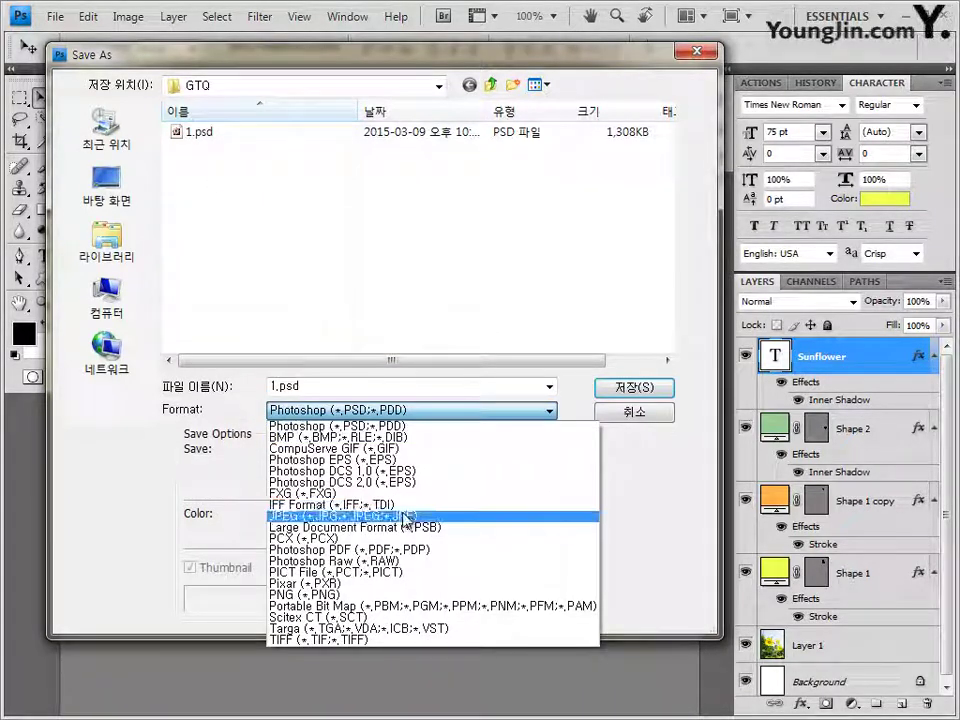
click(398, 516)
click(301, 134)
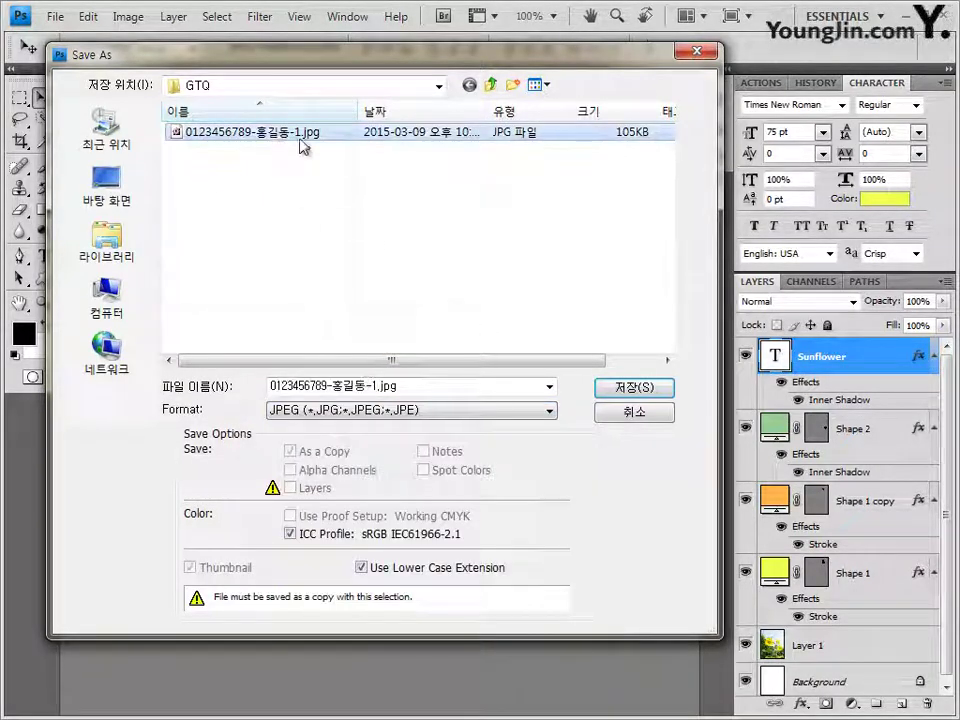
click(405, 411)
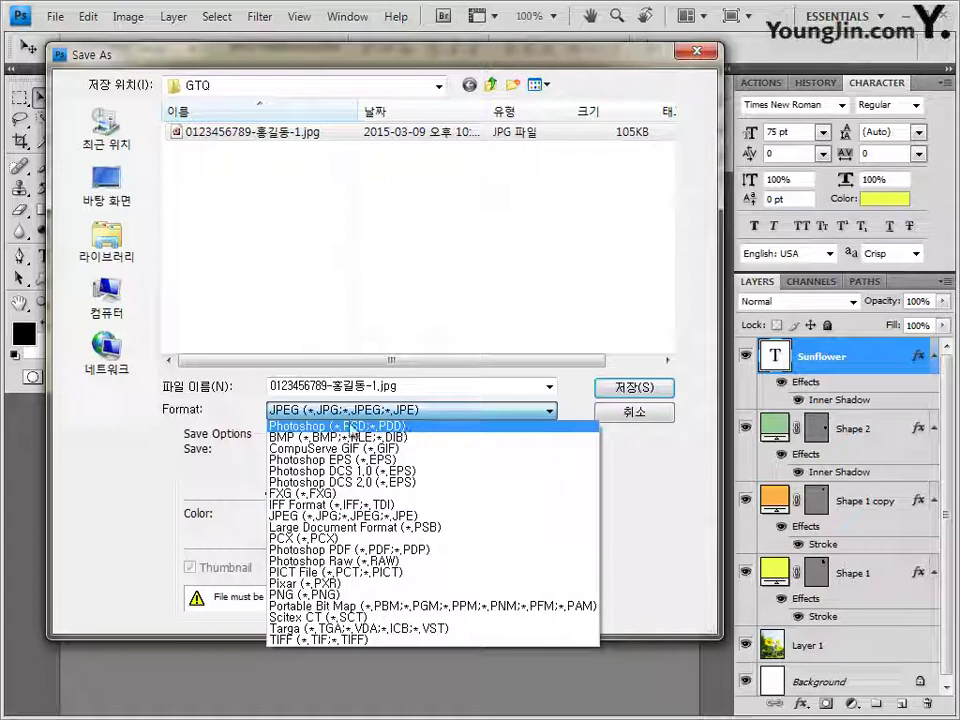
click(400, 426)
double_click(410, 388)
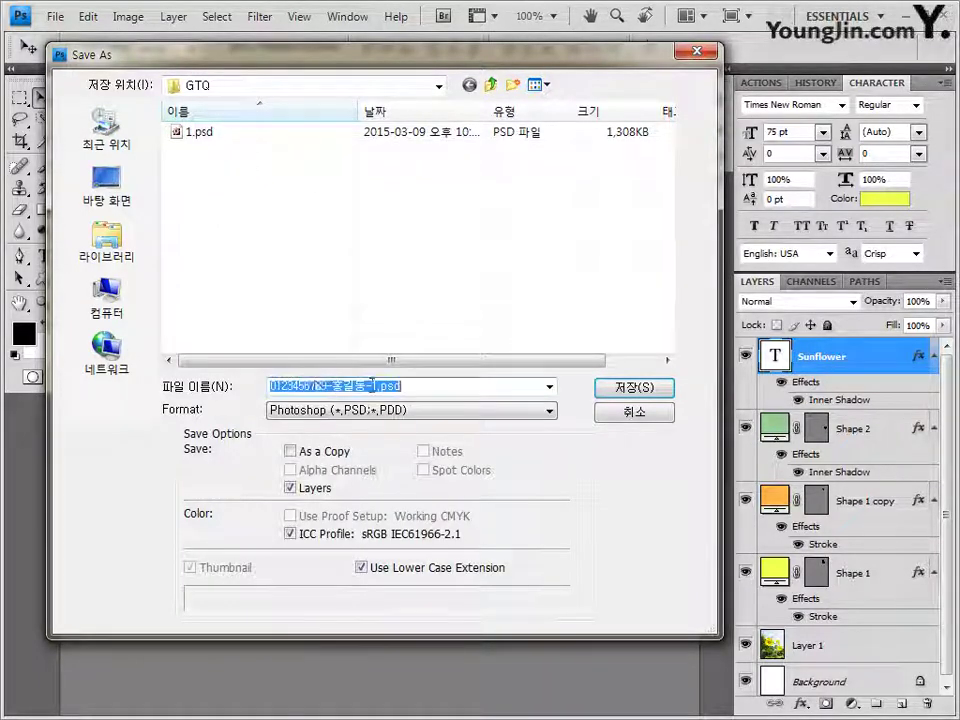
click(628, 389)
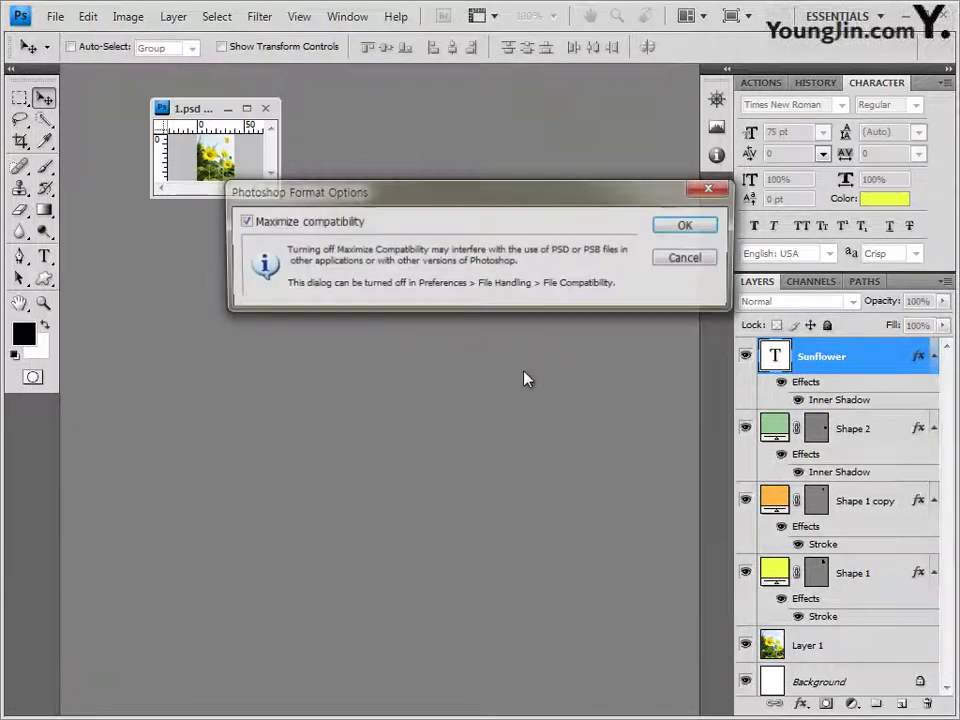
click(688, 226)
click(266, 109)
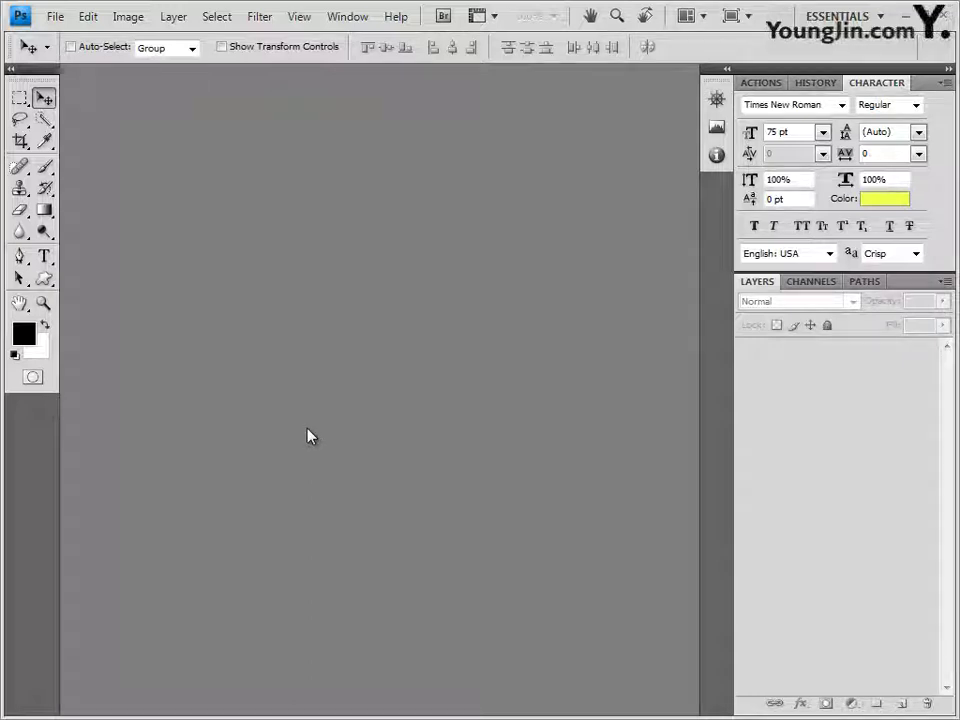
Create a 400 x 500 px RGB document at 72 pixels/inch with a white background and place it in a floating window.
key(ctrl+n)
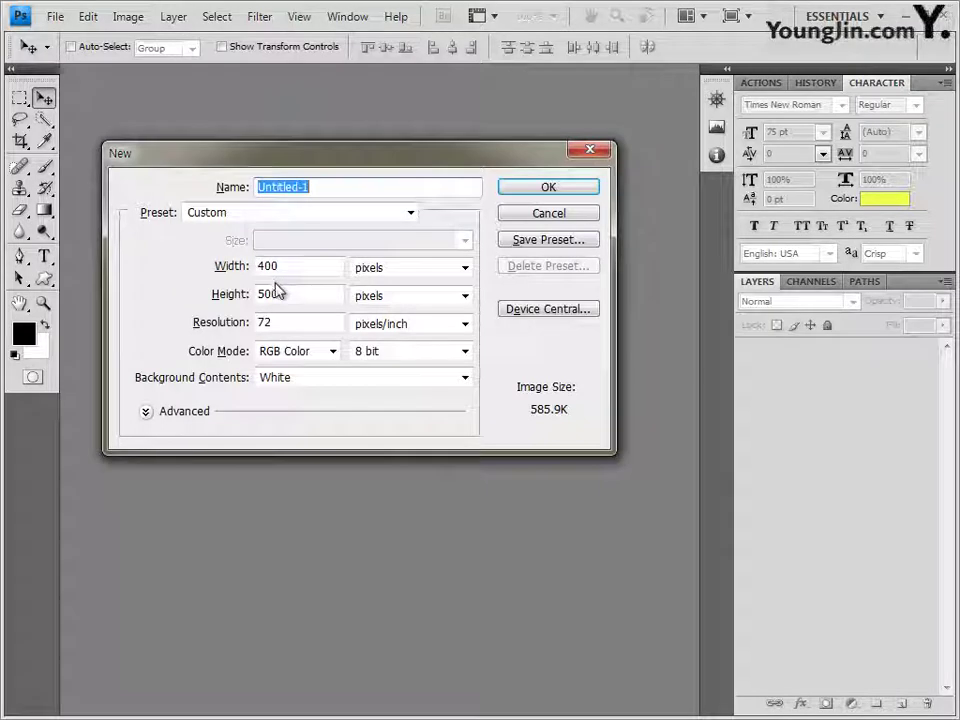
click(296, 290)
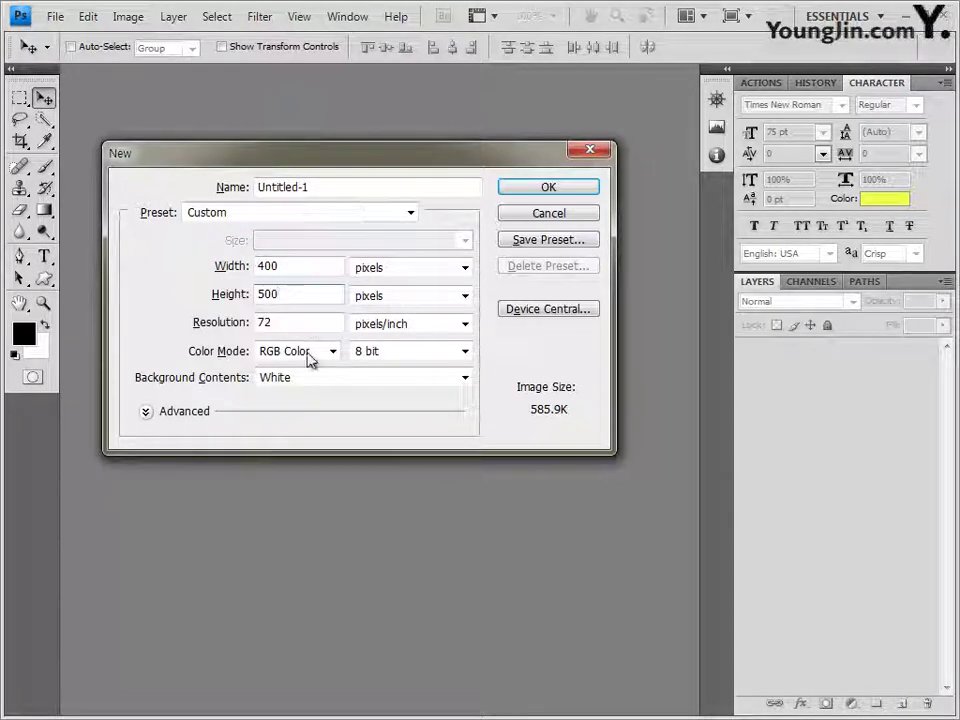
click(558, 191)
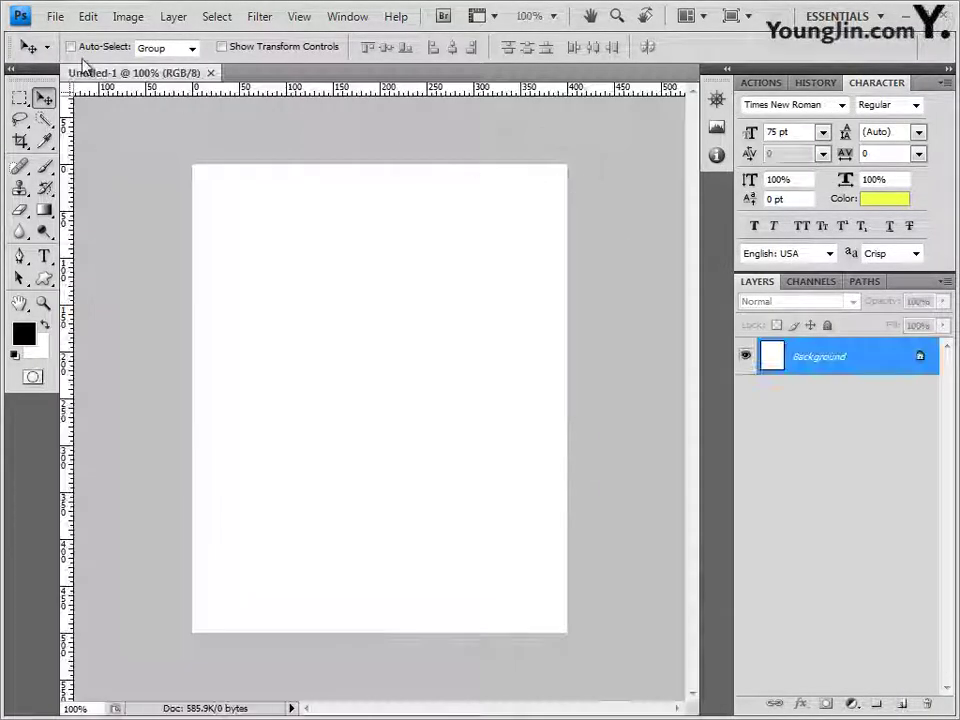
drag(153, 80, 258, 130)
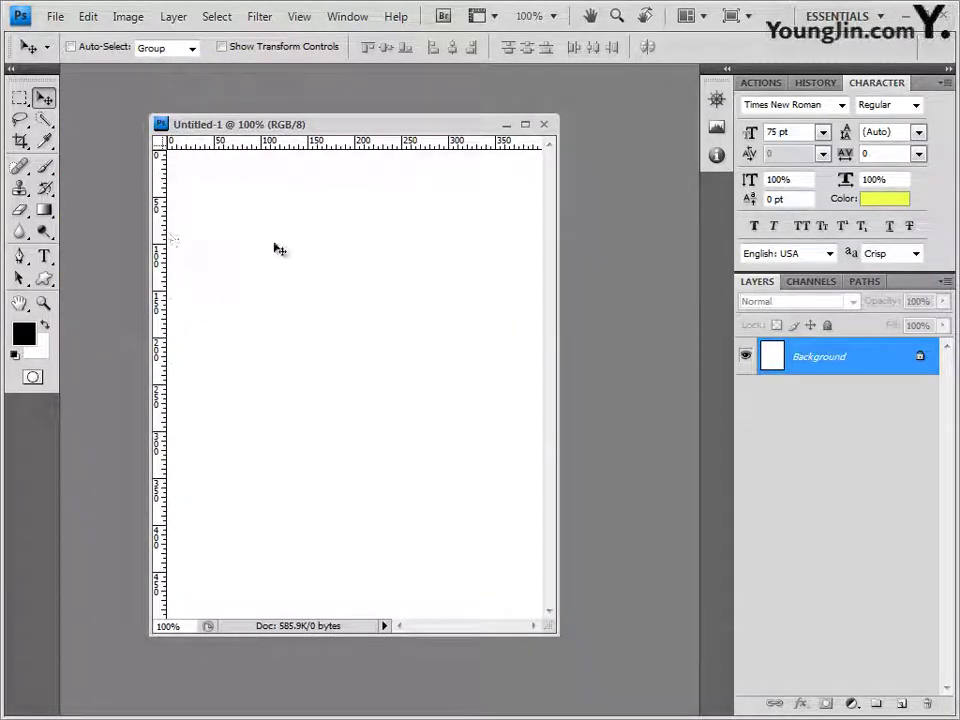
drag(333, 128, 309, 134)
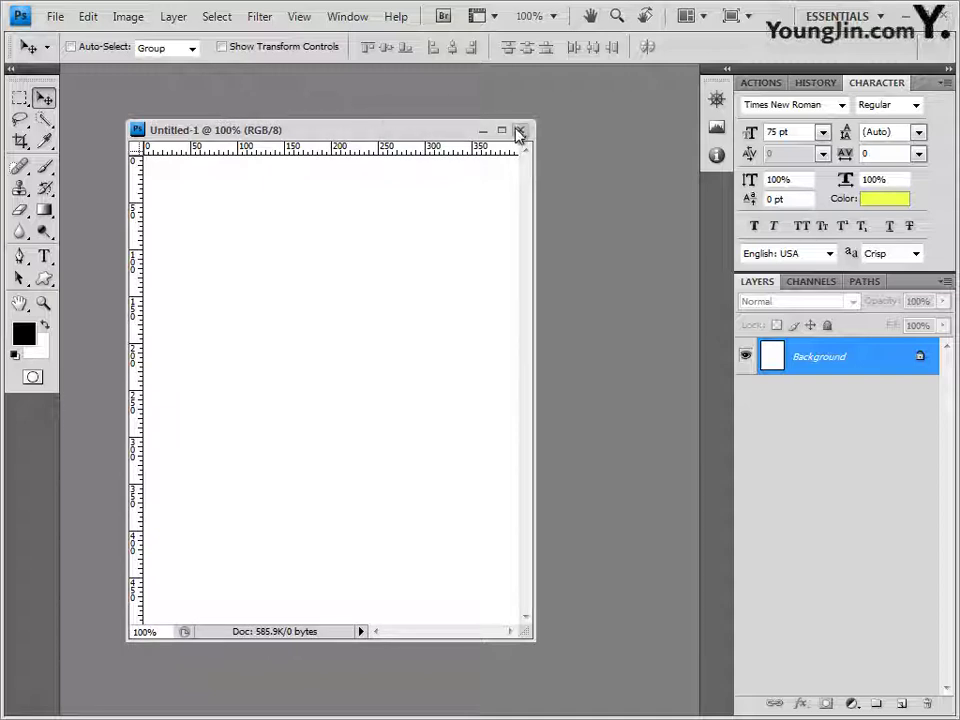
Place horizontal and vertical guides every 100 px and save the new document as 2.psd in the GTQ folder.
key(ctrl+semicolon)
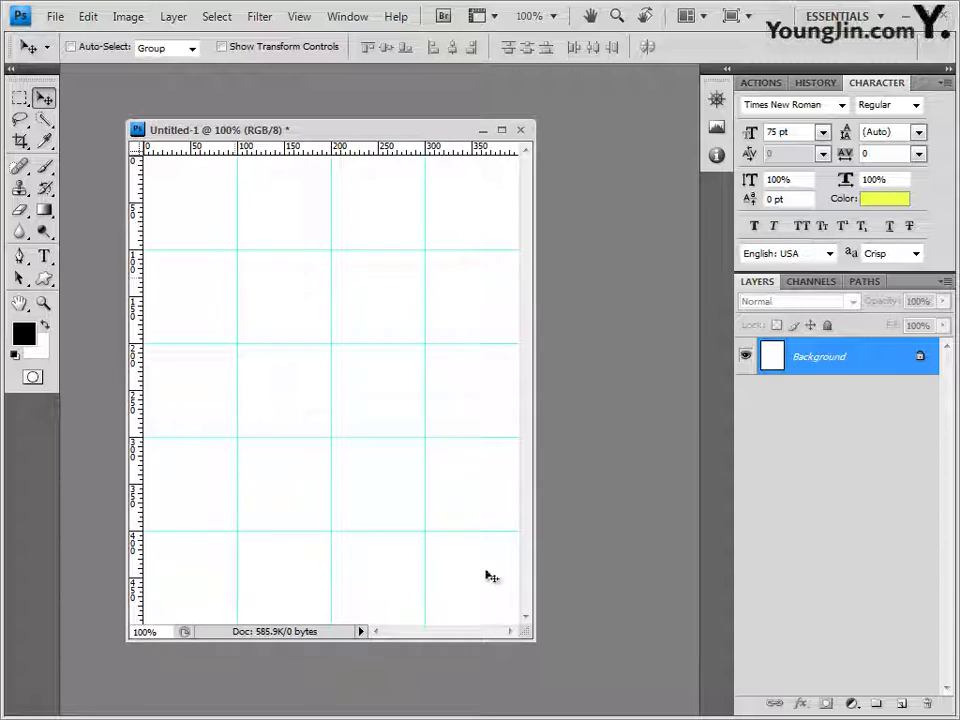
click(55, 16)
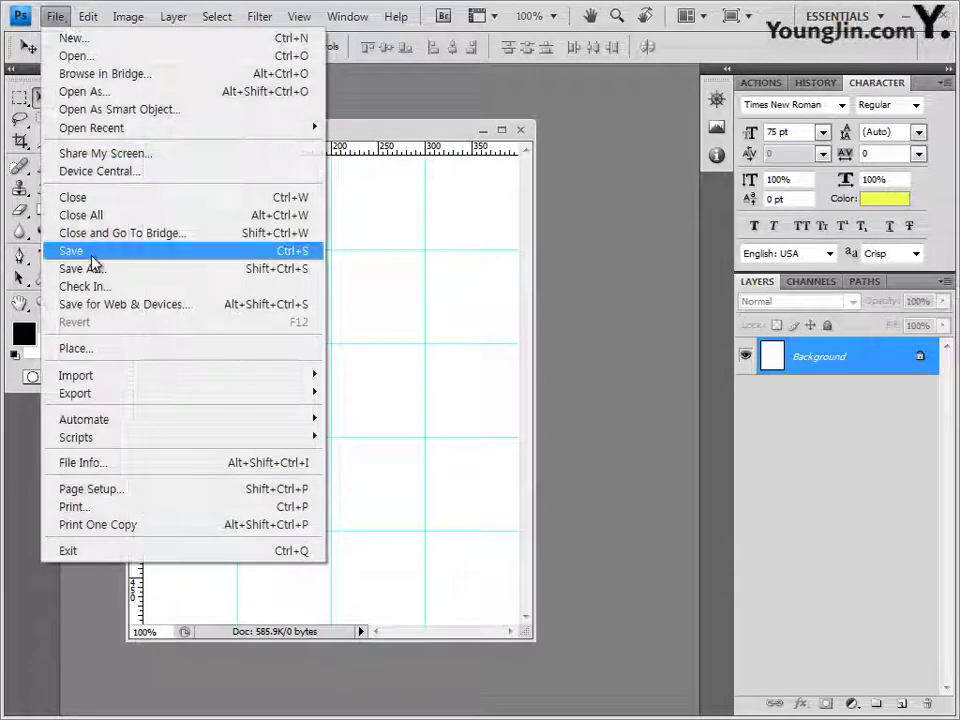
click(91, 256)
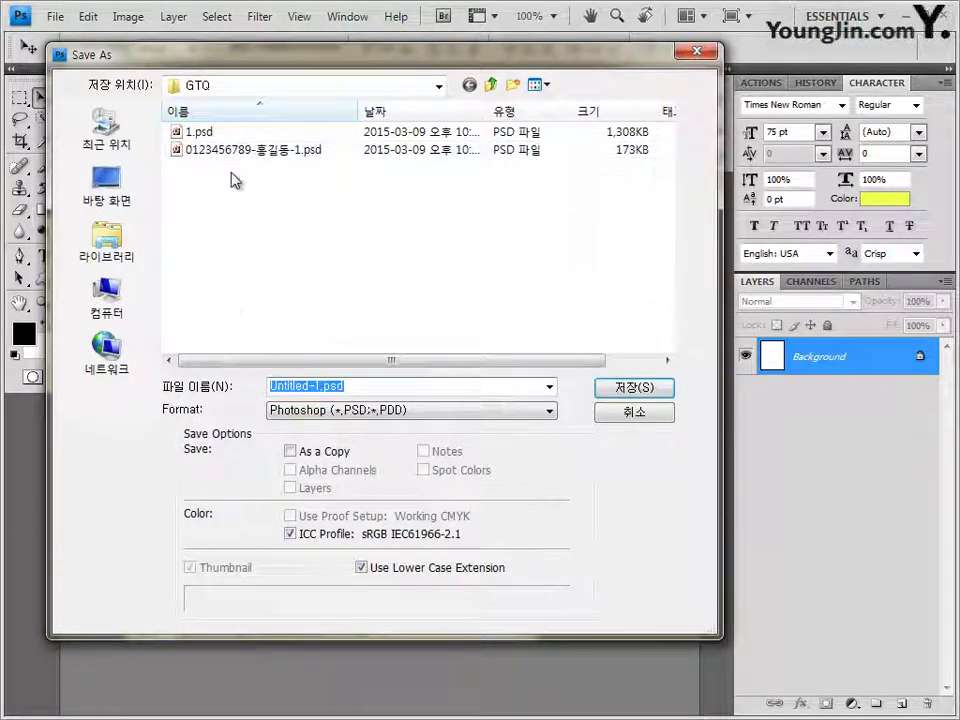
text(2)
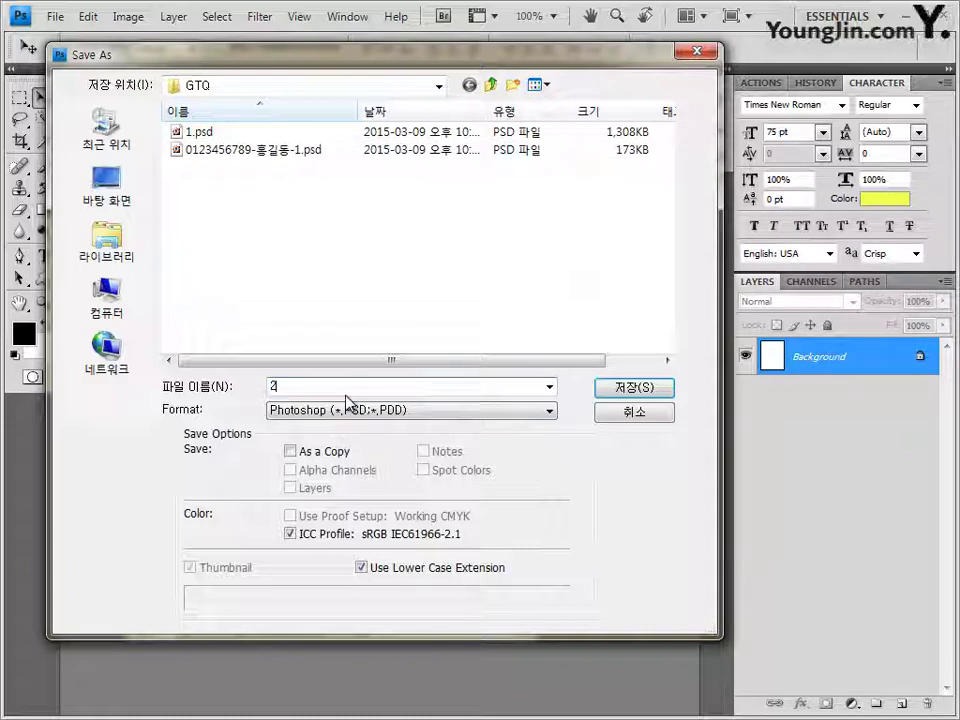
key(Return)
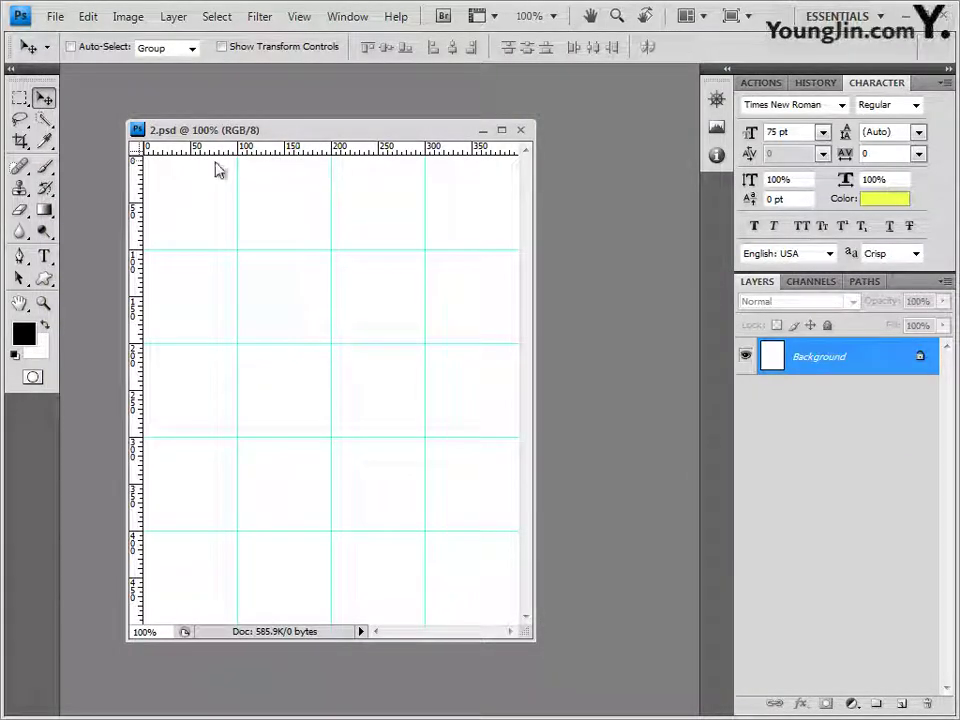
Open 2급-2.jpg from the 기출문제07 folder in Photoshop and float its window.
key(alt+Tab)
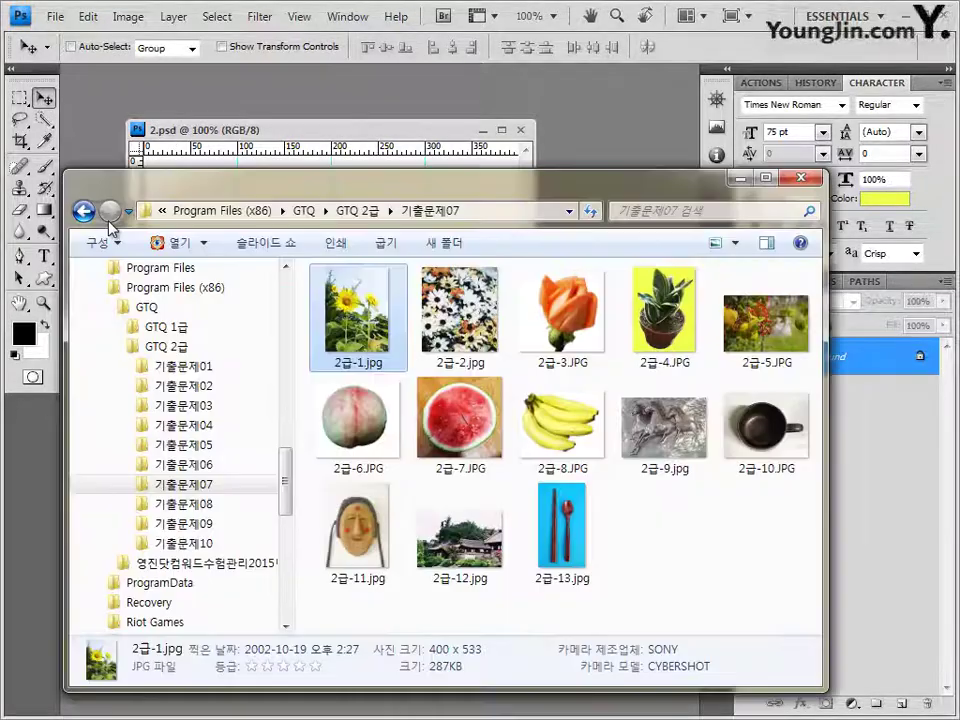
drag(459, 318, 593, 163)
drag(130, 72, 469, 258)
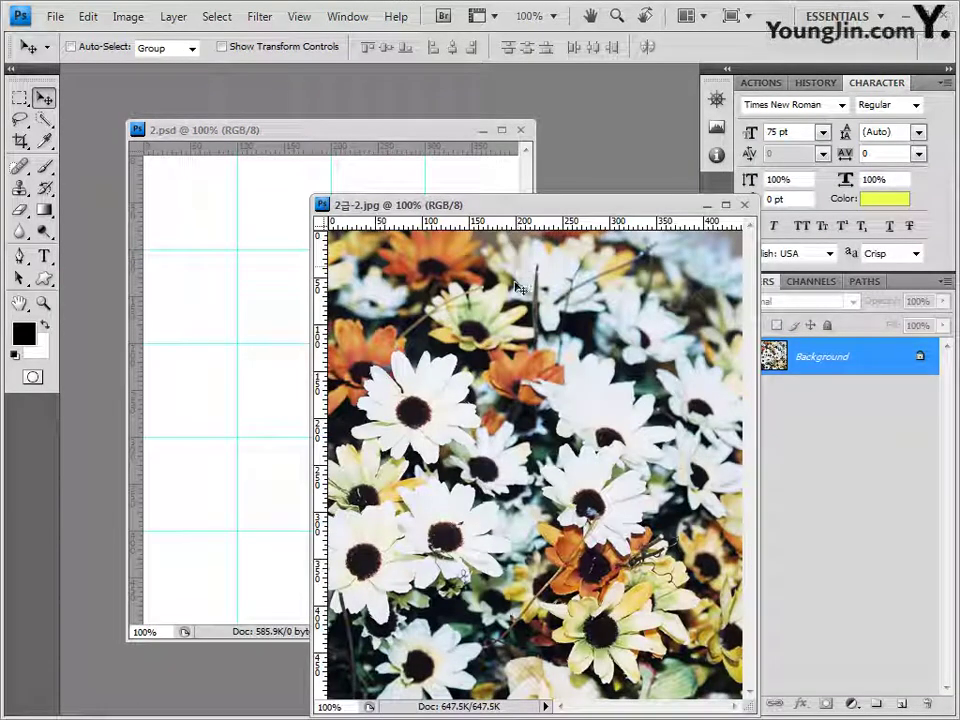
Copy the entire 2급-2.jpg image into 2.psd as a new layer, minimizing the source window.
key(ctrl+a)
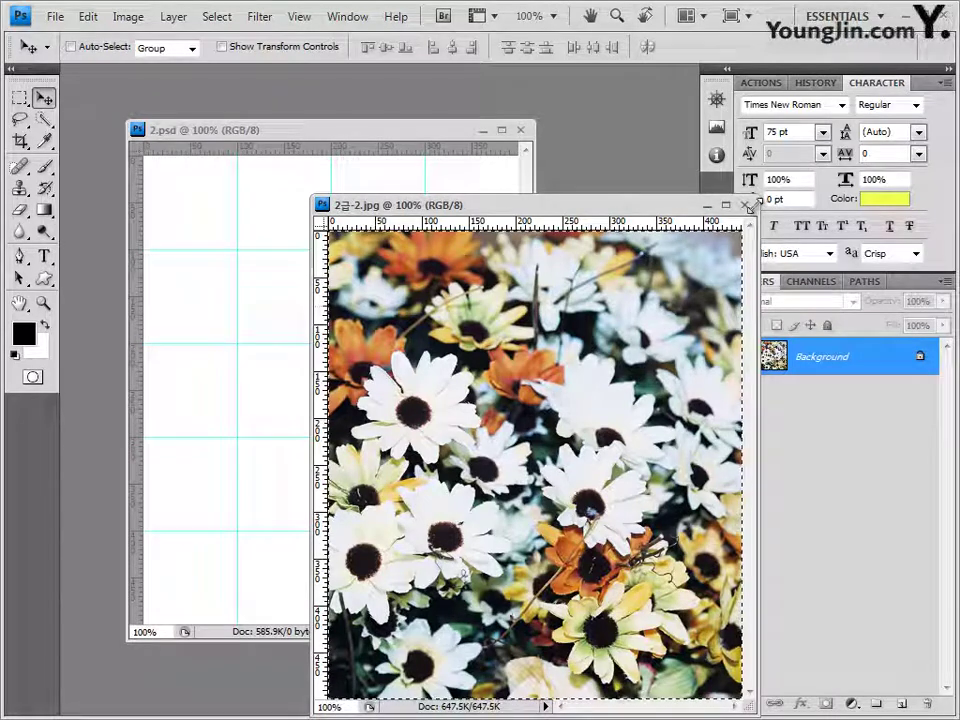
click(711, 204)
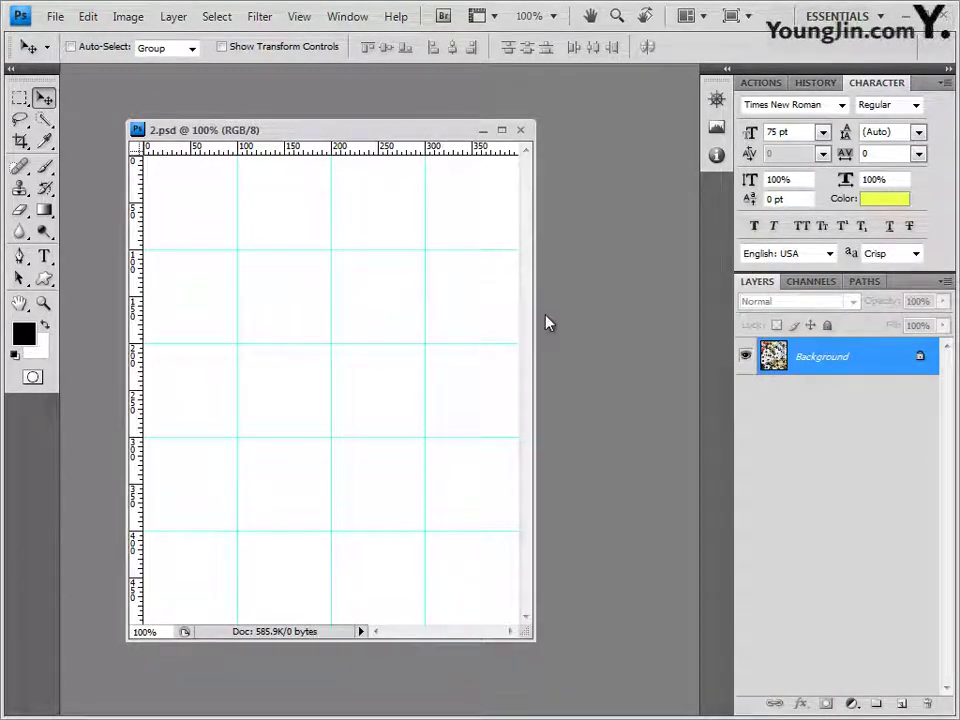
key(ctrl+v)
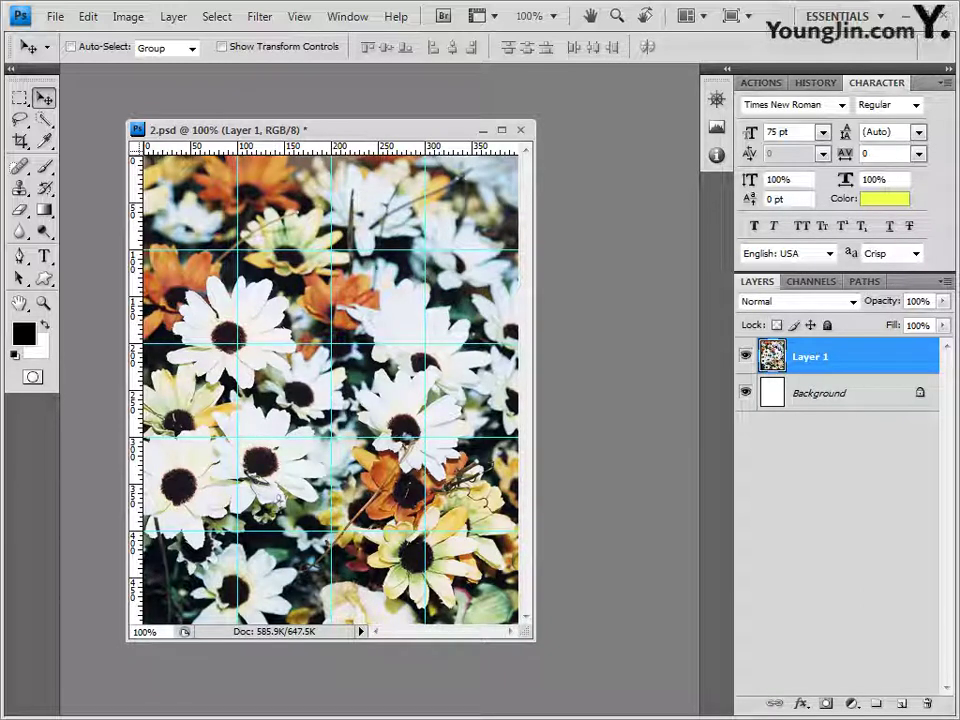
Open 2급-3.JPG in Photoshop and place its floating window over 2.psd.
key(alt+Tab)
drag(562, 315, 516, 118)
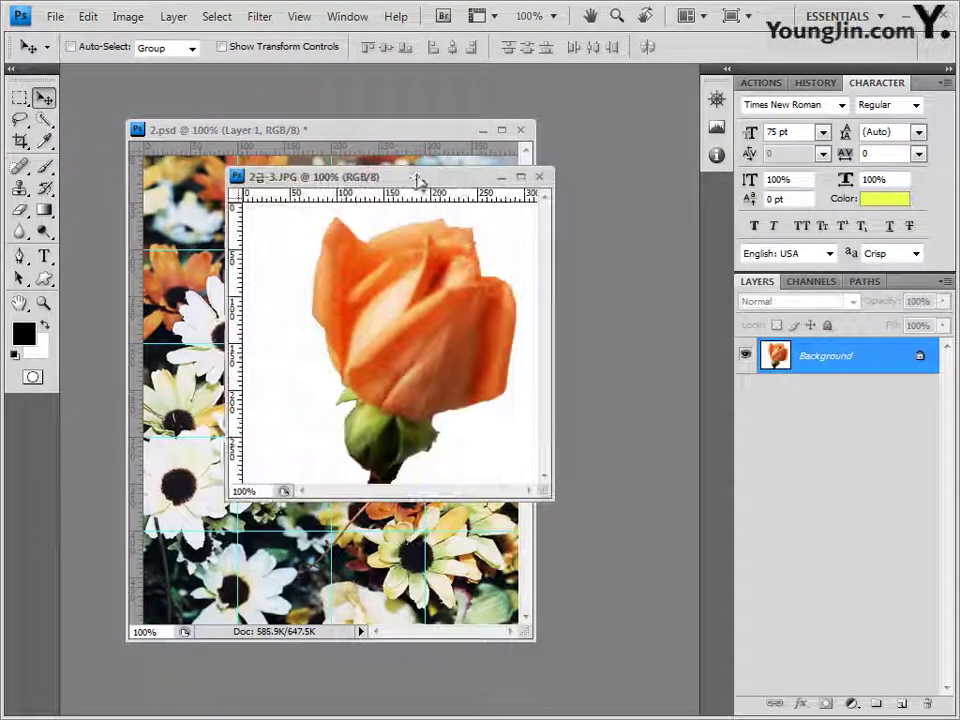
drag(427, 180, 491, 210)
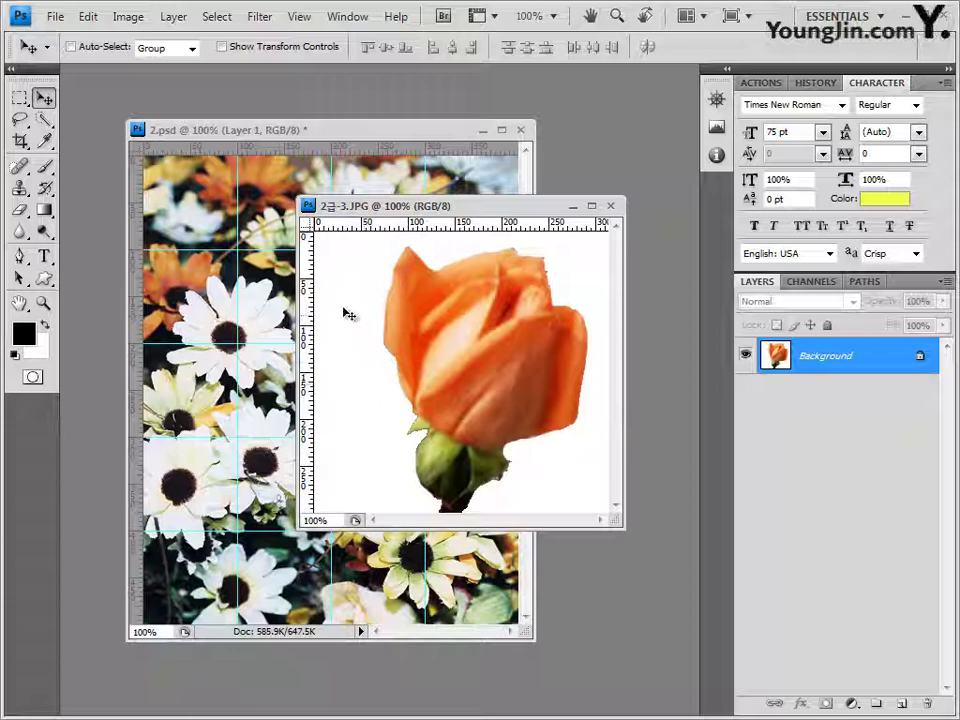
Select the white background of 2급-3.JPG with the Magic Wand at tolerance 32, and invert the selection to isolate the rose.
click(43, 119)
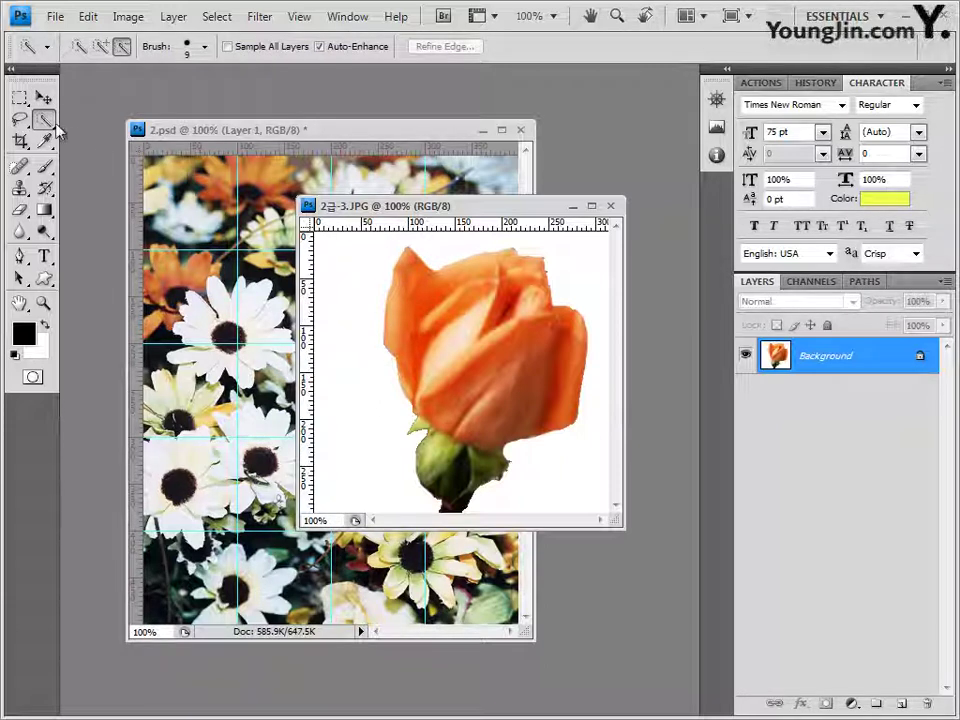
drag(43, 119, 114, 146)
click(114, 145)
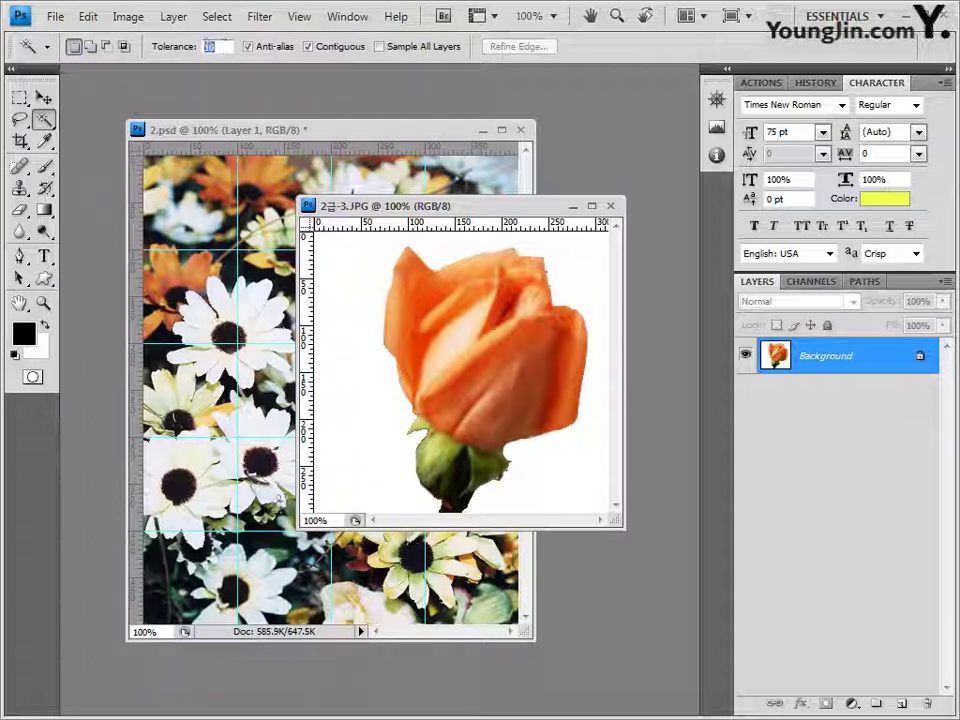
text(32)
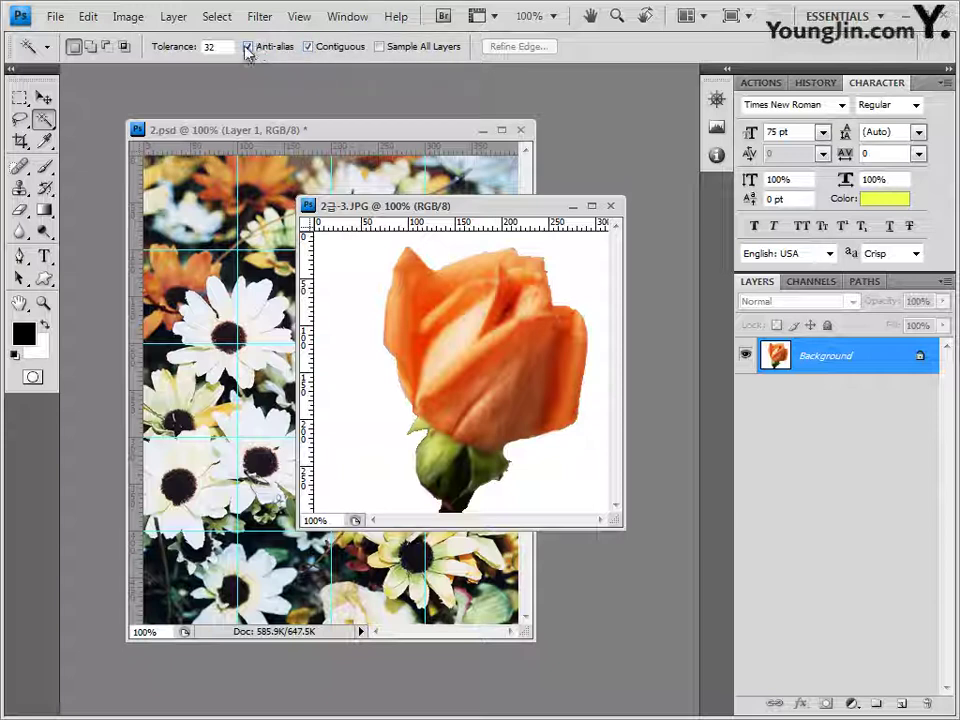
click(360, 300)
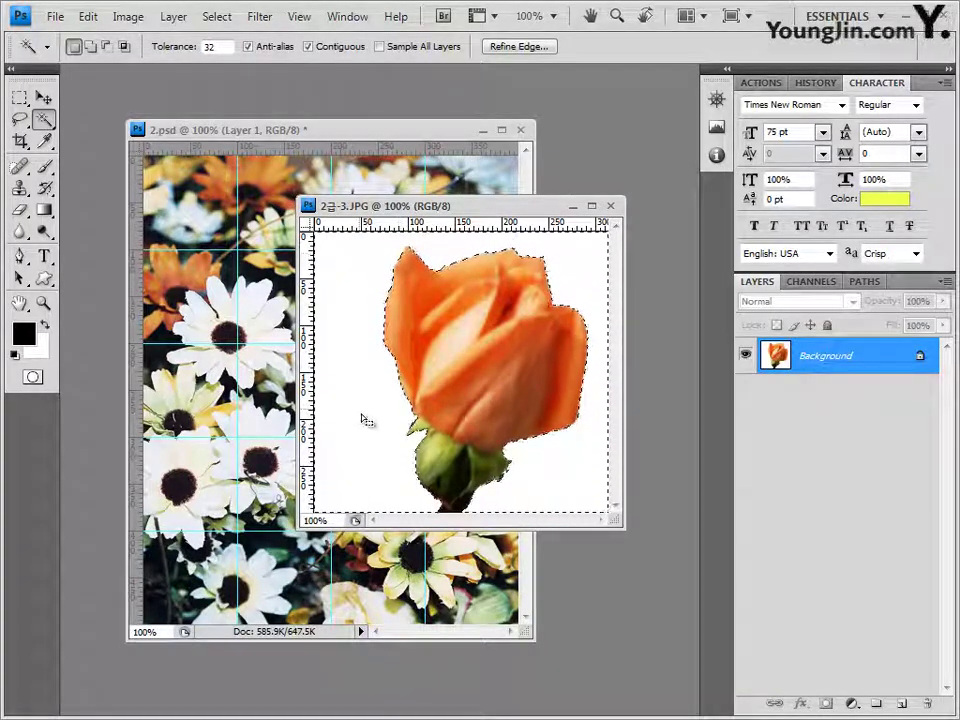
click(217, 16)
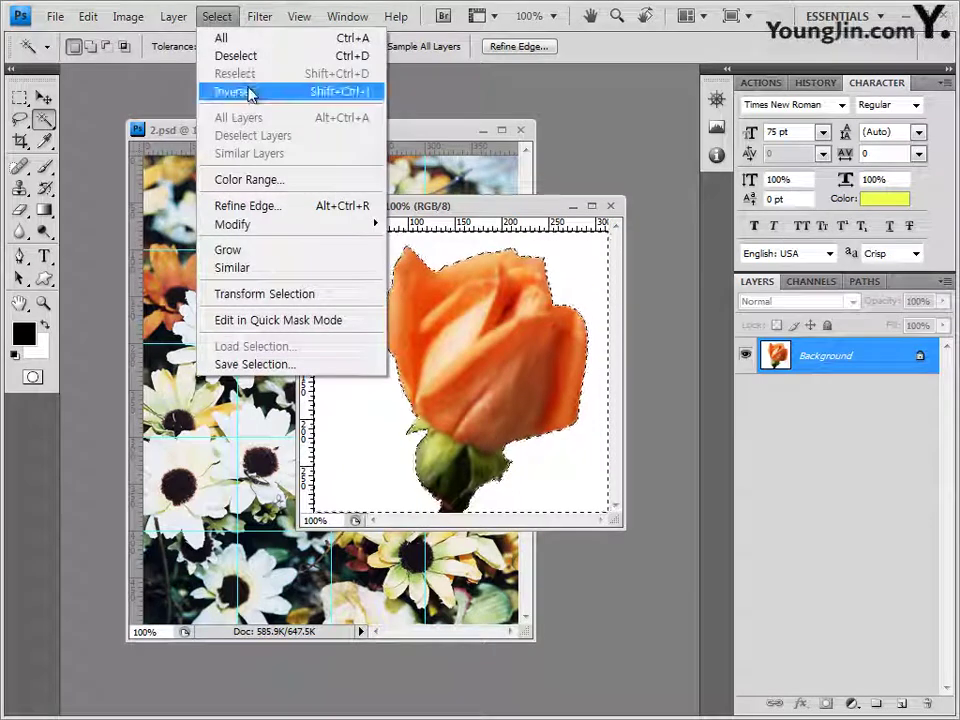
click(248, 92)
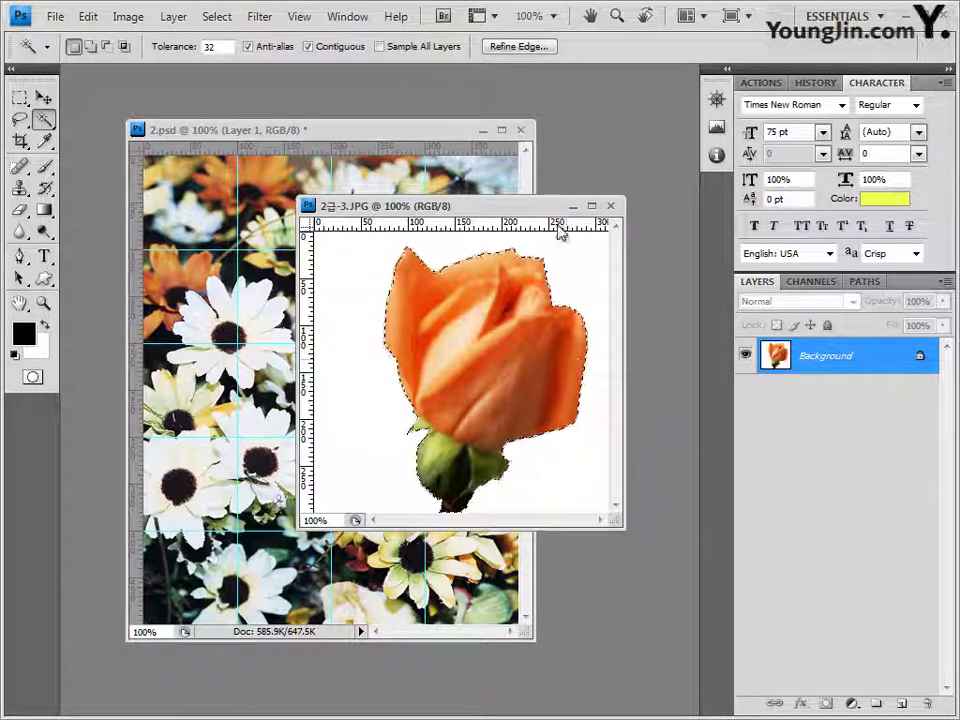
Copy the selected rose into 2.psd, closing its source image, and move it toward the canvas's upper-left area.
click(610, 206)
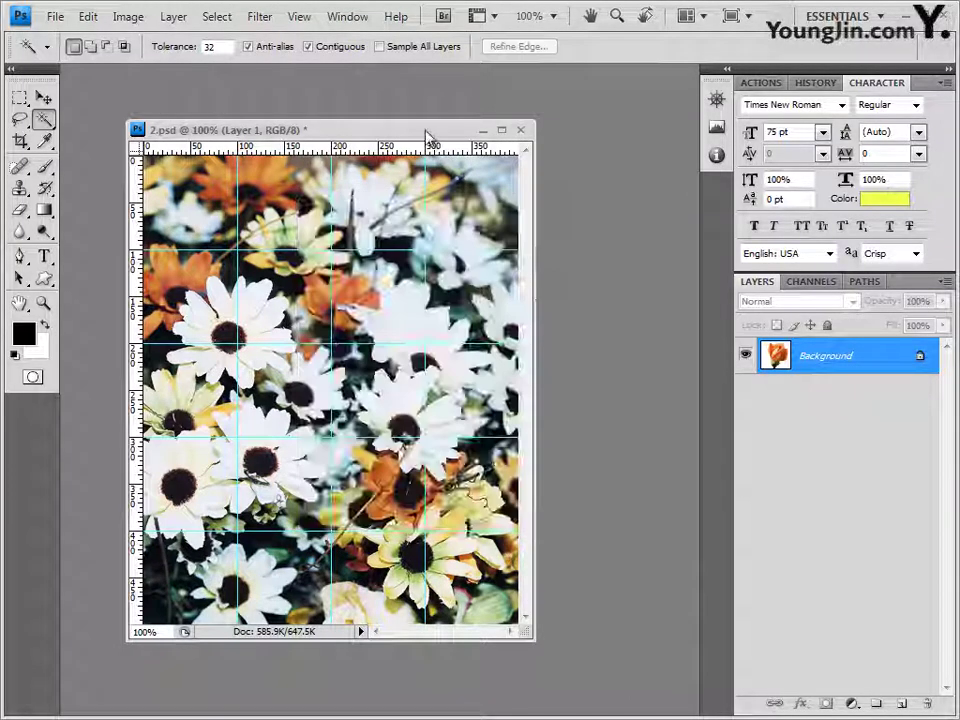
key(ctrl+v)
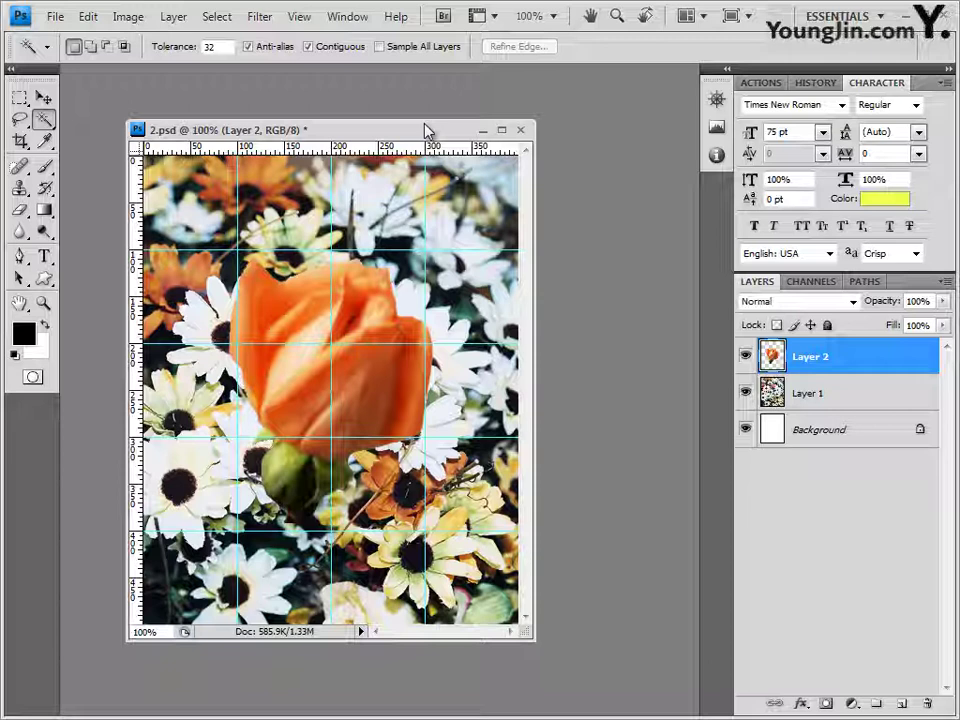
click(43, 97)
drag(285, 317, 257, 270)
Transform the rose to about 52.9% scale and 122.1° rotation, centred at about X 84 px, Y 109 px.
key(ctrl+t)
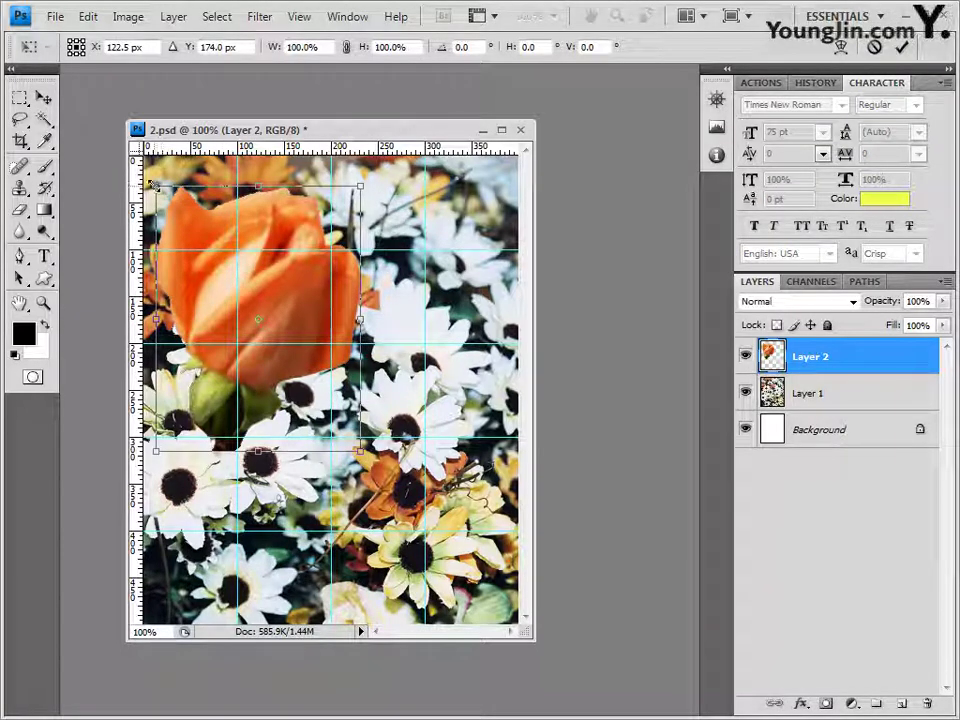
drag(150, 181, 215, 199)
drag(316, 184, 257, 340)
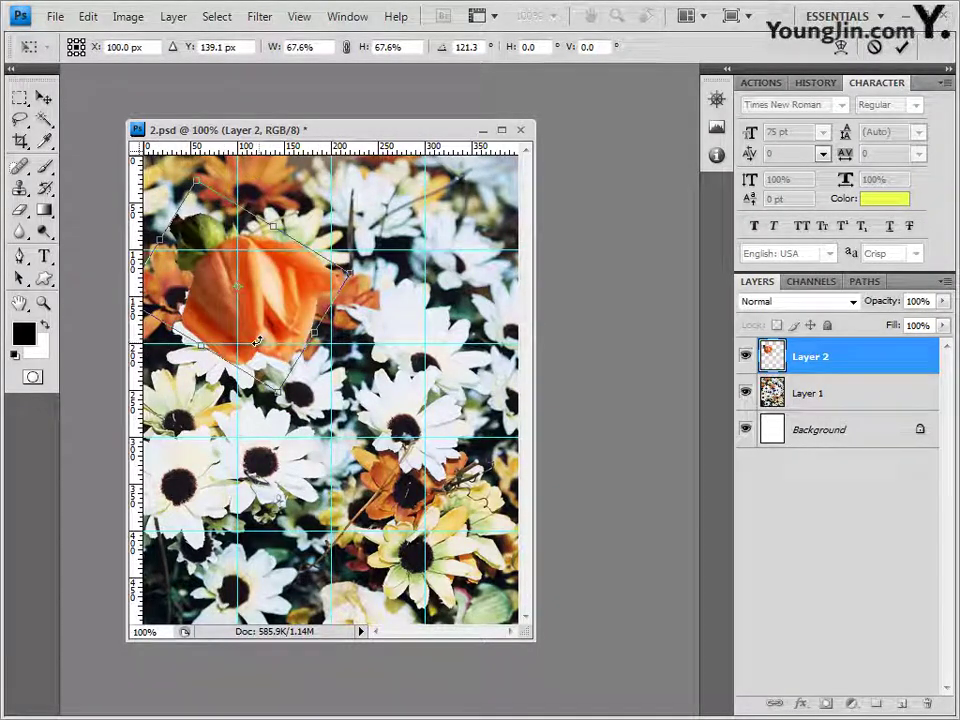
drag(295, 300, 305, 288)
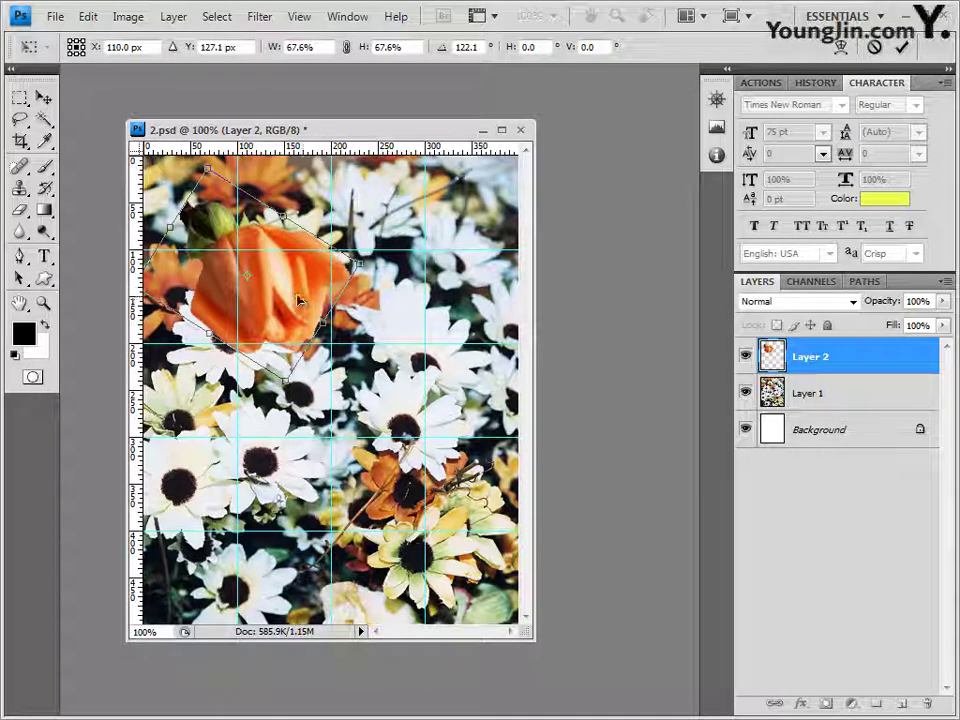
drag(298, 300, 286, 311)
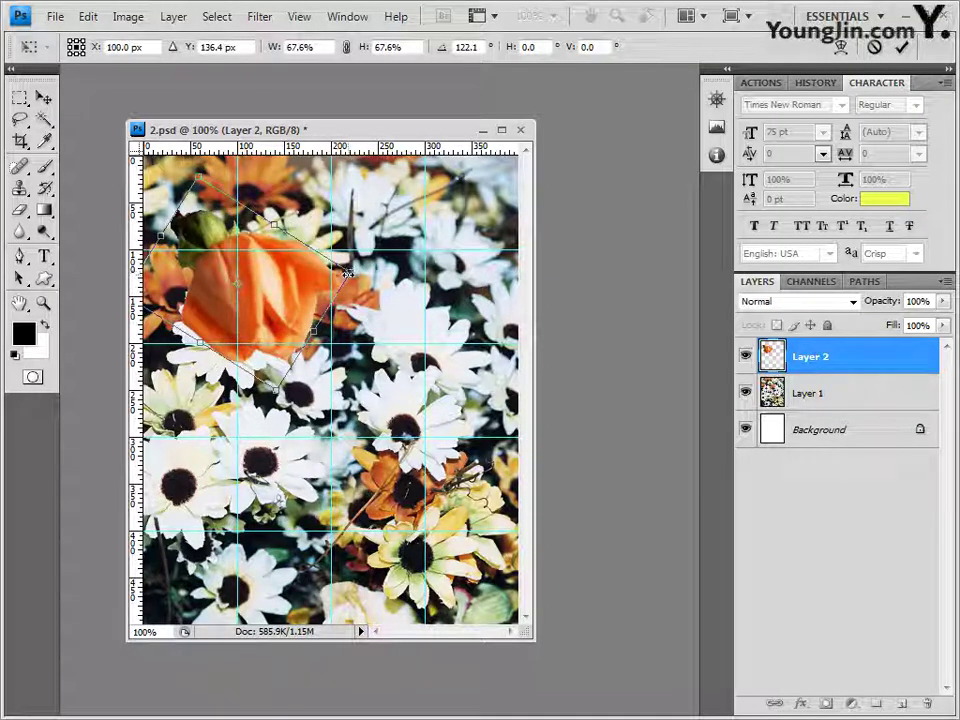
drag(349, 271, 298, 283)
mouse_move(245, 309)
mouse_down()
mouse_move(256, 280)
mouse_move(242, 284)
mouse_up()
key(ctrl+z)
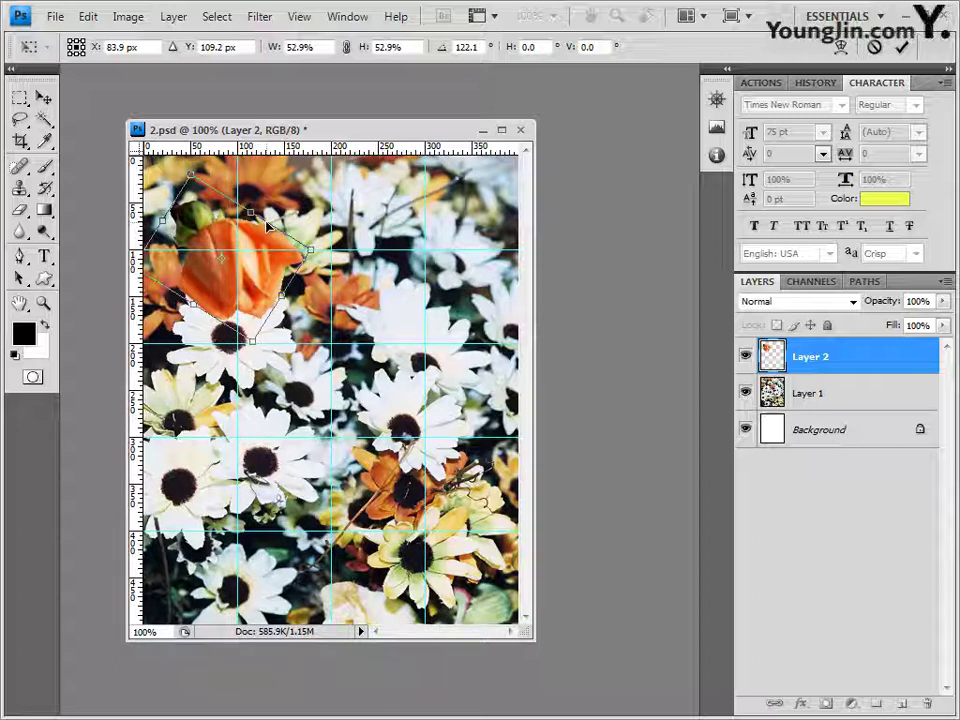
key(Return)
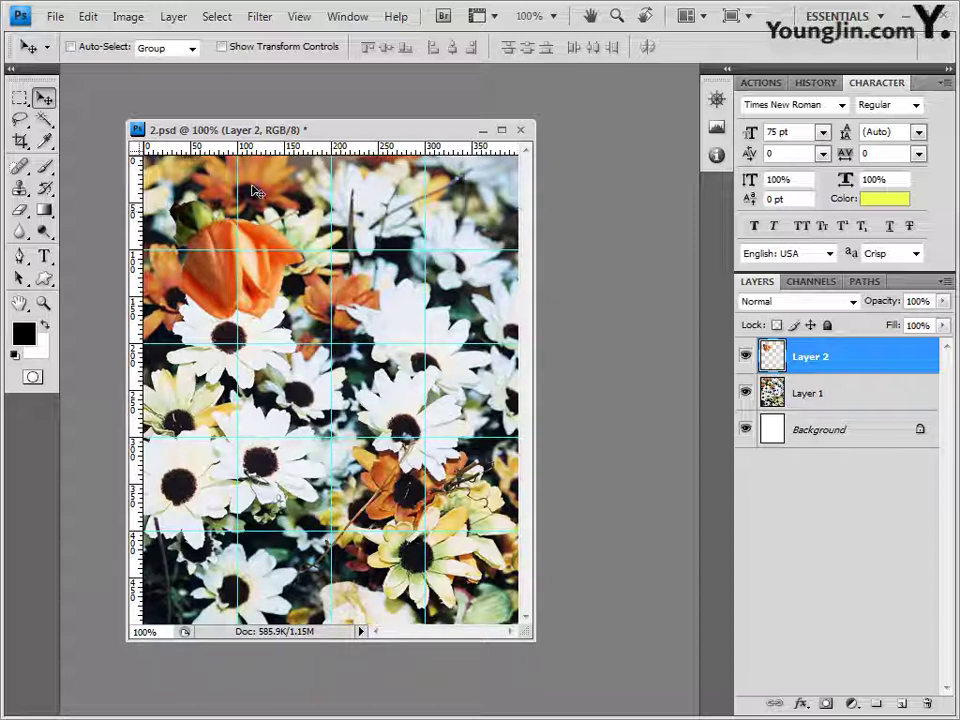
Load the rose layer's outline as a selection and add a Hue/Saturation adjustment layer masked to it.
click(852, 703)
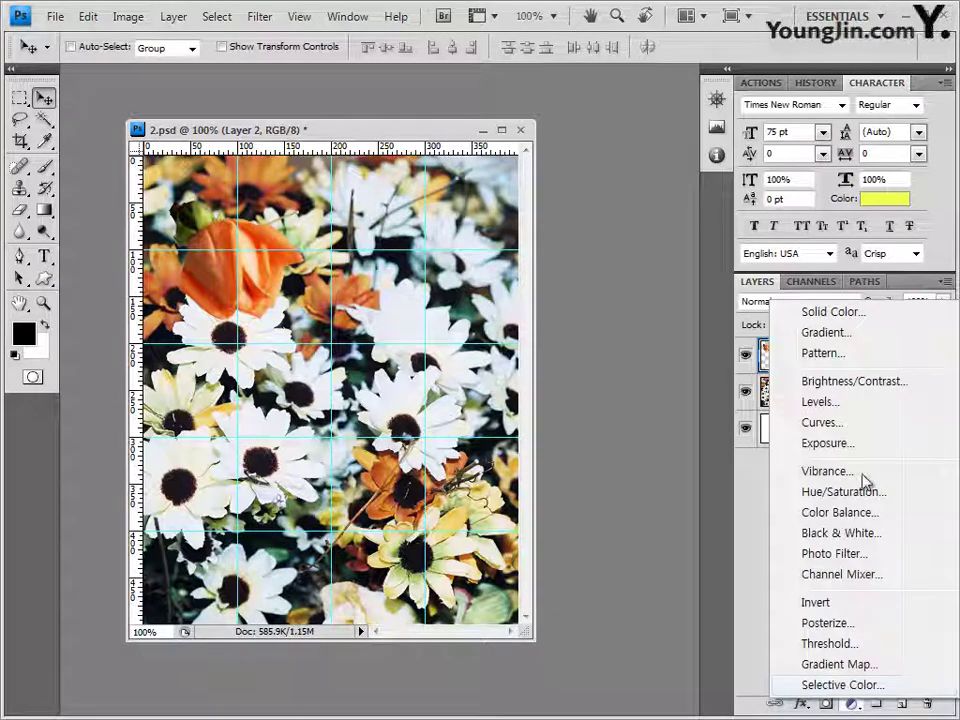
click(756, 493)
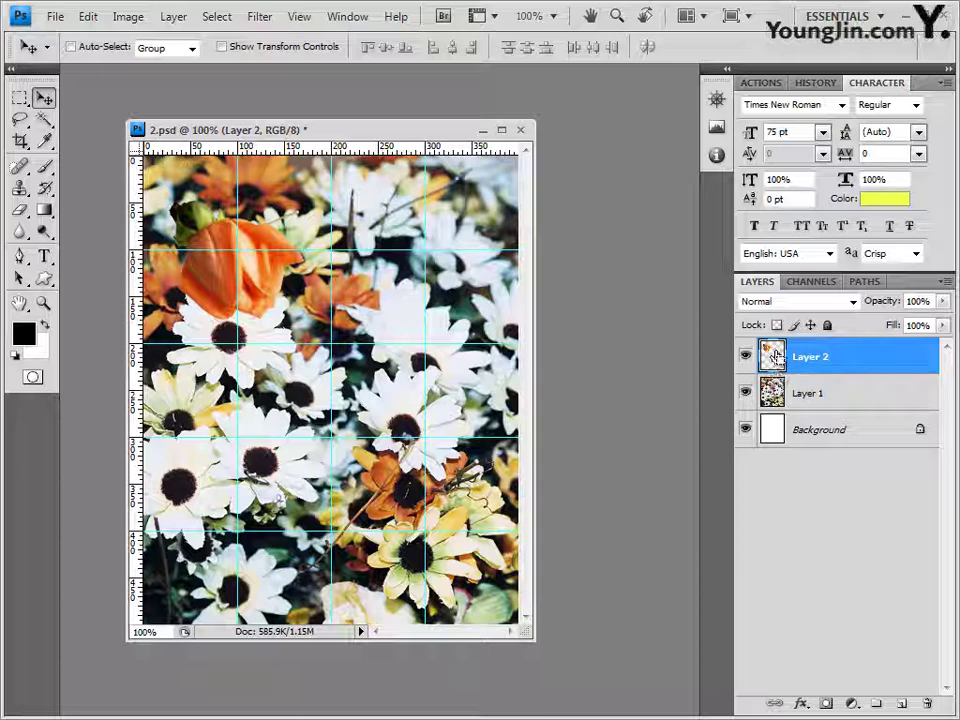
ctrl+click(779, 360)
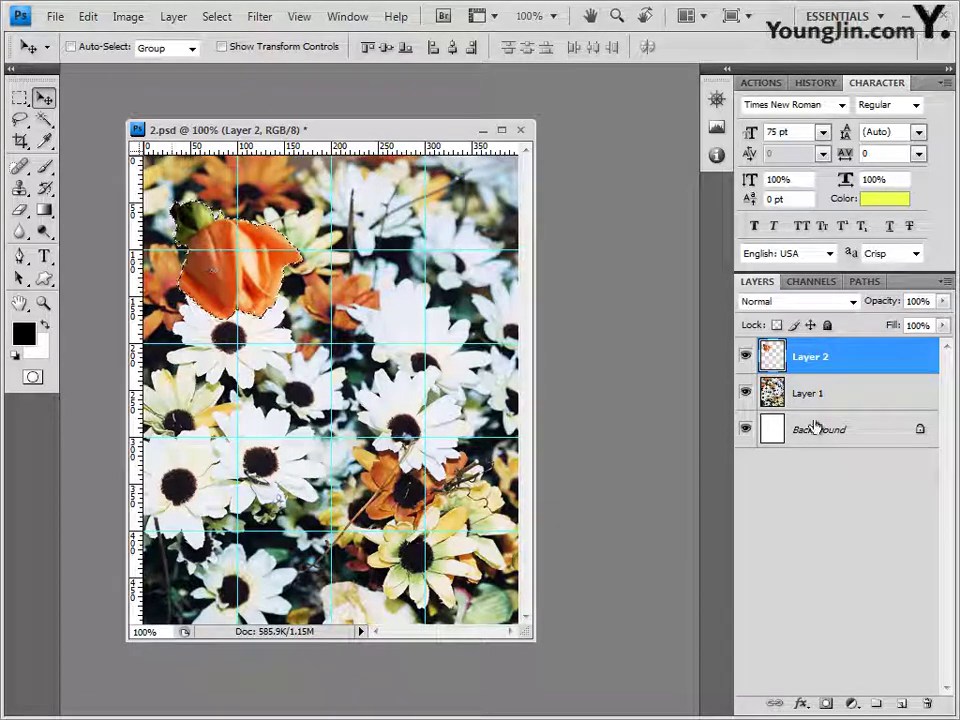
click(855, 704)
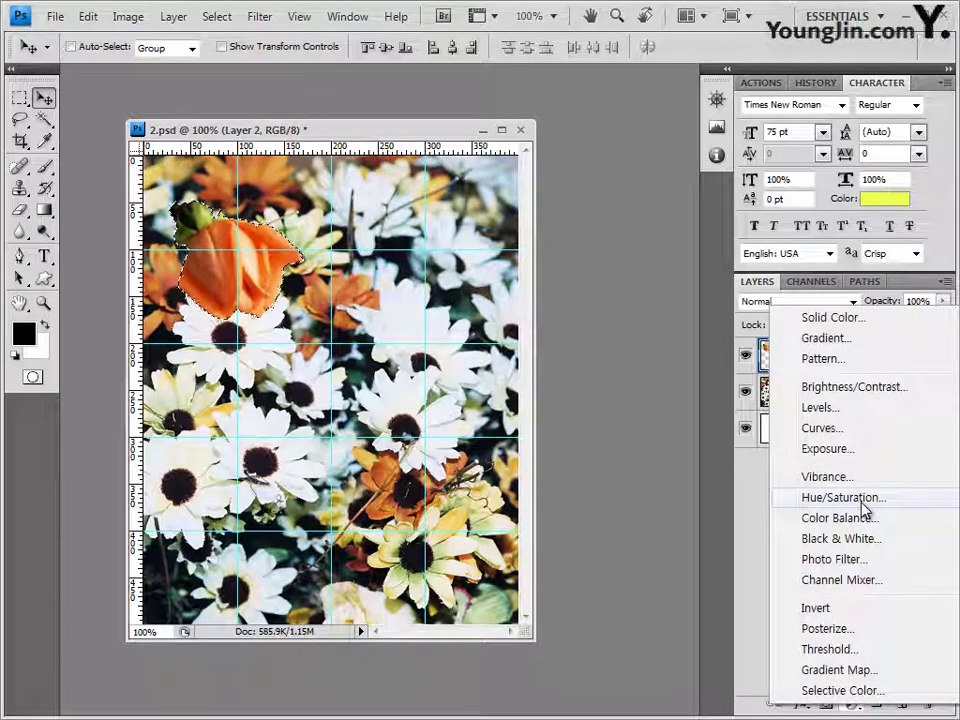
click(862, 506)
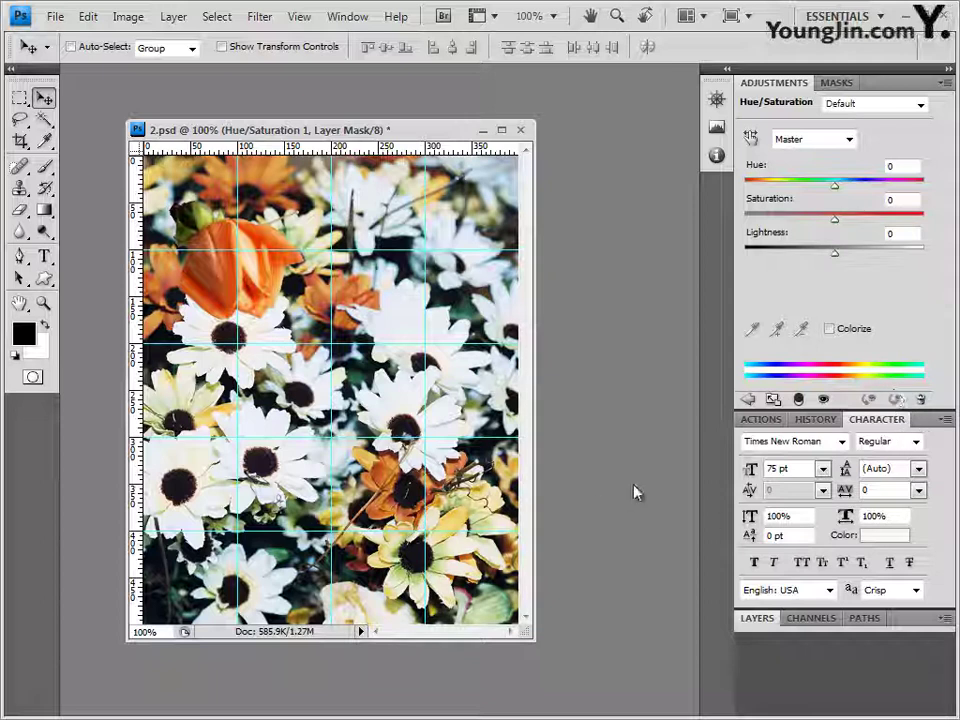
double_click(912, 625)
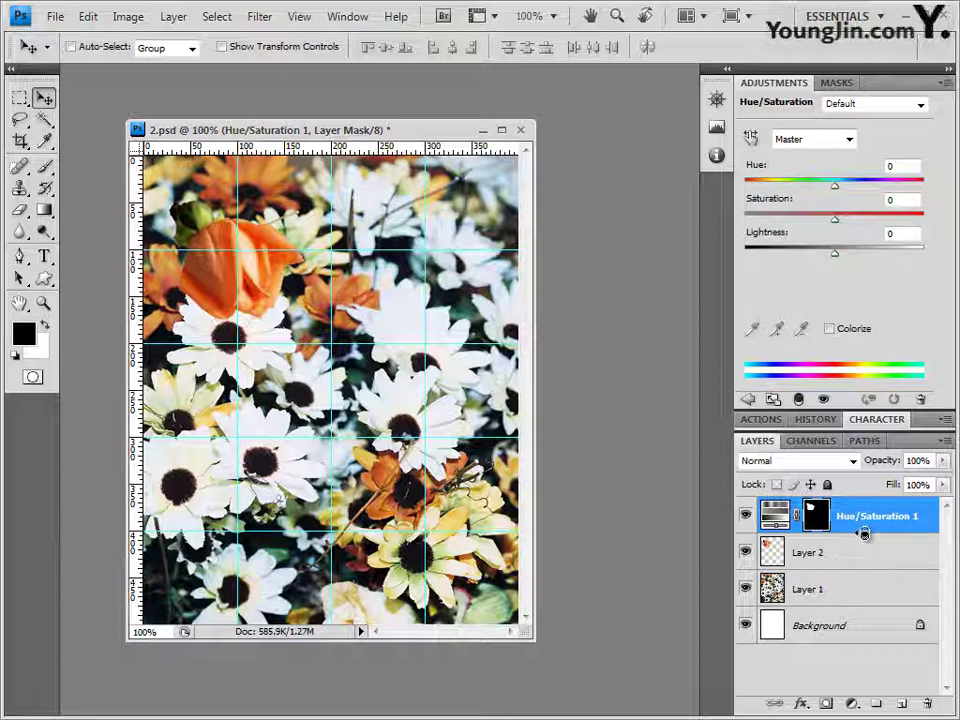
key(alt)
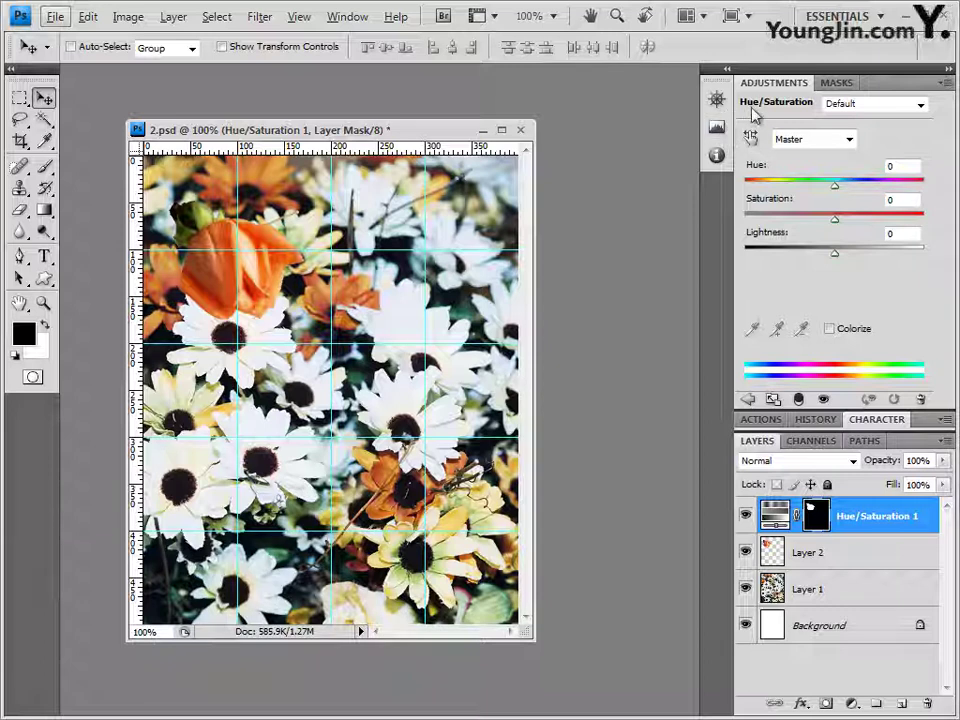
Colorize the rose purple with the Hue/Saturation adjustment, setting Hue to 270 and Saturation to 50.
click(829, 330)
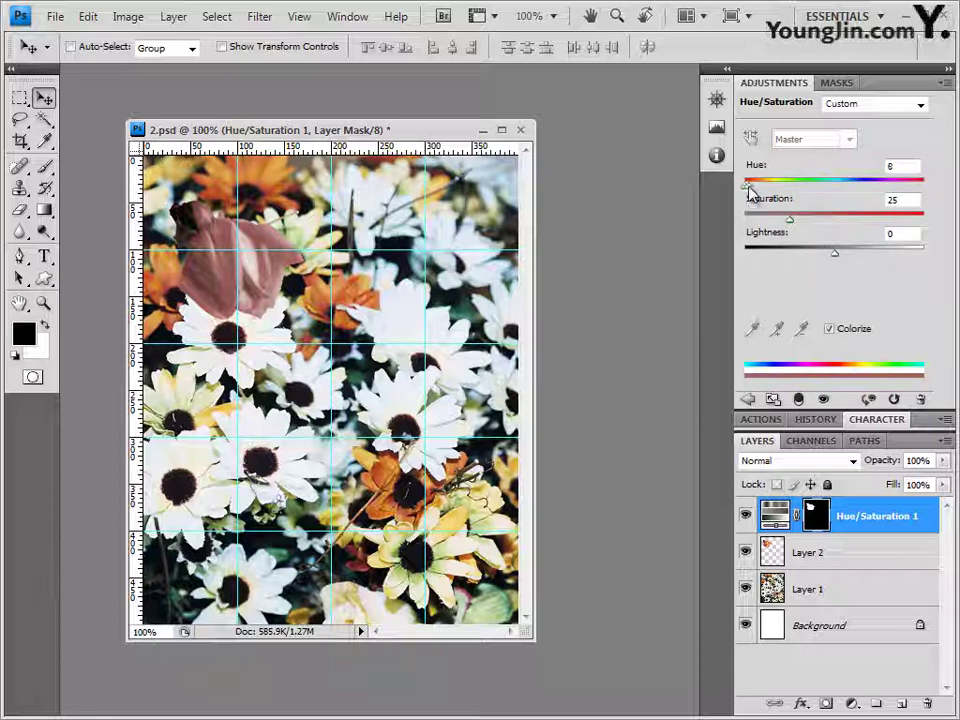
drag(748, 189, 882, 197)
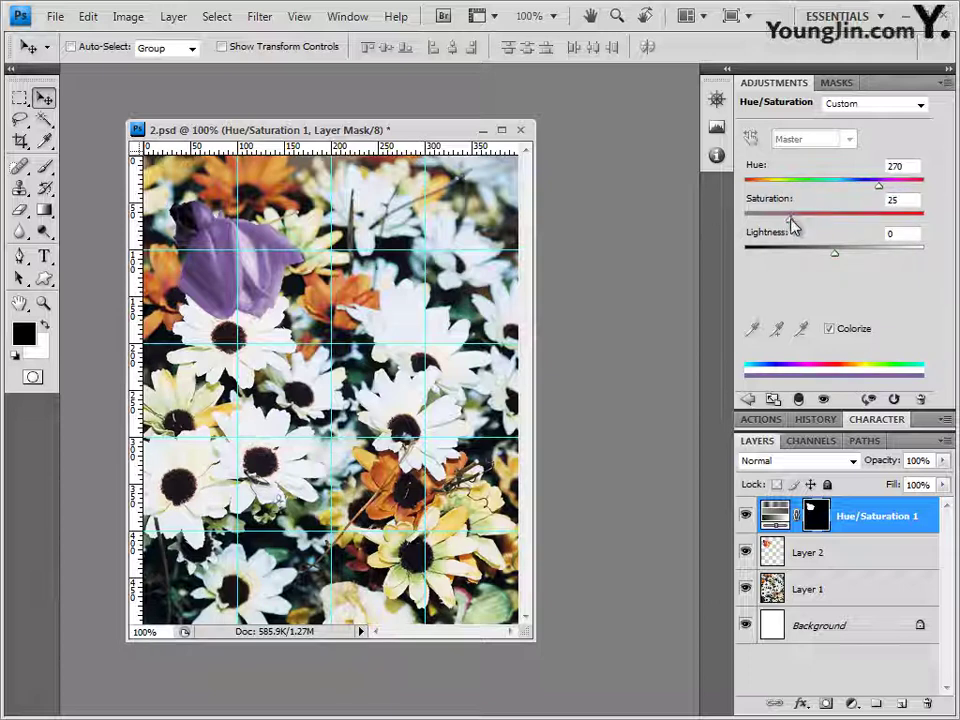
drag(791, 221, 835, 224)
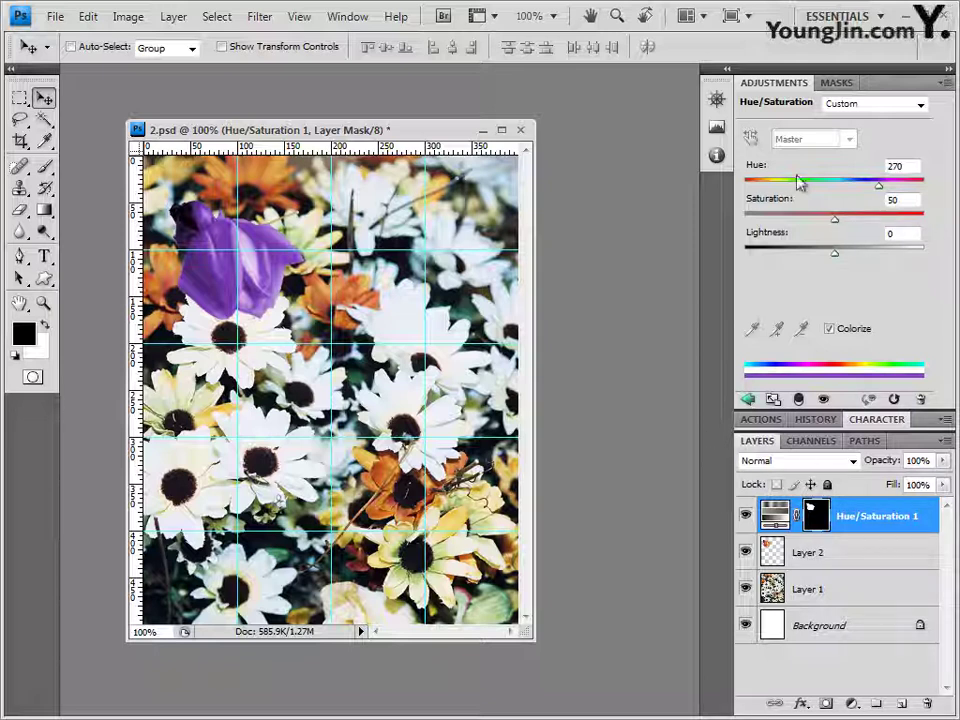
Close the Adjustments panel group and expand the Character panel again.
click(945, 84)
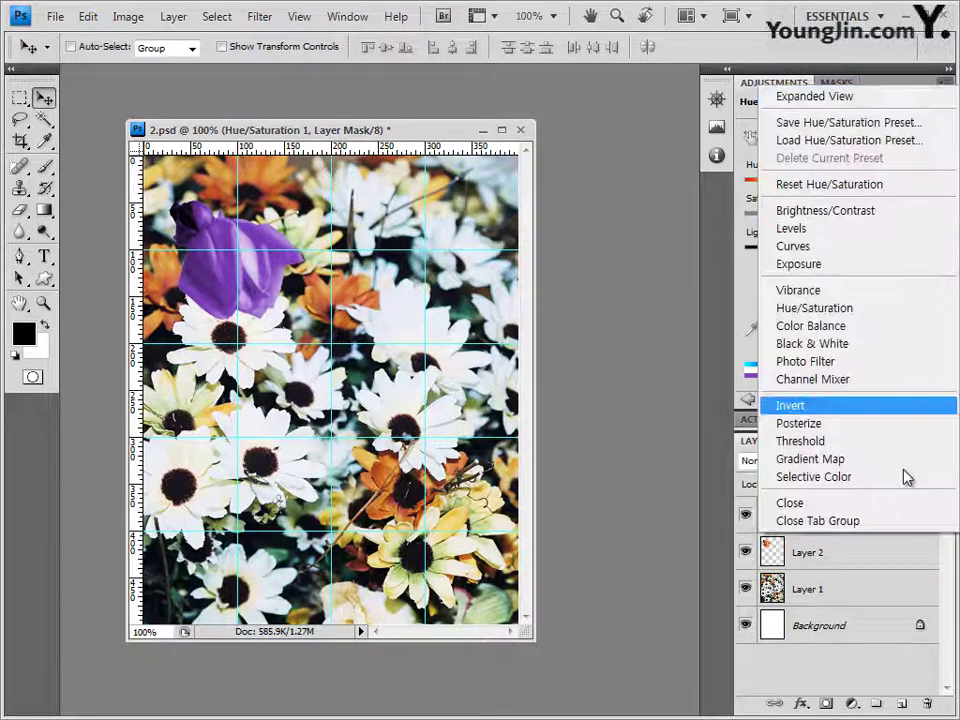
click(900, 522)
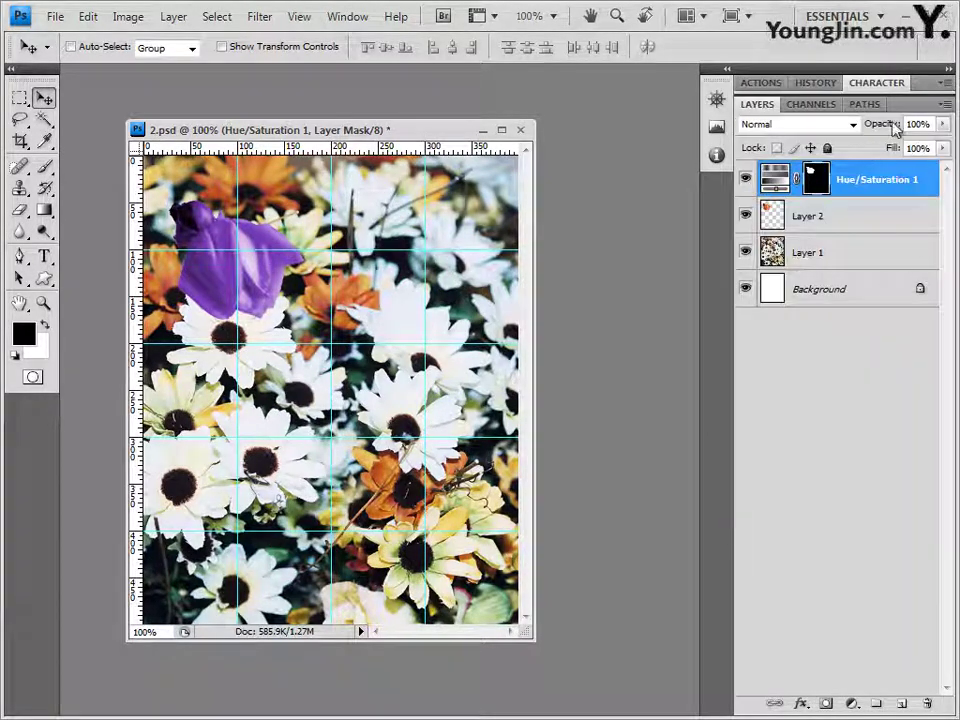
double_click(924, 87)
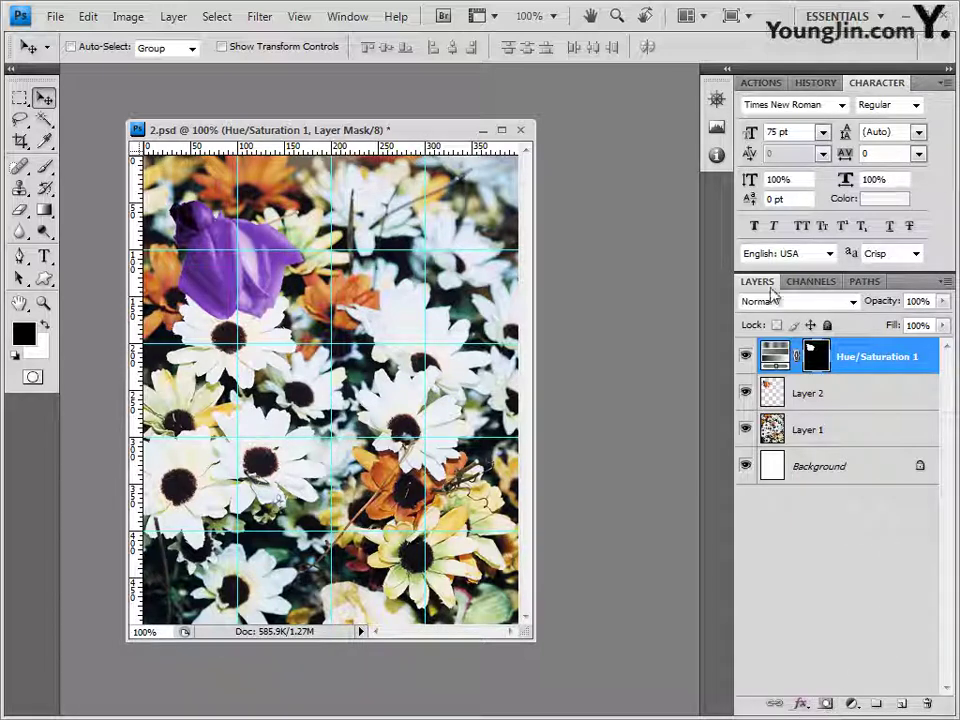
Add a Drop Shadow to the Hue/Saturation layer with Multiply, 75% opacity, 120° angle, 5 px distance and 5 px size.
click(801, 703)
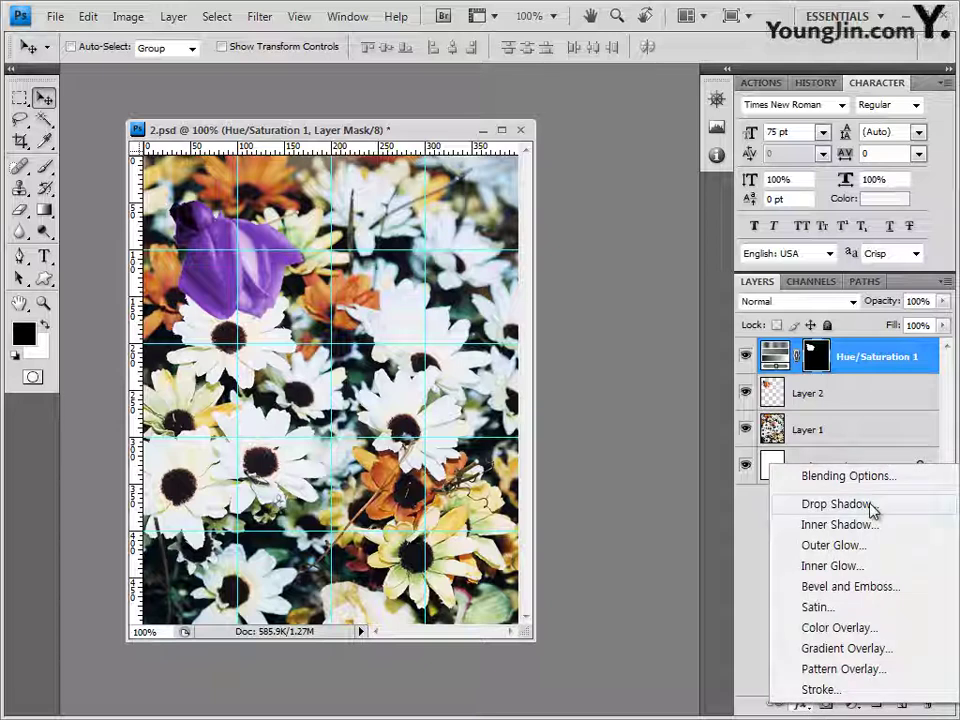
click(835, 504)
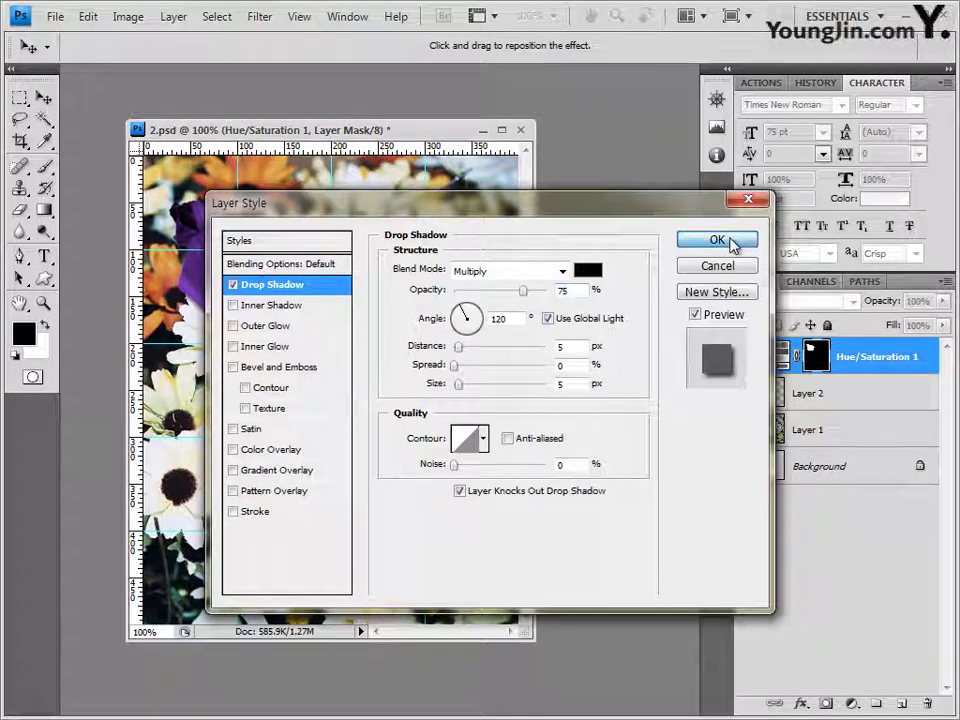
click(733, 243)
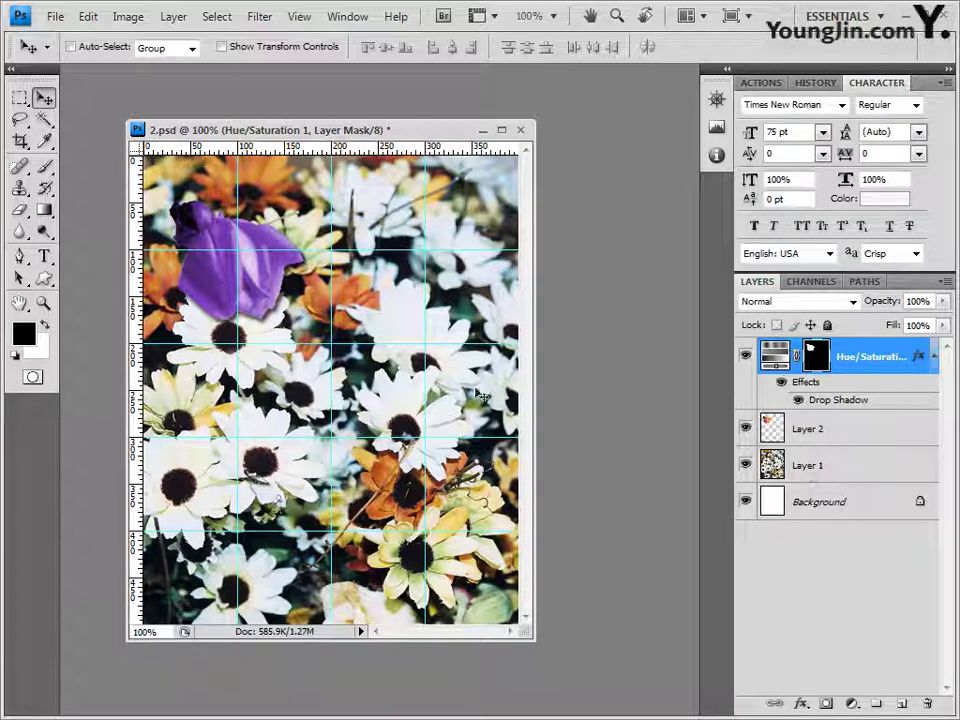
Duplicate Layer 1 with the daisy photo and move the copy to the top of the layer stack.
click(846, 468)
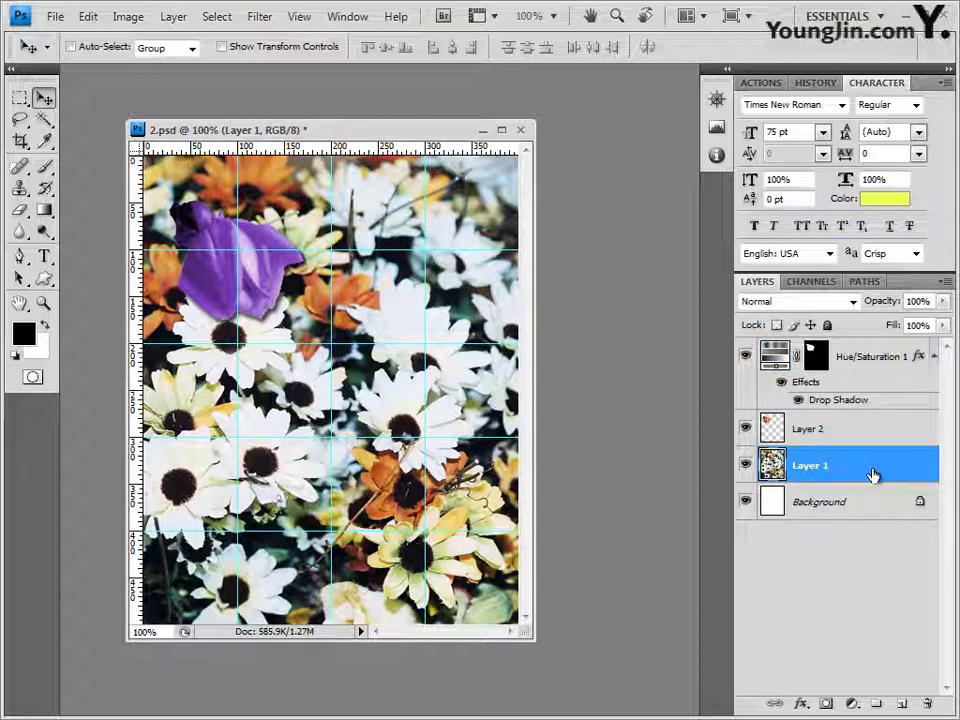
key(ctrl+j)
drag(846, 468, 846, 345)
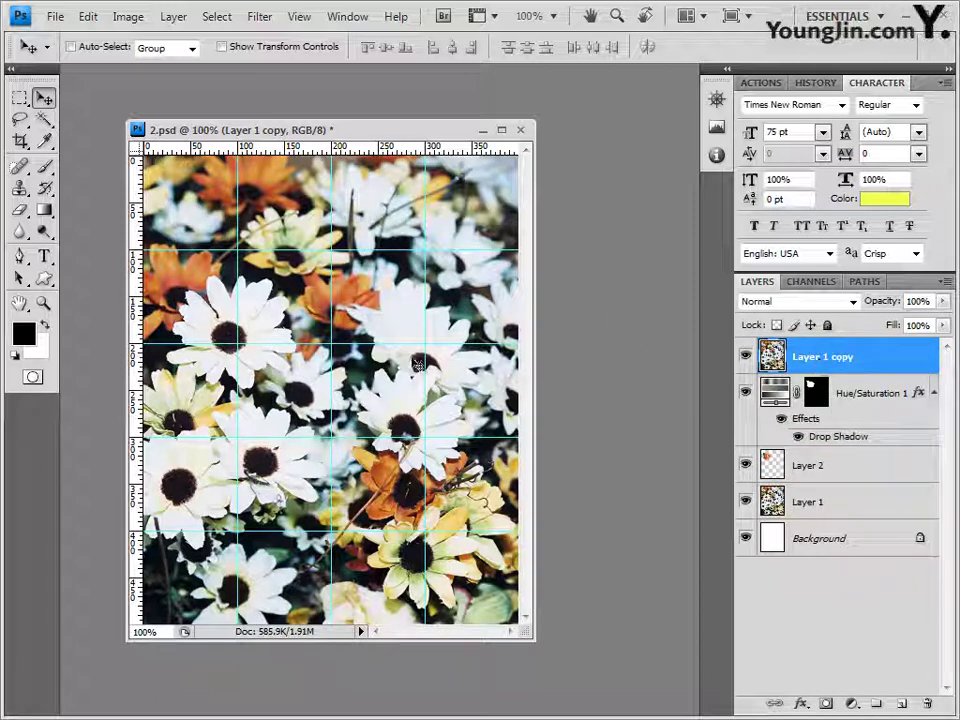
Apply the Sponge filter to the Layer 1 copy with Brush Size 2, Definition 12 and Smoothness 5.
click(260, 17)
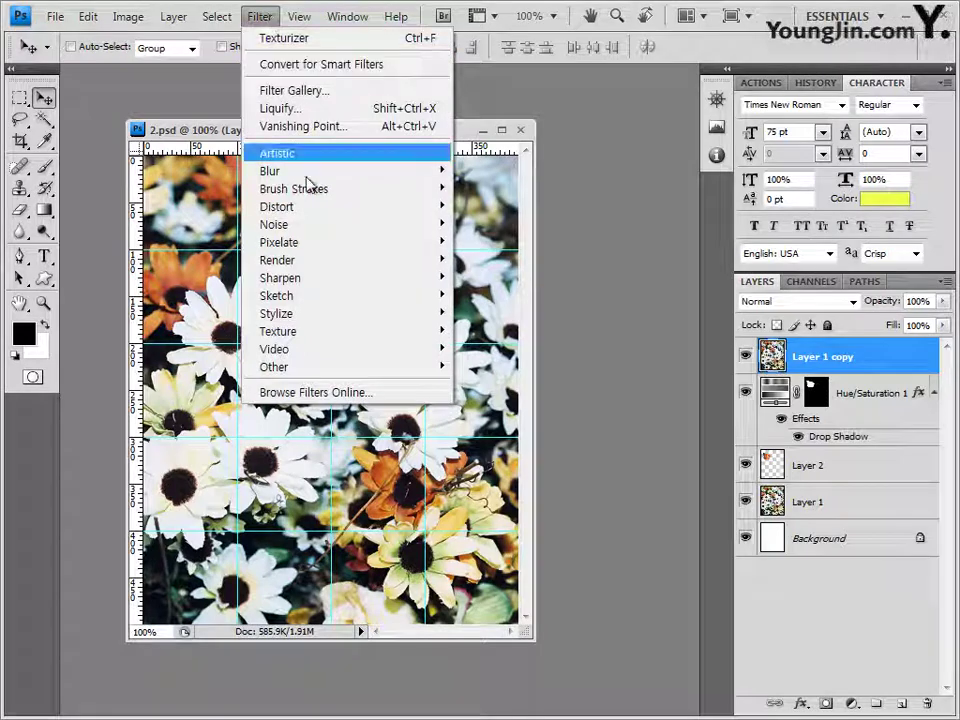
mouse_move(300, 153)
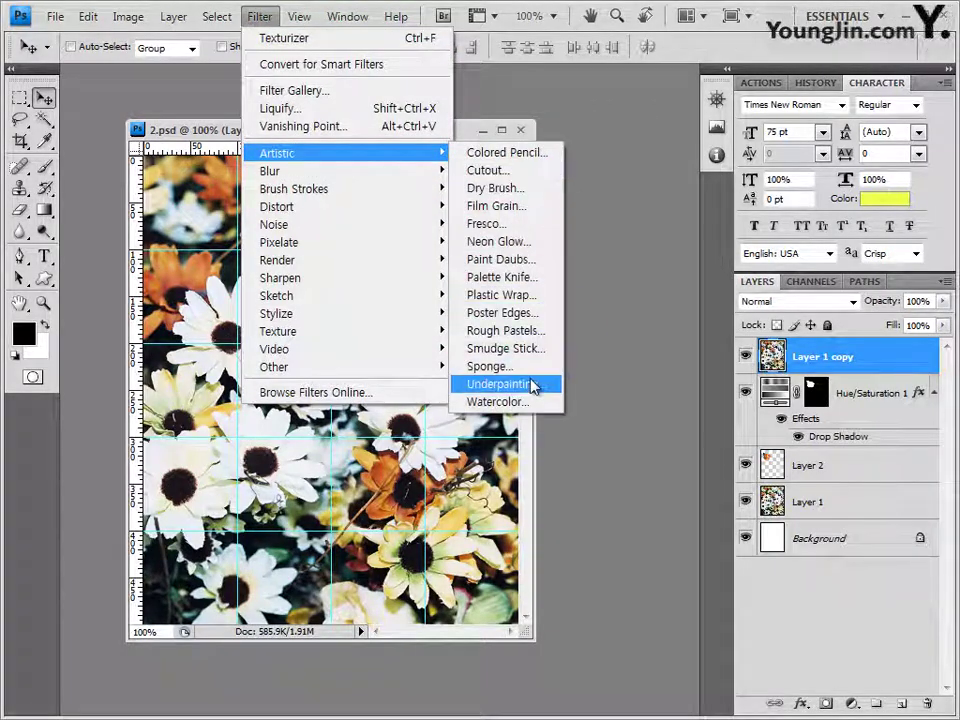
click(507, 367)
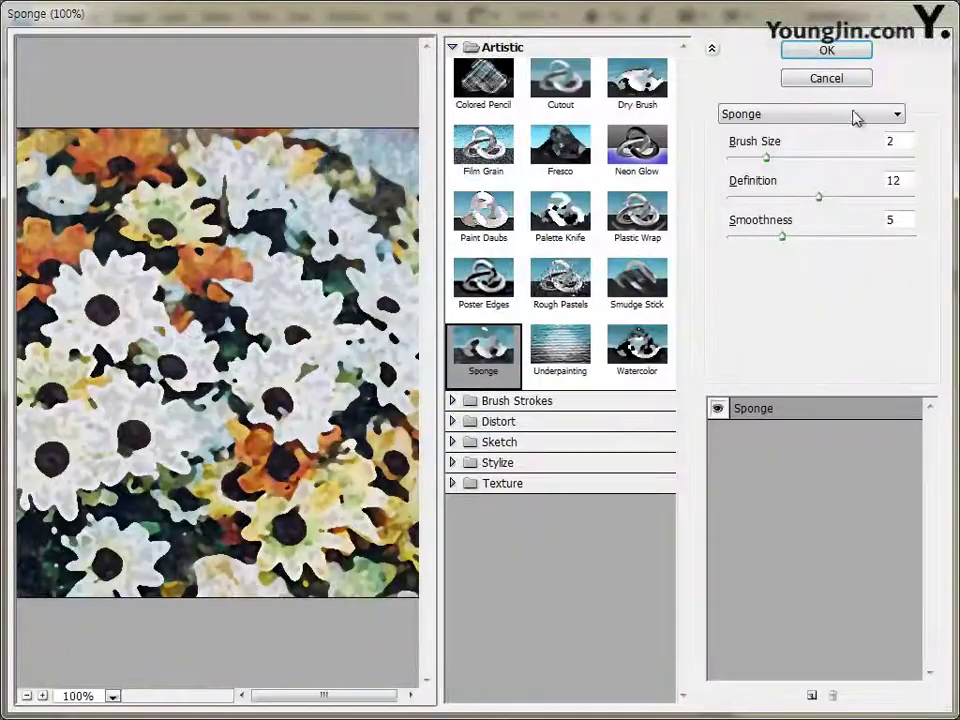
click(827, 51)
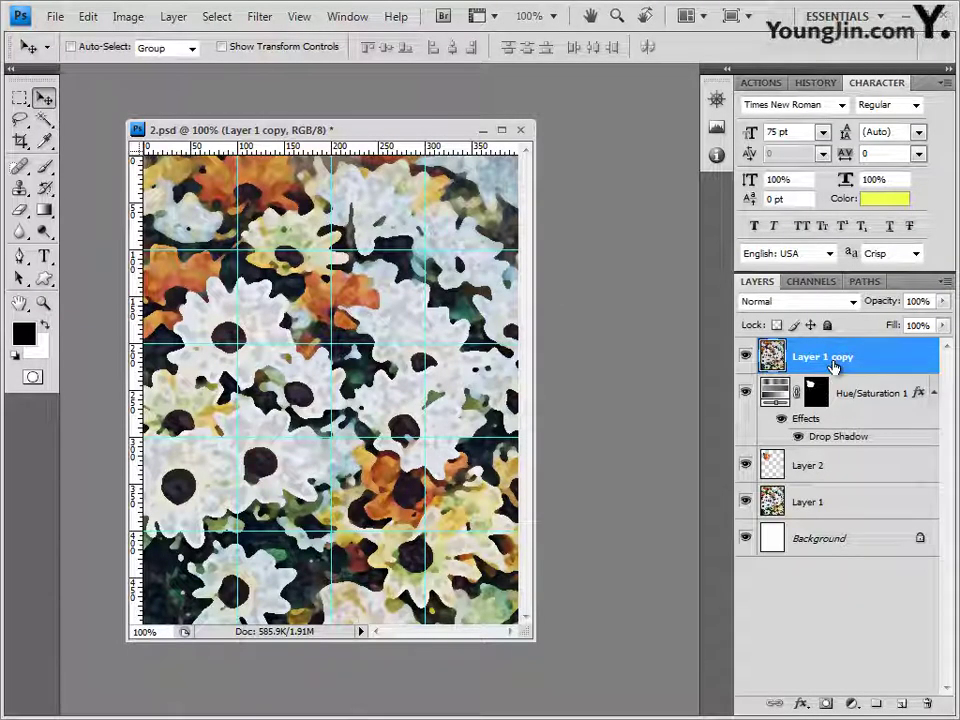
Draw a rectangular marquee of about 320 x 420 px, leaving an even margin of about 40 px around the canvas.
click(19, 97)
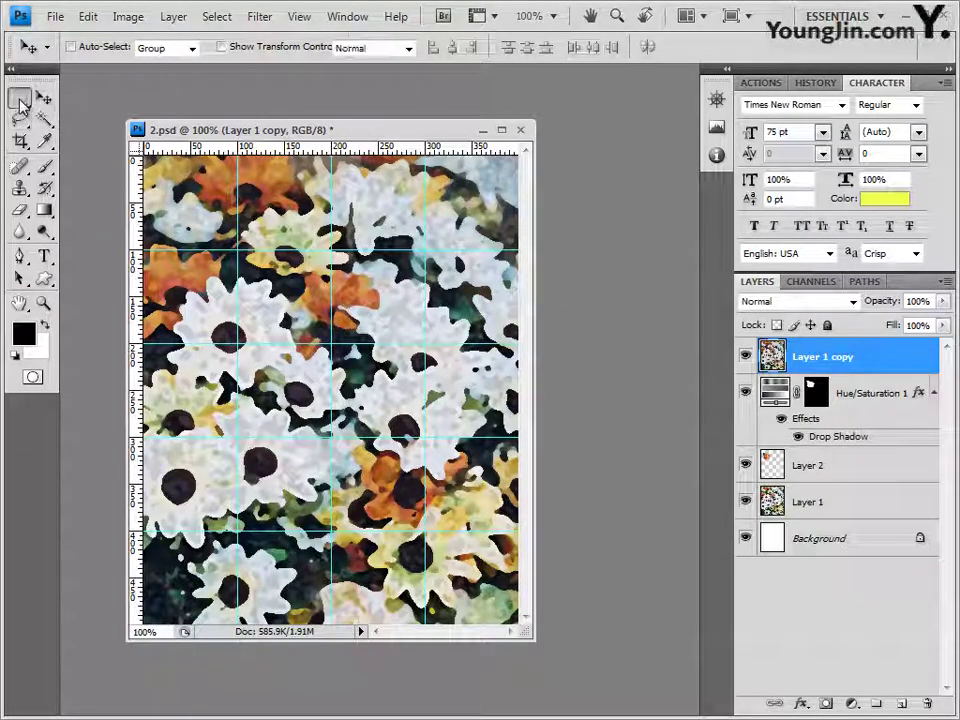
click(246, 93)
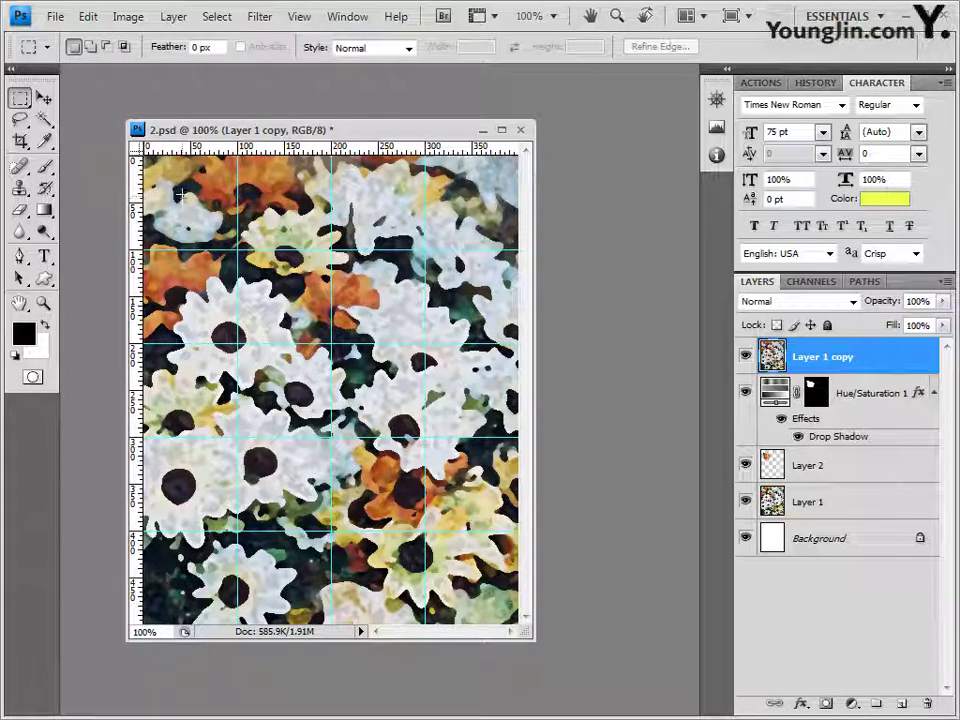
drag(180, 198, 490, 602)
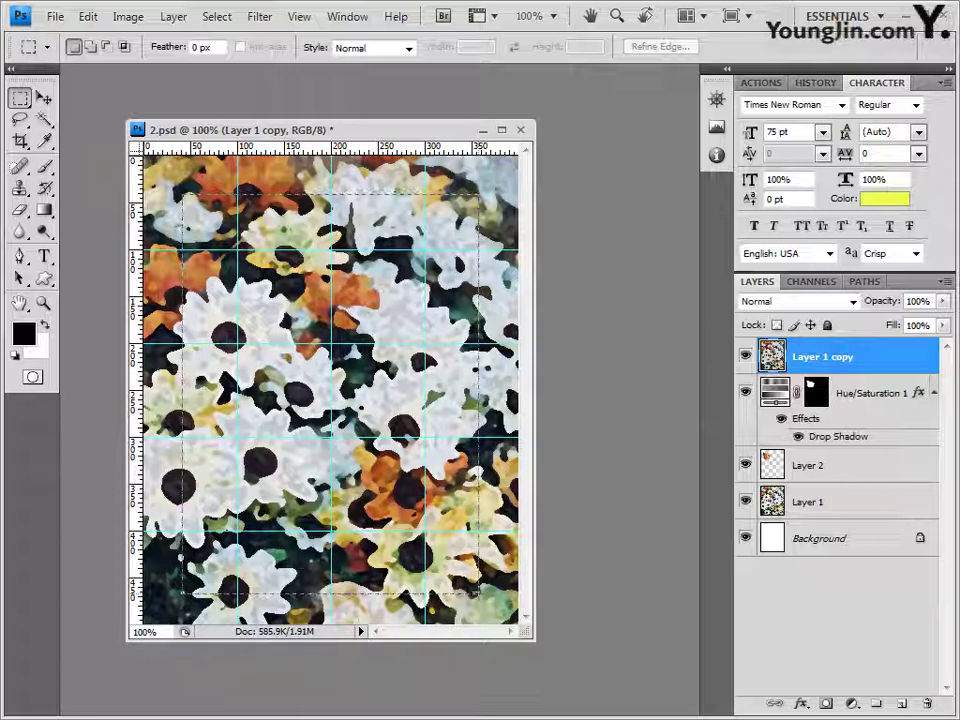
drag(480, 593, 480, 588)
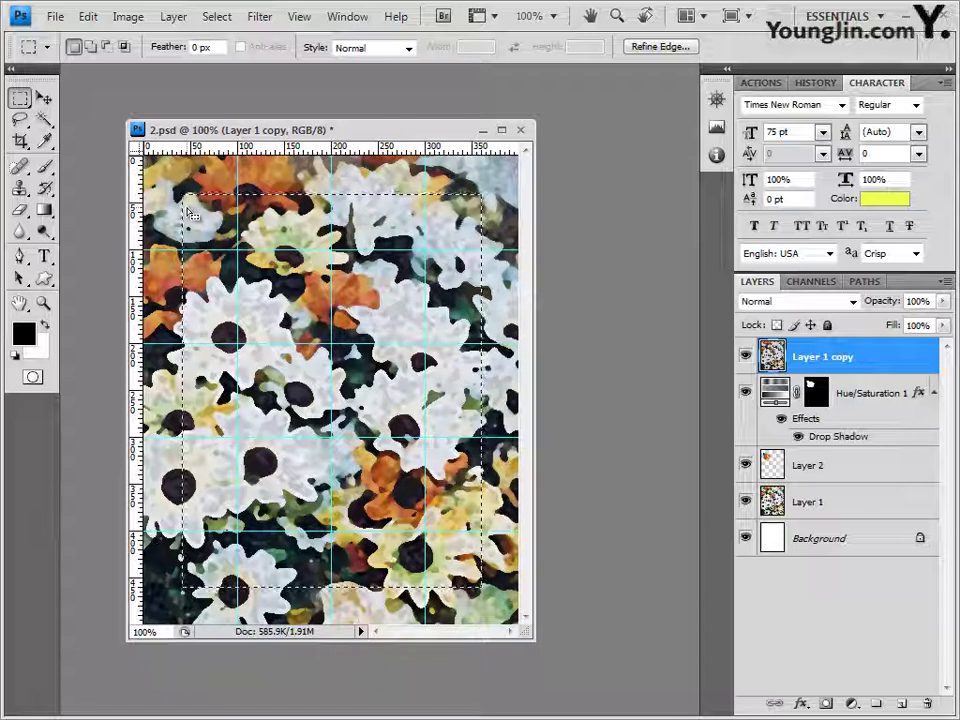
Smooth the selection with a 5 px sample radius, delete the filtered pixels inside it to leave a frame, and deselect.
click(217, 16)
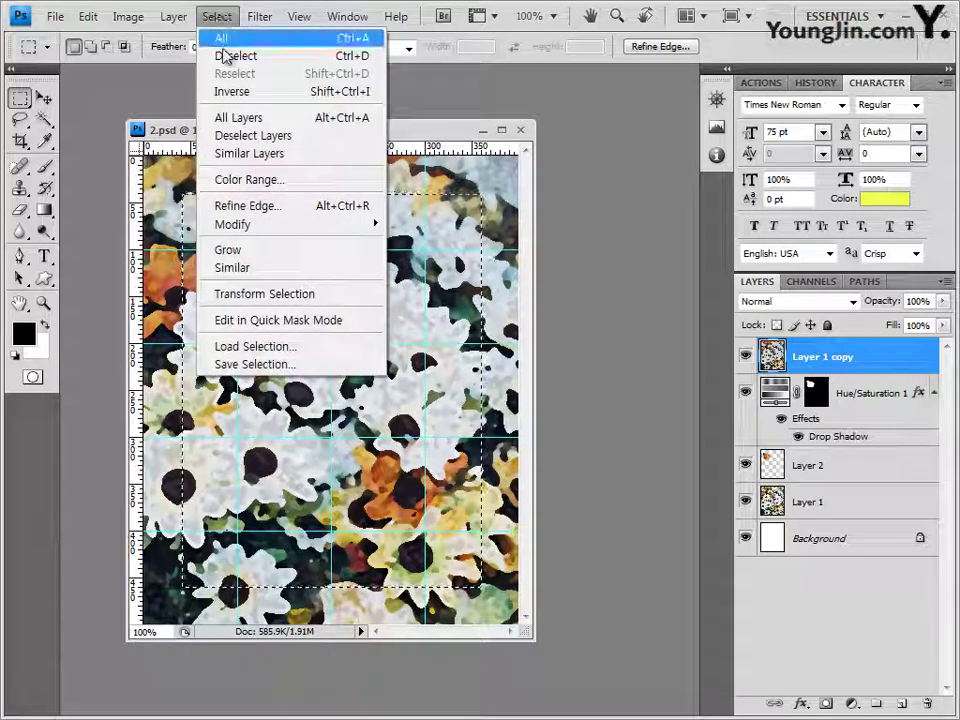
mouse_move(377, 229)
click(430, 242)
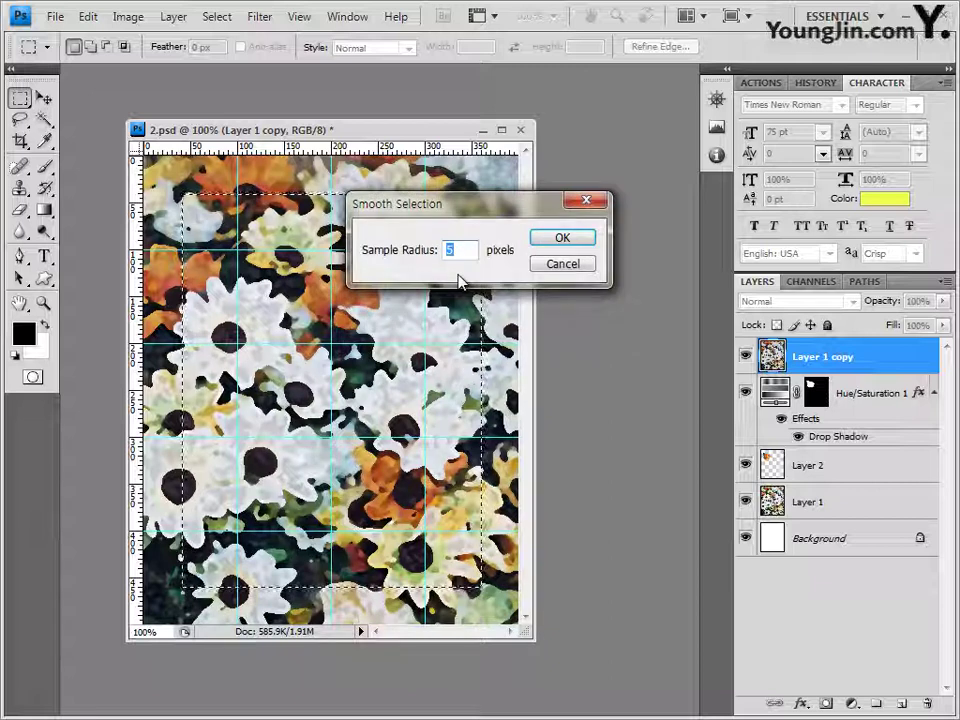
click(563, 242)
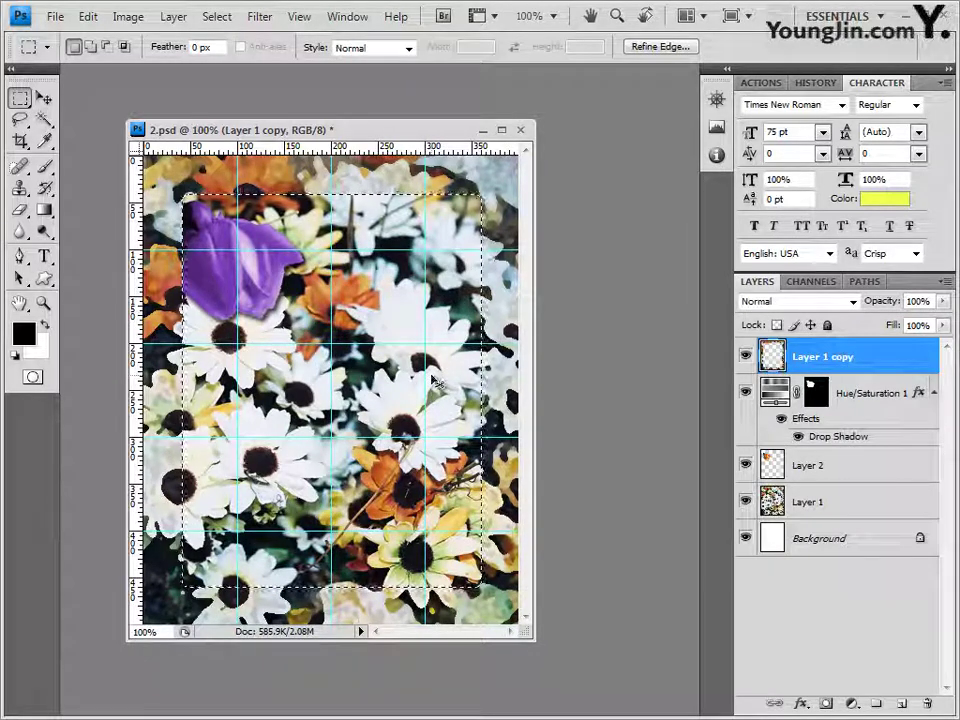
key(ctrl+d)
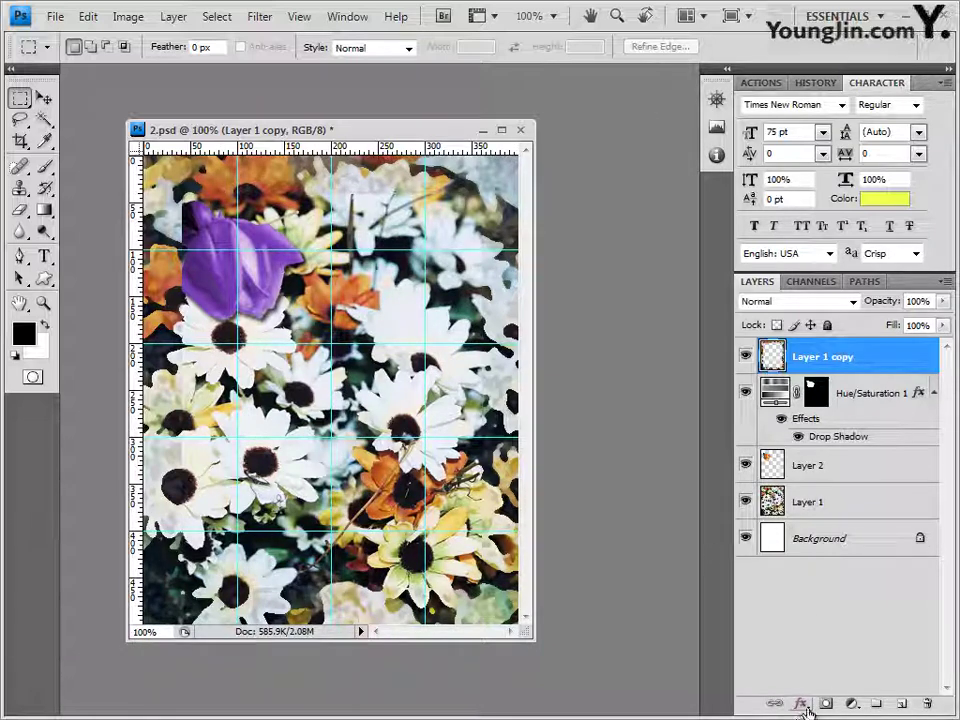
Add a 5 px outside Stroke to the Layer 1 copy frame in colour #ffff99.
click(806, 707)
click(810, 689)
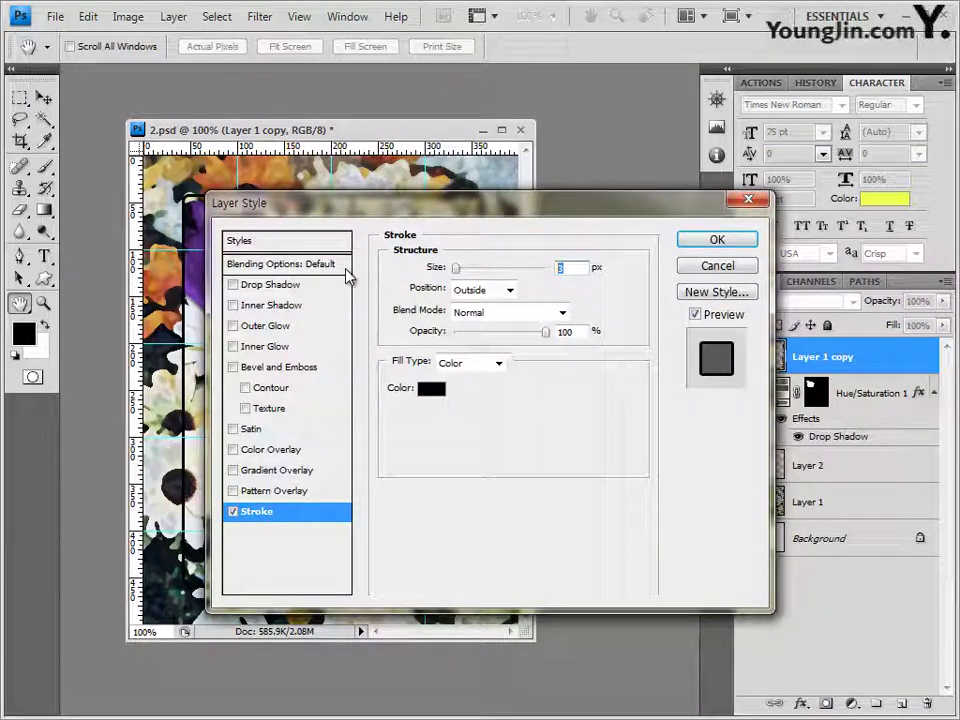
click(439, 394)
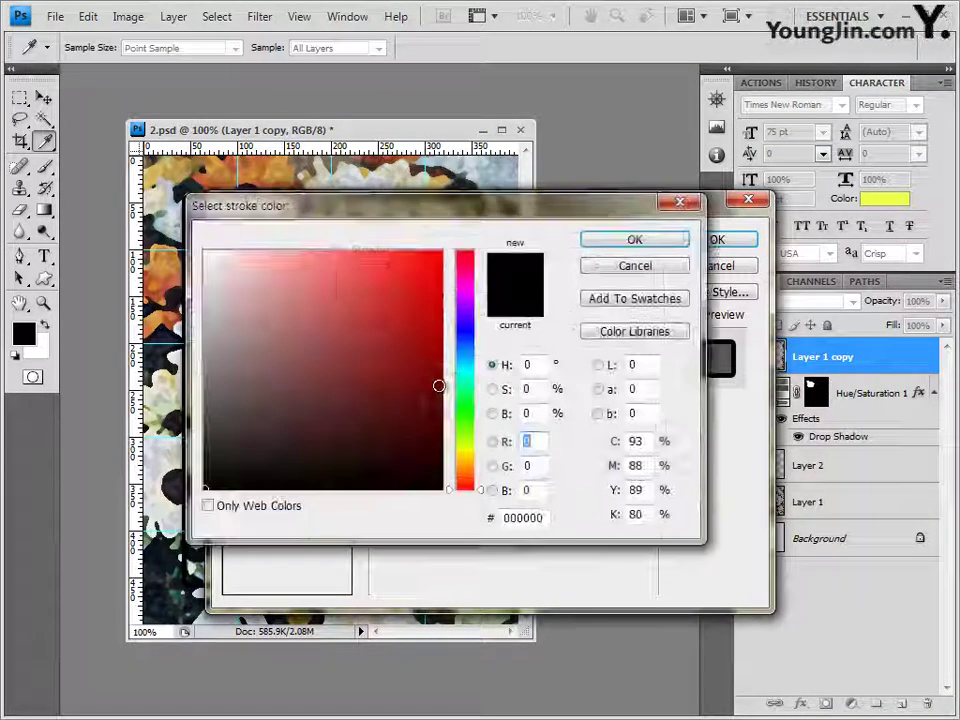
click(549, 517)
text(e)
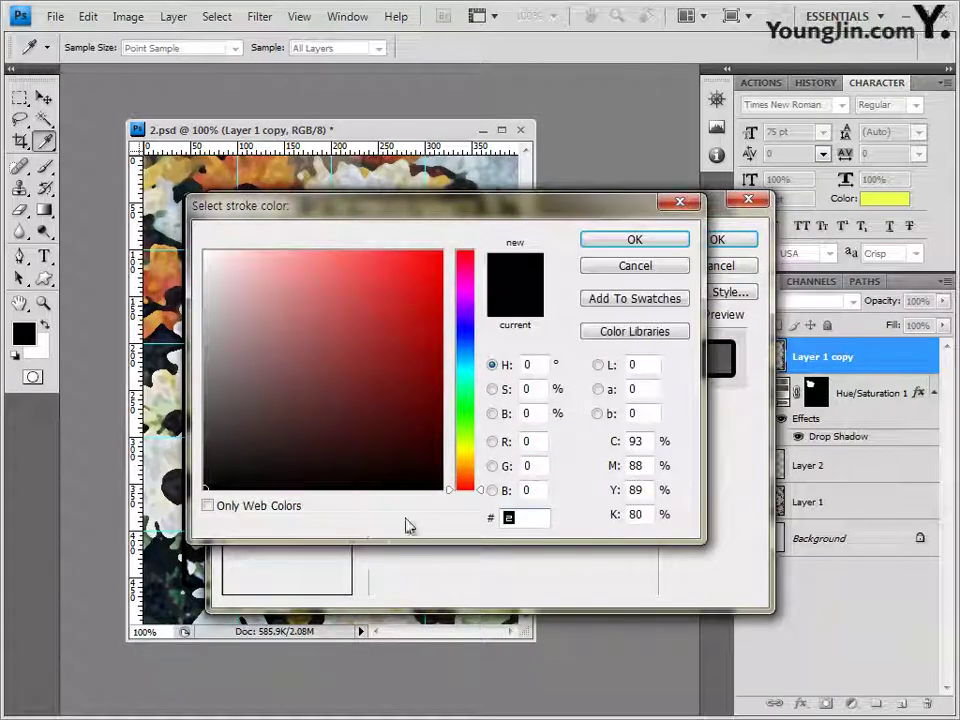
key(BackSpace)
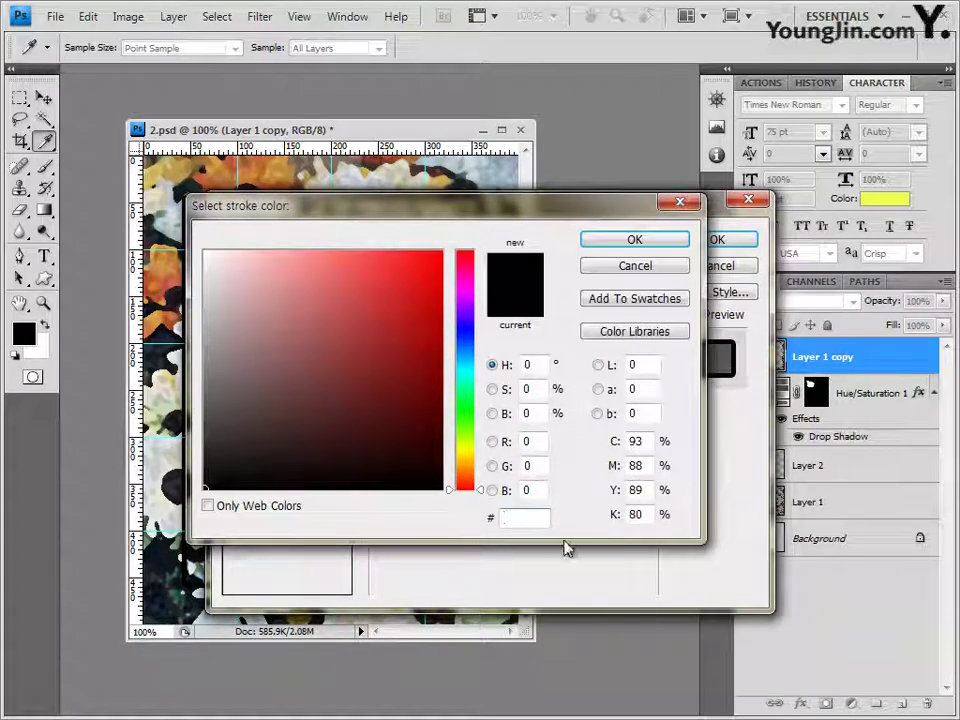
text(fff)
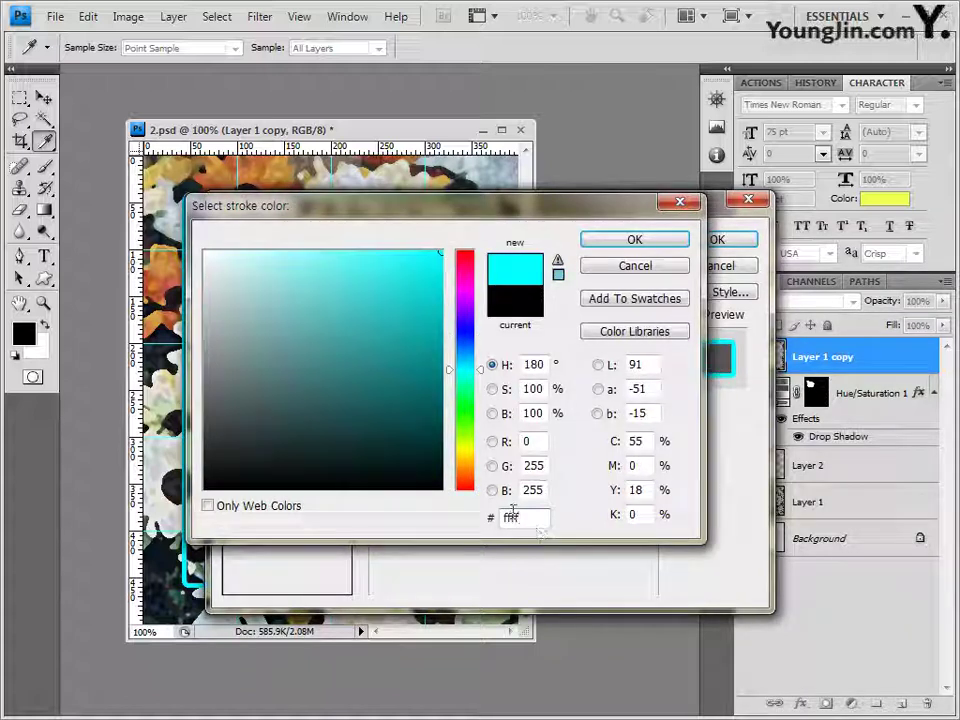
text(f99)
click(640, 240)
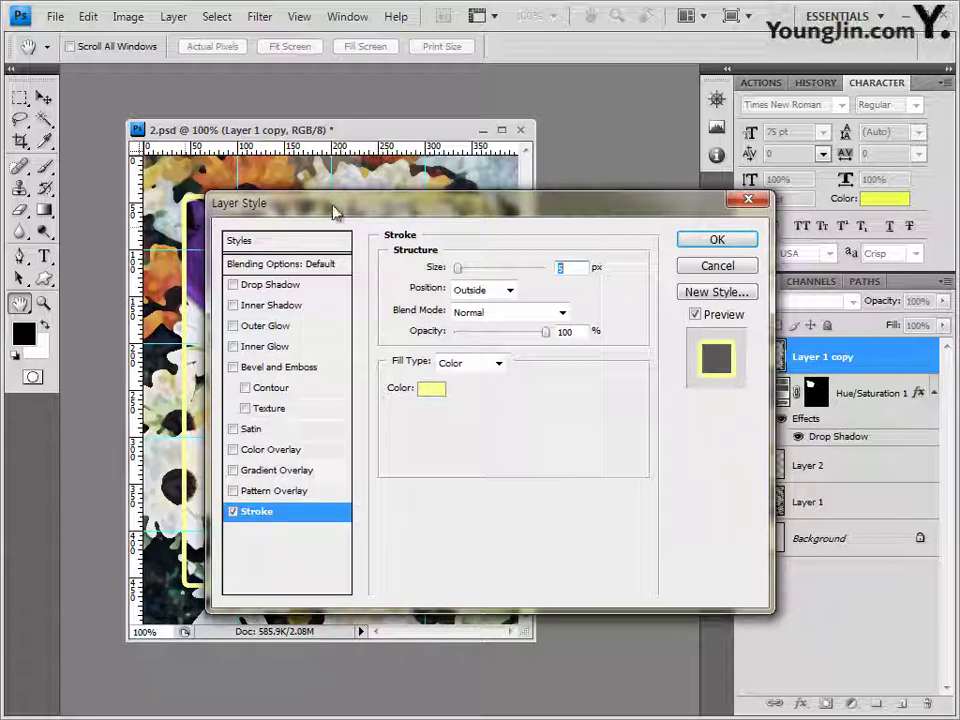
Add a Drop Shadow to the frame with Multiply, 75% opacity, 120° angle, 10 px distance and 10 px size.
drag(335, 213, 473, 222)
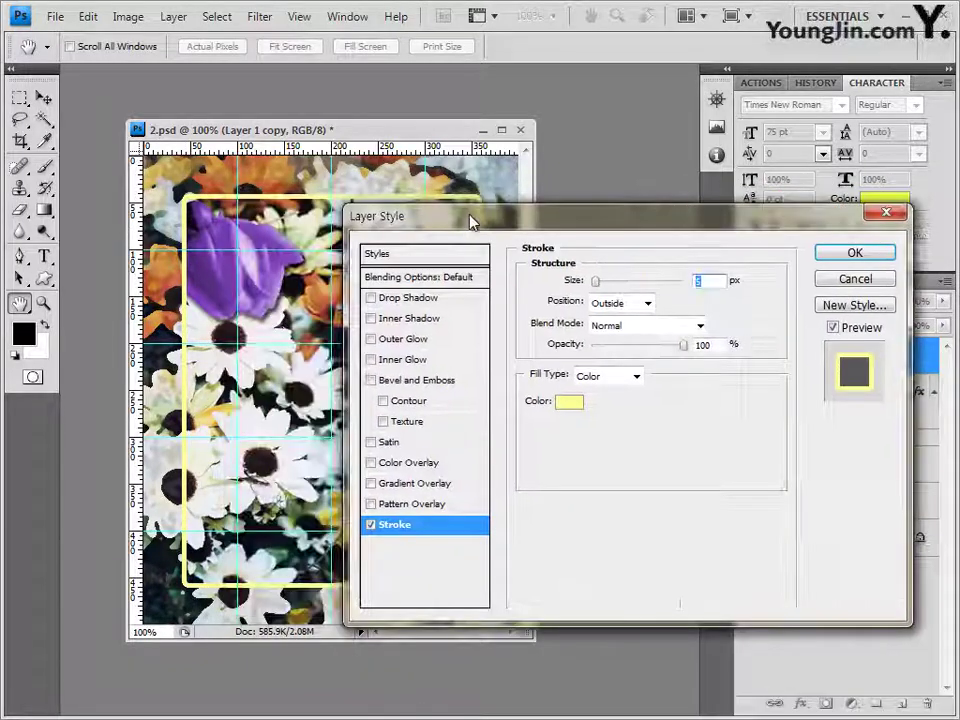
click(449, 298)
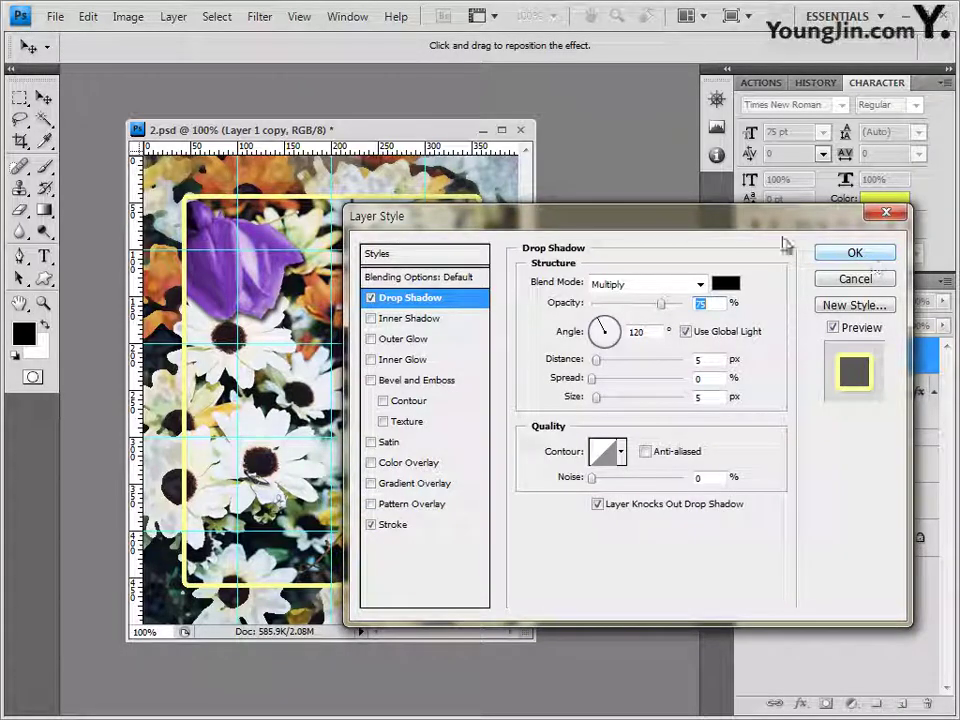
drag(690, 214, 703, 285)
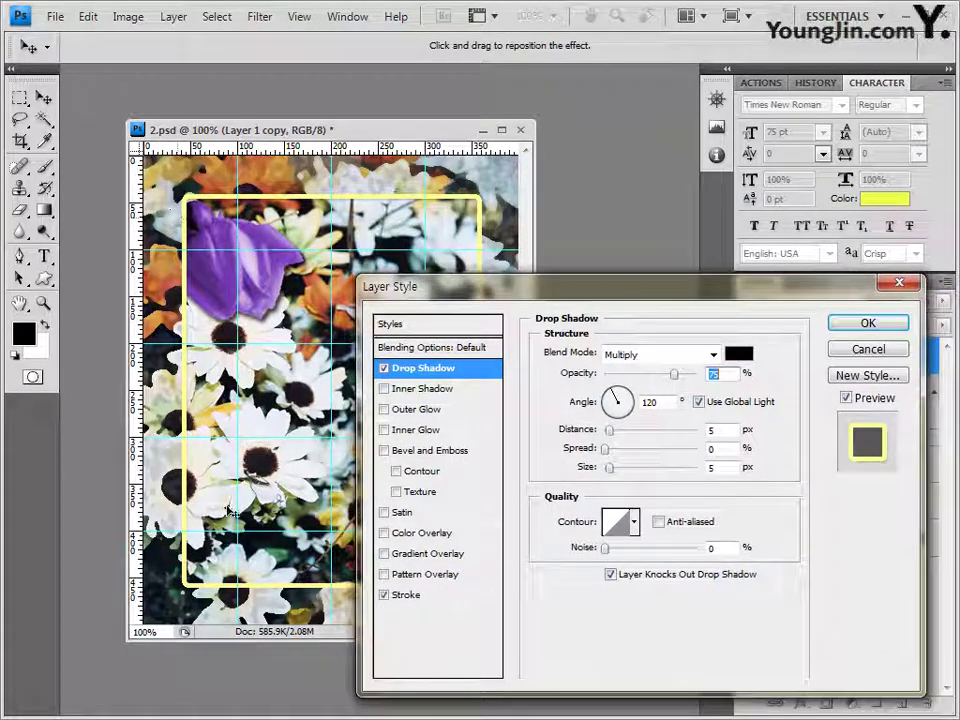
double_click(718, 429)
text(10)
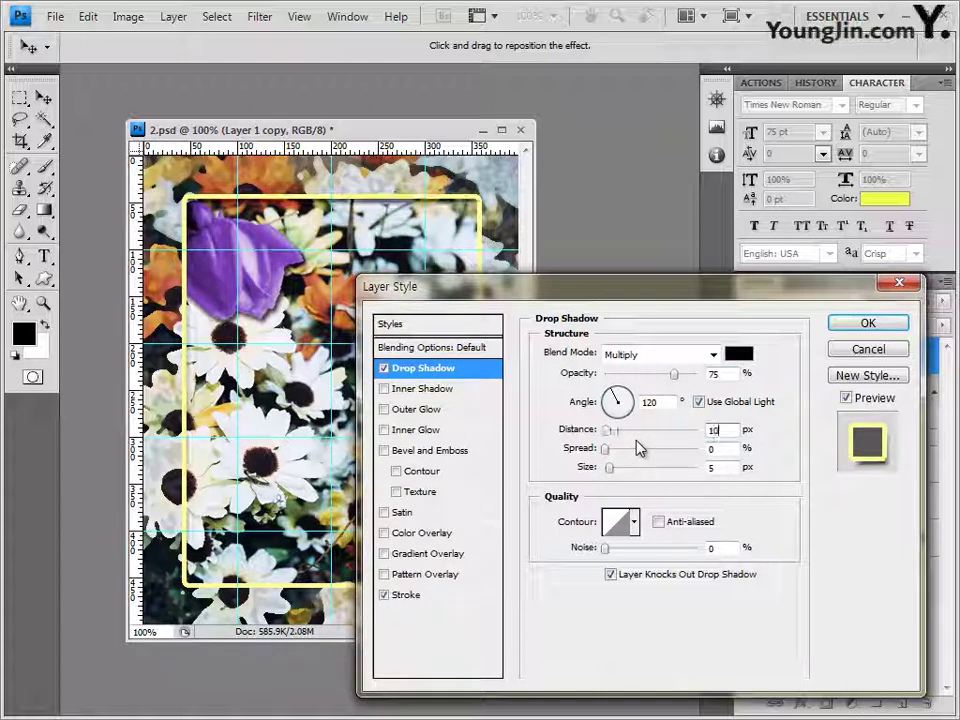
click(720, 467)
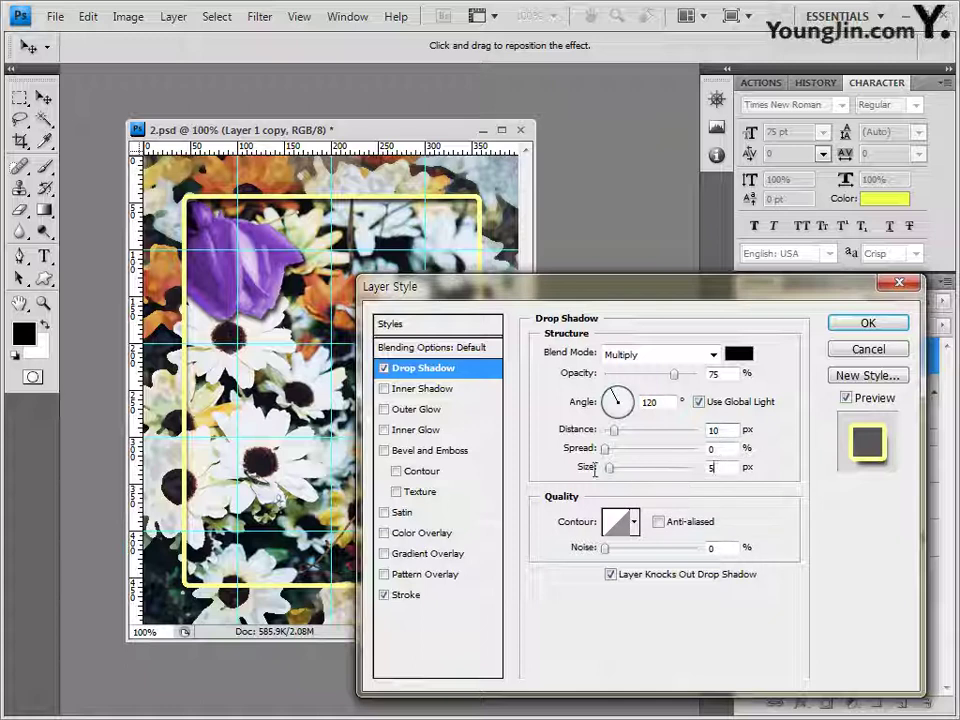
key(BackSpace)
text(10)
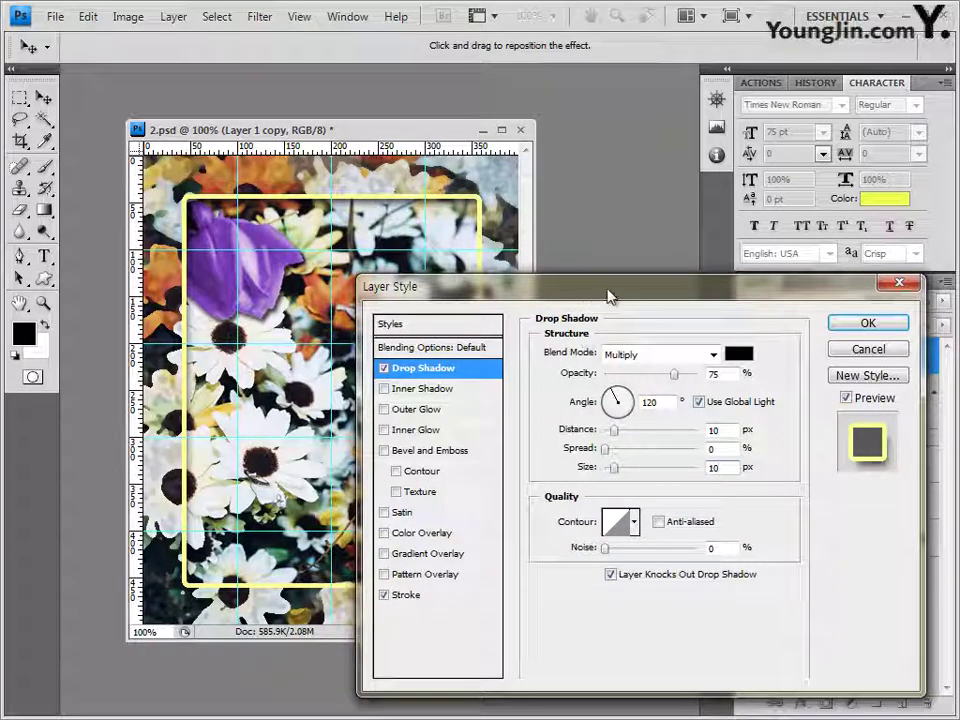
drag(609, 297, 530, 264)
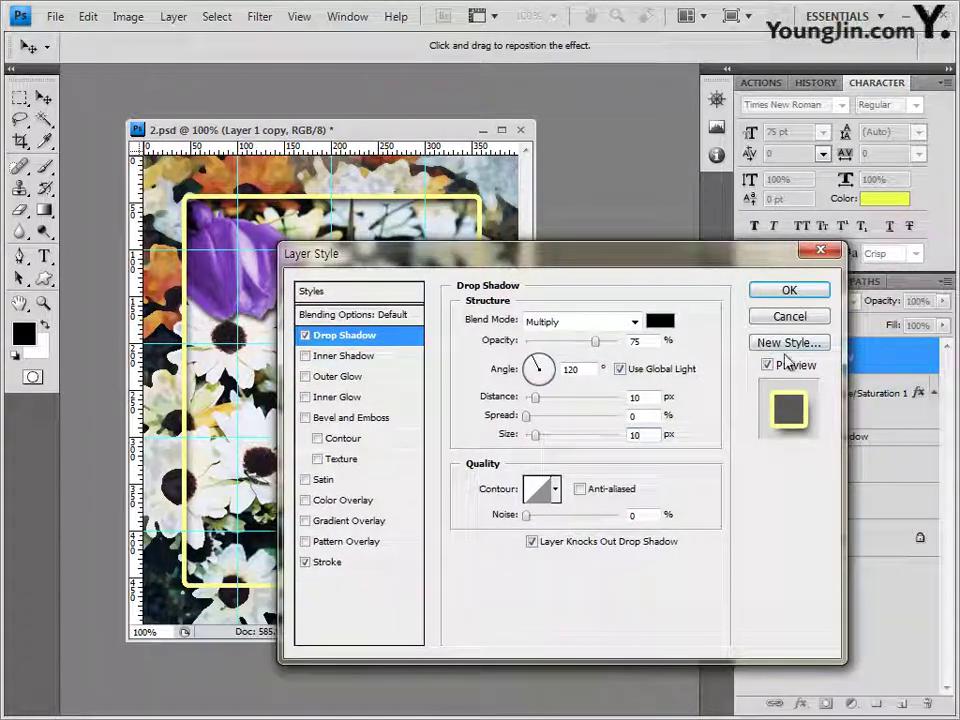
click(795, 290)
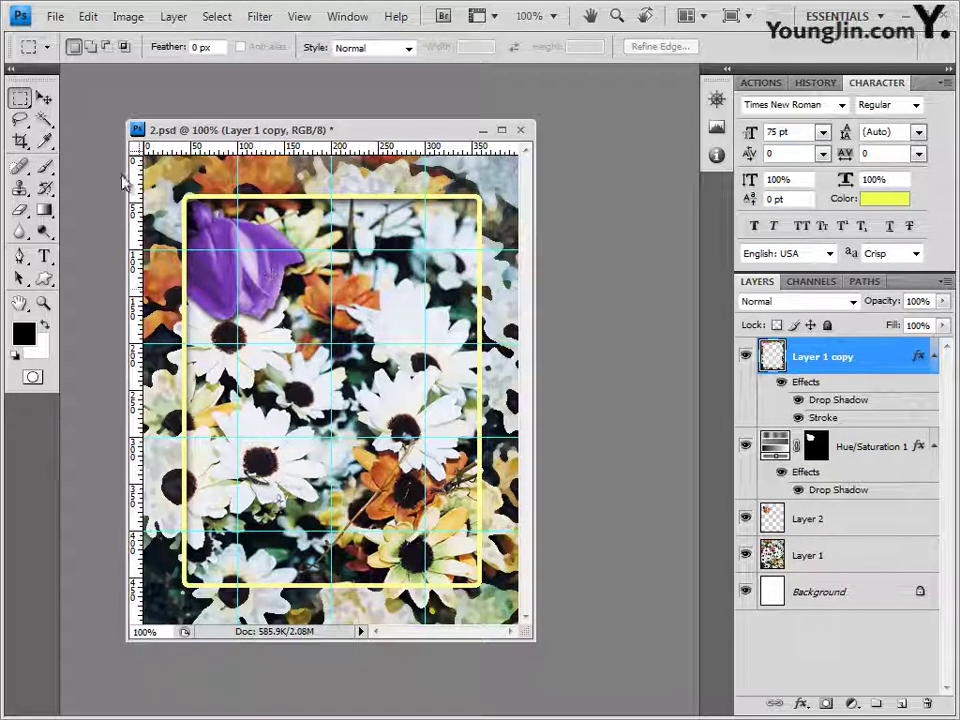
Try moving Layer 2 and the Hue/Saturation layer's mask separately with the Move tool, undoing each move.
click(43, 97)
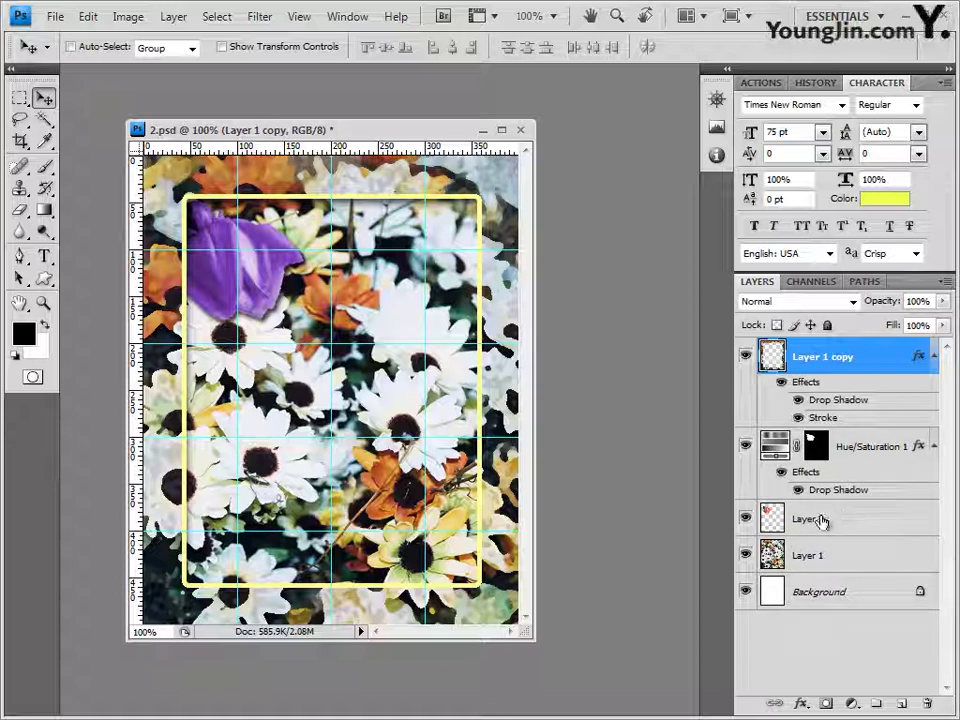
click(815, 522)
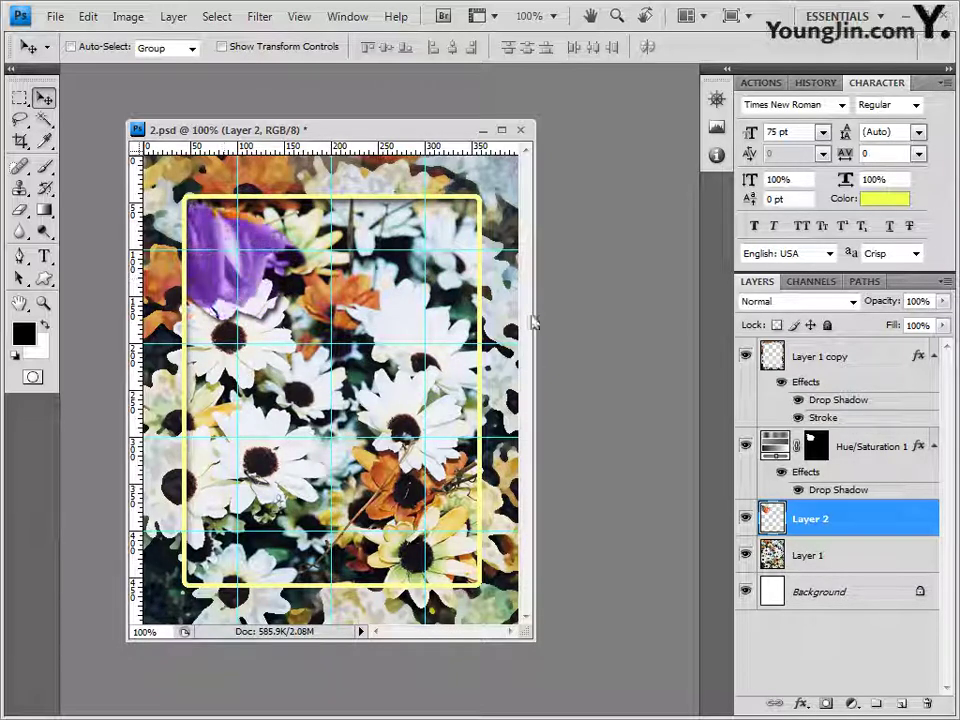
click(862, 452)
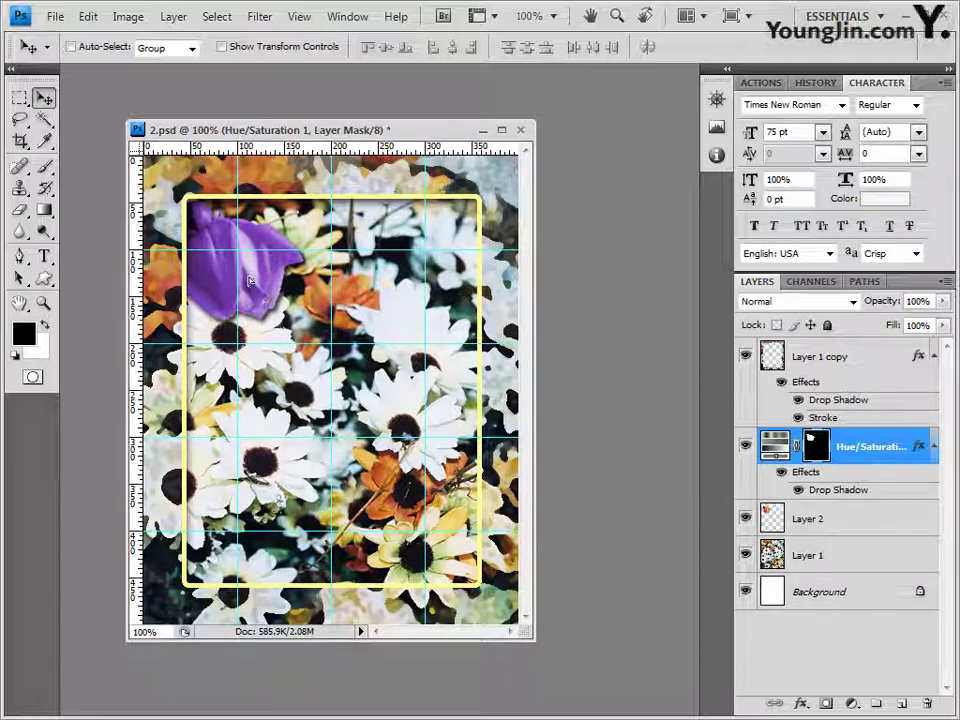
drag(287, 282, 225, 301)
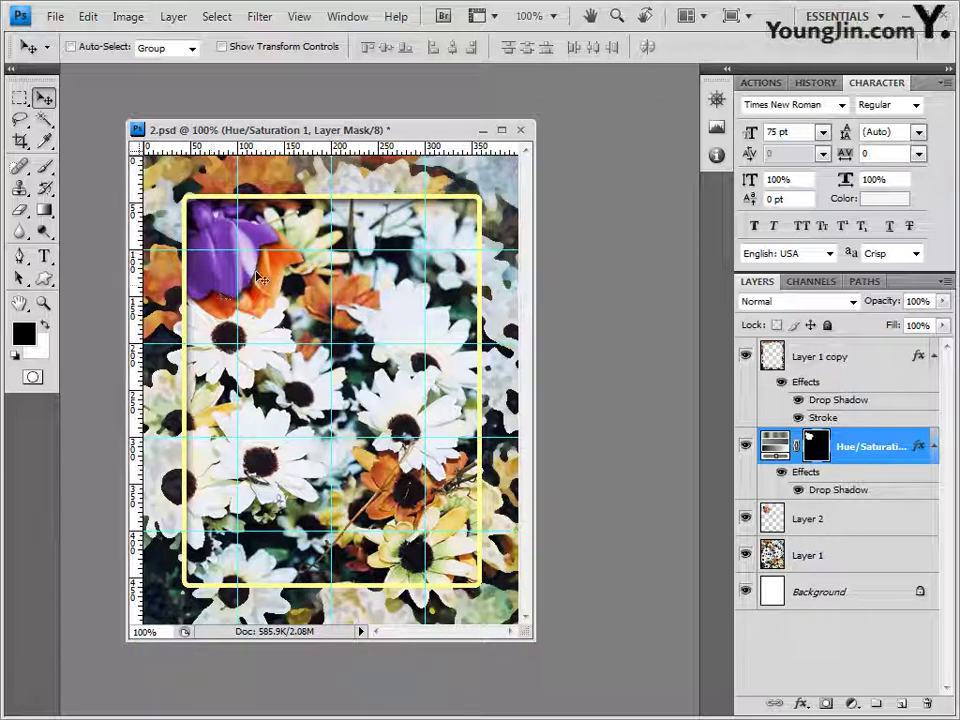
key(ctrl+z)
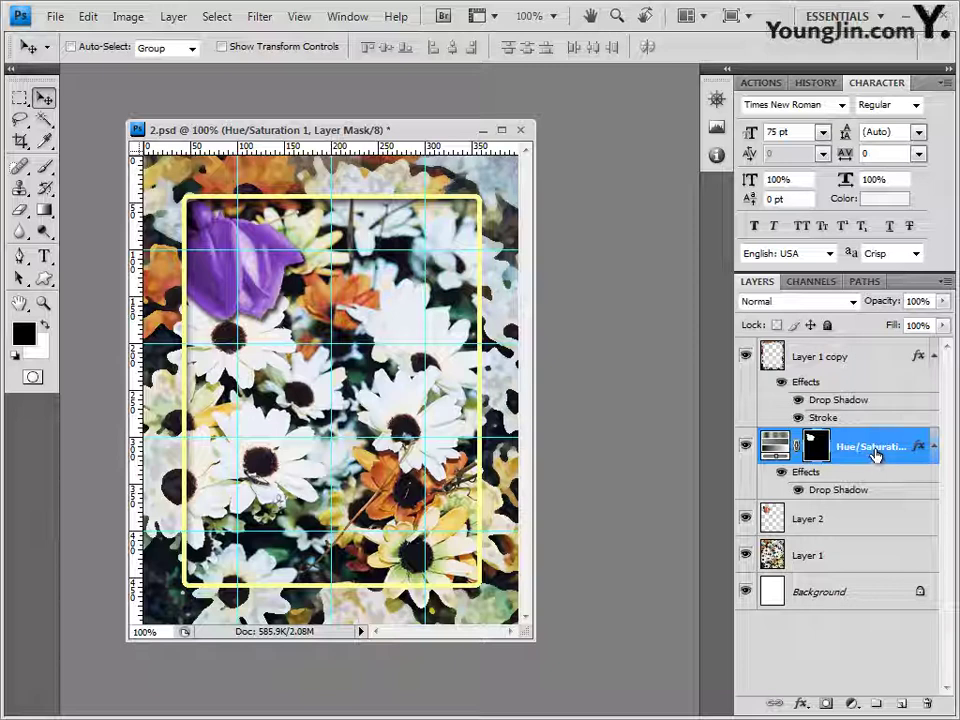
Move the purple rose up and left inside the frame with Layer 2 and the Hue/Saturation layer selected together, and make Layer 1 copy active.
ctrl+click(853, 522)
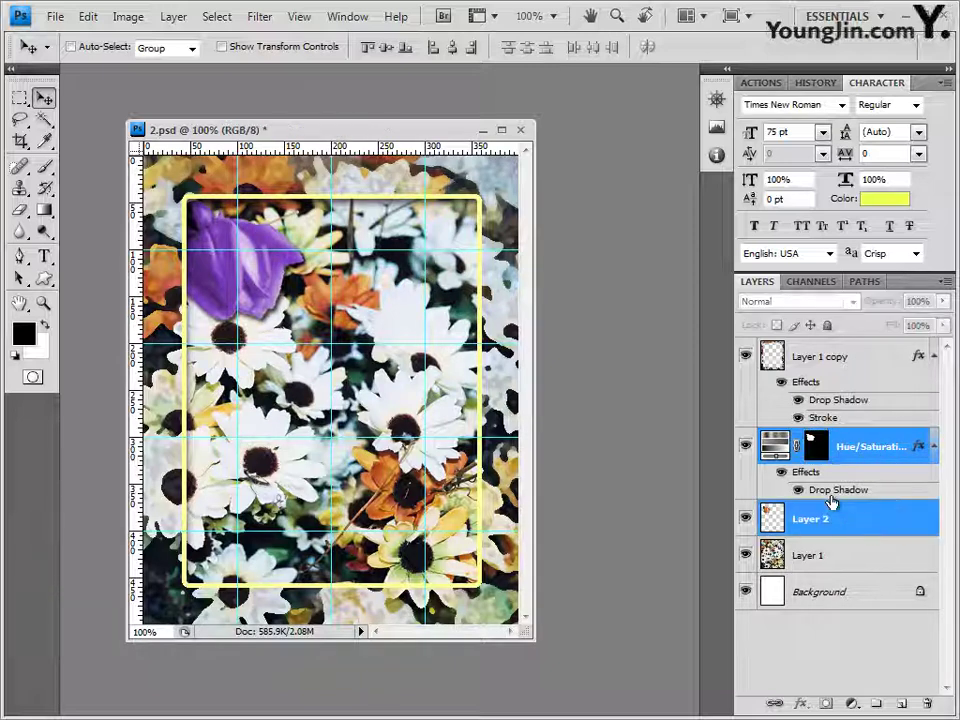
ctrl+click(880, 456)
ctrl+click(875, 454)
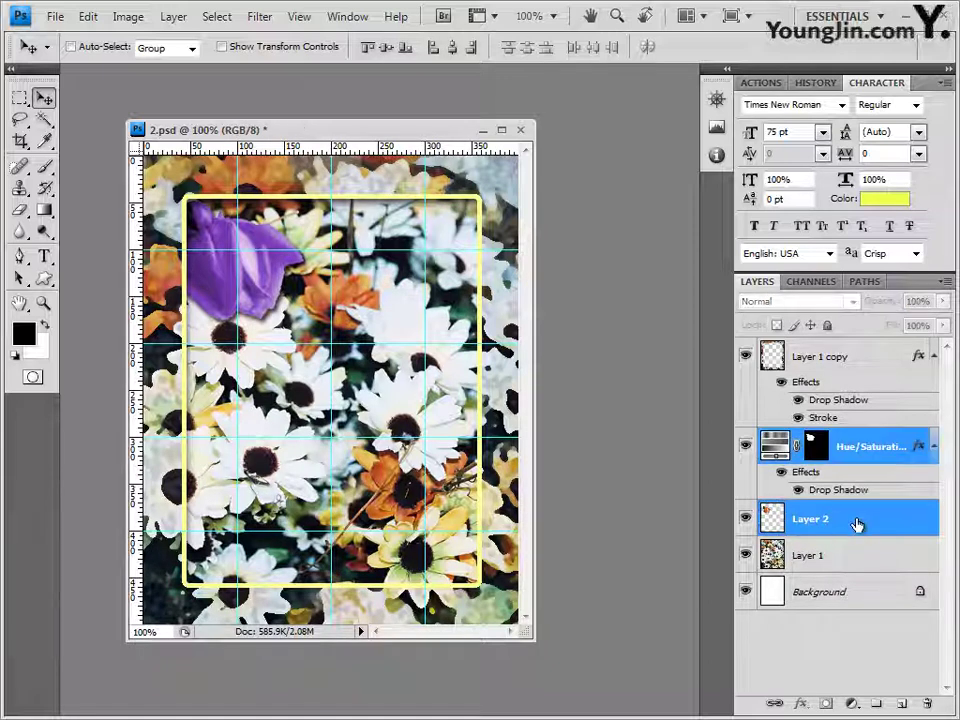
drag(262, 290, 244, 262)
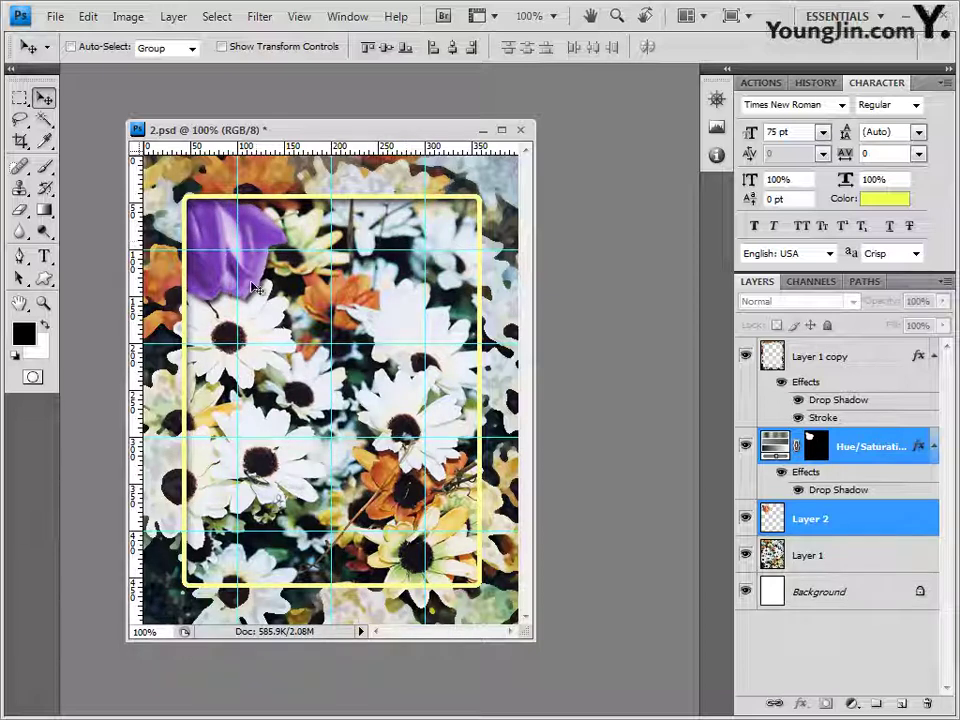
click(853, 447)
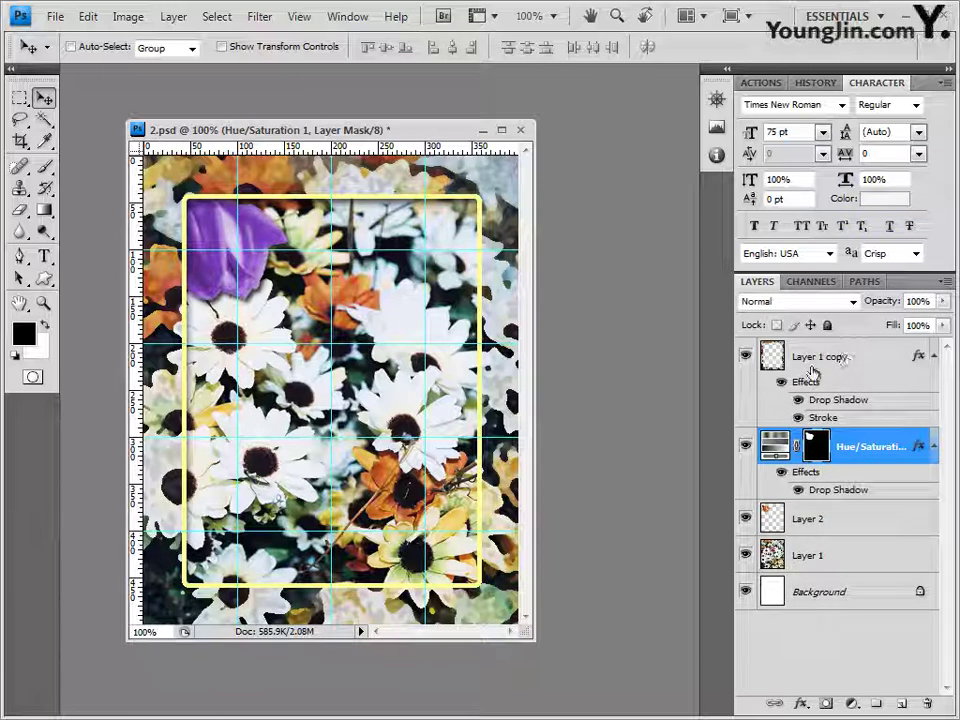
click(850, 358)
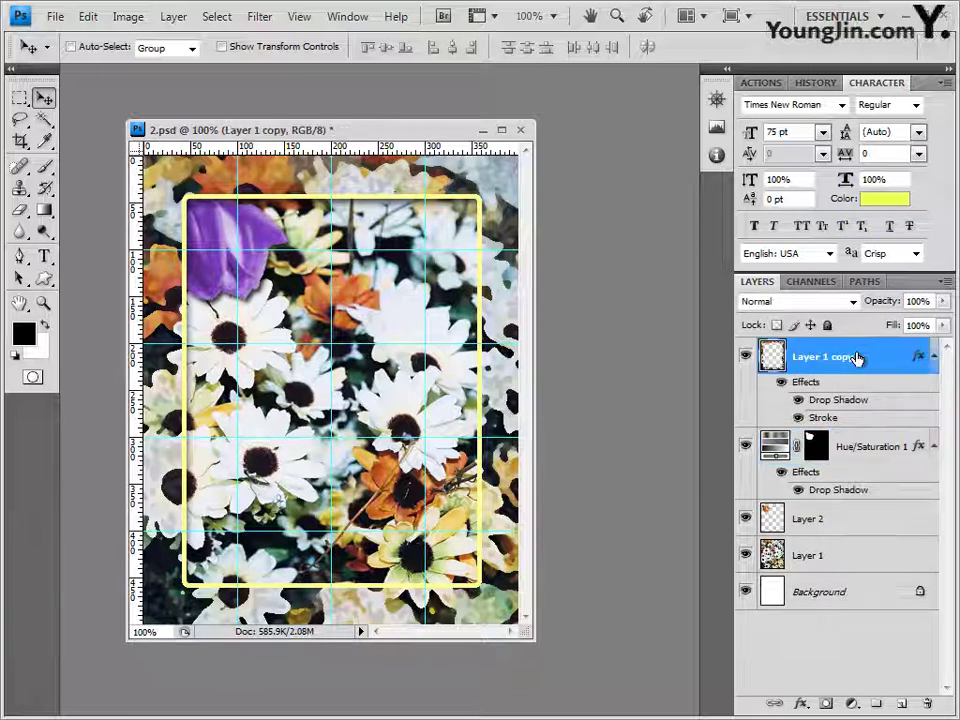
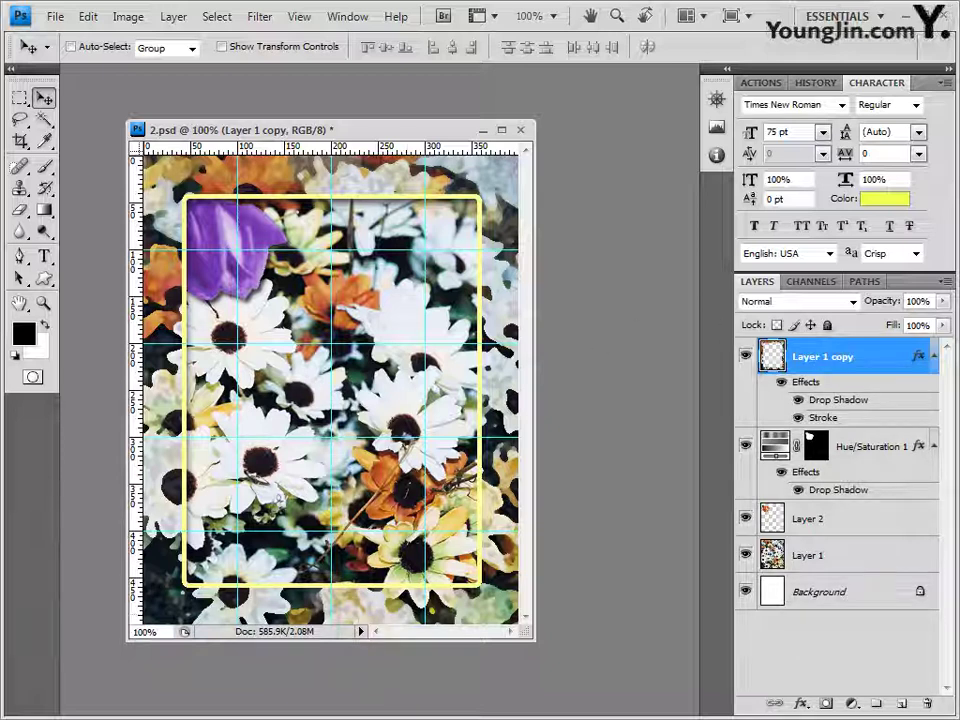
Open 2급-4.JPG from the 기출문제07 folder and float it in its own window over 2.psd.
key(alt+Tab)
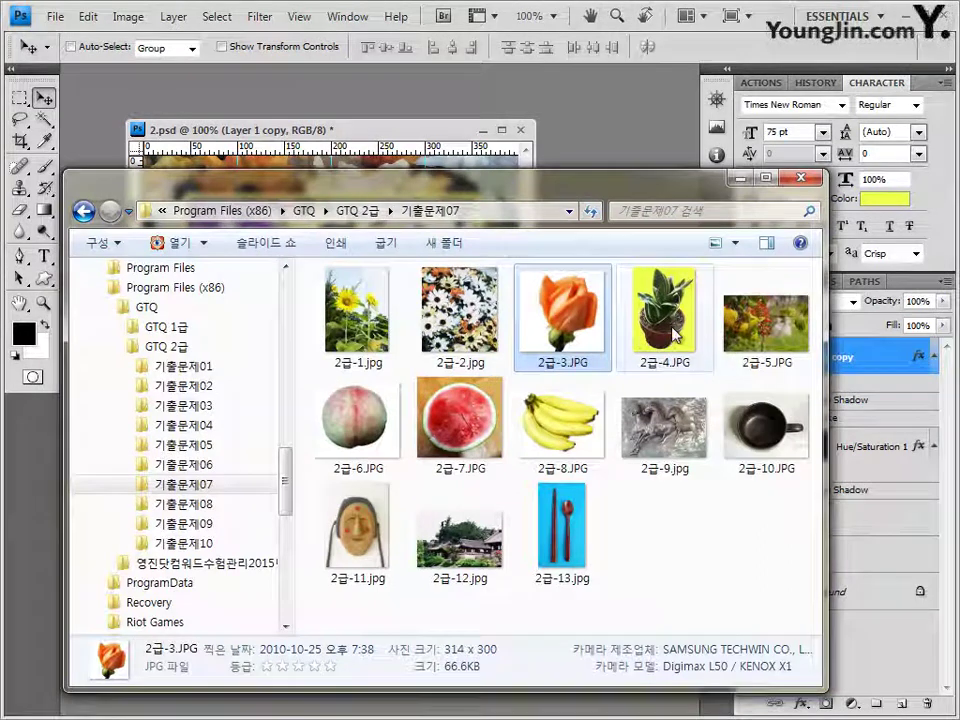
drag(628, 332, 563, 226)
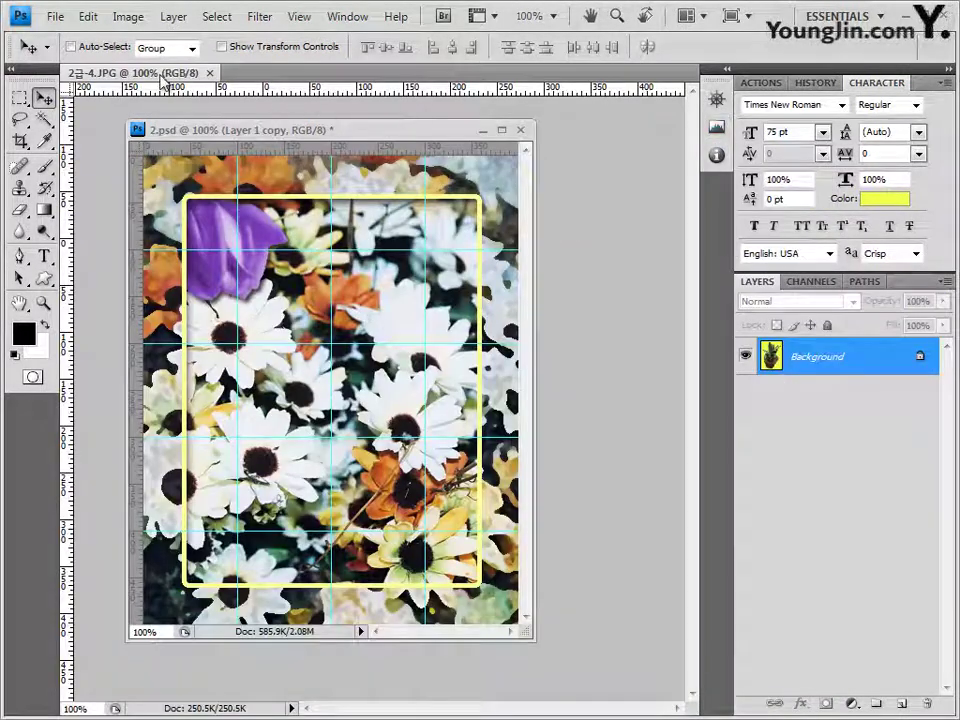
drag(208, 75, 395, 195)
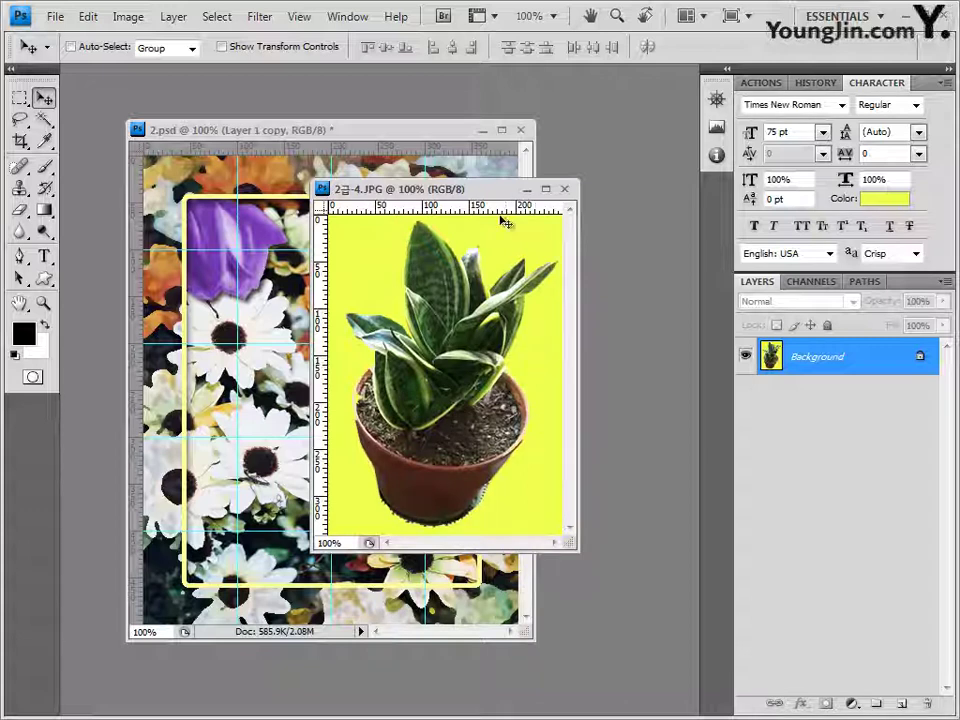
Select the yellow background around the potted plant with the Magic Wand at tolerance 32 and invert the selection.
click(44, 121)
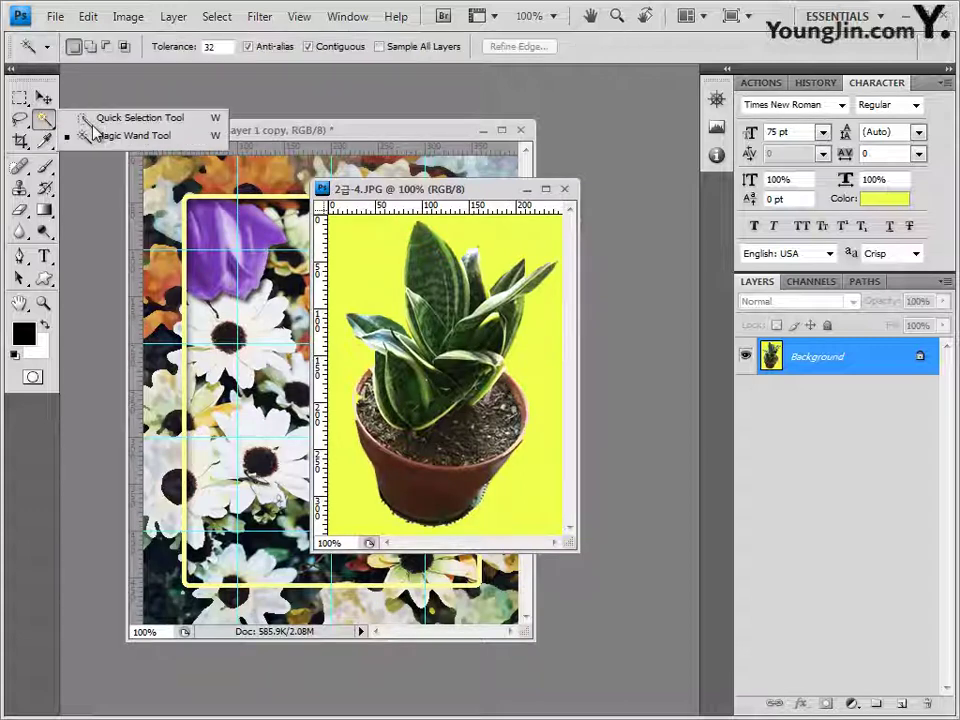
click(125, 137)
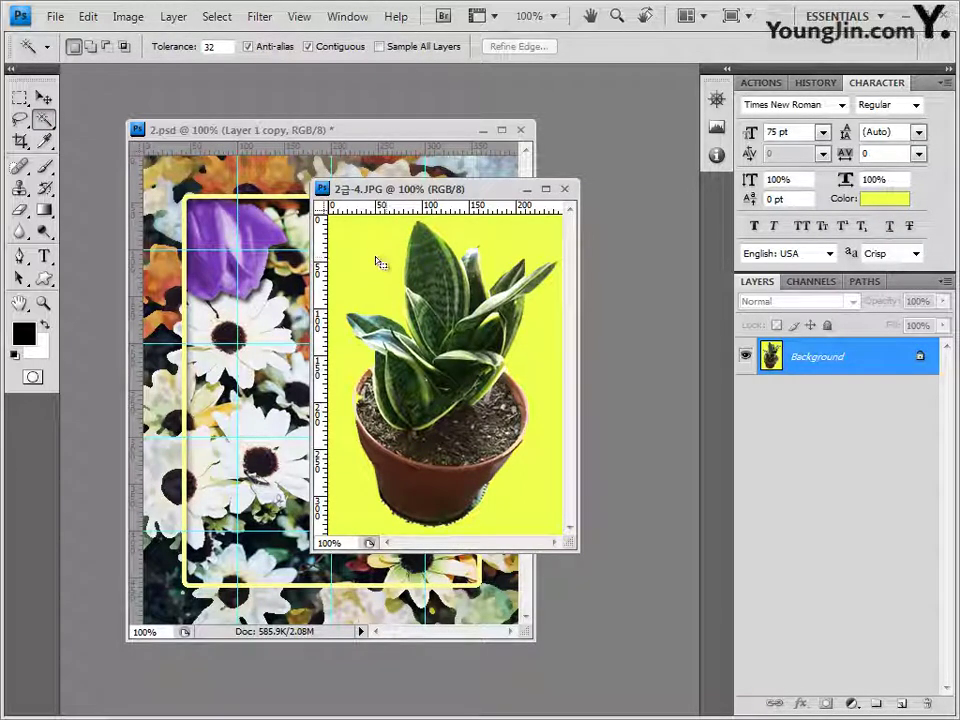
click(378, 261)
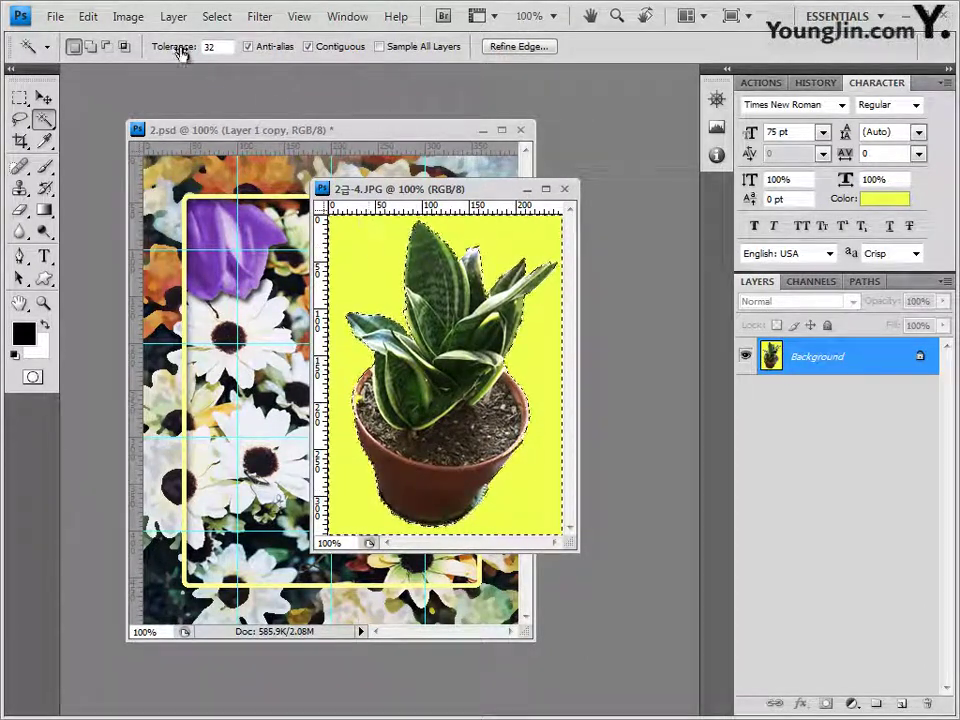
click(216, 17)
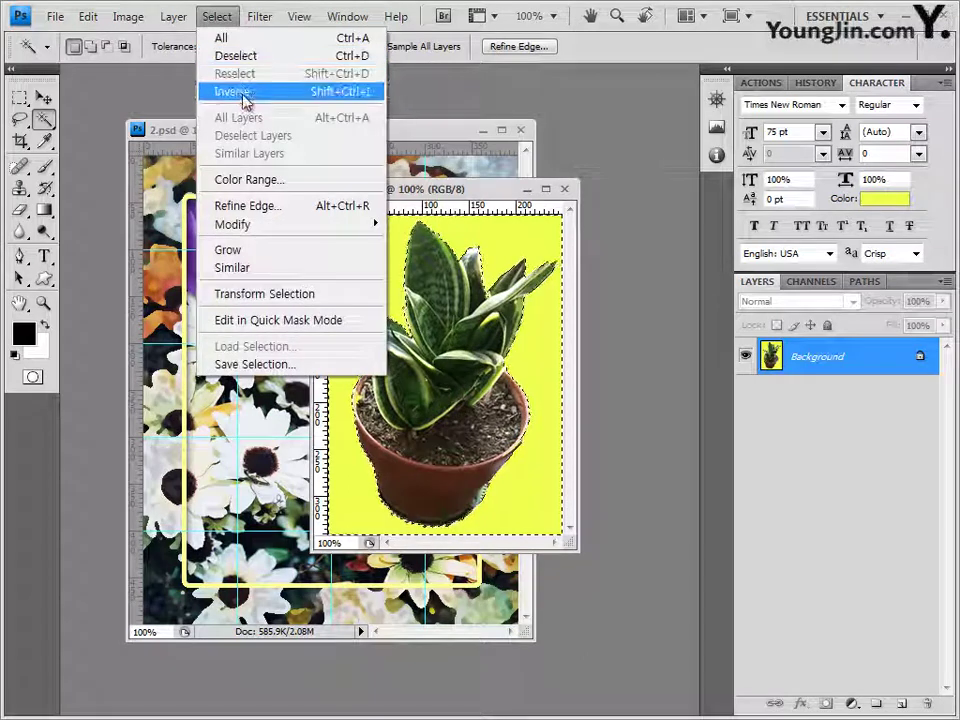
click(242, 92)
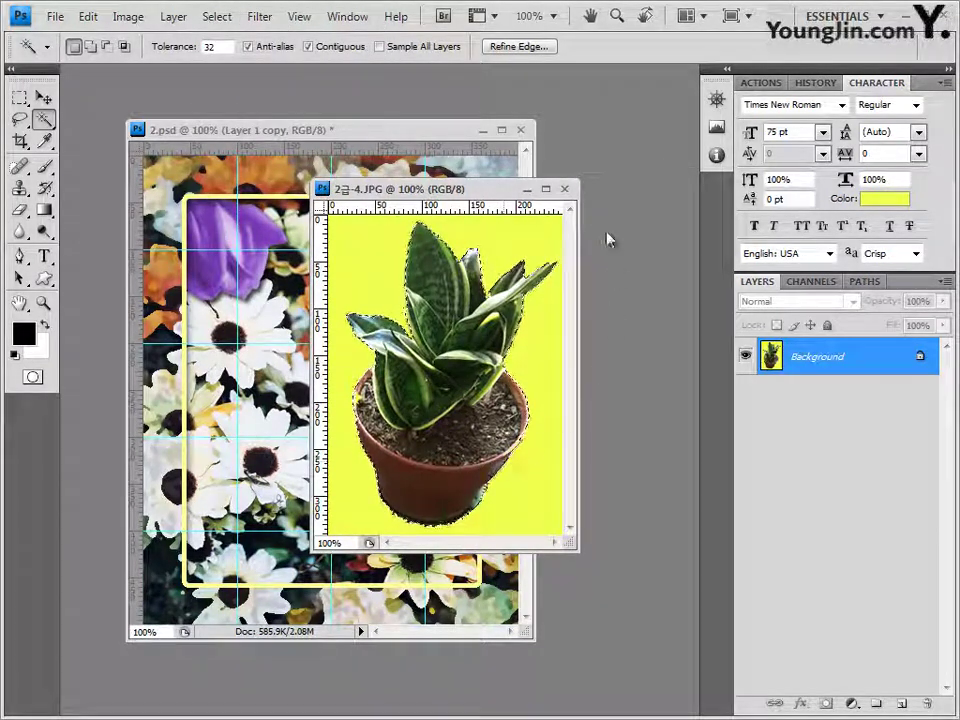
Copy the selected plant, close 2급-4.JPG, paste the plant into 2.psd and move it to the lower right of the canvas.
click(565, 189)
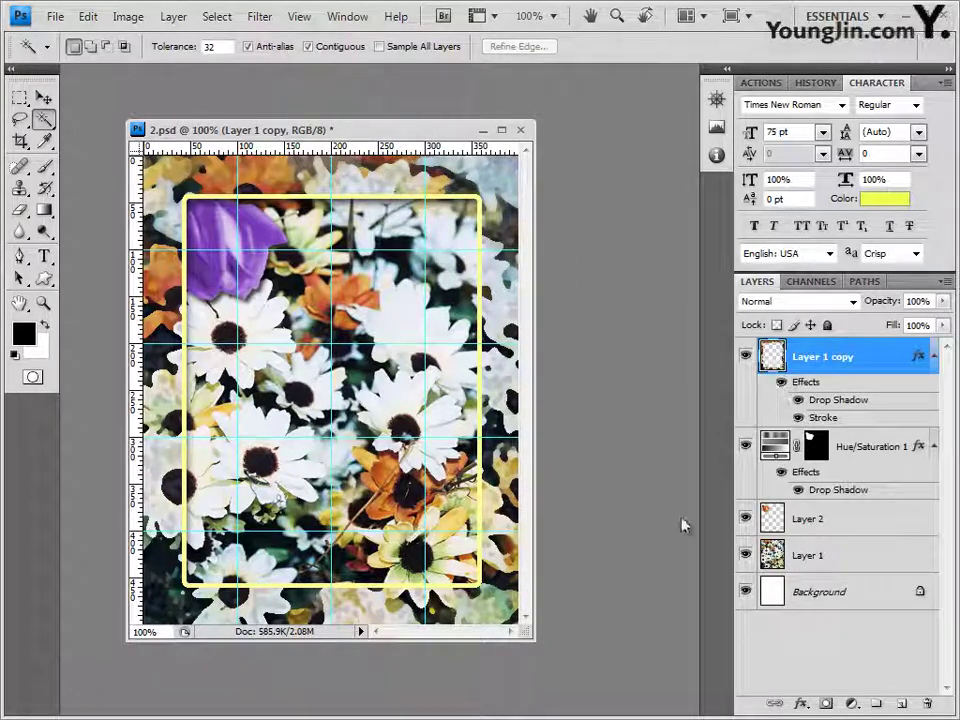
key(ctrl+v)
click(50, 100)
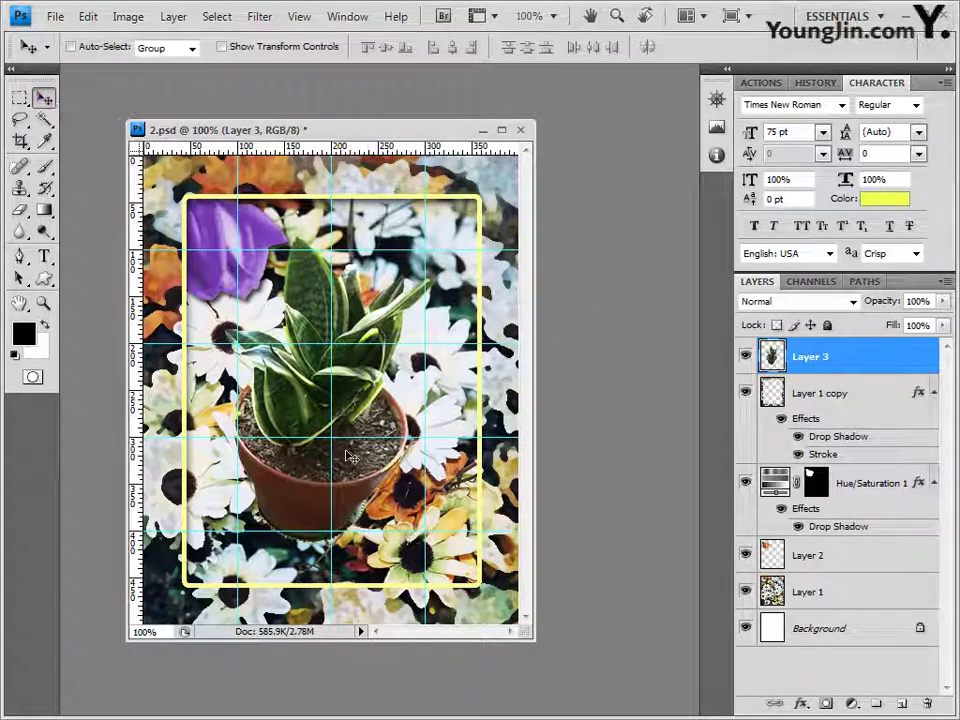
drag(360, 462, 462, 546)
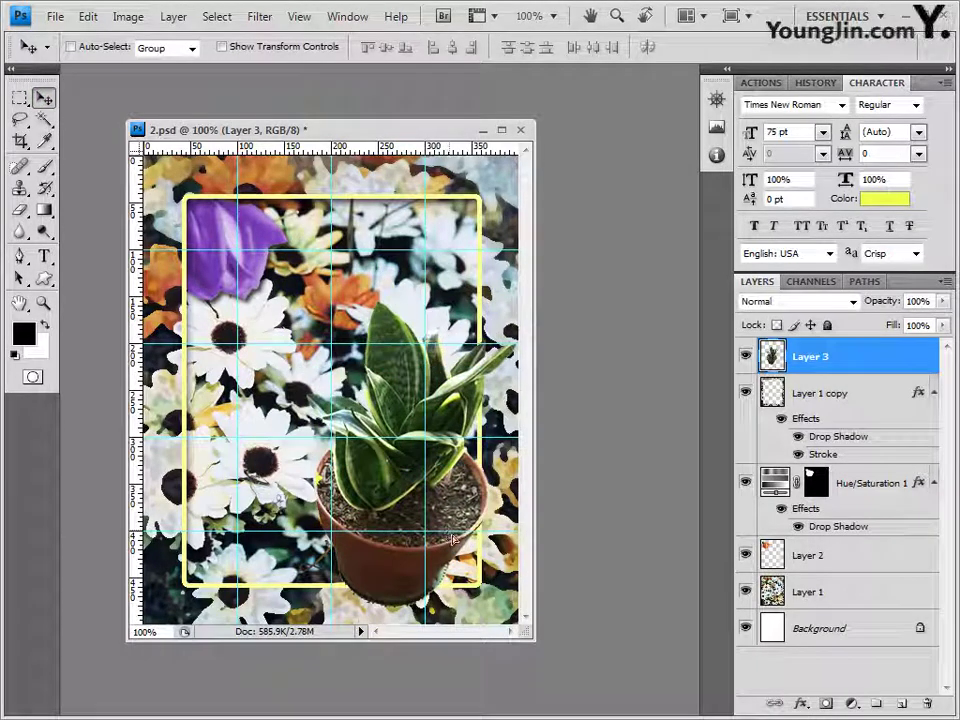
Free-transform the plant on Layer 3 to about 79% width and 82% height at the canvas's lower right.
key(ctrl+t)
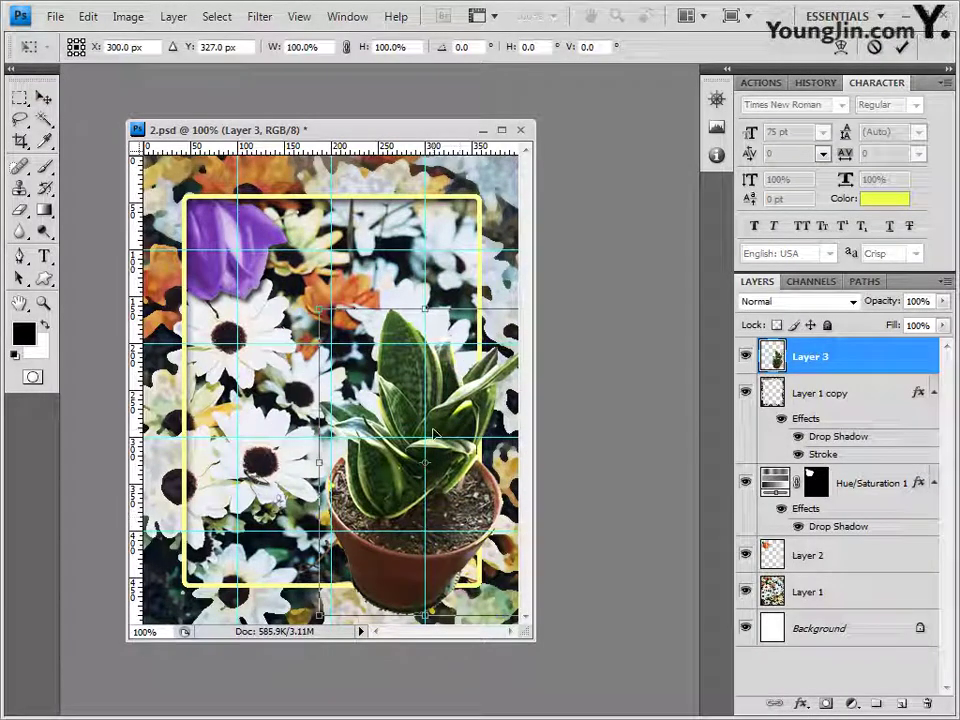
drag(316, 313, 349, 375)
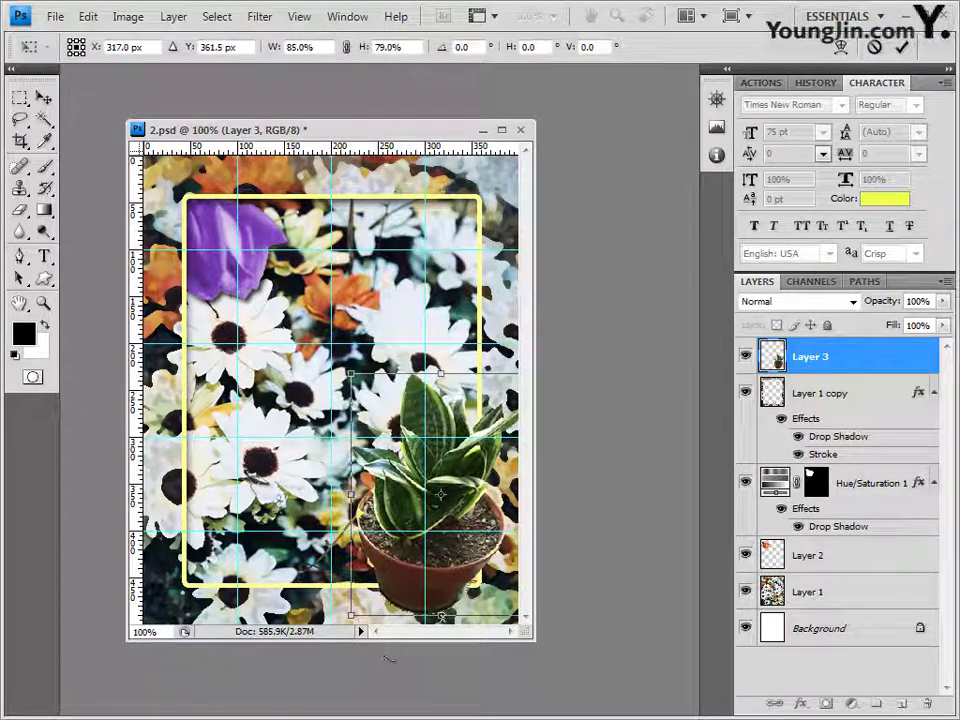
drag(441, 616, 452, 626)
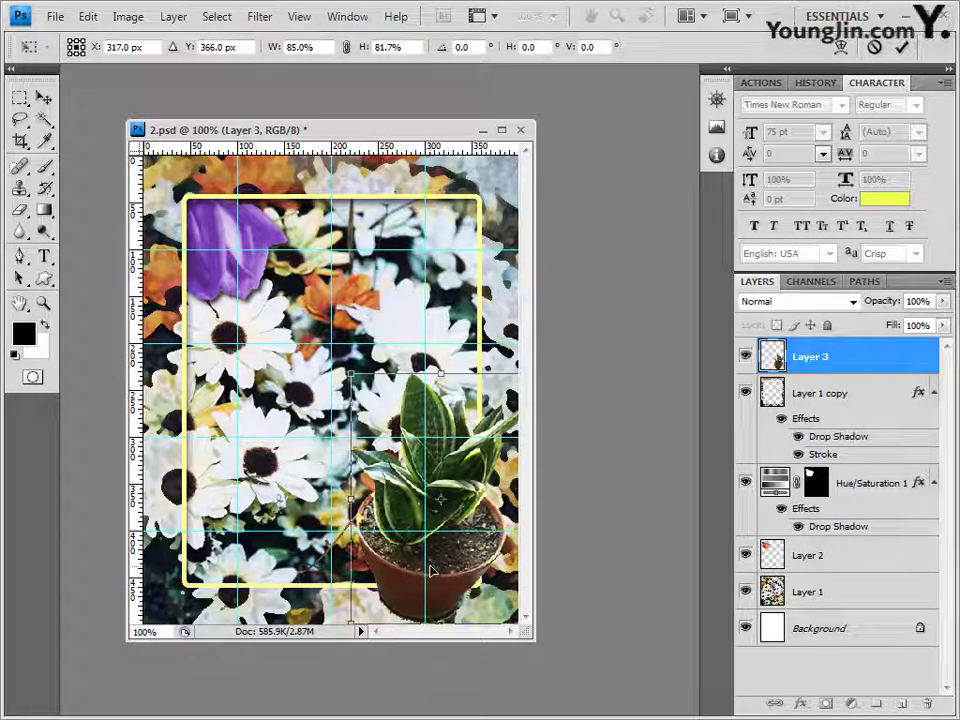
drag(401, 508, 343, 498)
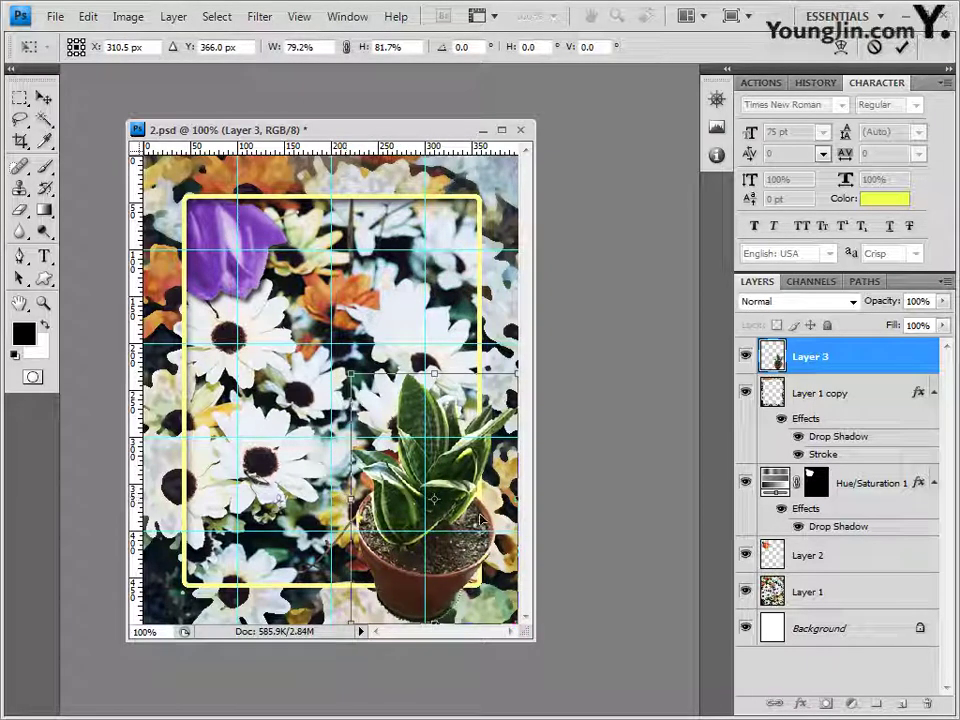
key(Return)
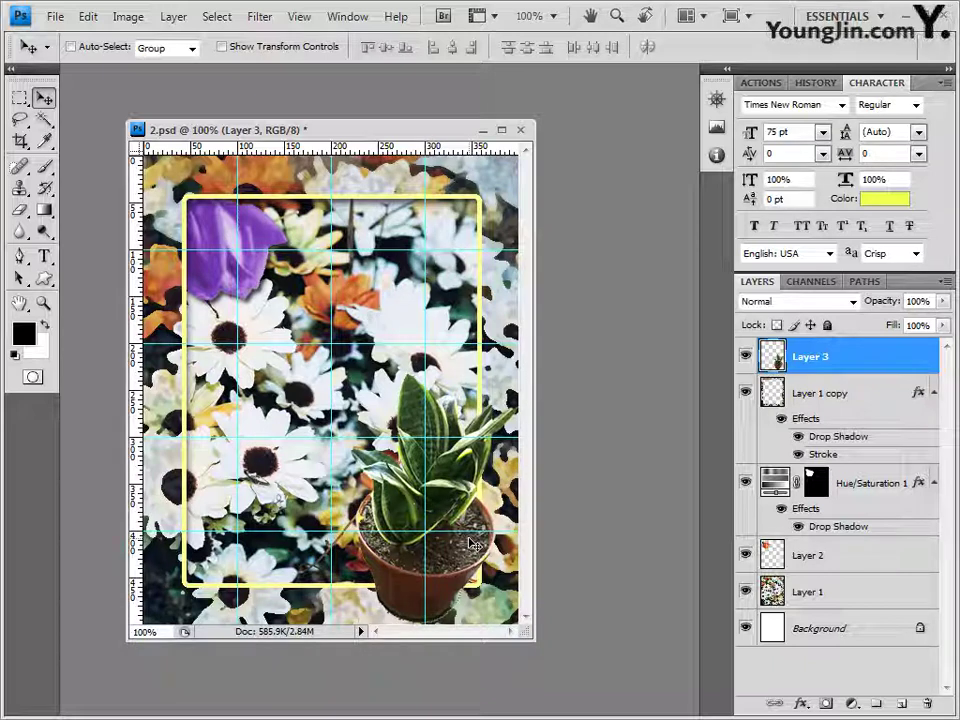
Add an Outer Glow to the plant on Layer 3 with Screen mode, 75% opacity and 5 px size.
click(801, 703)
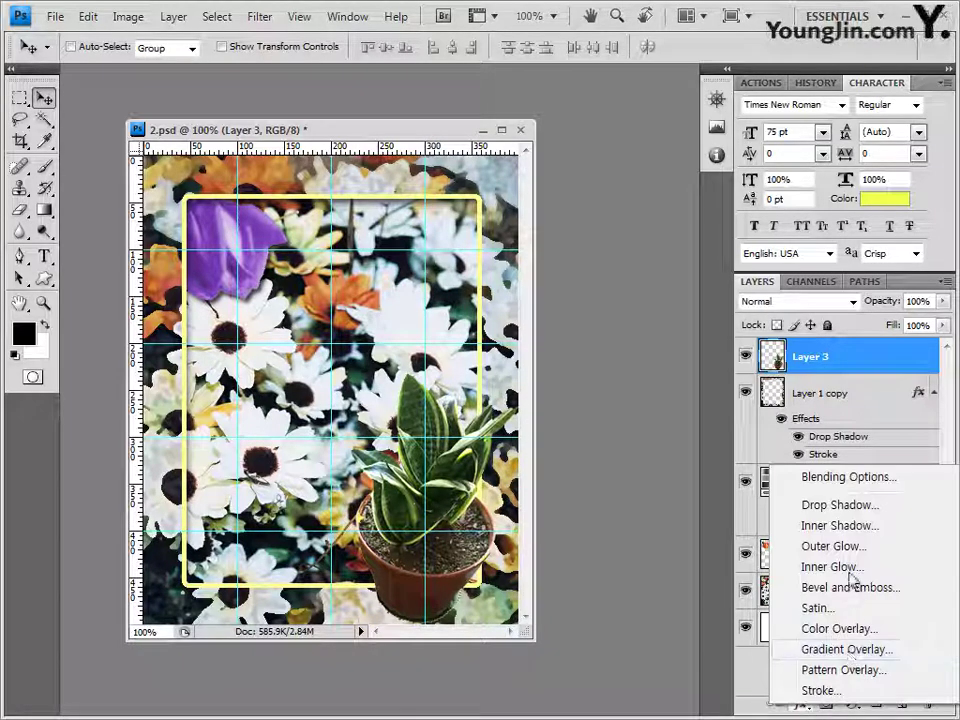
click(789, 548)
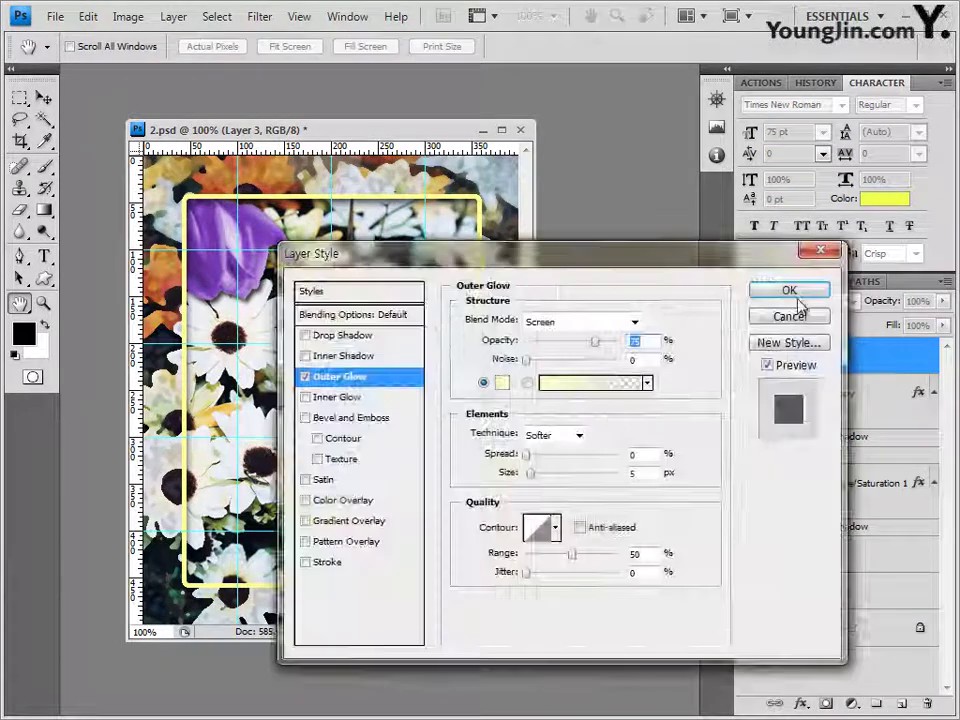
click(797, 298)
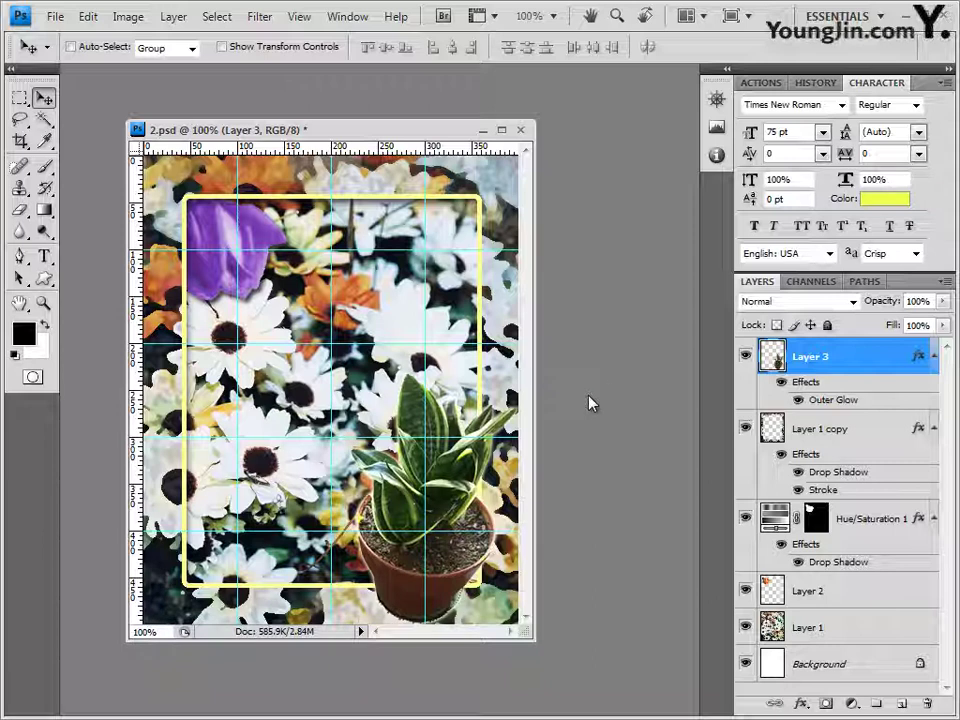
Start a text layer over the daisies at the left of the canvas, using the 돋움 font at 32 pt.
click(44, 256)
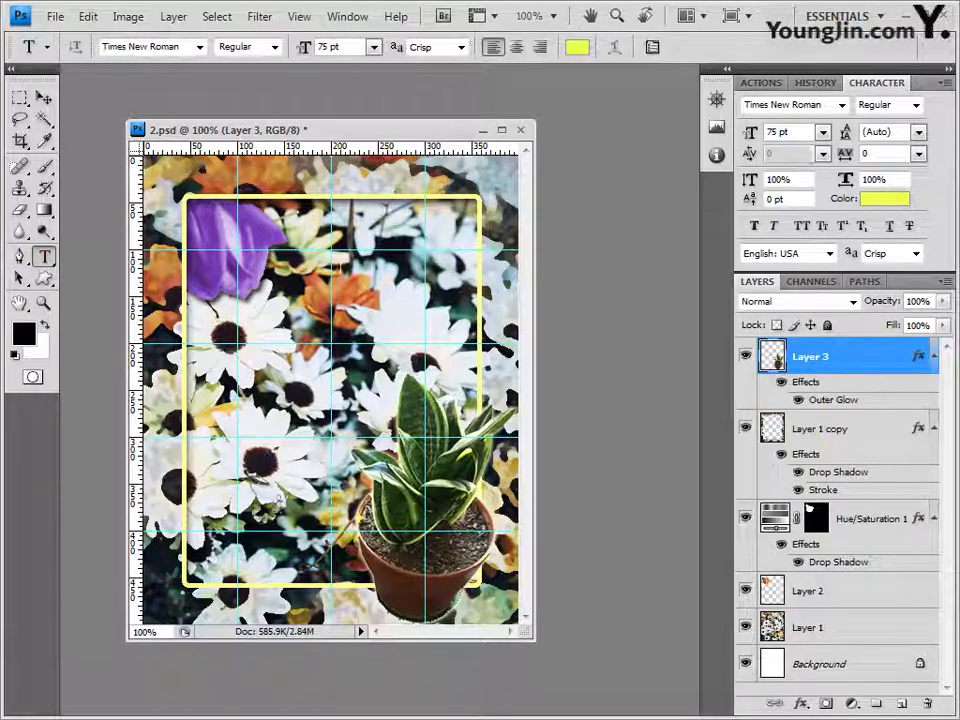
drag(300, 129, 328, 112)
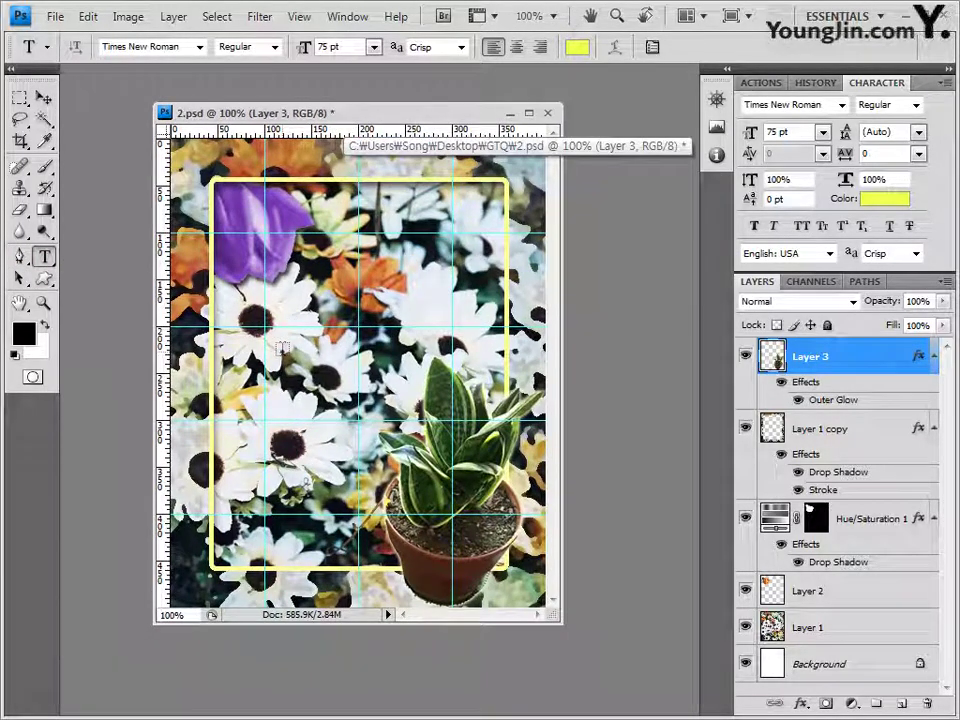
click(283, 348)
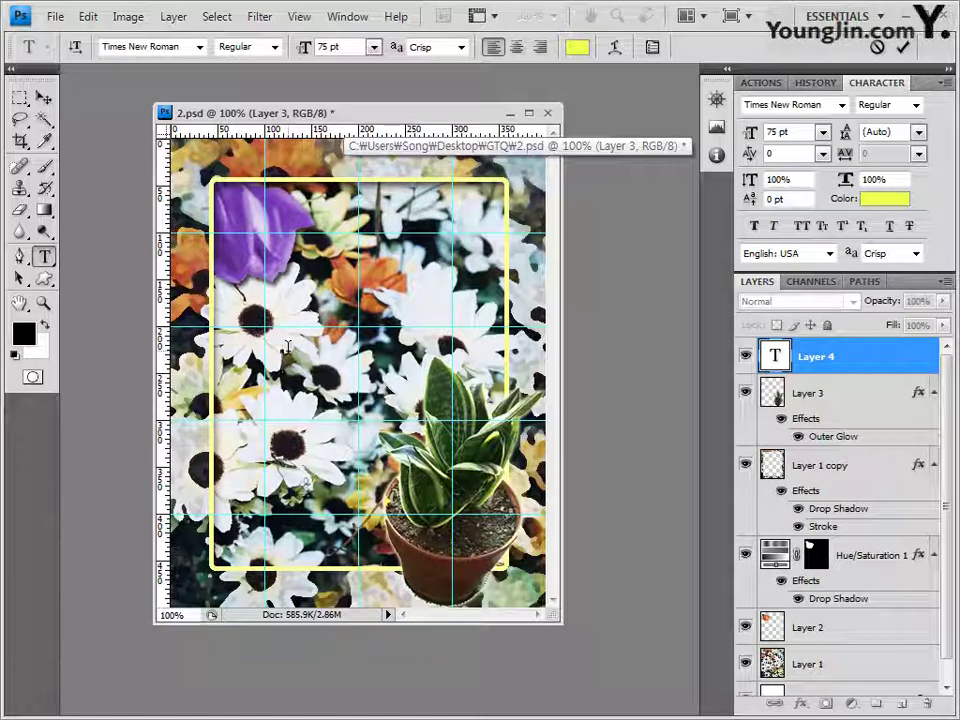
click(200, 47)
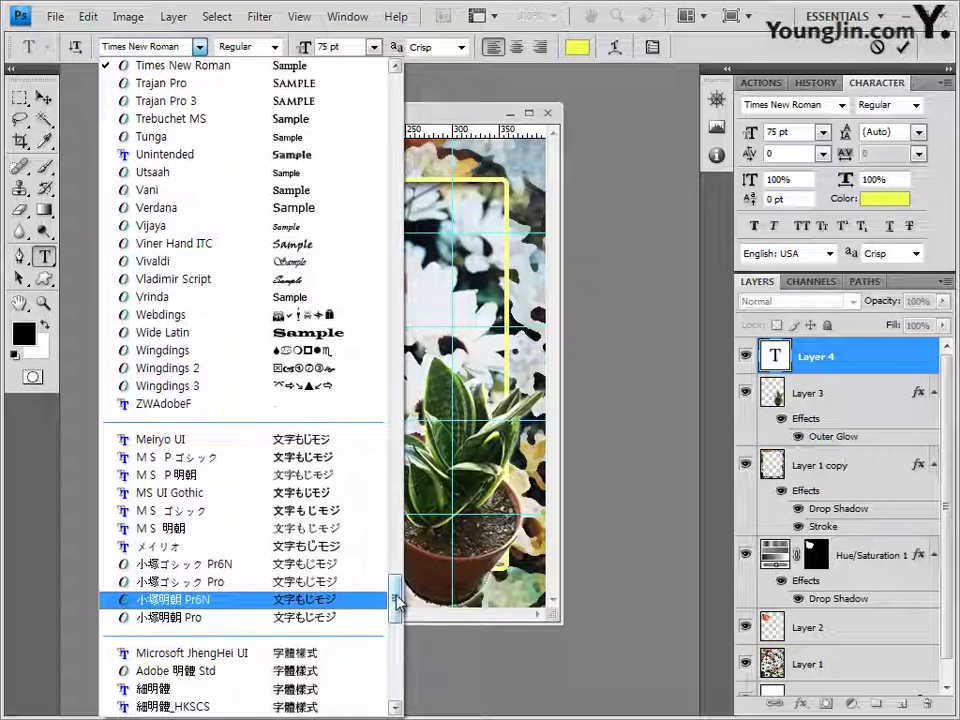
drag(398, 600, 381, 180)
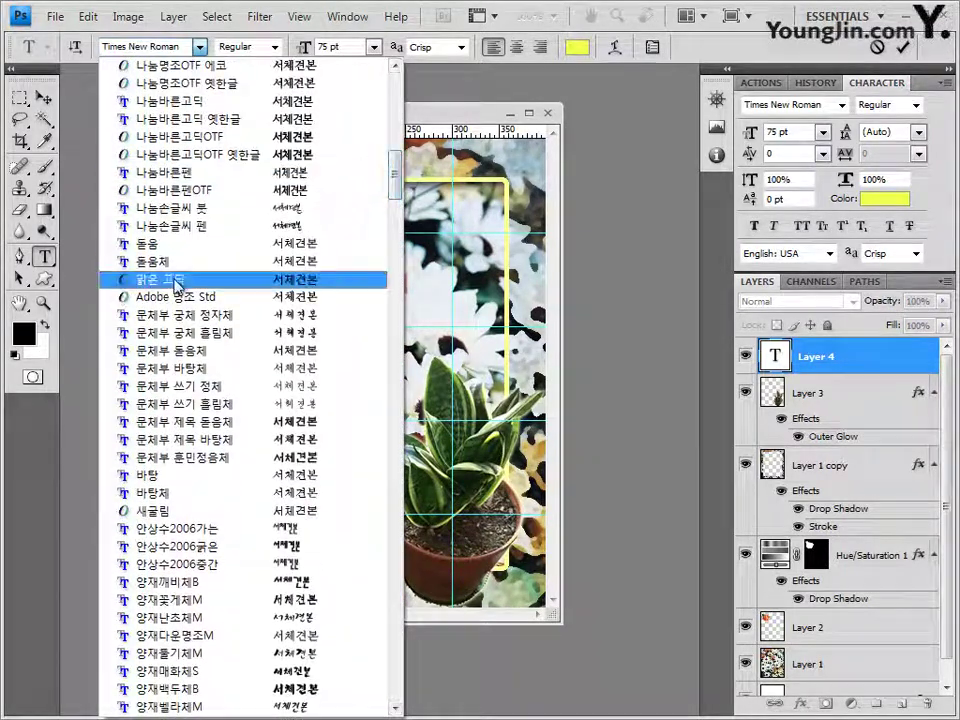
click(175, 243)
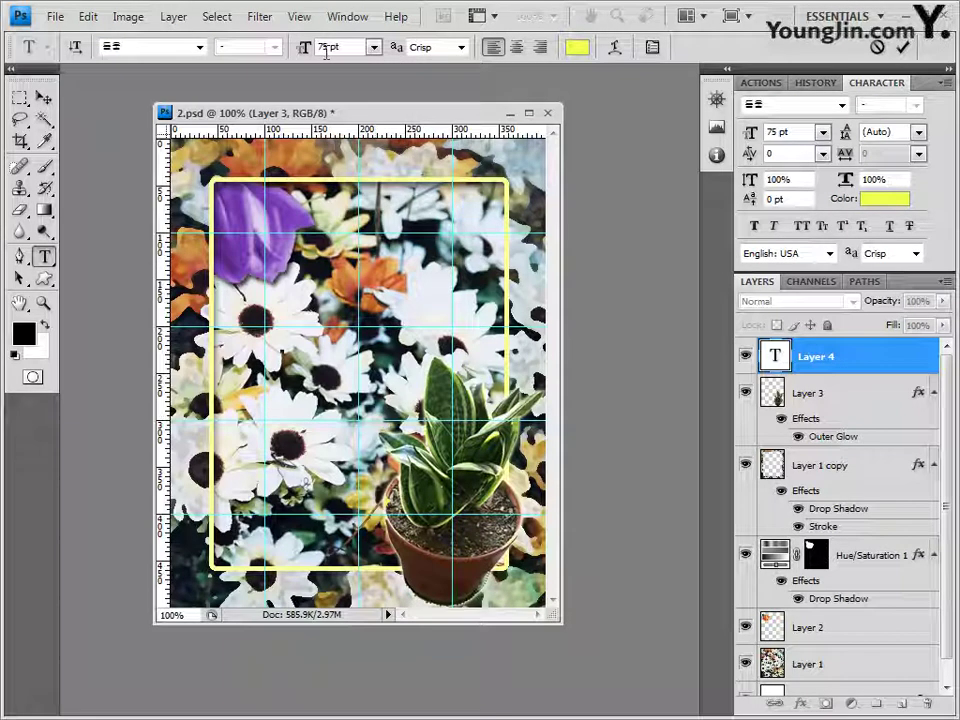
key(Tab)
text(32)
key(Return)
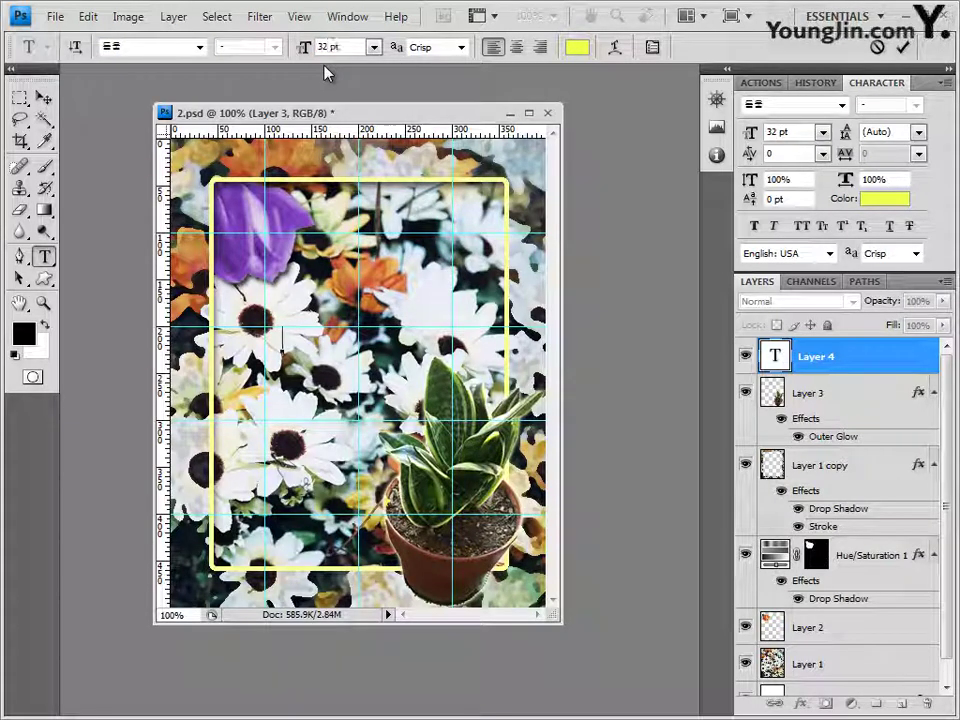
Set the new text layer's color to #ff0099 and center-align the text.
click(577, 47)
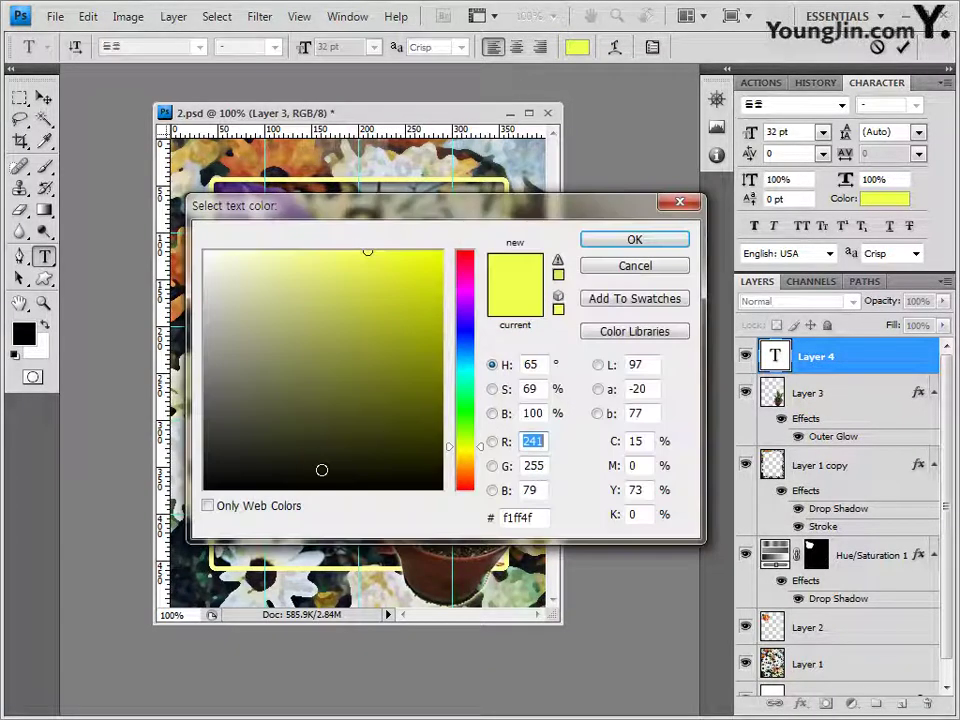
key(Tab)
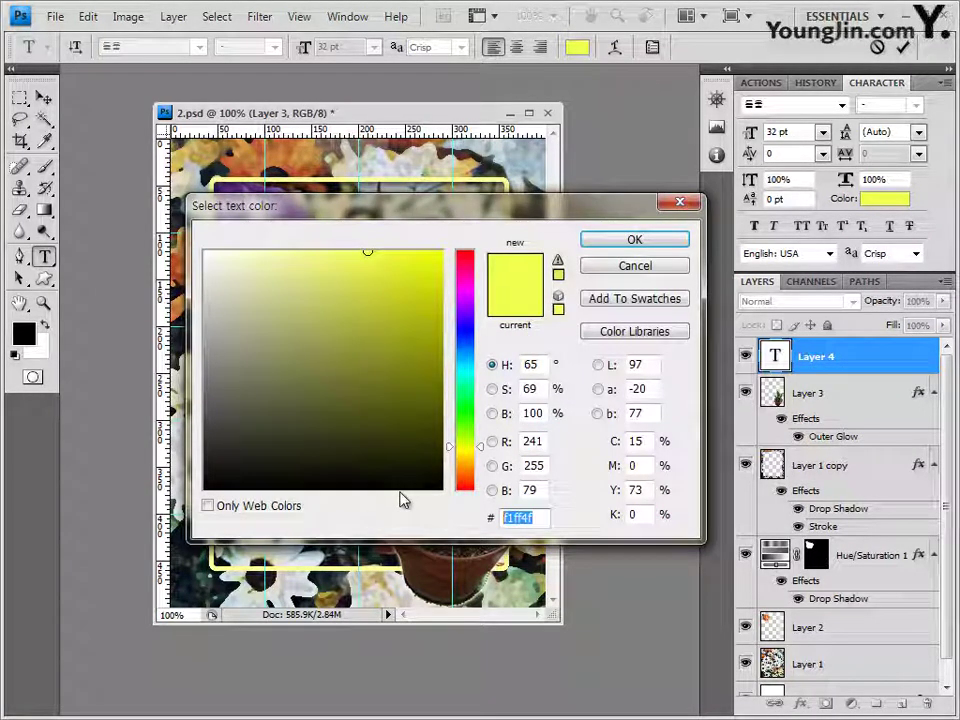
text(f)
key(BackSpace)
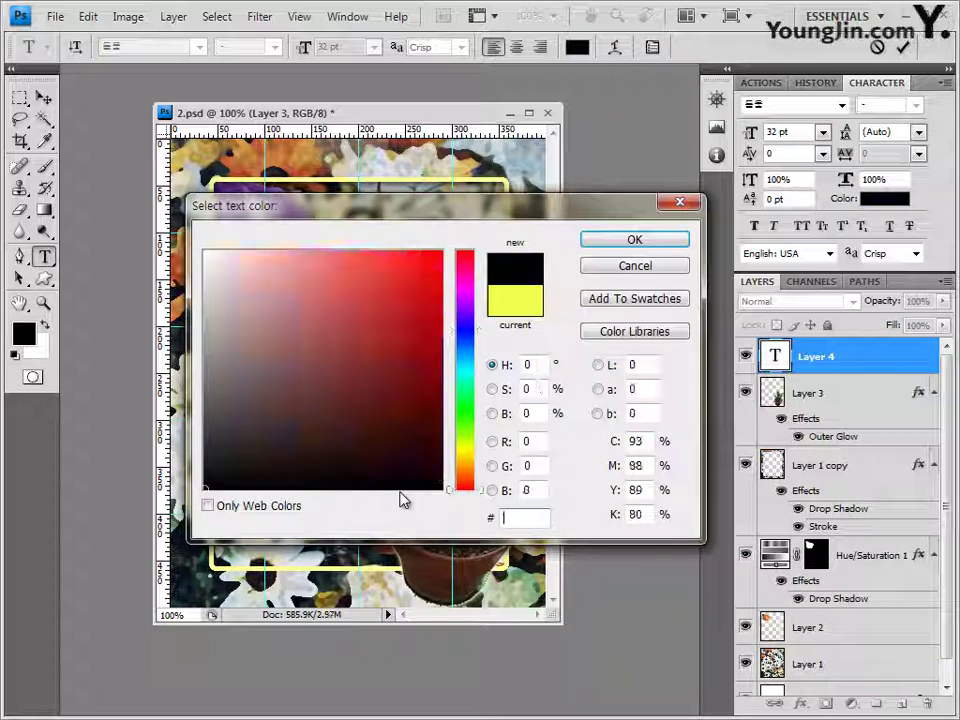
text(ff0099)
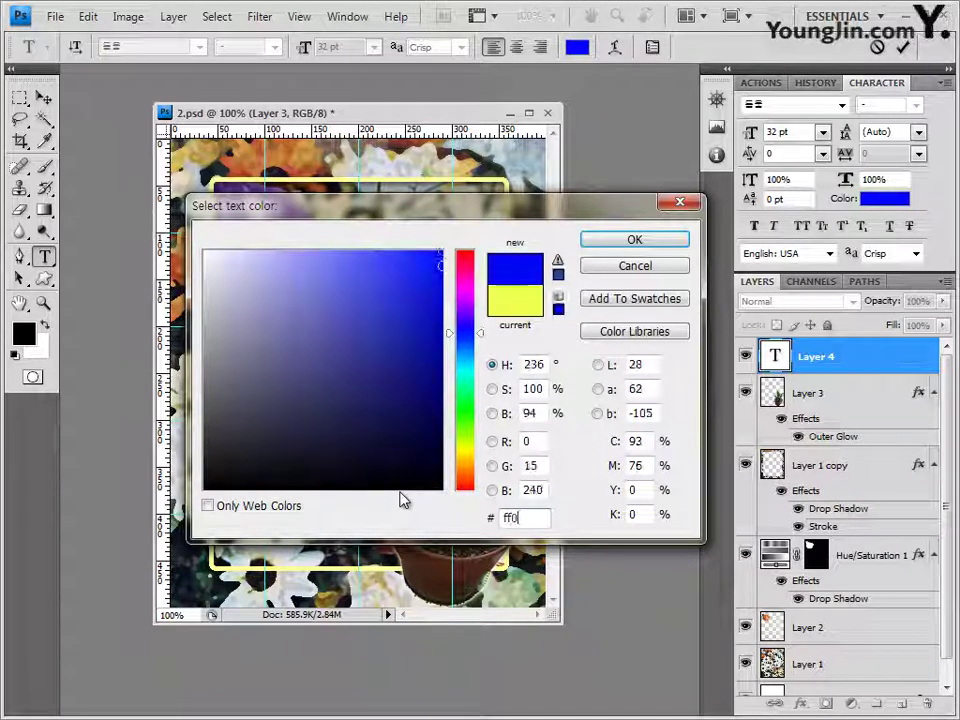
click(655, 243)
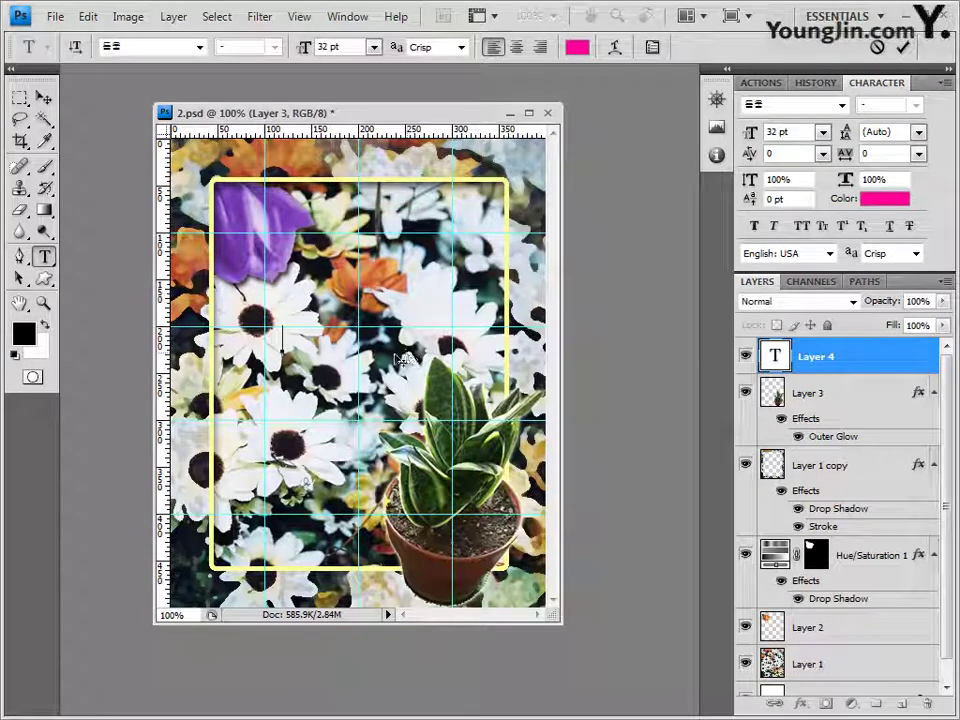
click(524, 49)
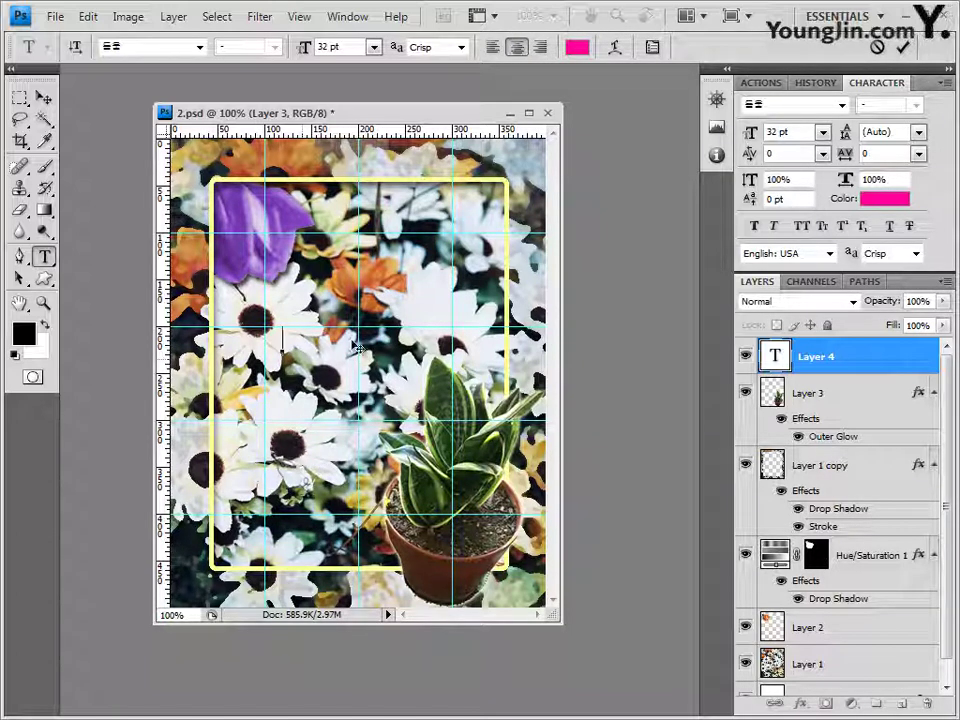
Enter the two-line title "아름다운 / 향기의 식물들" and warp it with a horizontal Arch at +31% bend.
text(아름다운 향기의 식물들)
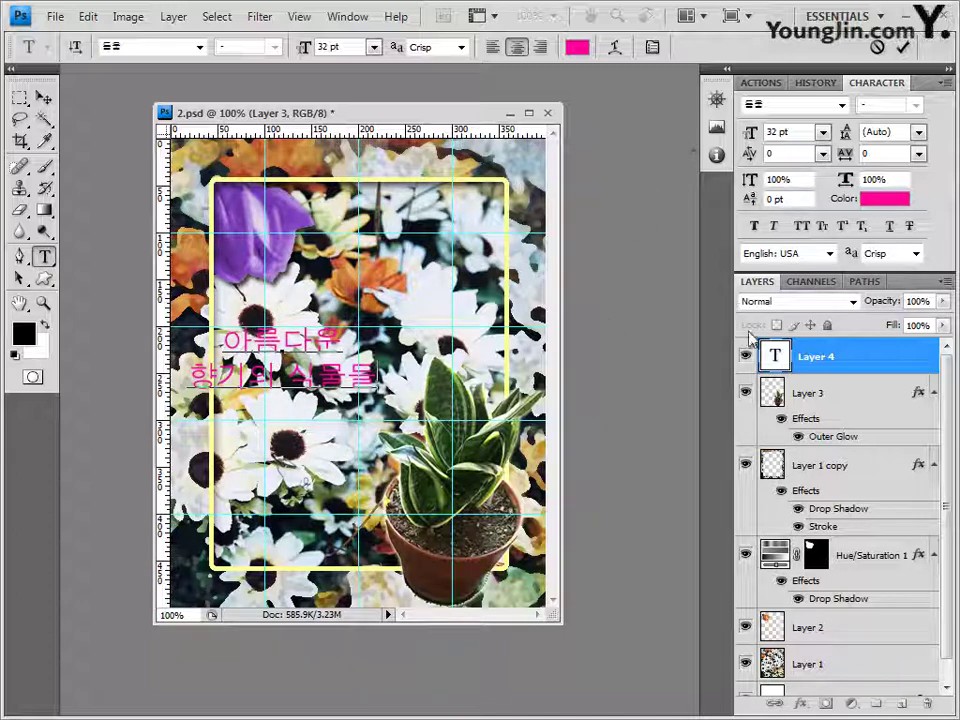
click(617, 47)
drag(716, 296, 645, 273)
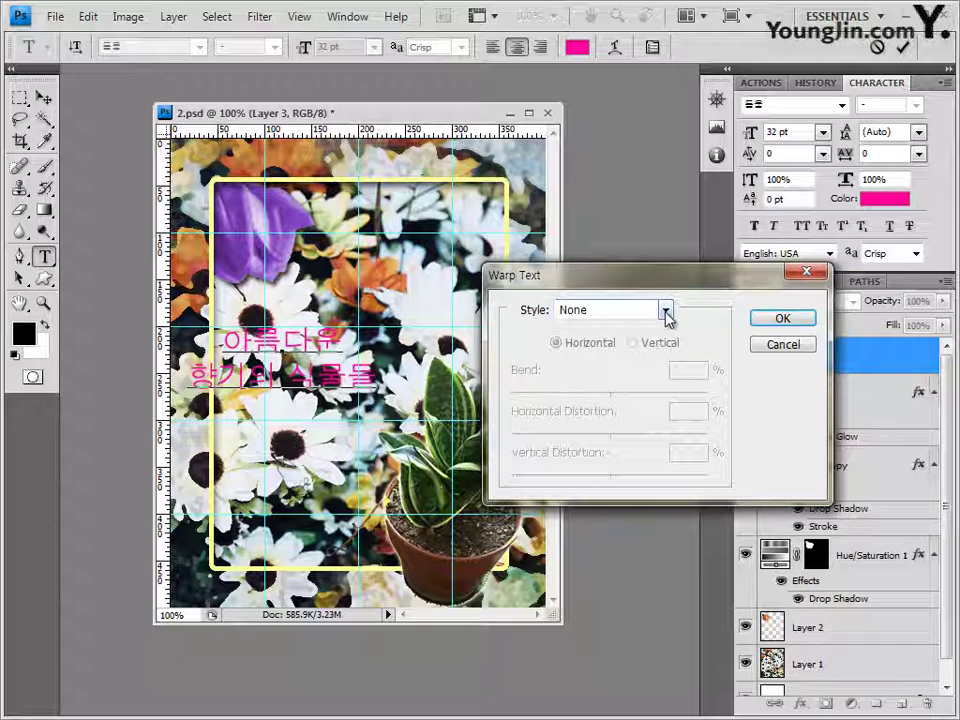
click(666, 311)
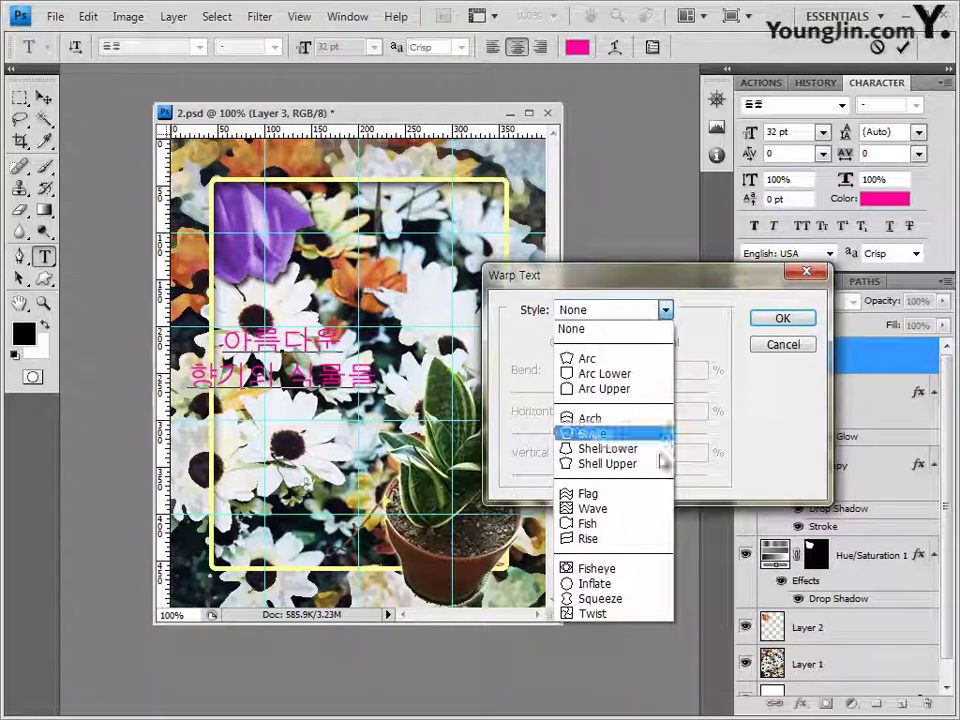
click(635, 421)
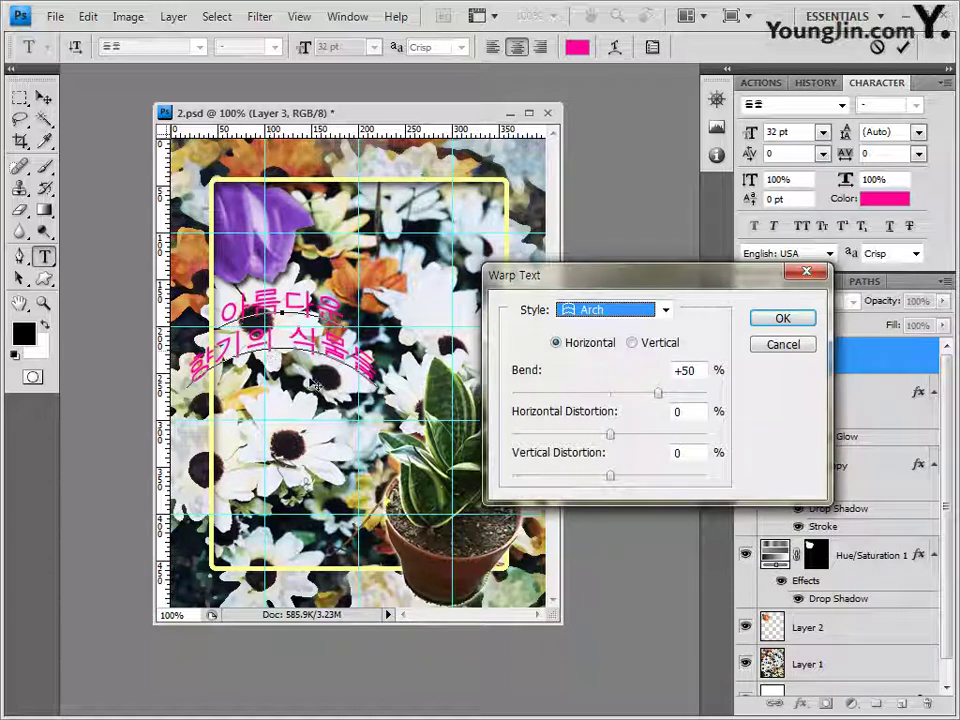
drag(659, 400, 639, 394)
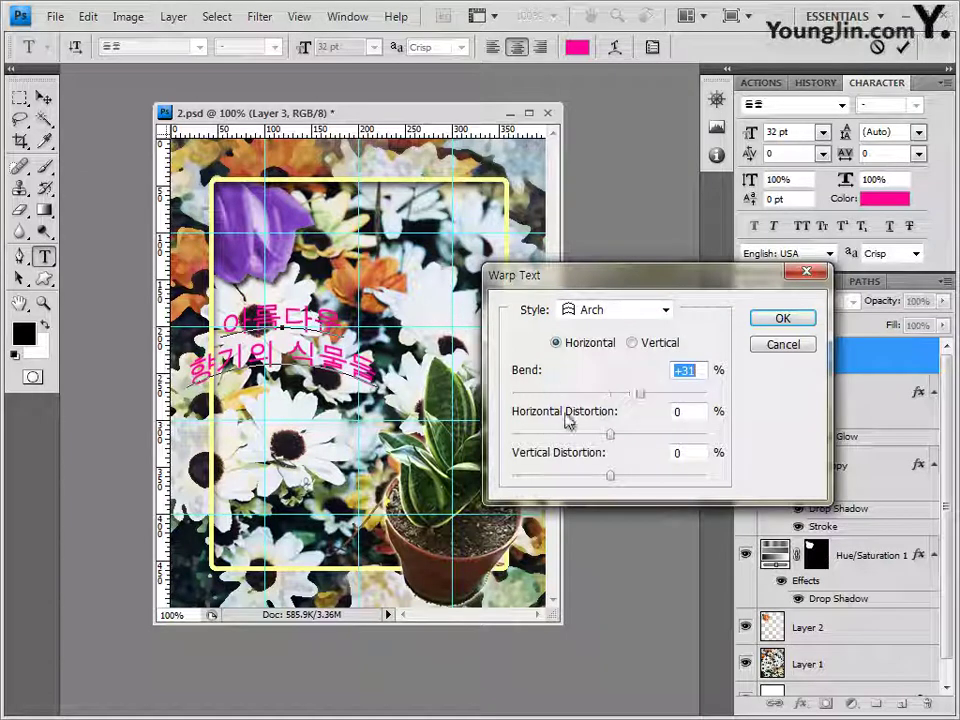
click(783, 320)
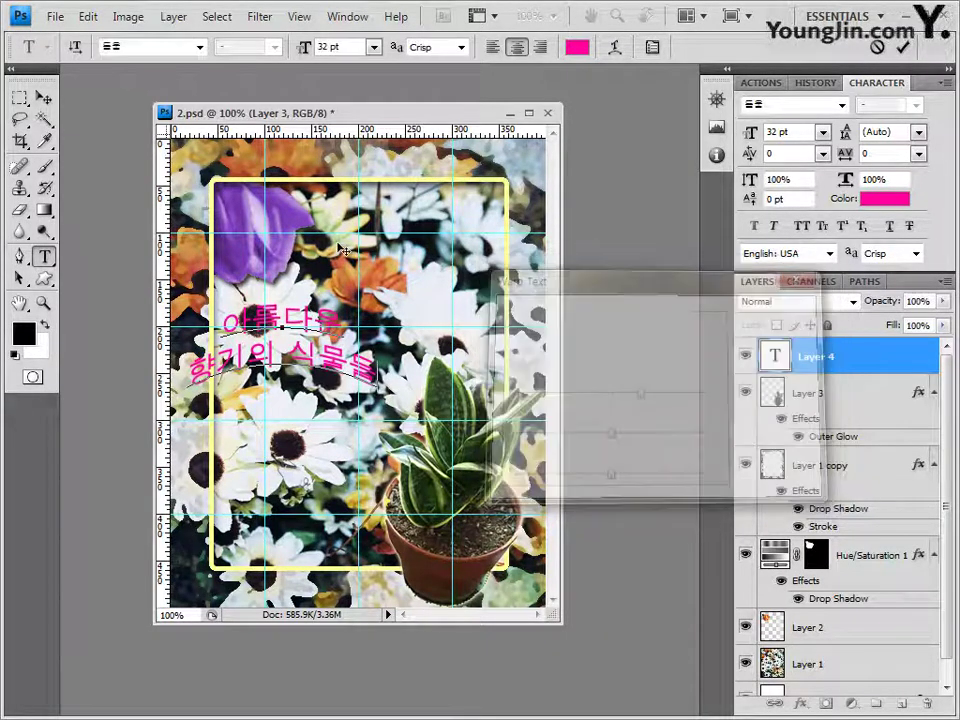
click(873, 357)
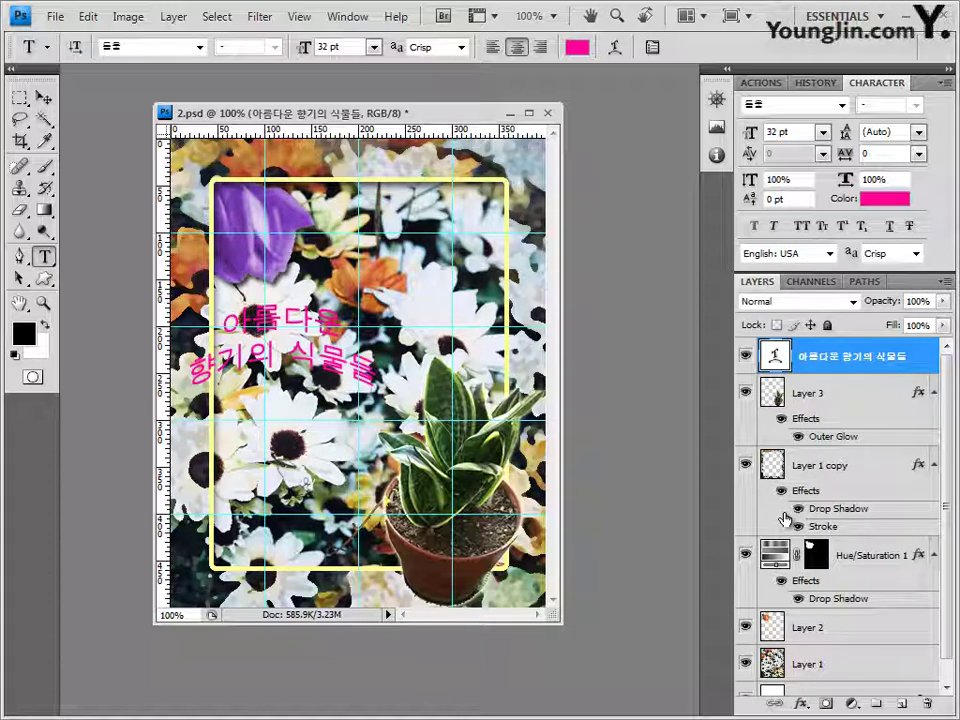
Add a 2 px outside Stroke in white (#ffffff) to the title text layer.
click(806, 706)
click(800, 688)
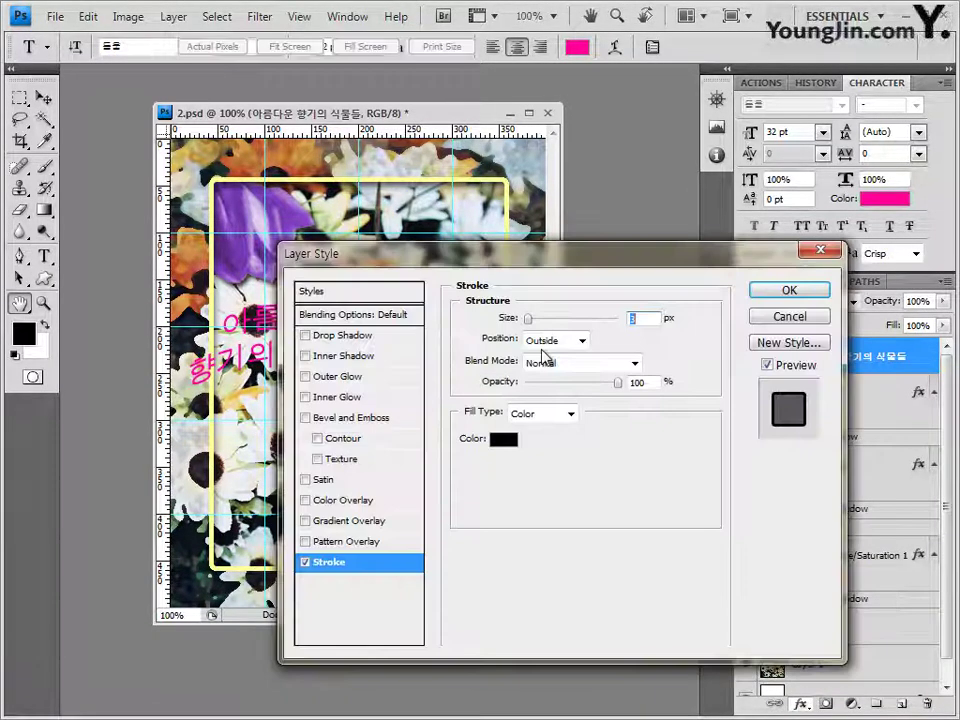
text(5)
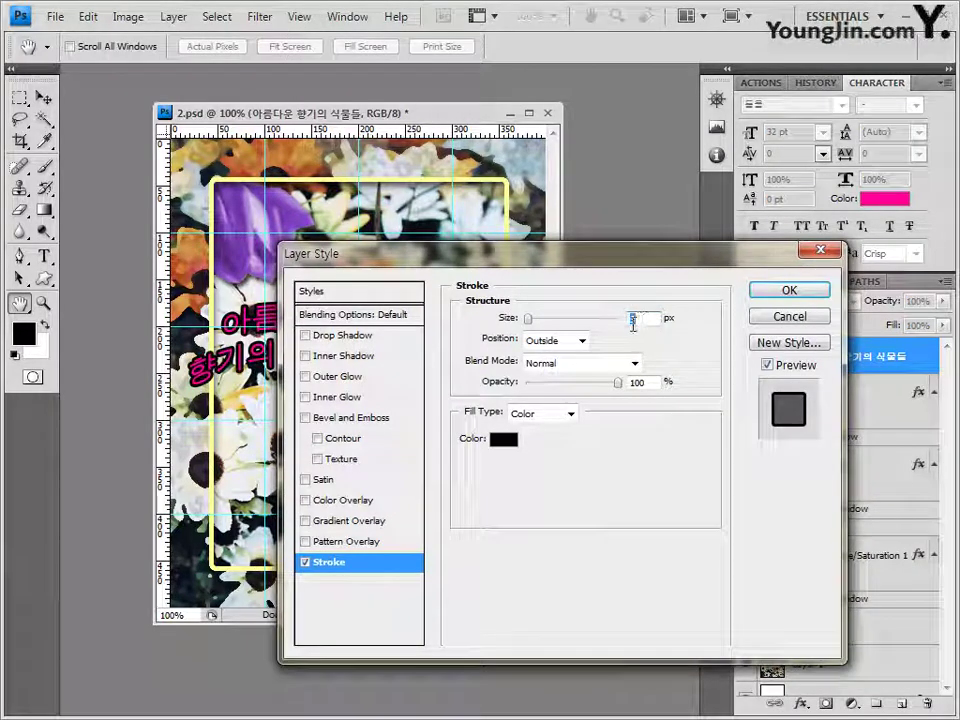
text(2)
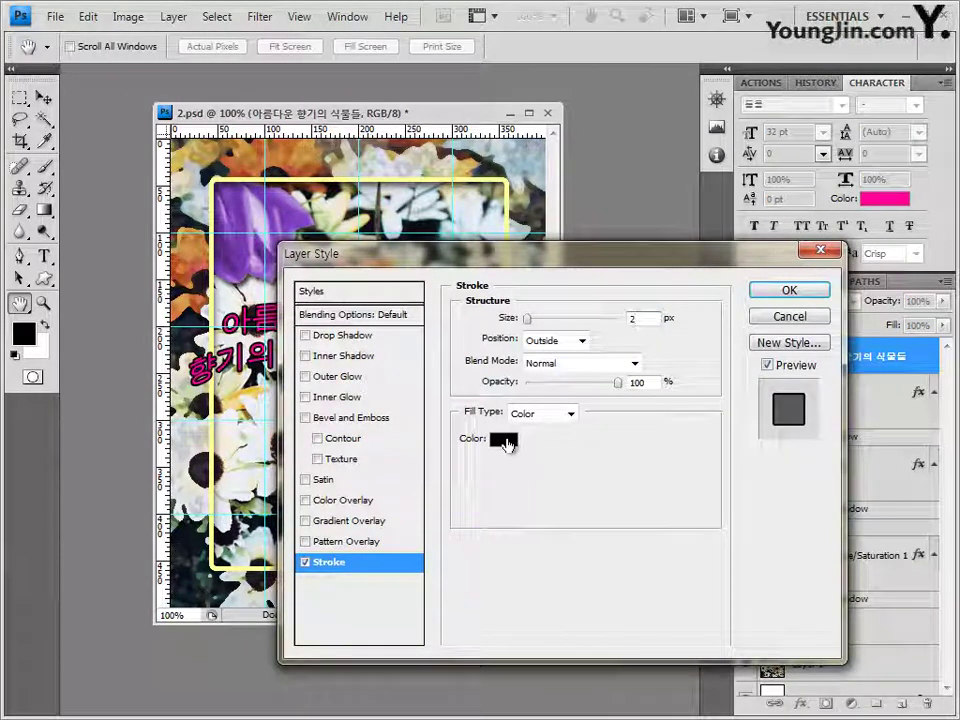
click(505, 440)
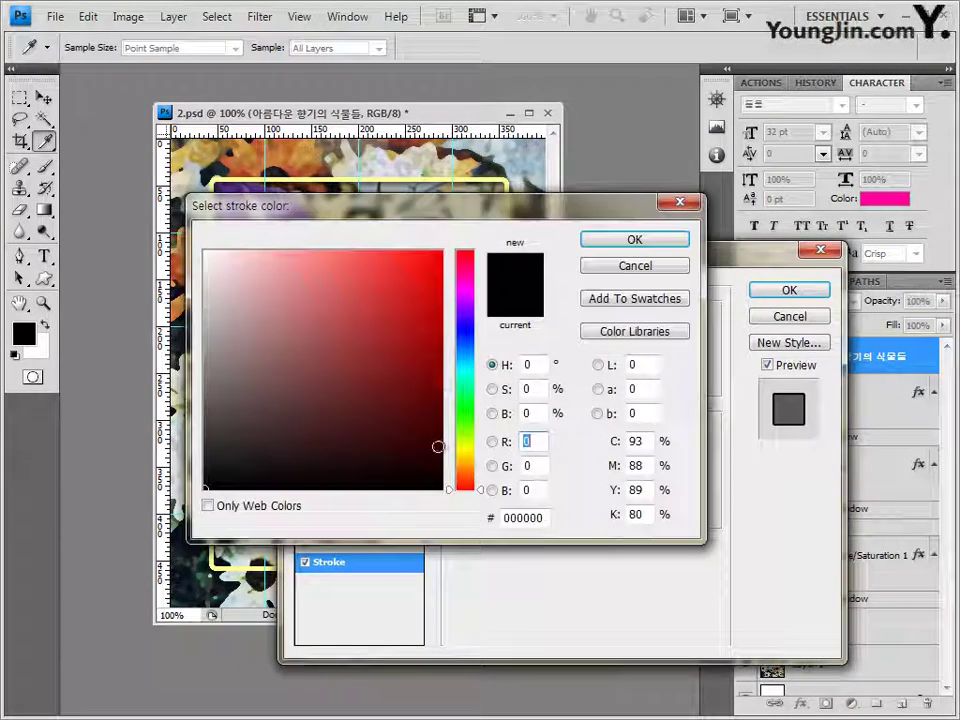
double_click(546, 518)
text(ffffff)
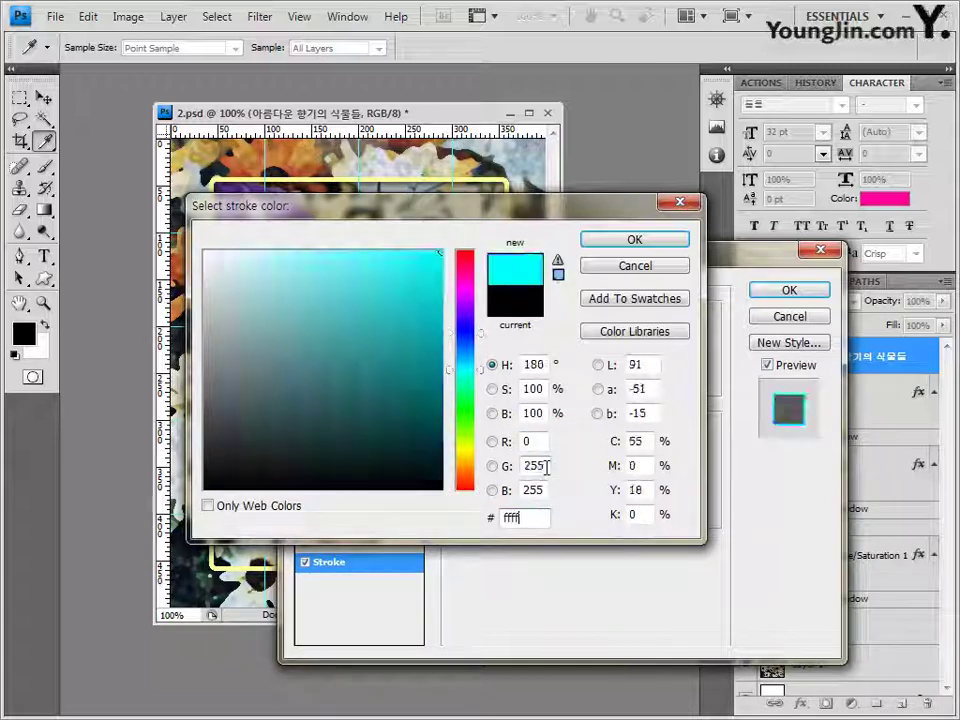
click(642, 244)
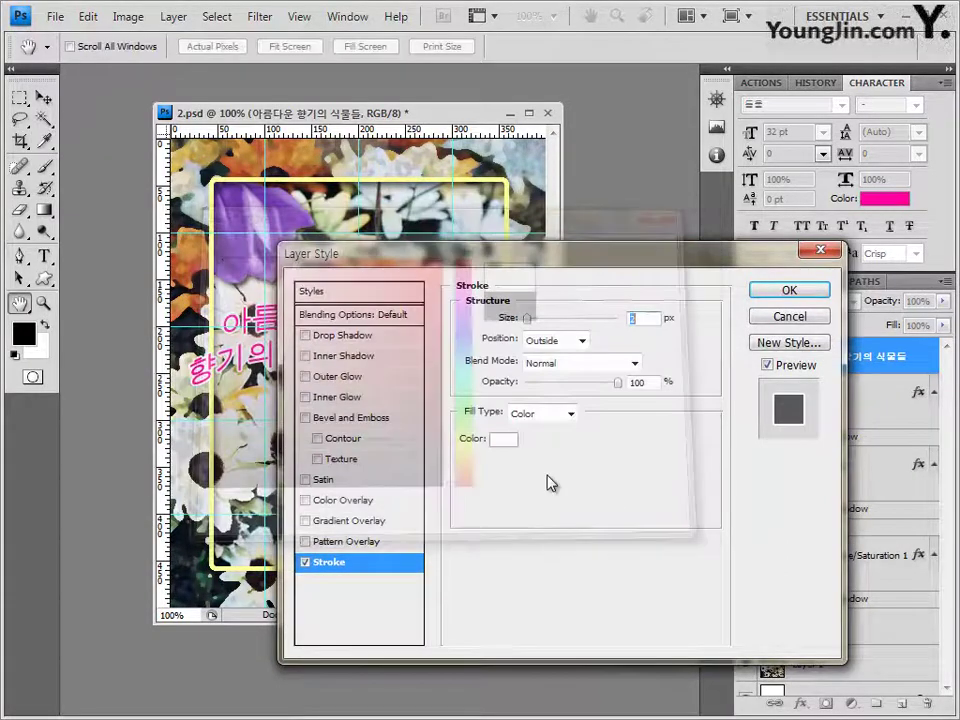
click(790, 290)
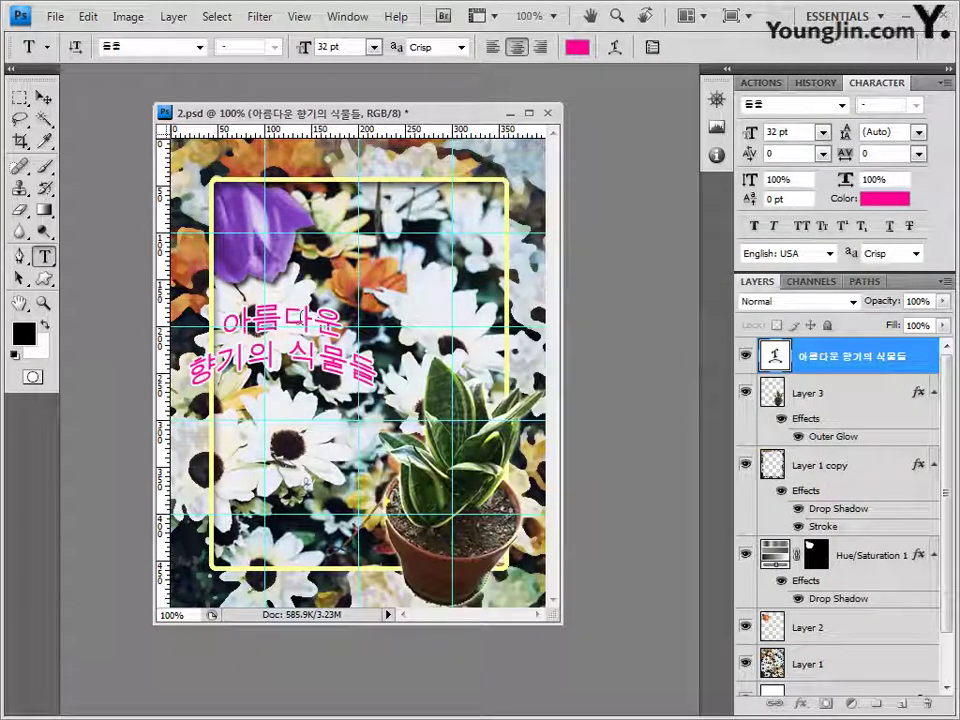
Move the title to the horizontal center of the canvas, just above the plant, and save 2.psd with maximum compatibility.
click(44, 101)
drag(317, 363, 386, 333)
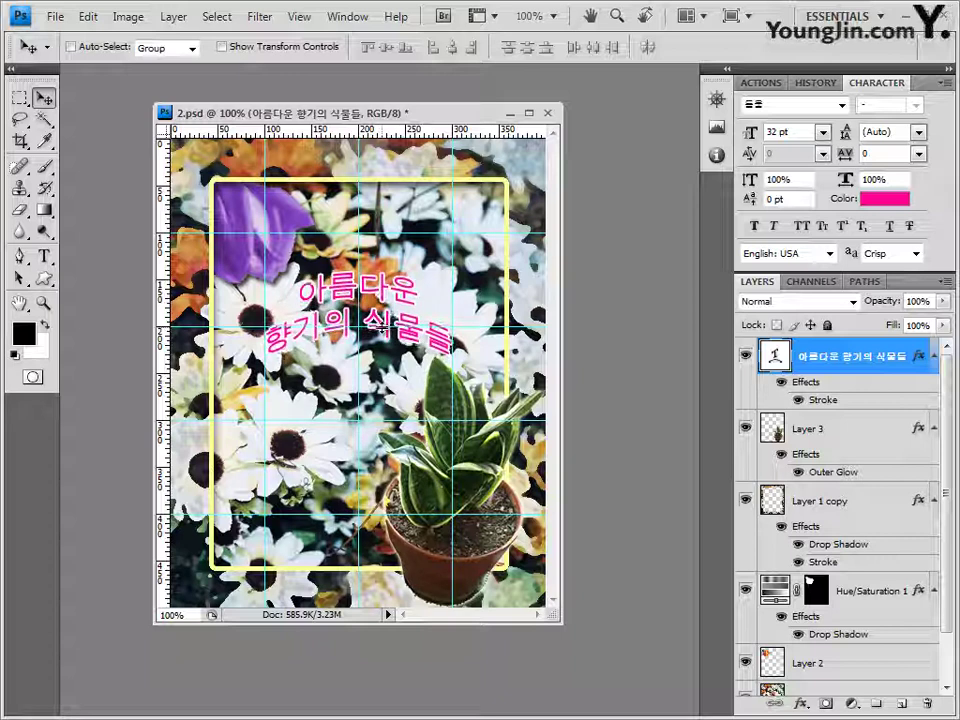
click(60, 17)
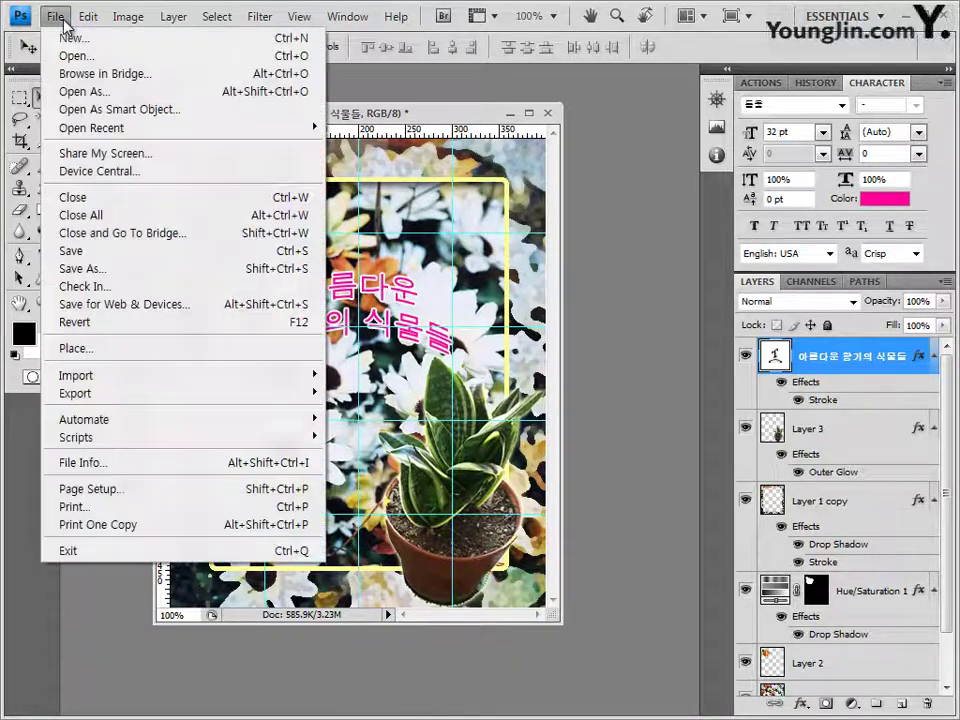
click(80, 251)
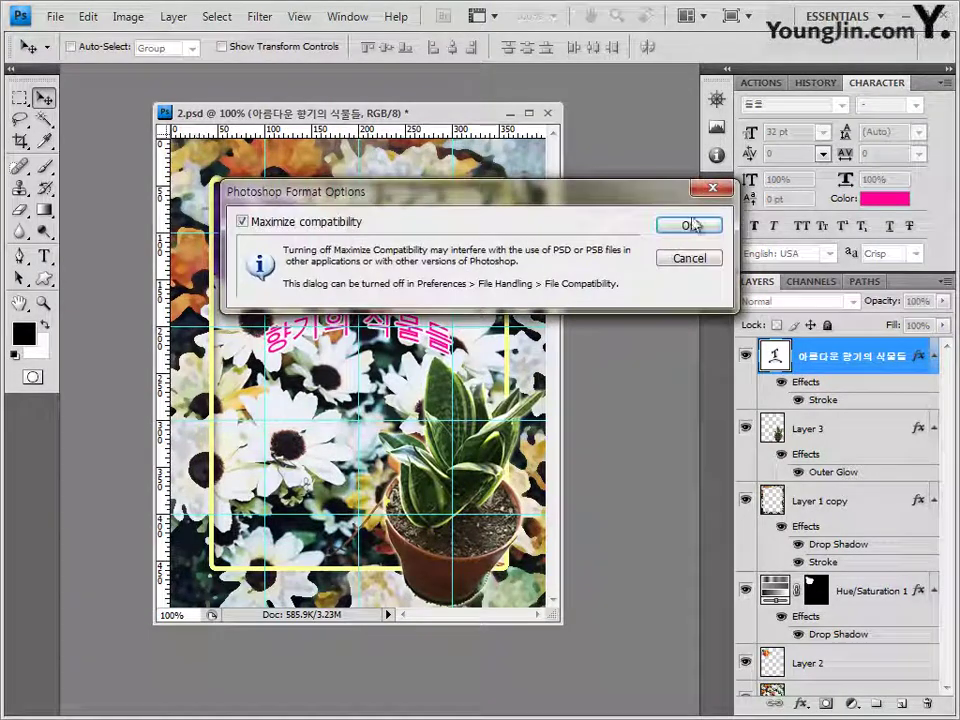
click(692, 226)
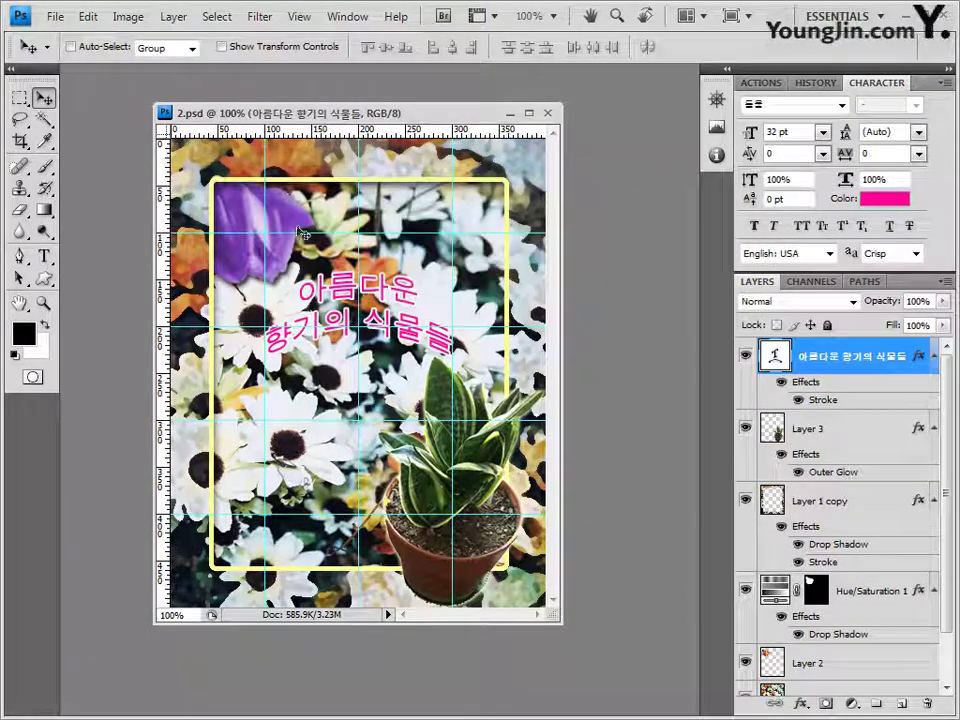
Clear all guides and save a quality 9 JPEG copy in the GTQ folder, named with the examinee's number and name plus "-2".
click(302, 17)
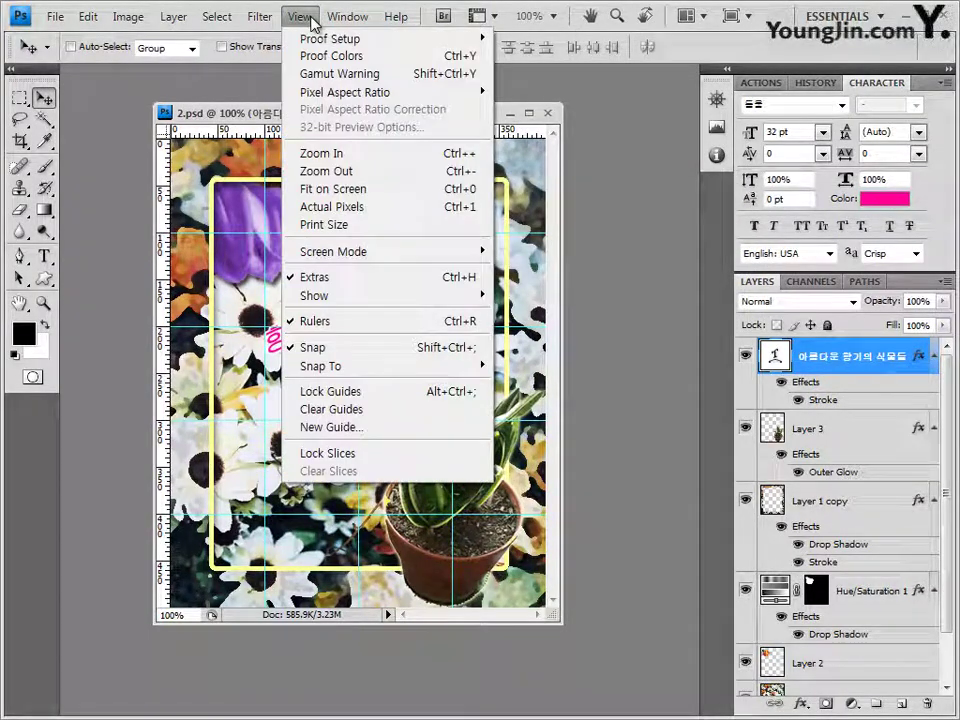
click(340, 412)
click(55, 17)
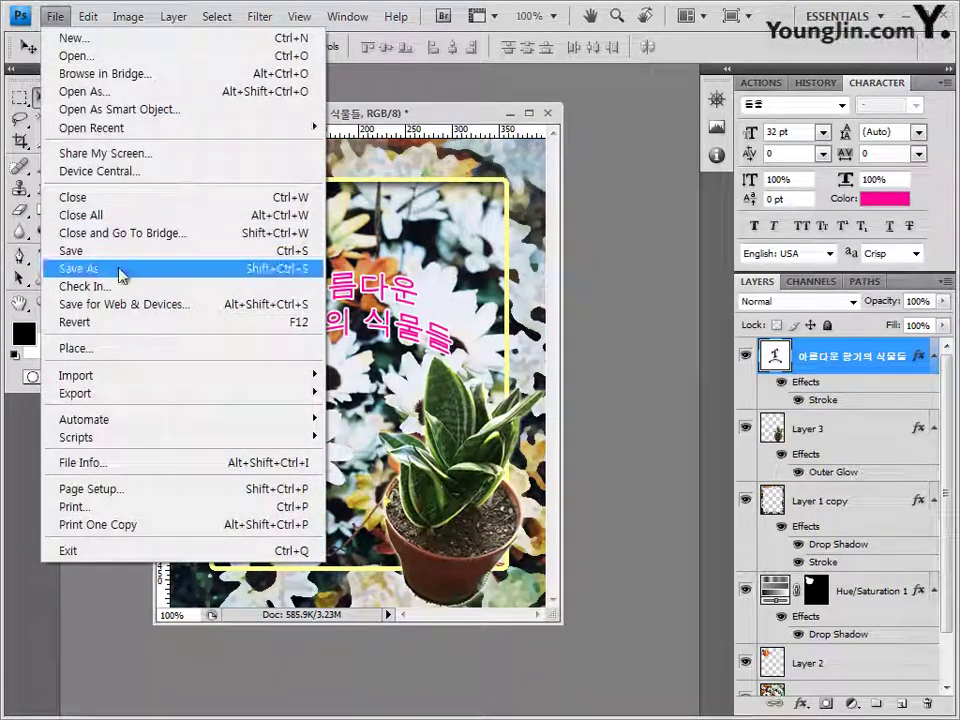
click(120, 270)
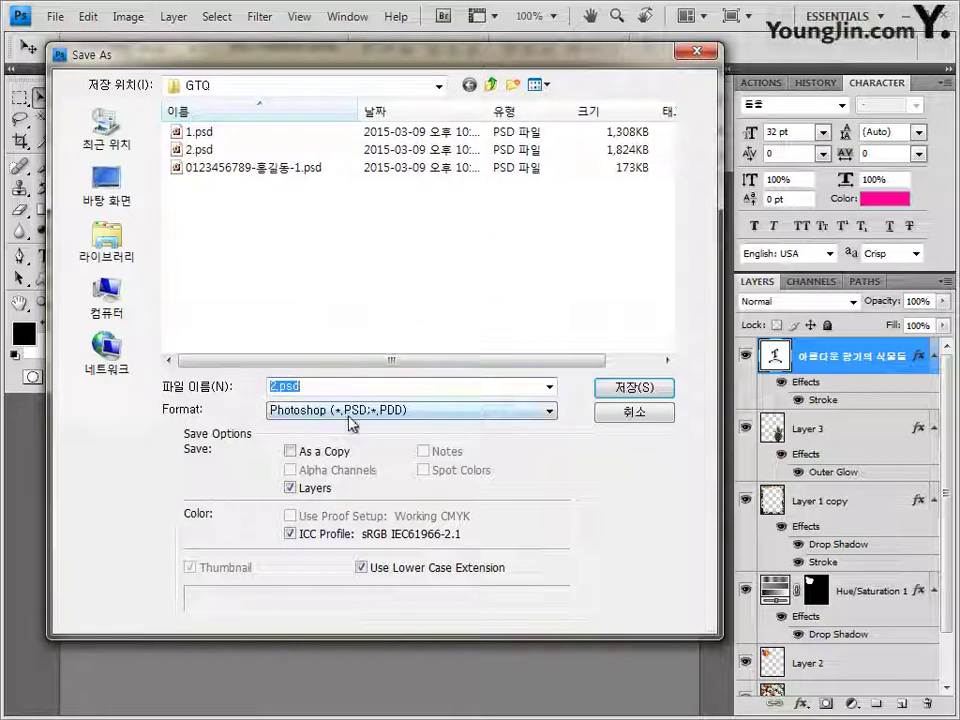
click(346, 411)
click(325, 515)
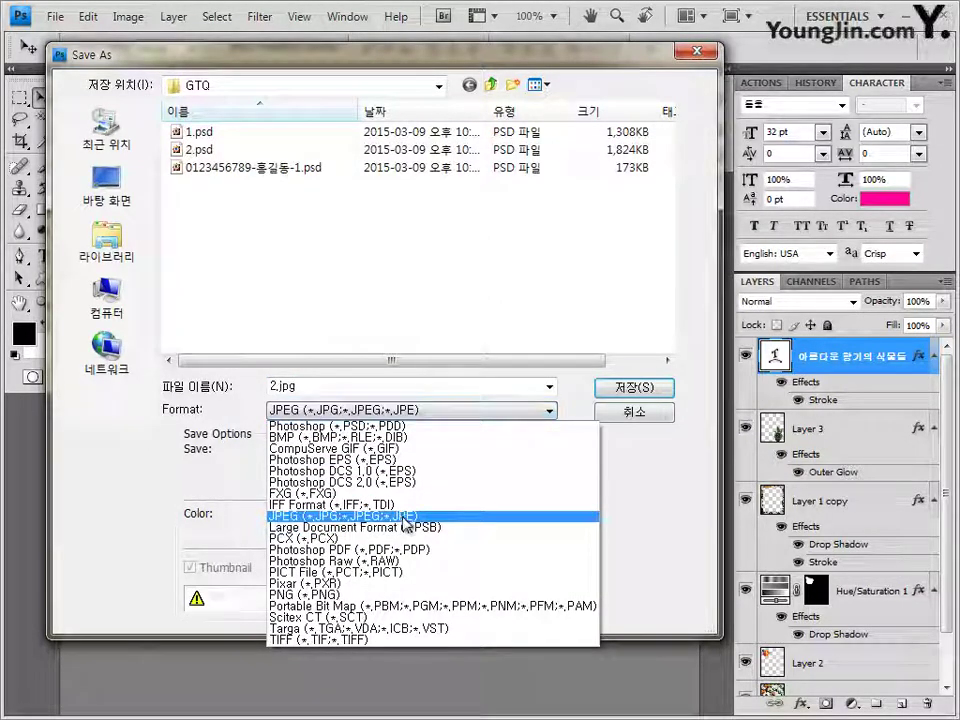
click(260, 131)
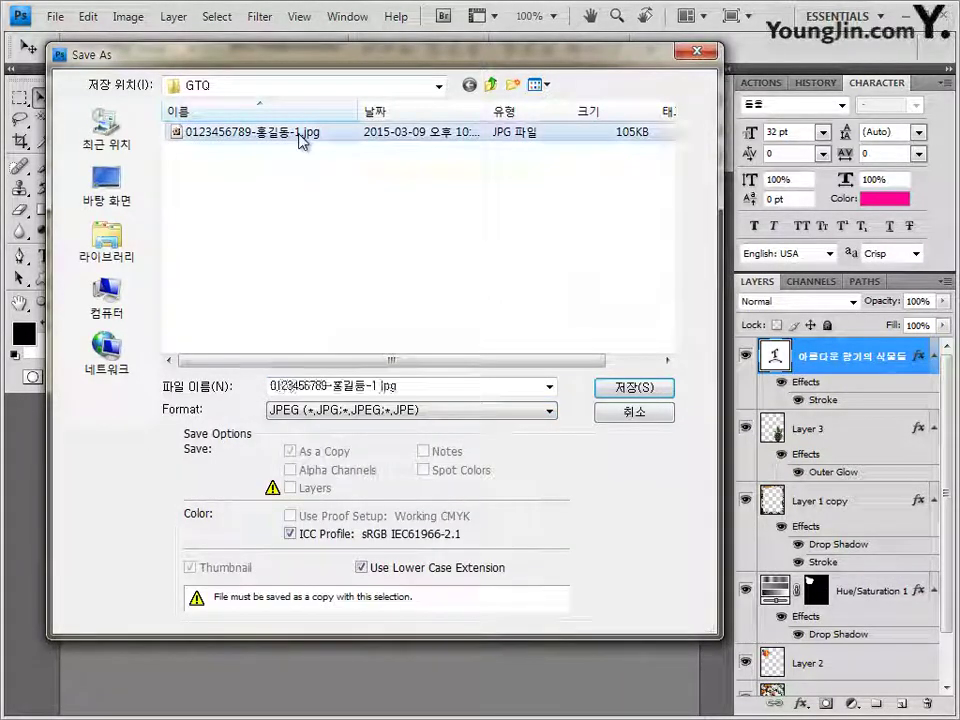
double_click(376, 390)
click(373, 386)
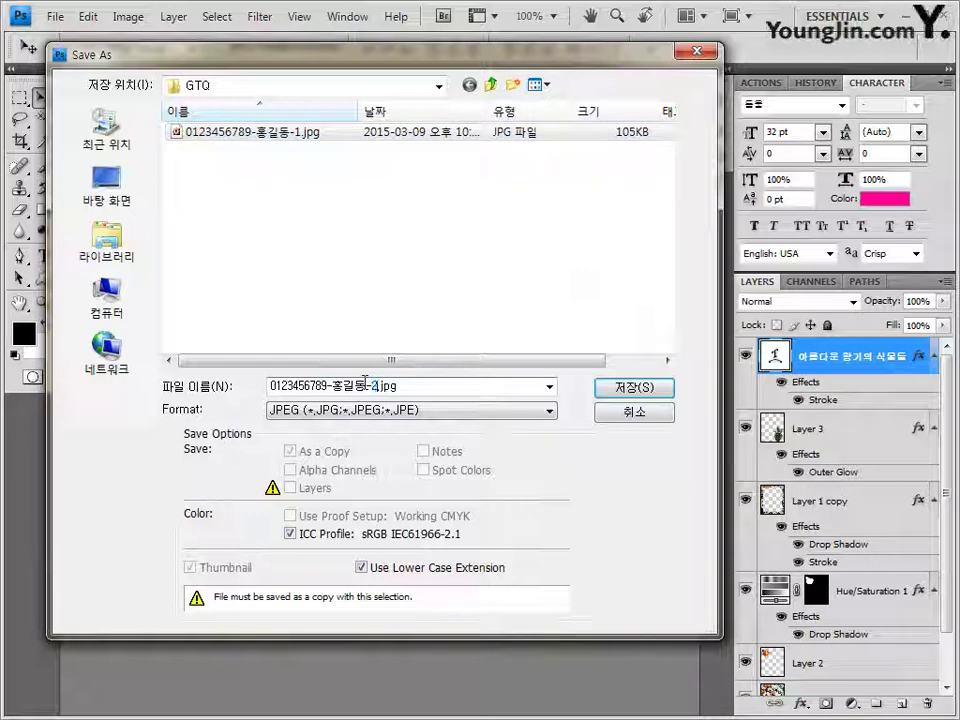
click(417, 406)
click(634, 392)
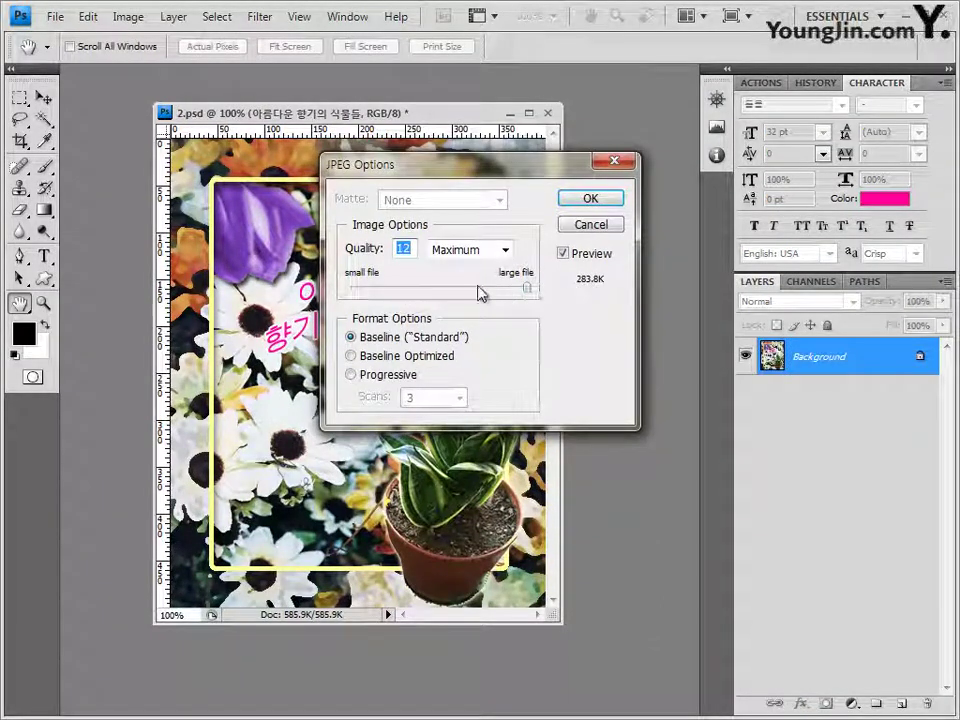
click(478, 289)
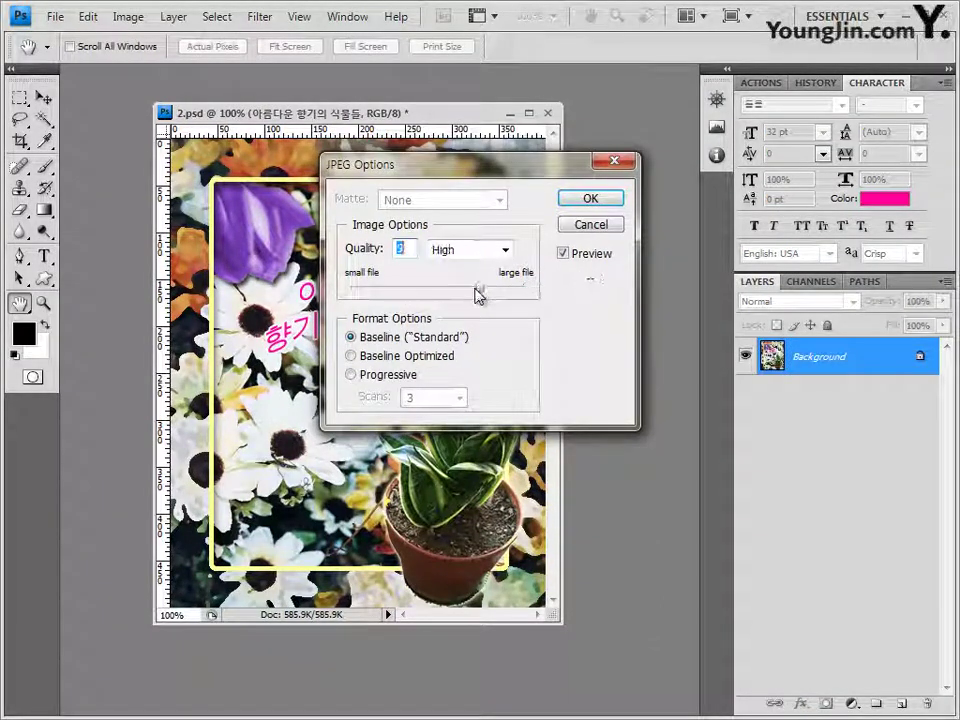
click(591, 199)
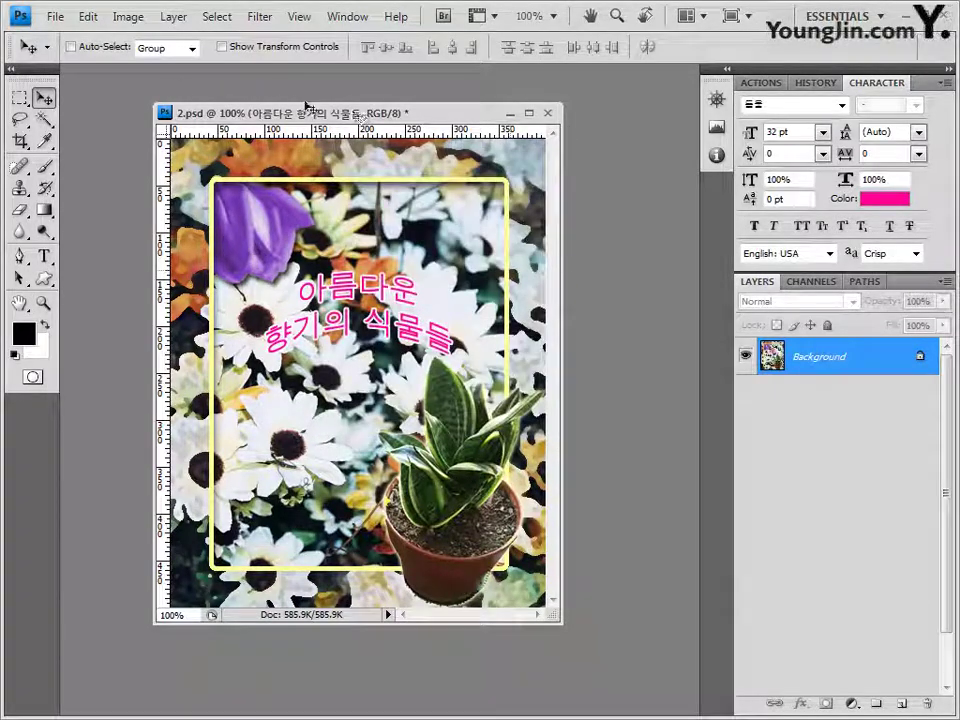
Resize the 2.psd image to 40 × 50 pixels with constrained proportions.
drag(307, 107, 315, 116)
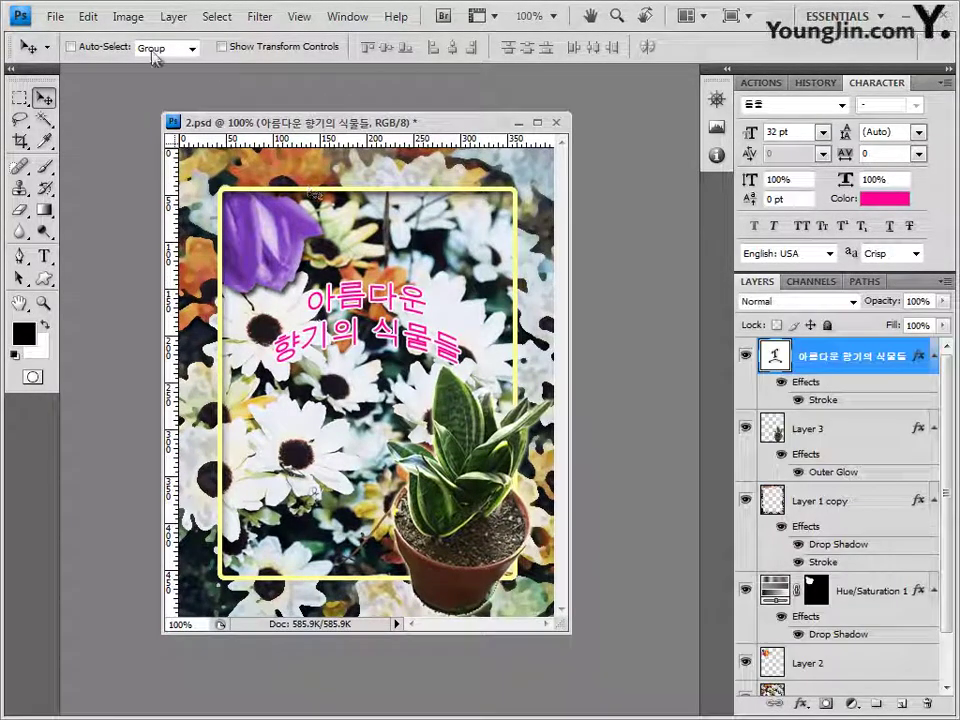
click(128, 16)
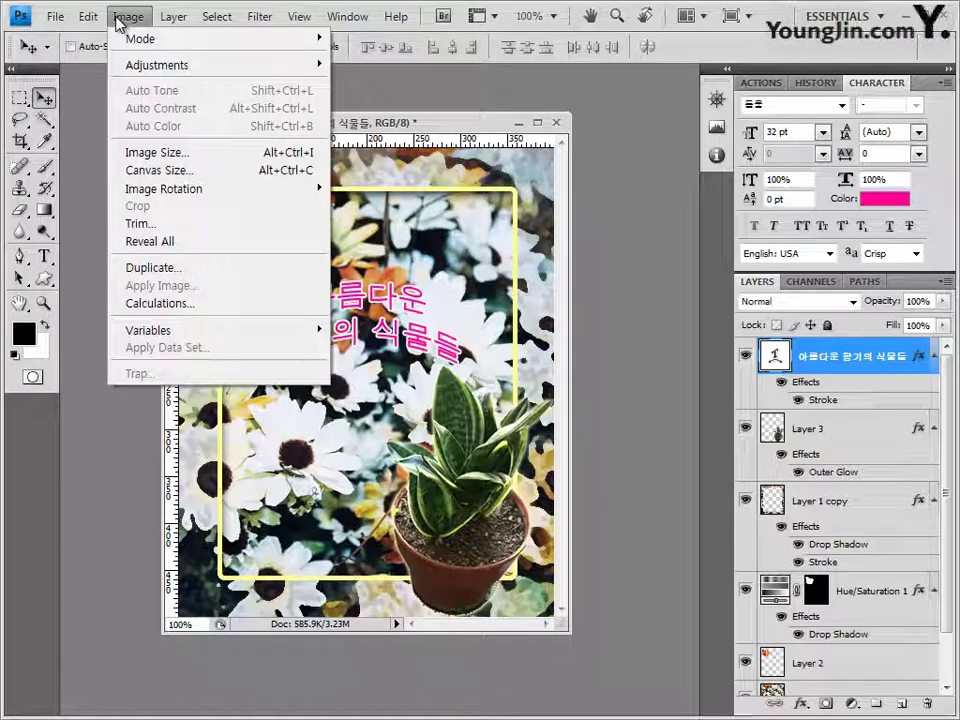
click(150, 157)
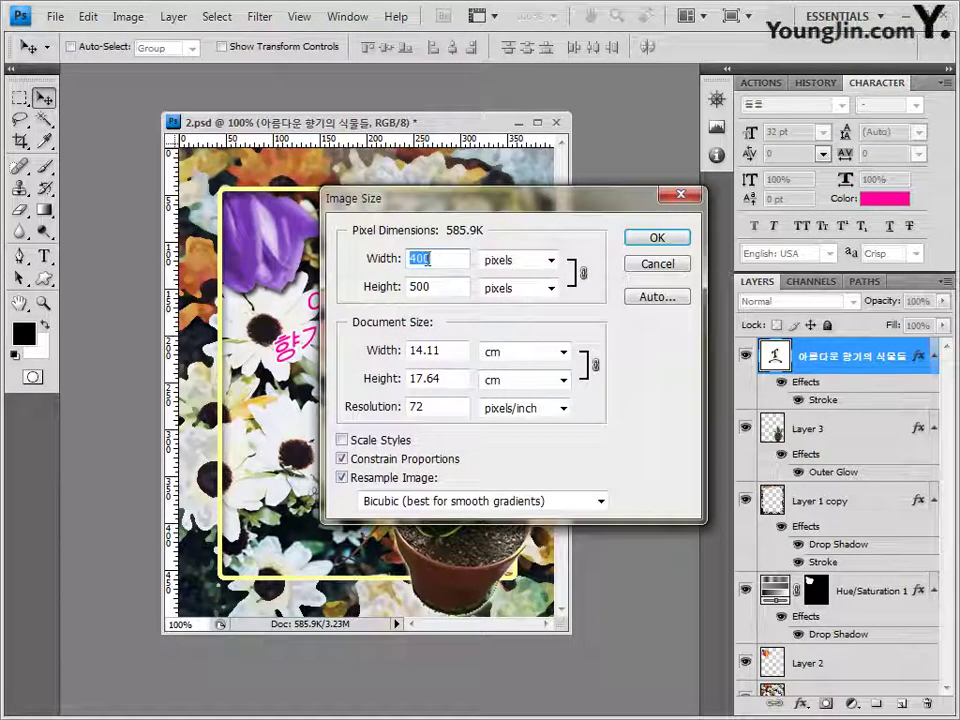
text(40)
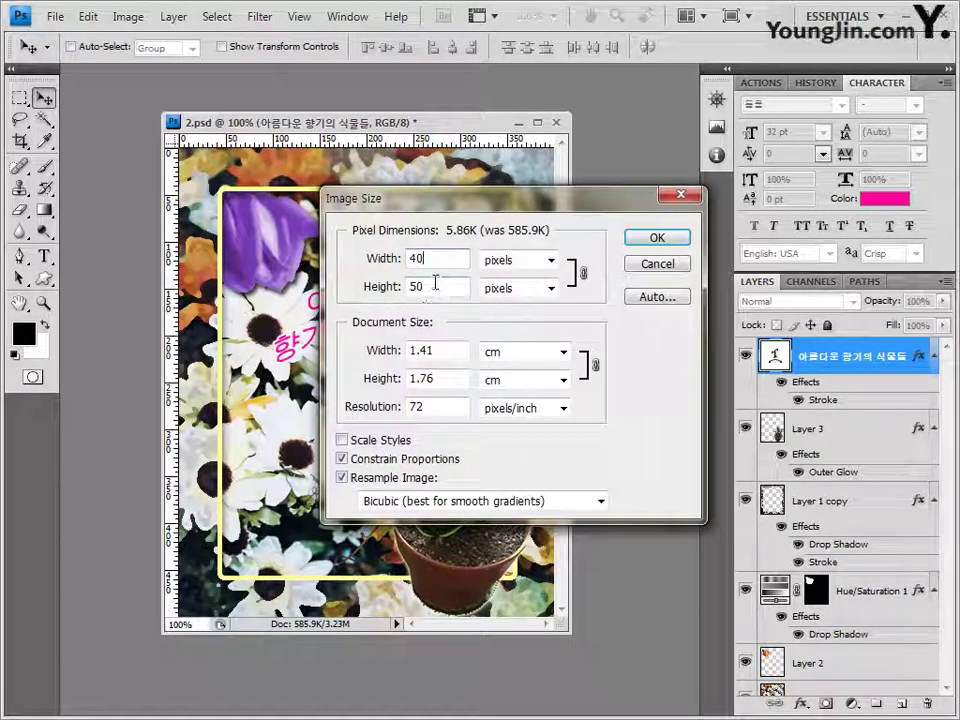
click(666, 241)
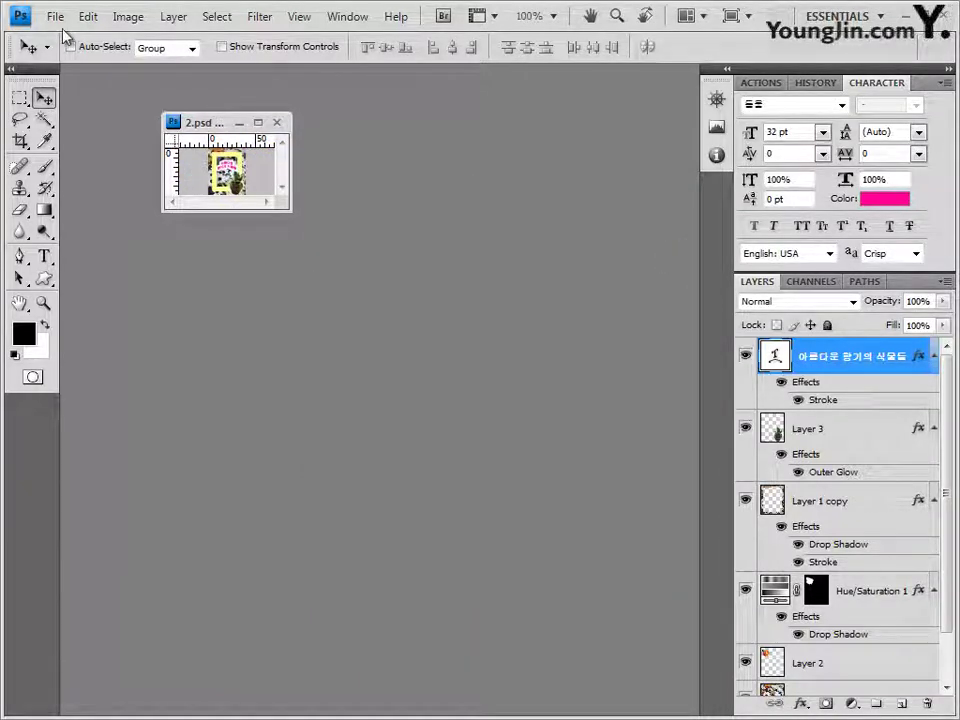
Save the reduced image as a PSD in the GTQ folder, named with the examinee's number and name plus "-2", and close it.
click(55, 17)
click(83, 270)
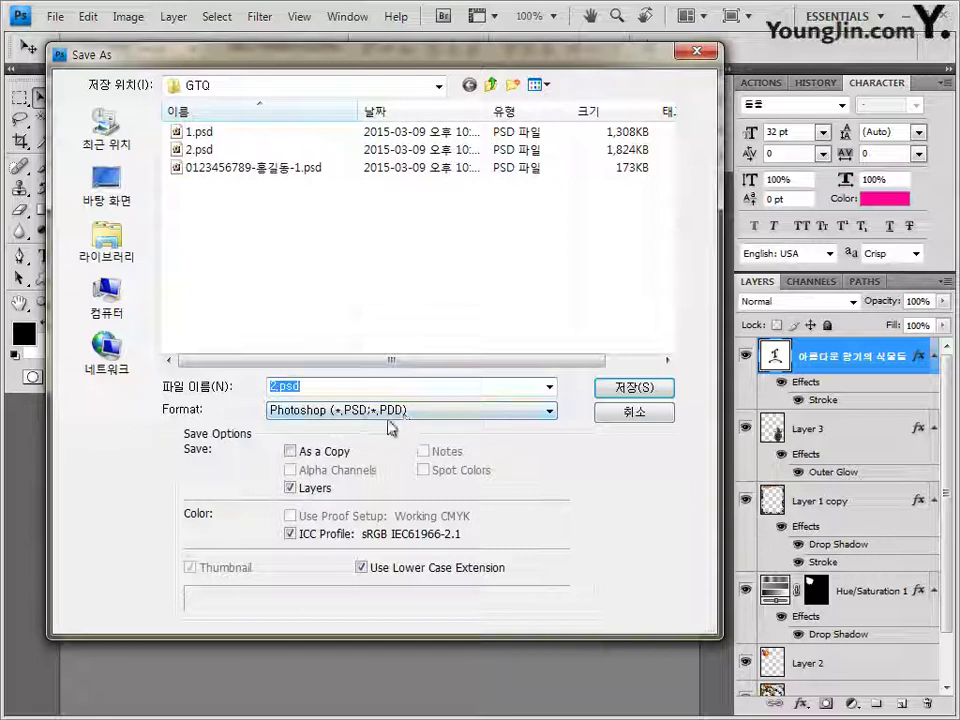
click(290, 168)
click(381, 387)
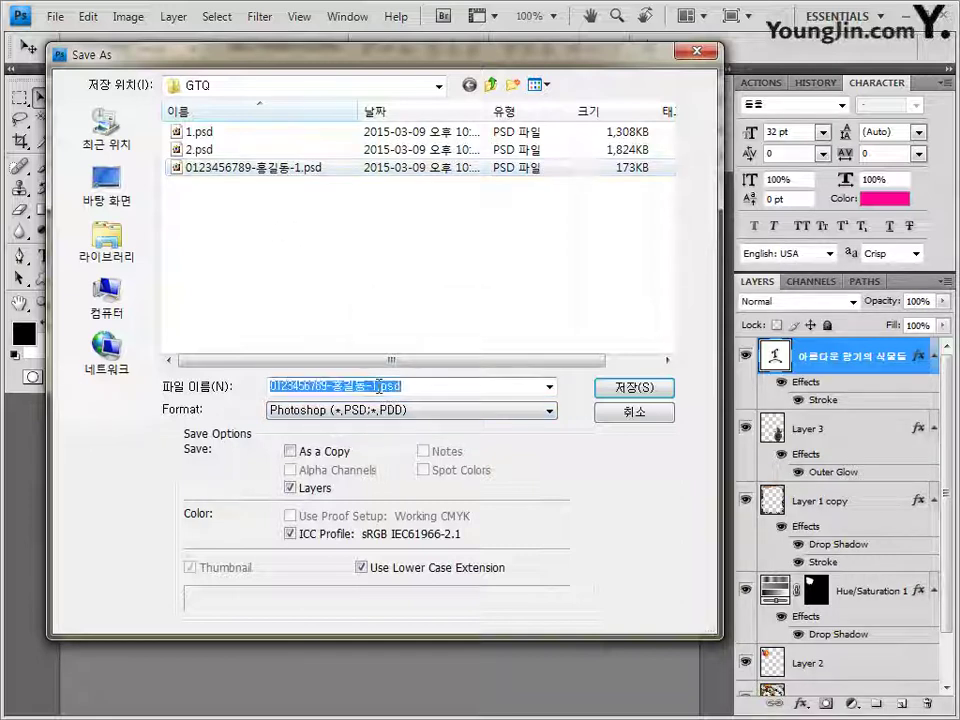
click(373, 386)
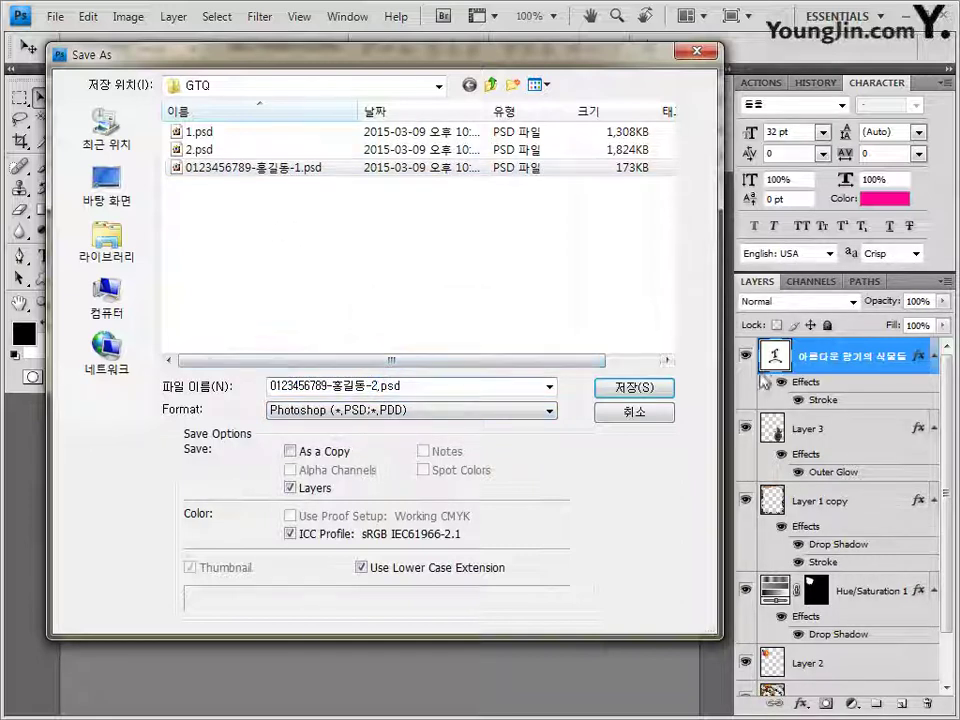
click(662, 389)
click(688, 226)
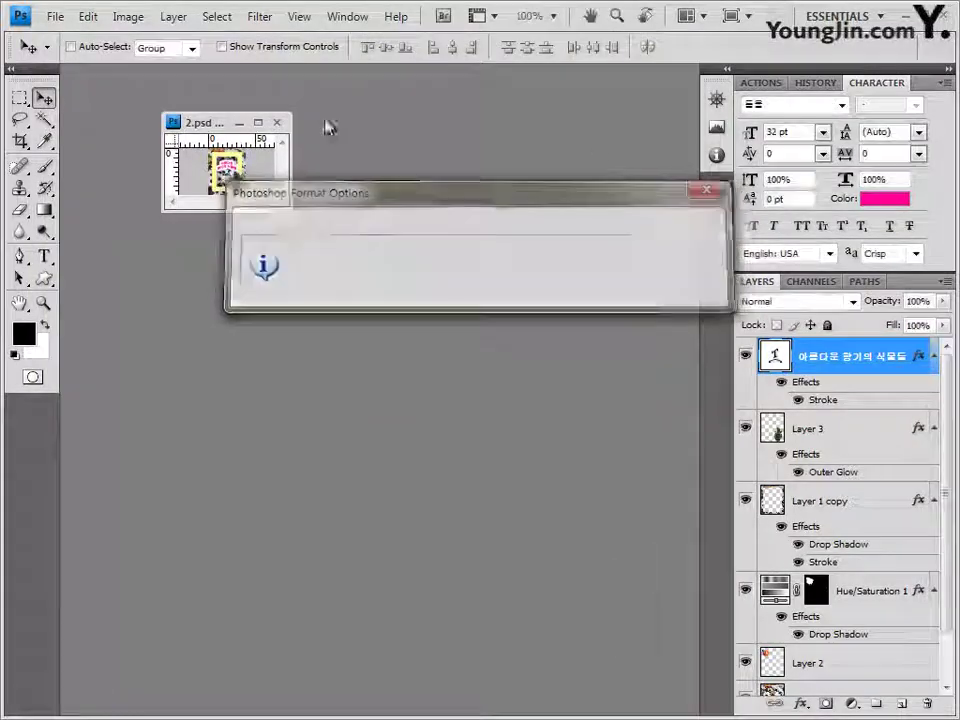
click(277, 122)
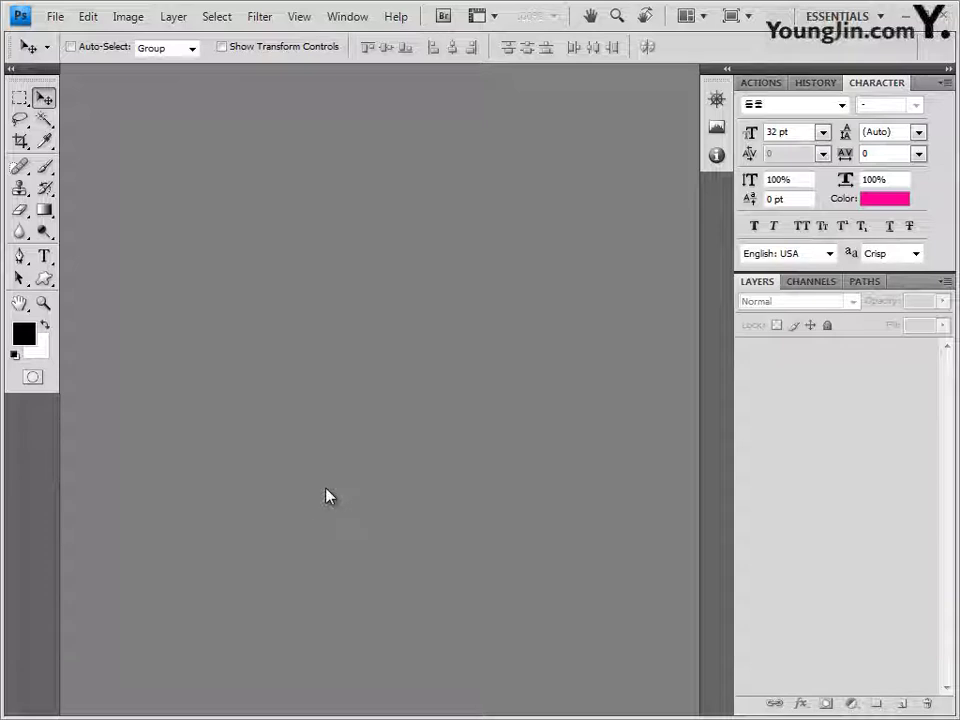
Create a new 600 × 400 pixel RGB document at 72 pixels/inch with a white background.
key(ctrl+n)
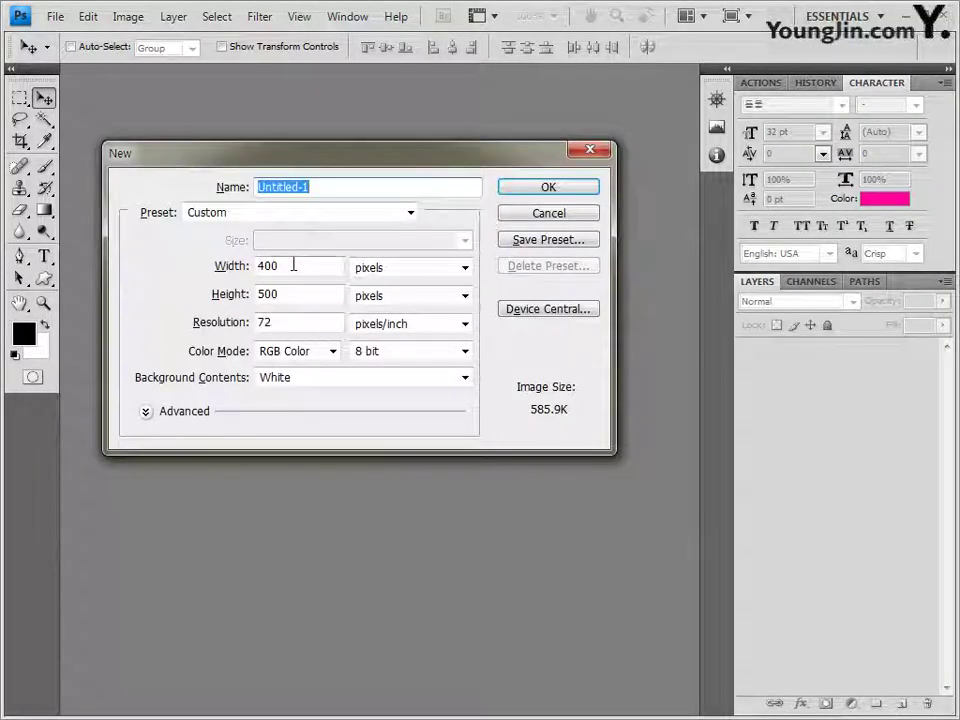
double_click(293, 265)
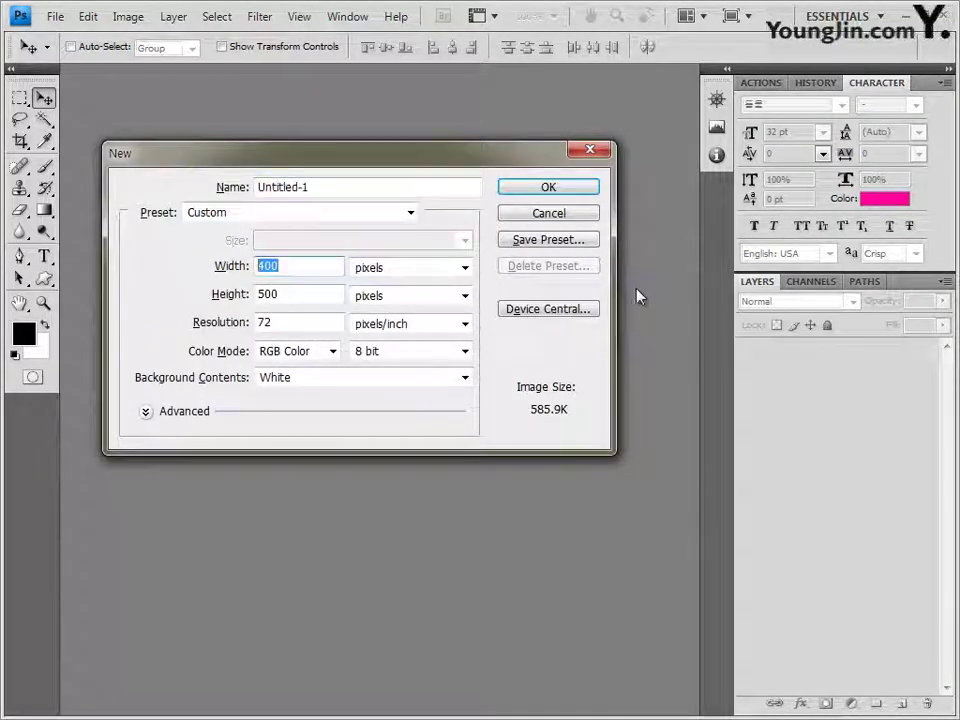
text(600)
key(Tab)
key(Tab)
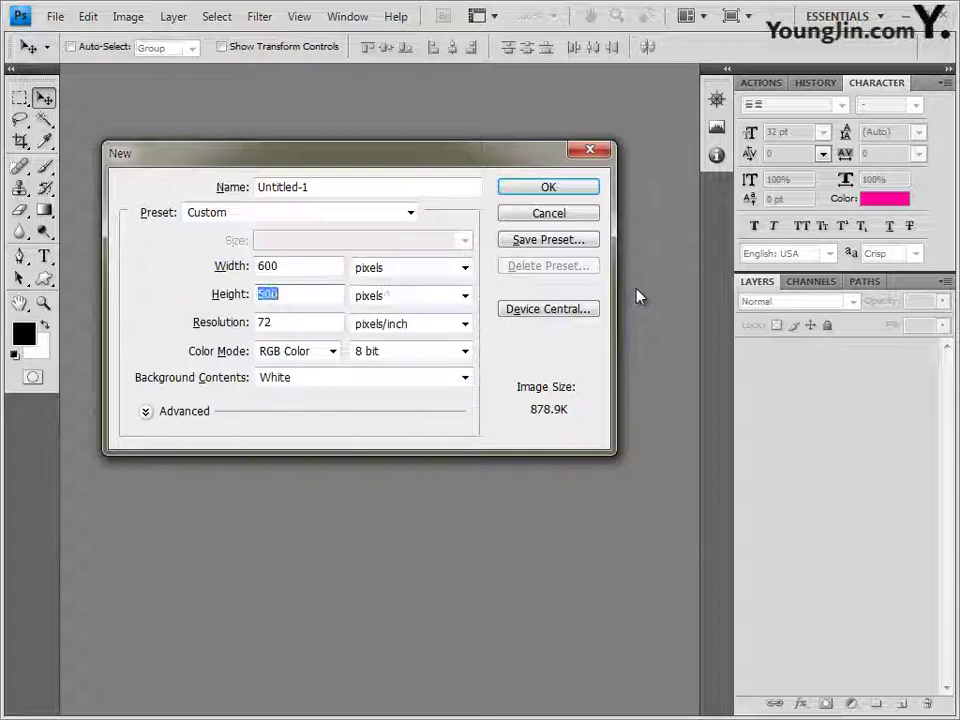
text(400)
click(555, 190)
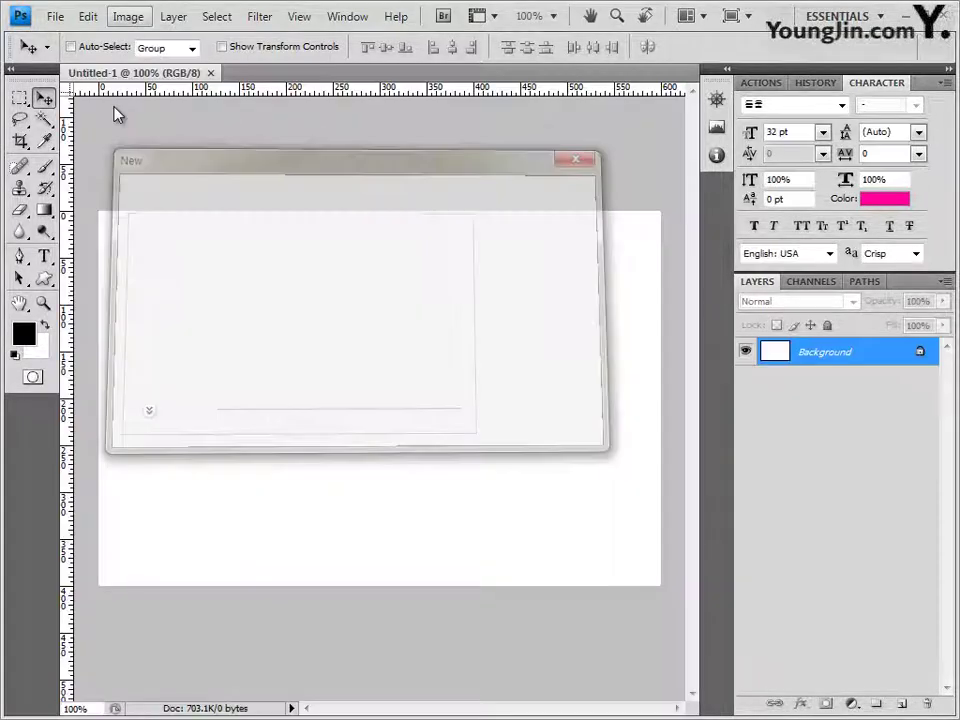
Place guides every 100 px in both directions on the new canvas and save it as 3.psd in the GTQ folder.
drag(97, 80, 223, 140)
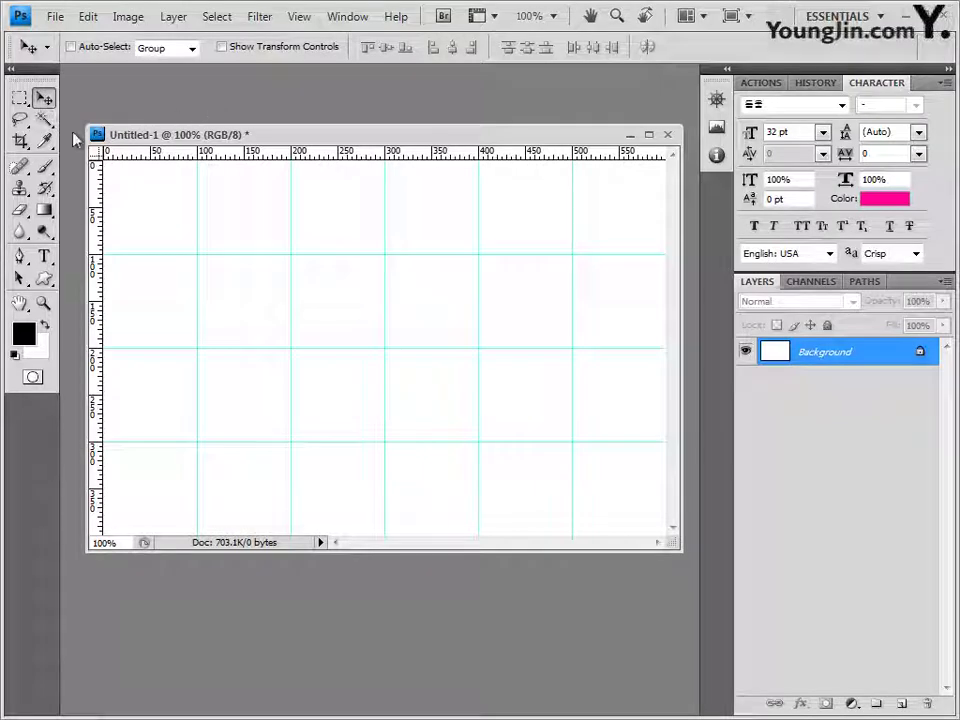
click(56, 17)
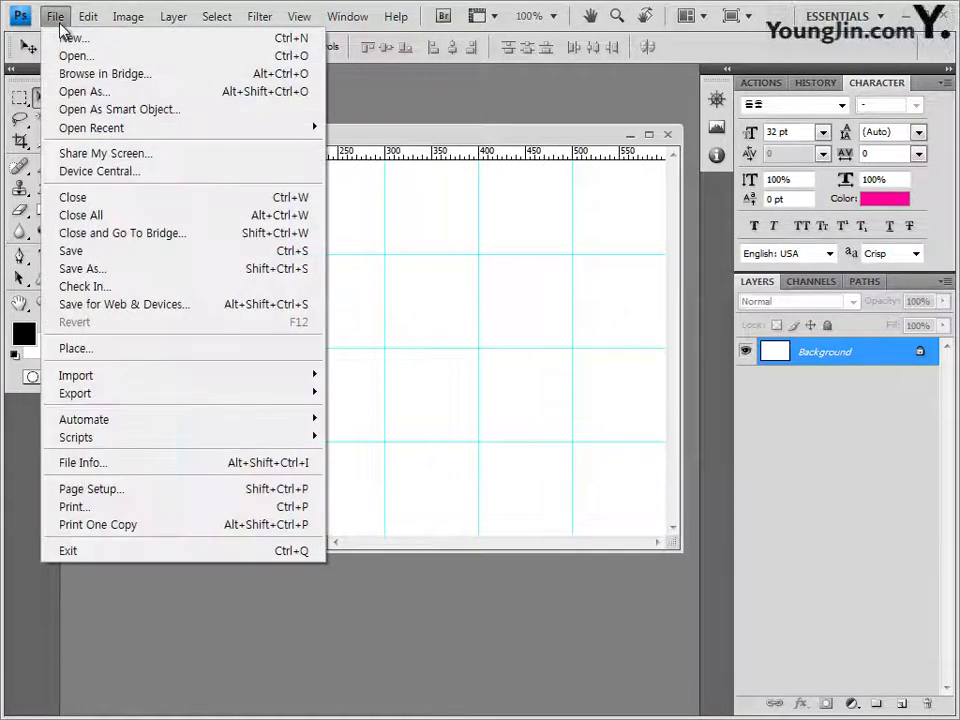
click(88, 256)
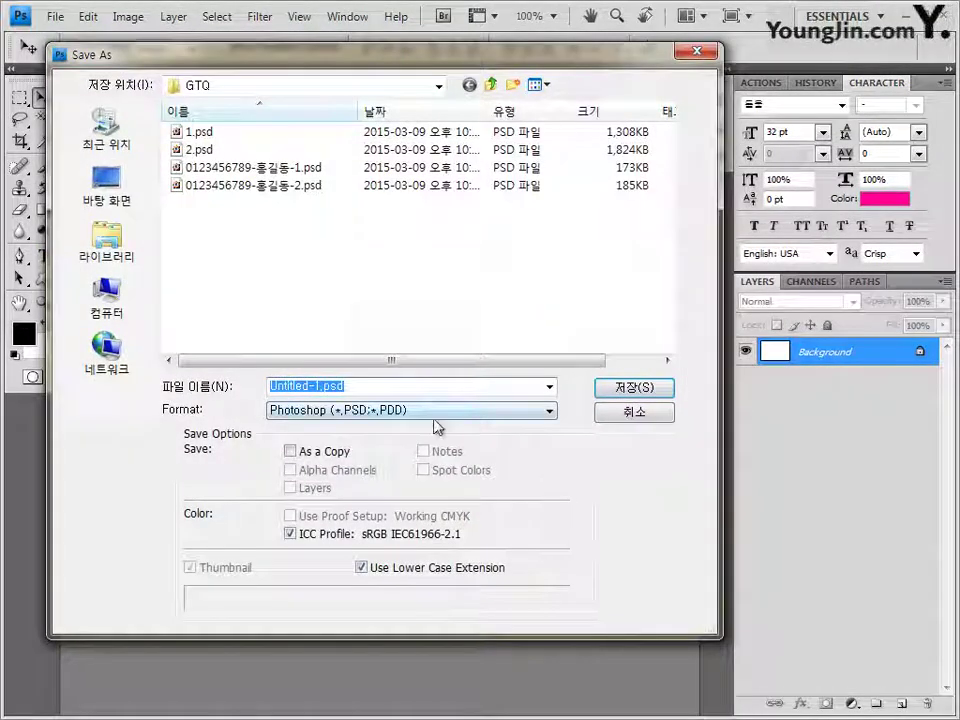
text(3)
key(Return)
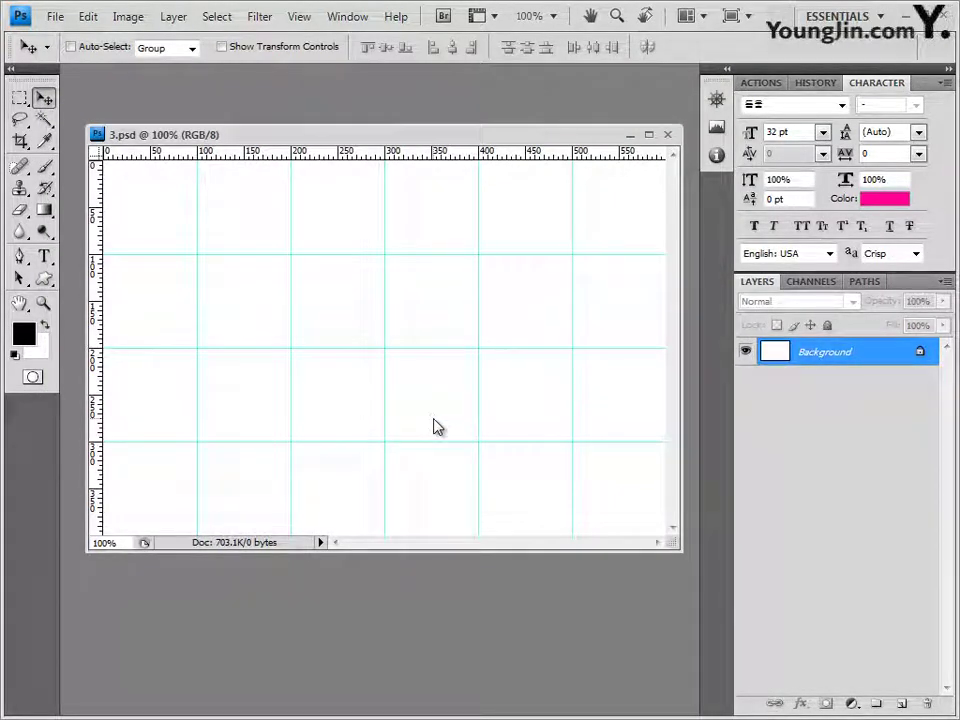
Set the foreground color to #ffff66 and fill the Background layer with it.
key(i)
click(25, 335)
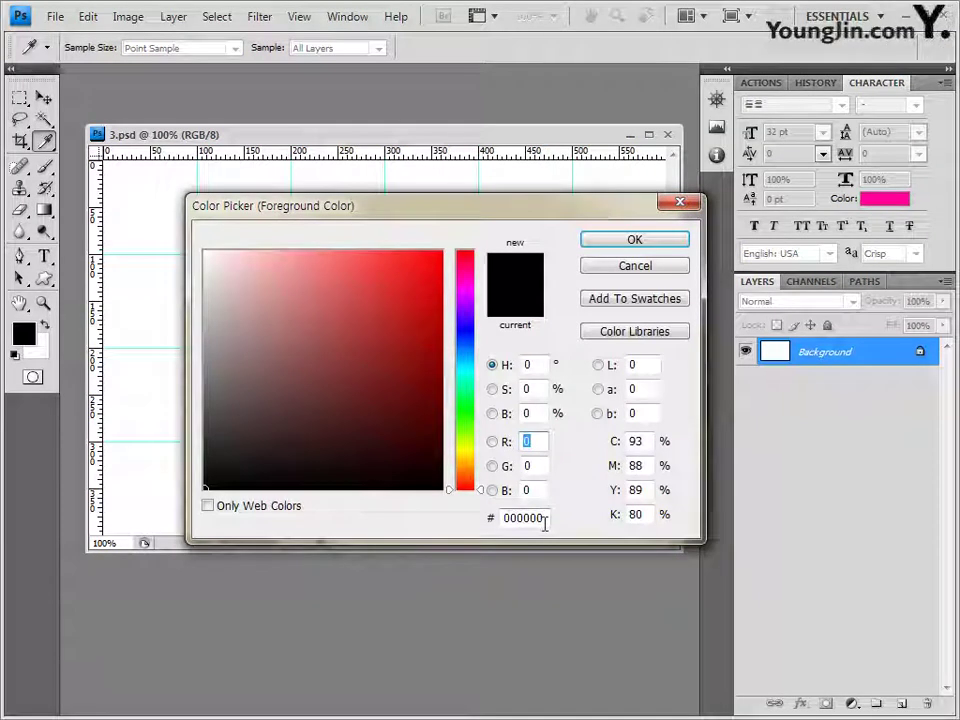
click(540, 518)
text(ffff66)
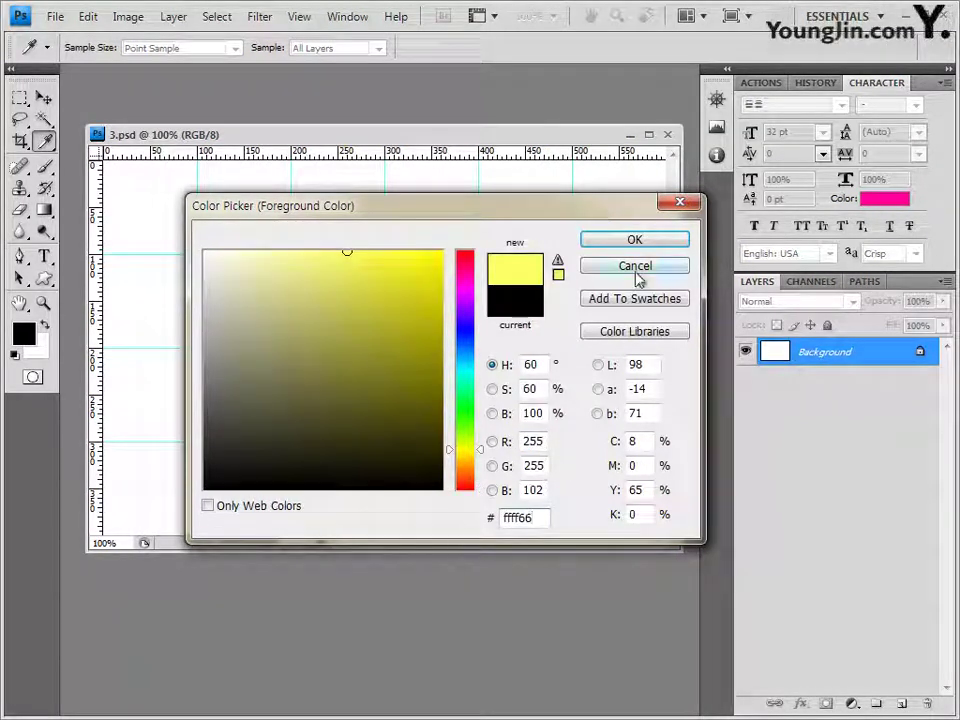
click(634, 241)
key(v)
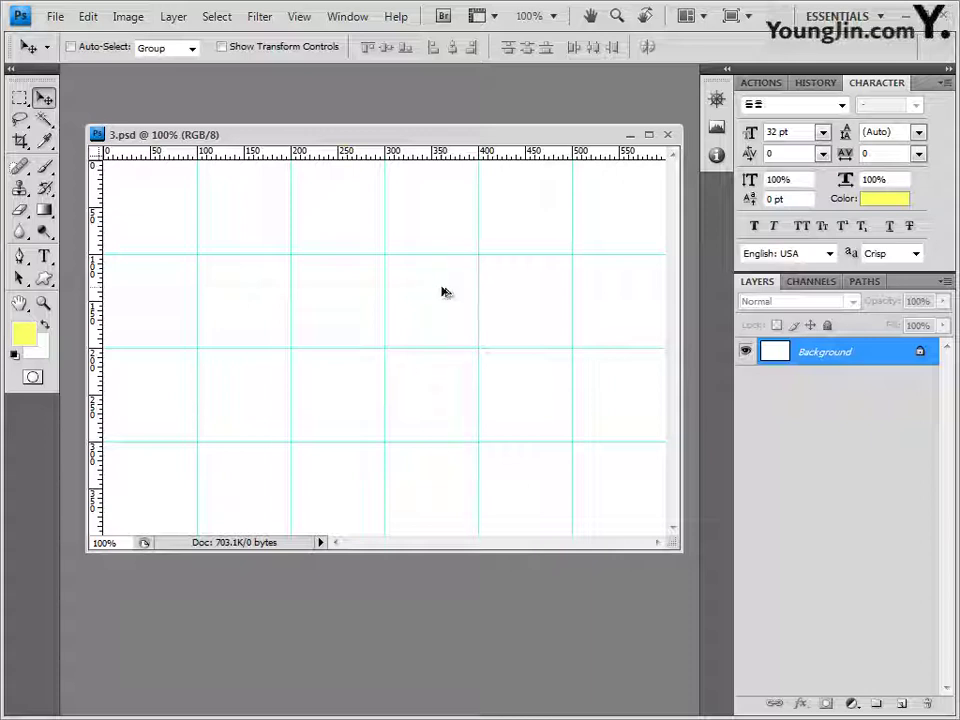
key(alt+BackSpace)
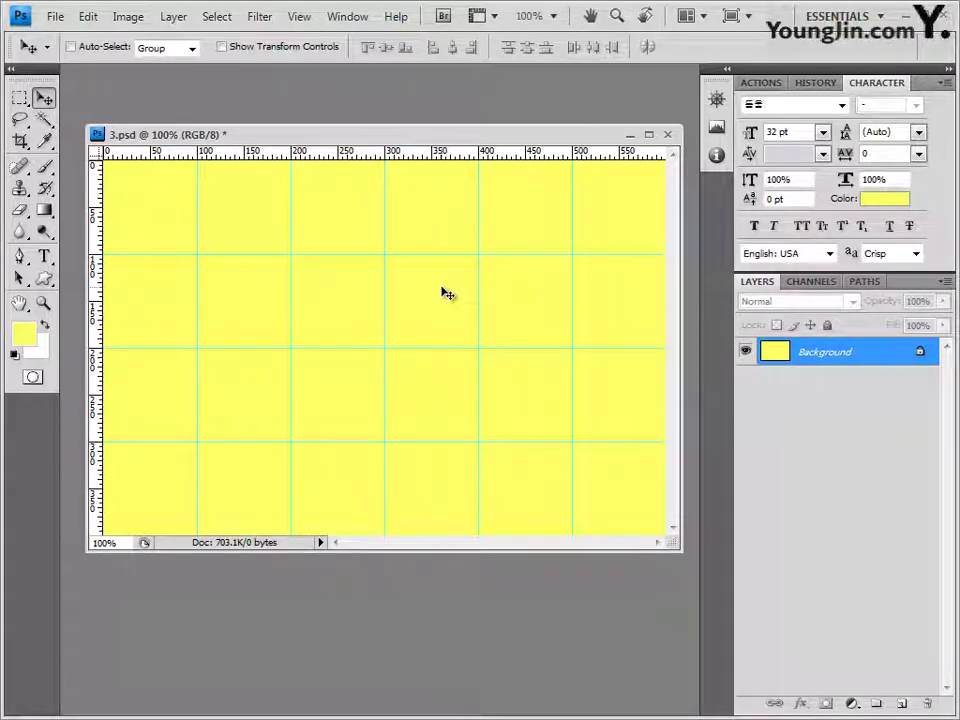
Open 2급-5.JPG from the 기출문제07 folder and paste its image into 3.psd as a new layer.
key(alt+Tab)
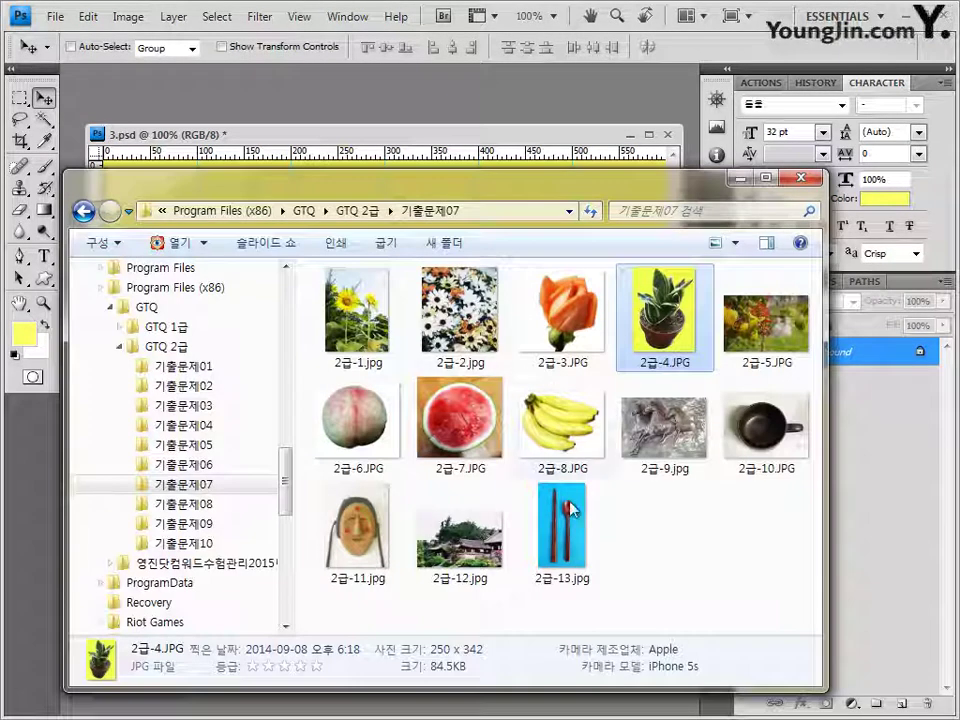
drag(772, 318, 500, 122)
drag(100, 73, 232, 228)
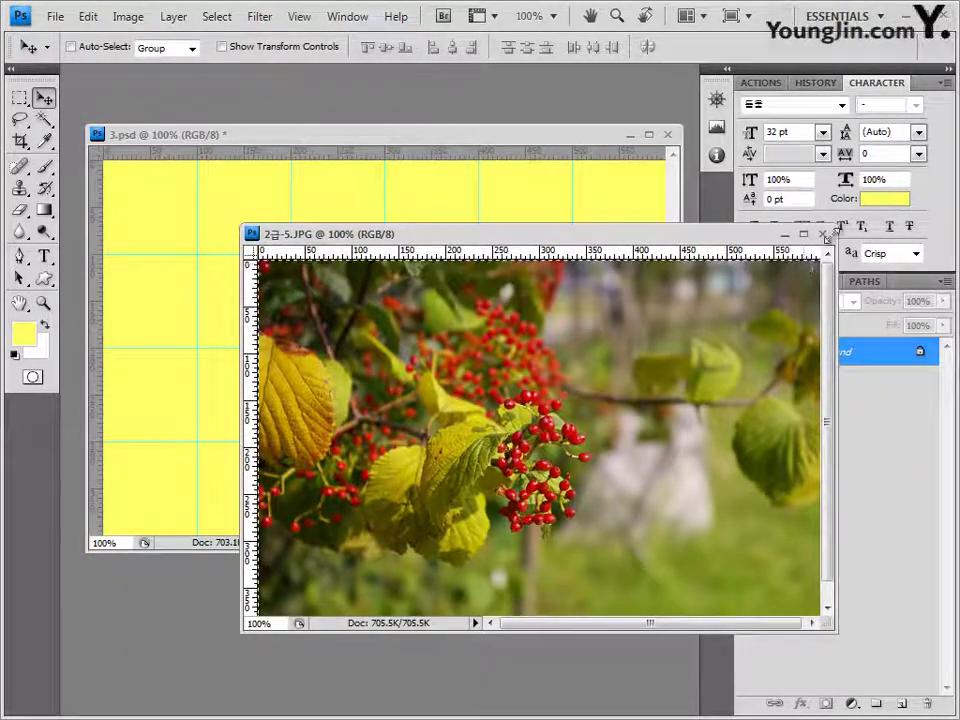
click(799, 231)
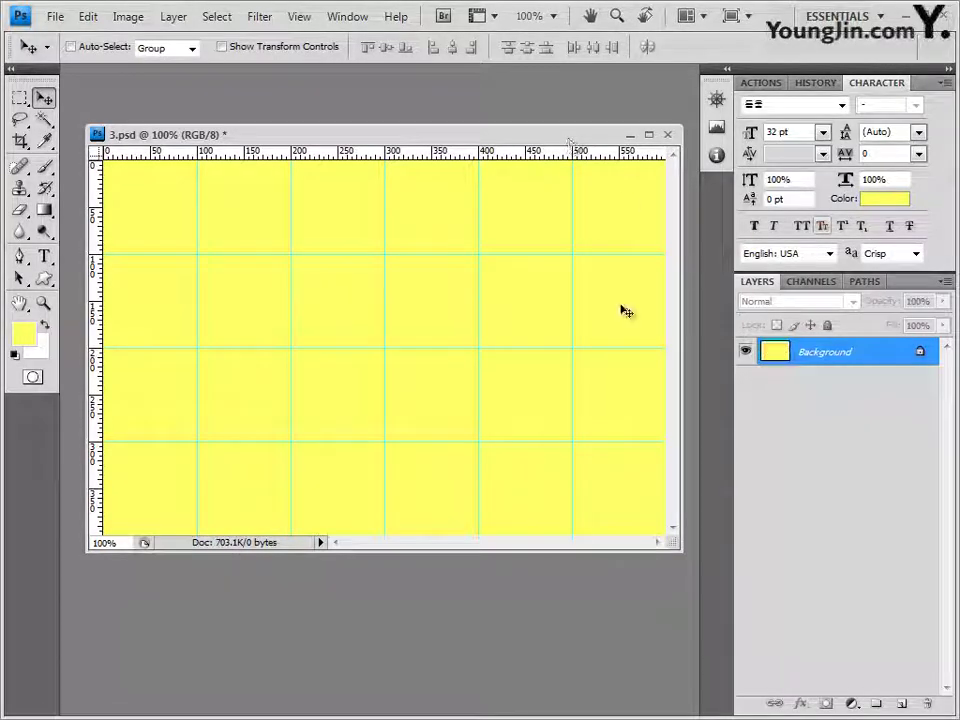
key(ctrl+v)
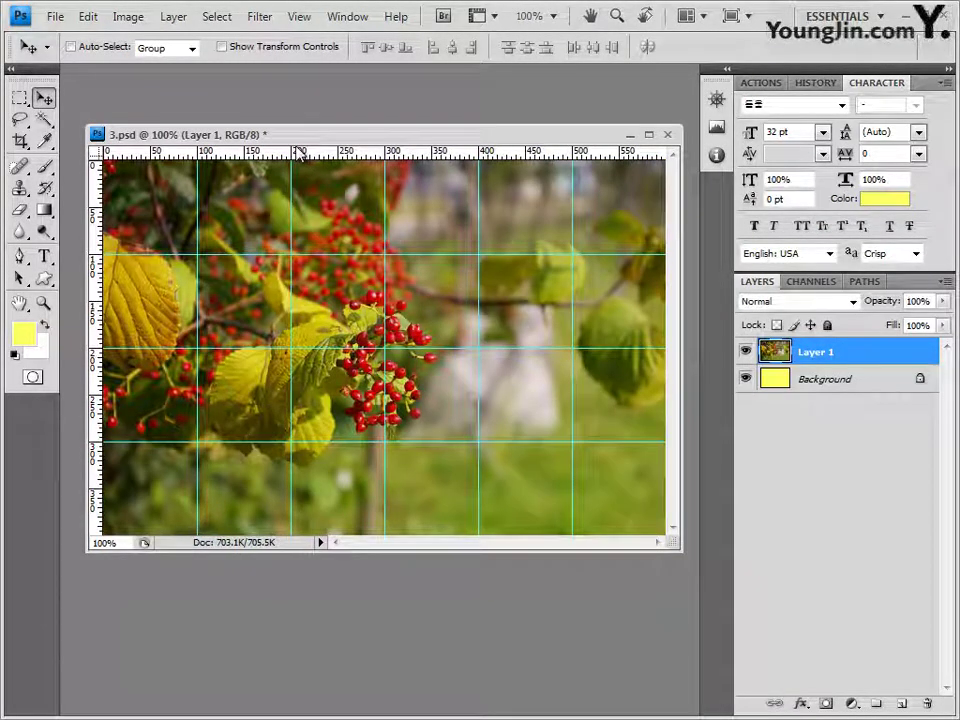
Apply the Crosshatch filter to the berry photo layer with Stroke Length 9, Sharpness 6 and Strength 1.
click(268, 24)
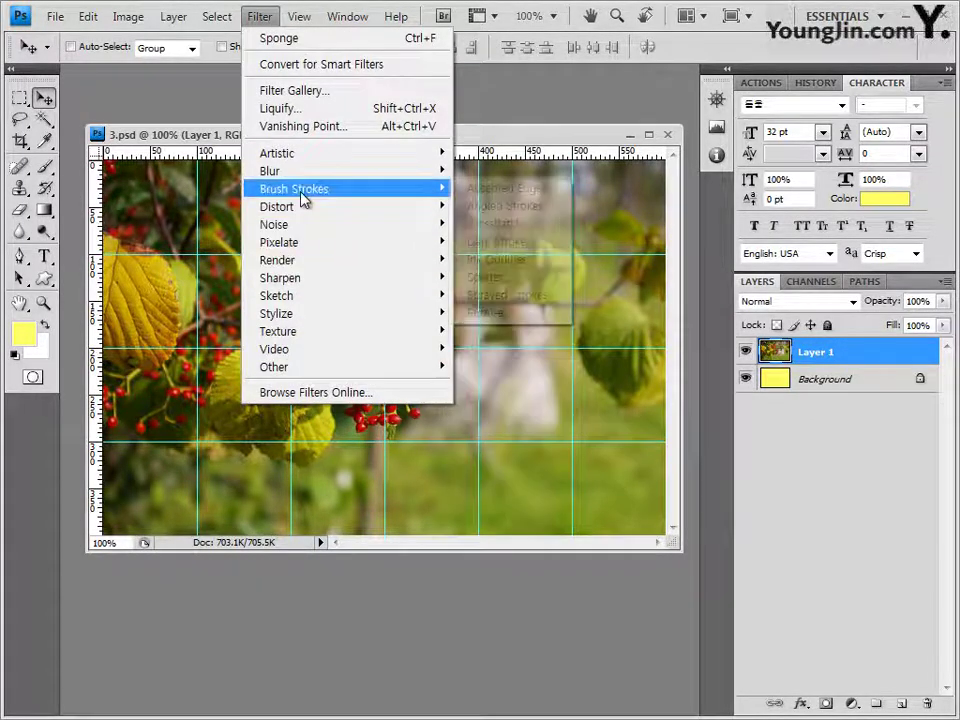
mouse_move(327, 193)
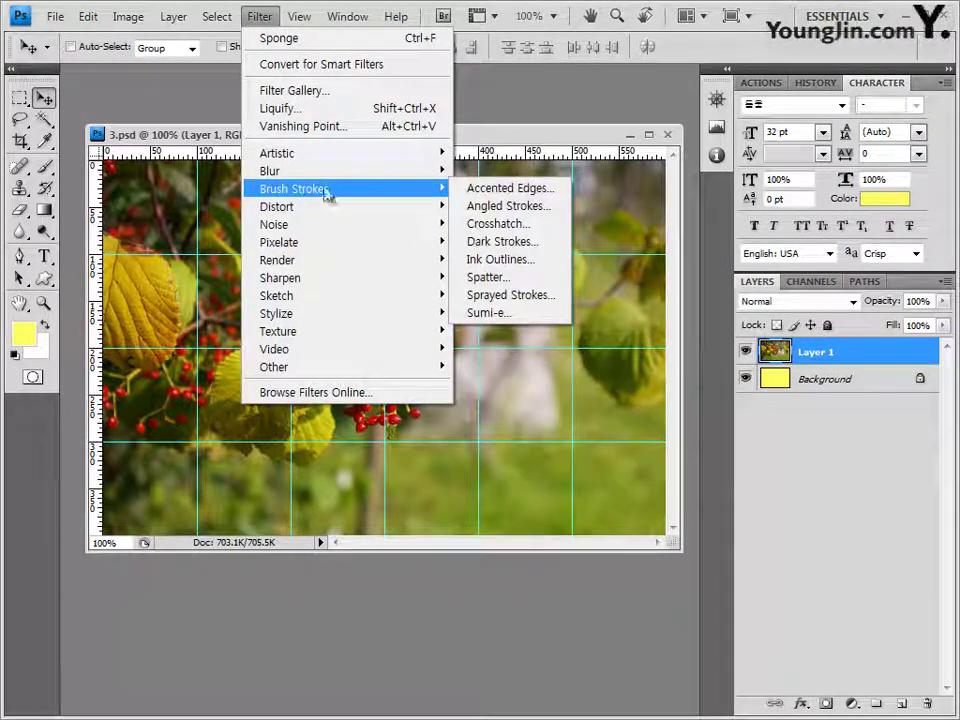
click(505, 225)
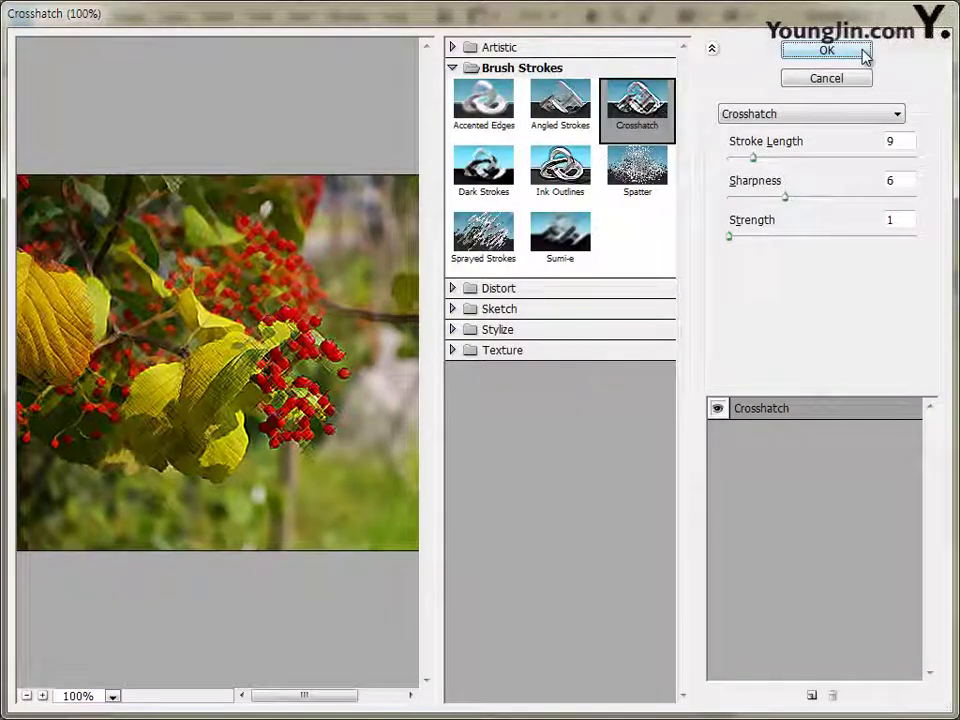
click(868, 56)
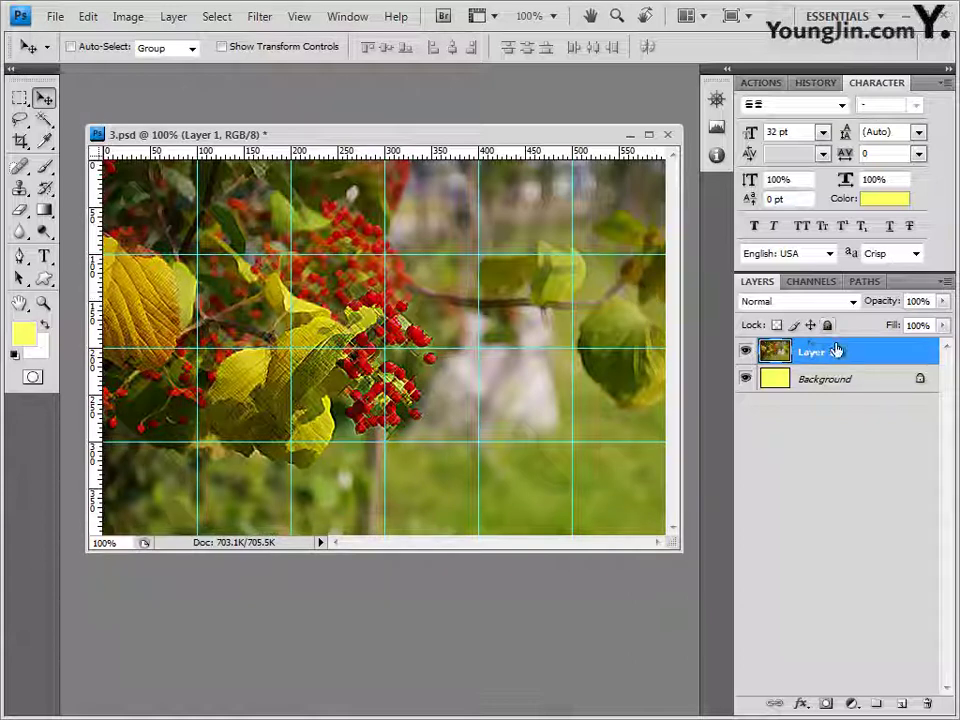
Add a layer mask to Layer 1 and choose the "Black, White" preset for the Gradient tool.
click(827, 705)
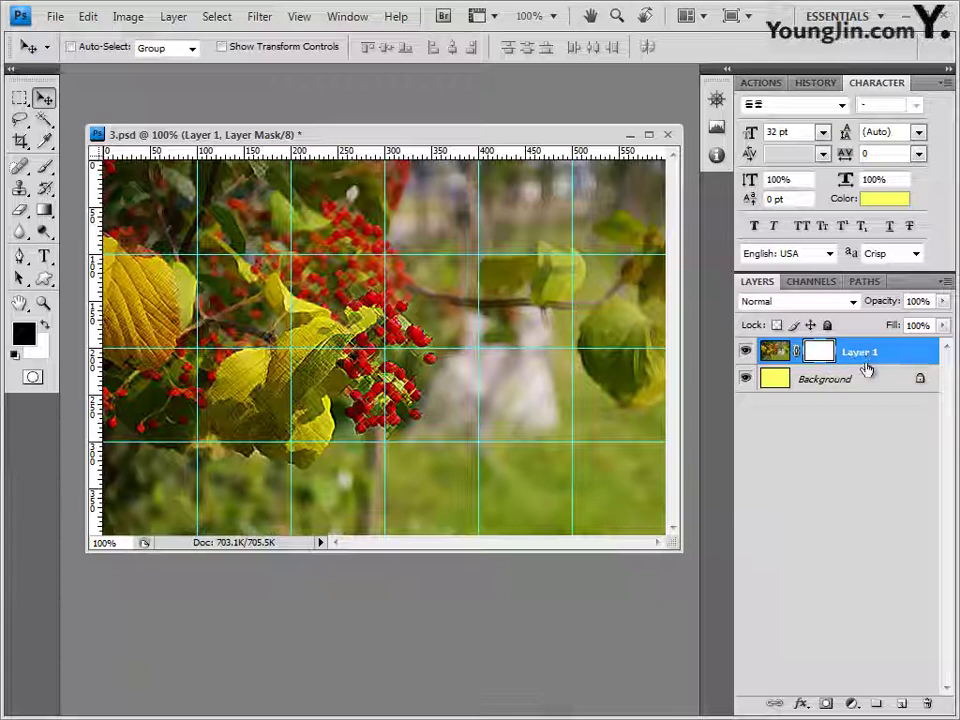
click(46, 211)
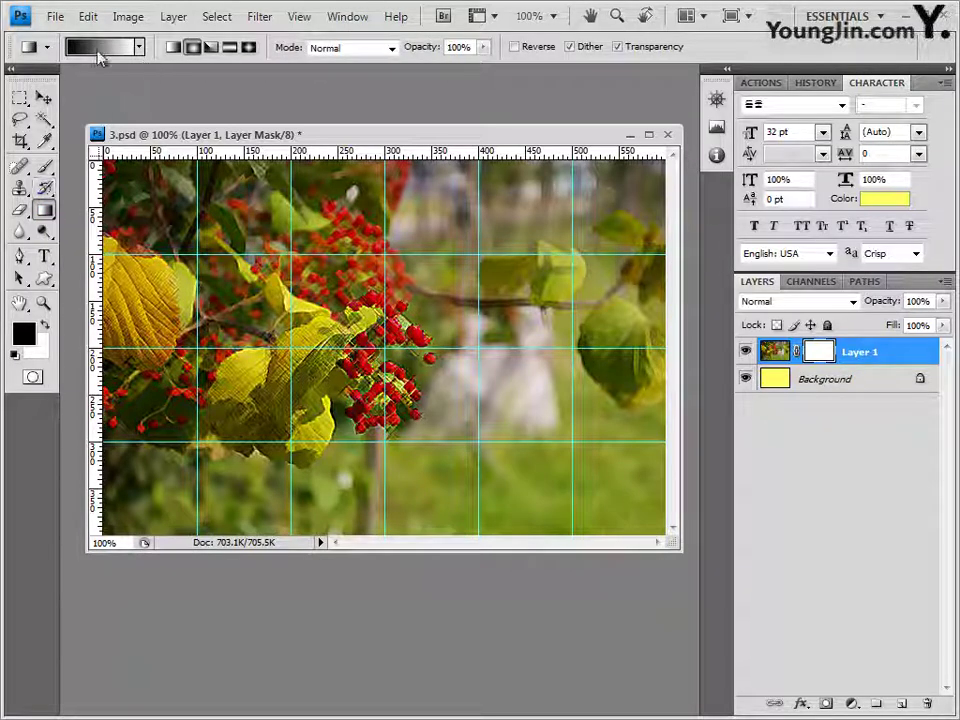
click(123, 46)
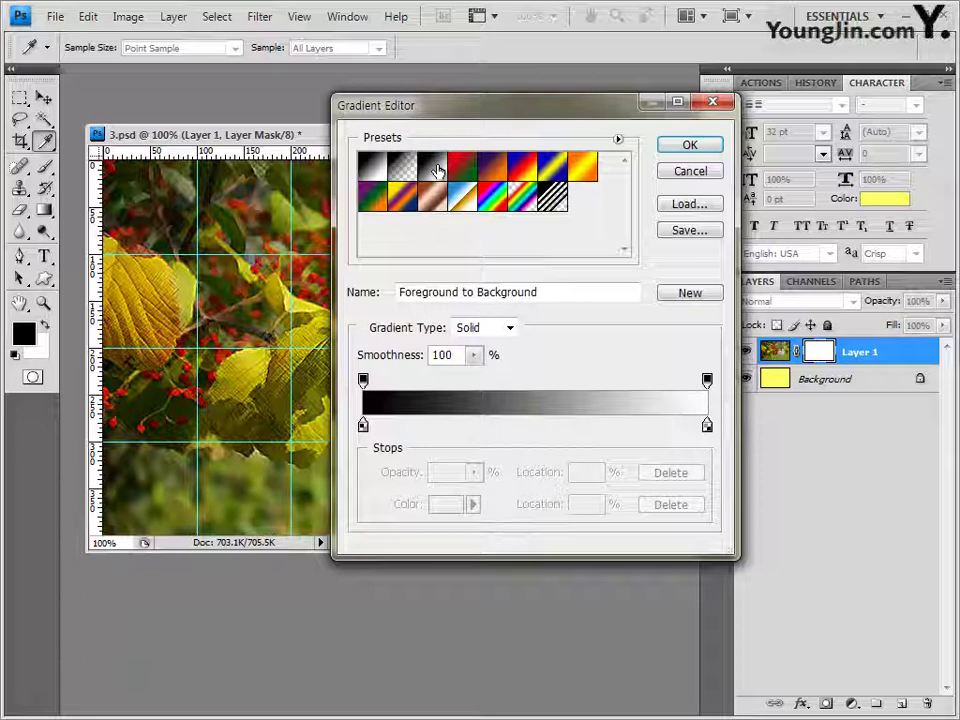
click(433, 168)
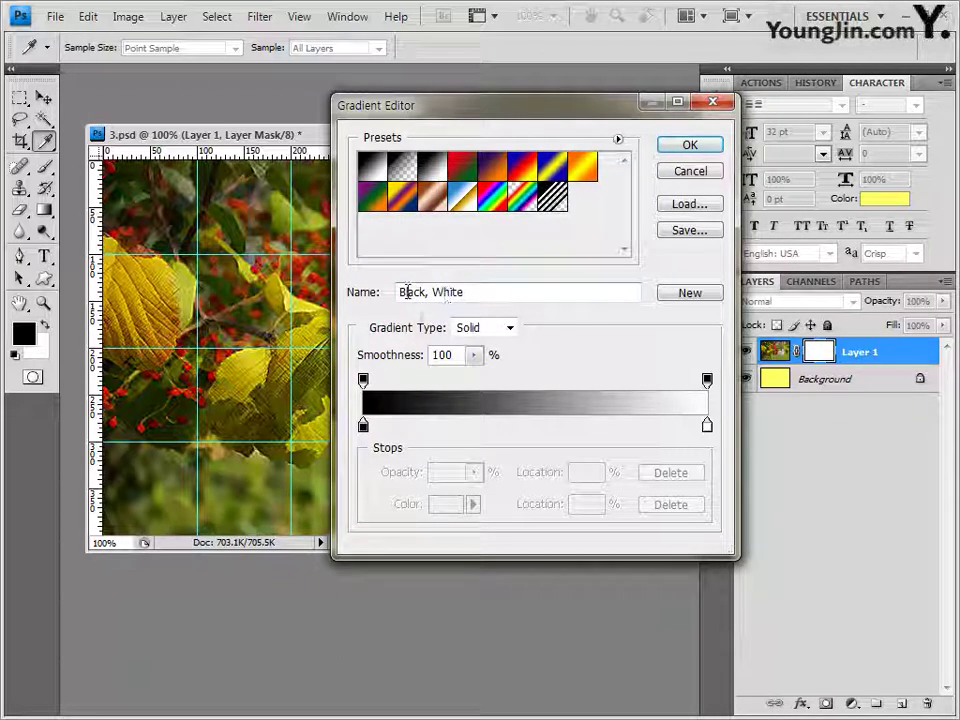
click(690, 145)
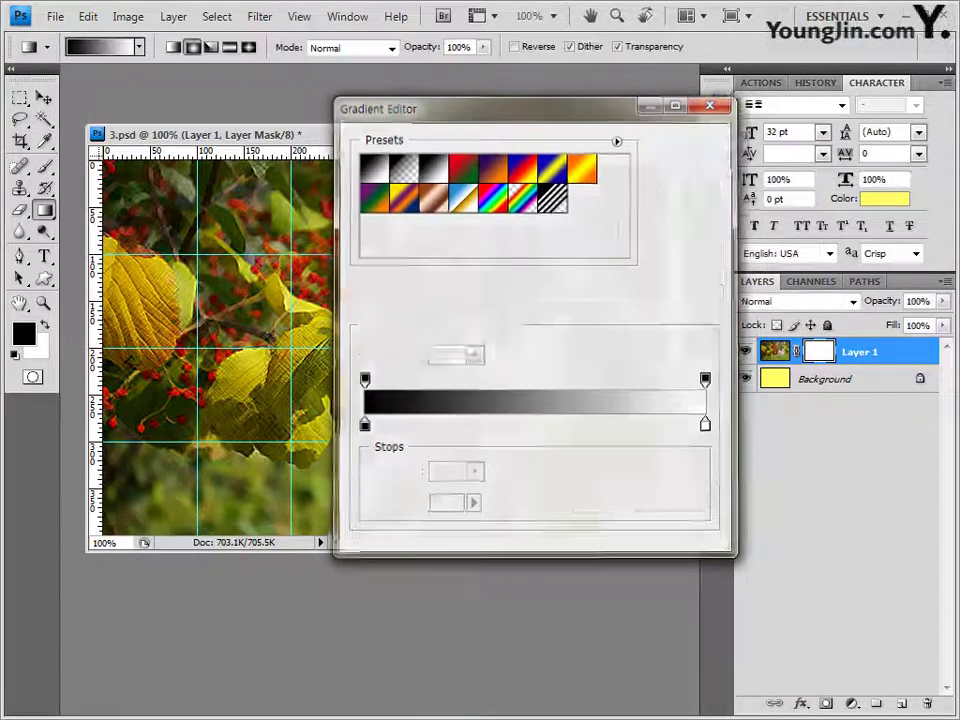
Turn on Reverse and apply a radial gradient to Layer 1's mask, from the upper-left berries outward to the lower right.
click(514, 47)
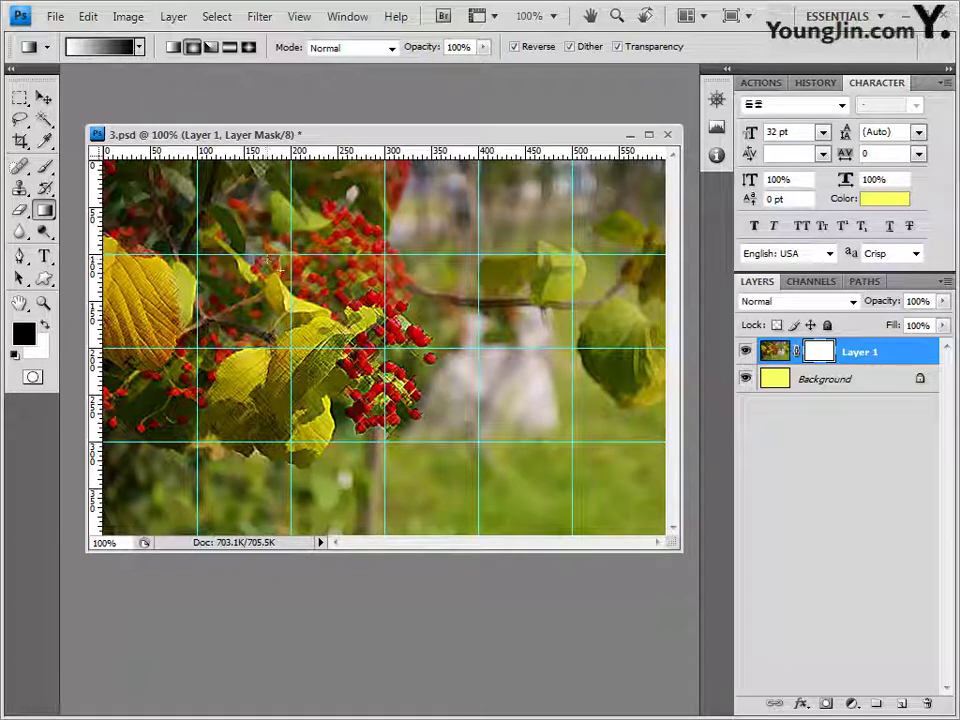
drag(245, 212, 503, 442)
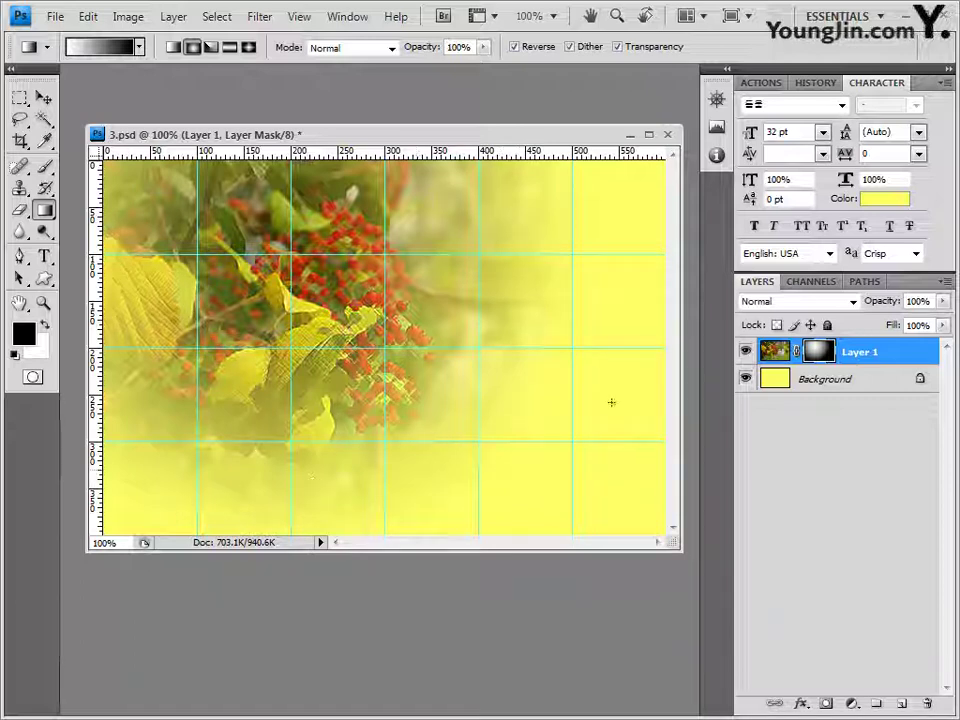
Undo the radial gradient by reverting the history to the Add Layer Mask state.
click(815, 82)
click(818, 352)
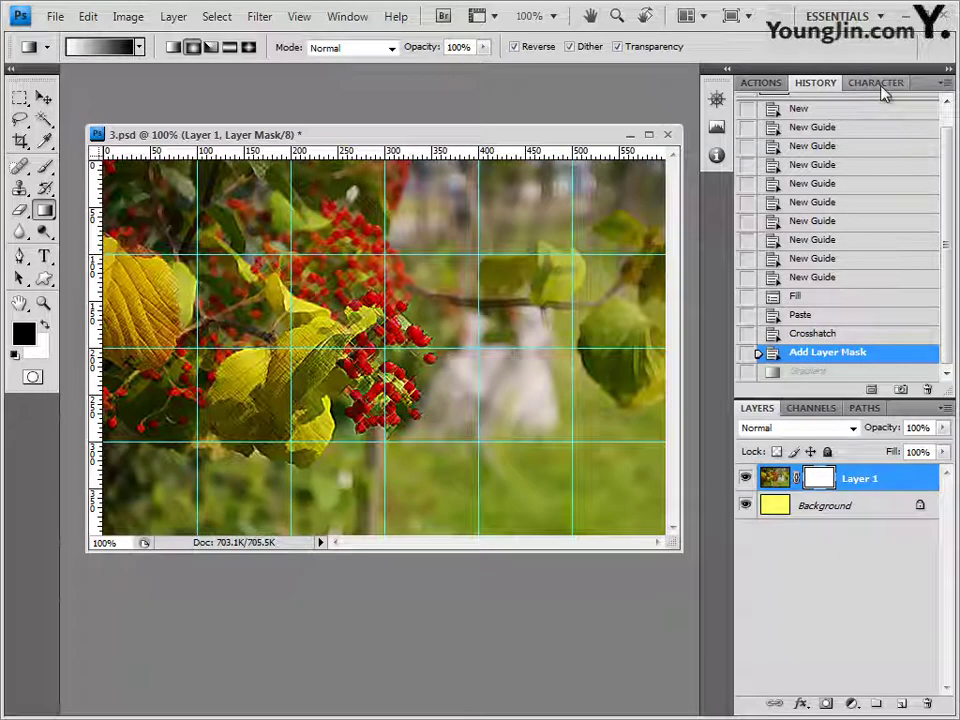
click(879, 84)
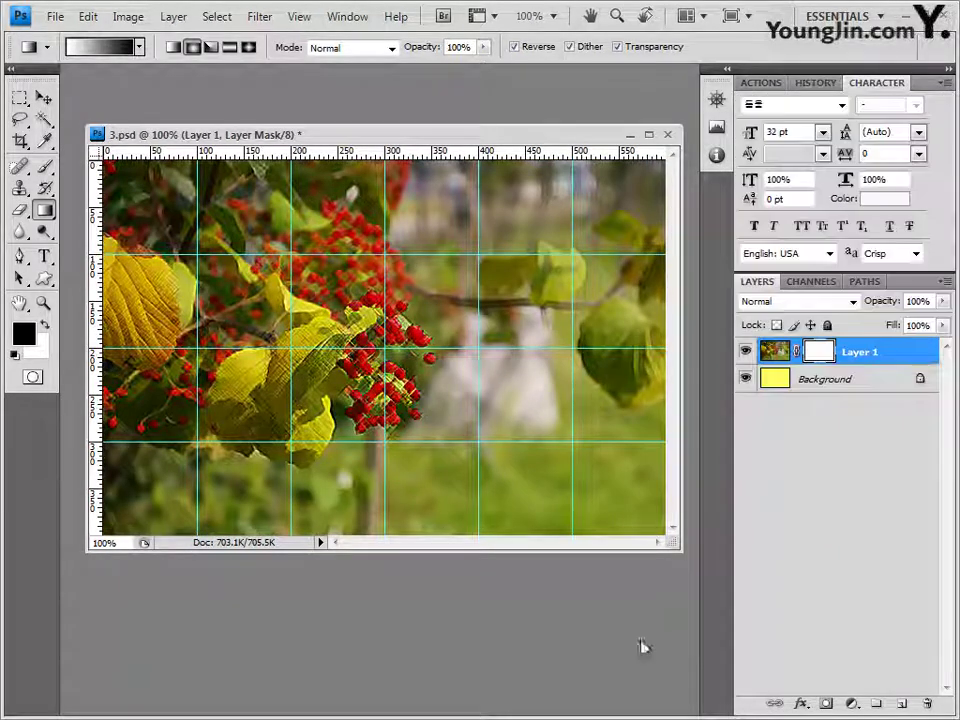
Apply a reversed linear gradient diagonally across Layer 1's mask so the photo fades out toward the lower right.
click(139, 47)
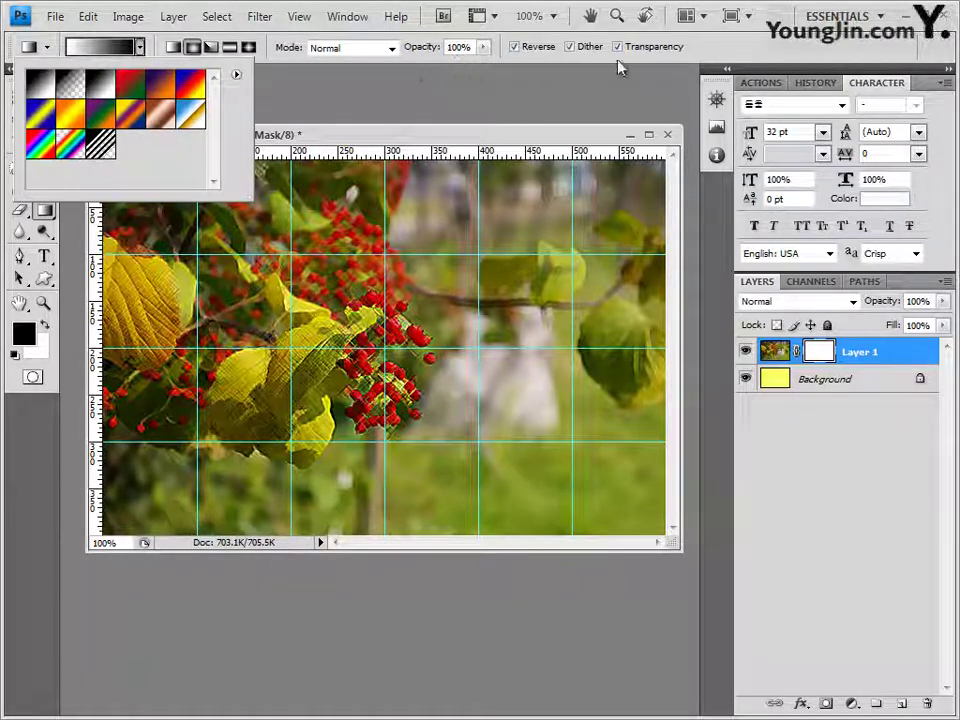
key(Escape)
click(173, 47)
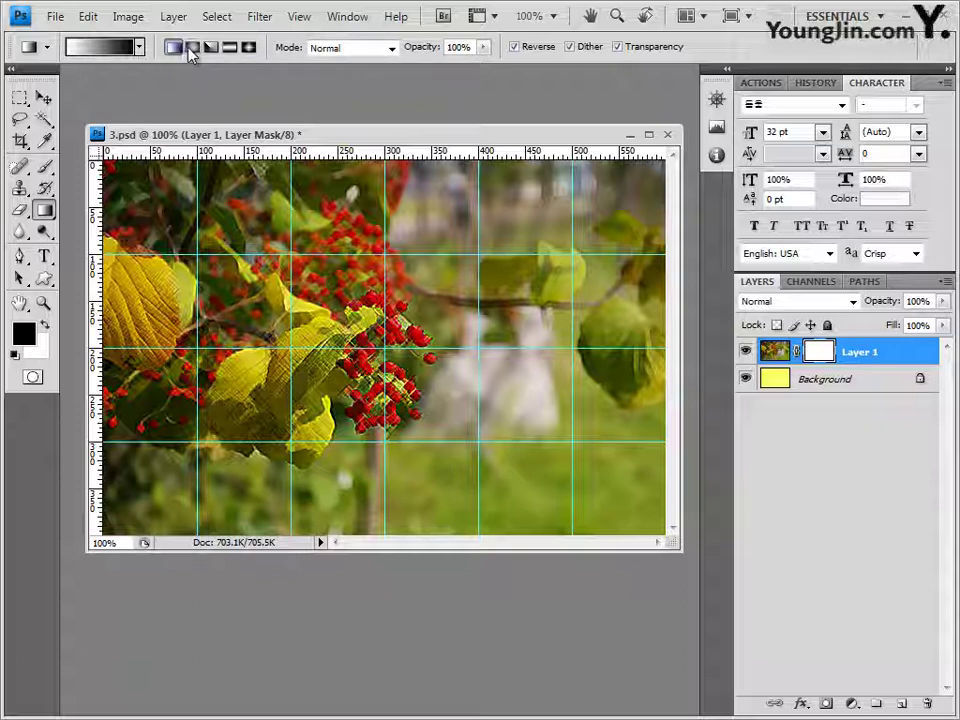
click(192, 49)
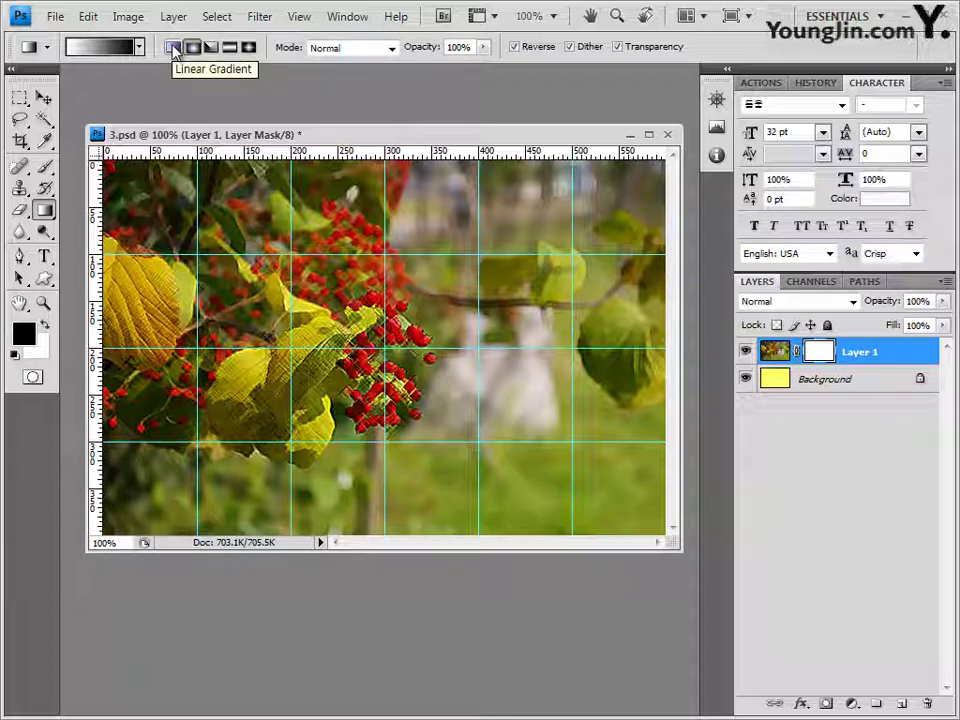
click(174, 49)
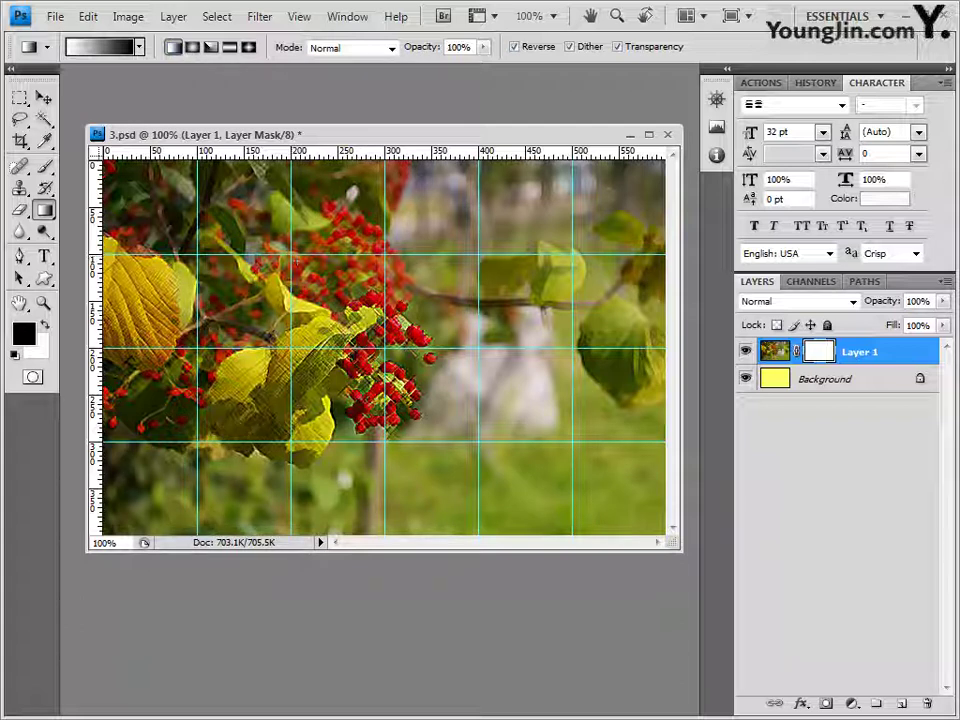
drag(400, 350, 501, 461)
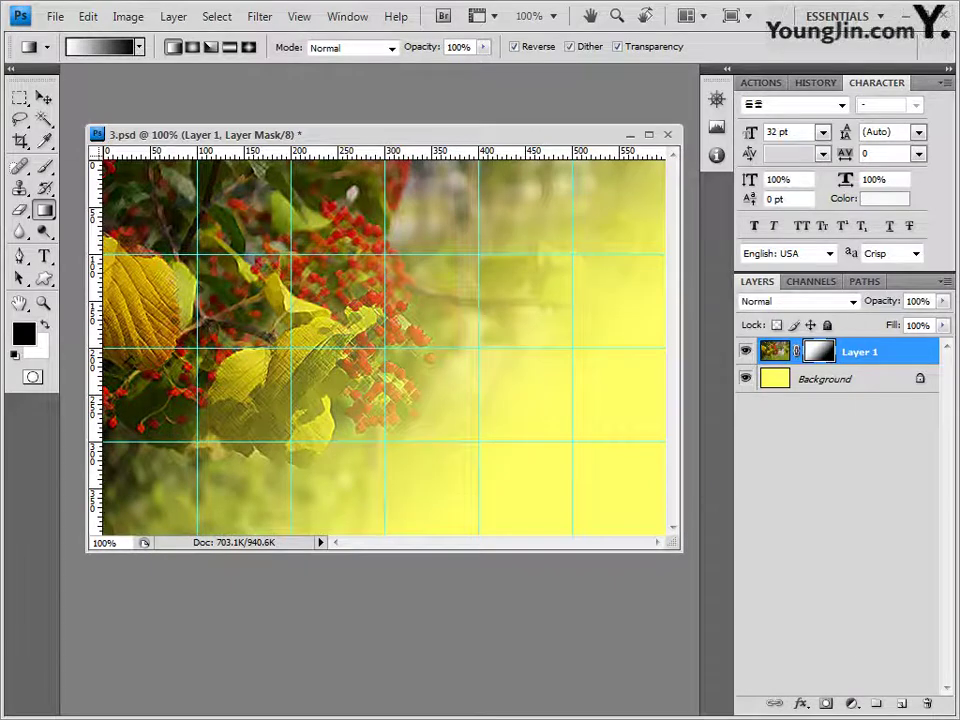
Open 2급-6.JPG from the exam image folder and place it in a floating window over 3.psd.
key(alt+Tab)
drag(357, 418, 370, 102)
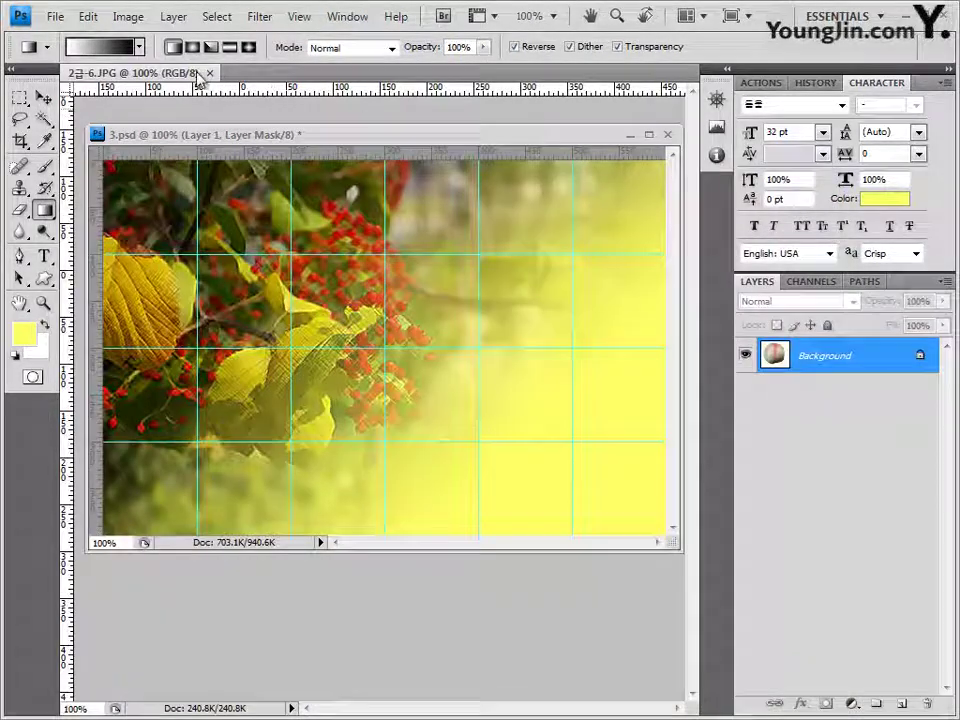
drag(140, 73, 414, 413)
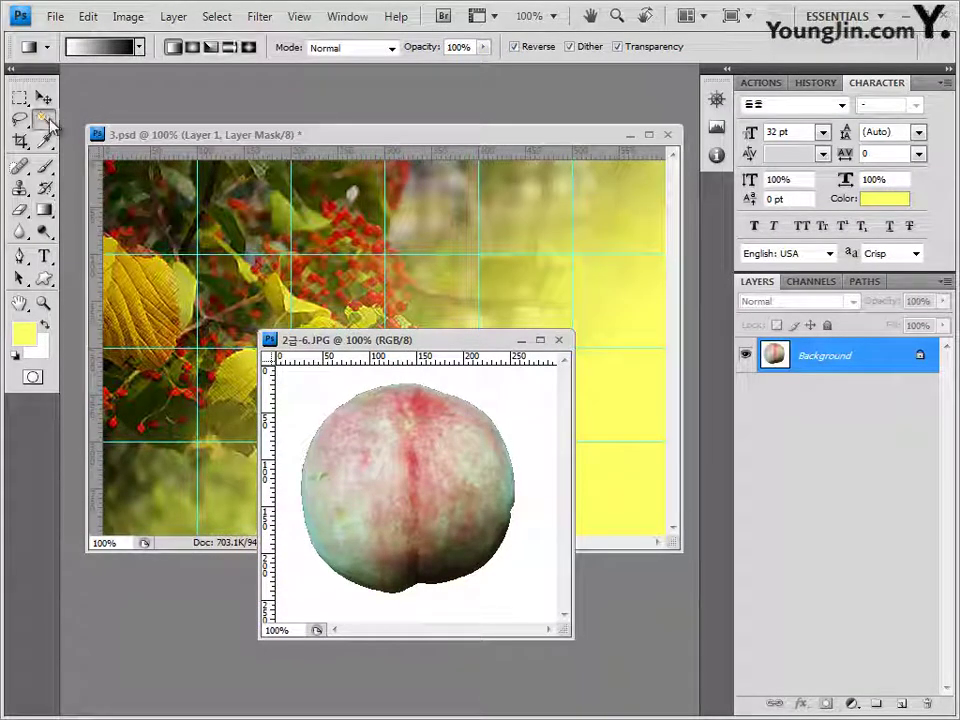
Select the peach by picking its white background with the Magic Wand at tolerance 32 and inverting the selection.
drag(44, 118, 78, 126)
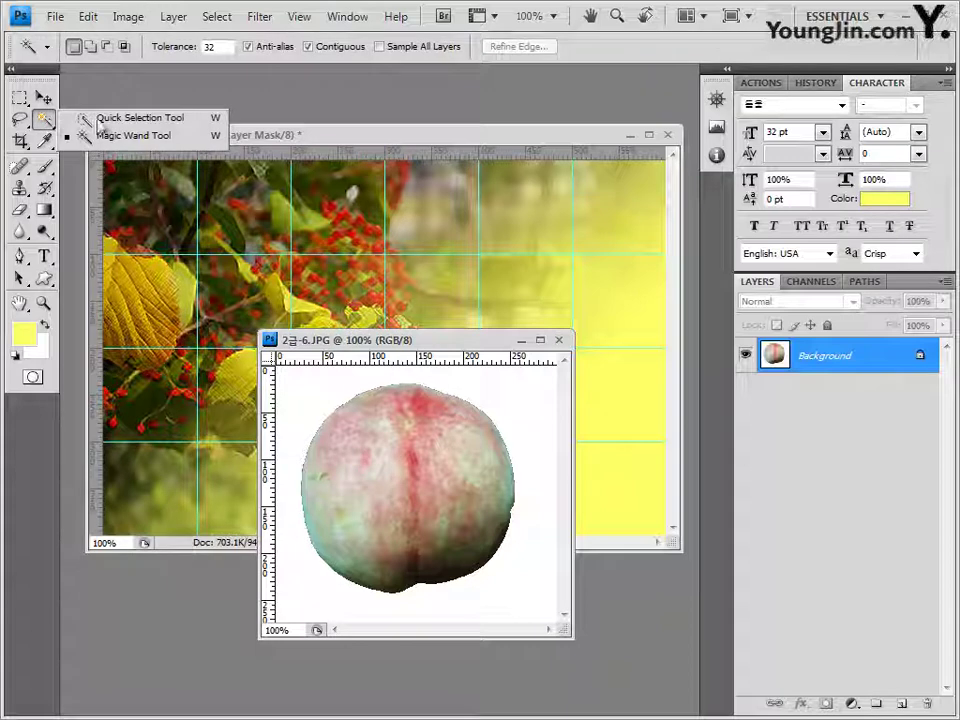
click(145, 137)
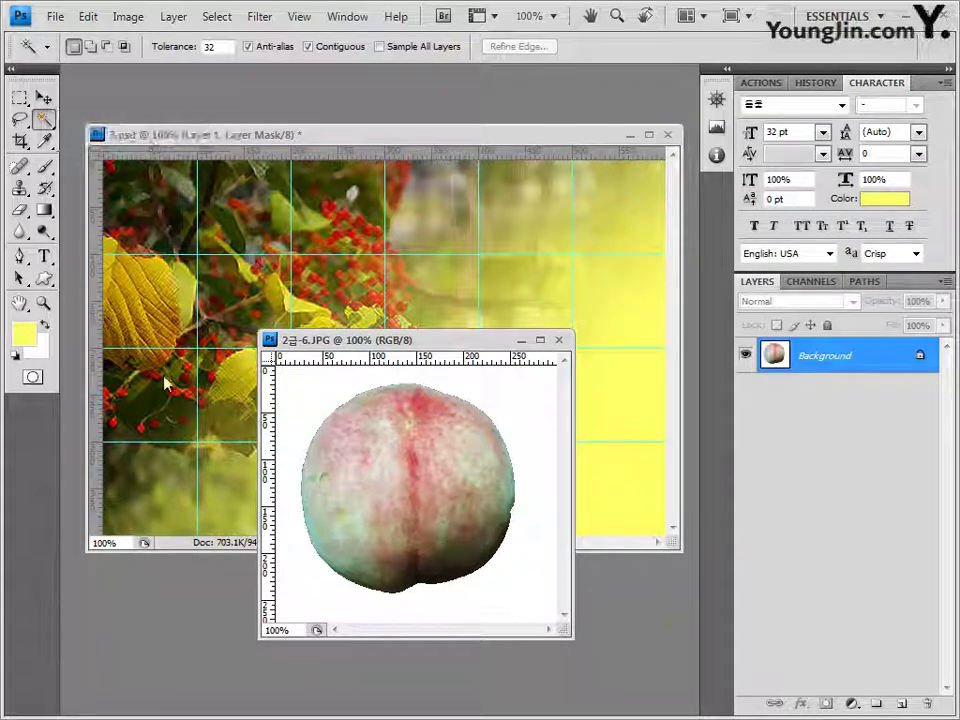
click(317, 390)
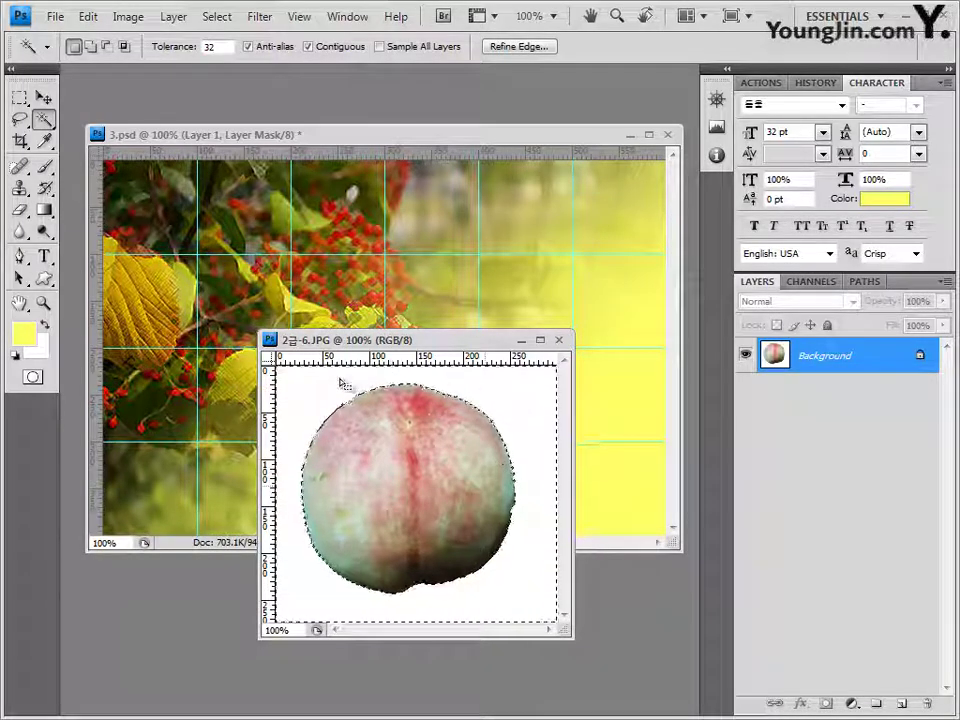
click(218, 17)
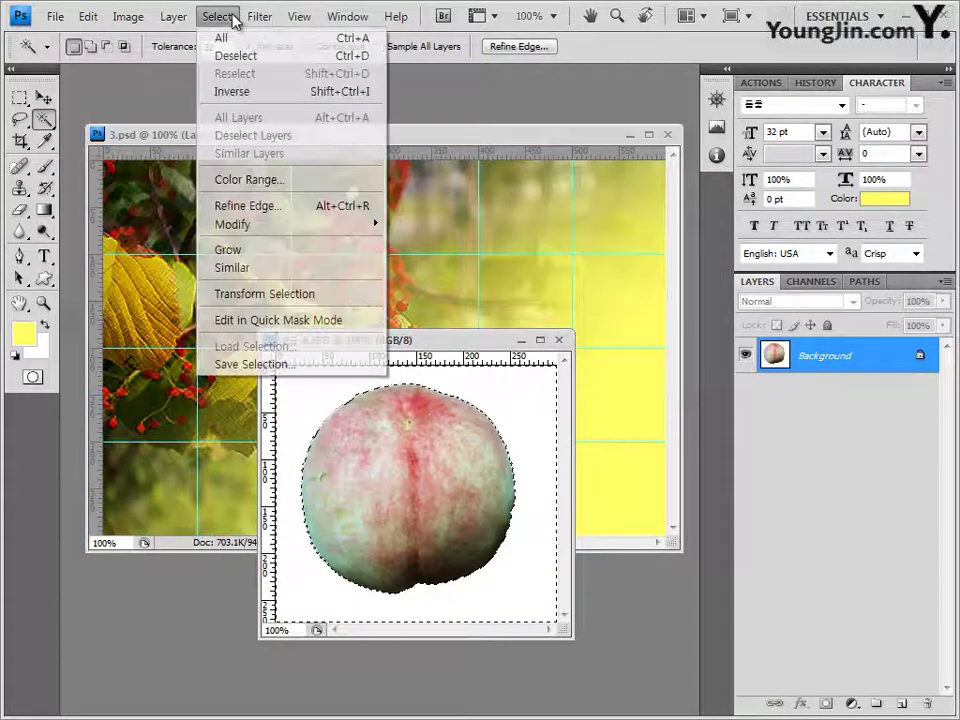
click(236, 92)
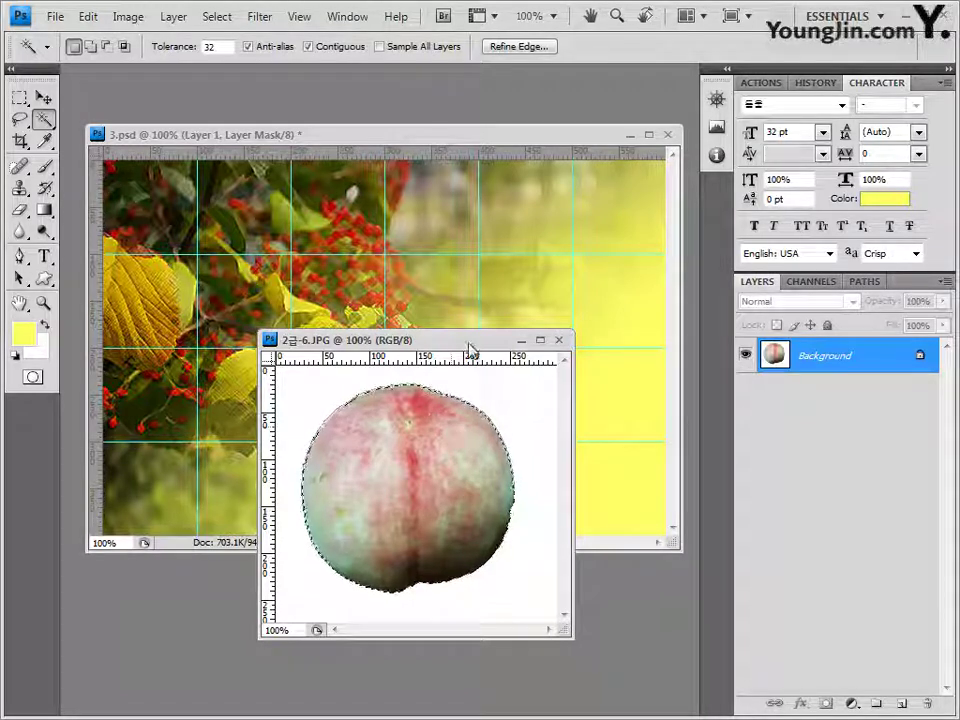
Copy the selected peach into 3.psd as a new layer and close 2급-6.JPG.
drag(470, 341, 579, 391)
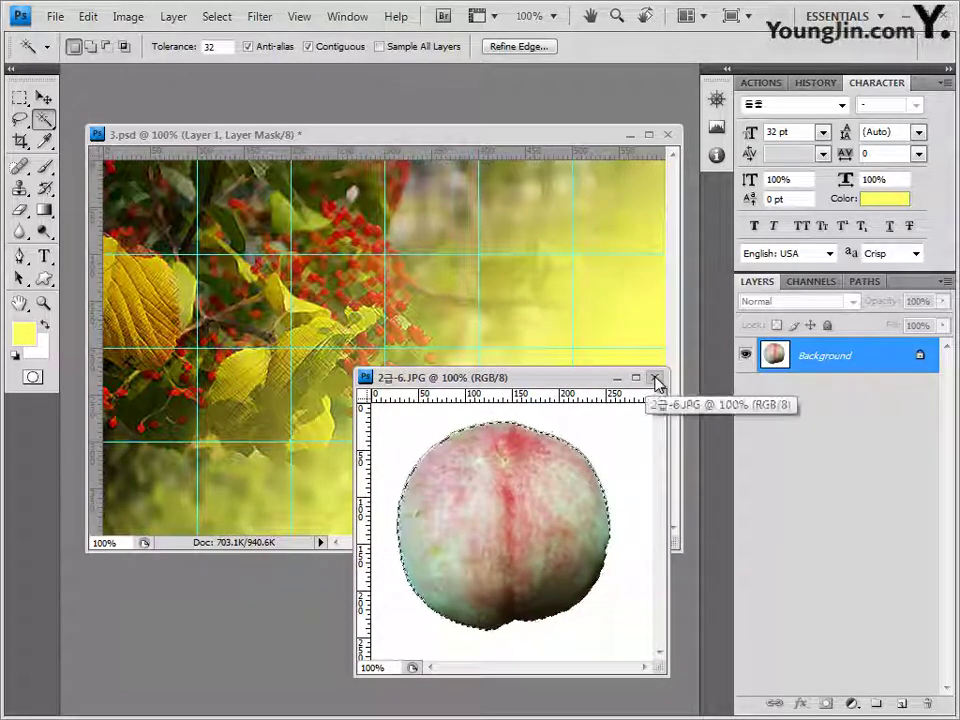
click(656, 378)
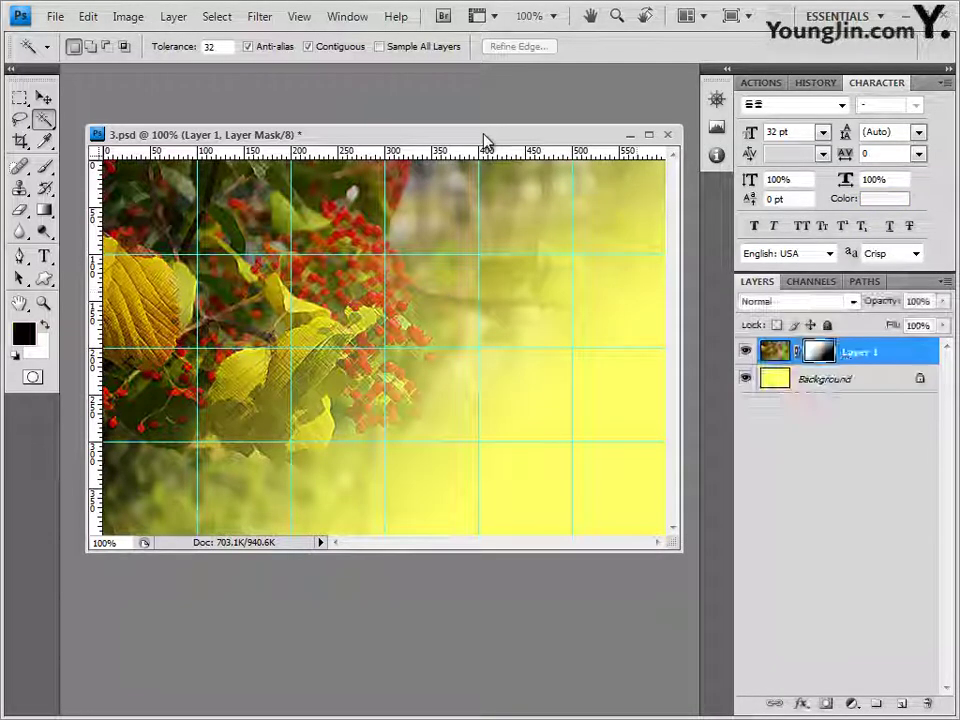
key(ctrl+v)
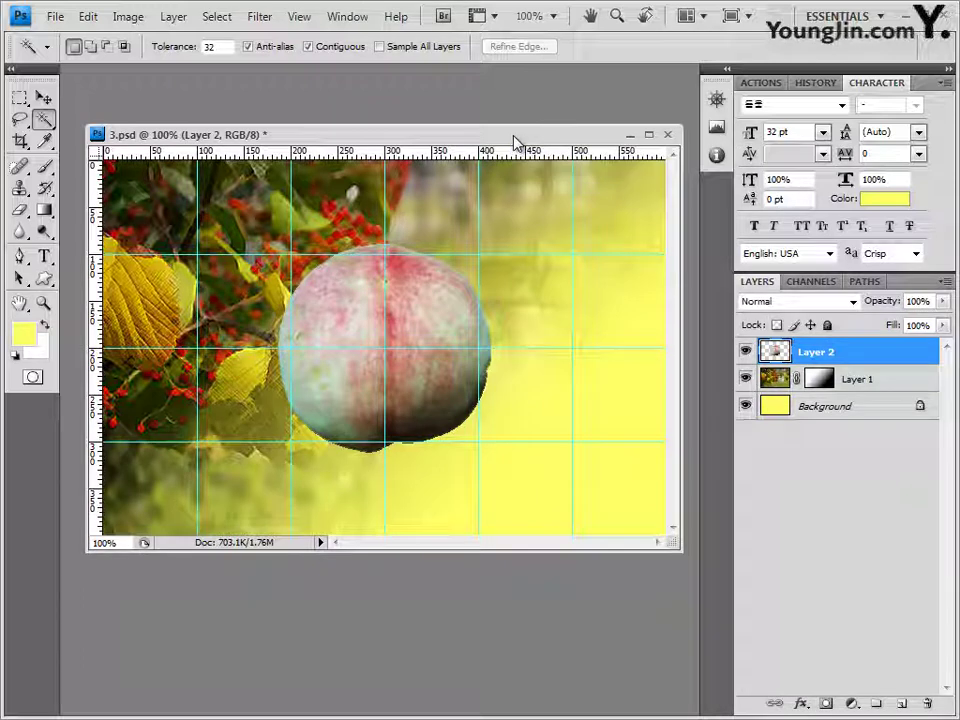
Scale the peach layer to 48.7% and place it in the lower-left corner of the canvas, centred at X 75.5, Y 333.5 px.
key(ctrl+t)
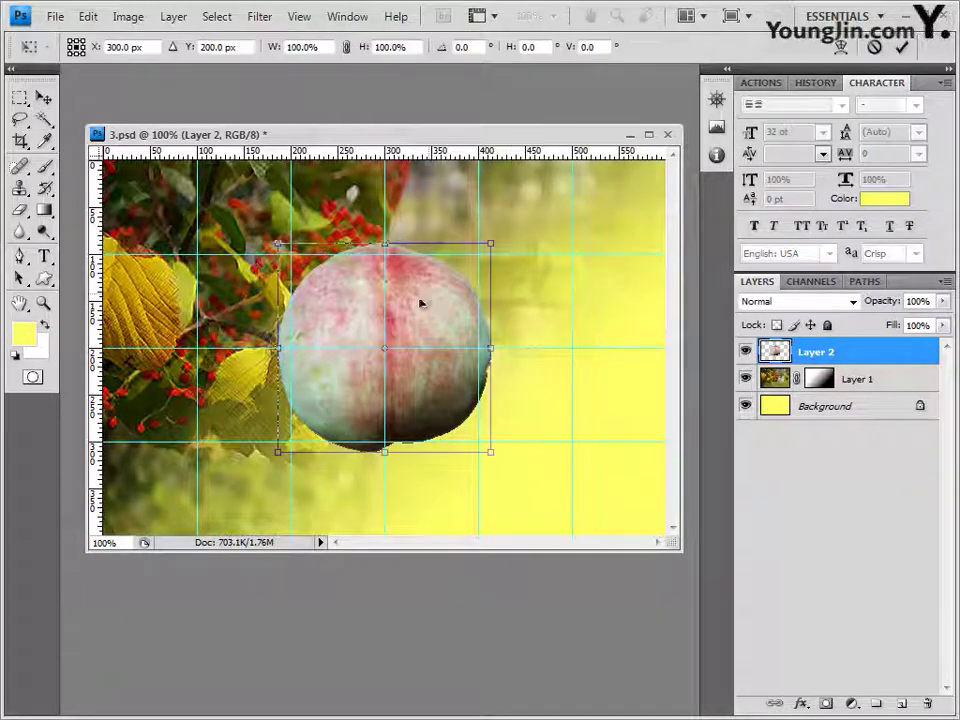
drag(490, 245, 380, 350)
drag(352, 410, 211, 476)
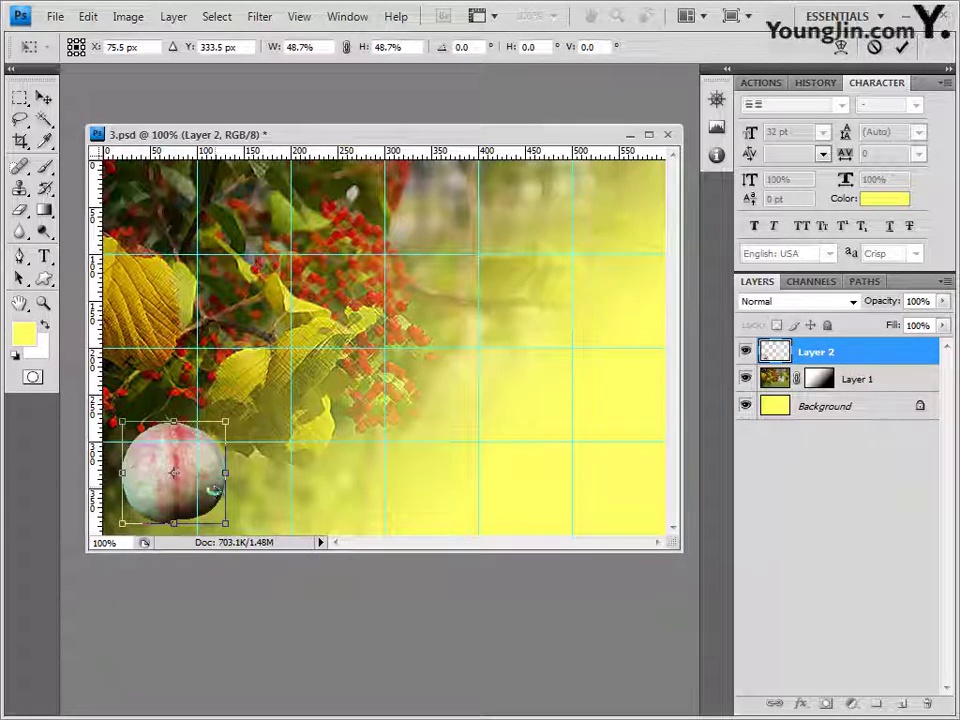
key(Return)
key(w)
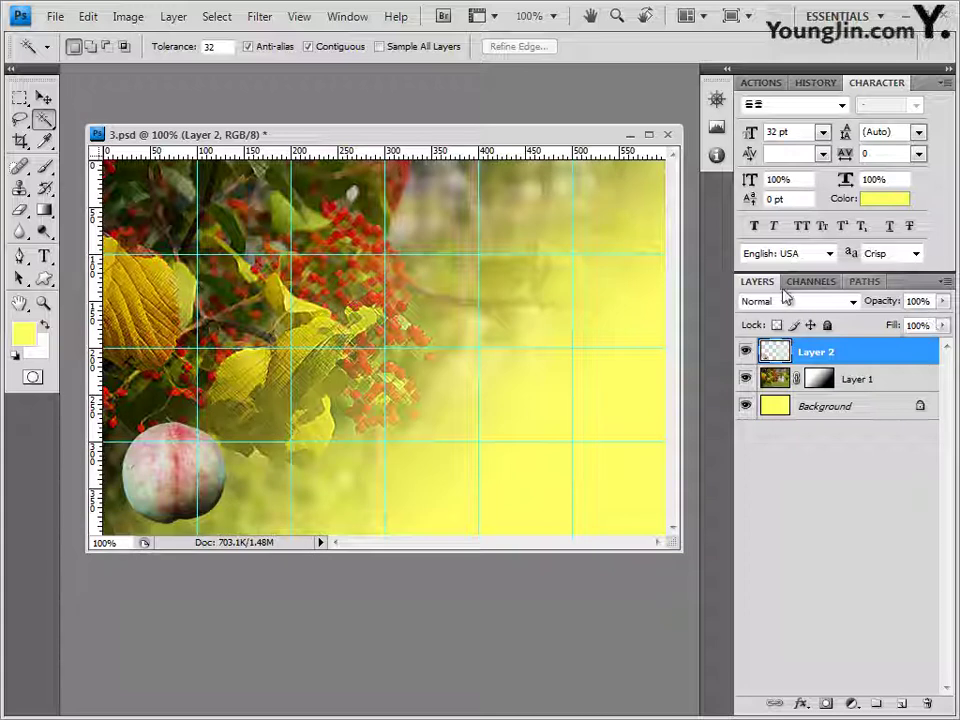
Add a Drop Shadow layer style with default settings to the peach layer.
click(802, 704)
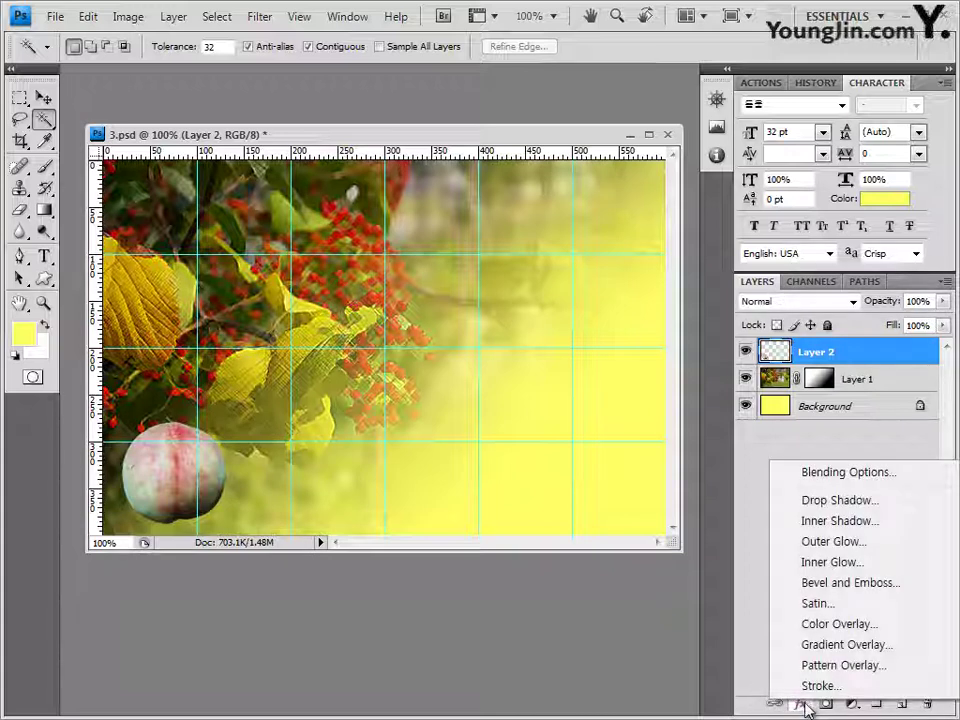
click(842, 503)
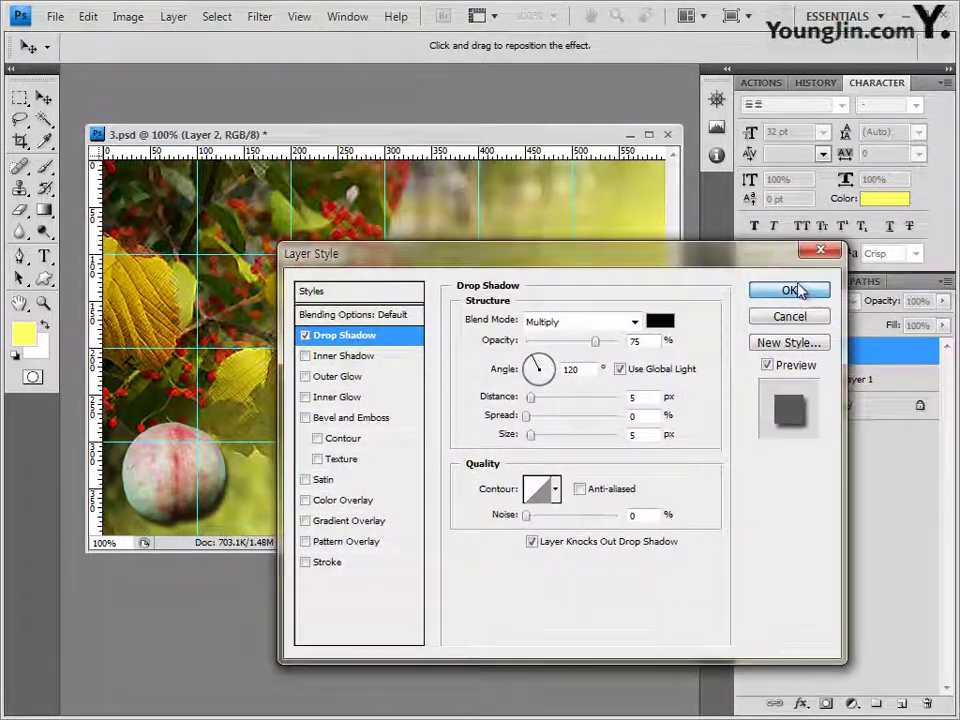
click(800, 292)
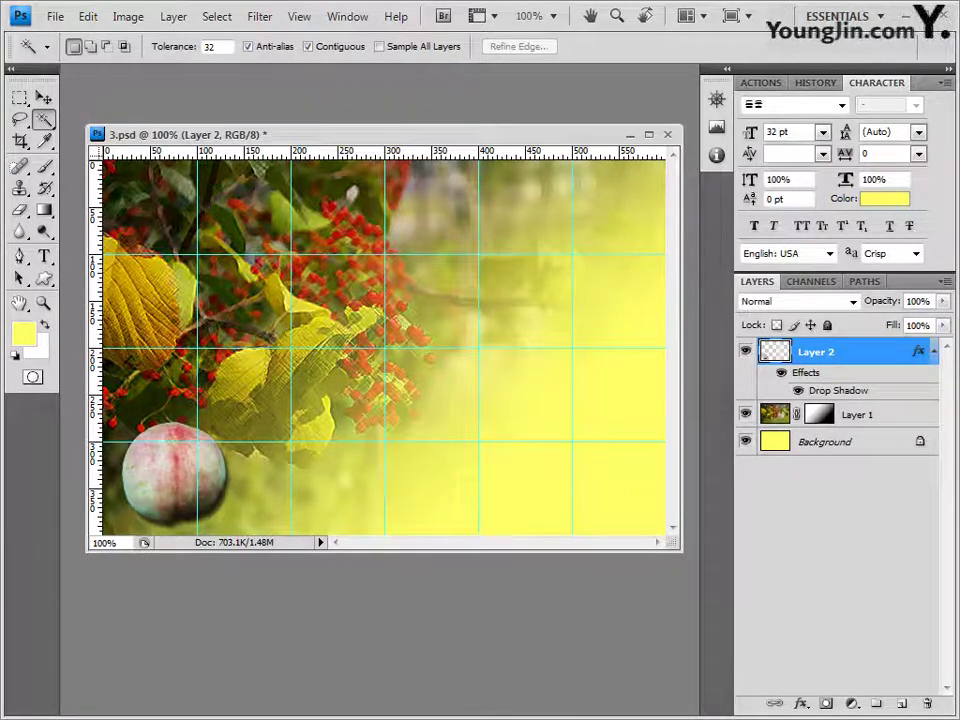
Open 2급-7.JPG from the exam image folder and place it in a floating window over 3.psd.
key(alt+Tab)
drag(497, 452, 369, 103)
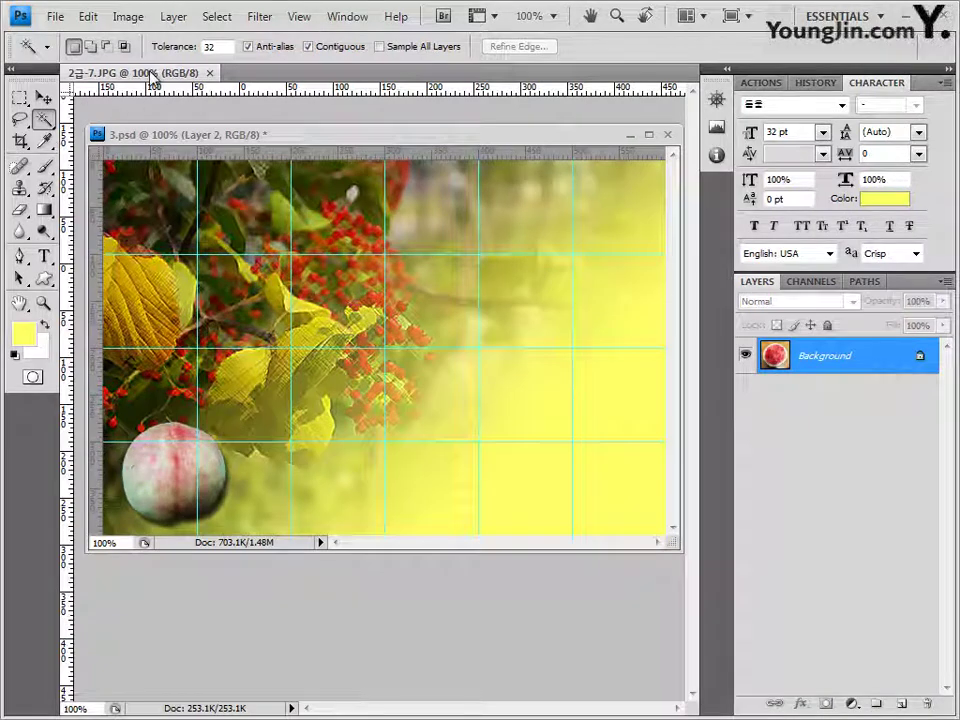
drag(118, 72, 424, 322)
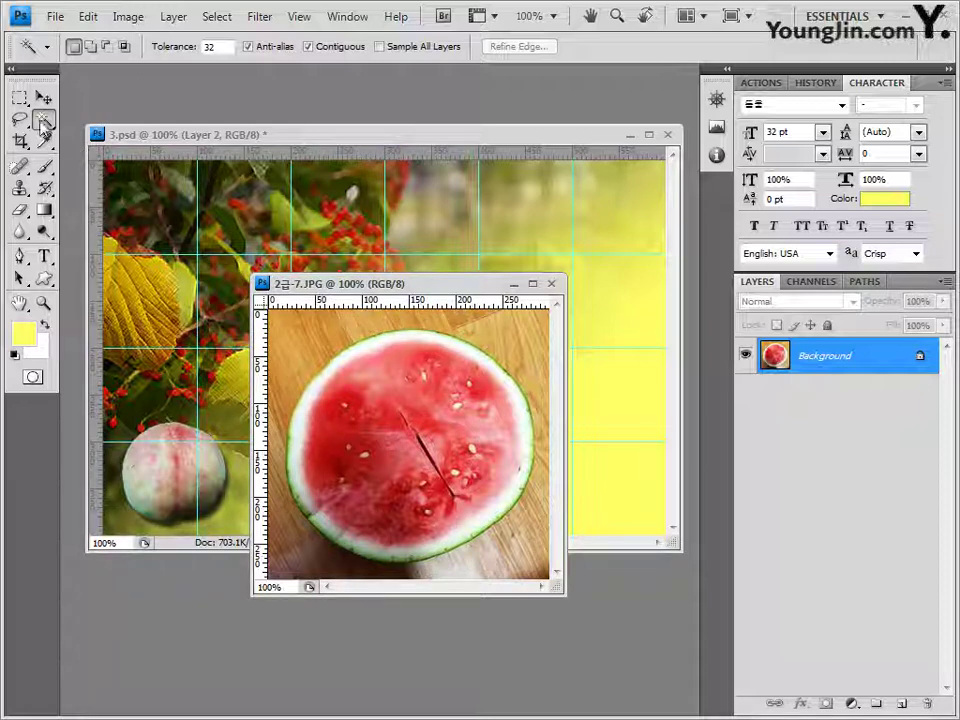
Select the whole watermelon slice with the Quick Selection tool using the 9 px brush.
drag(43, 119, 102, 122)
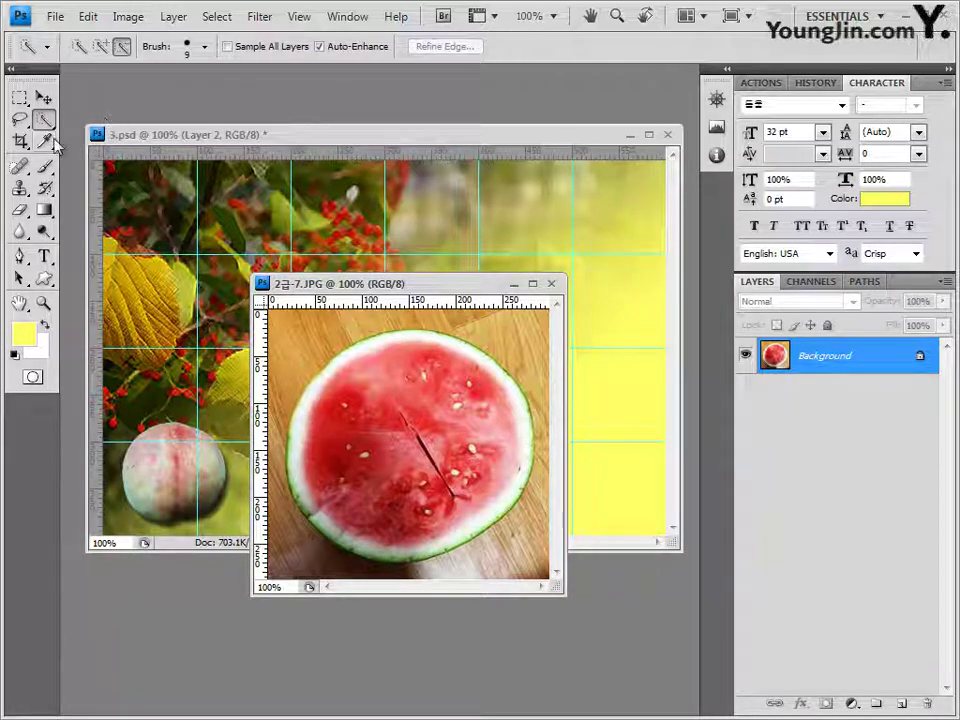
mouse_move(381, 364)
mouse_down()
mouse_move(320, 408)
mouse_move(300, 458)
mouse_move(358, 518)
mouse_move(388, 533)
mouse_move(422, 531)
mouse_up()
click(205, 46)
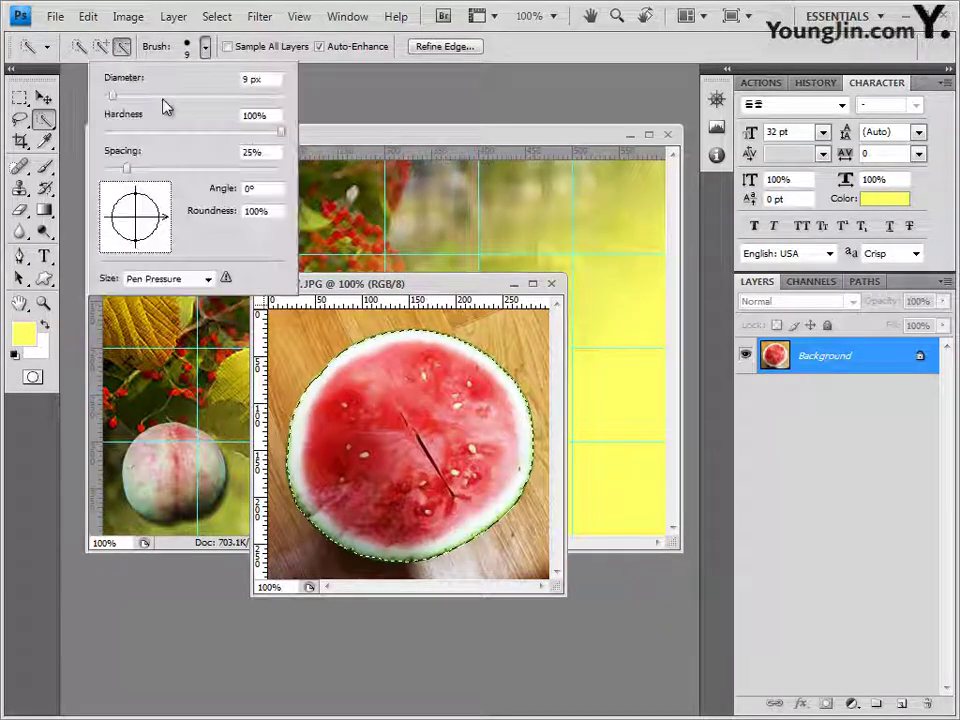
double_click(255, 79)
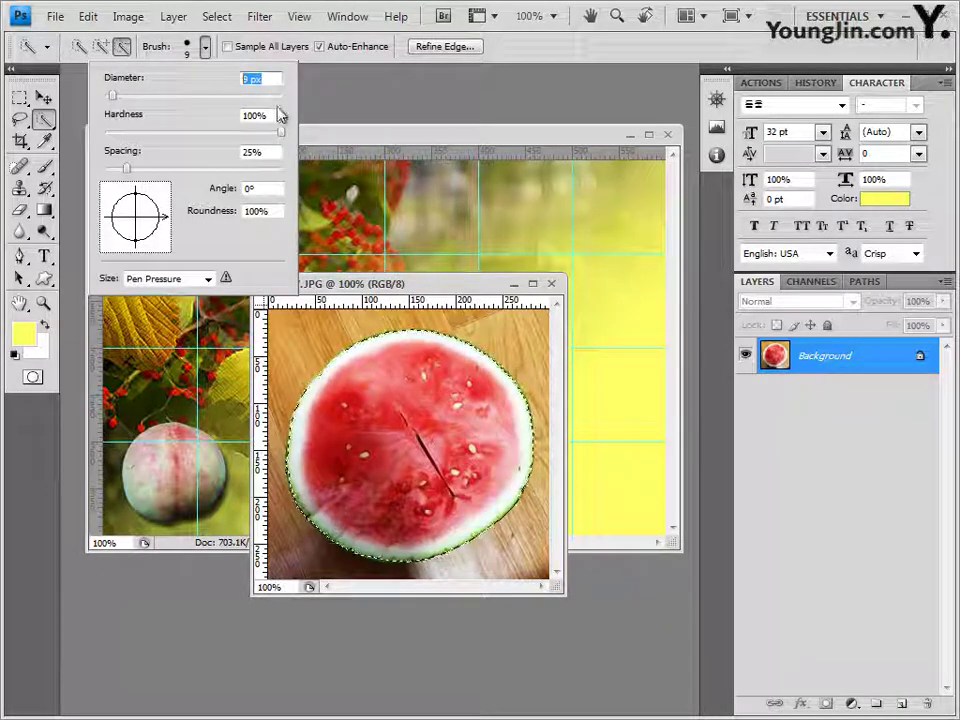
key(Return)
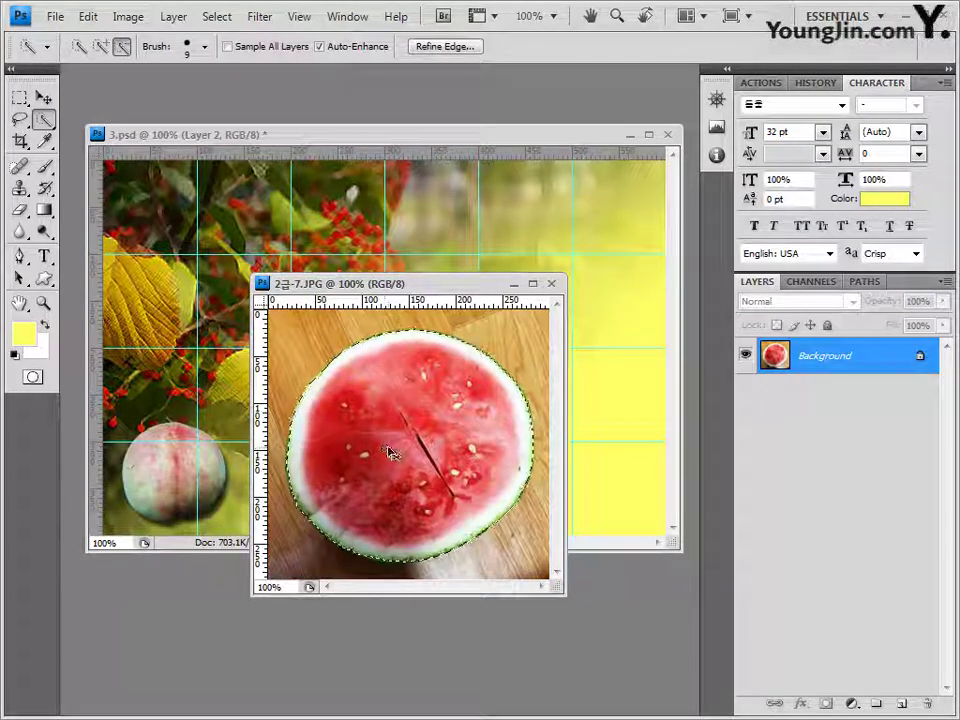
Copy the selected watermelon into 3.psd as a new layer and close 2급-7.JPG.
drag(470, 283, 536, 317)
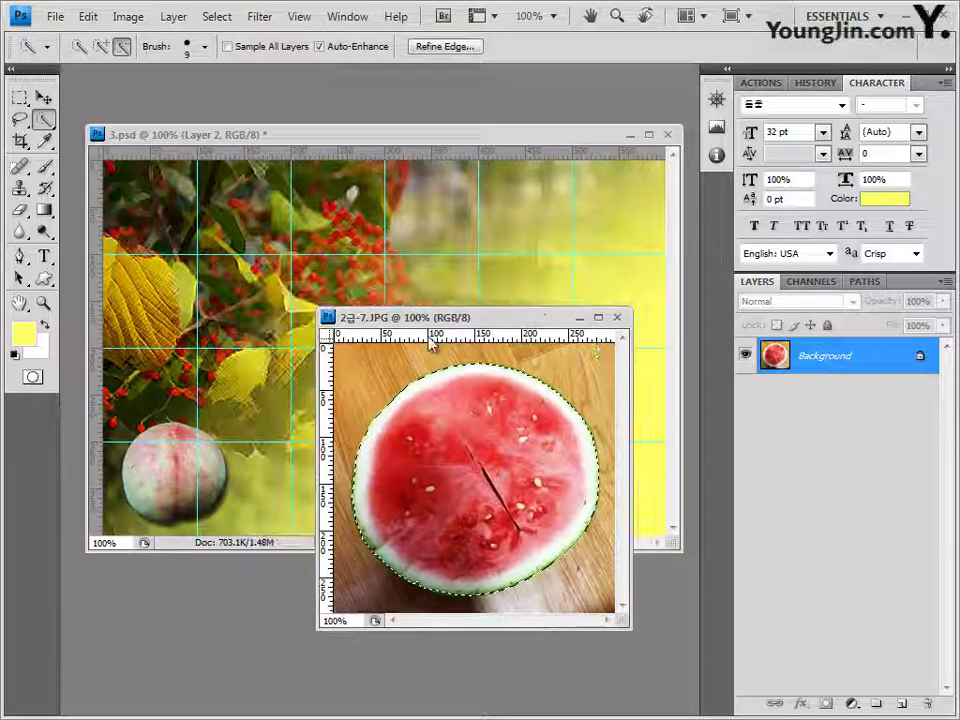
click(617, 317)
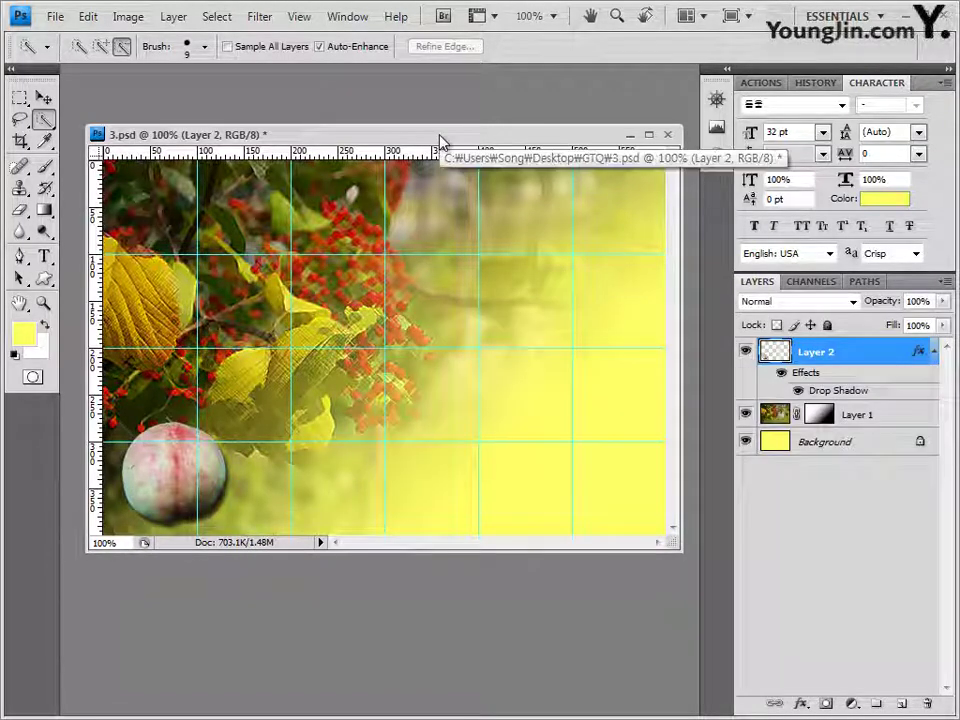
key(ctrl+v)
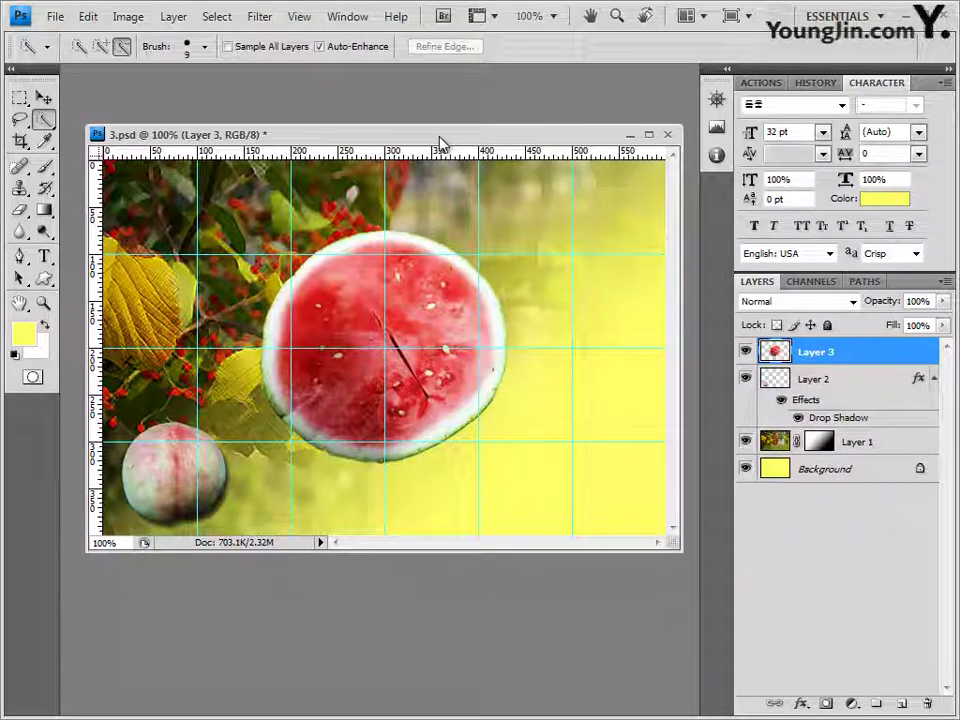
Scale the watermelon layer to 64.5% width and 74.9% height and place it in the canvas's upper-right corner, slightly cropped by the right edge.
key(ctrl+t)
drag(416, 330, 567, 271)
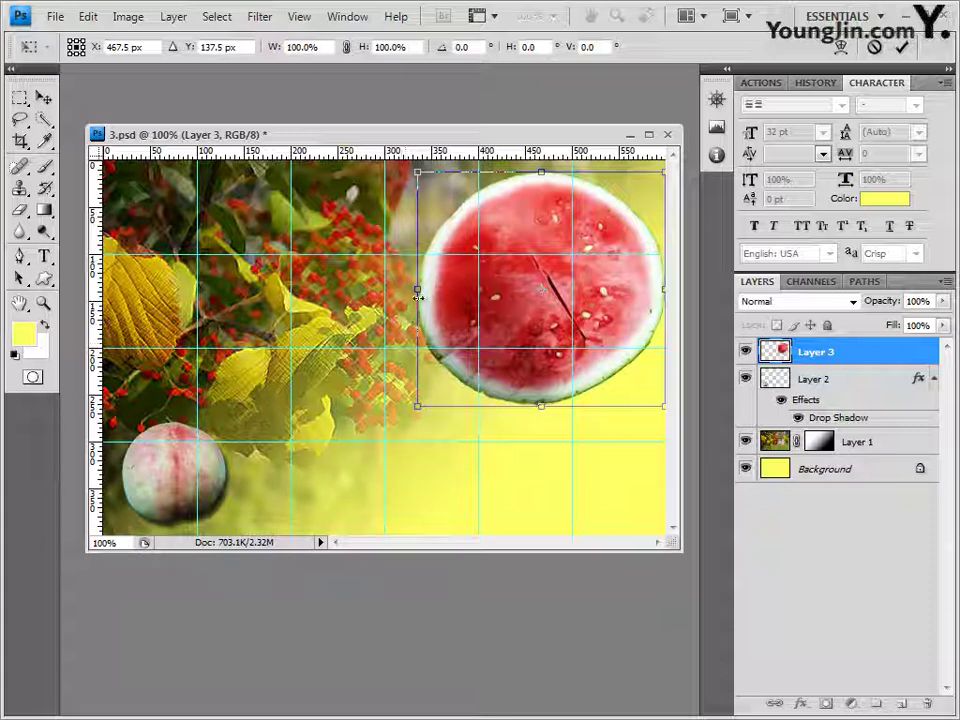
drag(417, 289, 506, 289)
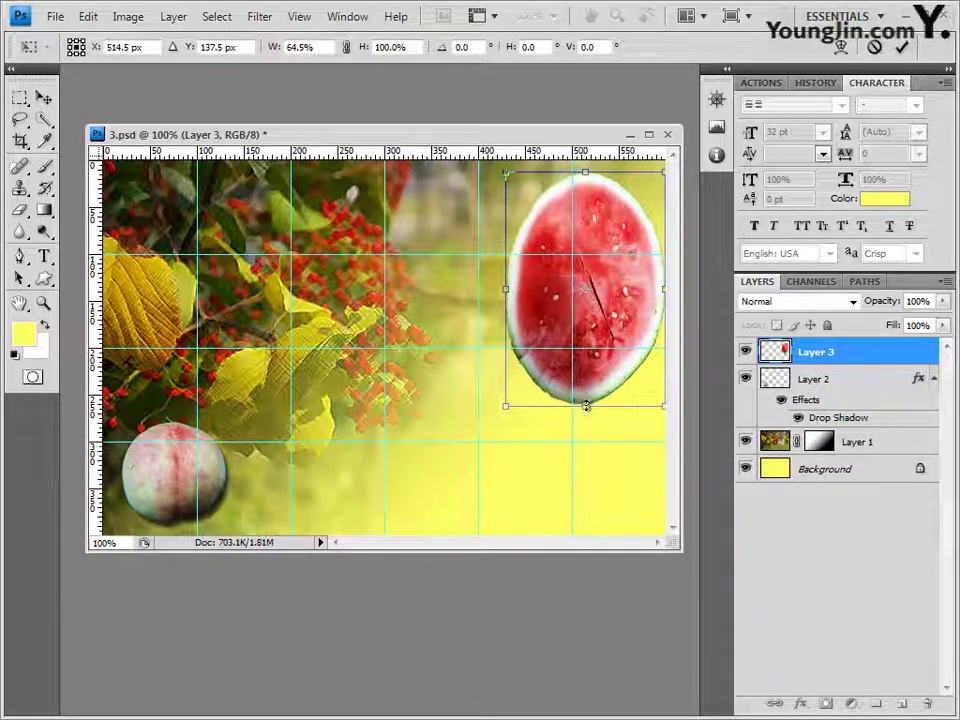
drag(585, 405, 597, 355)
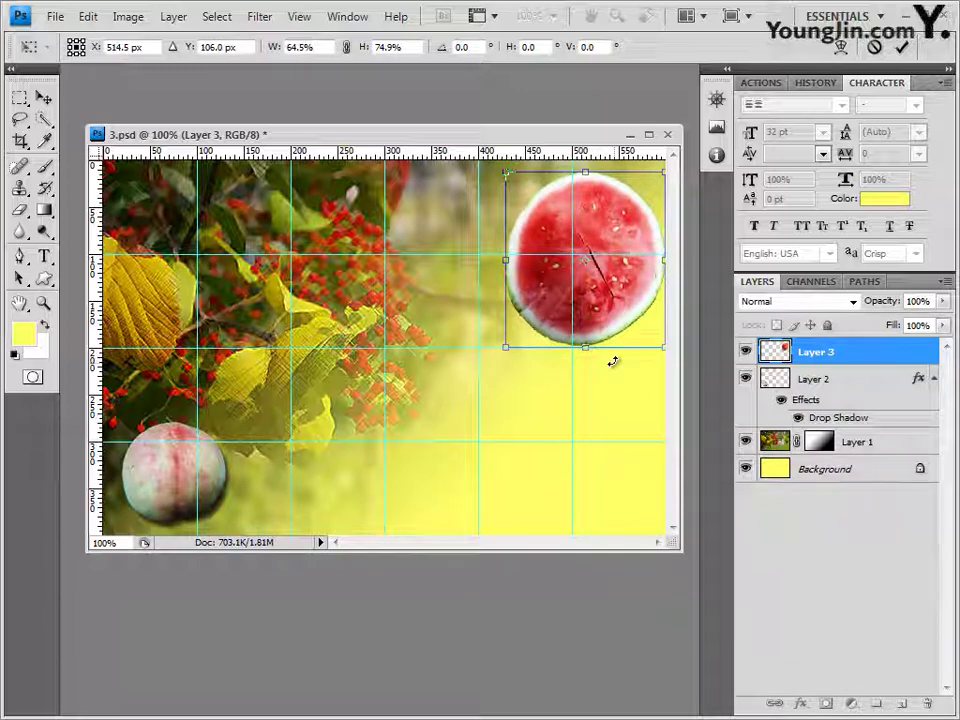
key(Return)
key(w)
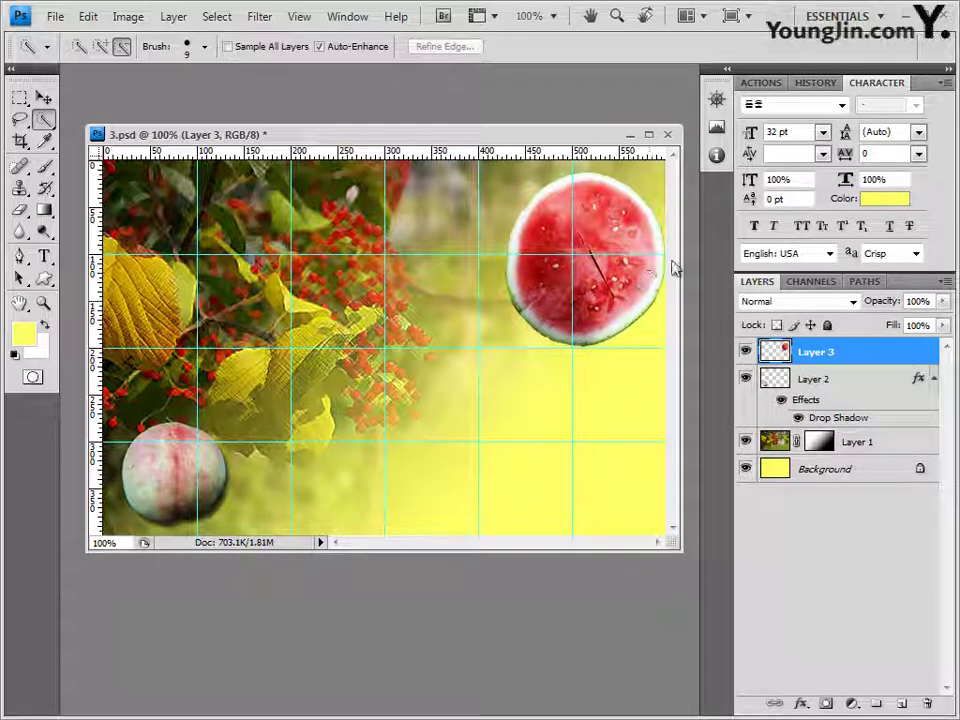
key(v)
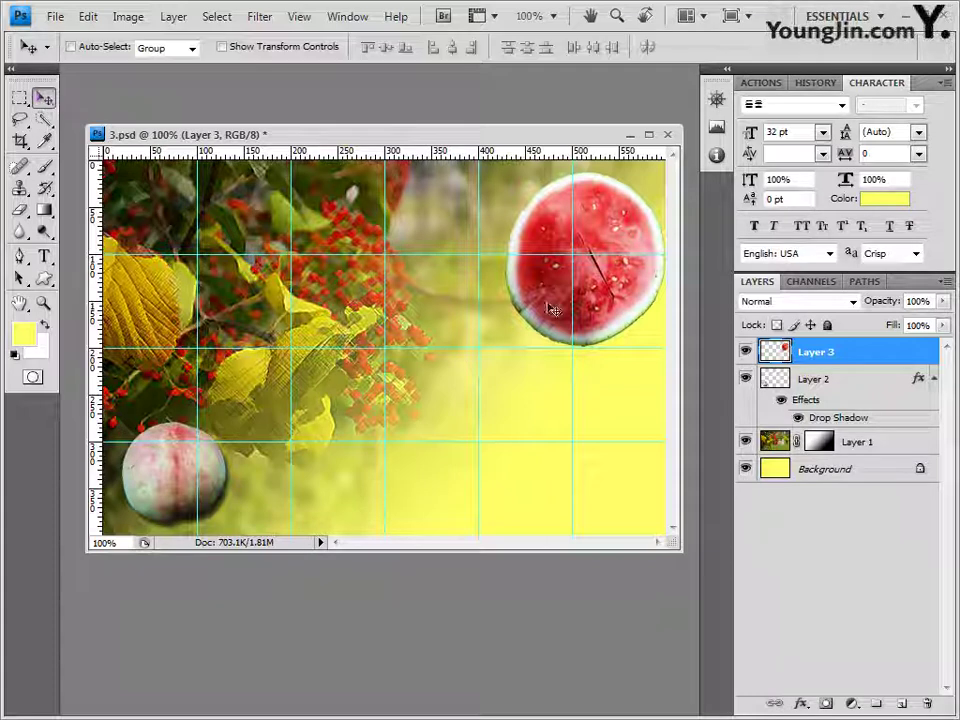
drag(548, 292, 563, 290)
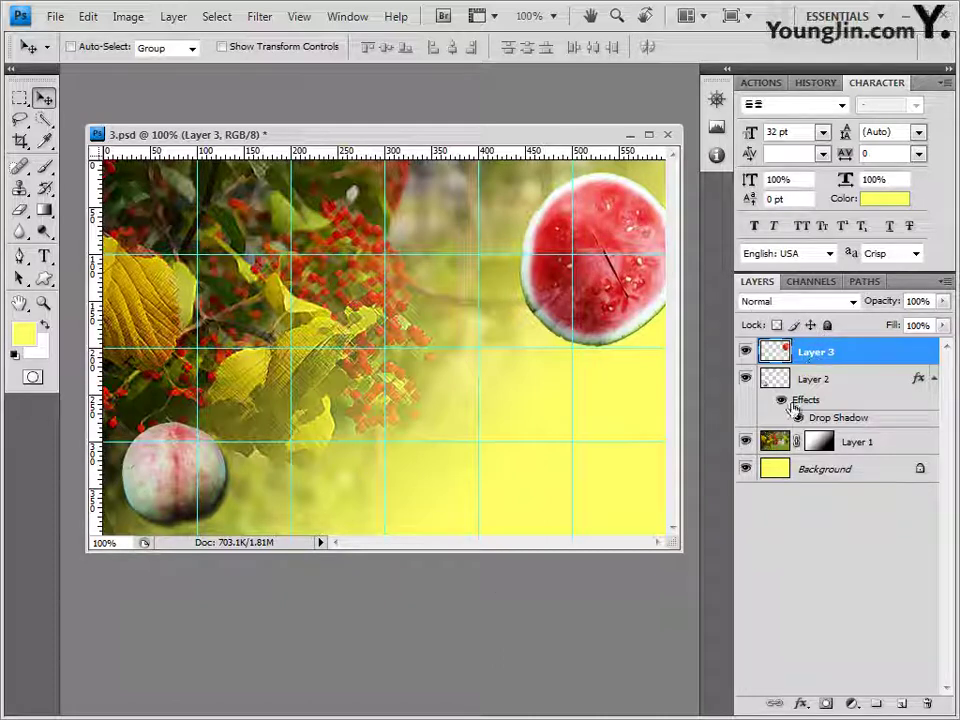
Add an Outer Glow layer style with default settings to the watermelon layer.
click(800, 703)
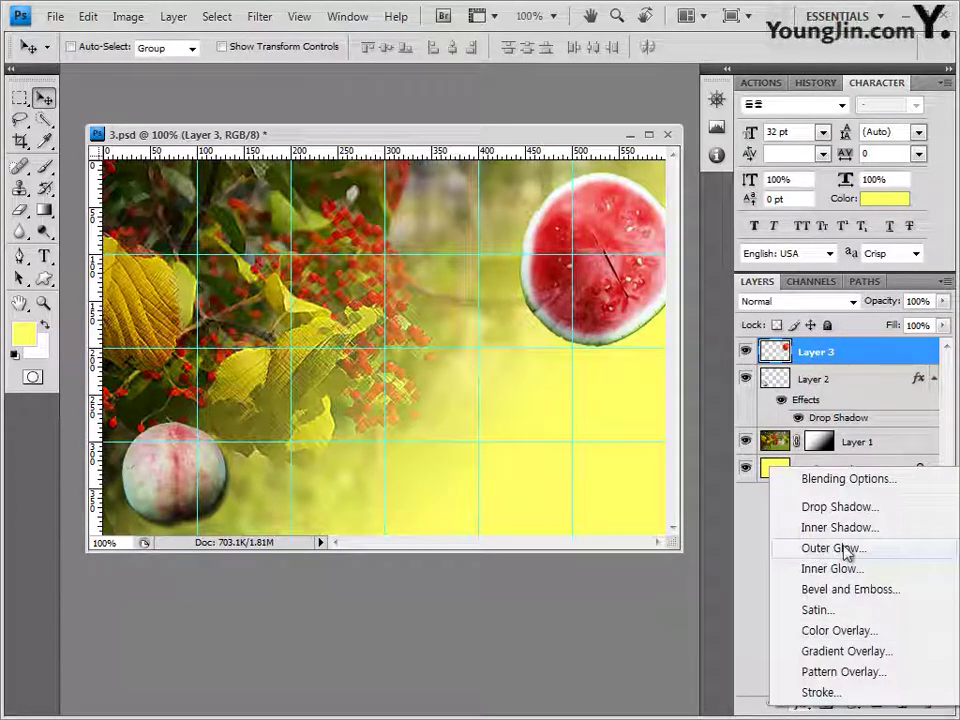
click(820, 550)
click(812, 296)
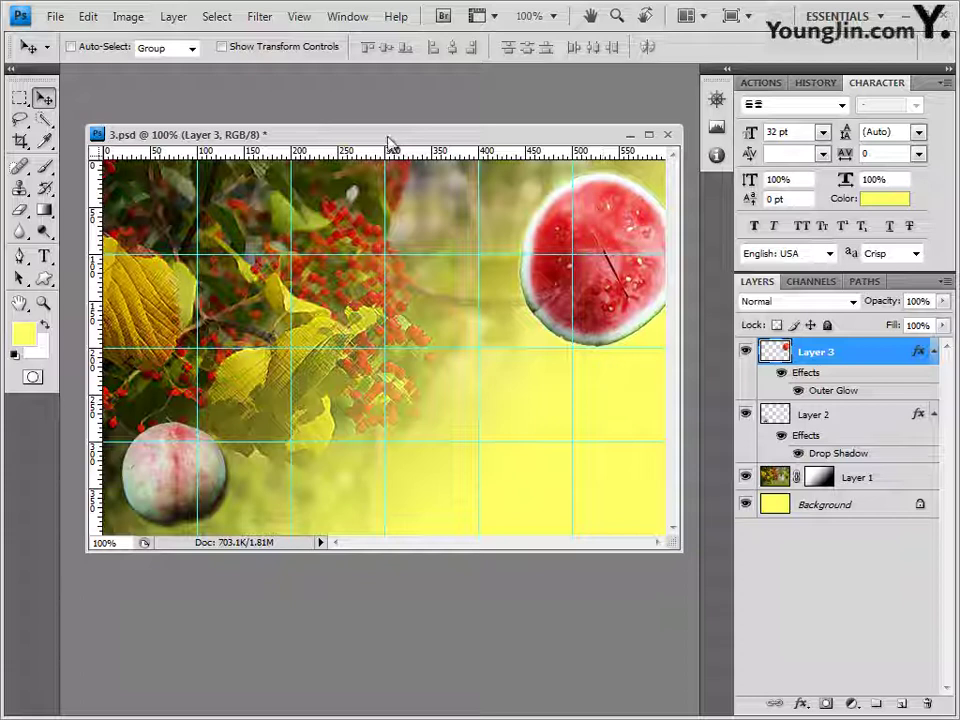
Open 2급-8.JPG from the exam image folder and place it in a floating window over 3.psd.
key(alt+Tab)
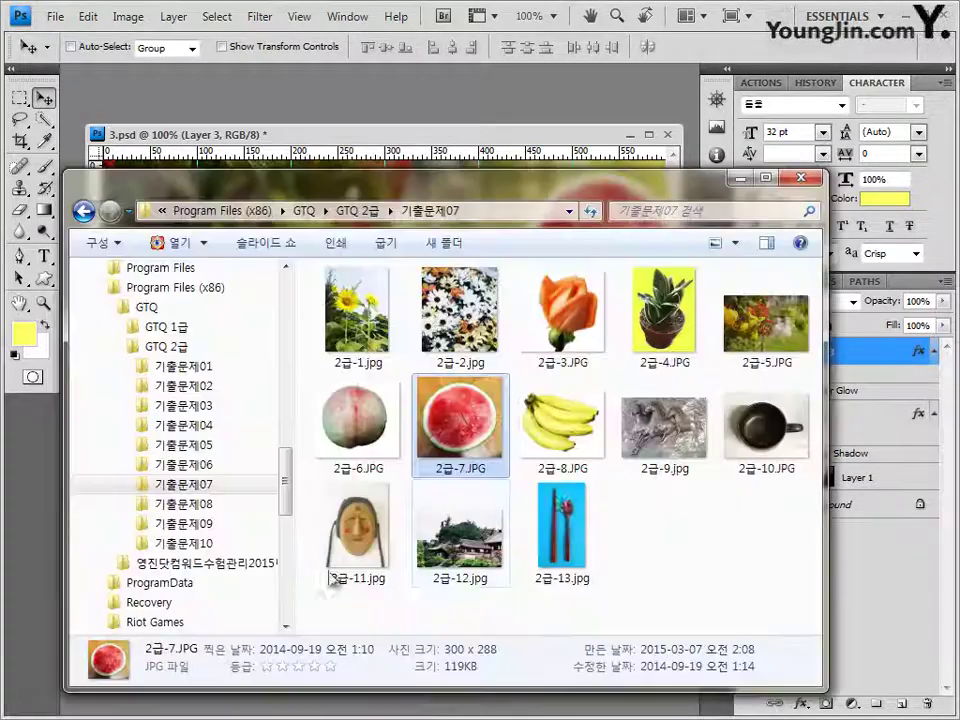
click(590, 440)
key(Return)
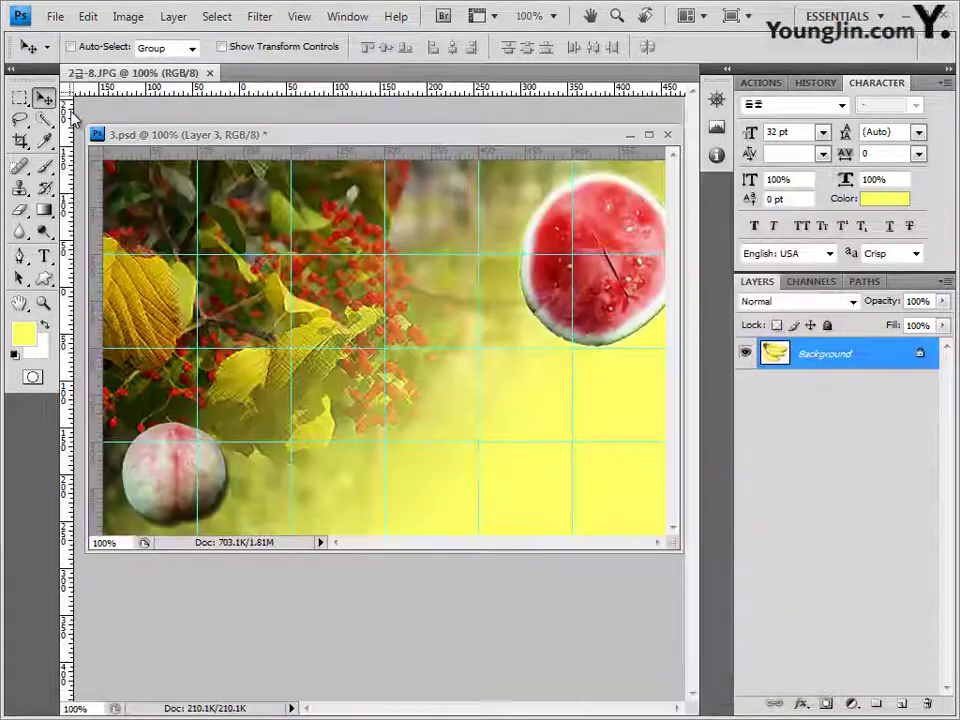
drag(100, 72, 410, 364)
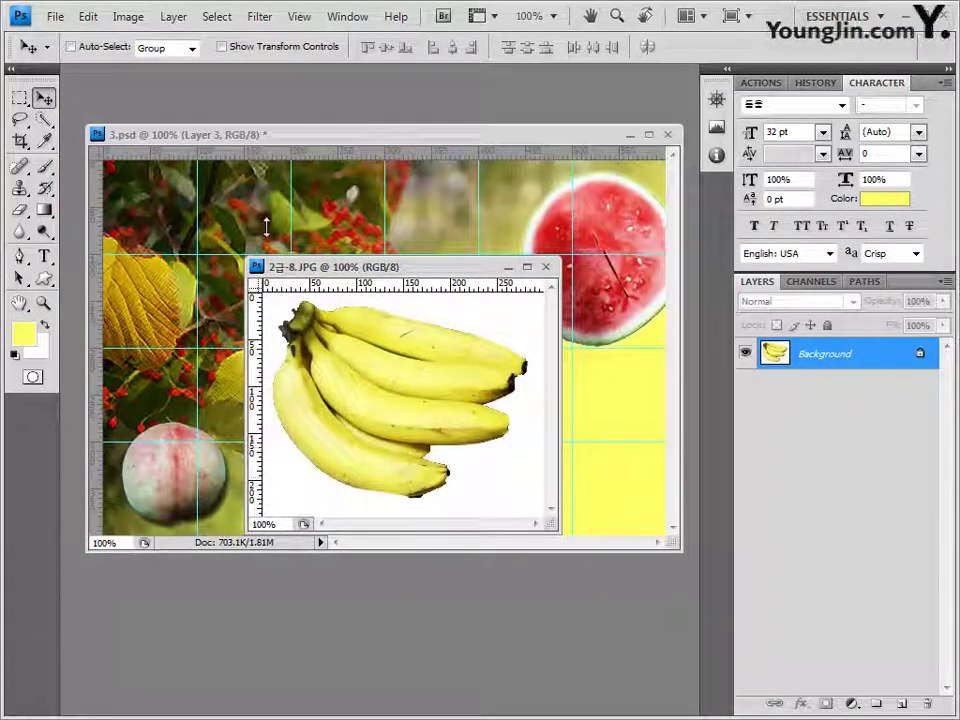
Select the bananas by inverting a Magic Wand selection of the white background, and copy them into 3.psd as a new layer, closing 2급-8.JPG.
drag(44, 120, 141, 146)
click(522, 455)
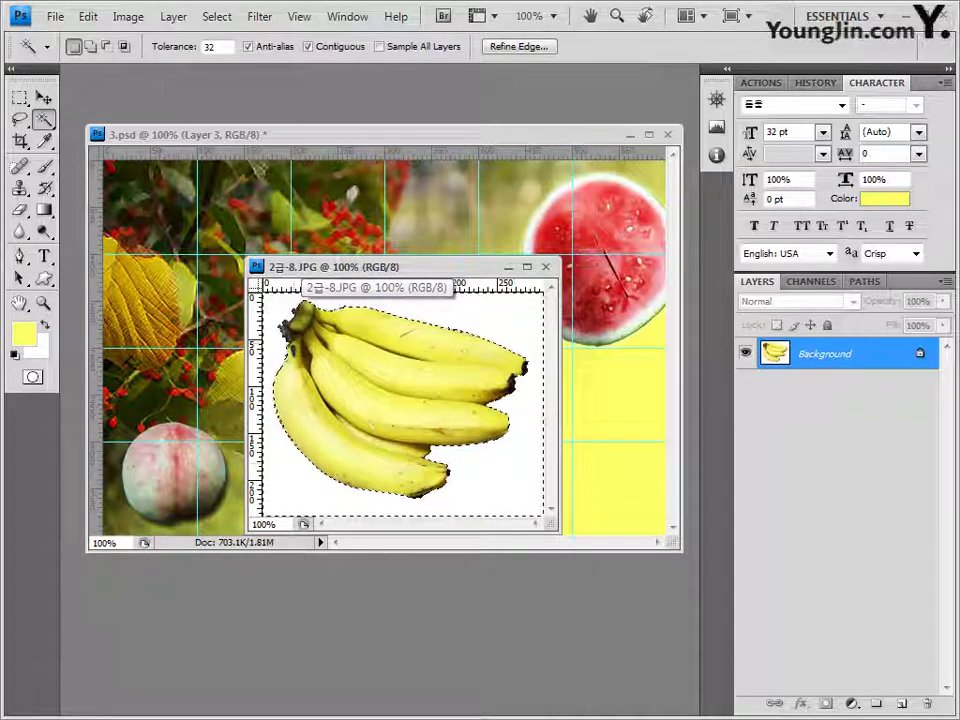
click(217, 17)
click(240, 92)
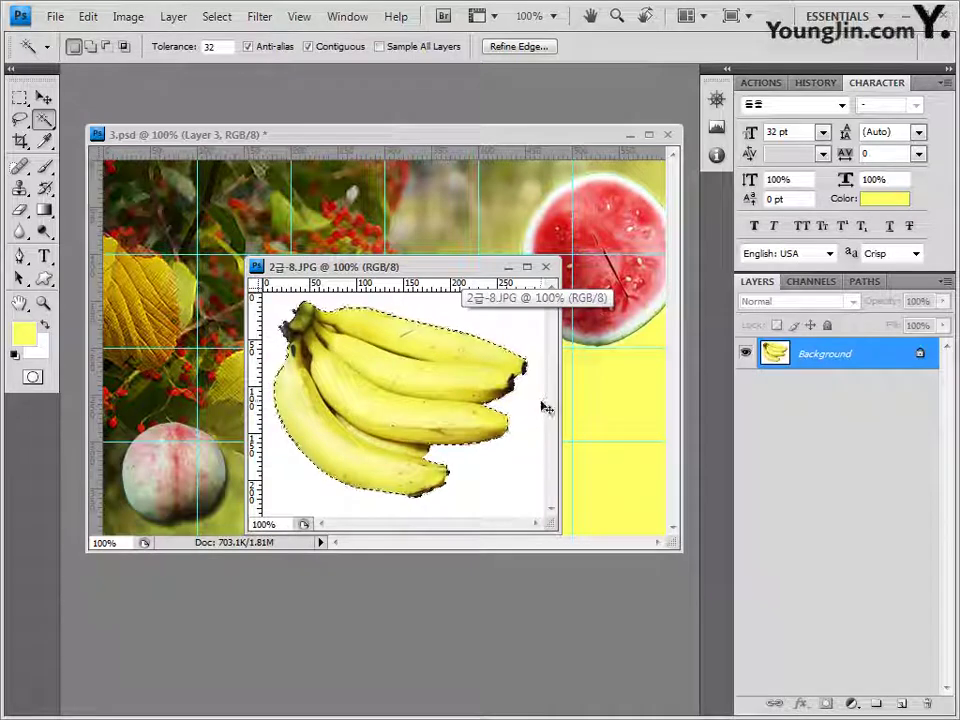
click(546, 267)
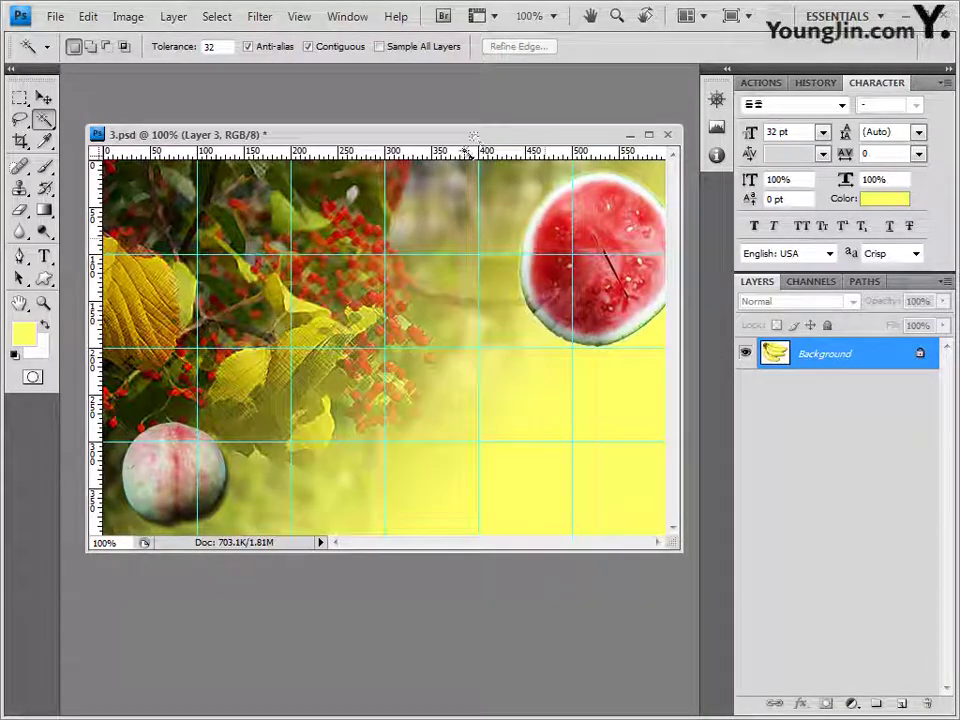
key(ctrl+v)
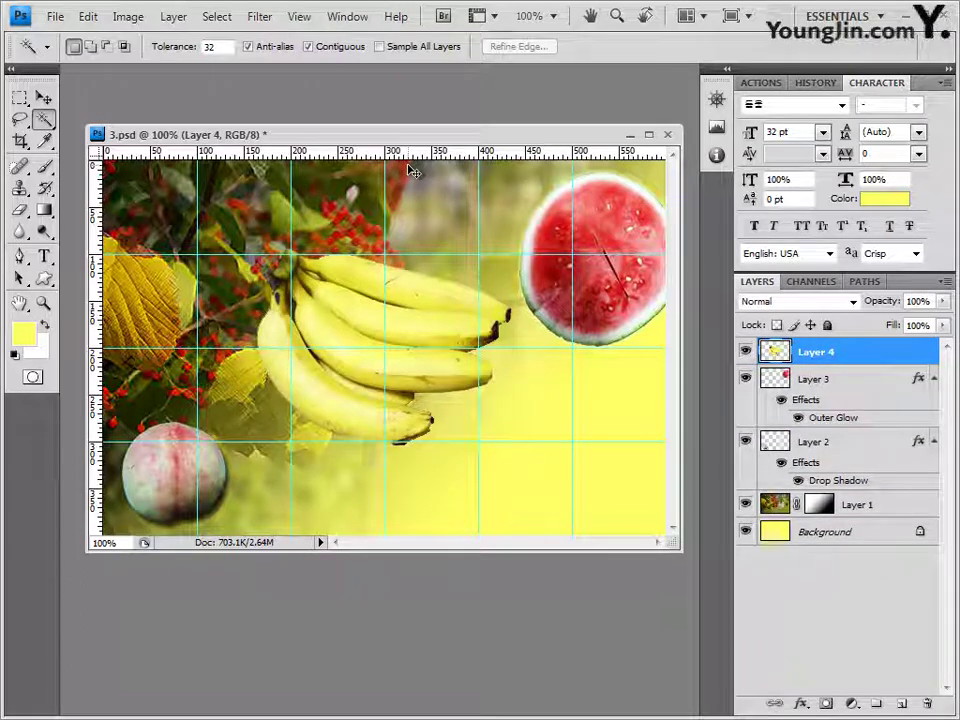
Scale the banana layer proportionally to 67.2% and place it just right of the peach near the canvas's lower edge.
key(ctrl+t)
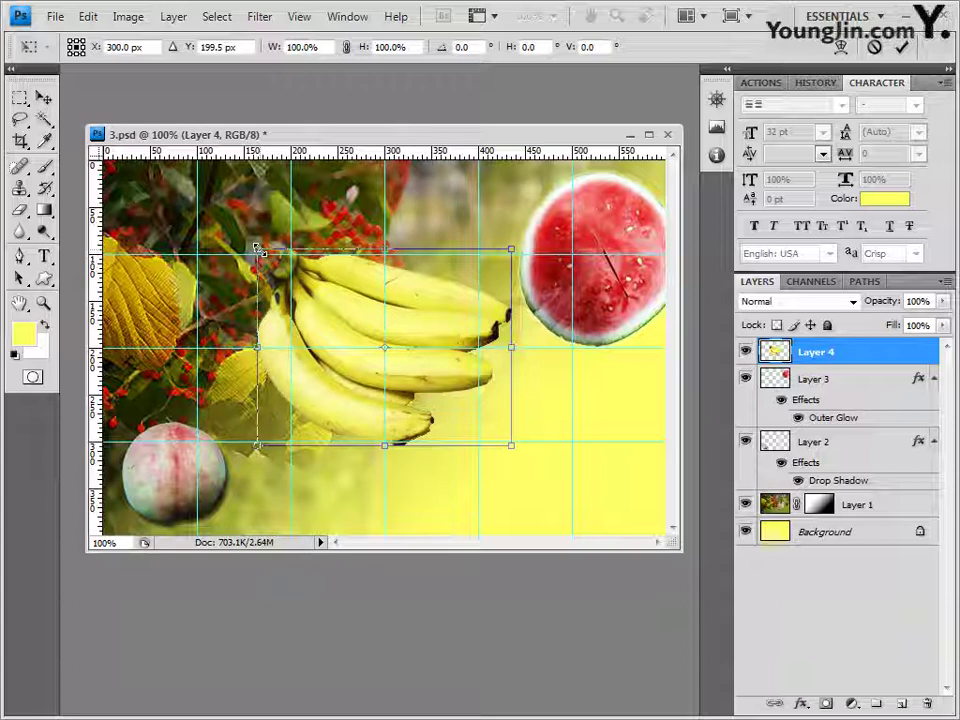
drag(256, 249, 342, 306)
drag(395, 399, 301, 463)
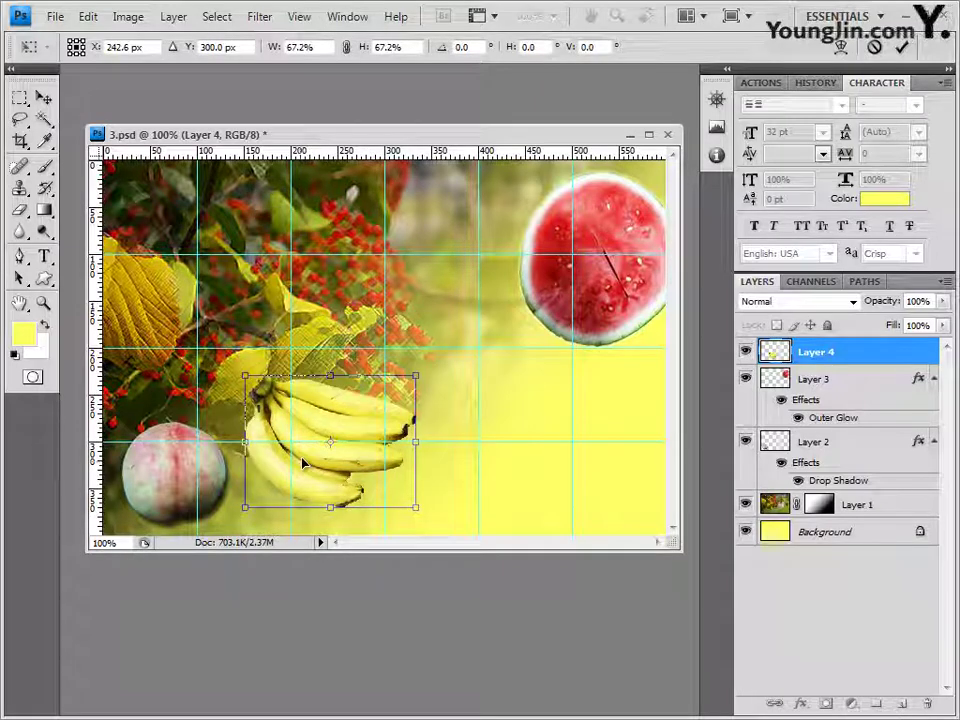
key(Return)
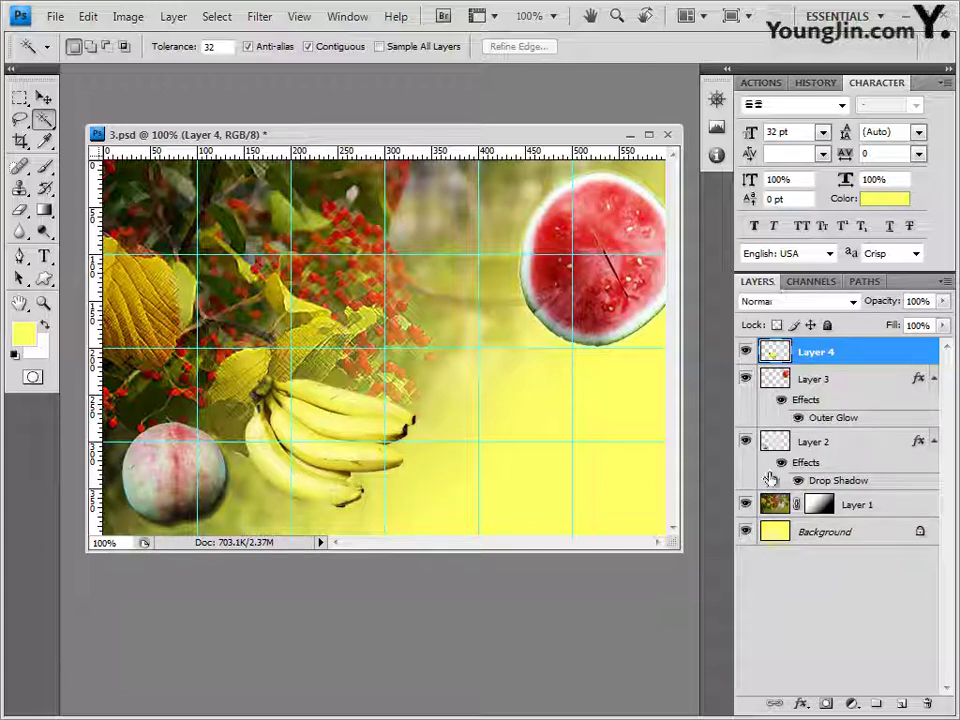
Add a Drop Shadow with the default settings to the banana layer.
click(801, 704)
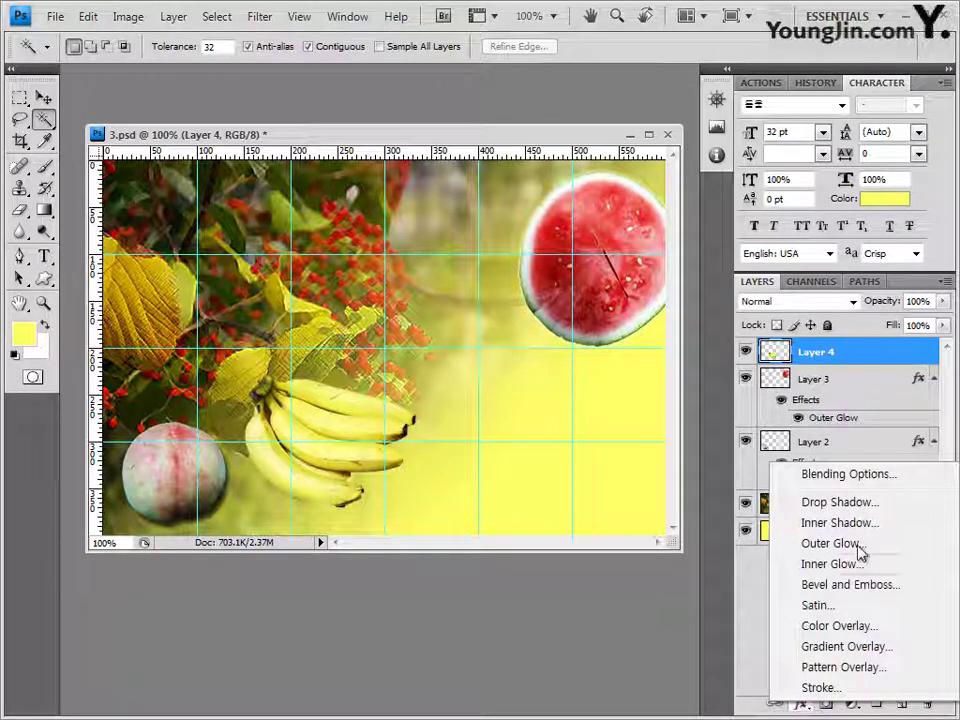
click(852, 503)
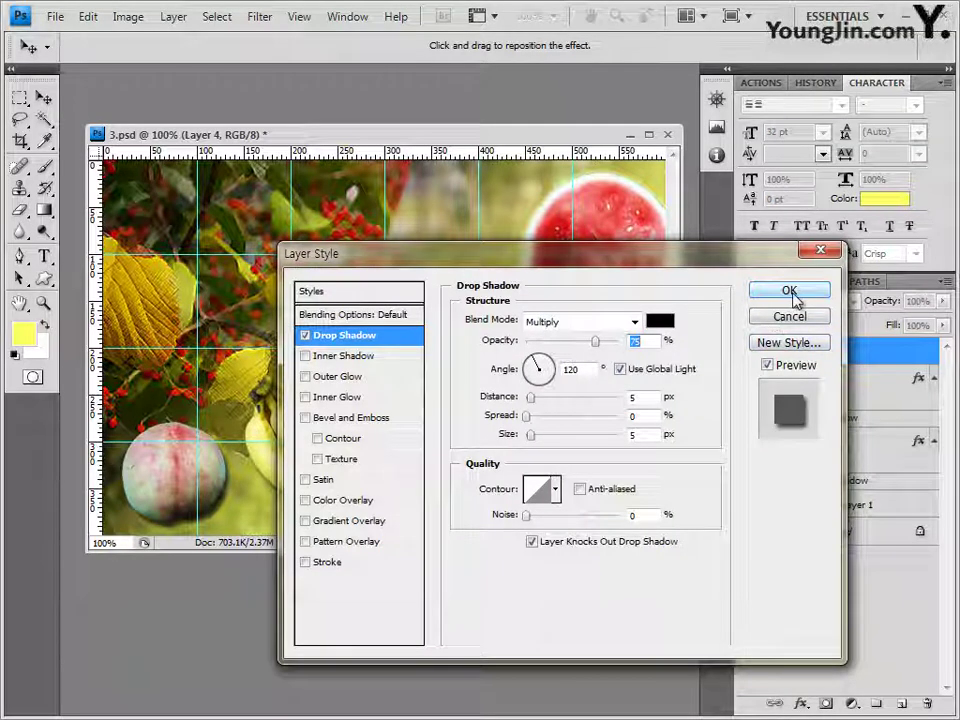
click(790, 291)
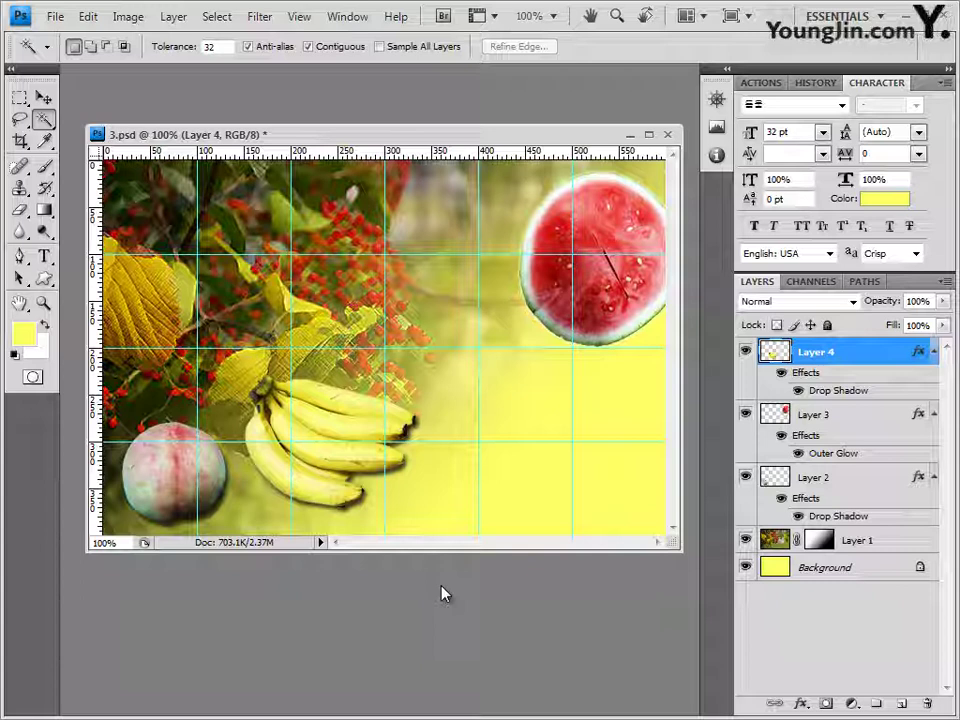
With the Custom Shape tool in shape-layer mode, replace the current custom shapes with the Ornaments set.
click(44, 280)
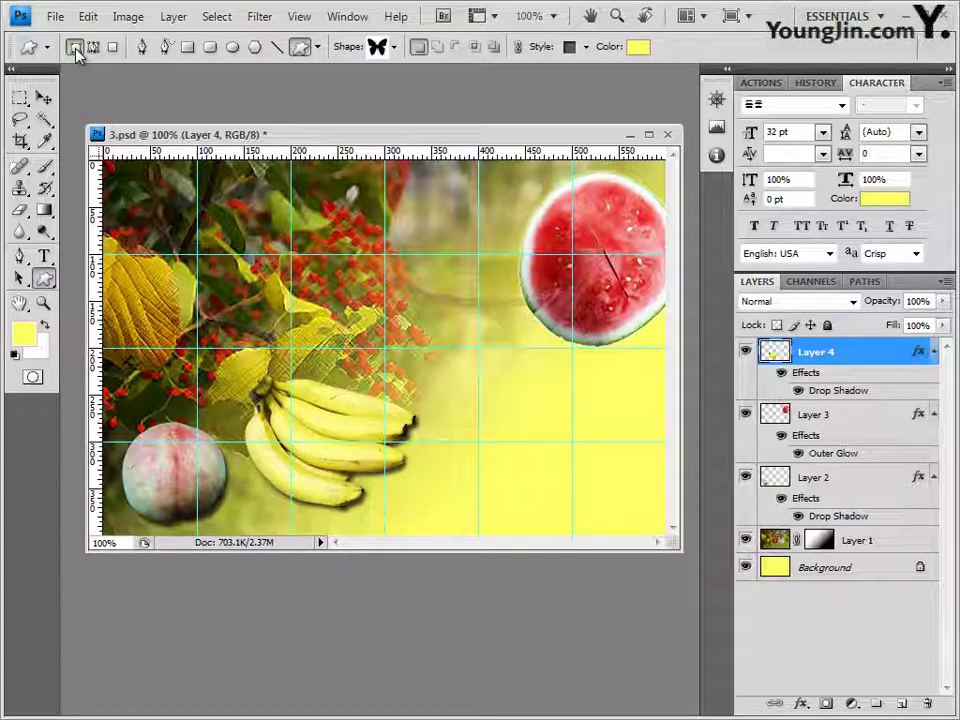
click(395, 50)
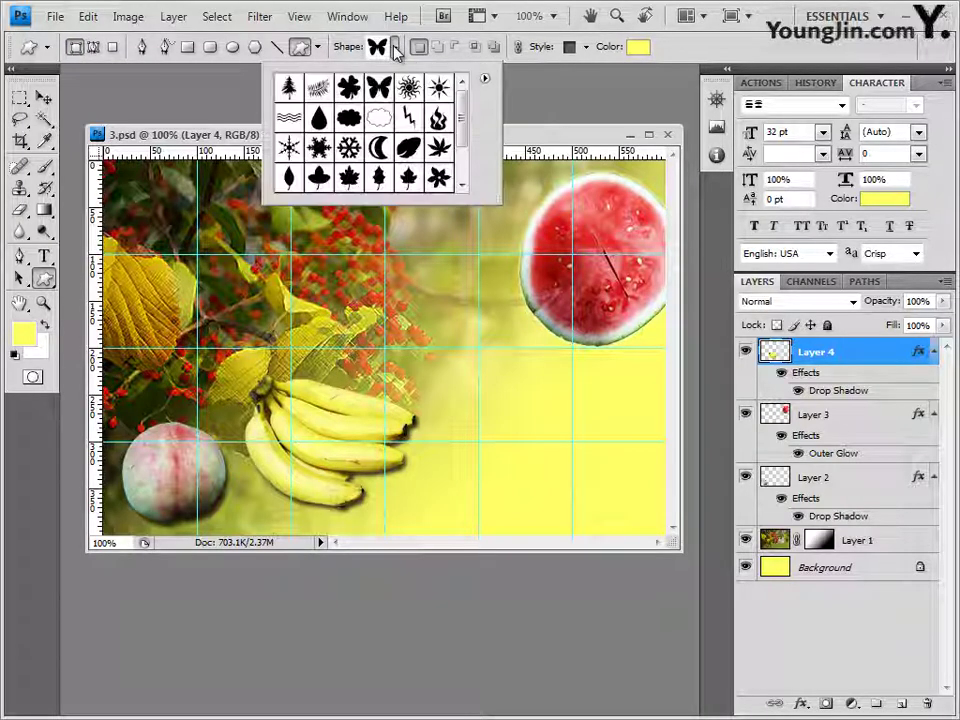
click(484, 81)
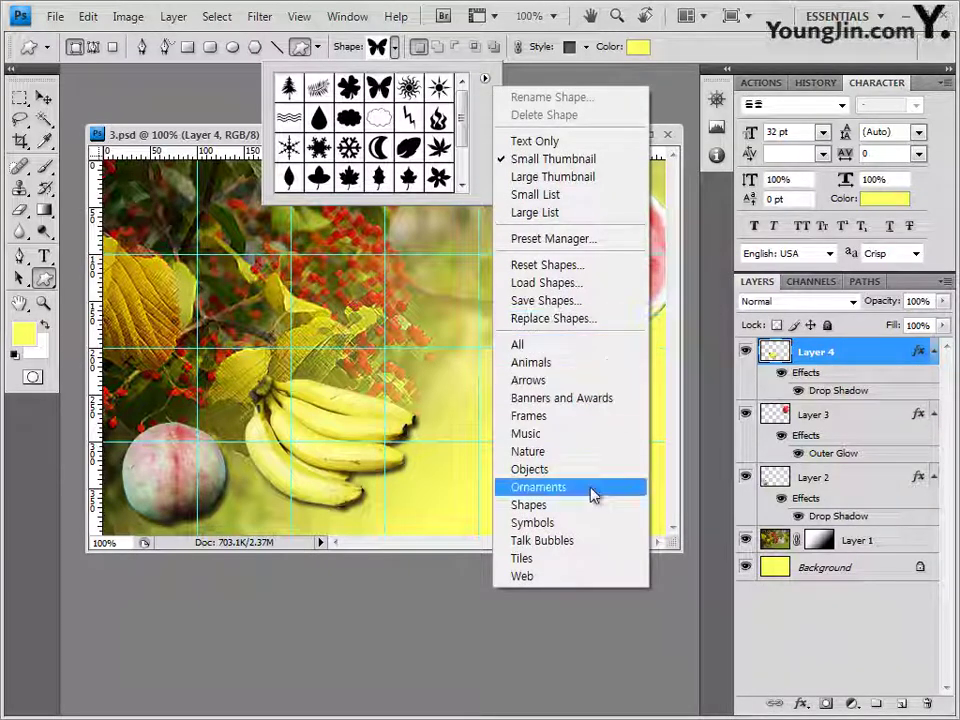
click(540, 487)
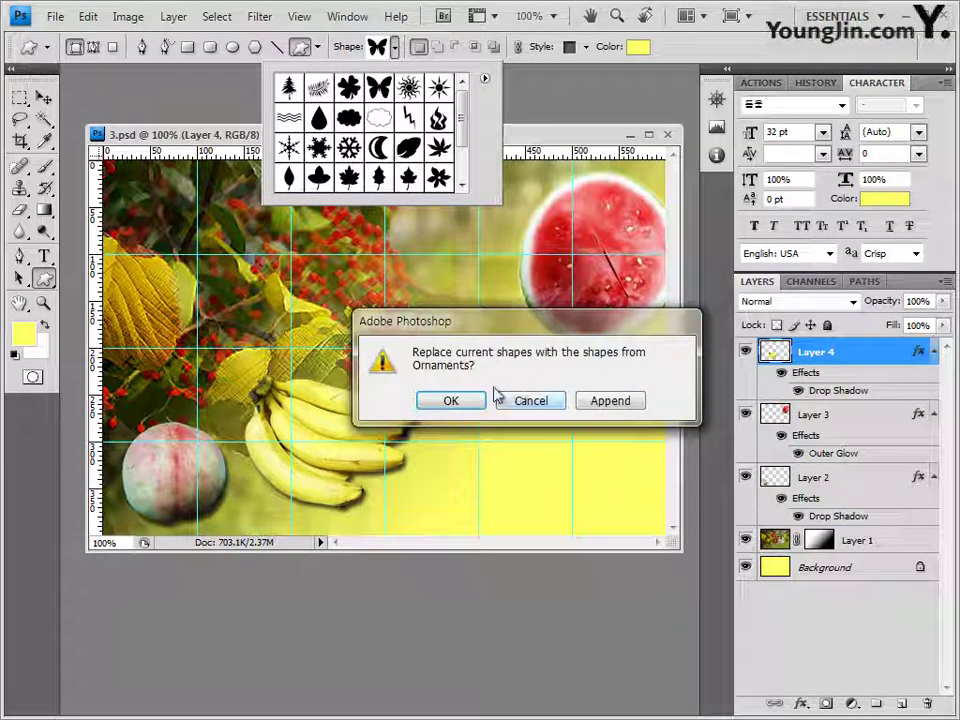
click(462, 406)
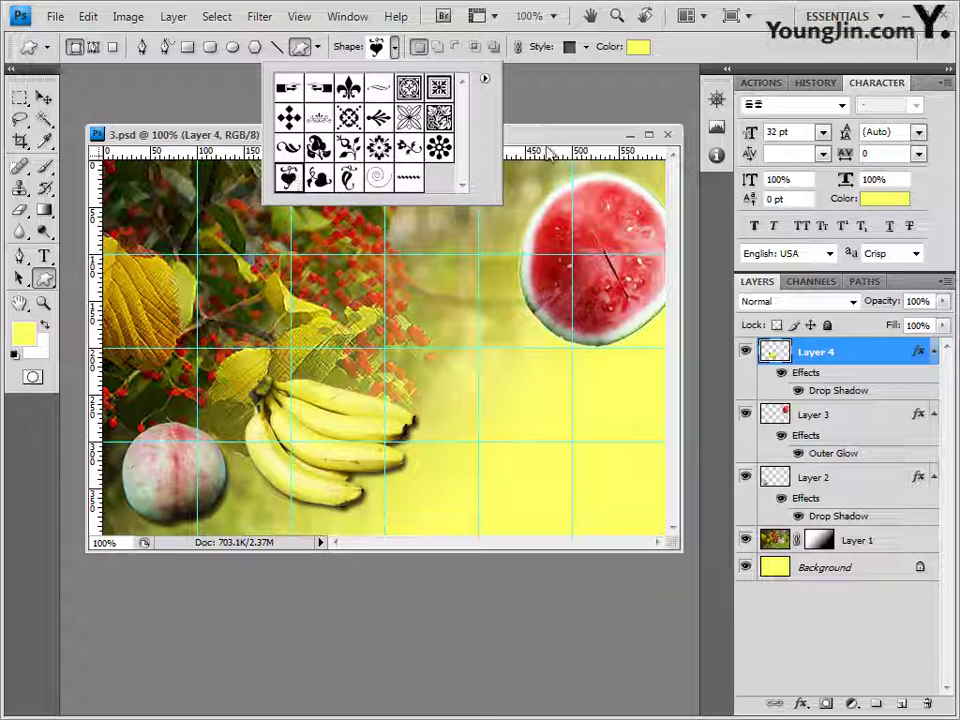
Draw the heart ornament about 80 by 90 px near the canvas's upper edge, starting at the 100 px guide, and clear its layer style.
double_click(289, 180)
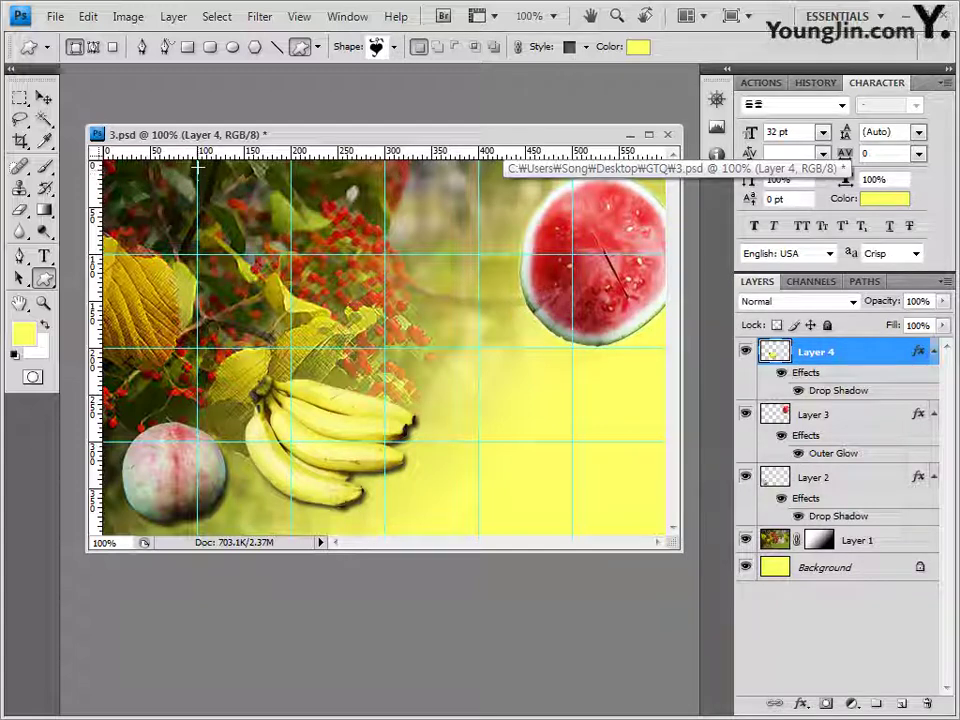
drag(198, 168, 272, 250)
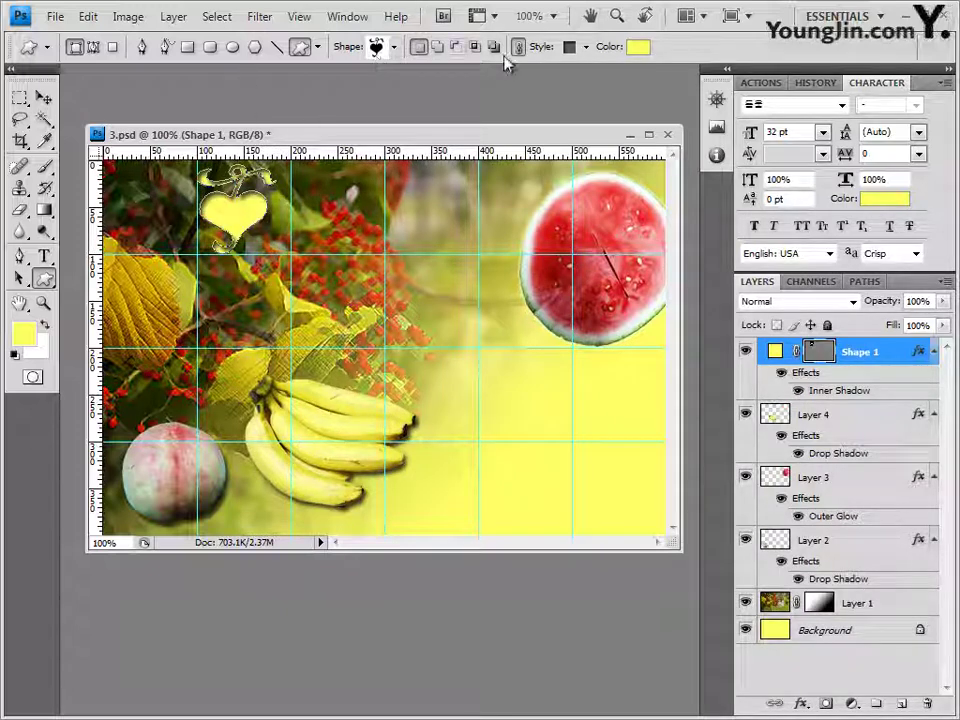
click(587, 48)
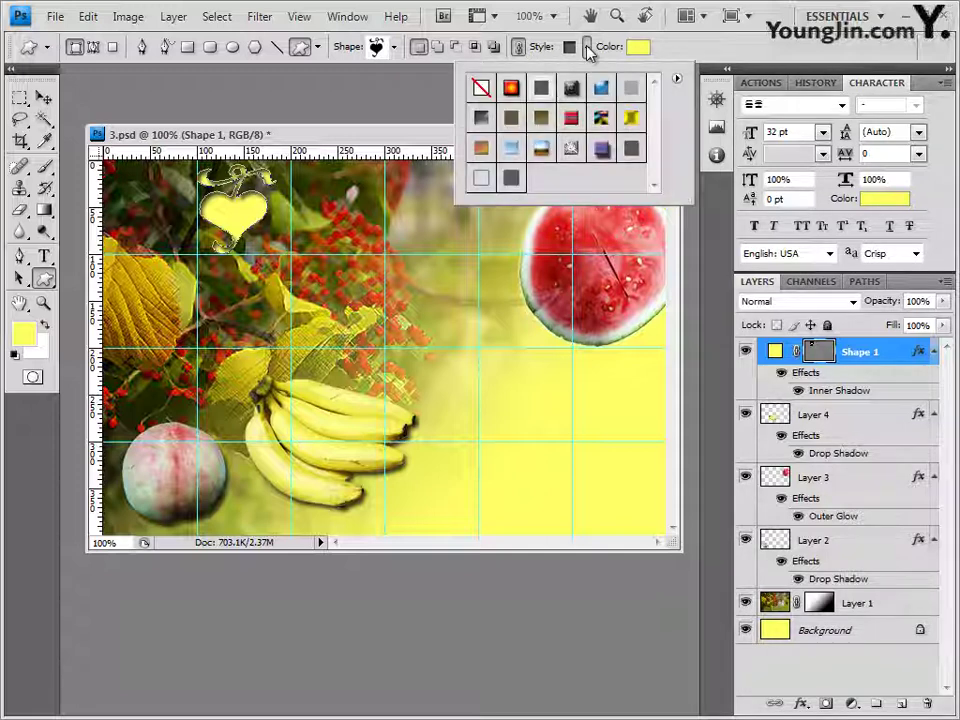
click(482, 87)
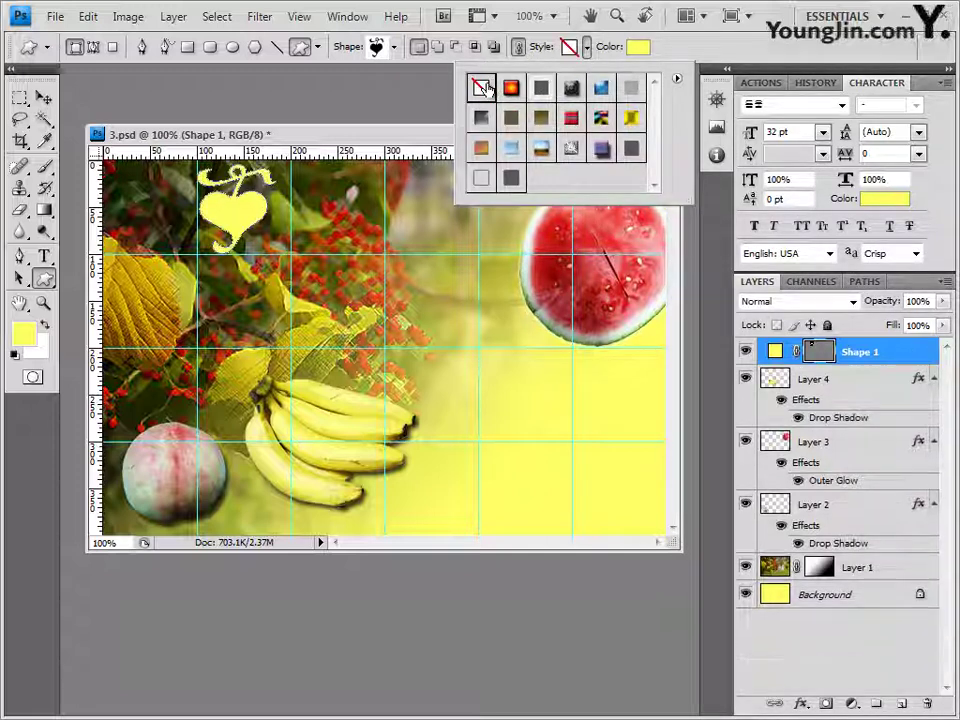
Set the heart ornament's fill color to #baca2b.
click(636, 47)
click(519, 517)
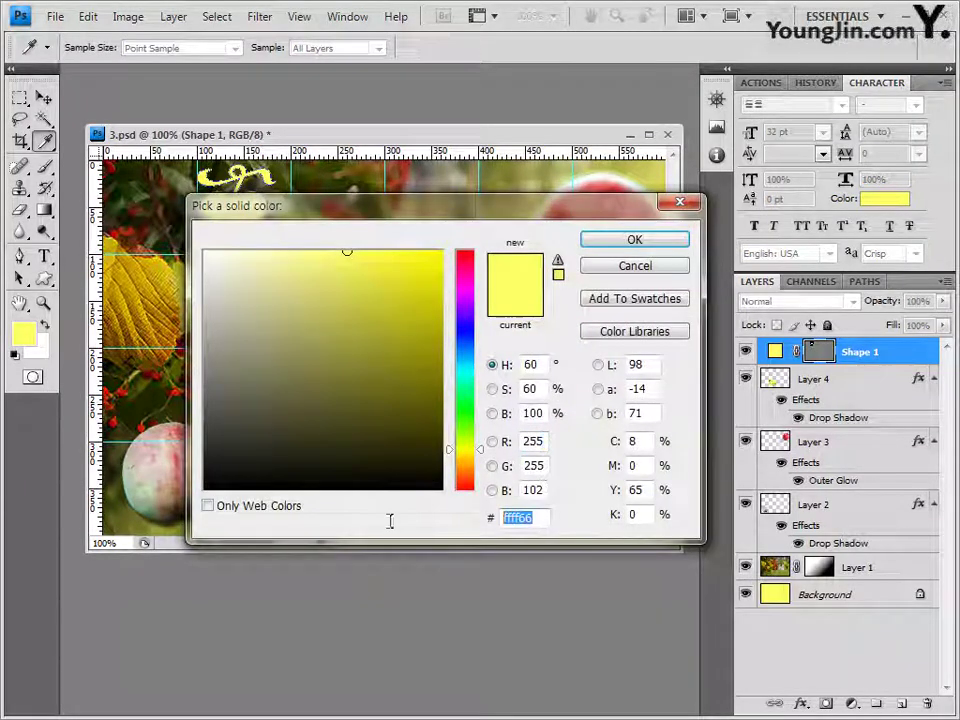
click(391, 301)
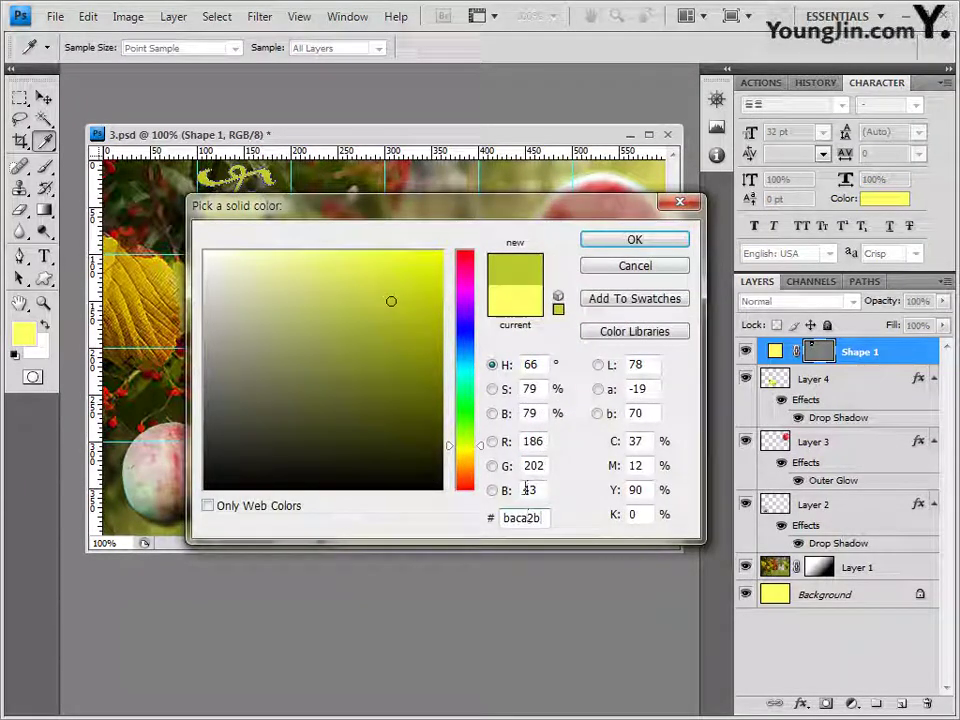
click(652, 241)
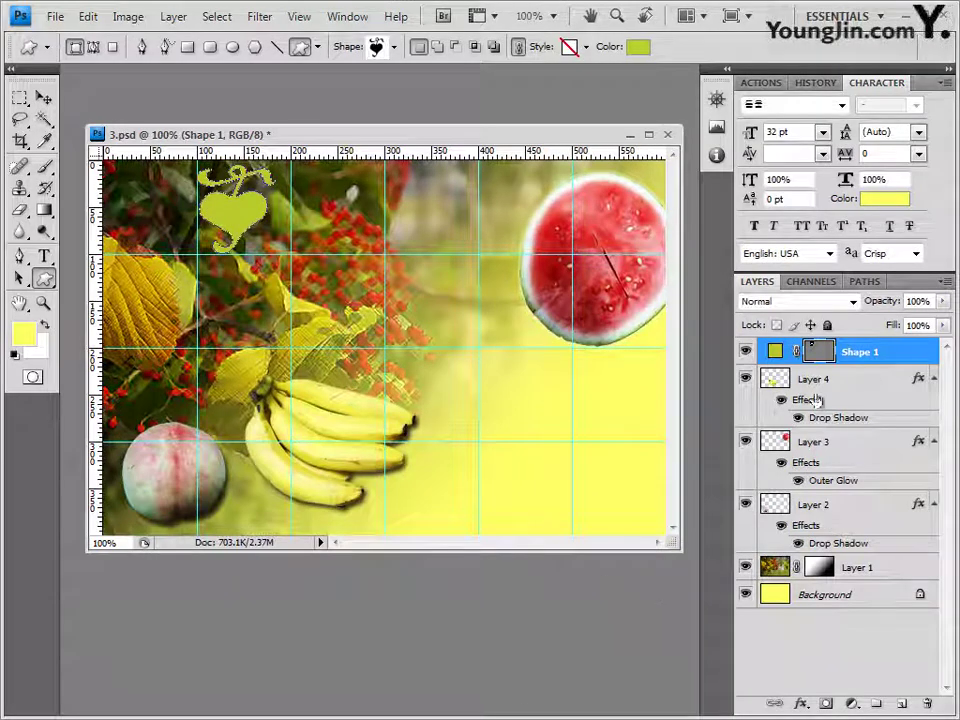
Add a 2 px outside Stroke in color #ffff00 to the heart ornament layer.
click(803, 705)
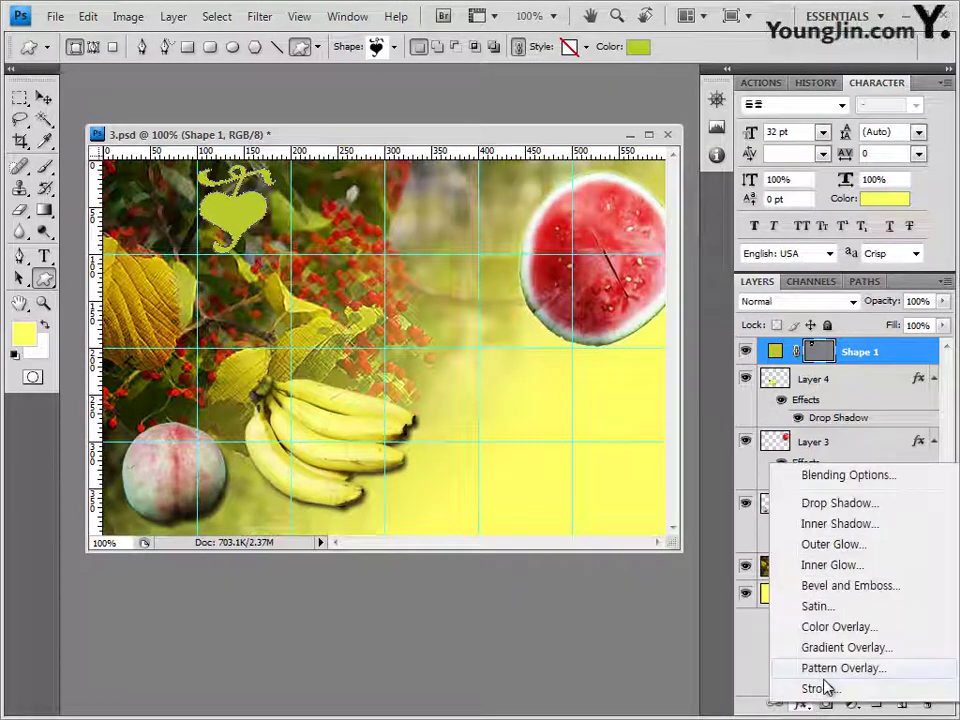
click(830, 689)
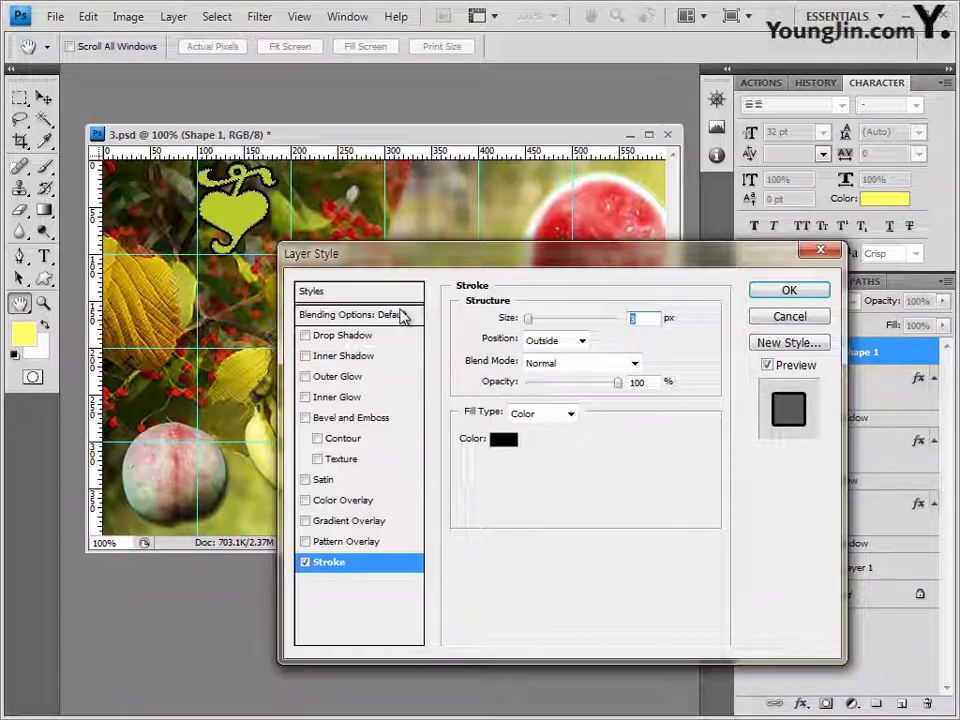
text(2)
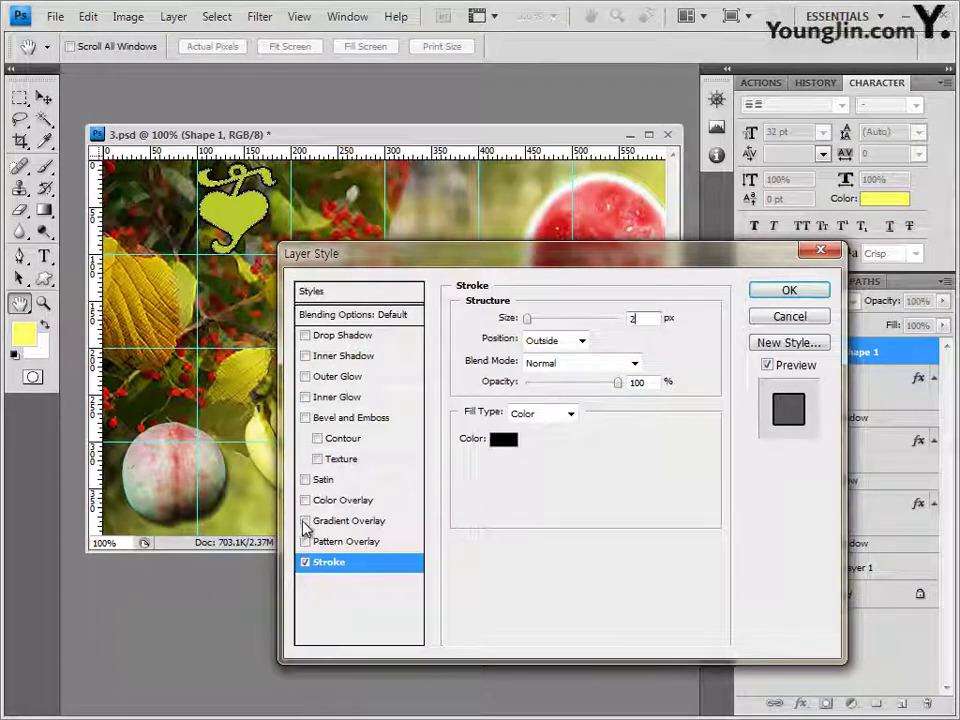
click(504, 440)
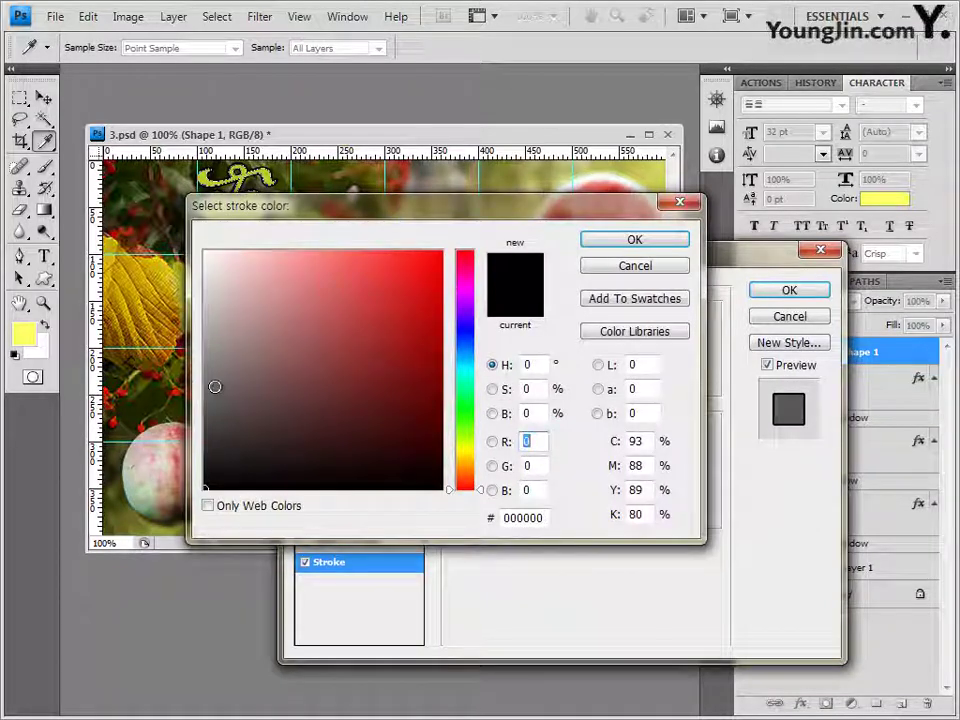
drag(530, 518, 338, 522)
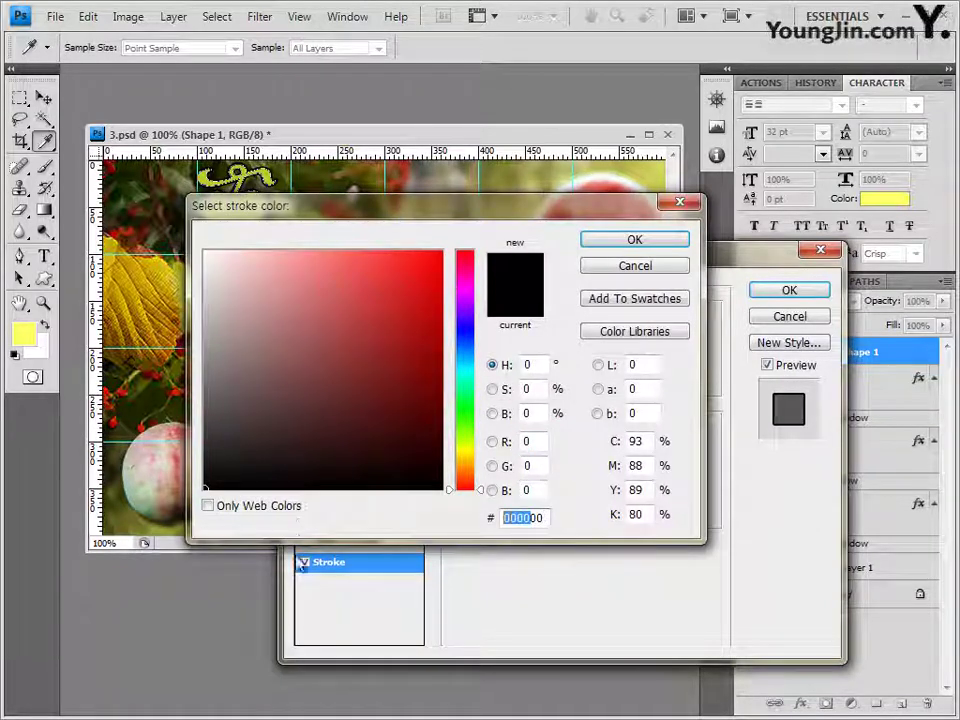
text(ffff00)
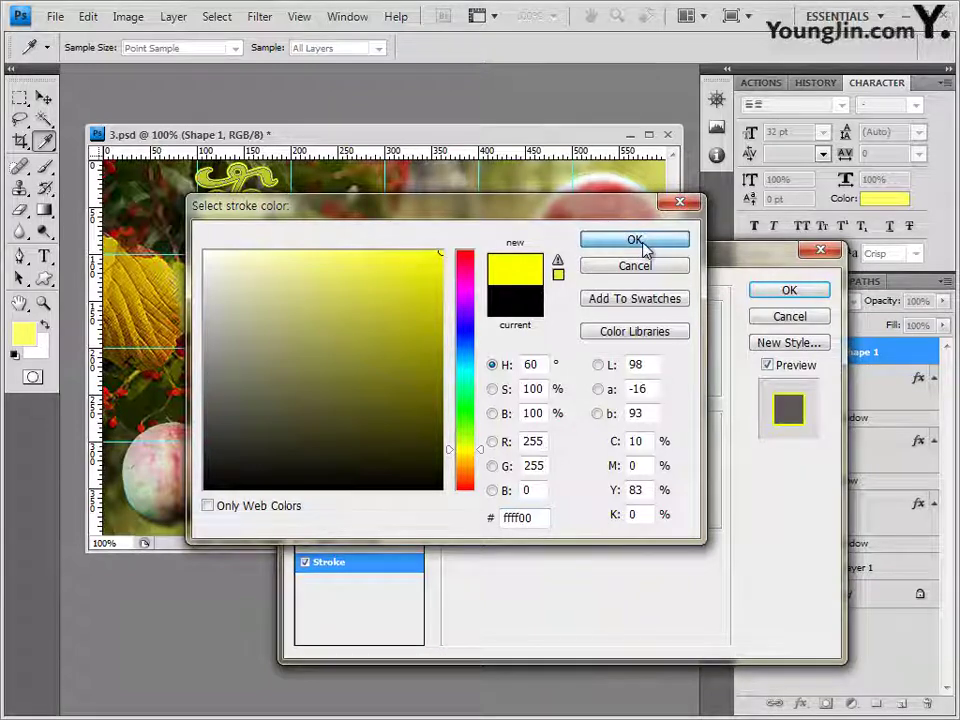
click(643, 243)
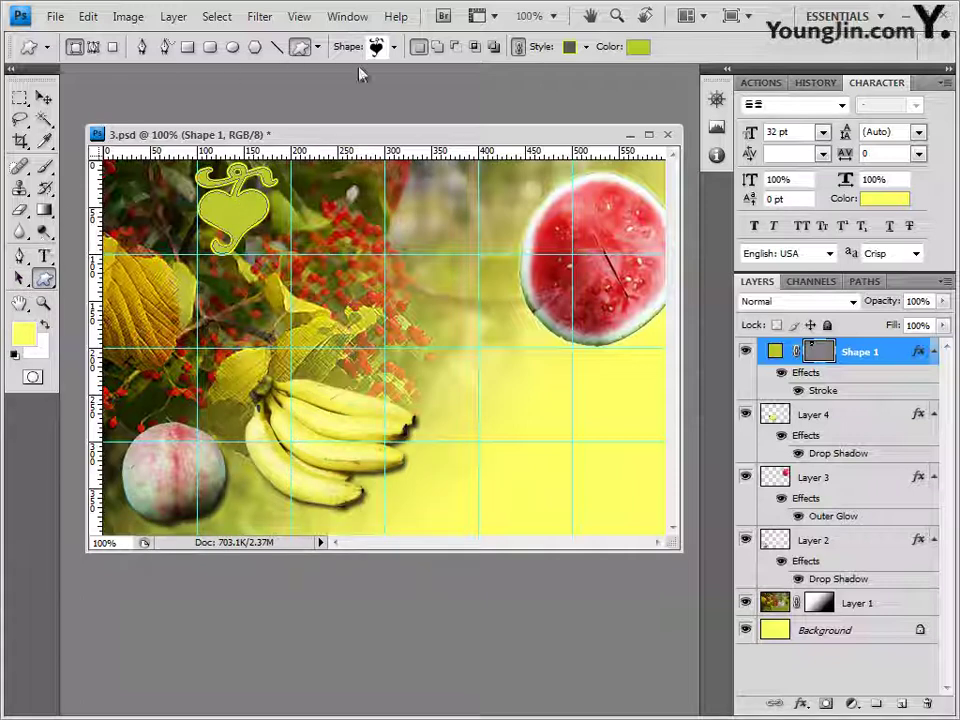
Draw a ZigZag custom shape about 260 px wide and 20 px high near the canvas's lower edge, starting at the 300 px guide.
click(394, 47)
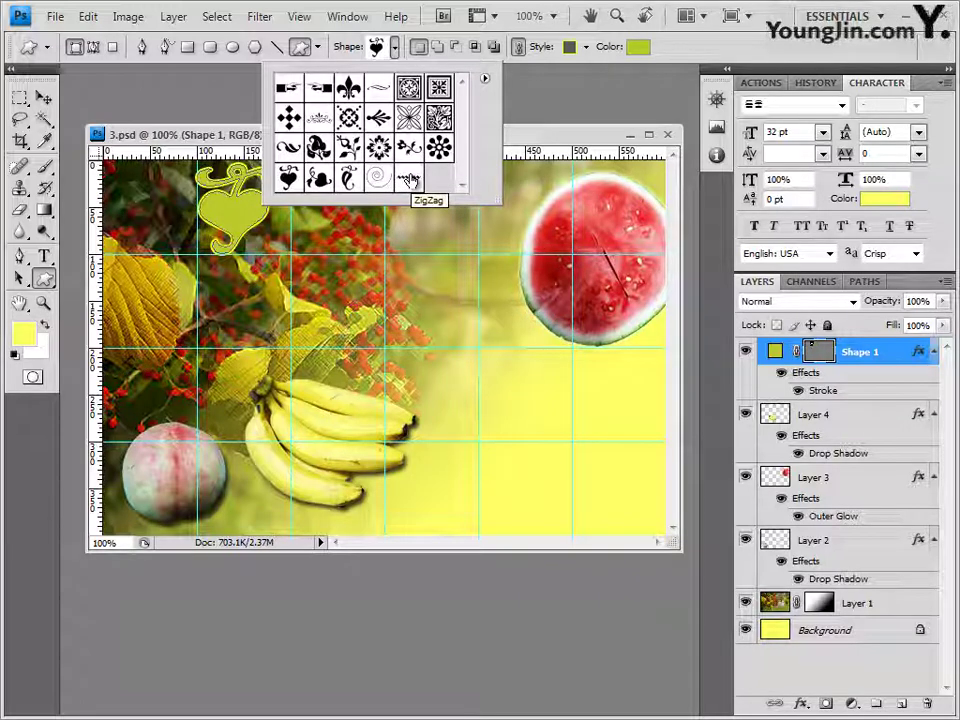
click(410, 180)
click(531, 141)
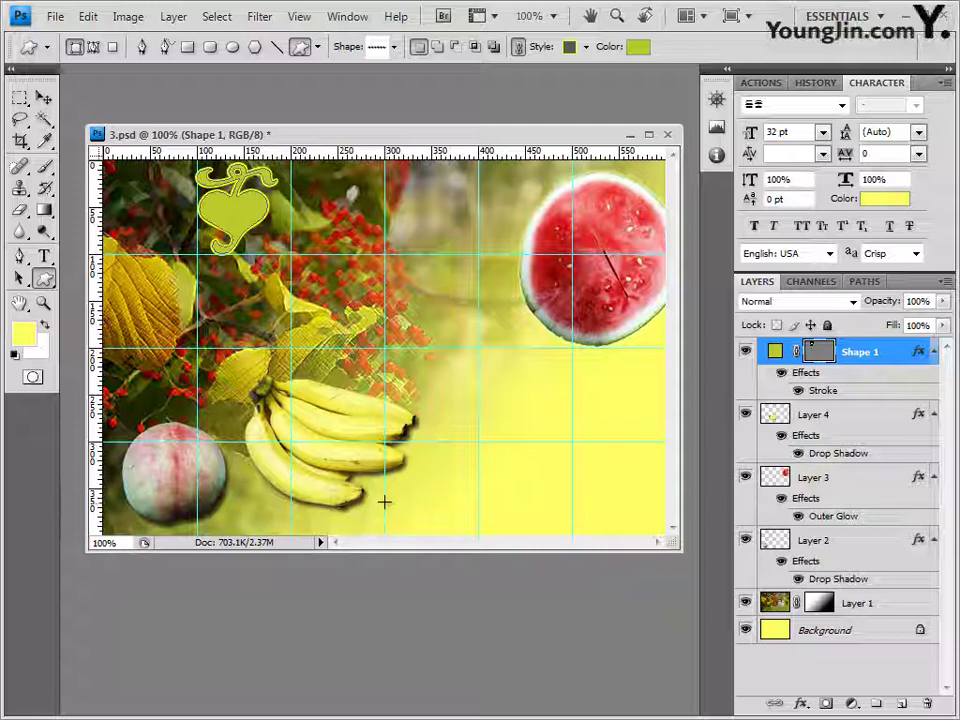
mouse_move(384, 502)
mouse_down()
mouse_move(546, 506)
mouse_move(631, 520)
mouse_up()
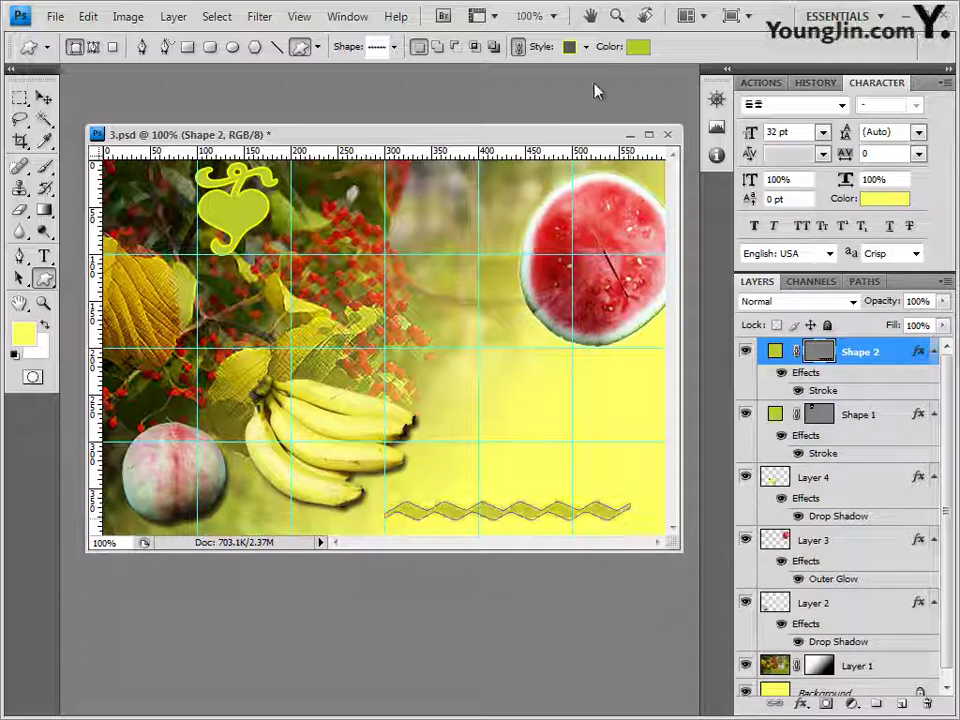
Clear the layer style from the zigzag shape.
click(587, 47)
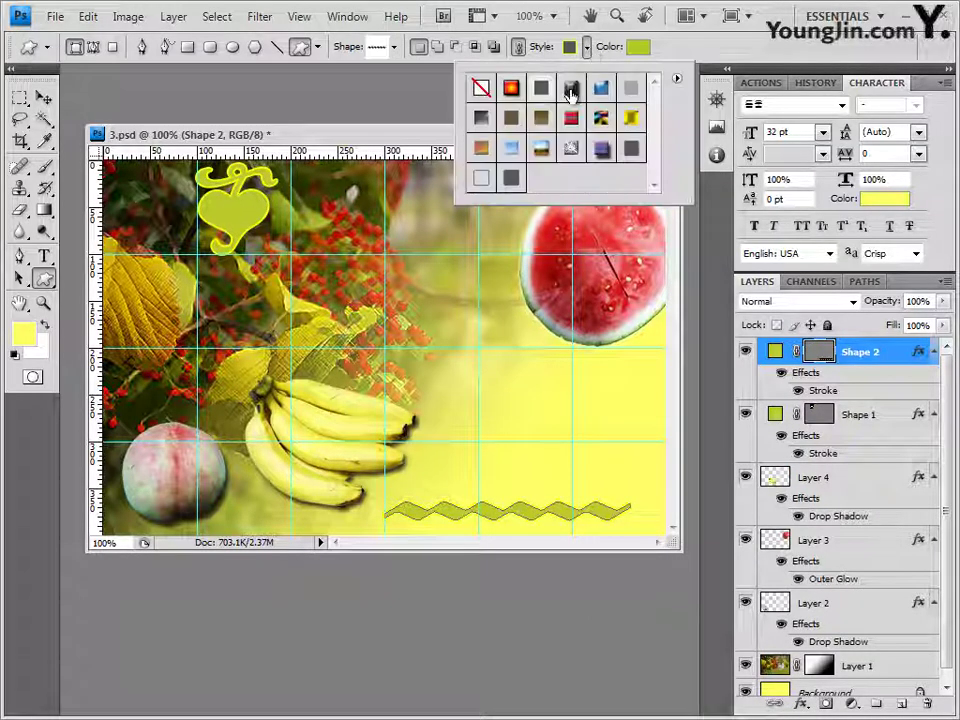
click(481, 88)
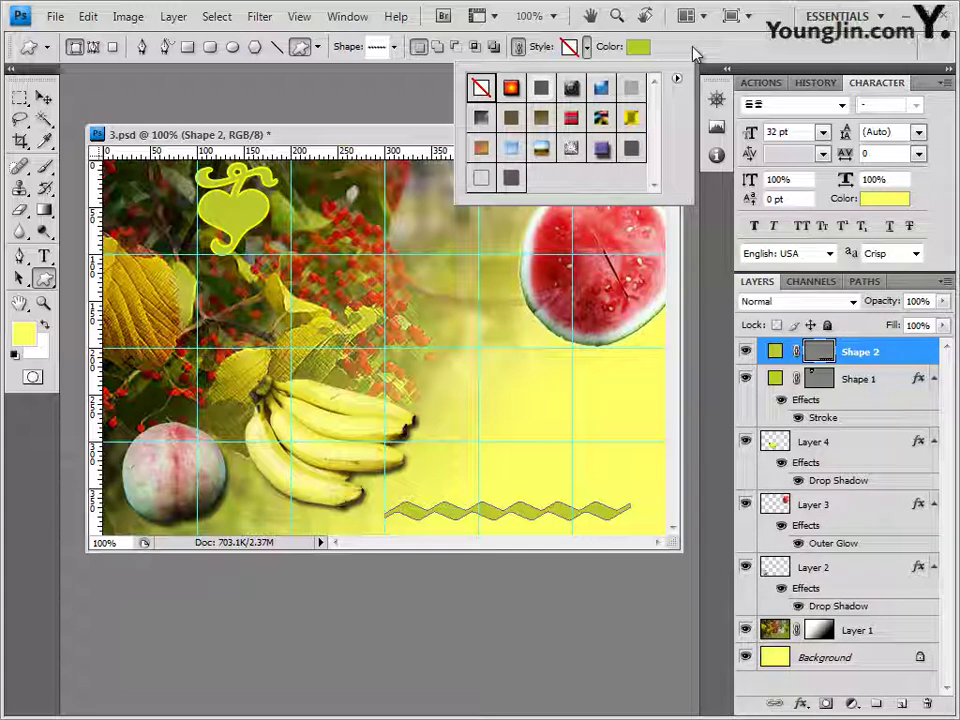
click(695, 55)
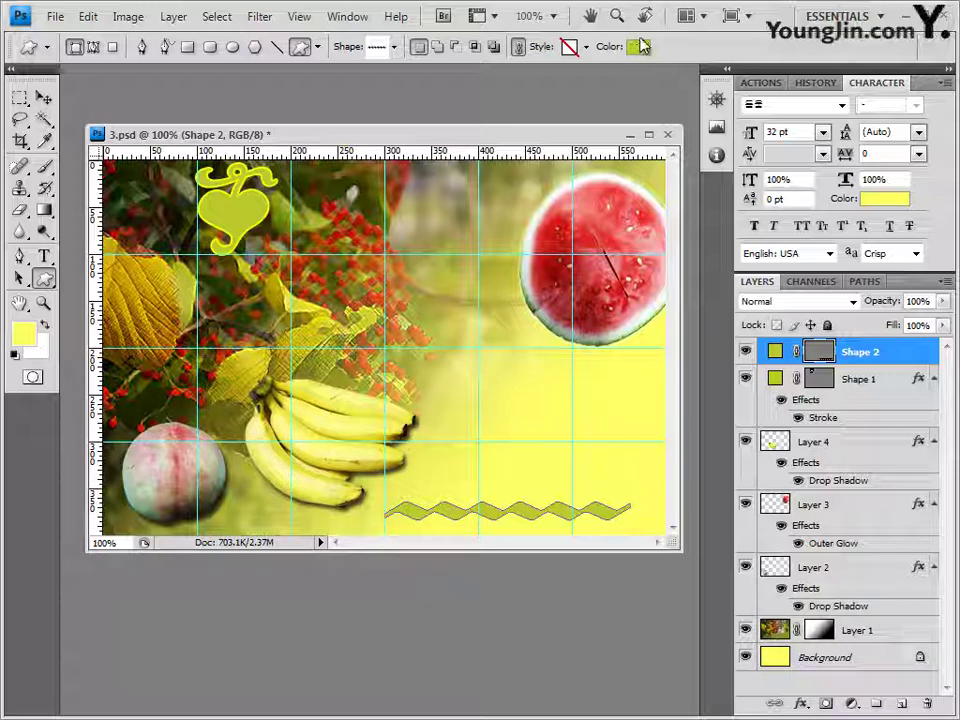
Add an Inner Shadow with the default settings to the zigzag shape layer.
click(802, 705)
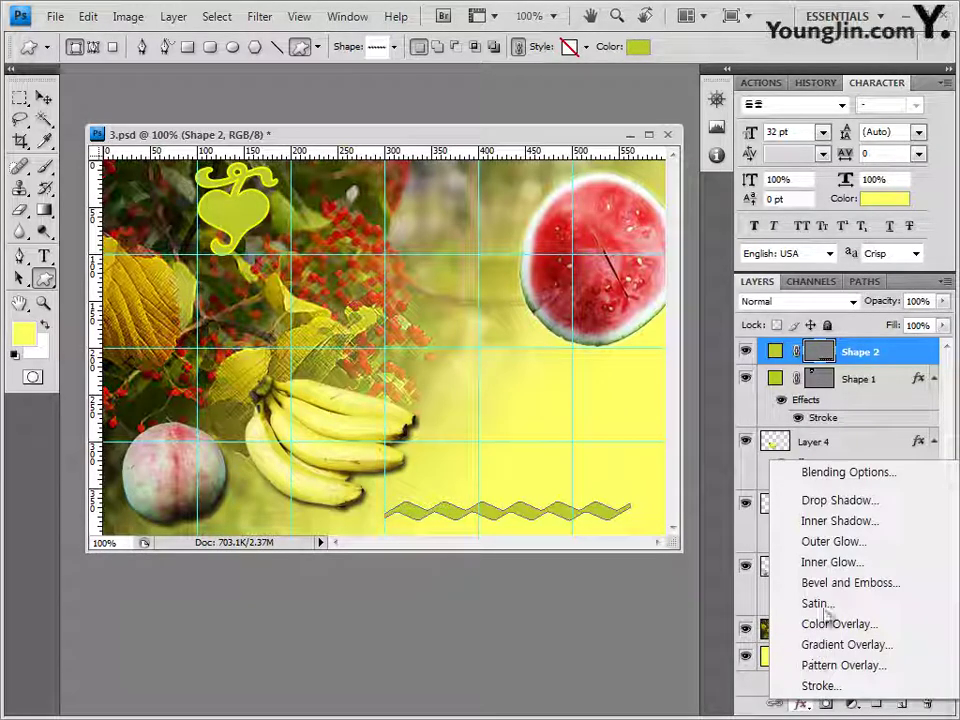
click(840, 521)
drag(560, 232, 540, 204)
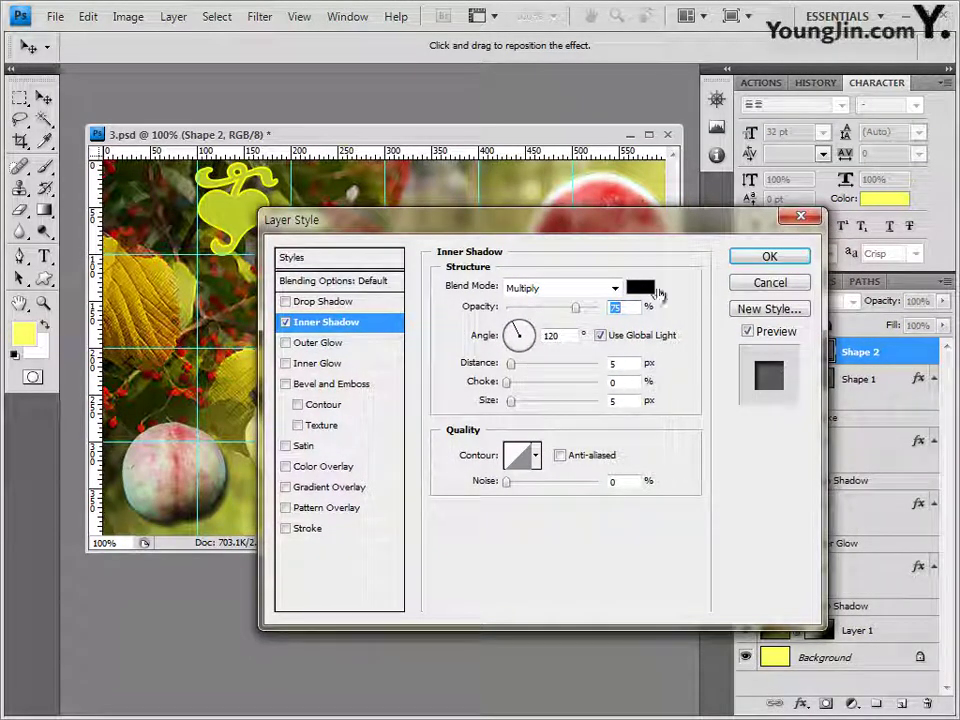
Enable a Gradient Overlay on the zigzag shape and set the gradient's starting color stop to #66cc66.
click(355, 488)
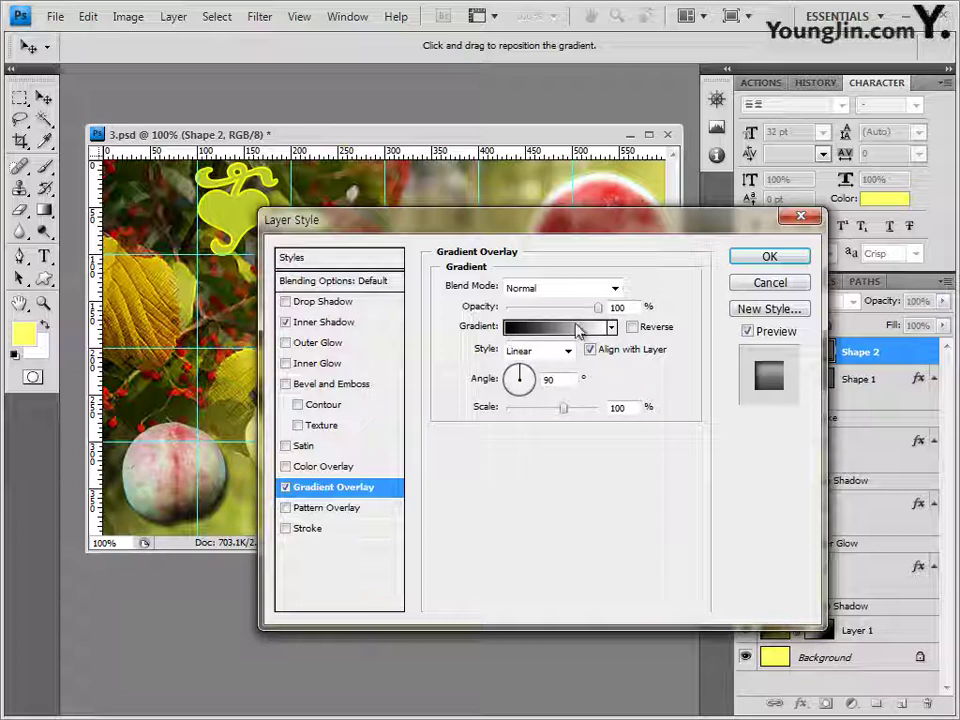
click(558, 330)
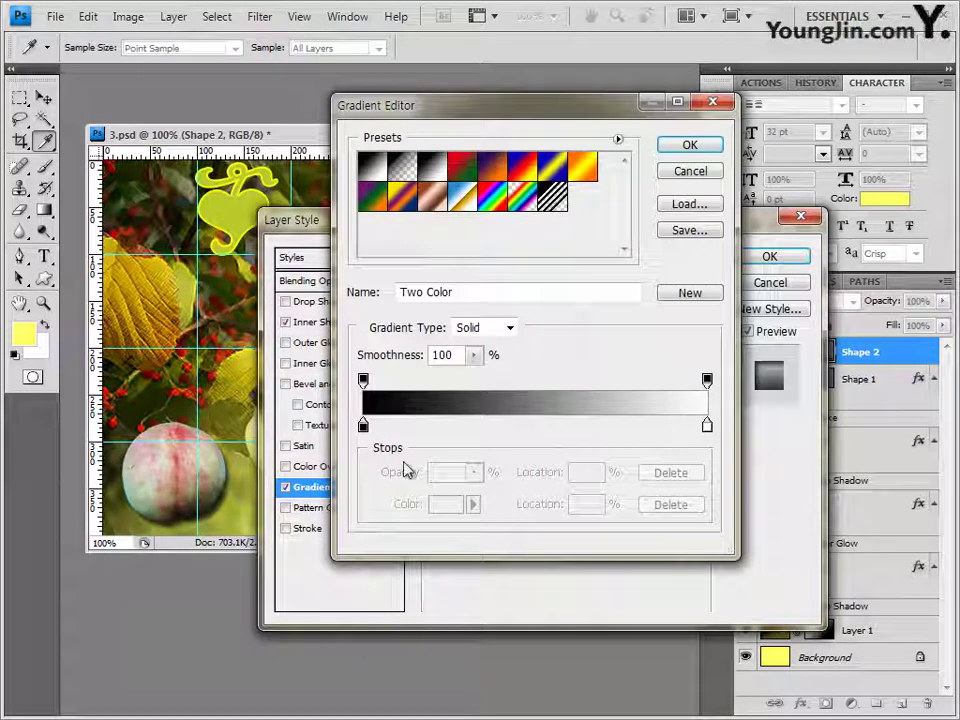
click(363, 427)
double_click(363, 427)
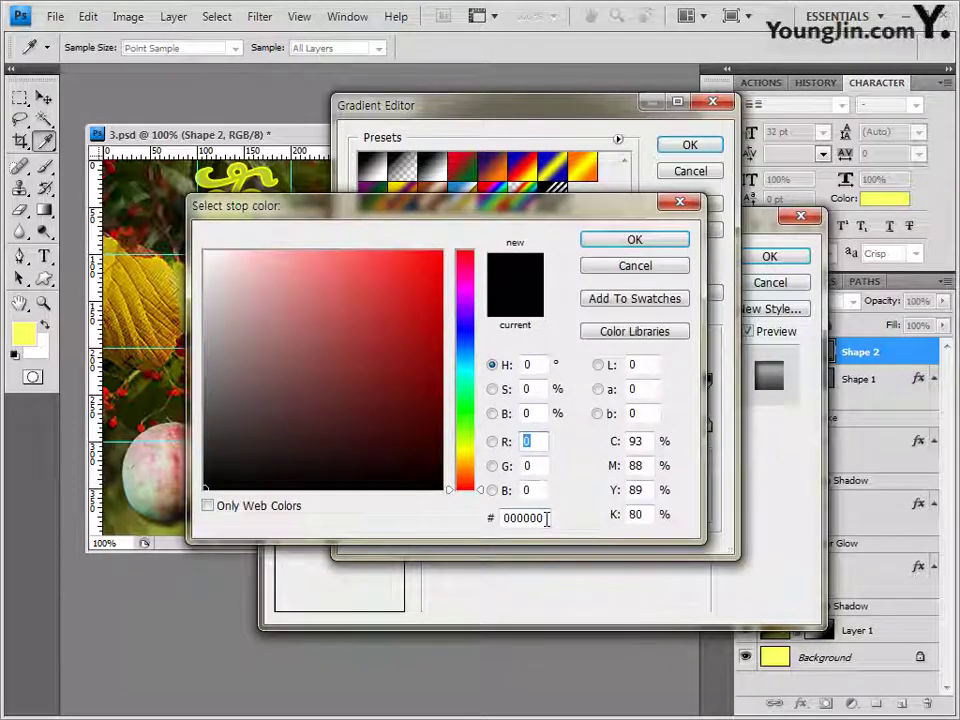
double_click(528, 517)
text(66cc66)
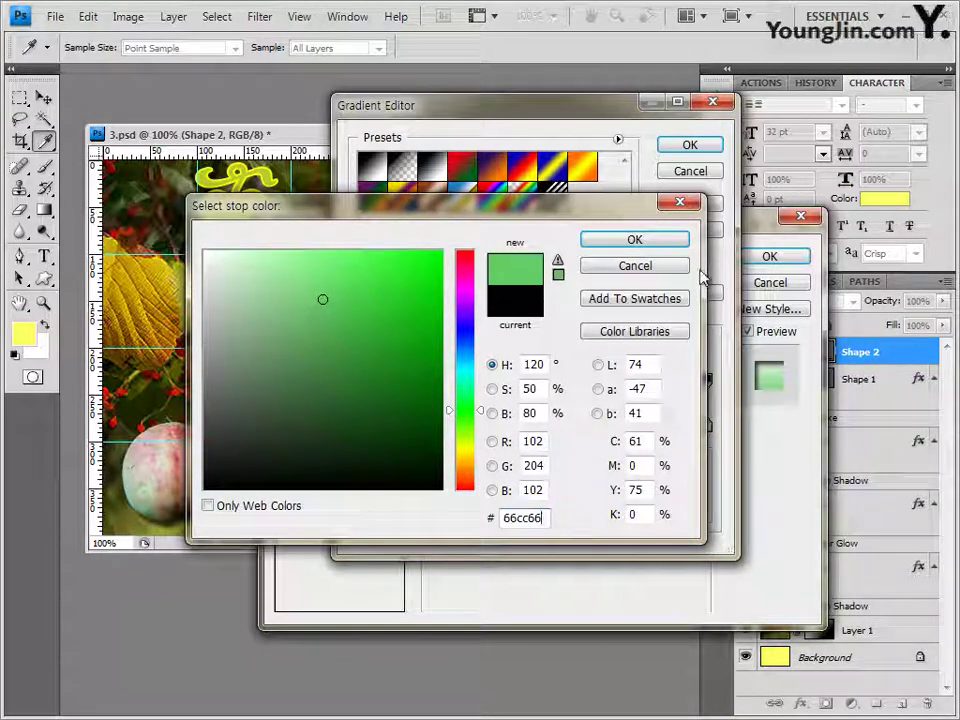
click(660, 244)
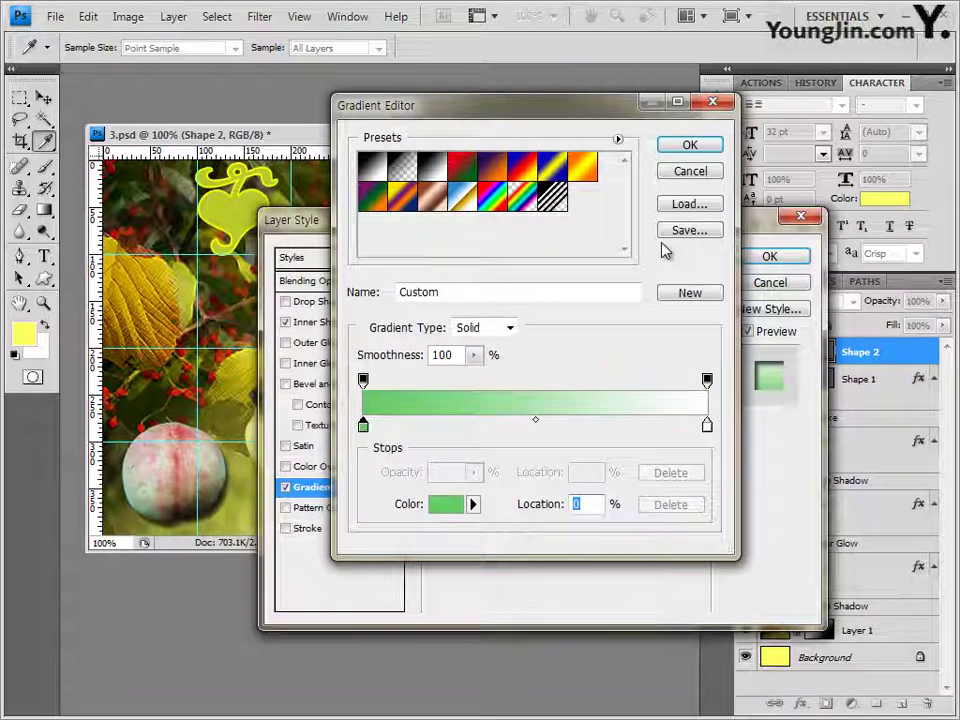
Add a color stop at the 50% location of the zigzag shape's gradient and set its color to #ccf453.
key(alt)
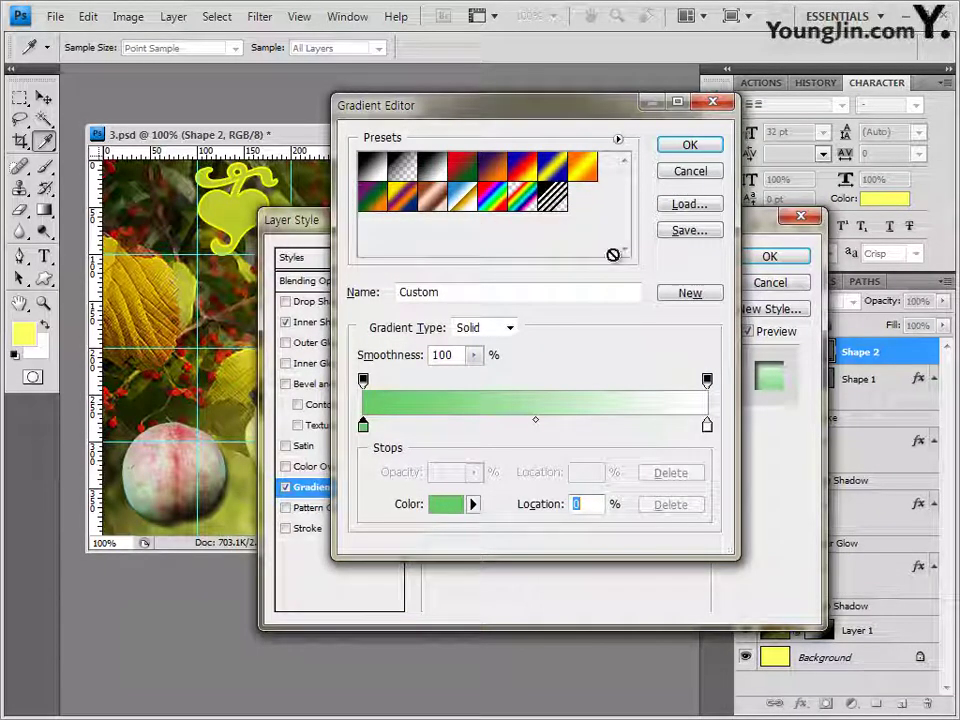
click(536, 428)
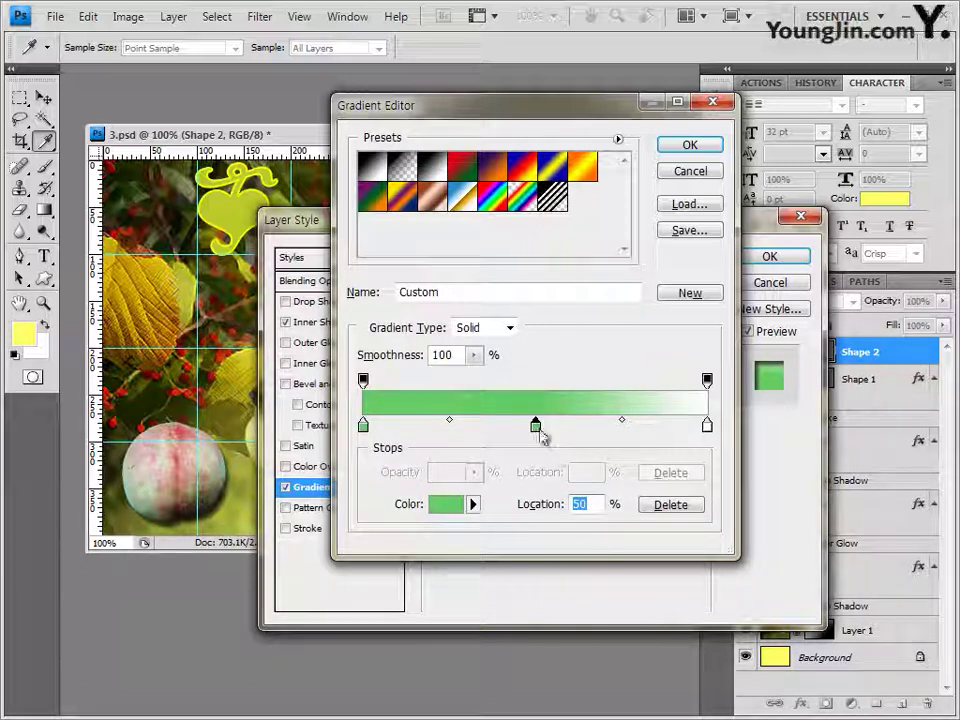
double_click(536, 428)
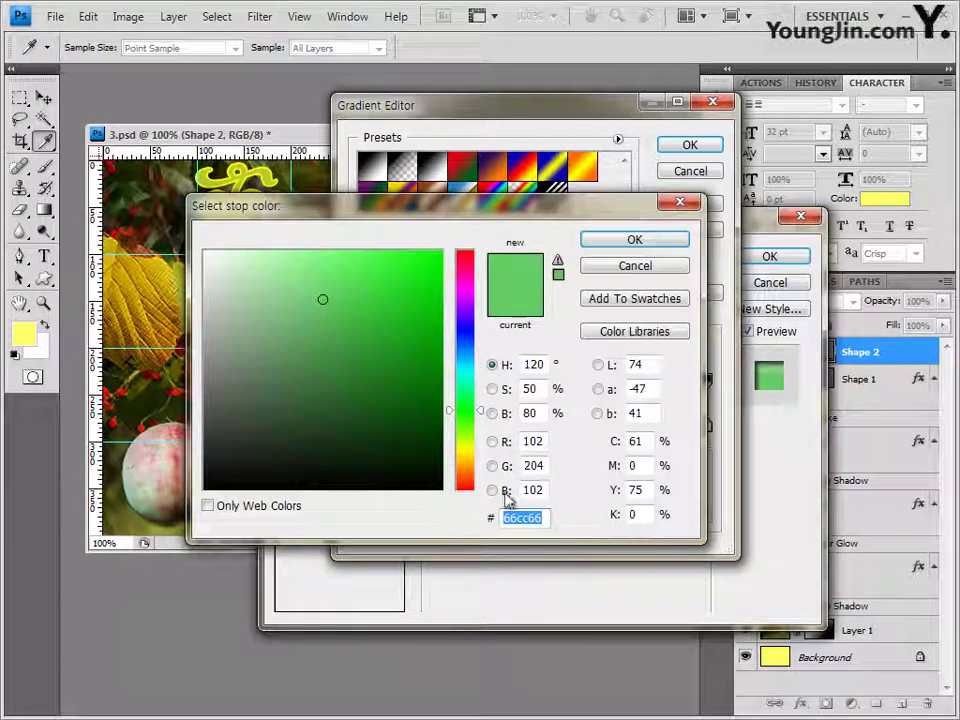
text(ccf453)
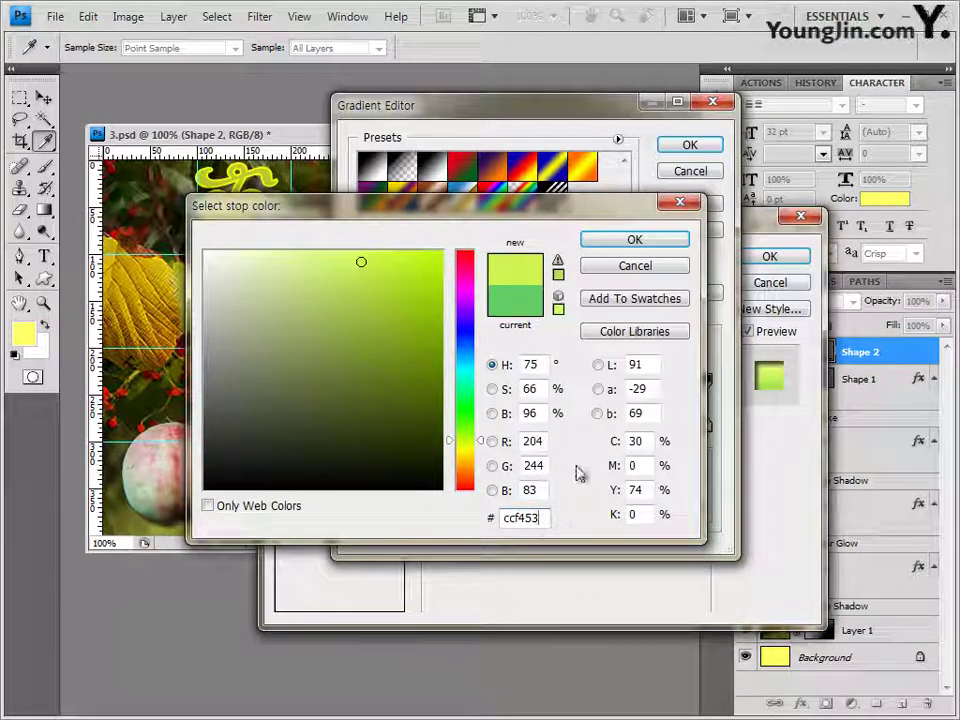
click(677, 247)
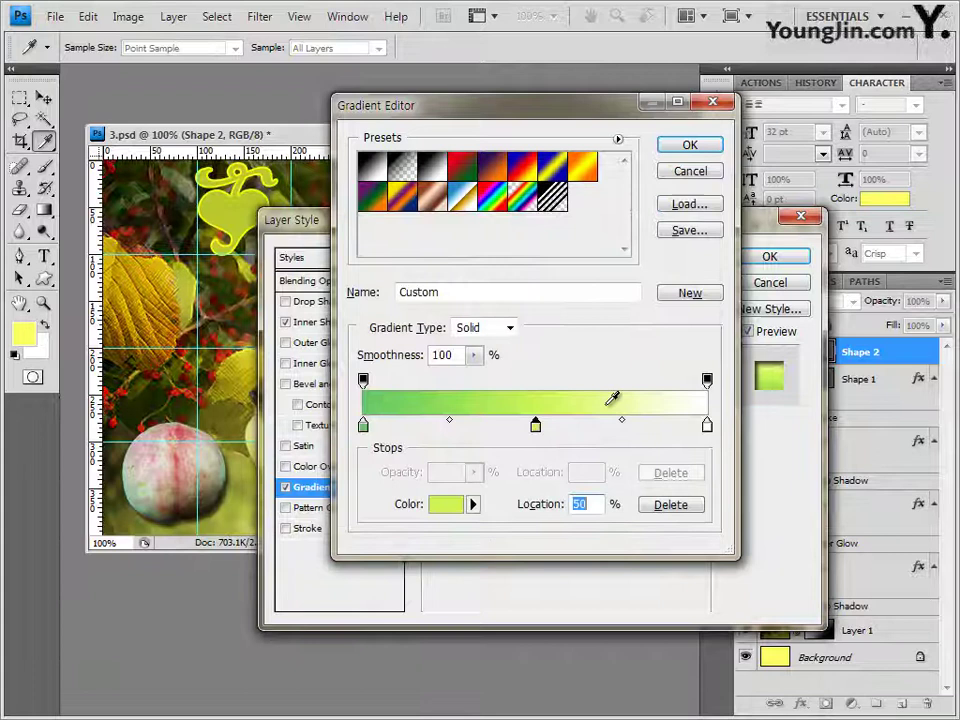
Set the gradient's ending color stop to #fff203 and apply the gradient overlay to the zigzag shape.
double_click(707, 428)
text(fff203)
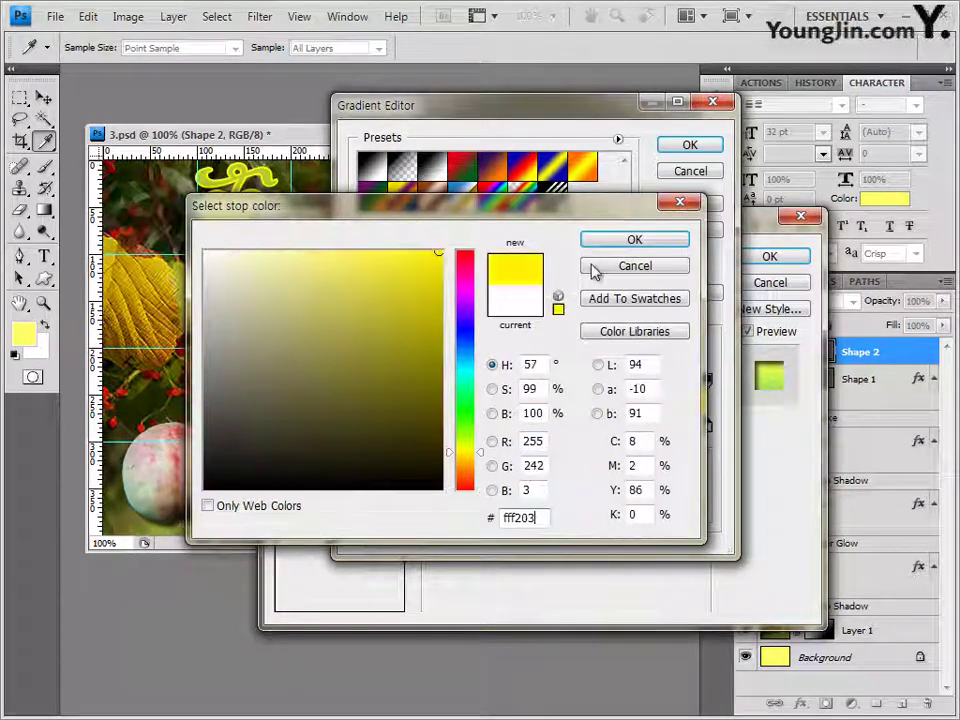
click(635, 239)
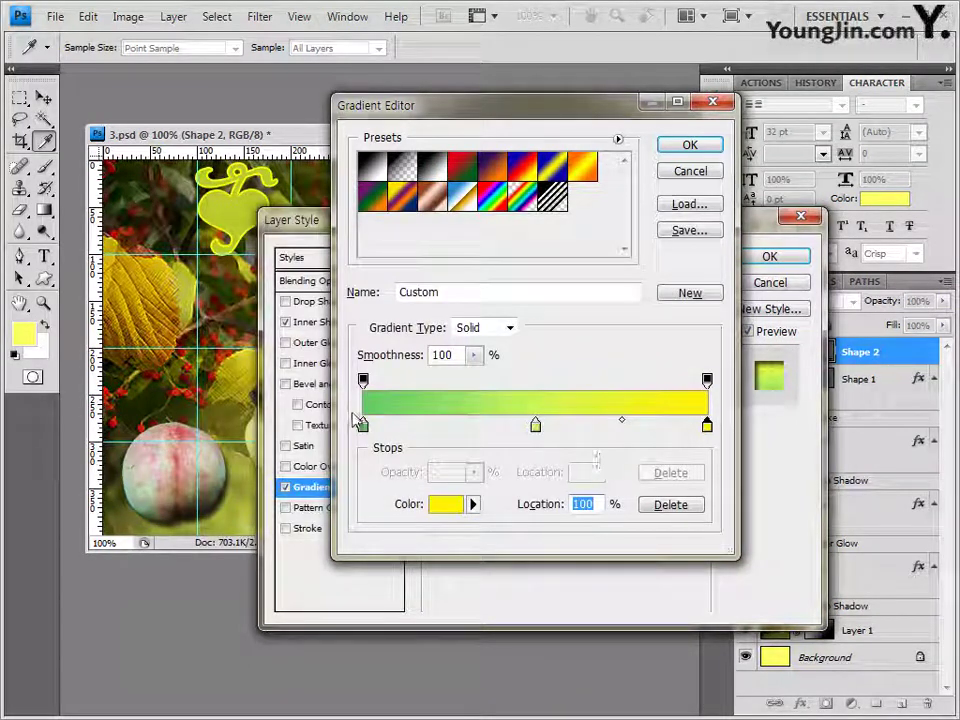
click(690, 147)
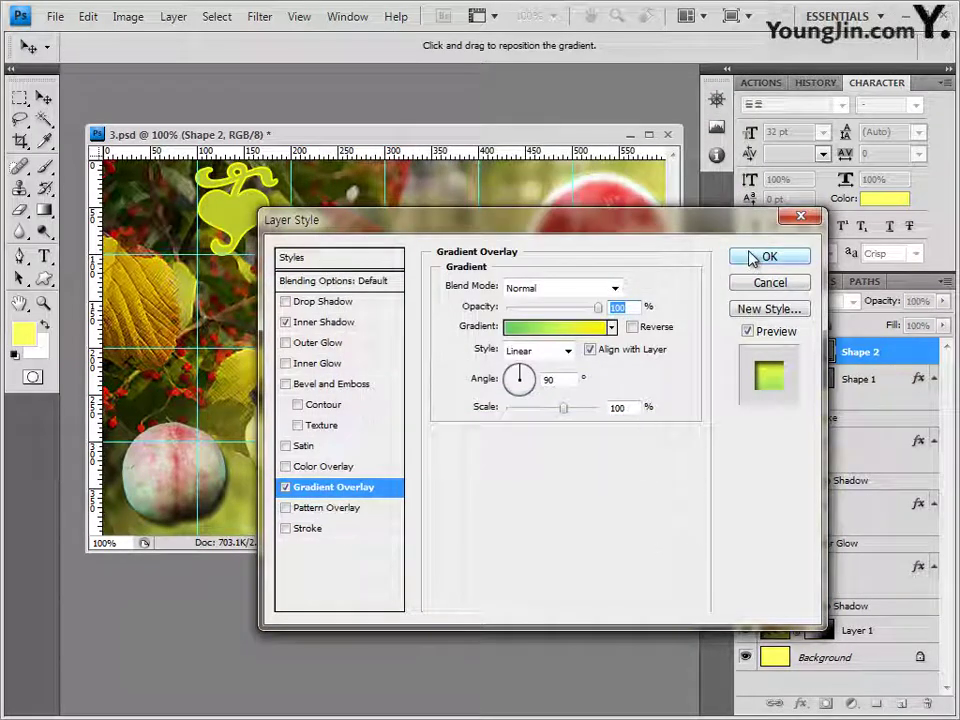
click(755, 257)
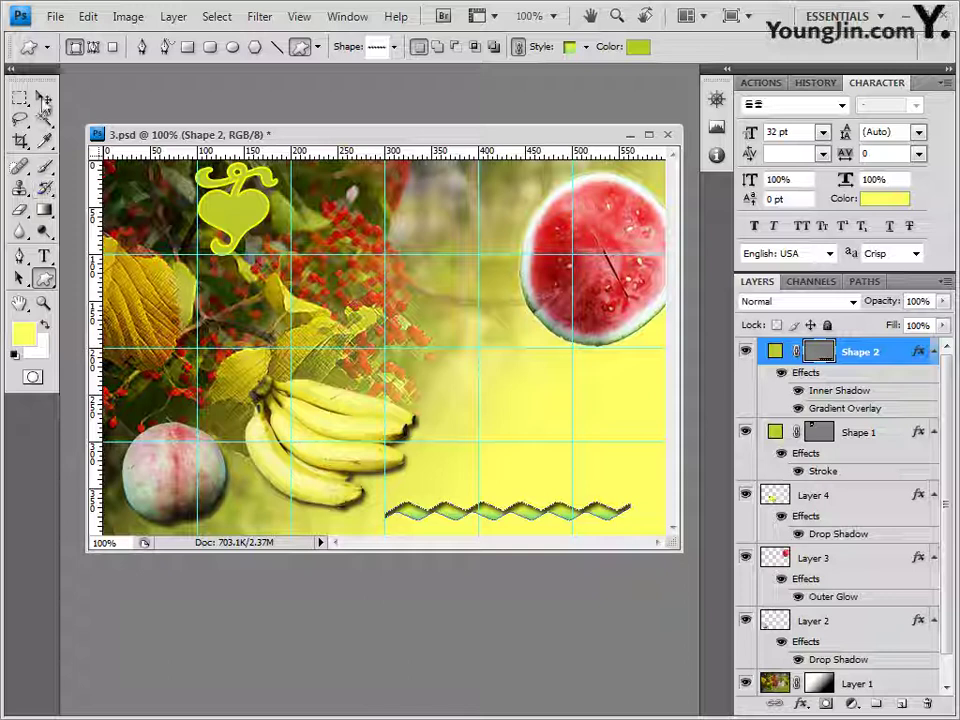
Start a horizontal text layer above the zigzag's start, using Times New Roman Regular, 40 pt, left-aligned.
click(44, 256)
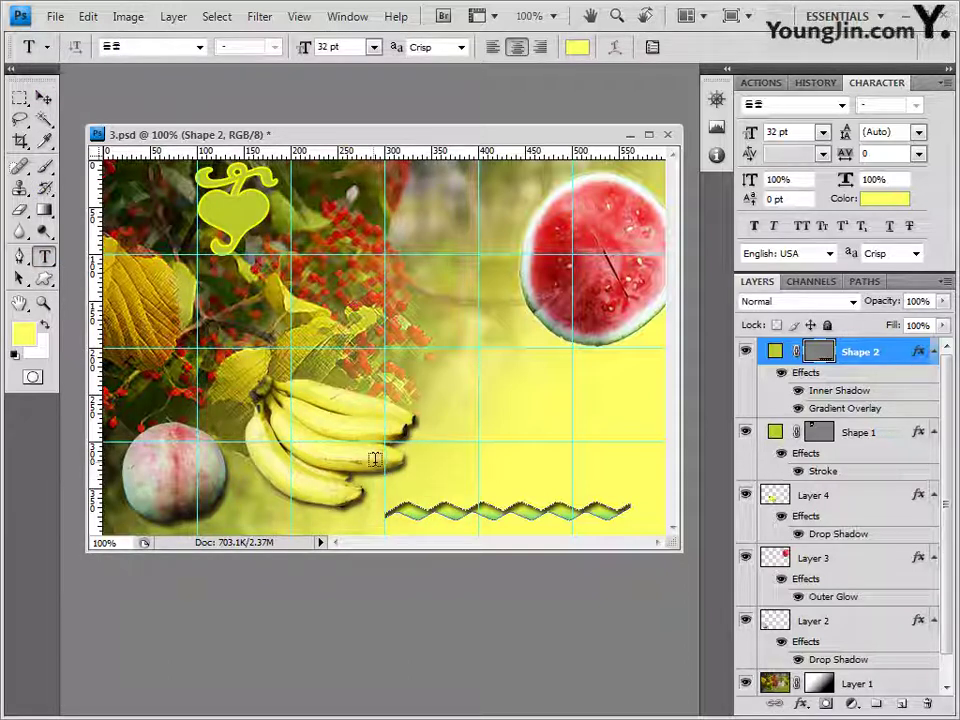
click(375, 459)
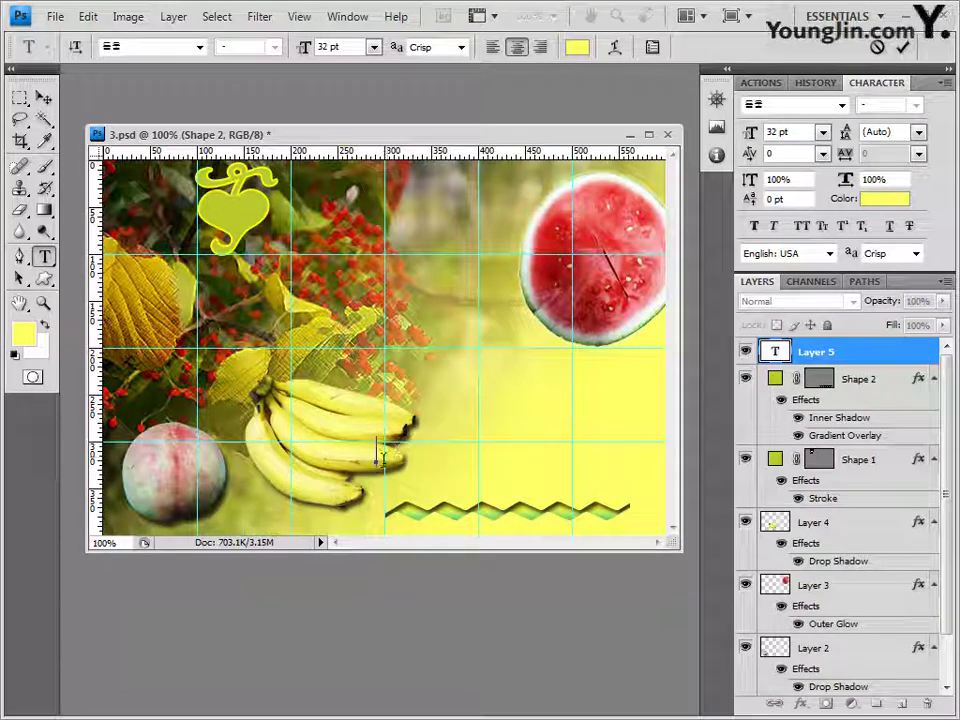
click(198, 48)
drag(398, 193, 394, 561)
click(214, 491)
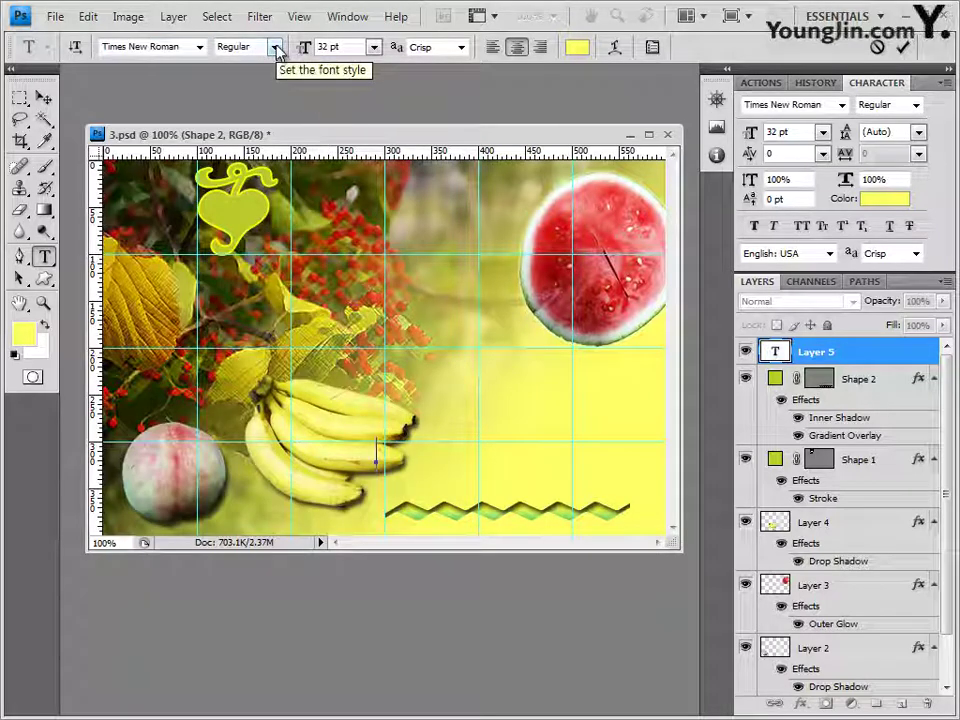
key(Tab)
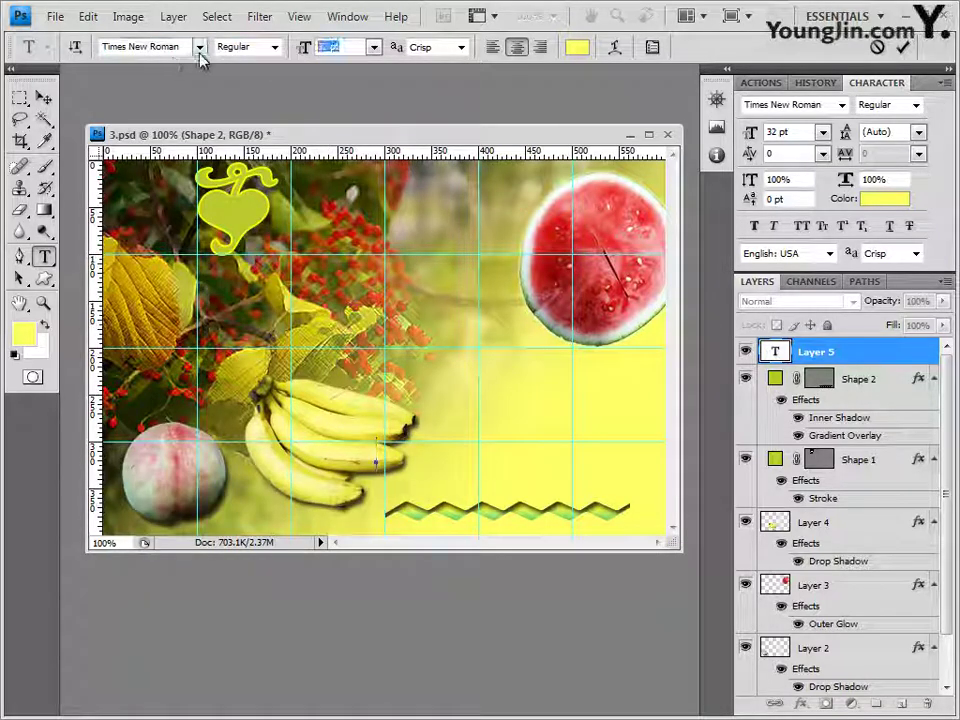
text(40)
key(Return)
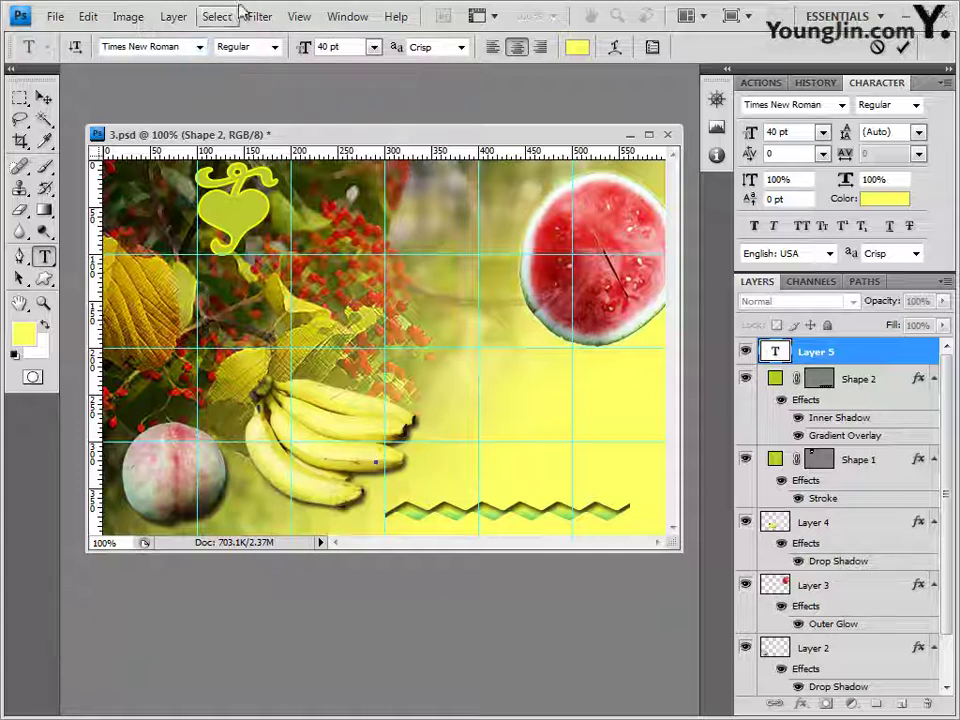
click(494, 50)
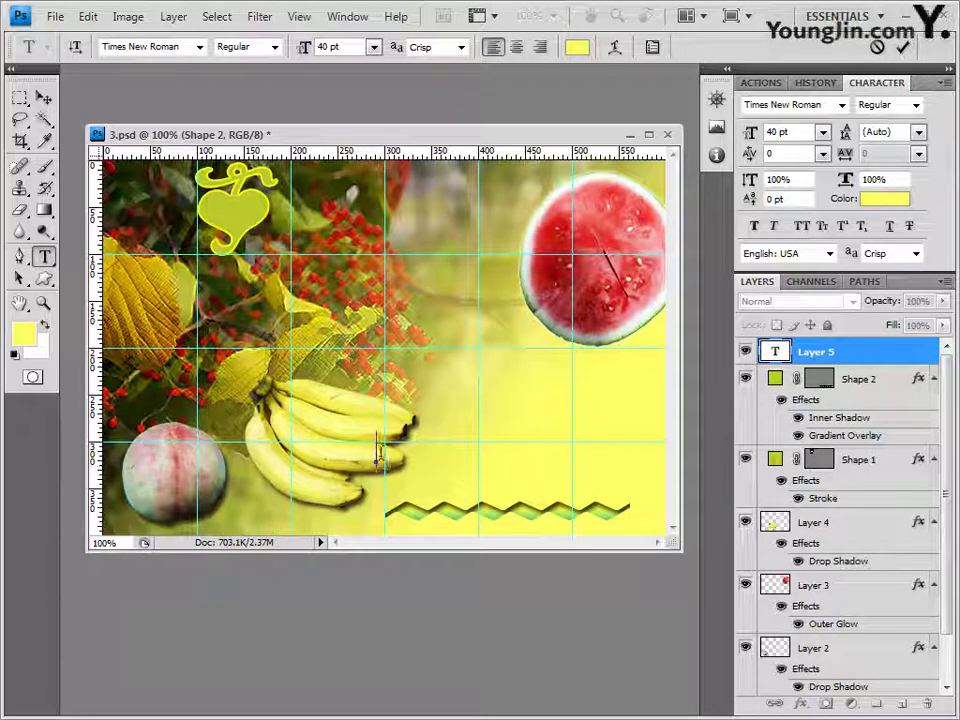
Set the text color to #ff0099 and enter "FRESH FRUITS" as the title text.
click(577, 47)
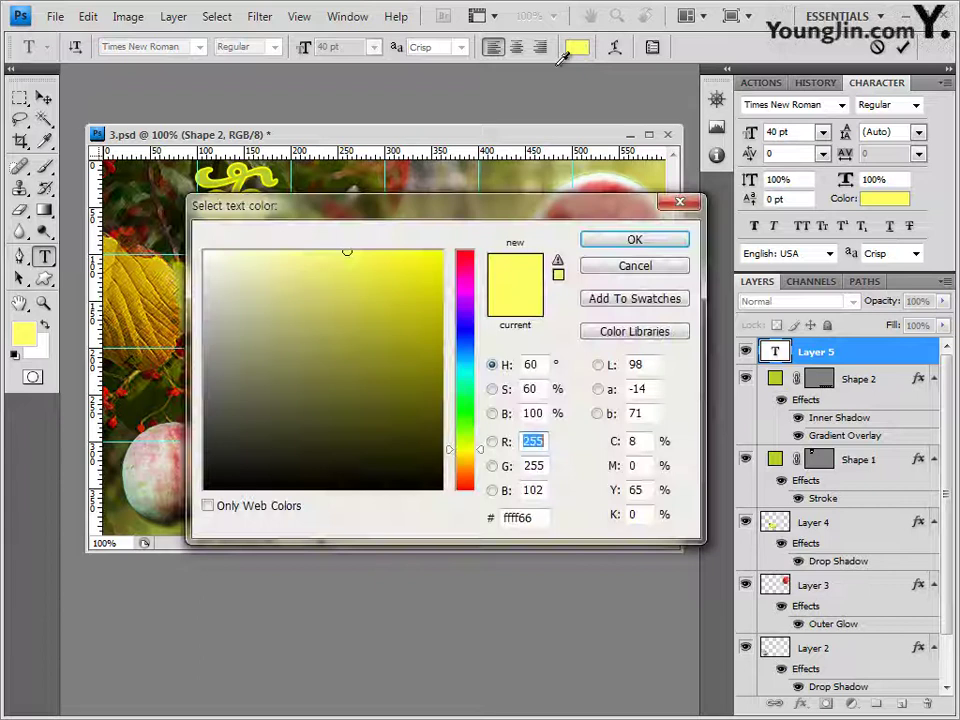
click(533, 518)
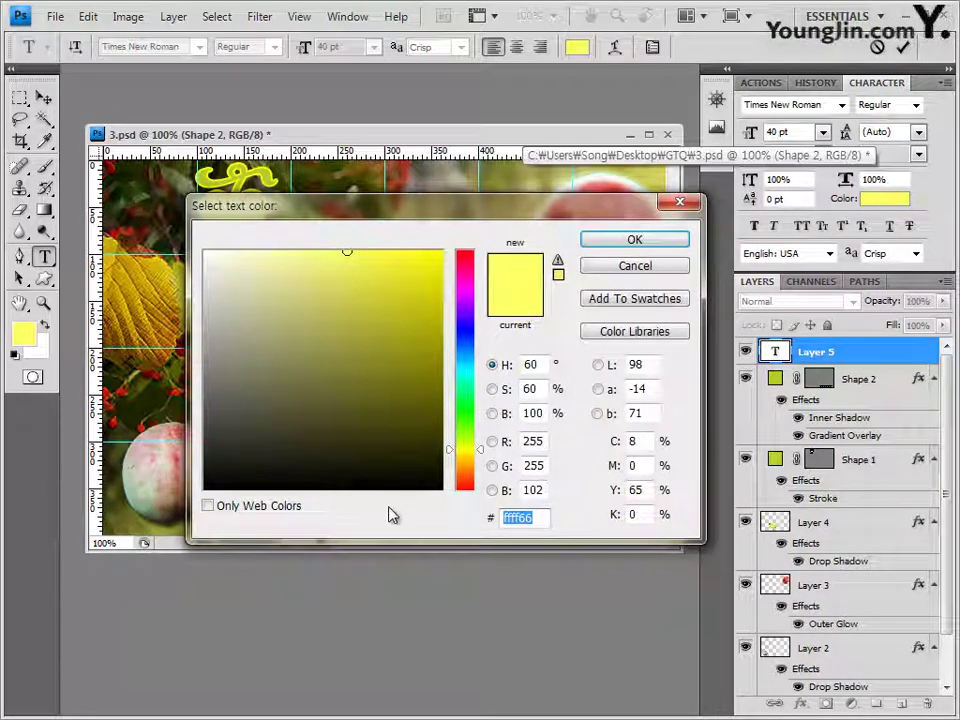
text(ff0)
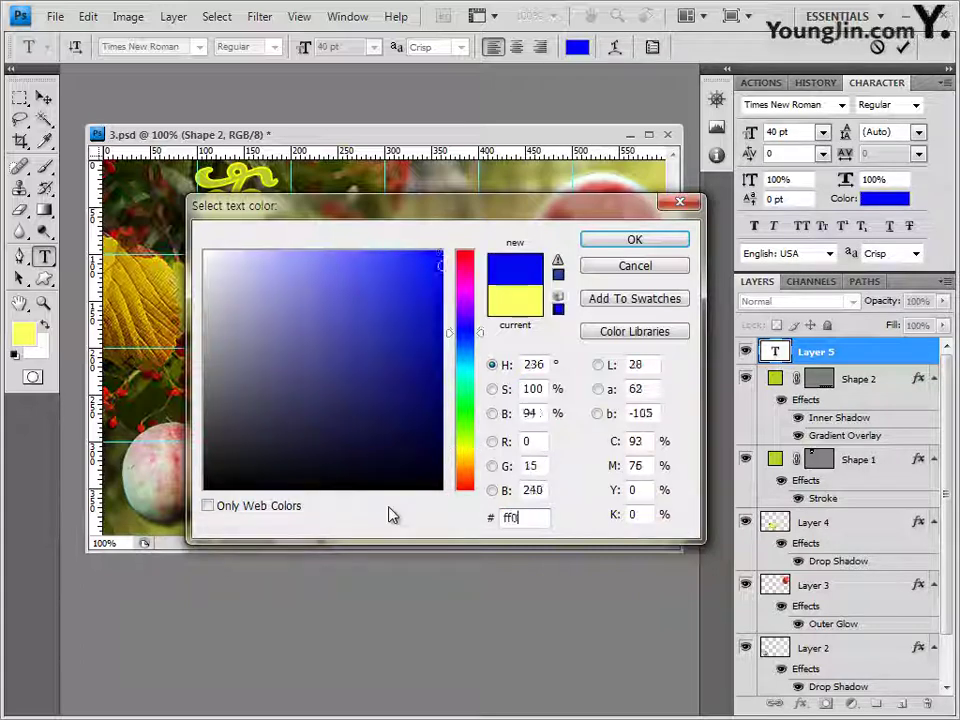
text(099)
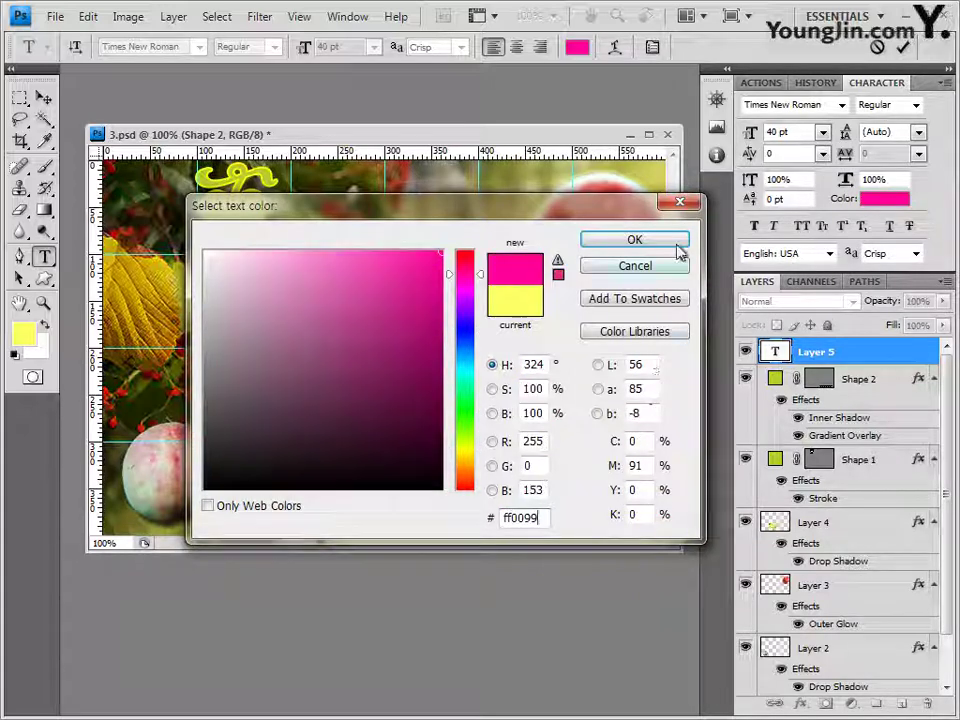
click(676, 245)
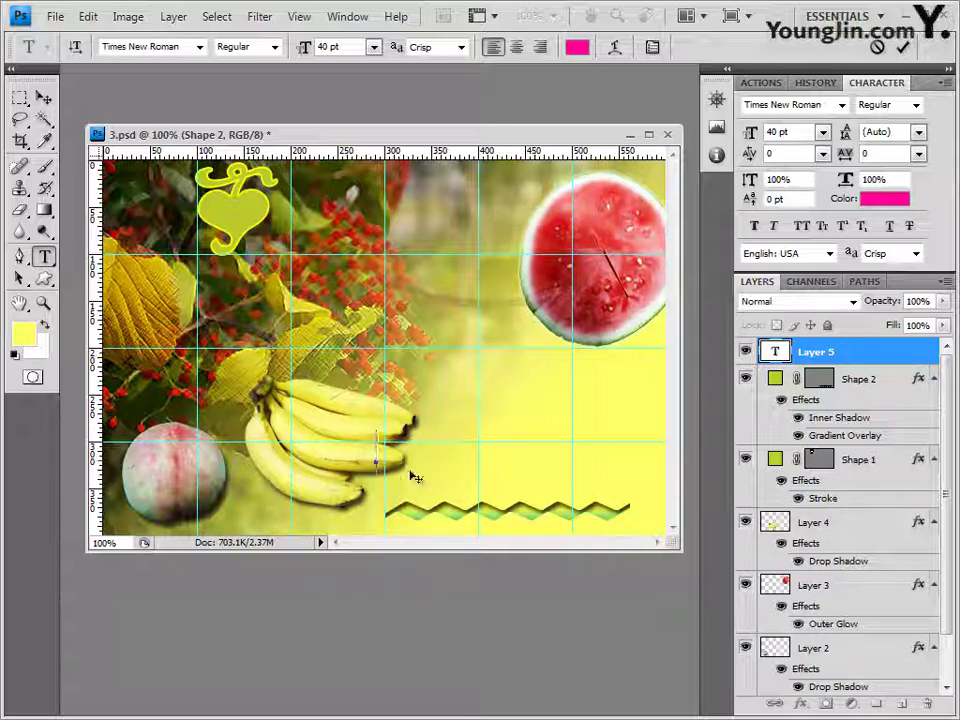
text(FRESH FRUITS)
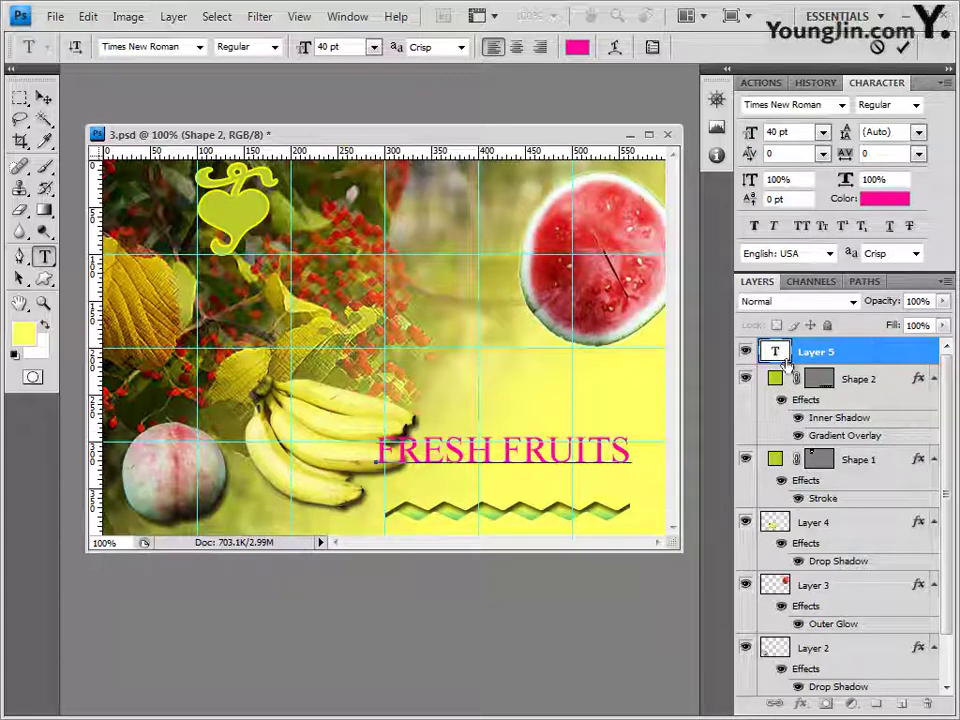
click(879, 355)
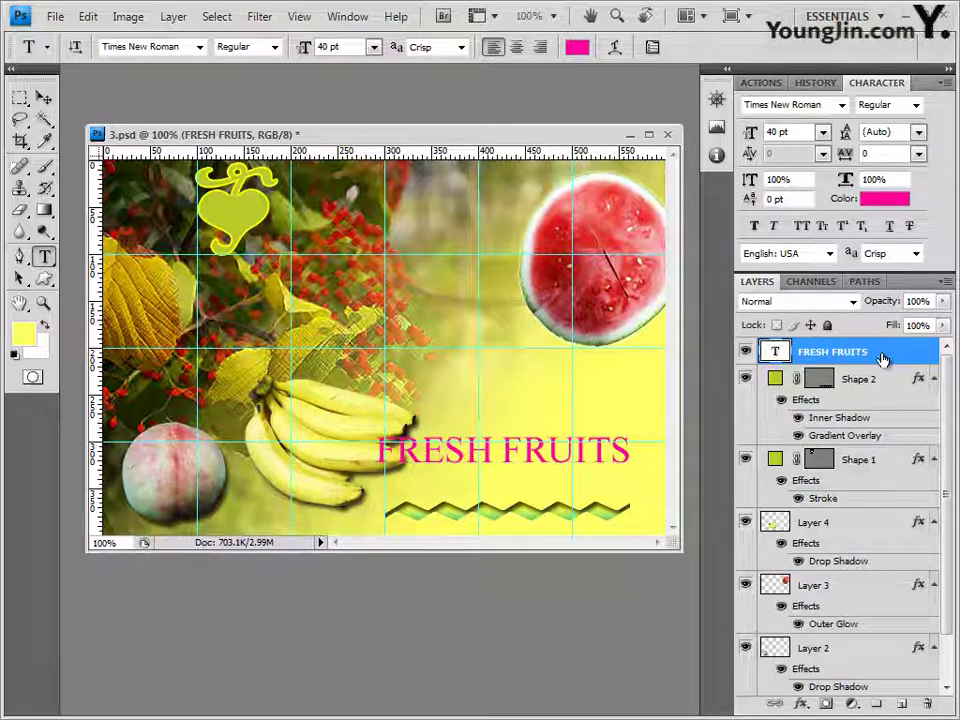
Add a Drop Shadow with default settings and a 2 px outside Stroke in #ffffff to the FRESH FRUITS text layer.
click(803, 706)
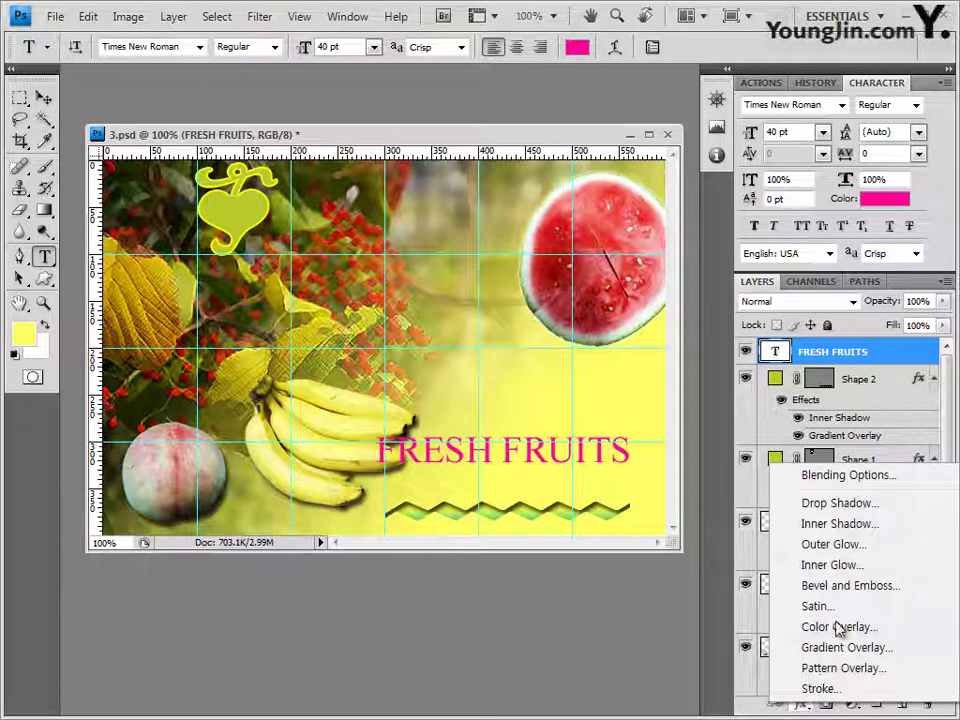
click(843, 513)
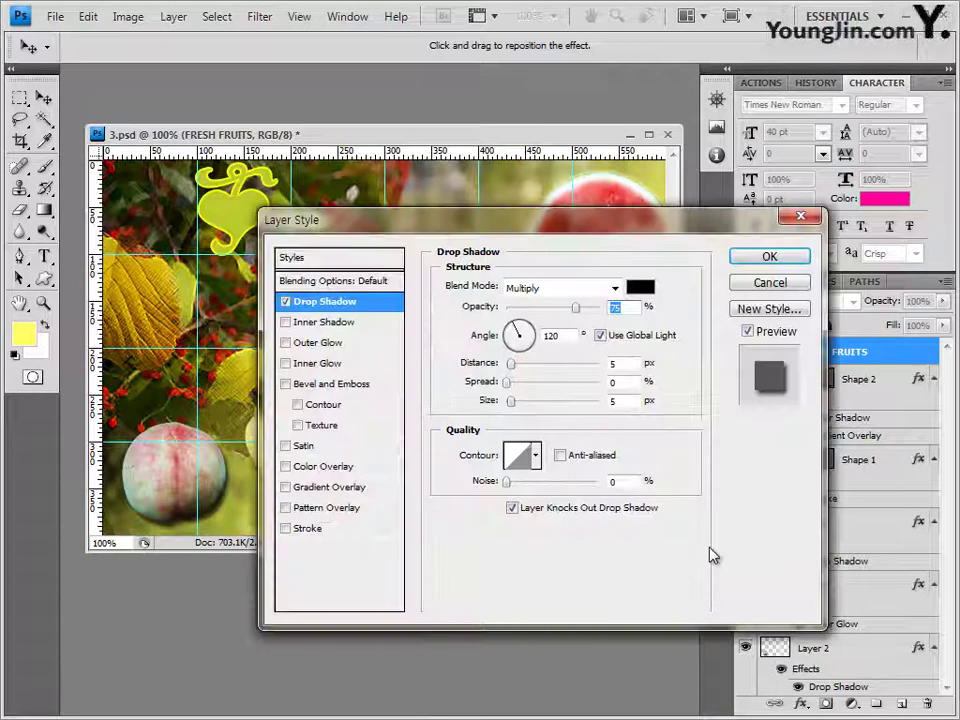
click(310, 533)
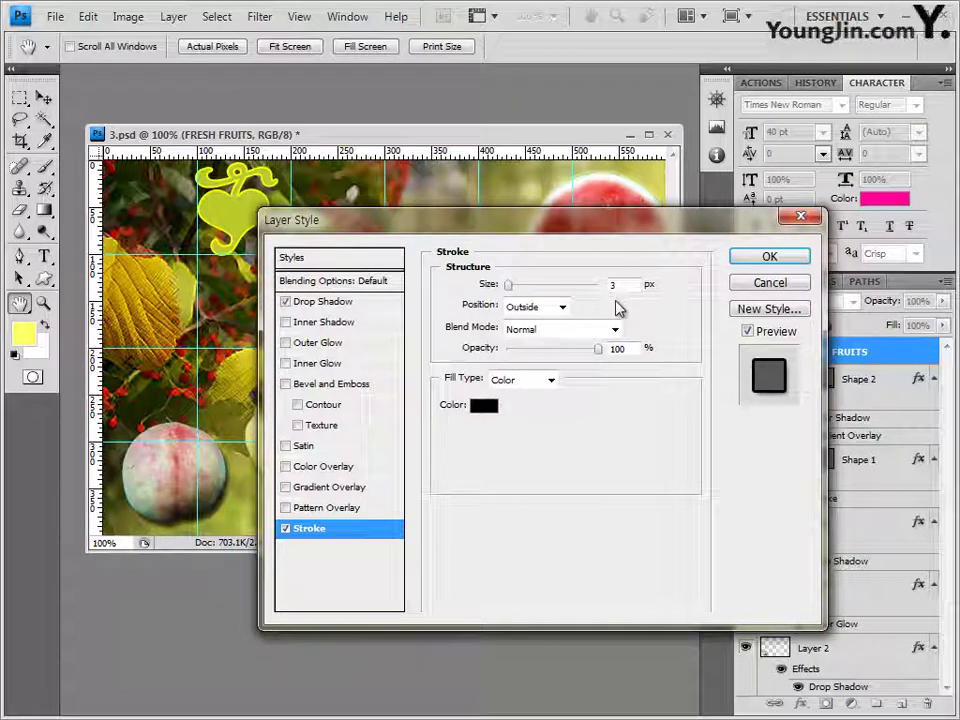
text(2)
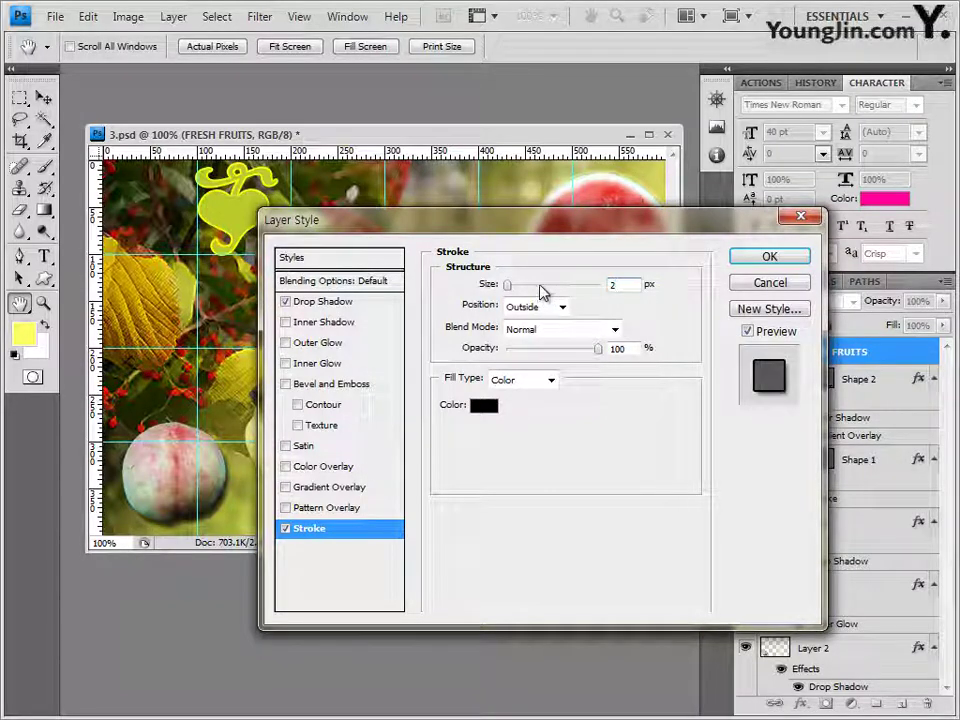
click(484, 405)
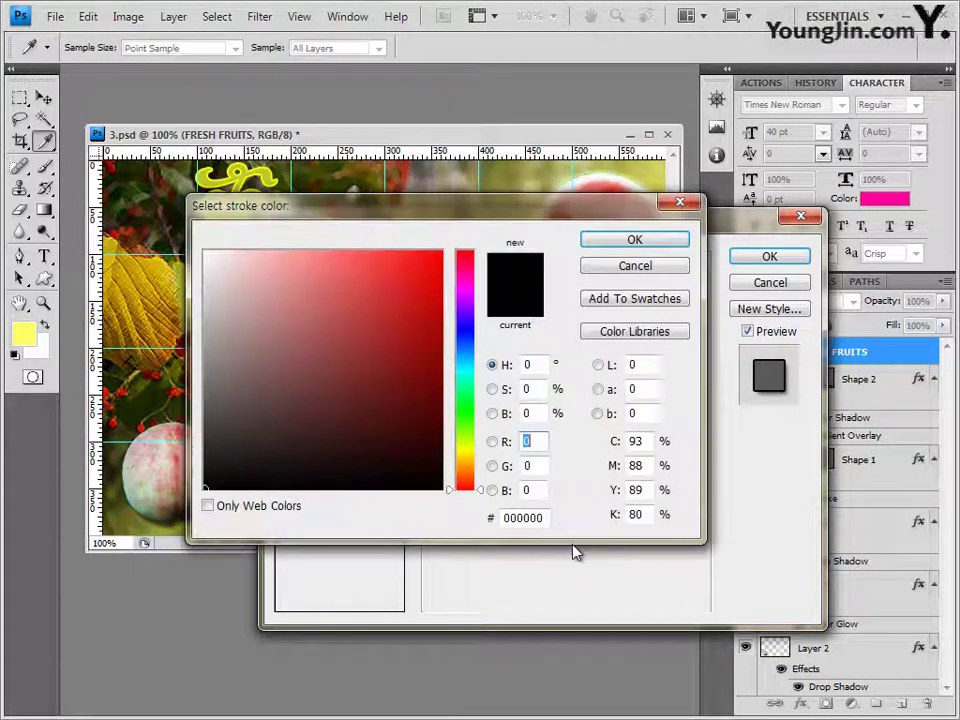
click(524, 517)
text(ffffff)
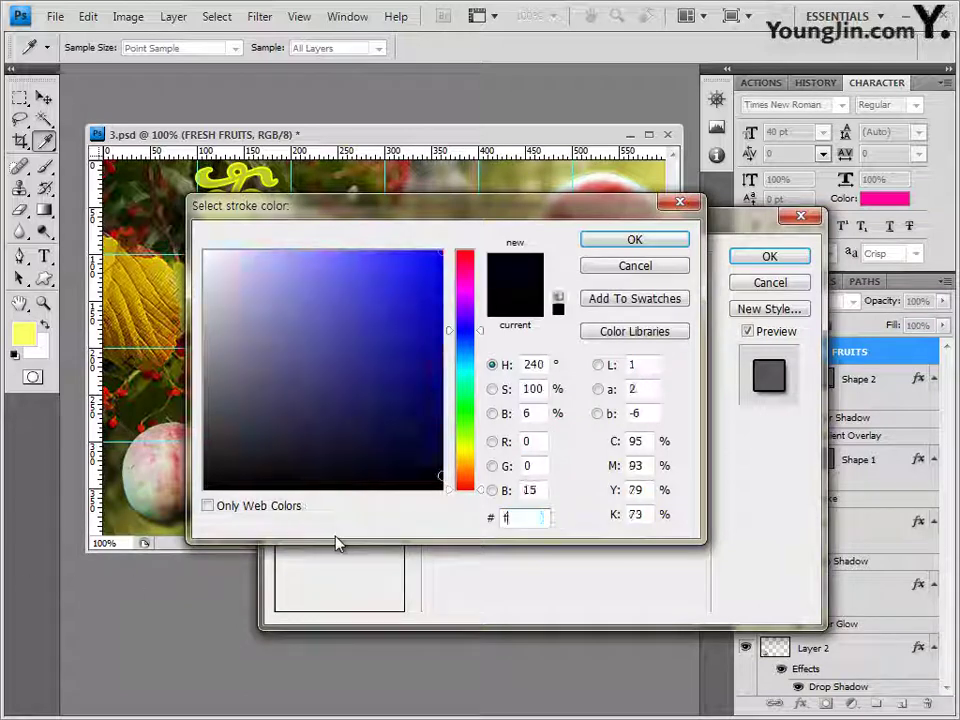
click(632, 241)
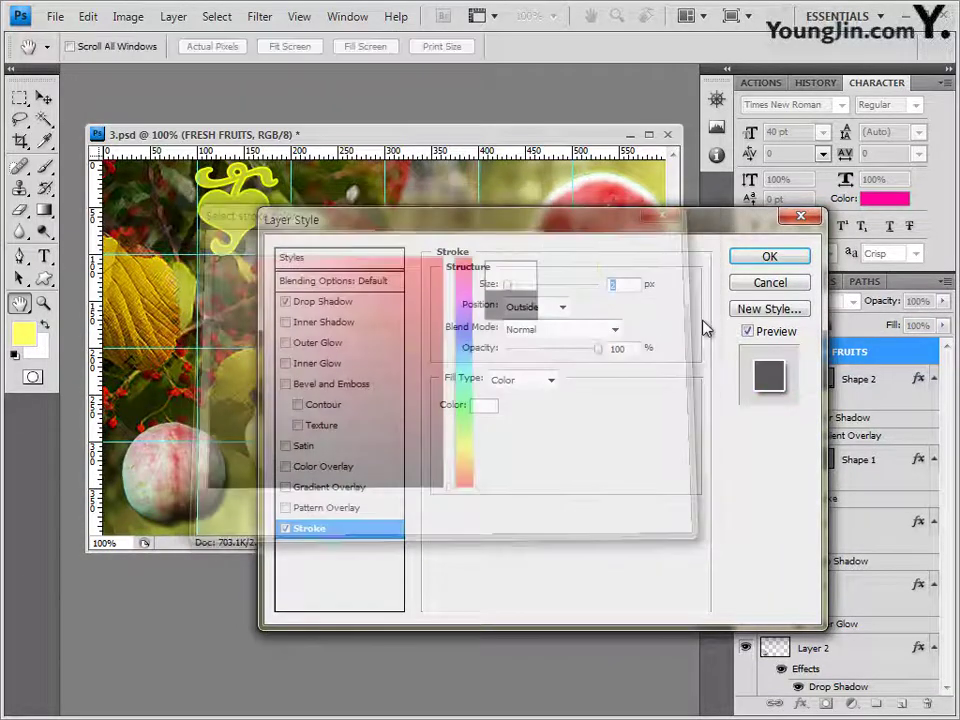
click(787, 258)
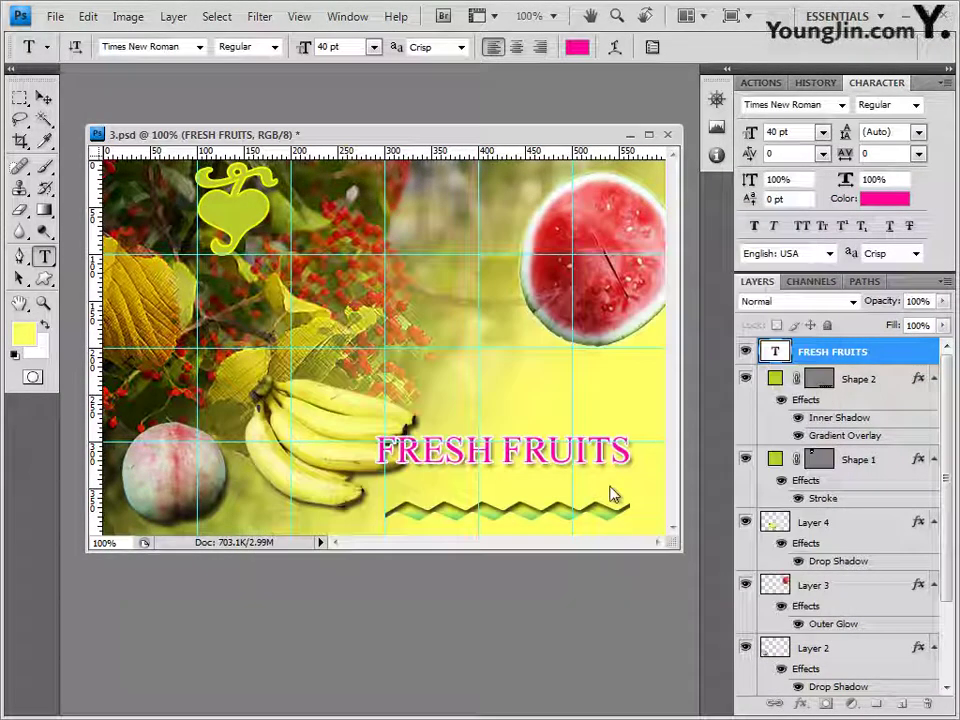
Start a new text layer just above the FRESH FRUITS title at the 300 px vertical guide, using the 돋움 font.
drag(341, 495, 491, 450)
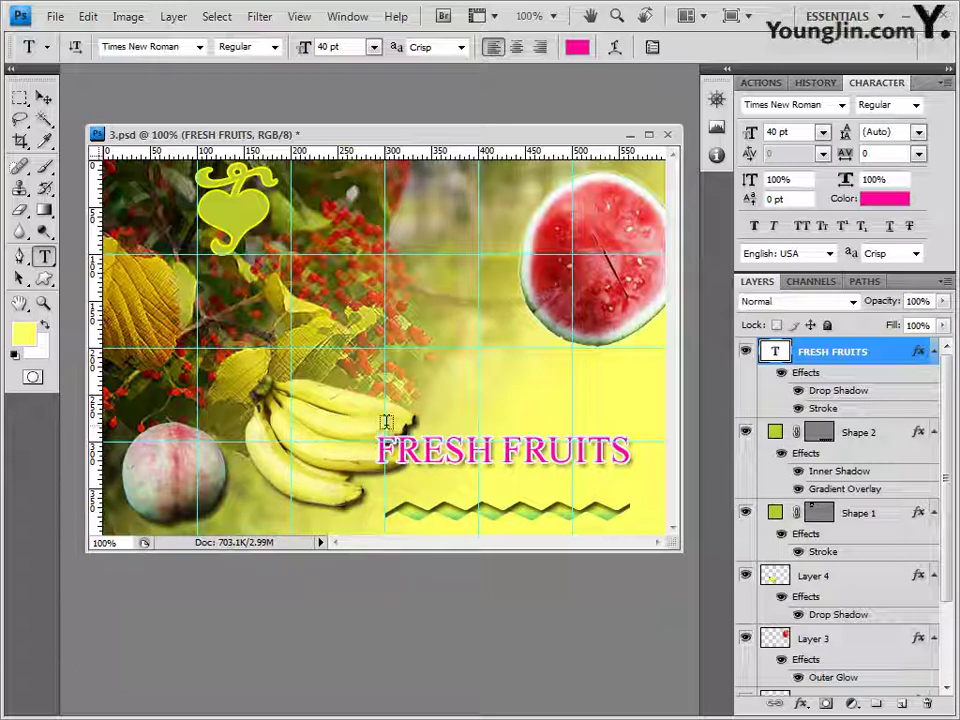
click(385, 422)
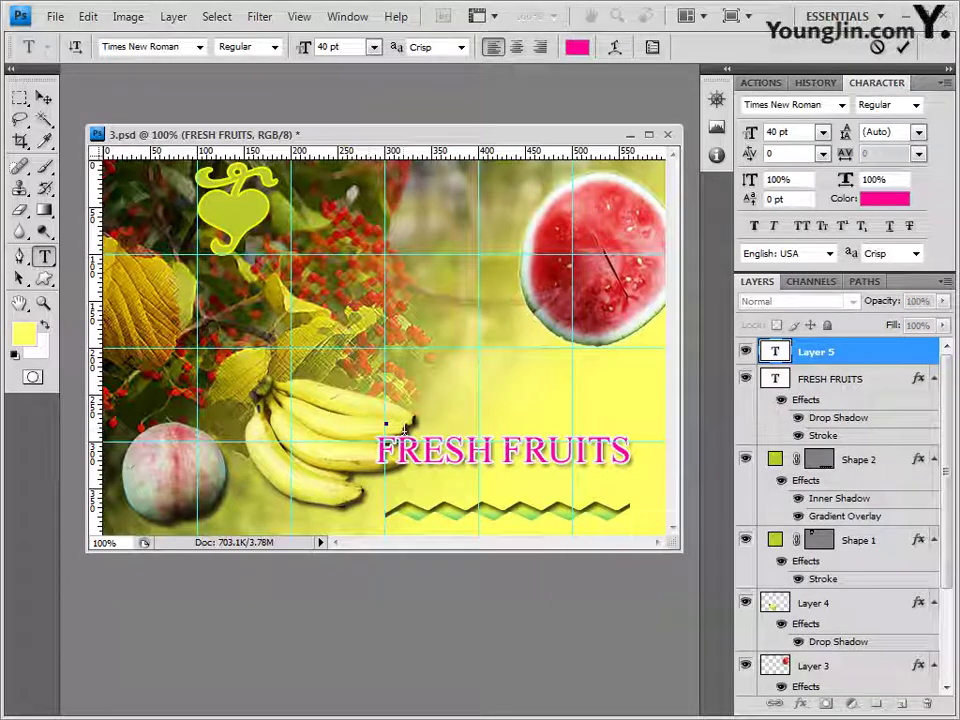
click(201, 49)
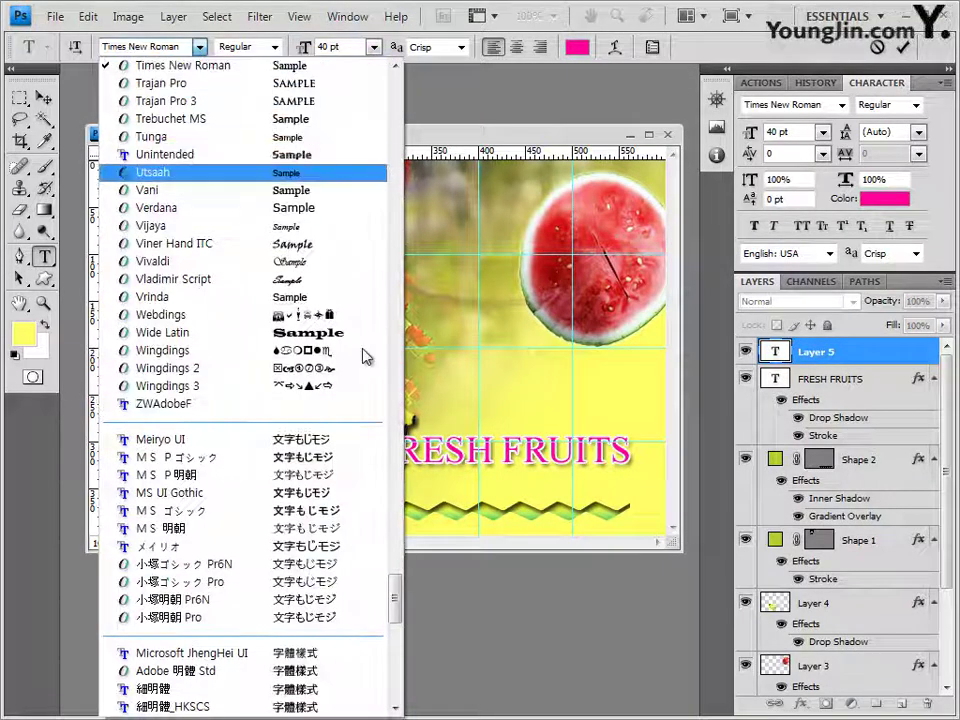
drag(396, 592, 404, 180)
scroll(358, 189, up, 1)
click(356, 240)
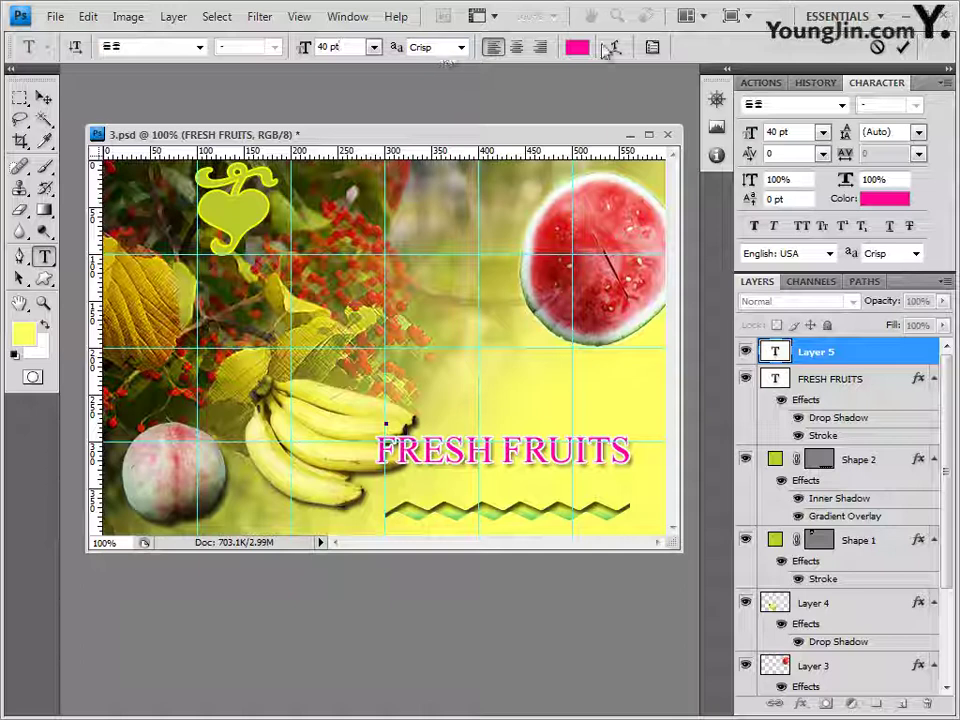
Set the new text layer's color to #333333 and enter "신선한 과일들" above the FRESH FRUITS title.
click(577, 47)
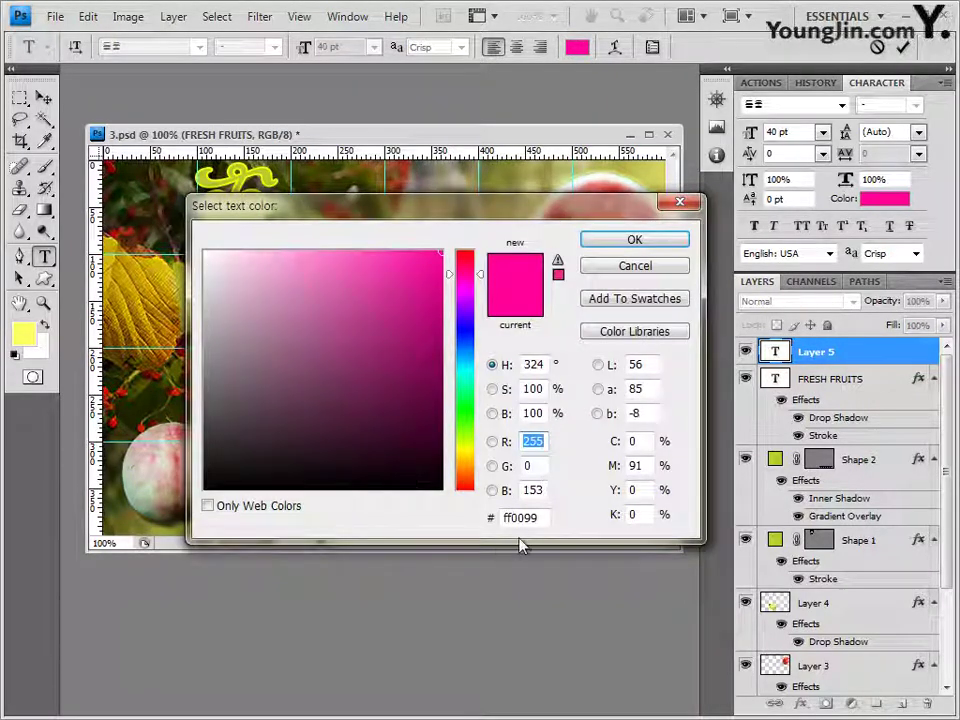
double_click(521, 517)
text(33)
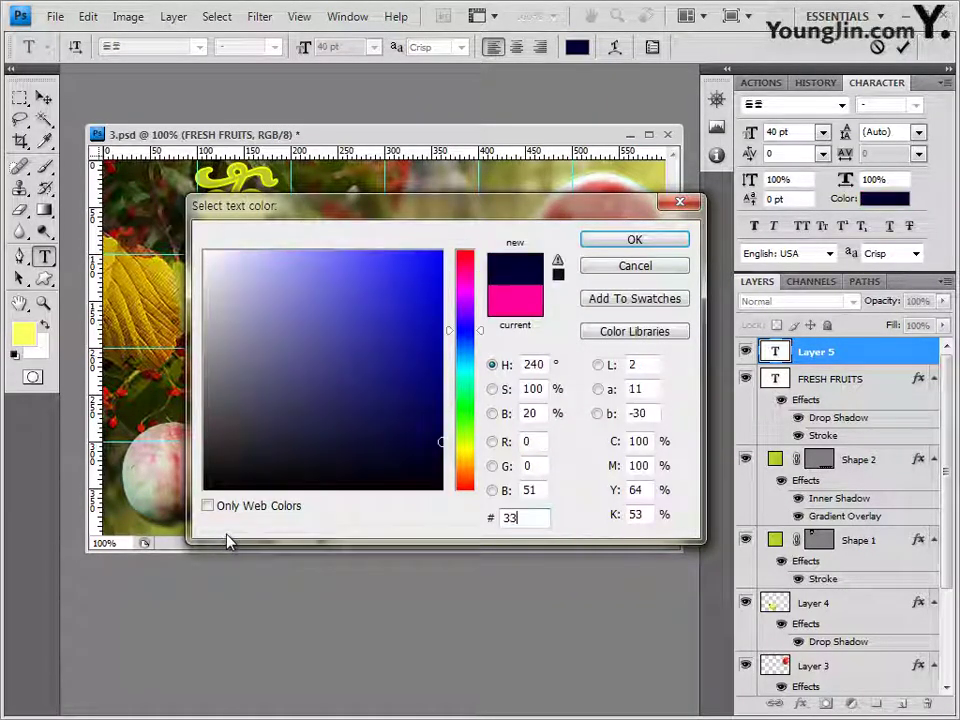
text(3333)
click(632, 246)
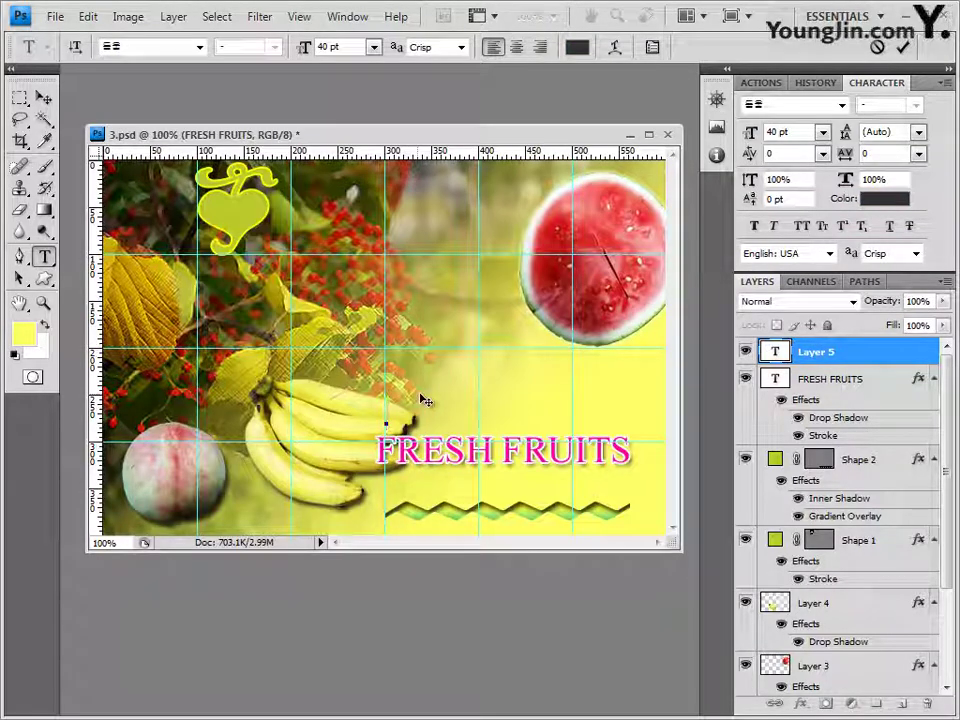
text(신선한 과일들)
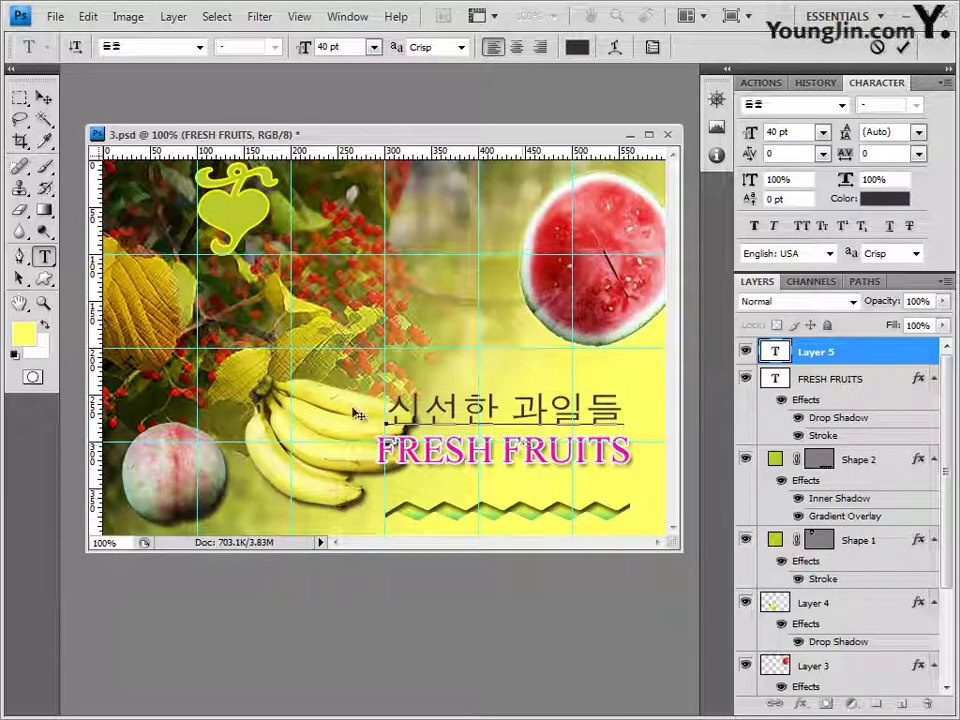
double_click(828, 353)
text(신선한 과일들)
key(Return)
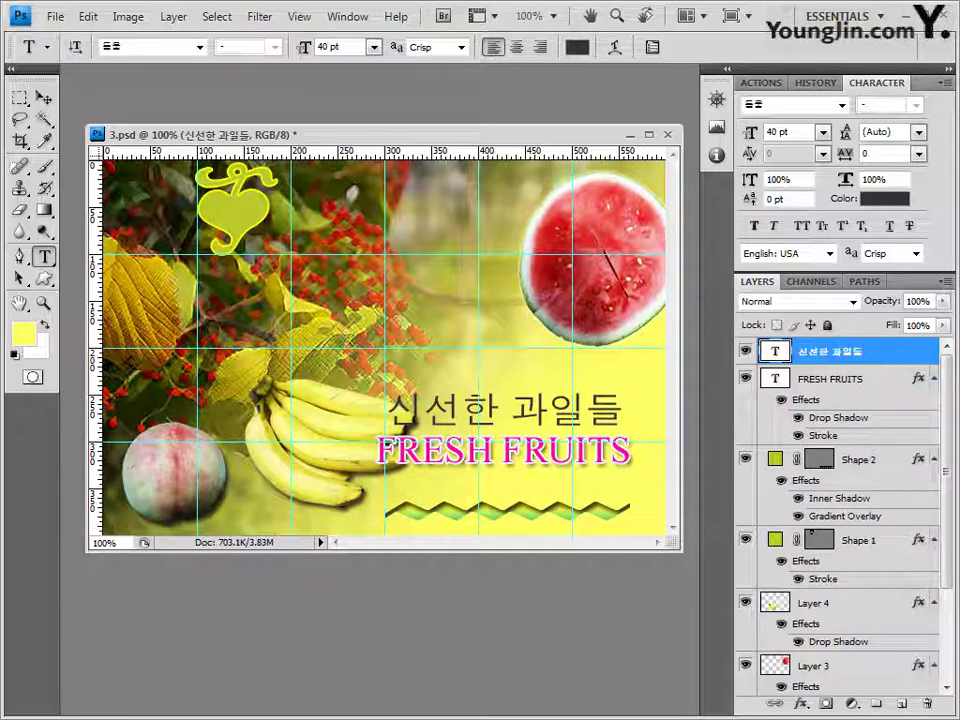
Add a Drop Shadow with default settings and a 2 px outside Stroke in #ffffff to the 신선한 과일들 text layer.
click(803, 704)
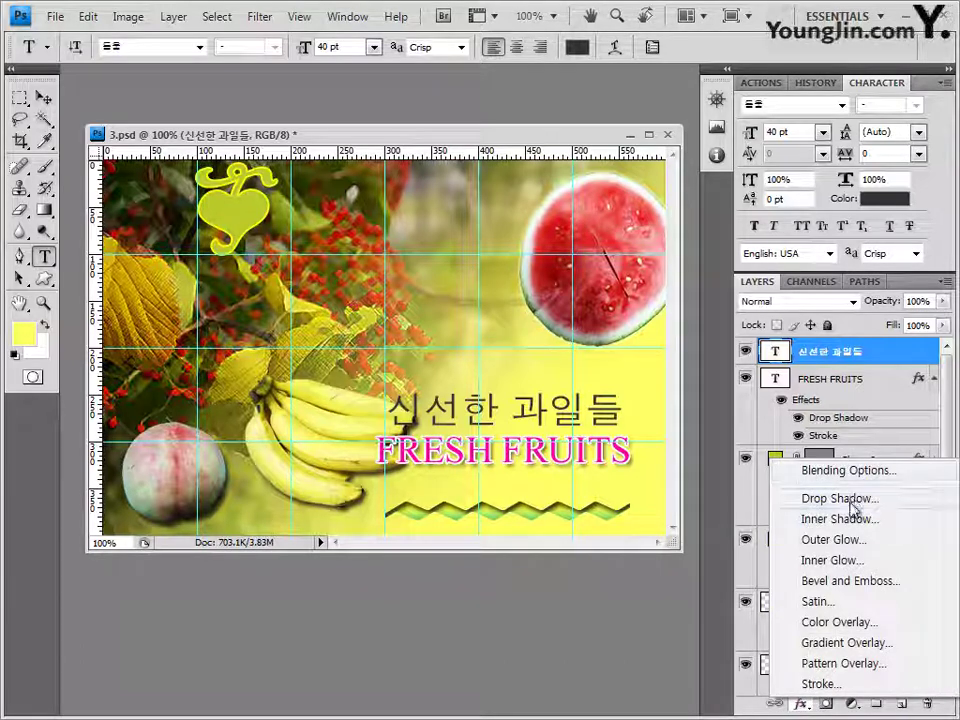
click(795, 500)
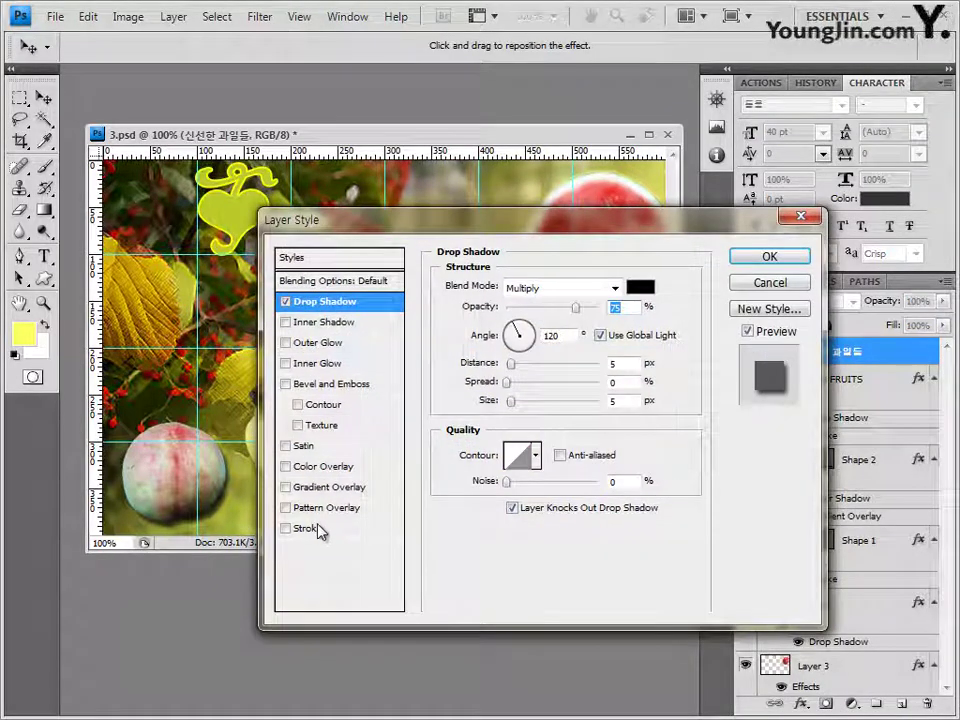
click(318, 530)
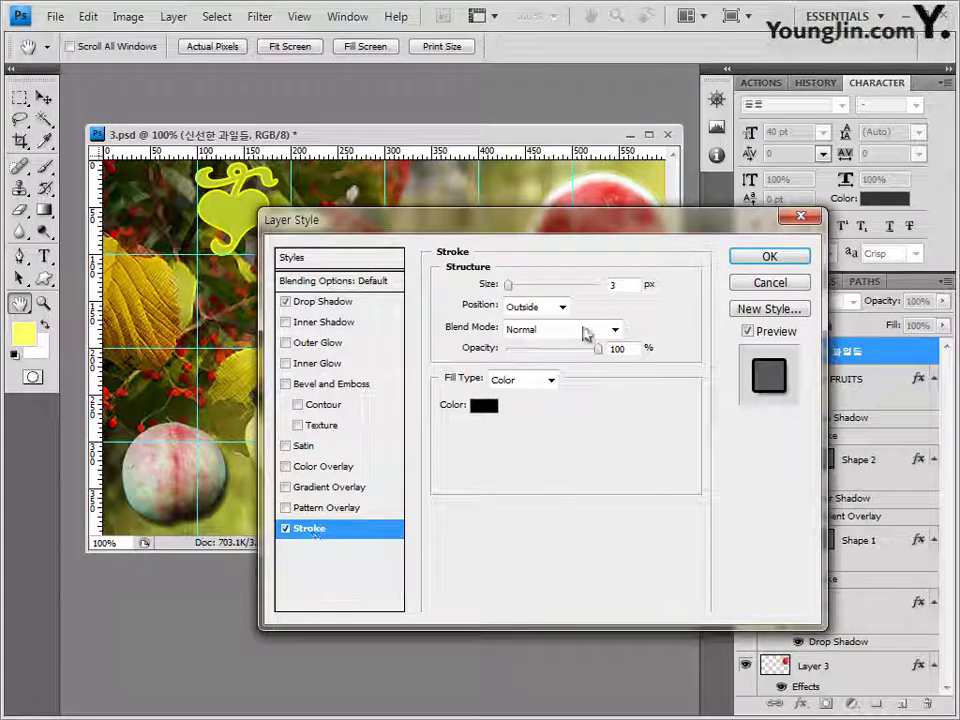
double_click(616, 285)
text(2)
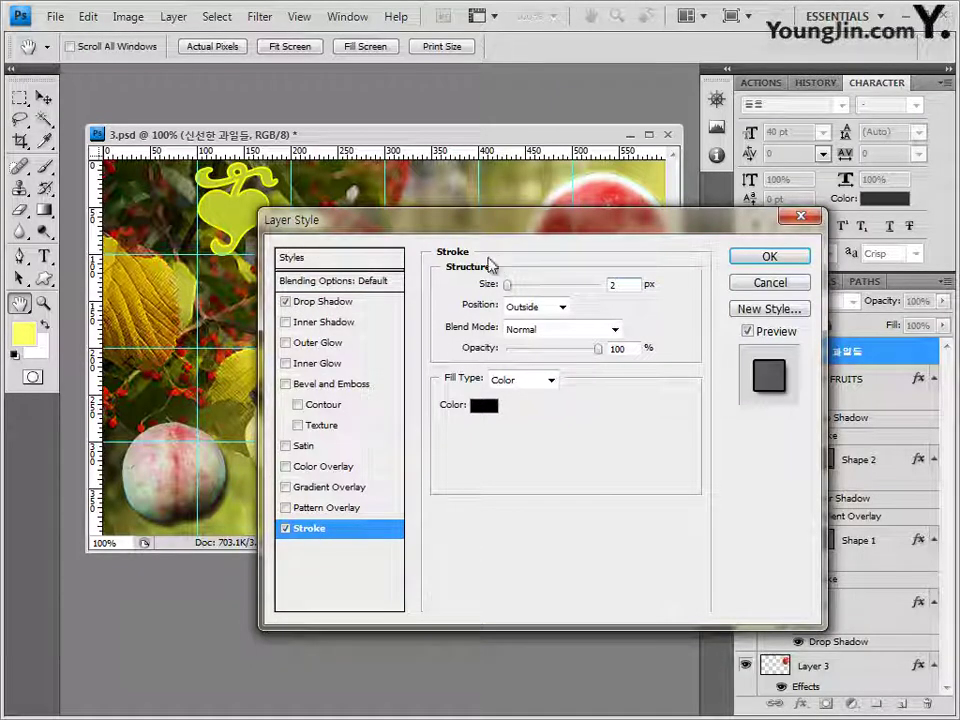
click(489, 406)
double_click(546, 521)
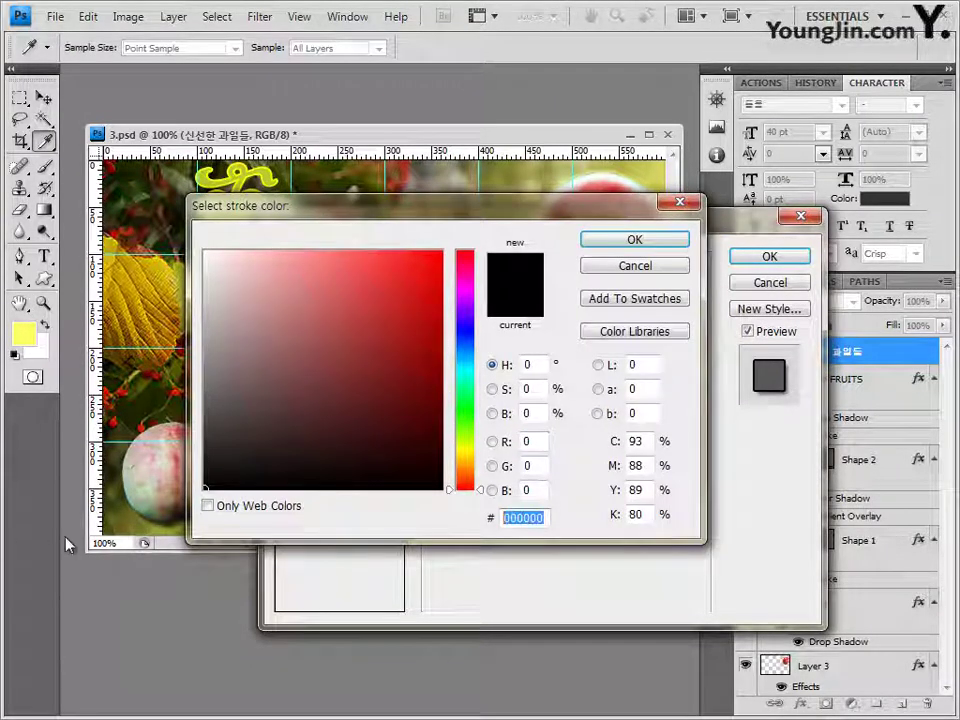
text(ffffff)
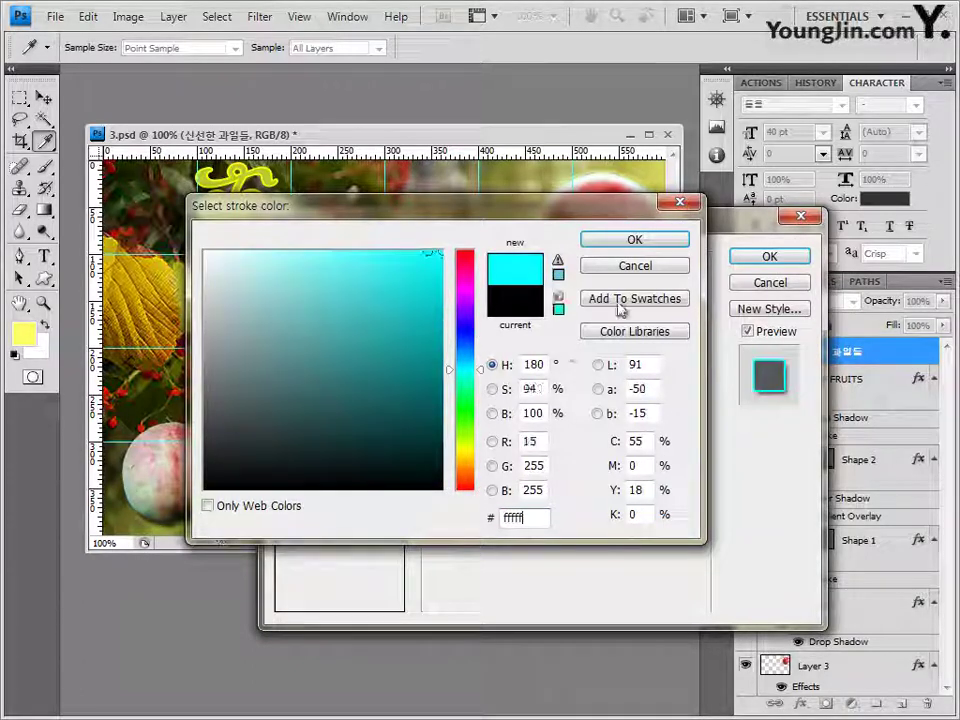
click(662, 242)
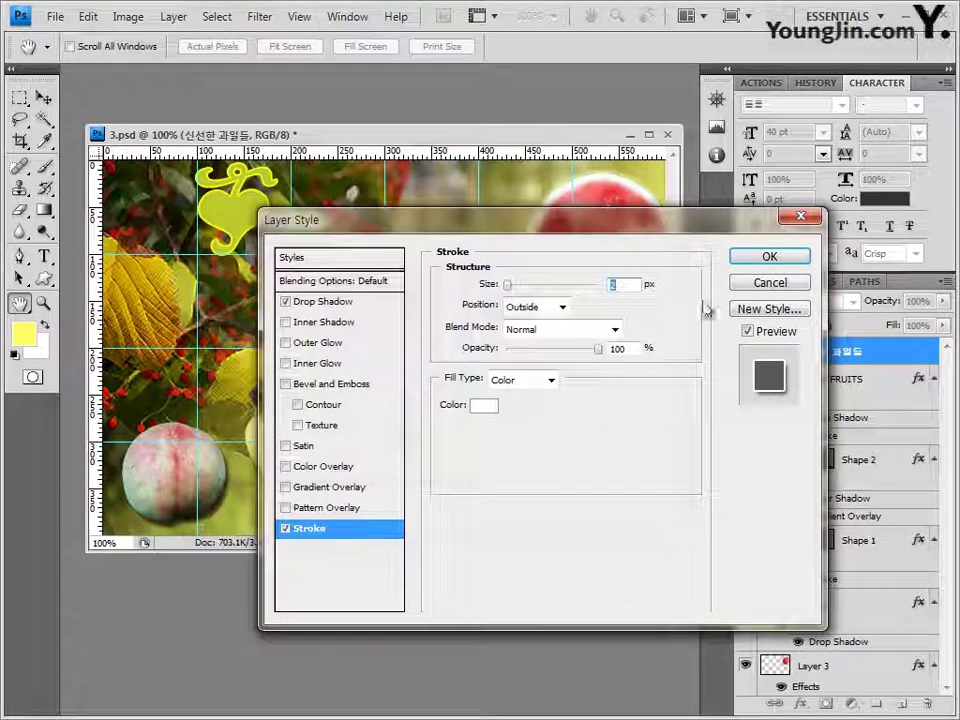
click(784, 256)
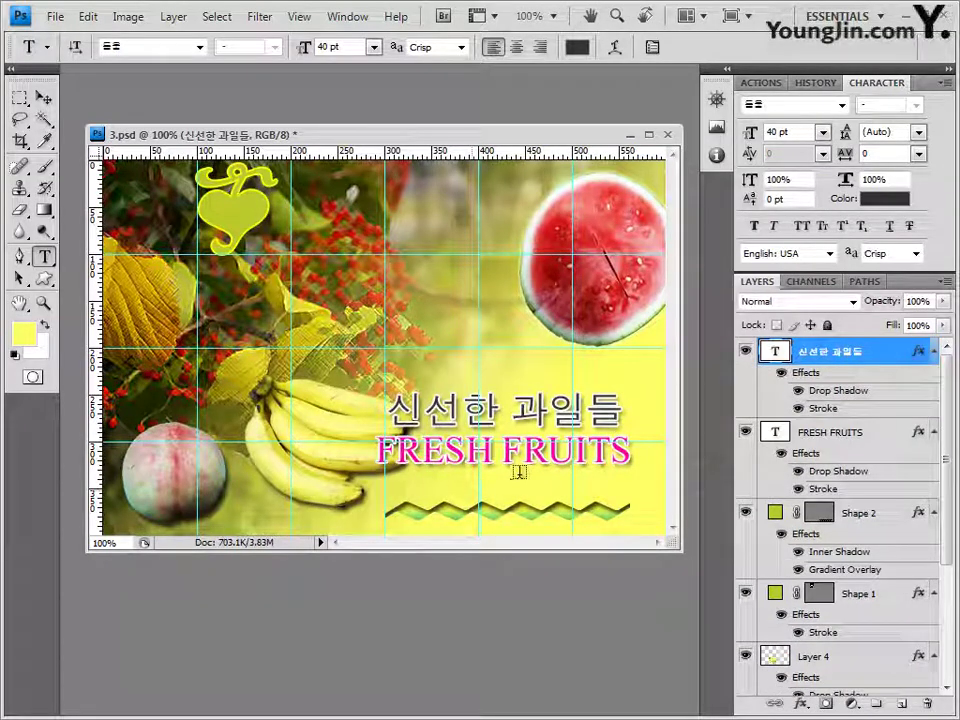
Shift the 신선한 과일들 text very slightly left with the Move tool and save 3.psd.
click(44, 99)
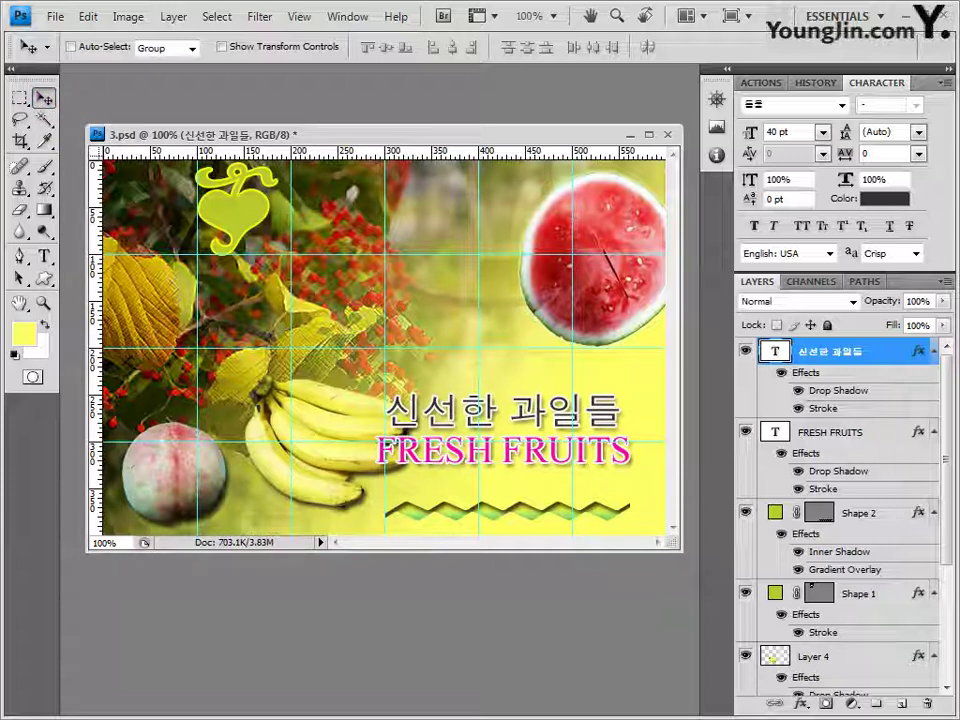
click(55, 16)
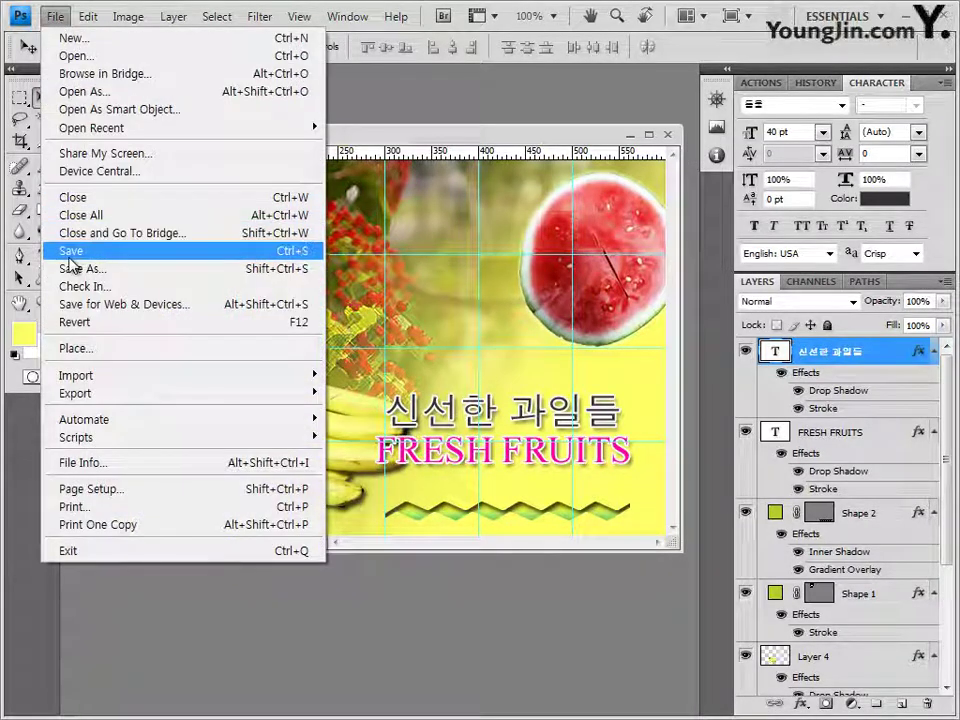
click(70, 255)
click(686, 222)
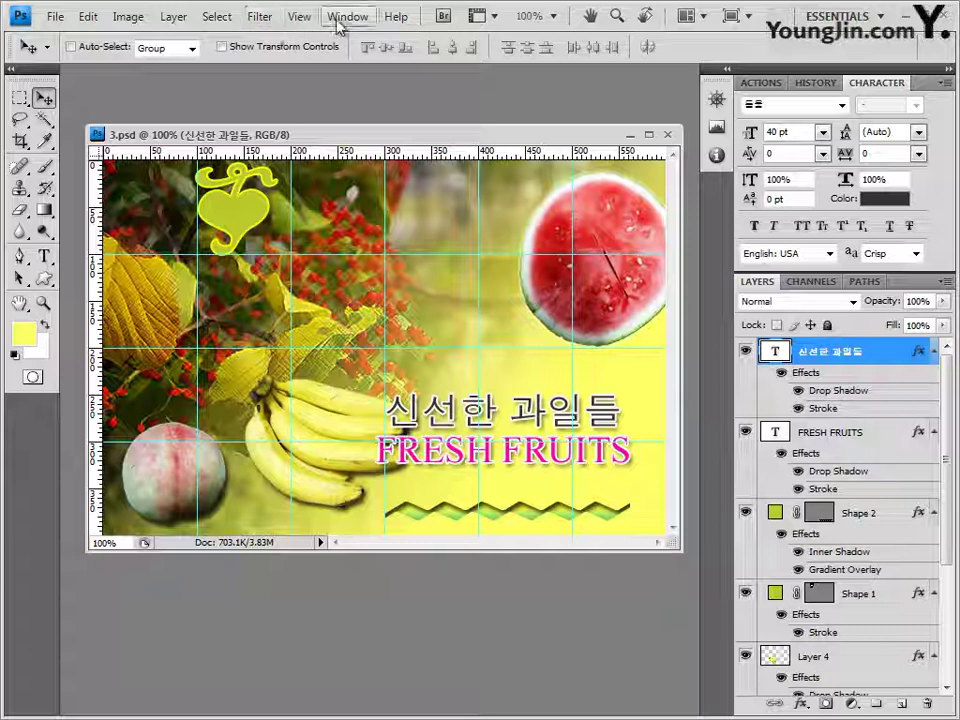
Clear all guides from the document.
click(305, 17)
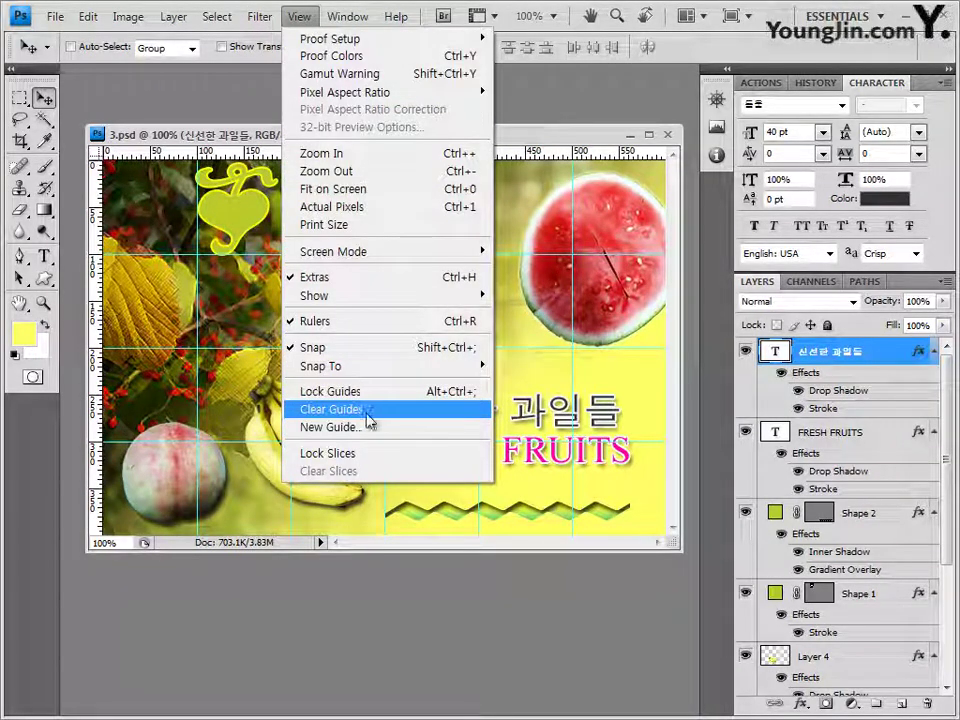
click(369, 421)
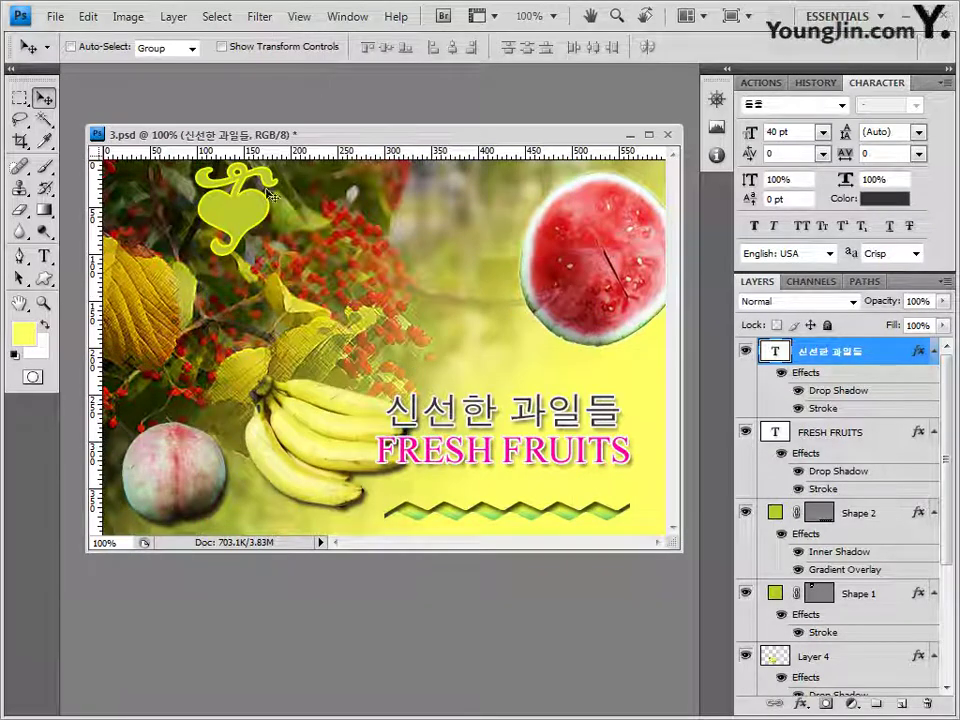
Save a JPEG copy in the GTQ folder at quality 8, basing its file name on the existing -2.jpg file with the final digit replaced.
click(56, 17)
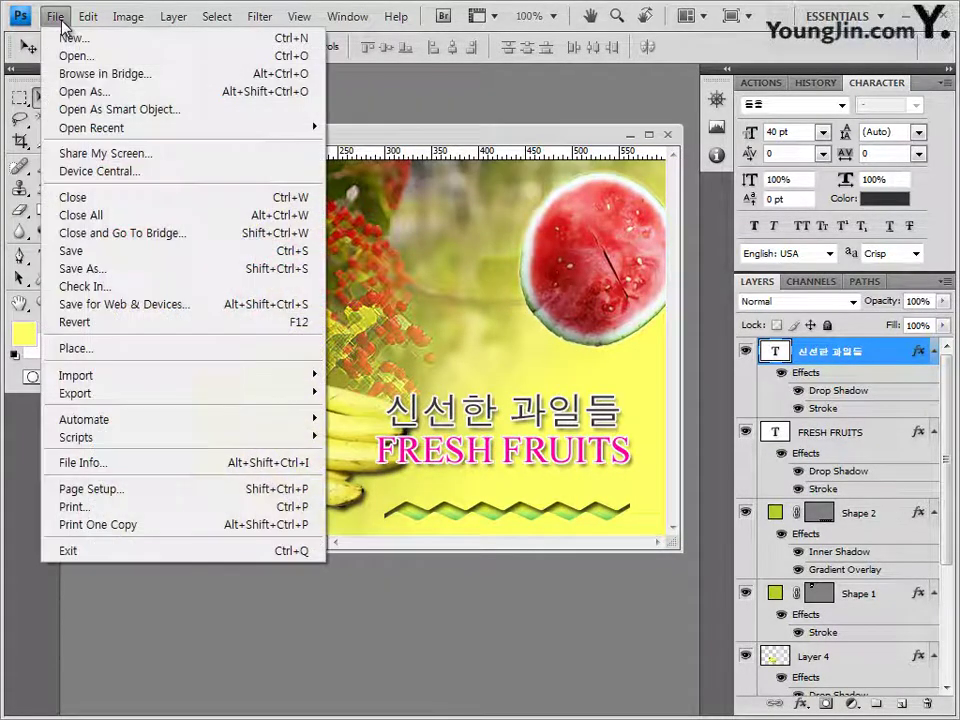
click(110, 273)
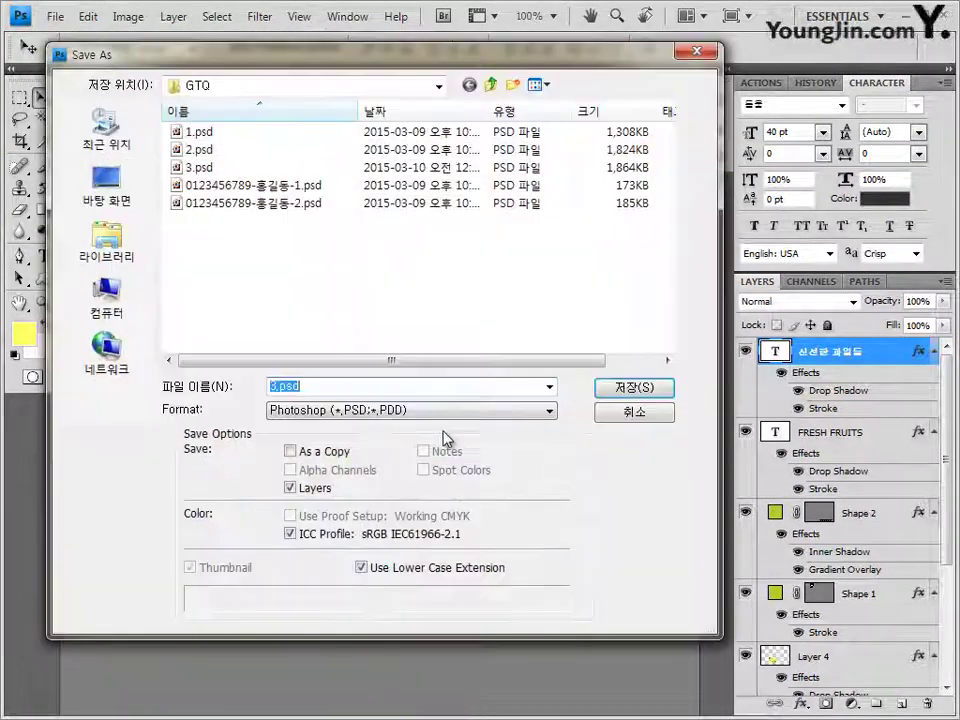
click(410, 410)
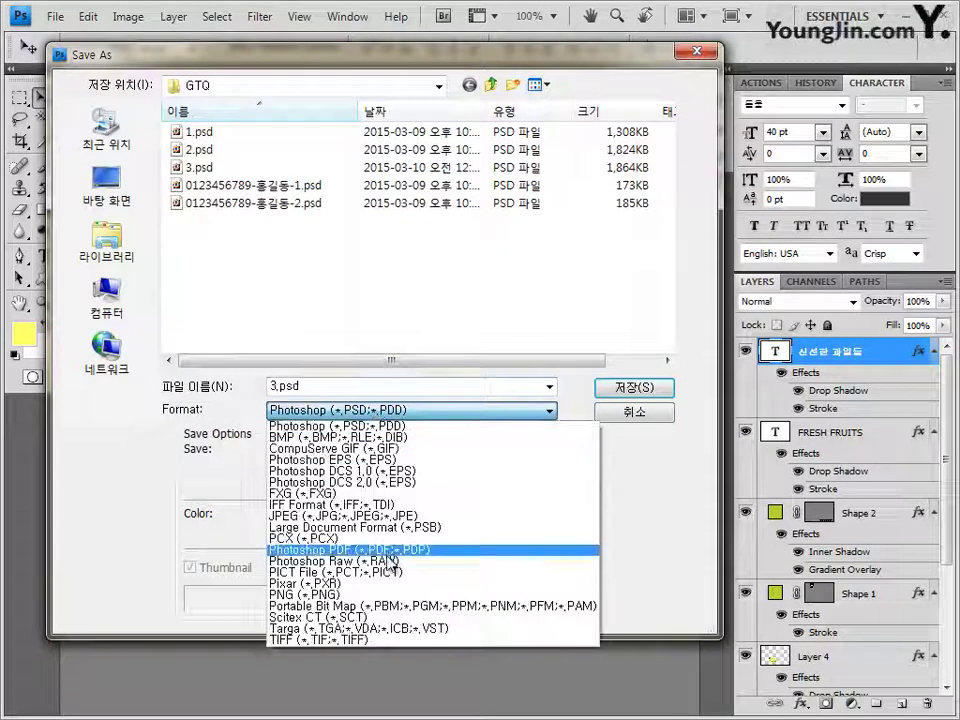
click(395, 516)
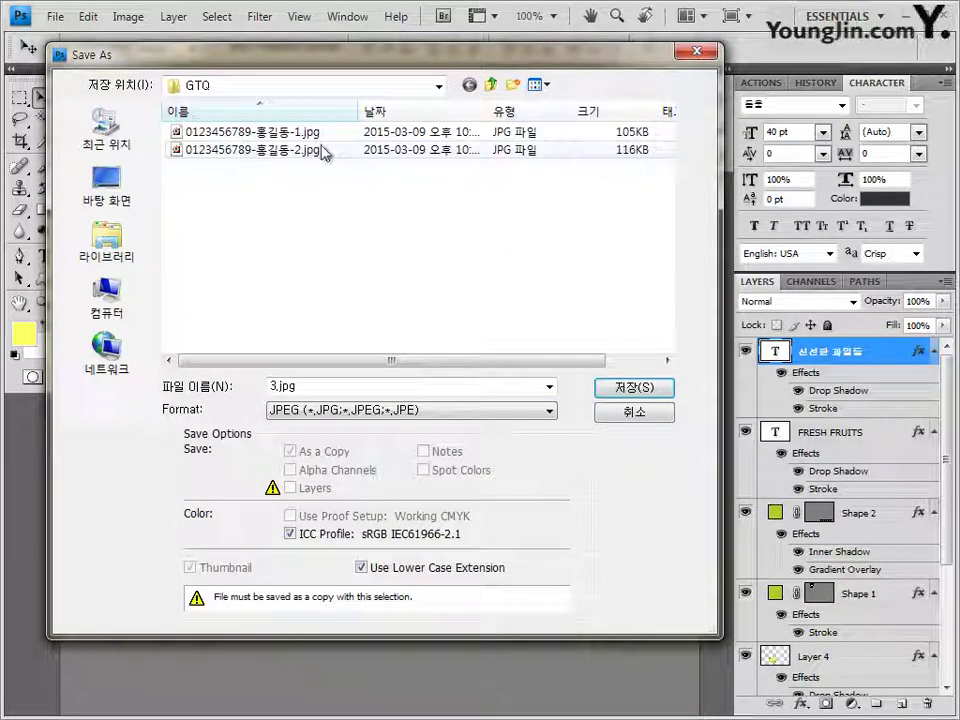
click(313, 150)
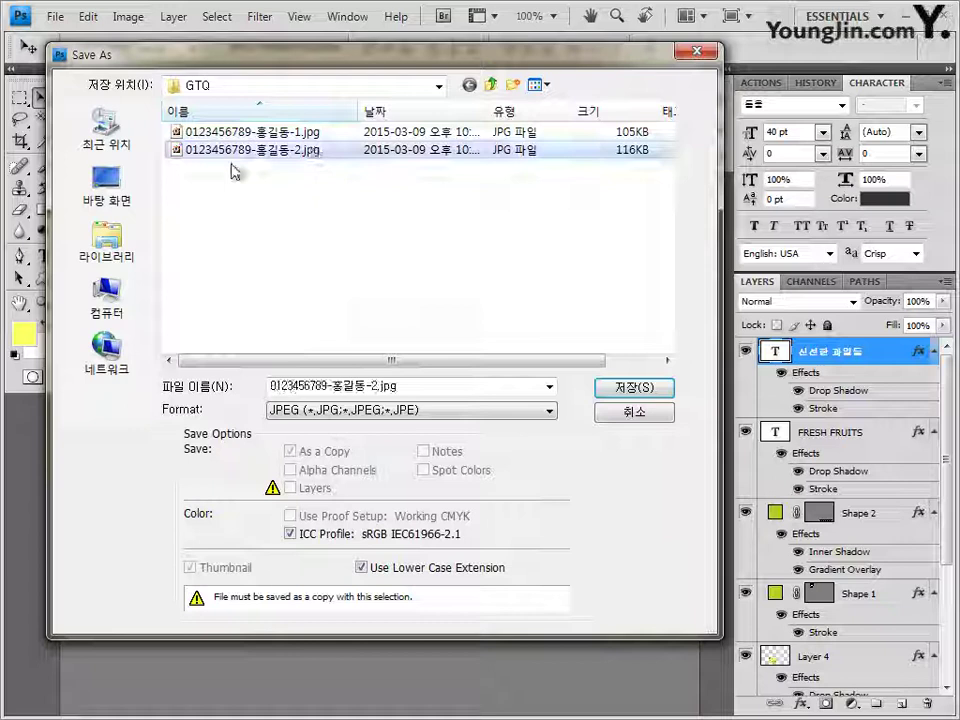
double_click(377, 387)
click(372, 386)
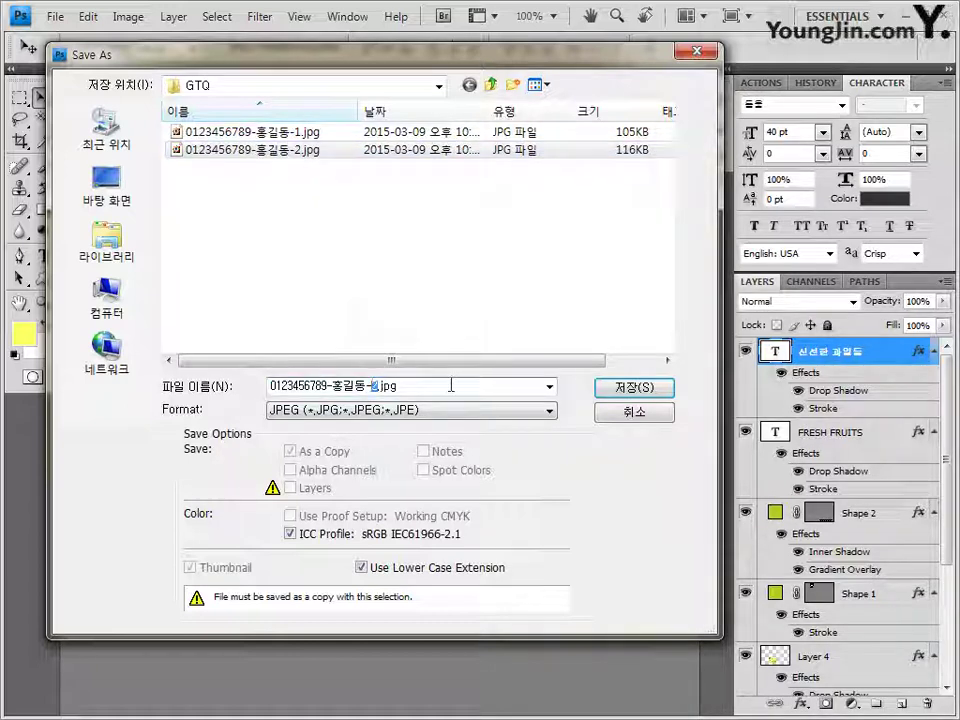
click(625, 389)
drag(528, 286, 470, 288)
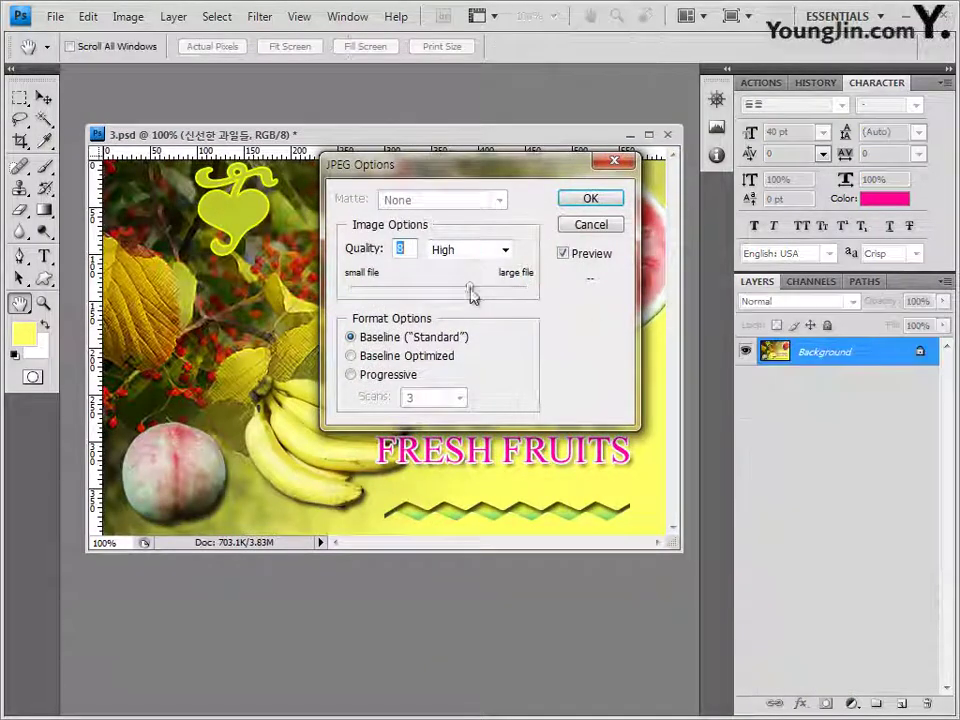
click(596, 206)
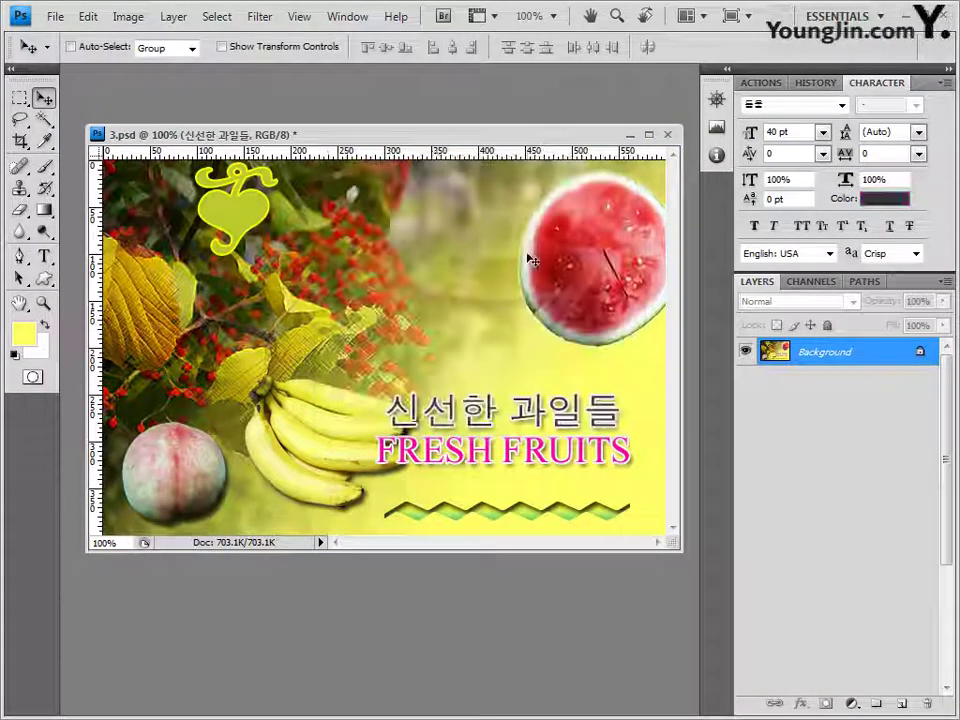
Resize the image to 60 × 40 pixels with proportions constrained.
click(136, 20)
click(136, 19)
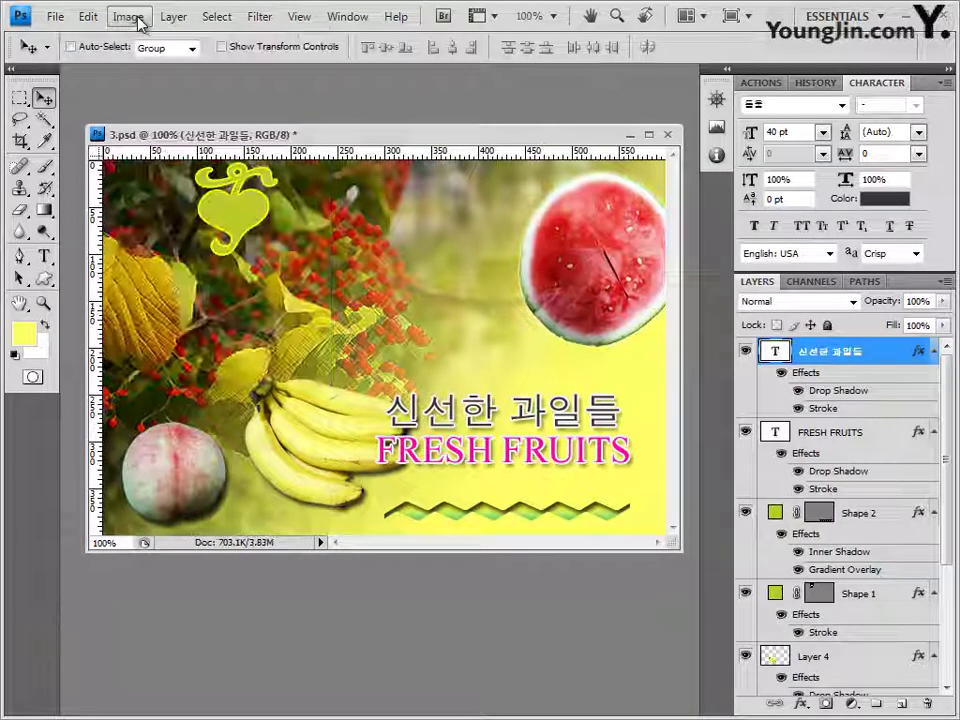
click(136, 19)
click(176, 151)
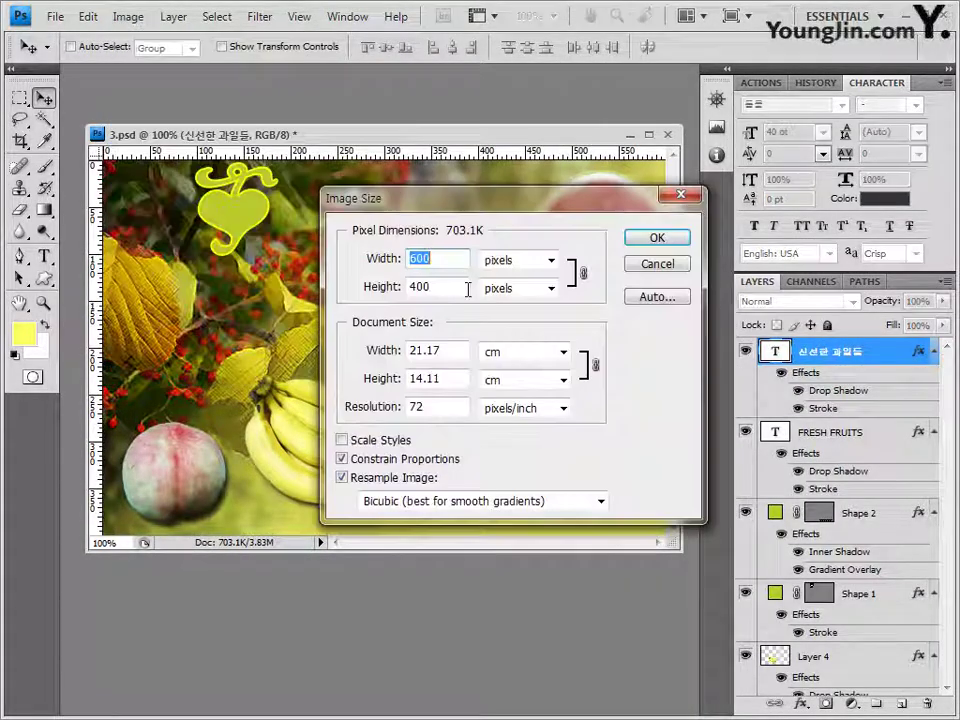
drag(506, 205, 431, 210)
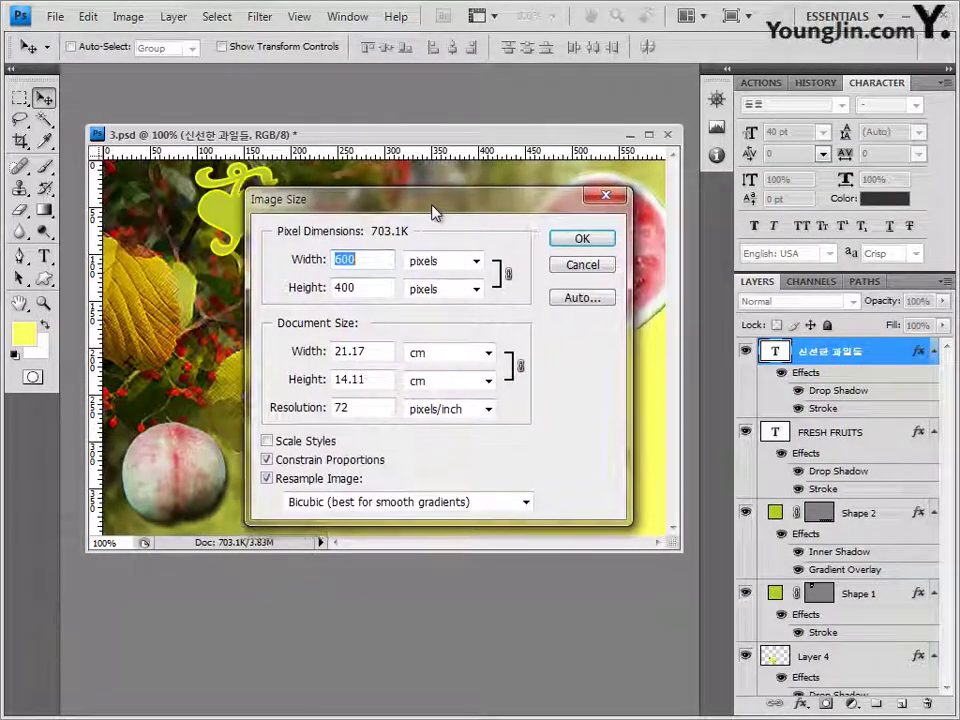
click(353, 258)
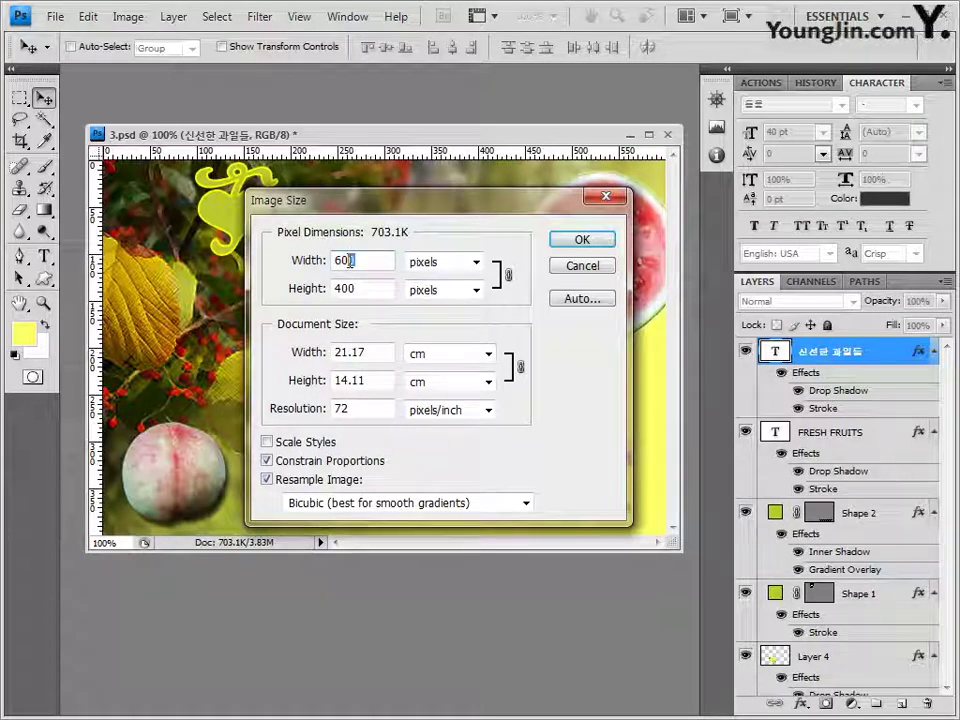
key(BackSpace)
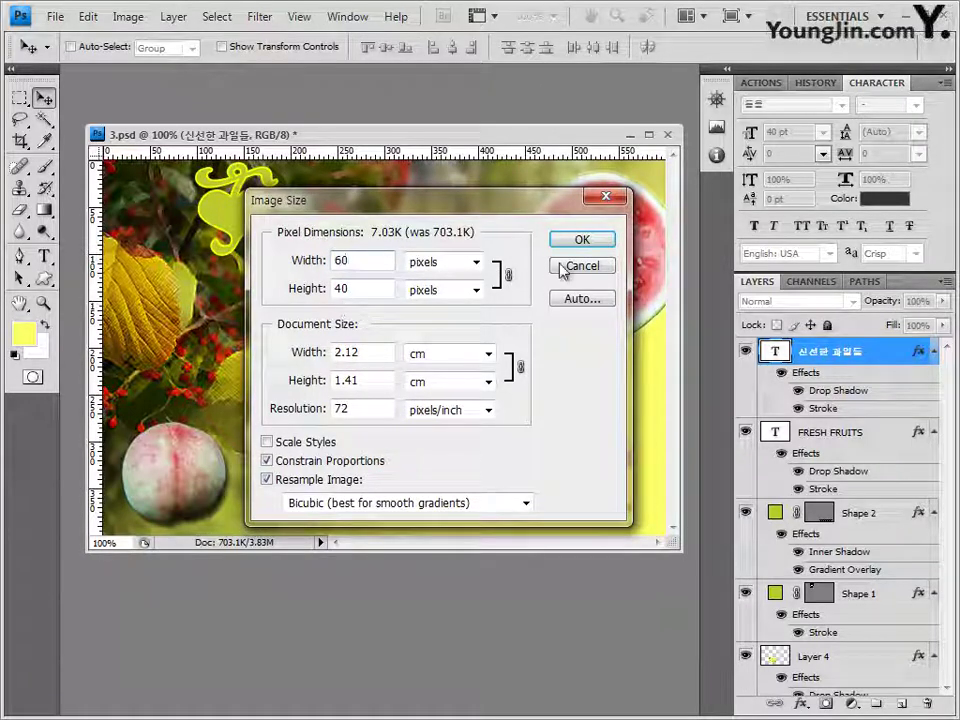
click(602, 241)
Save the reduced image as a PSD in the GTQ folder, reusing the existing -2.psd file name with the final digit changed to 3, and close it.
click(55, 17)
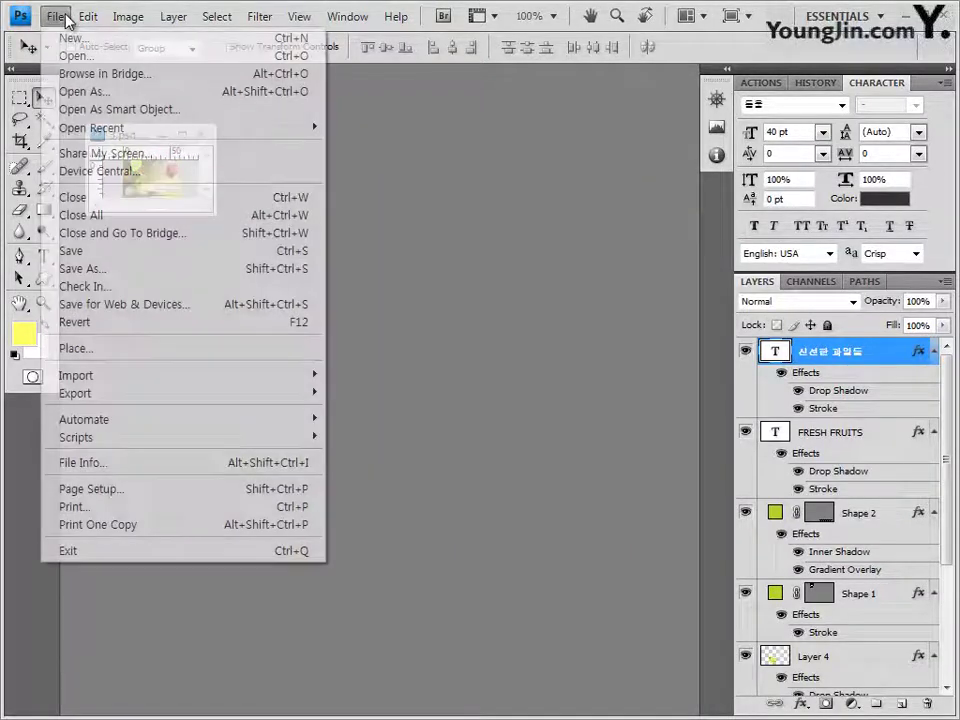
click(104, 273)
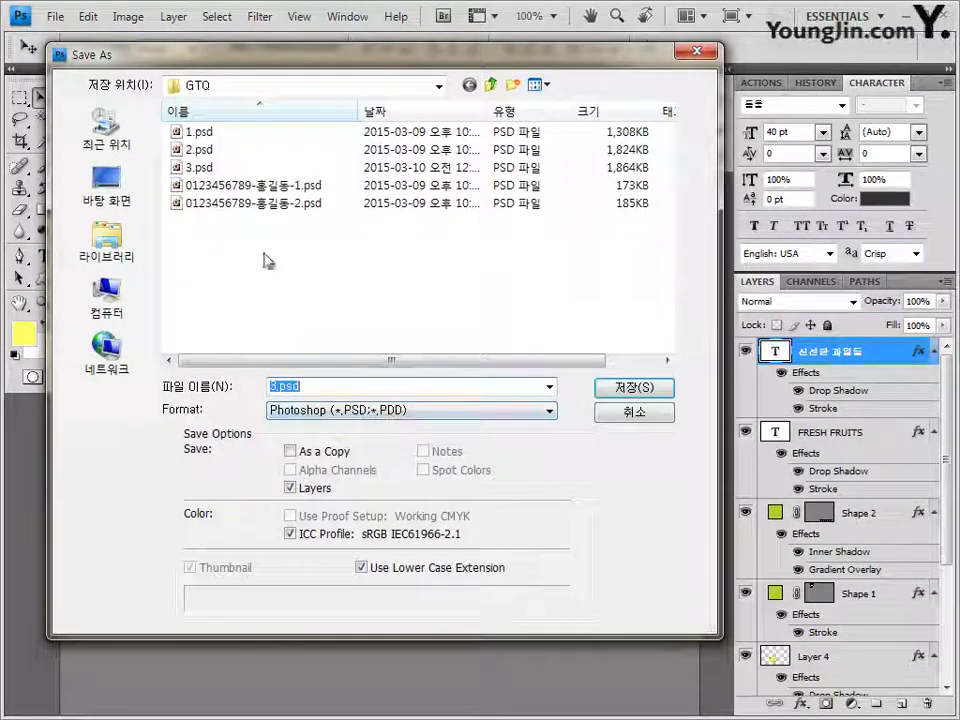
click(300, 204)
drag(374, 386, 269, 386)
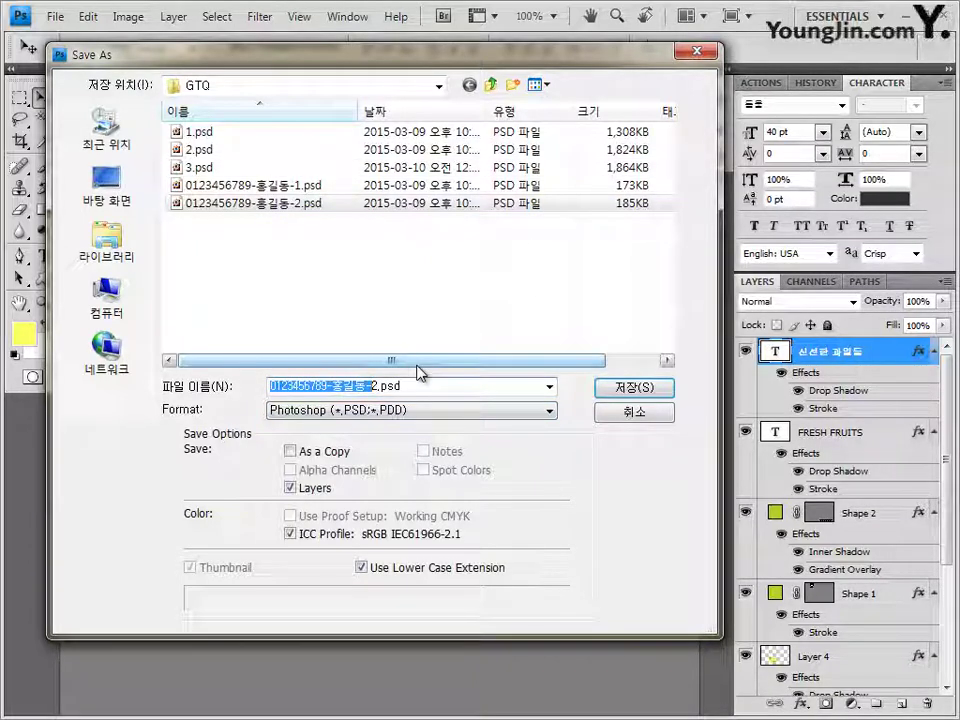
key(Right)
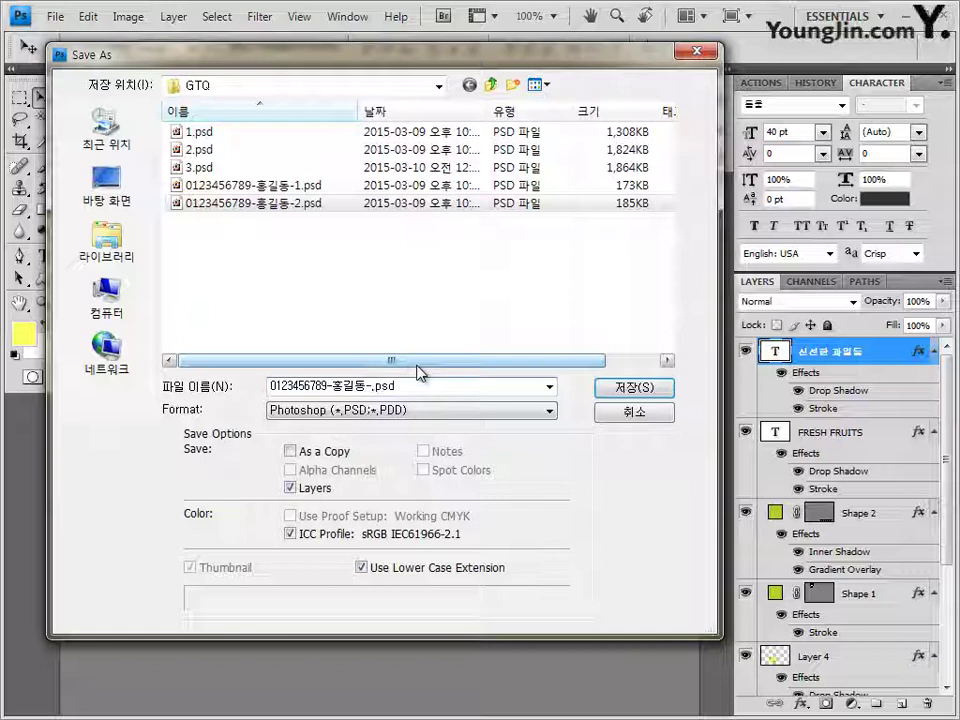
text(3)
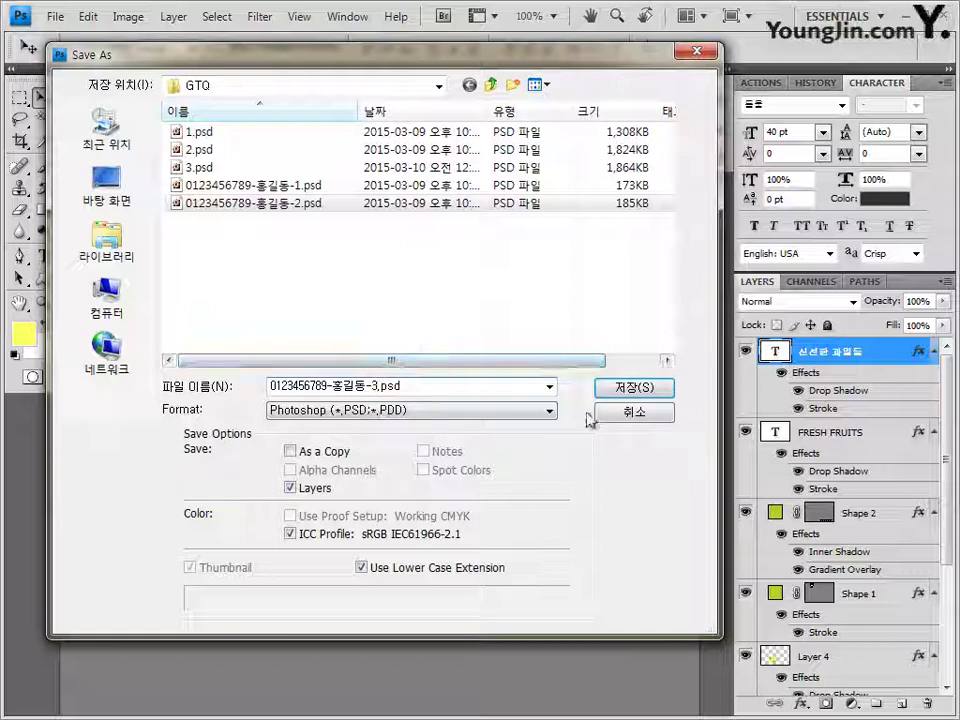
click(658, 392)
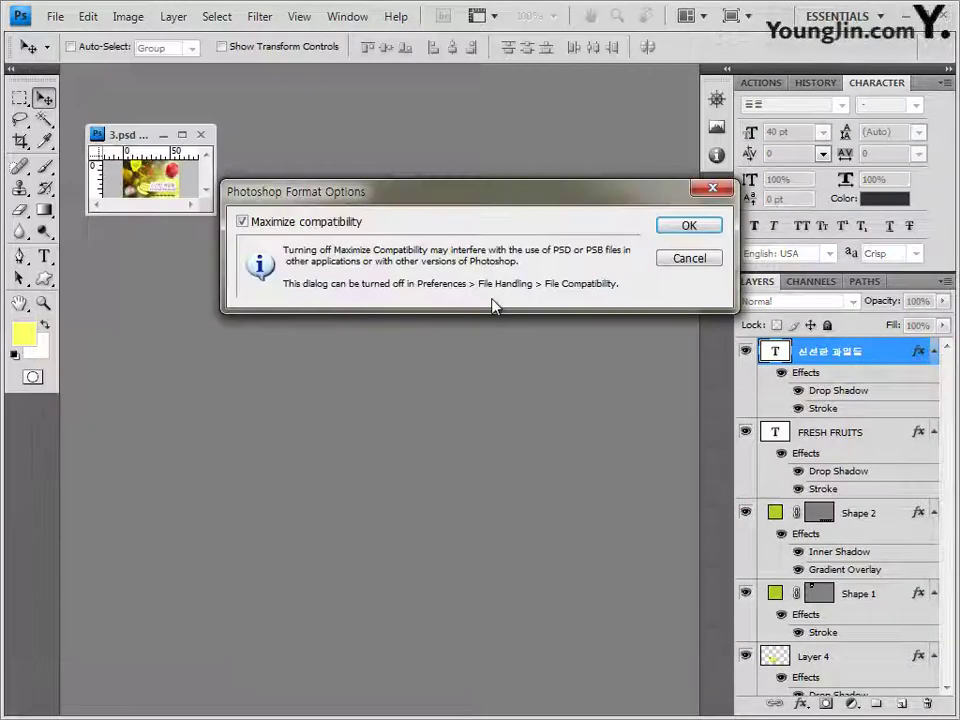
click(690, 229)
click(199, 136)
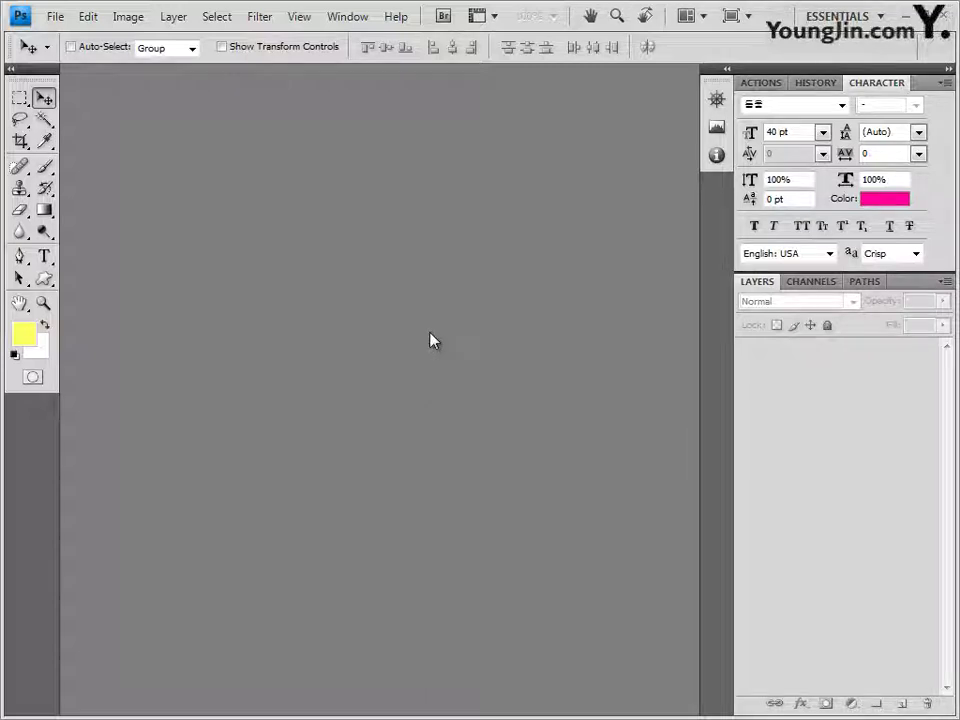
Create a blank 600 × 400 pixel RGB document at 72 pixels/inch with a white background.
key(ctrl+n)
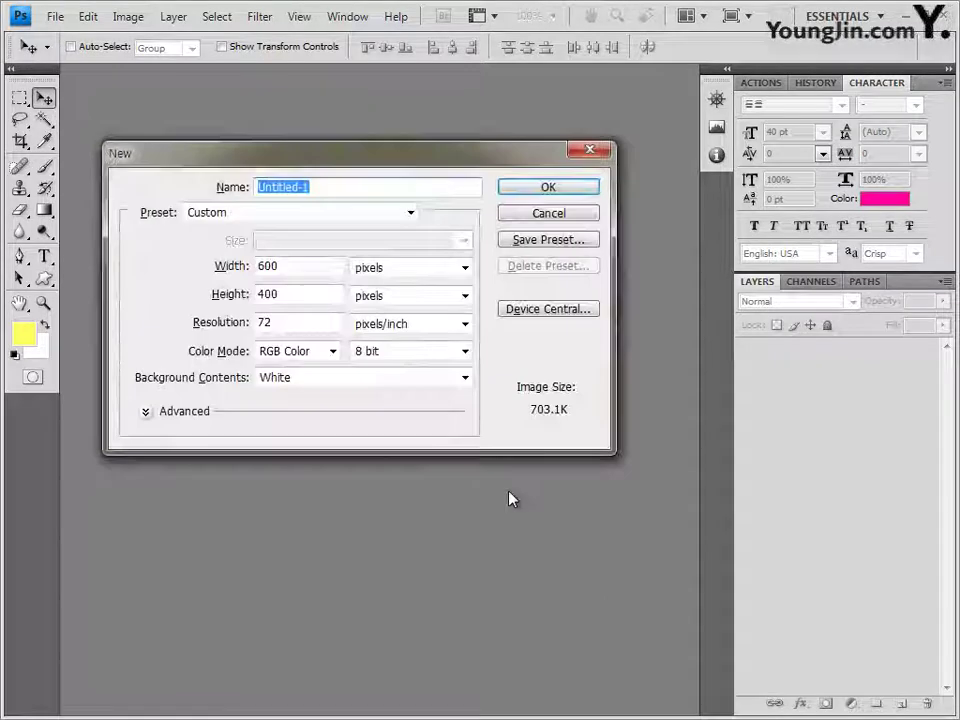
click(565, 192)
mouse_move(120, 80)
mouse_down()
mouse_move(201, 186)
mouse_move(118, 103)
mouse_up()
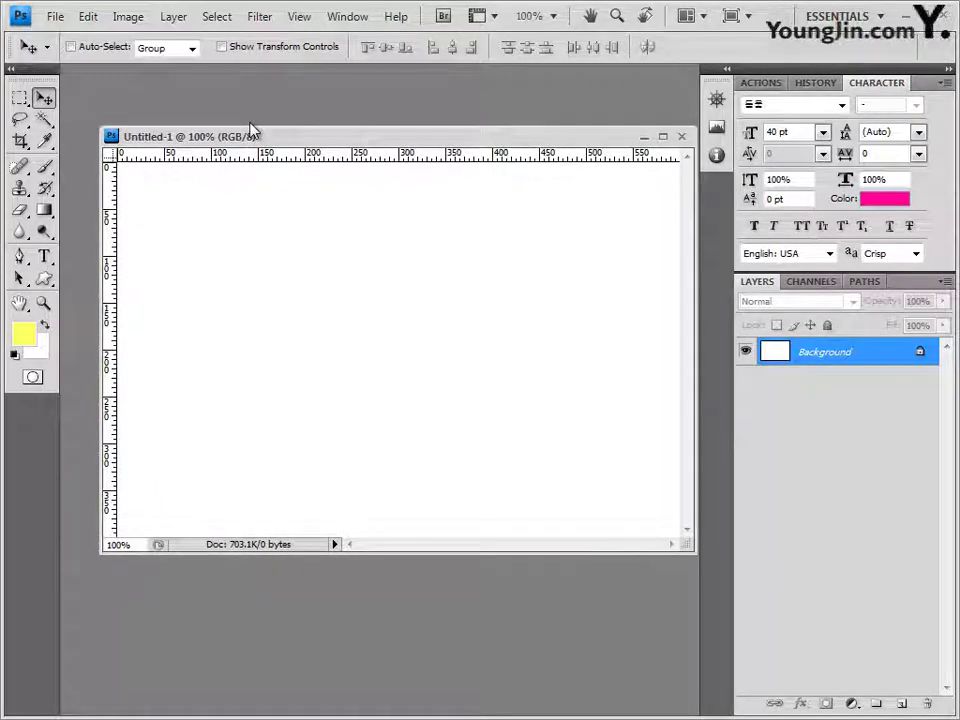
Save the blank document in the GTQ folder as 4.psd.
click(55, 16)
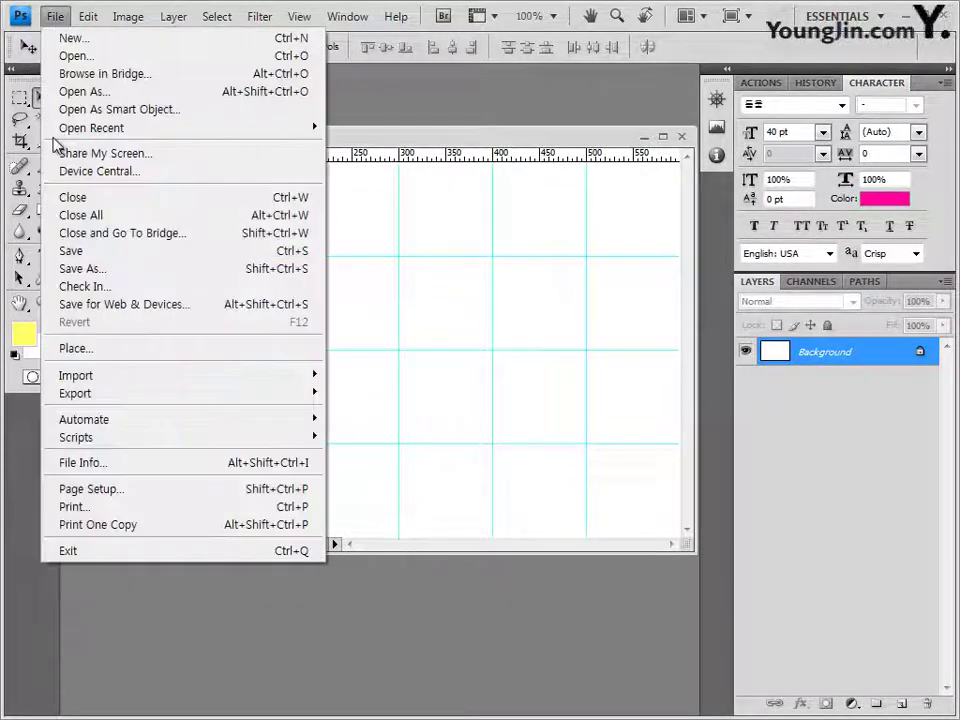
click(82, 250)
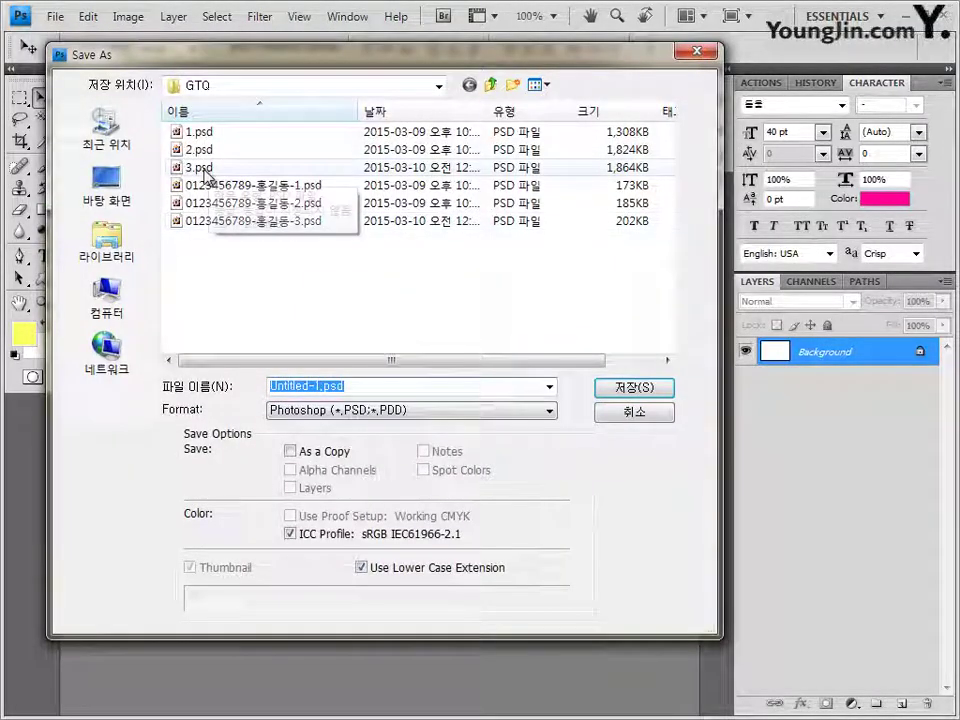
text(4)
key(Return)
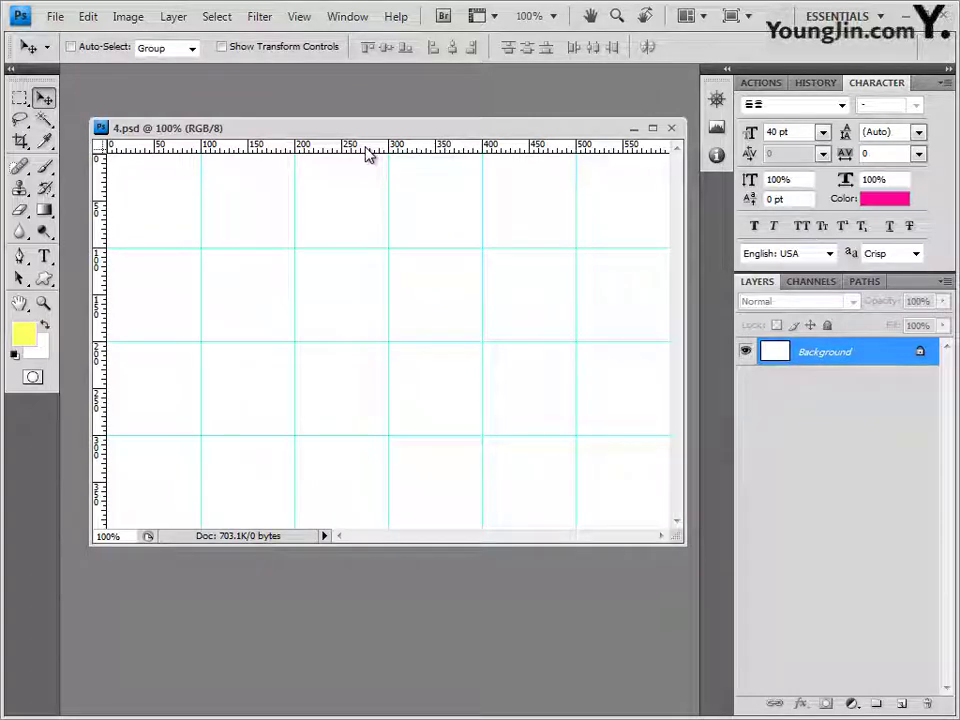
Set the foreground color to ff9999 and fill the Background layer of 4.psd with it.
click(23, 333)
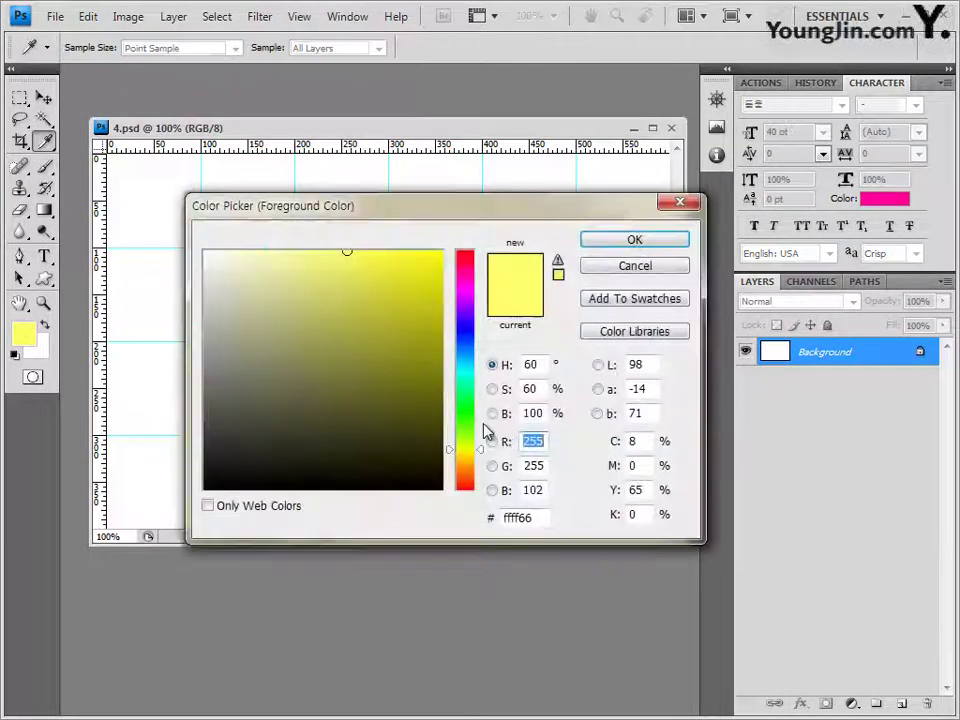
double_click(537, 517)
text(ff)
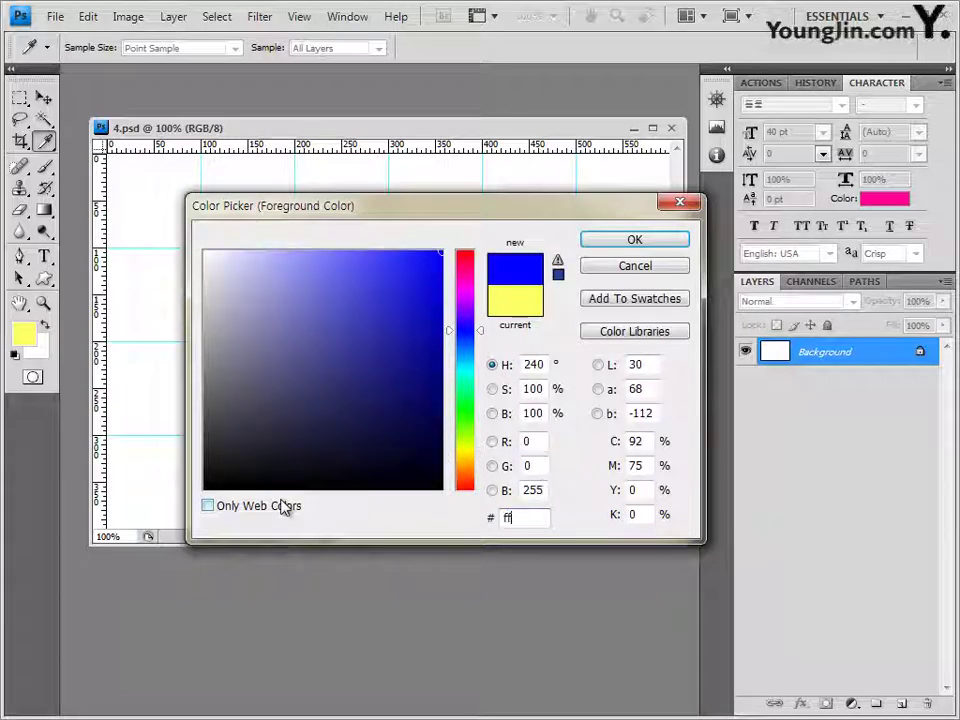
text(9999)
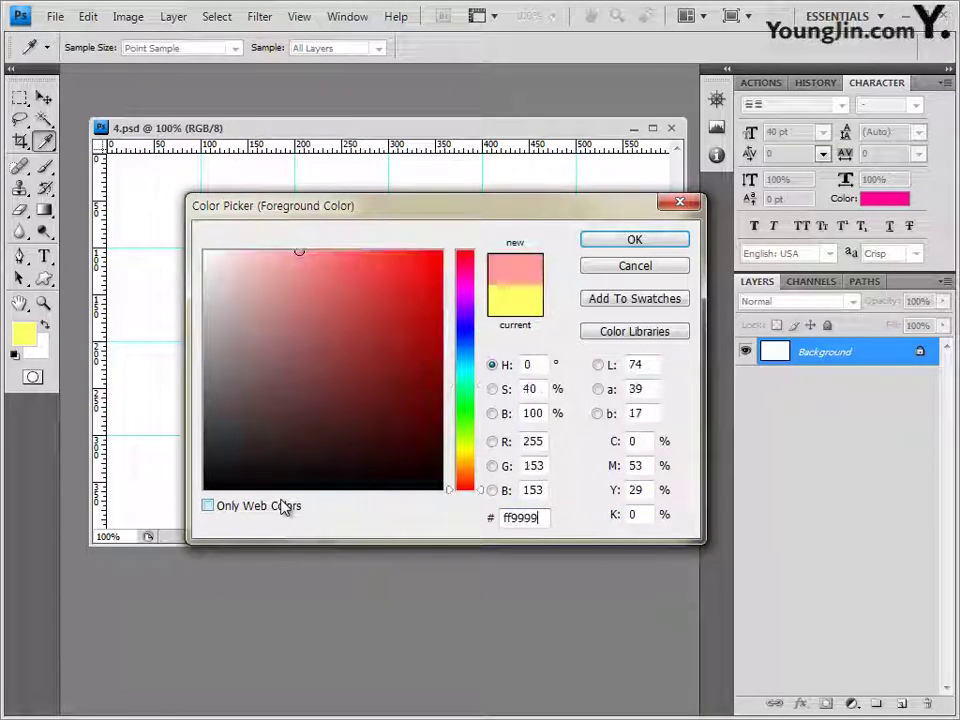
click(634, 240)
key(v)
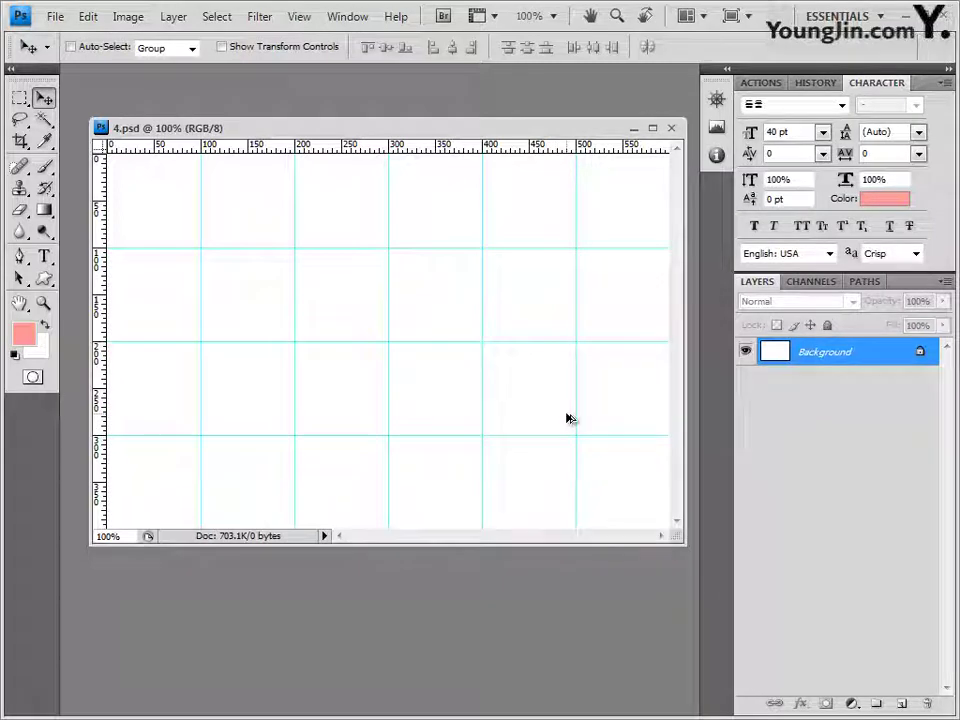
key(alt+BackSpace)
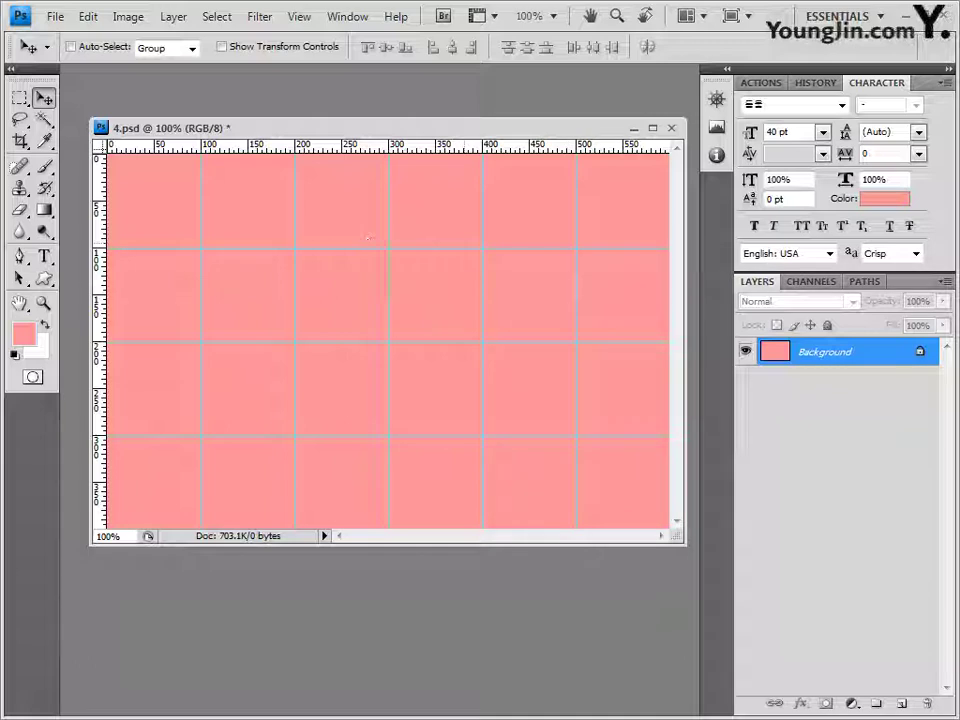
Open 2급-9.jpg from the 기출문제07 folder, copy the entire horse image into 4.psd as a separate layer, and close the source file.
key(alt+Tab)
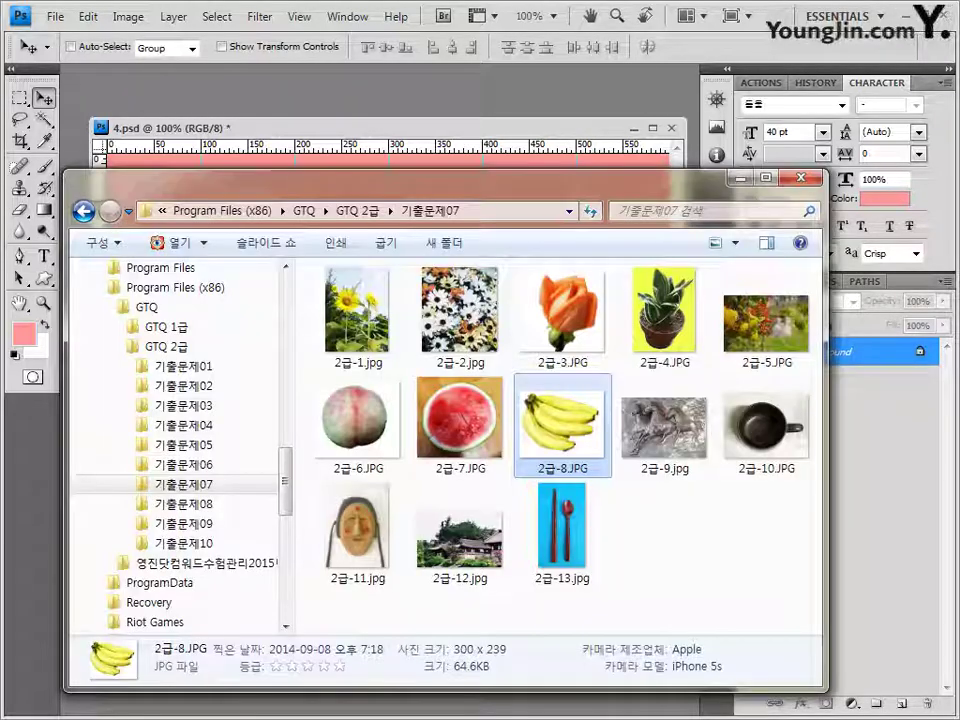
drag(664, 425, 435, 103)
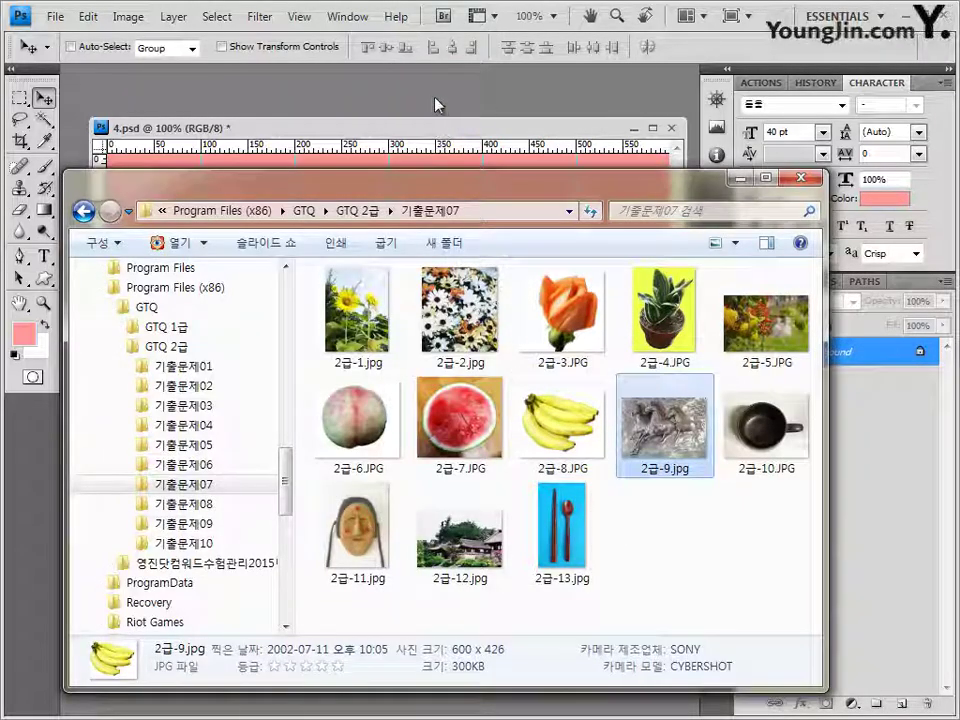
drag(104, 72, 372, 287)
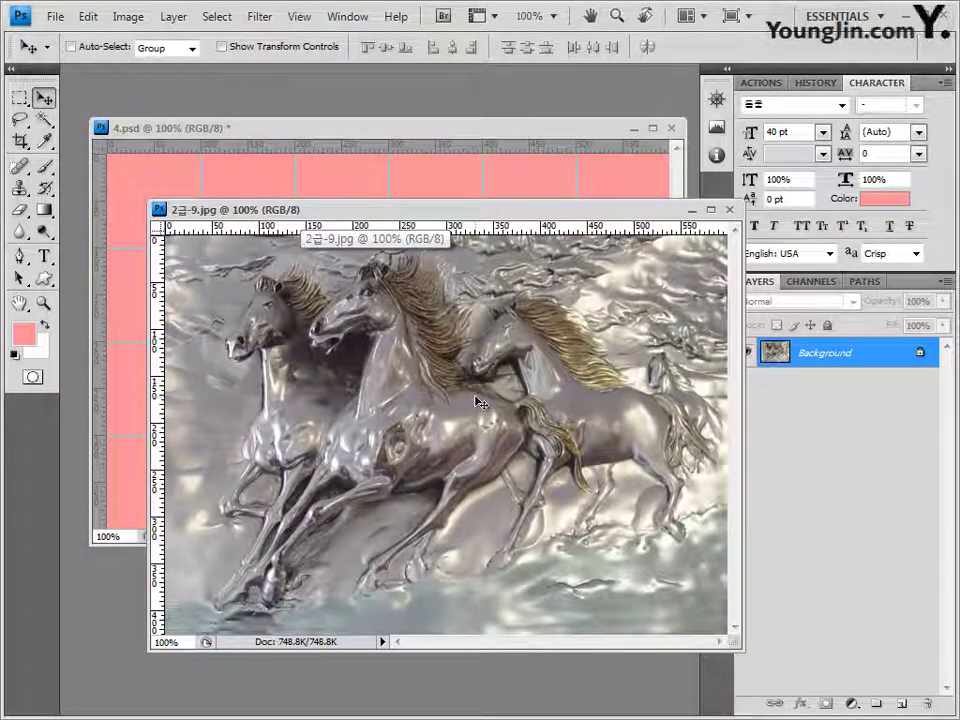
key(ctrl+a)
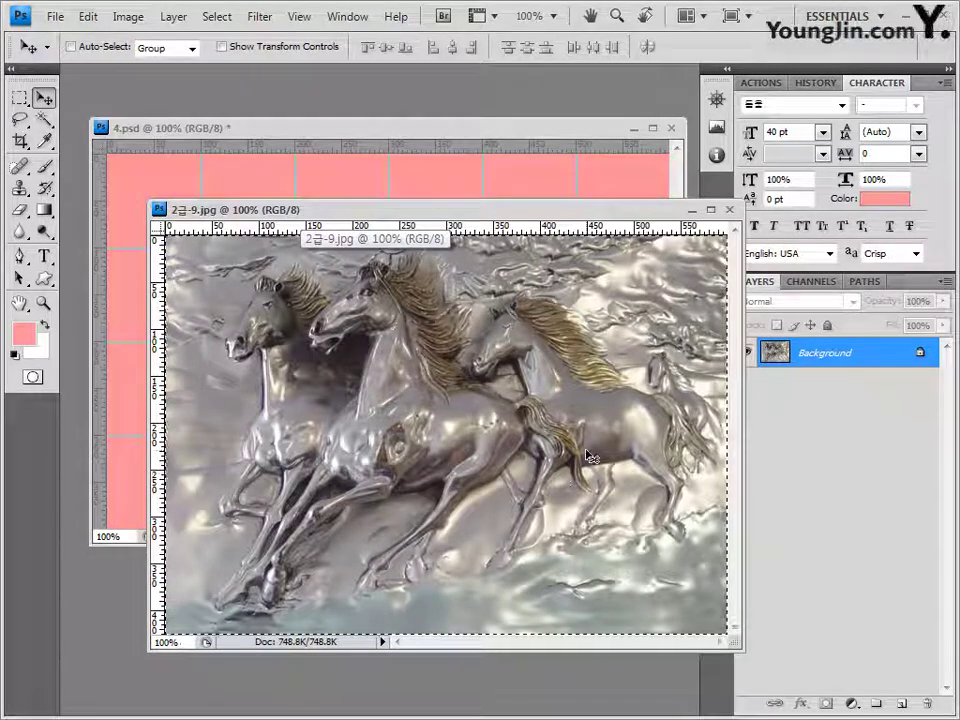
click(730, 209)
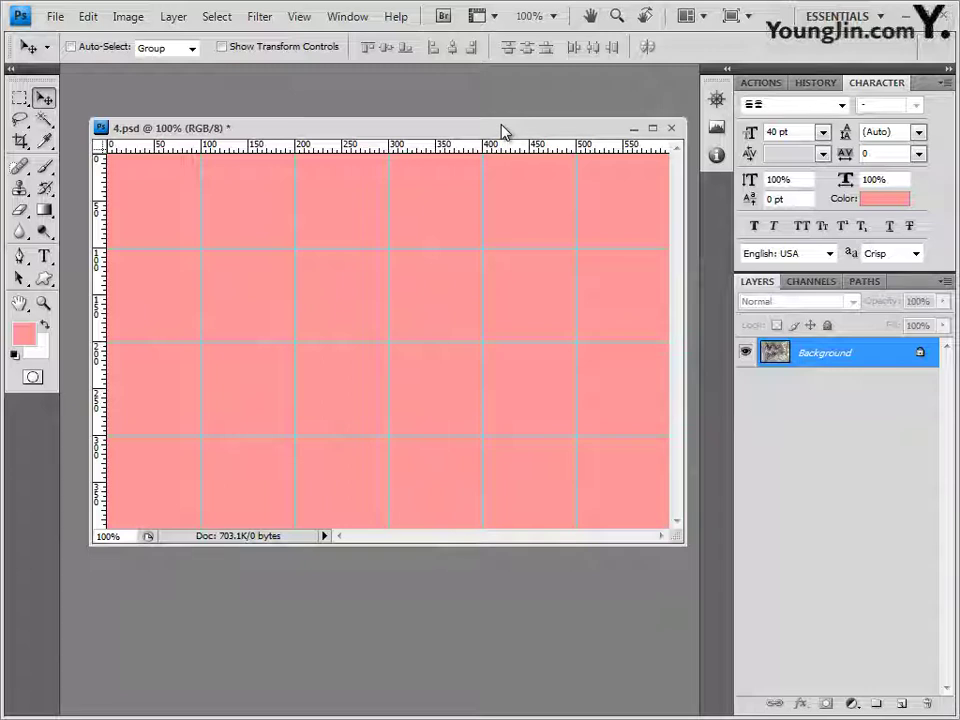
key(ctrl+v)
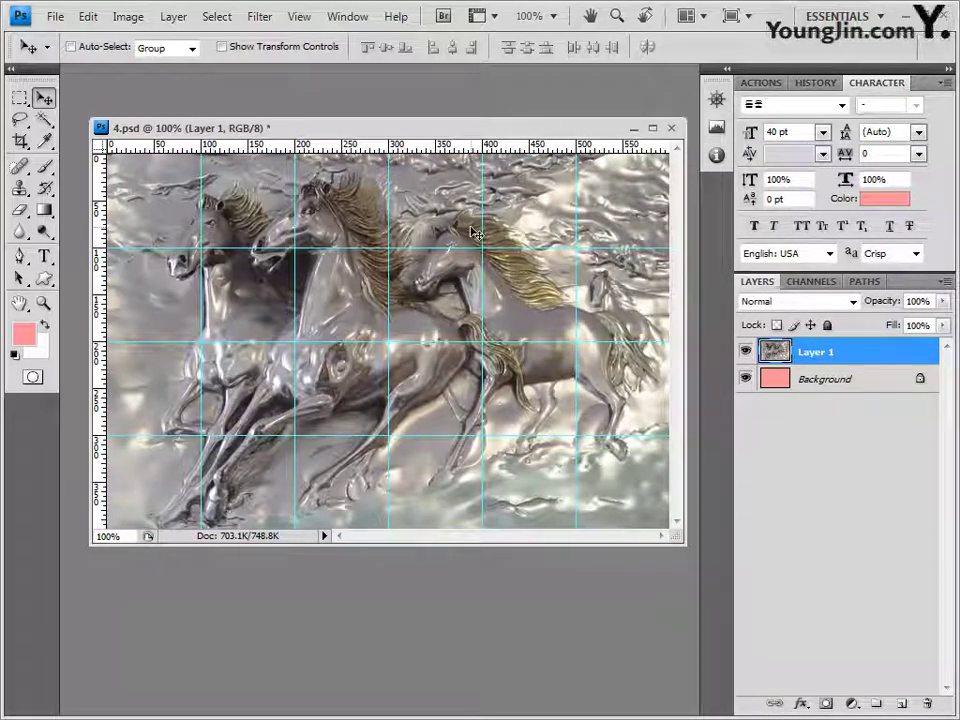
Add a layer mask to the horse layer and fade it diagonally toward the lower right with a reversed Black, White linear gradient.
click(825, 705)
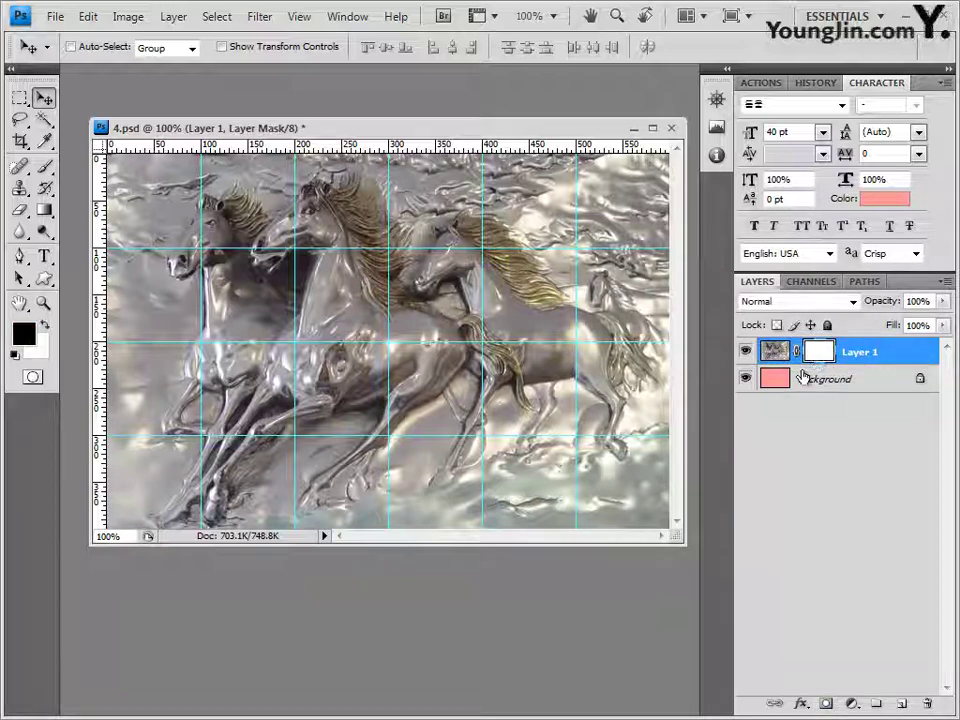
click(44, 213)
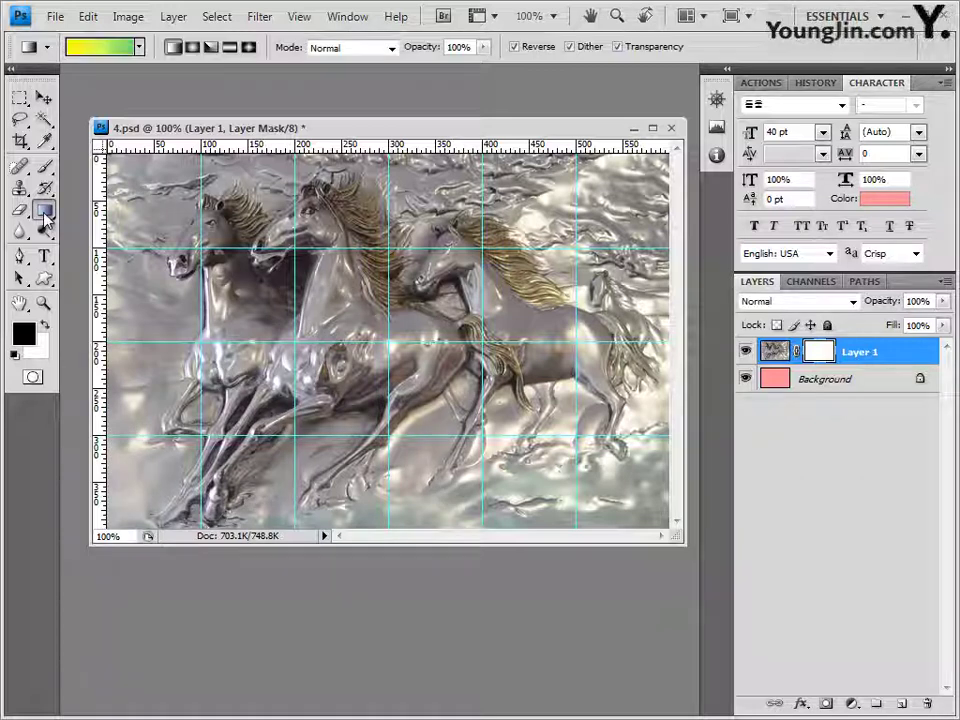
click(118, 46)
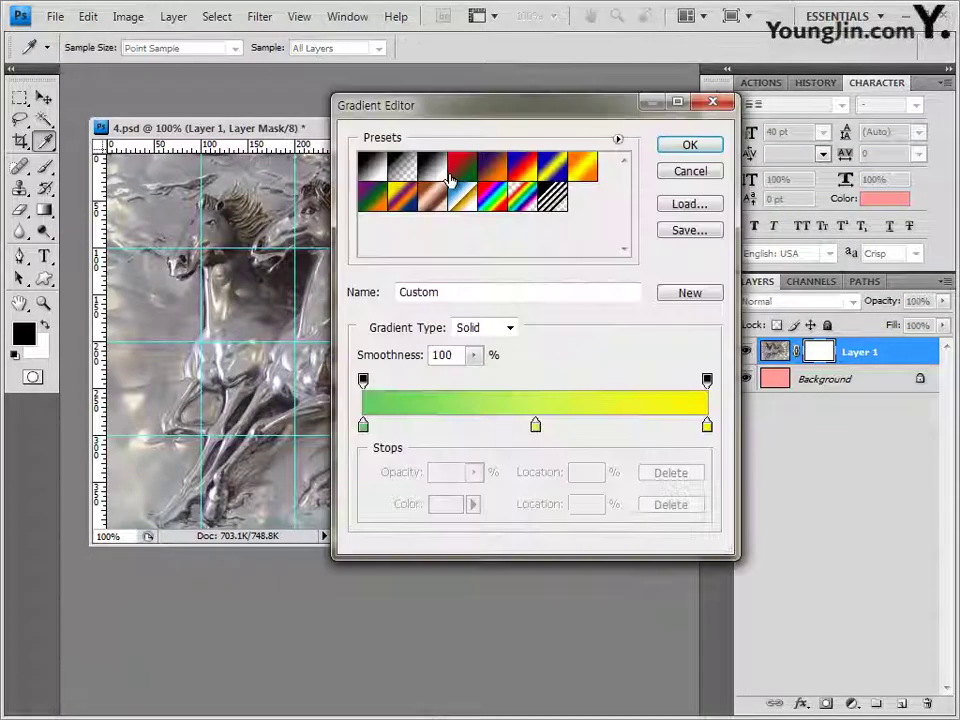
click(437, 170)
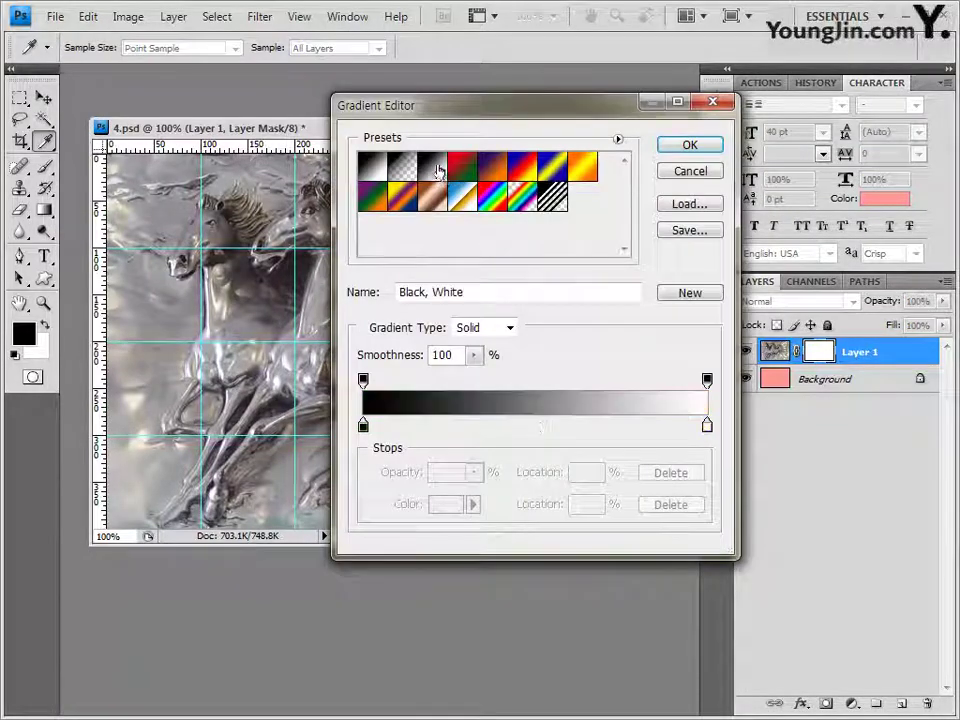
click(690, 146)
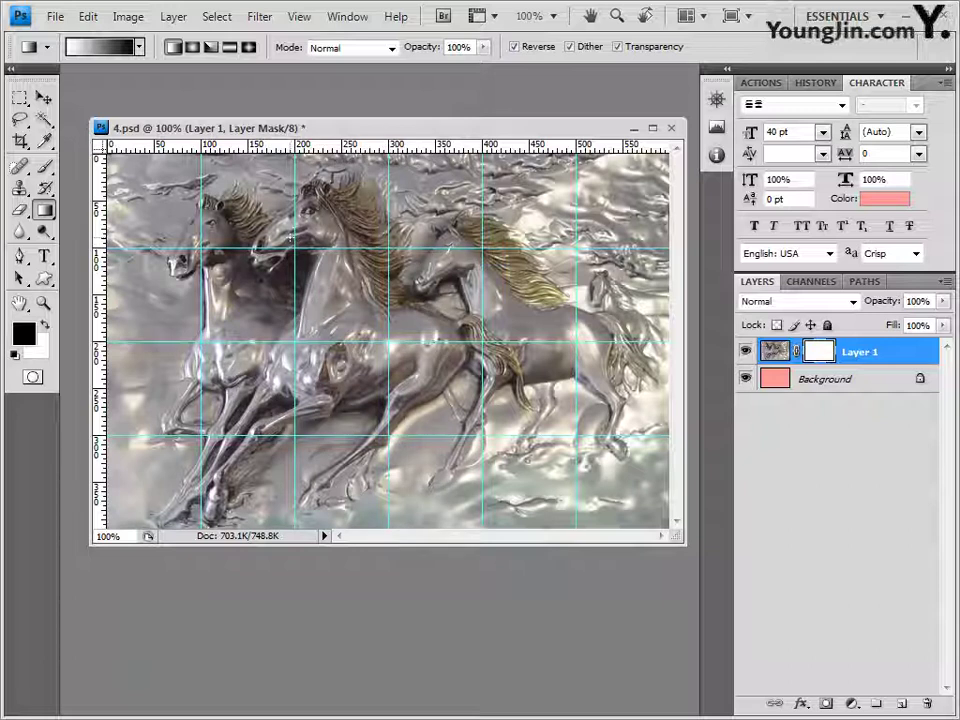
mouse_move(217, 178)
mouse_down()
mouse_move(330, 300)
mouse_move(483, 437)
mouse_up()
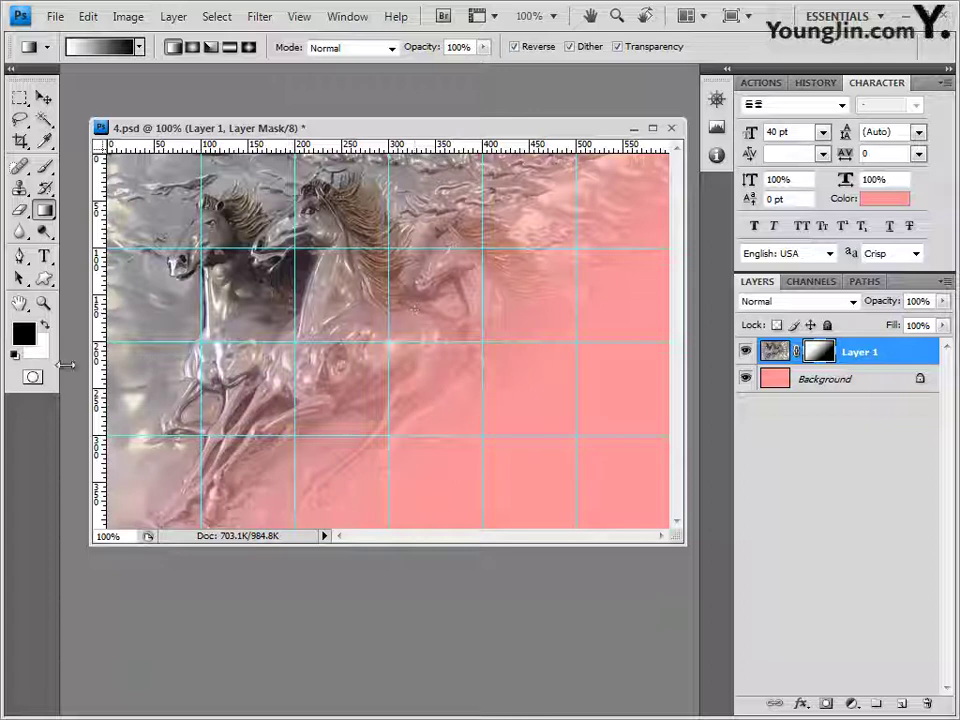
Open 2급-10.JPG from the 기출문제07 folder and float its window over 4.psd.
key(alt+Tab)
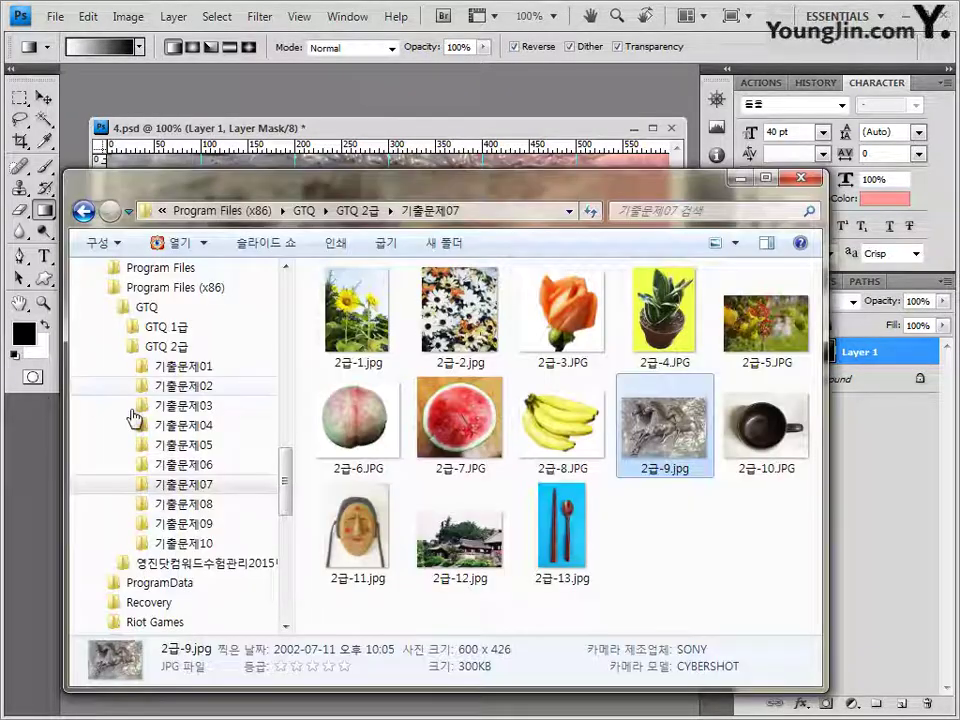
key(Right)
drag(767, 425, 238, 65)
click(43, 97)
drag(140, 72, 390, 323)
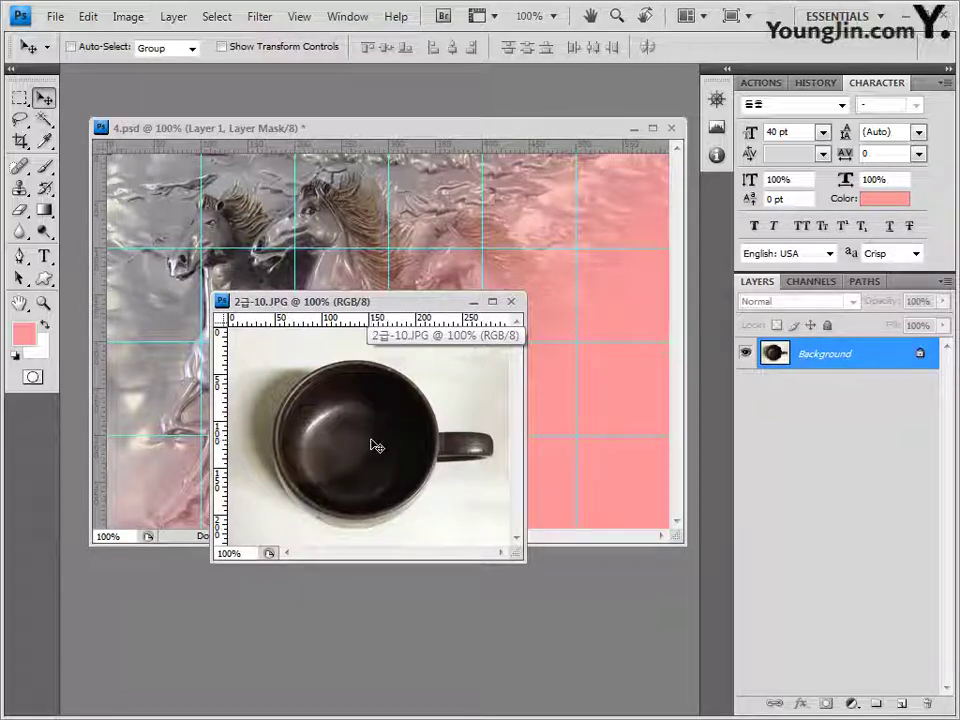
Select the dark cup together with its handle in 2급-10.JPG using the Quick Selection tool in new-selection mode.
click(44, 120)
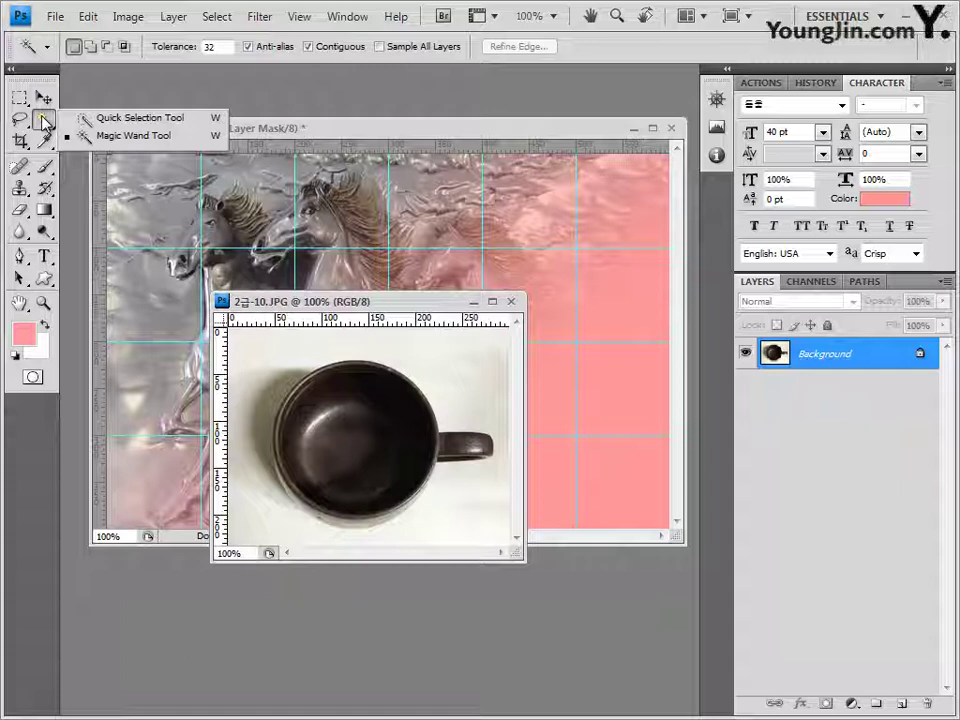
click(88, 118)
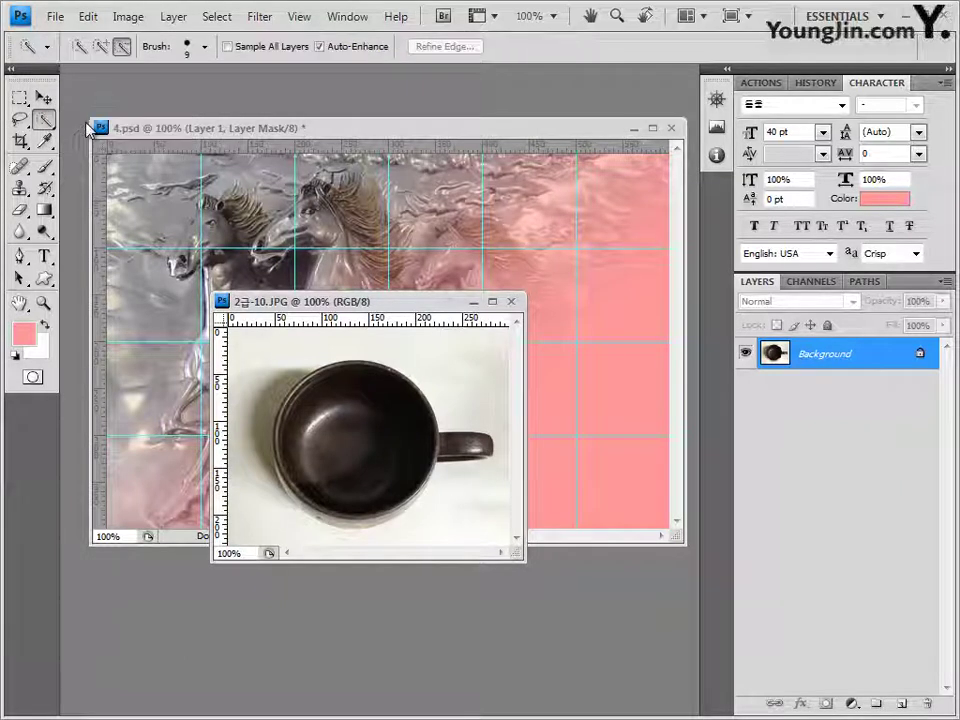
click(80, 46)
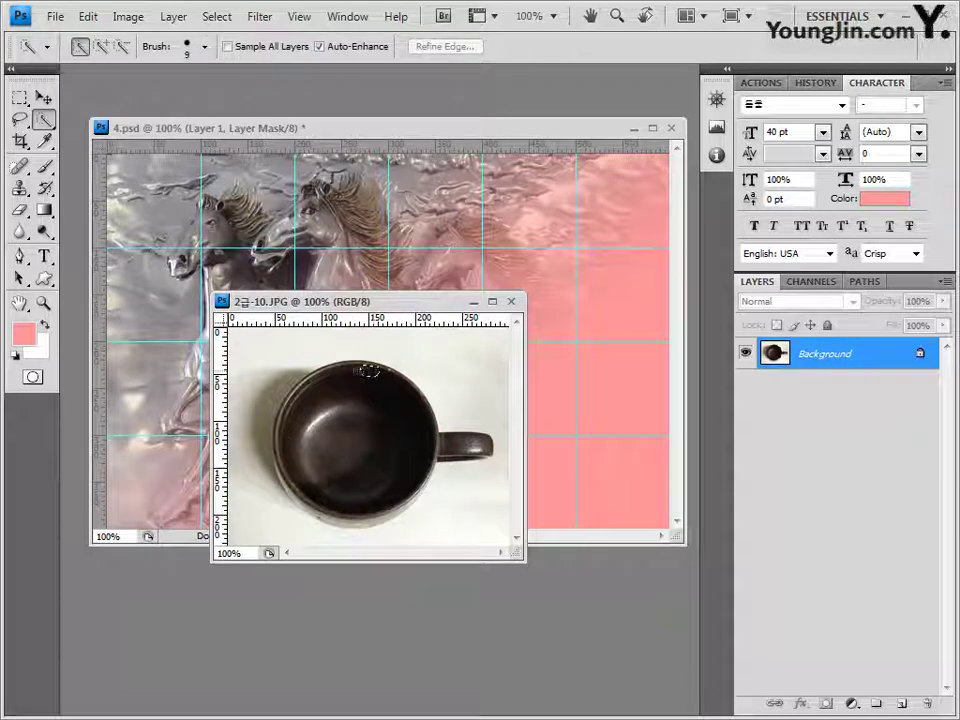
mouse_move(368, 371)
mouse_down()
mouse_move(322, 370)
mouse_move(300, 386)
mouse_move(435, 443)
mouse_move(484, 452)
mouse_up()
click(446, 441)
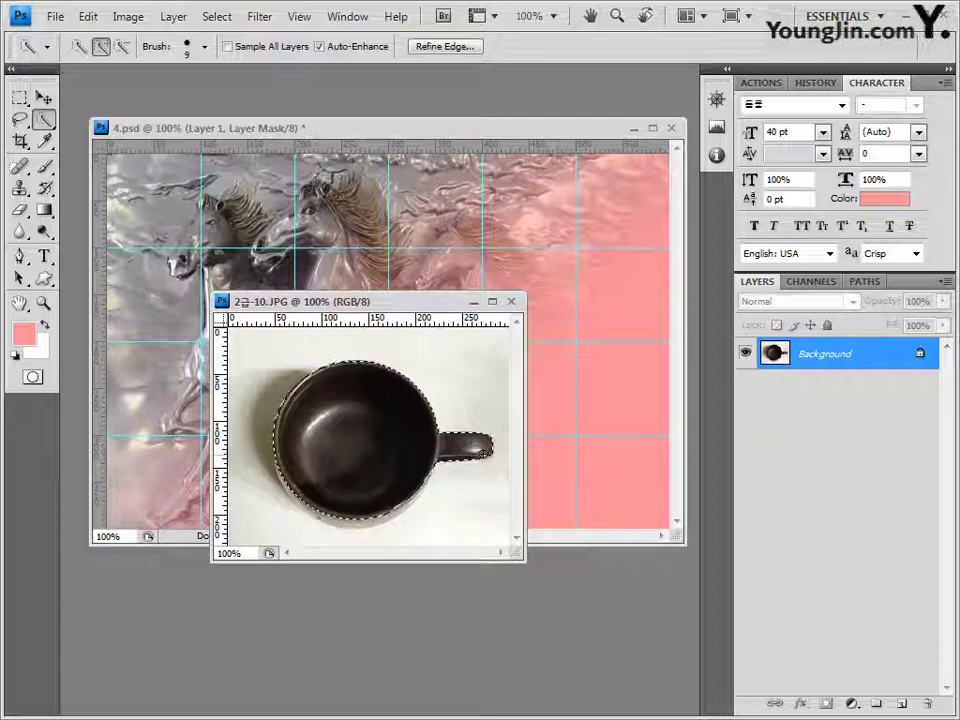
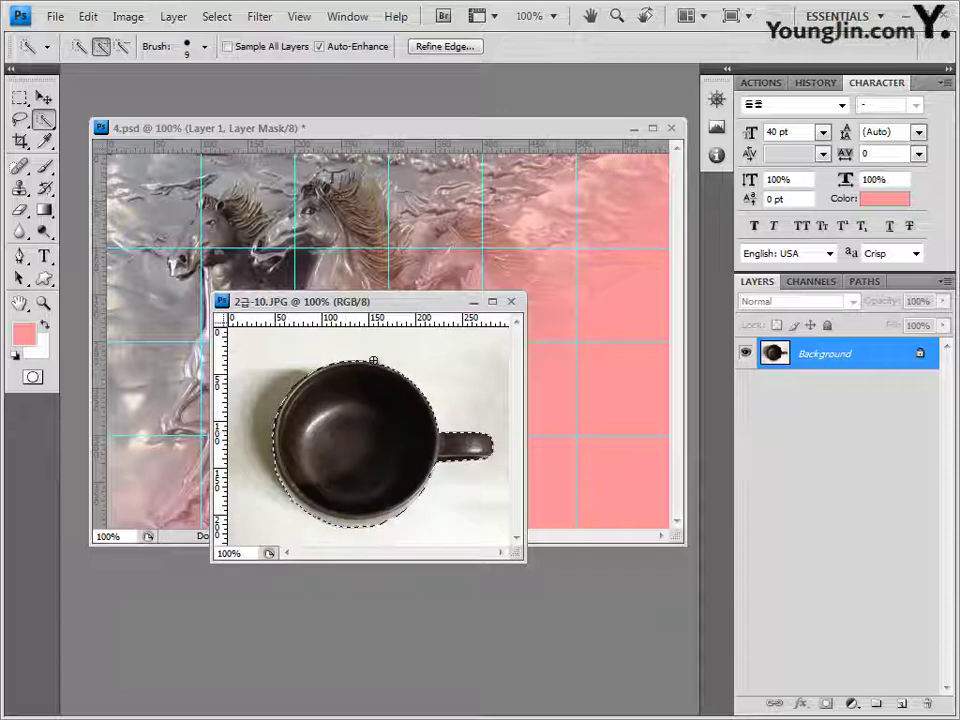
Copy the selected cup into 4.psd as a new layer, close 2급-10.JPG, and transform the cup to 79.8% width, 91.7% height at X 481, Y 198 px.
click(511, 301)
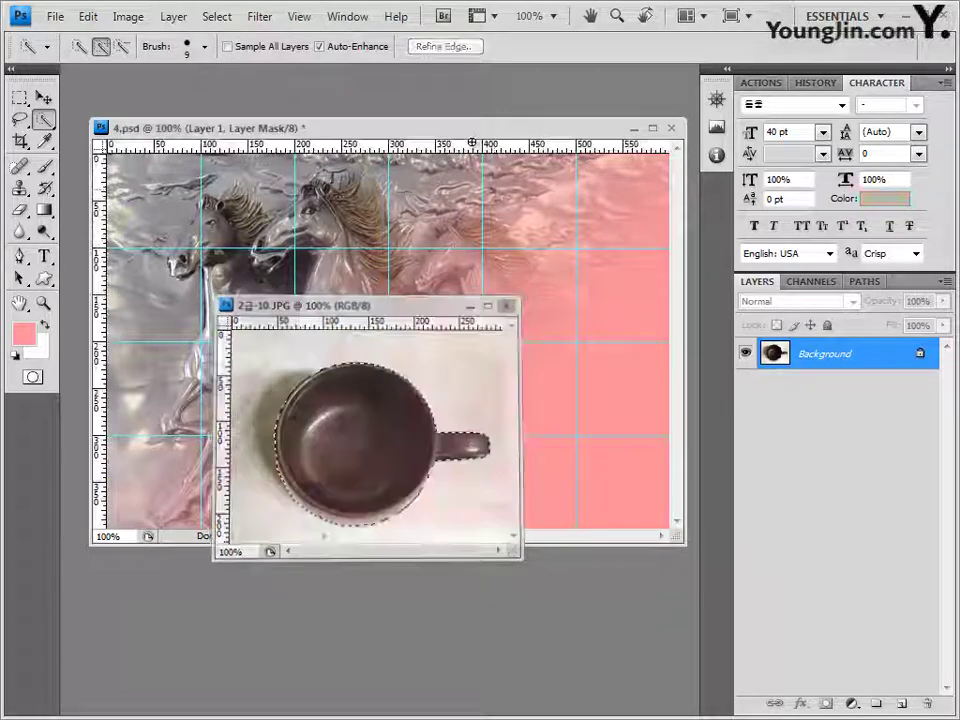
key(ctrl+v)
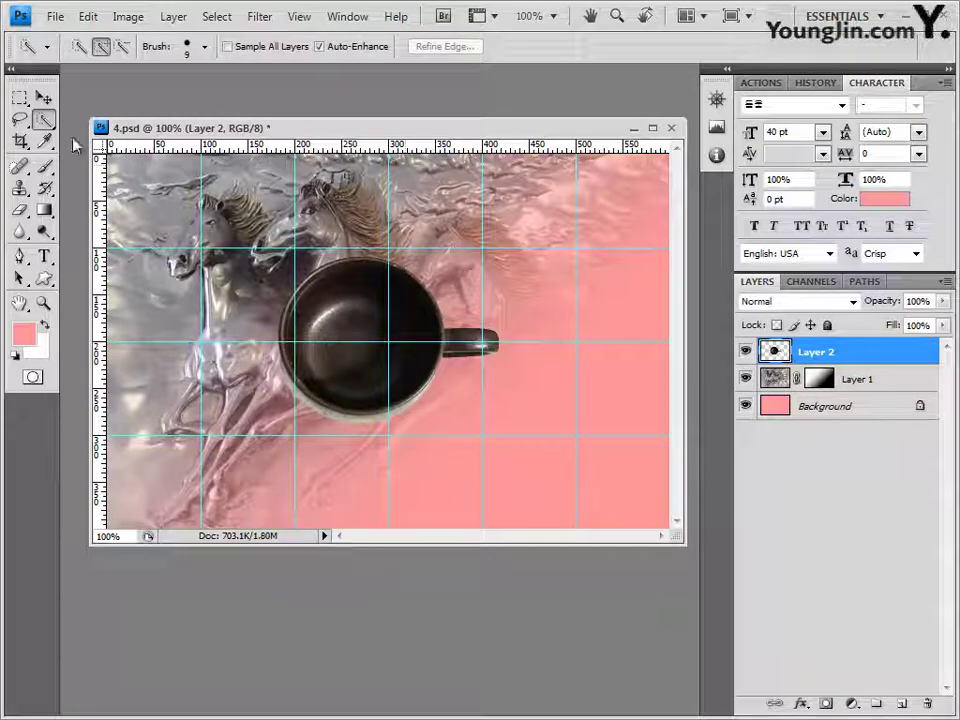
click(43, 99)
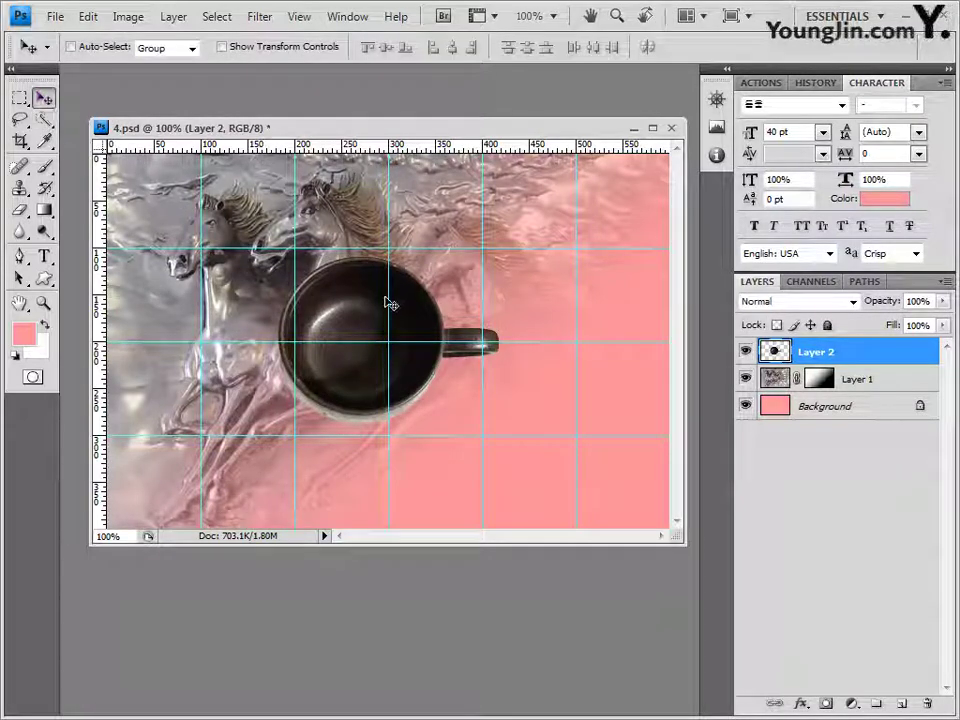
key(ctrl+t)
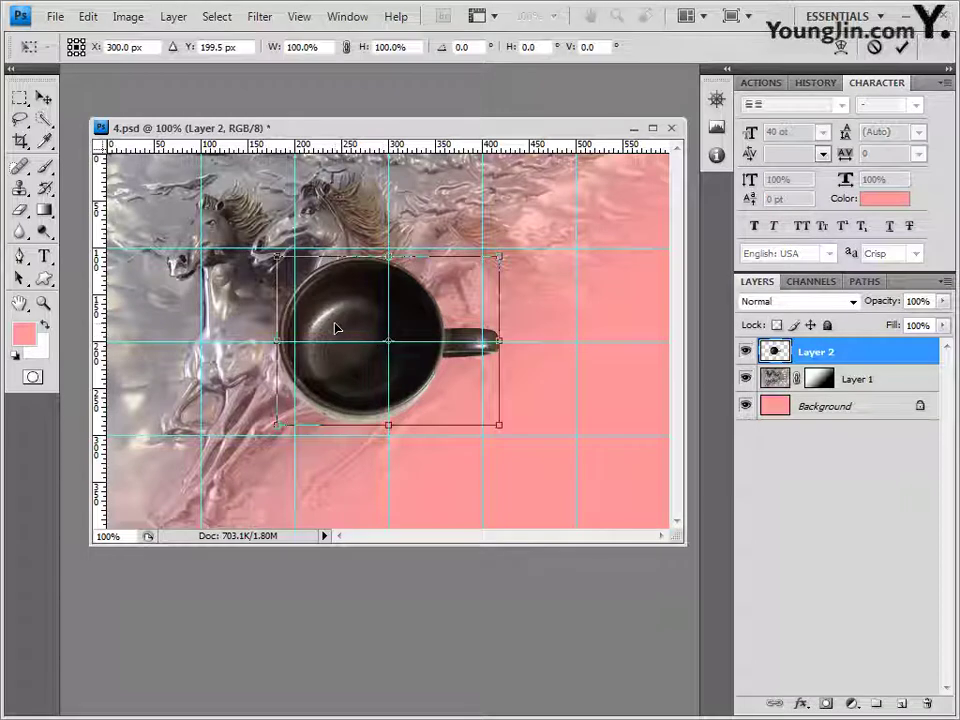
drag(343, 326, 478, 320)
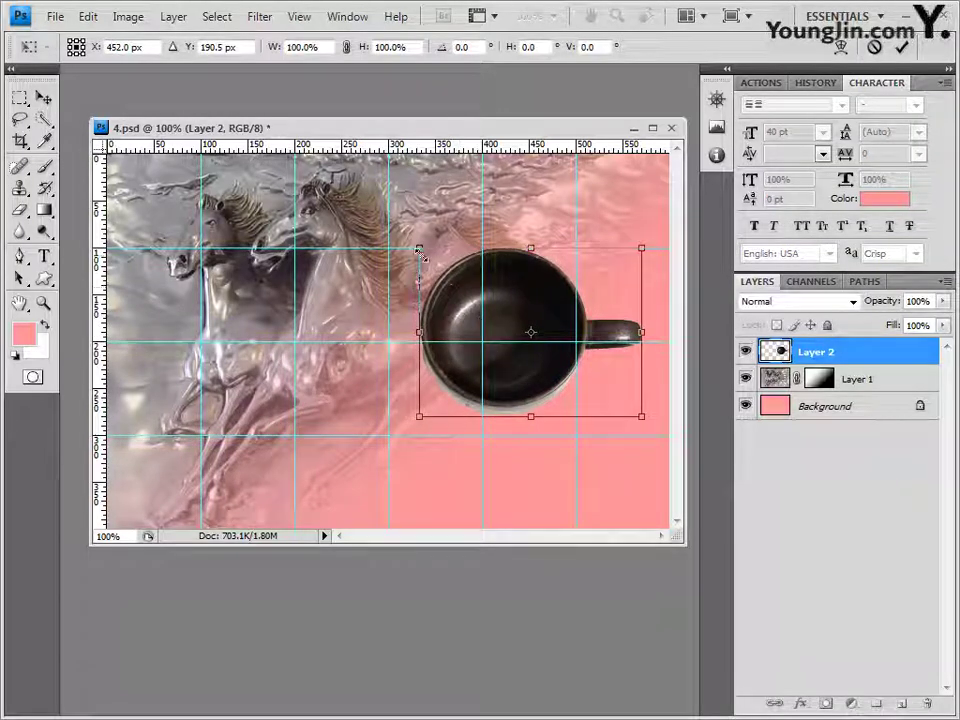
drag(420, 250, 464, 253)
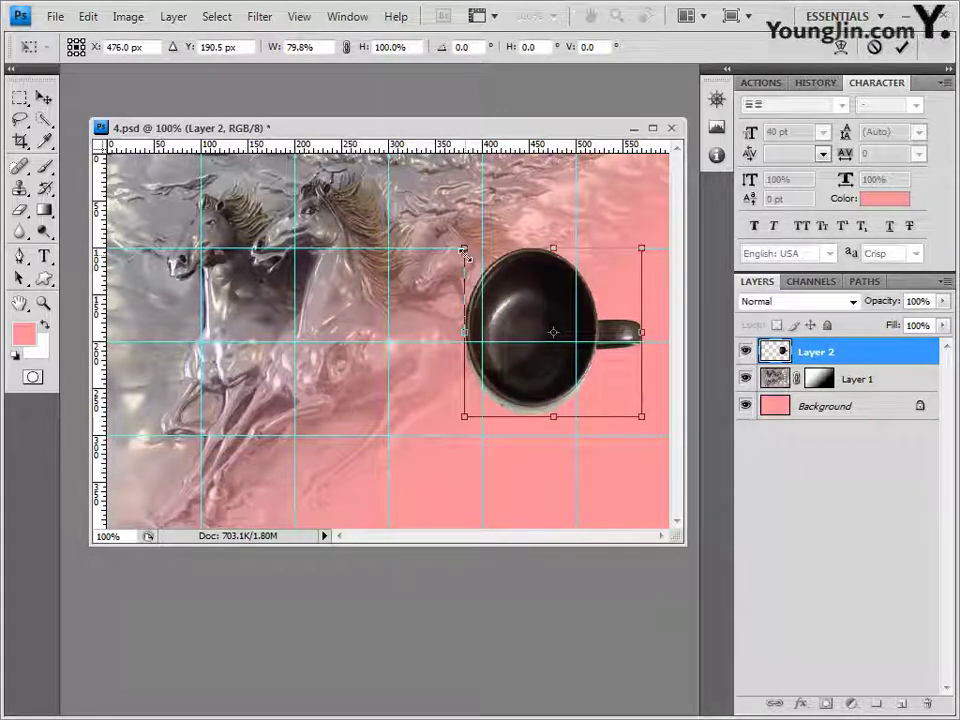
drag(465, 252, 468, 262)
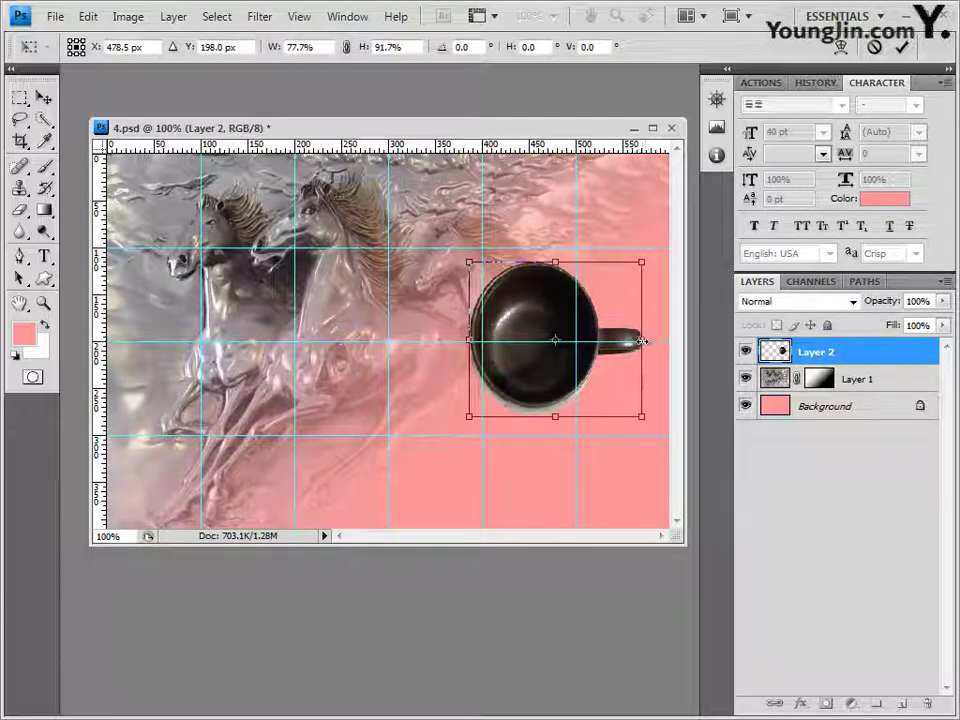
drag(643, 339, 646, 341)
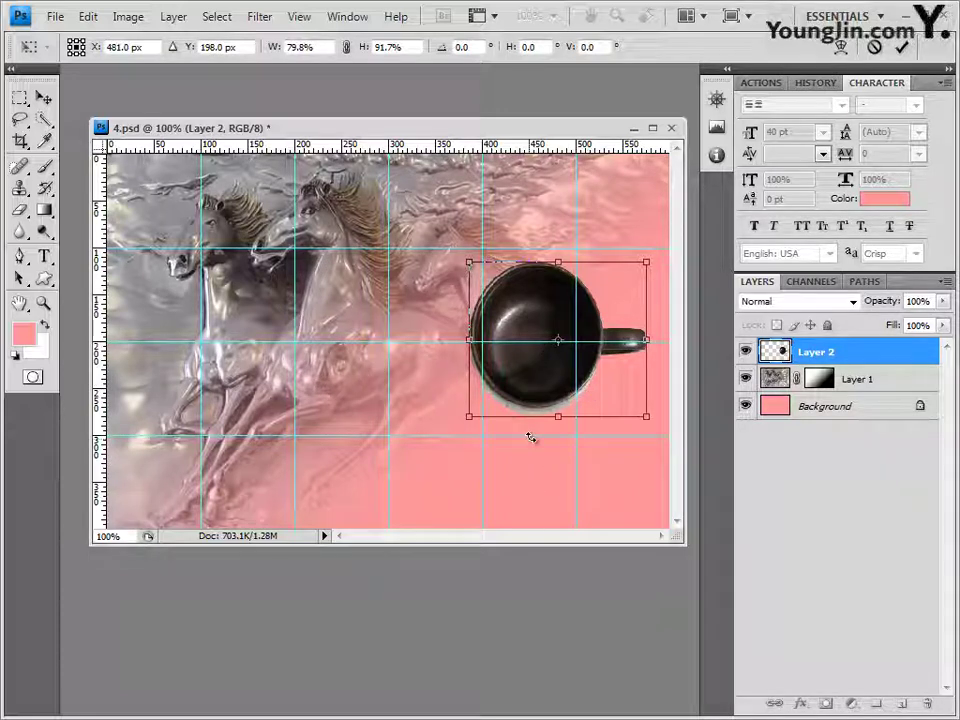
key(Return)
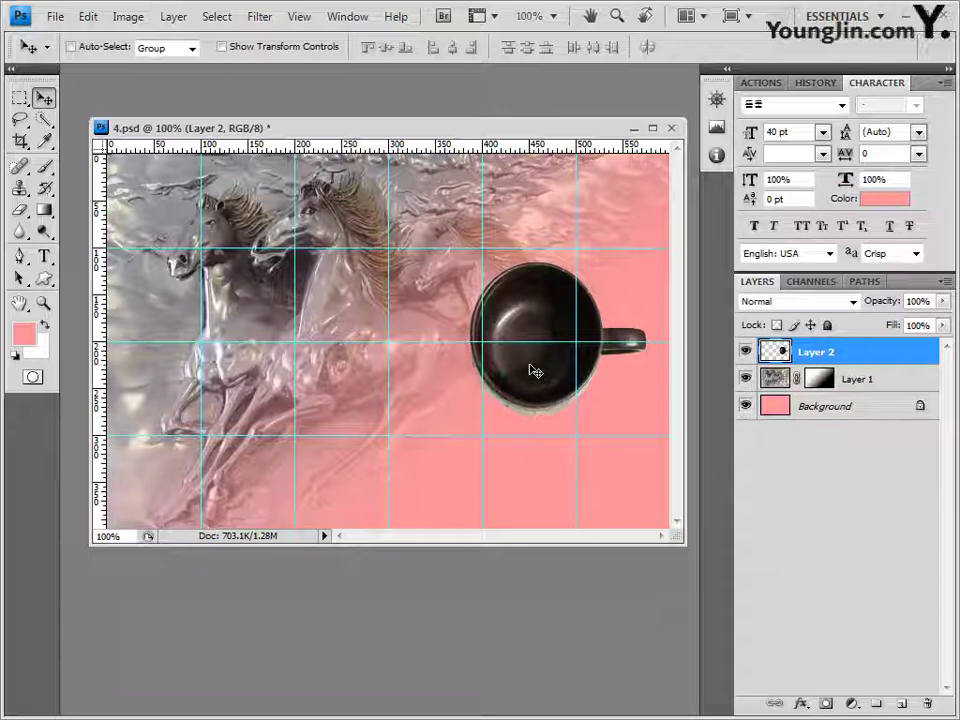
Apply Bevel and Emboss and Drop Shadow effects with their default settings to the cup layer.
click(801, 703)
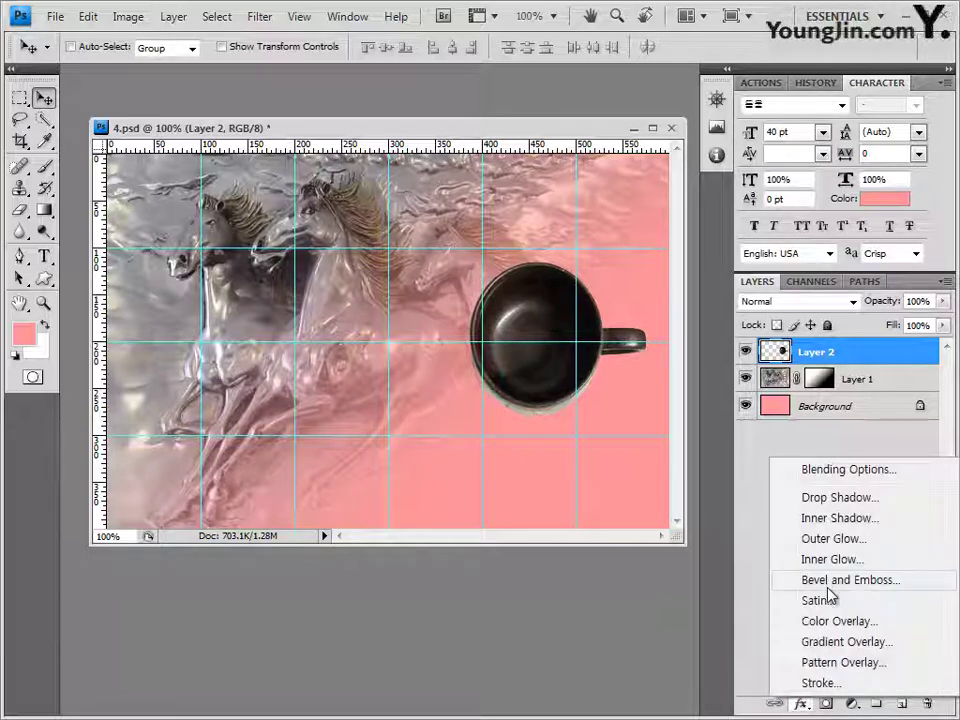
click(830, 580)
click(330, 302)
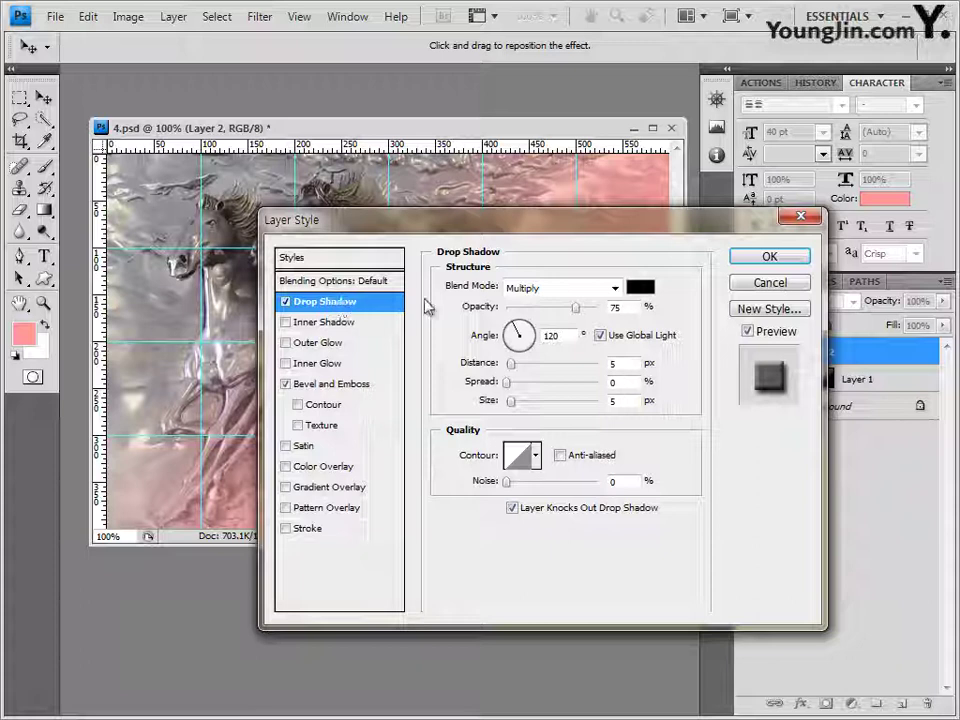
click(769, 258)
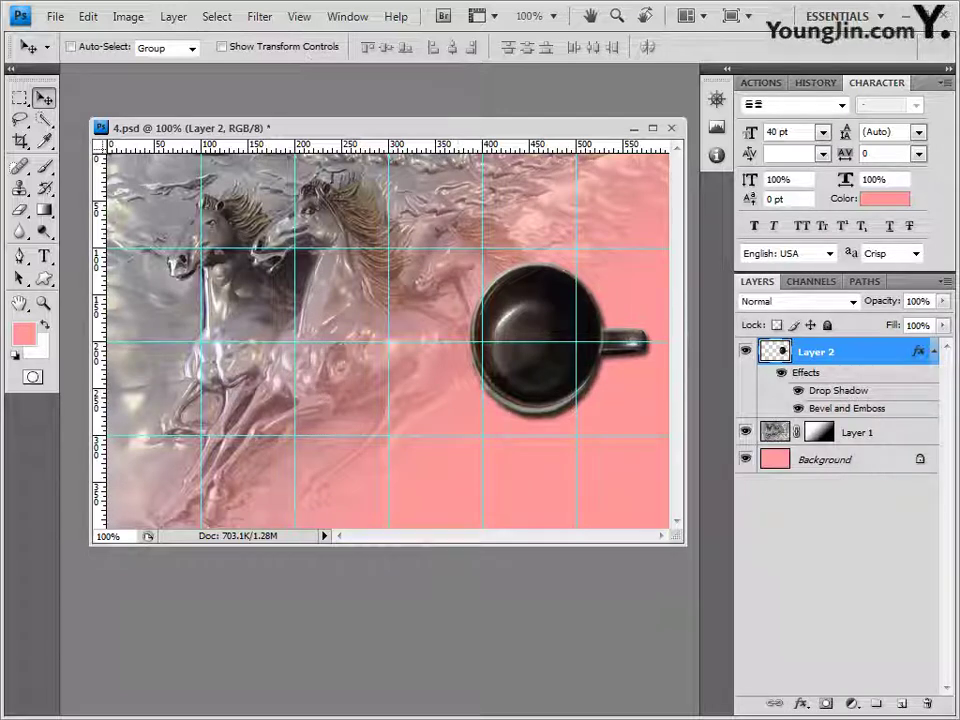
Open 2급-11.jpg from the 기출문제07 folder and float its window over 4.psd.
key(alt+Tab)
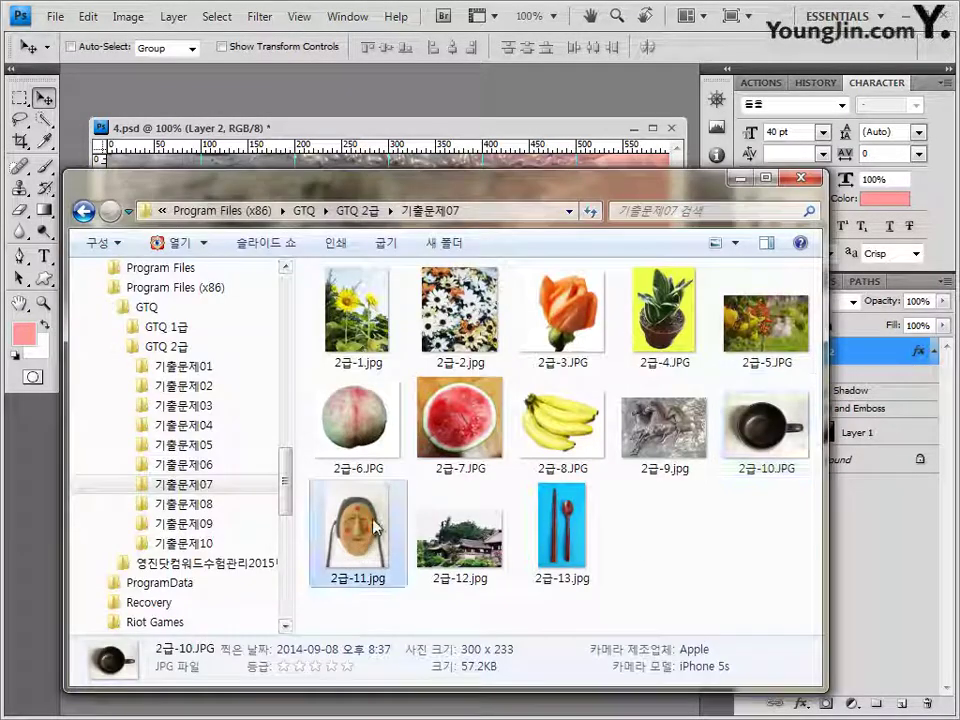
drag(377, 527, 280, 62)
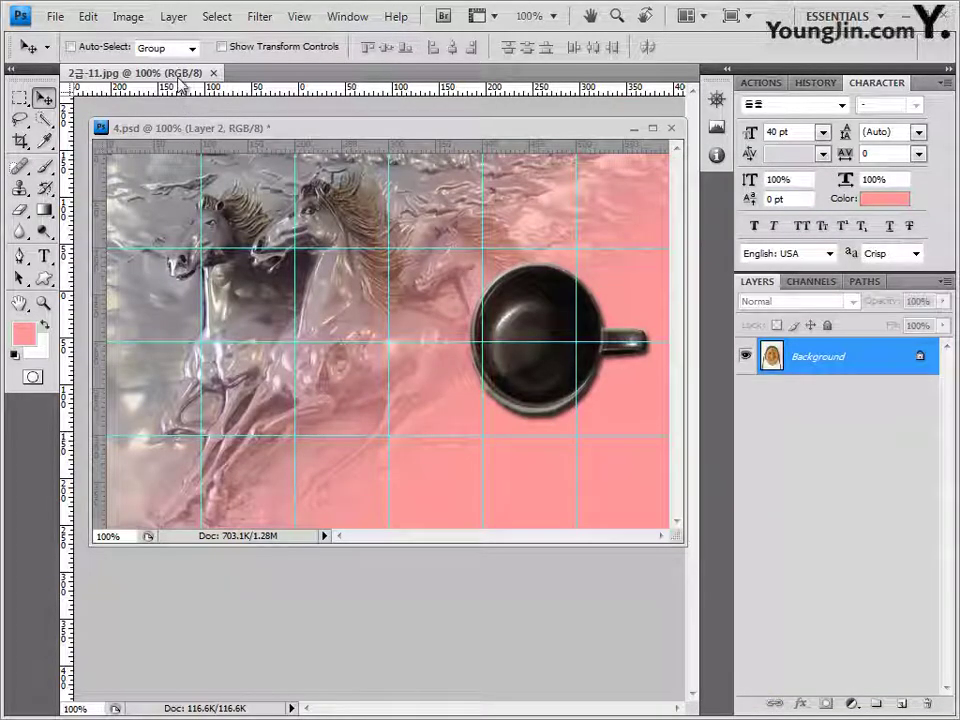
drag(180, 85, 413, 350)
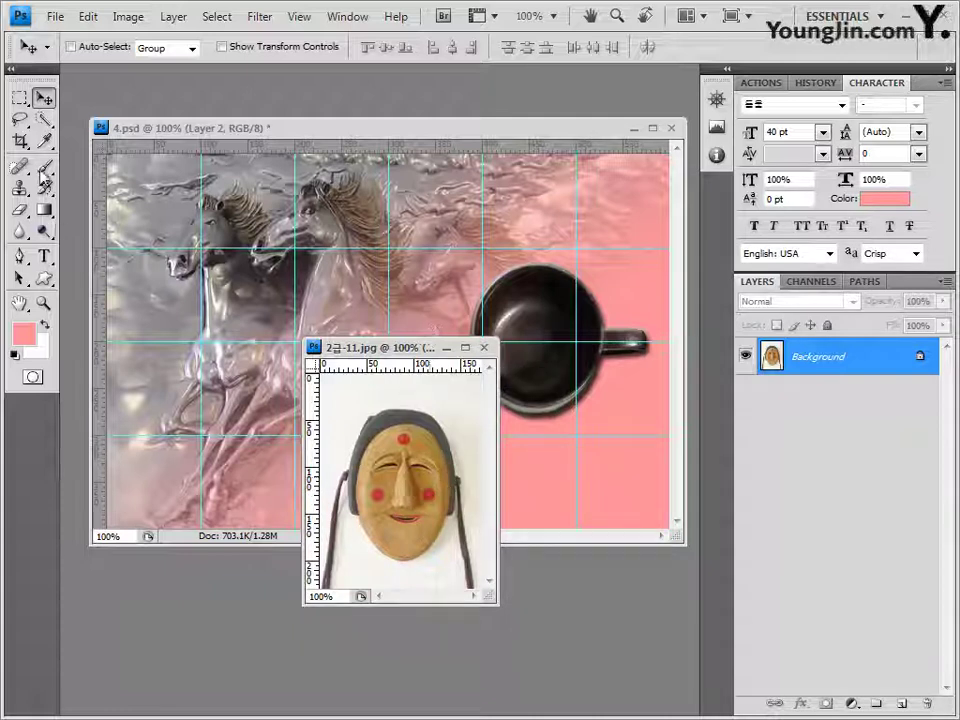
Select the traditional mask in 2급-11.jpg by picking all the white background areas with the Magic Wand at tolerance 32 and inverting the selection.
click(44, 119)
click(120, 136)
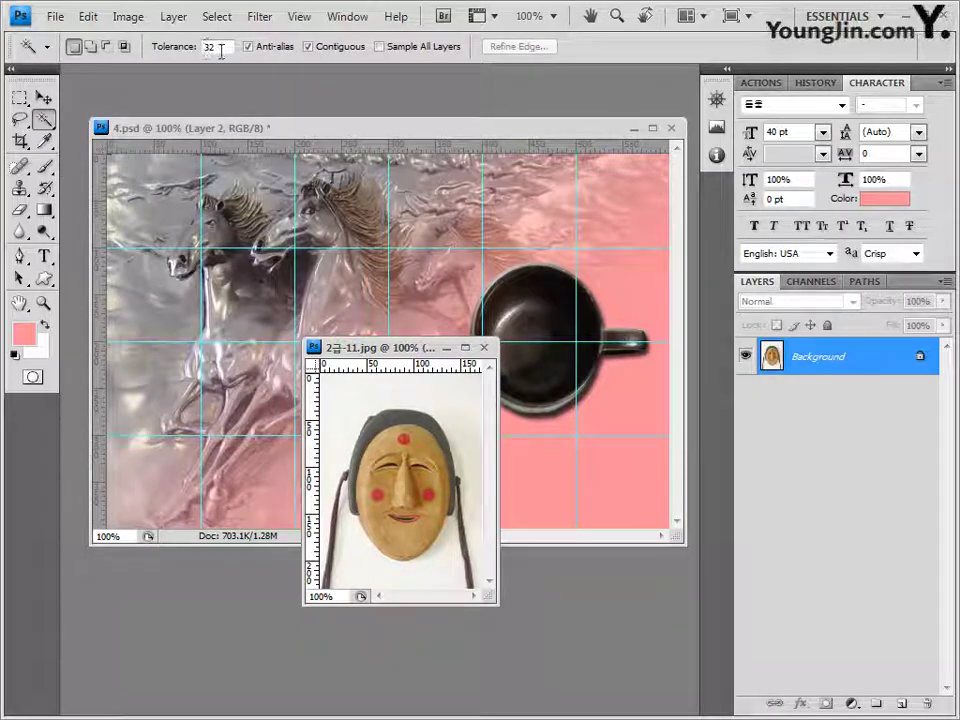
click(378, 402)
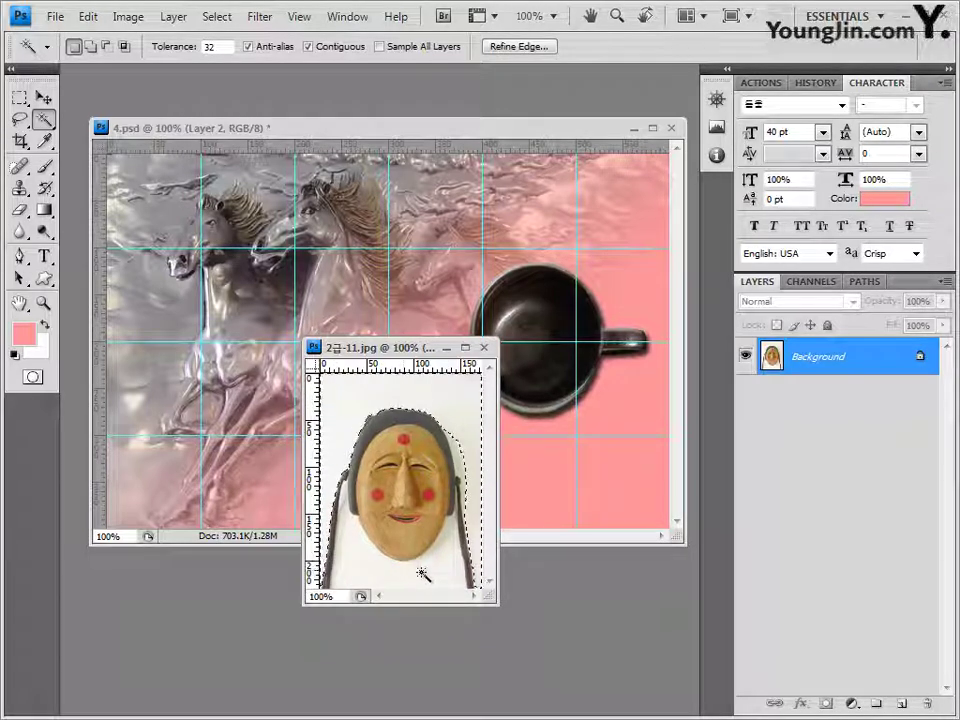
key(shift)
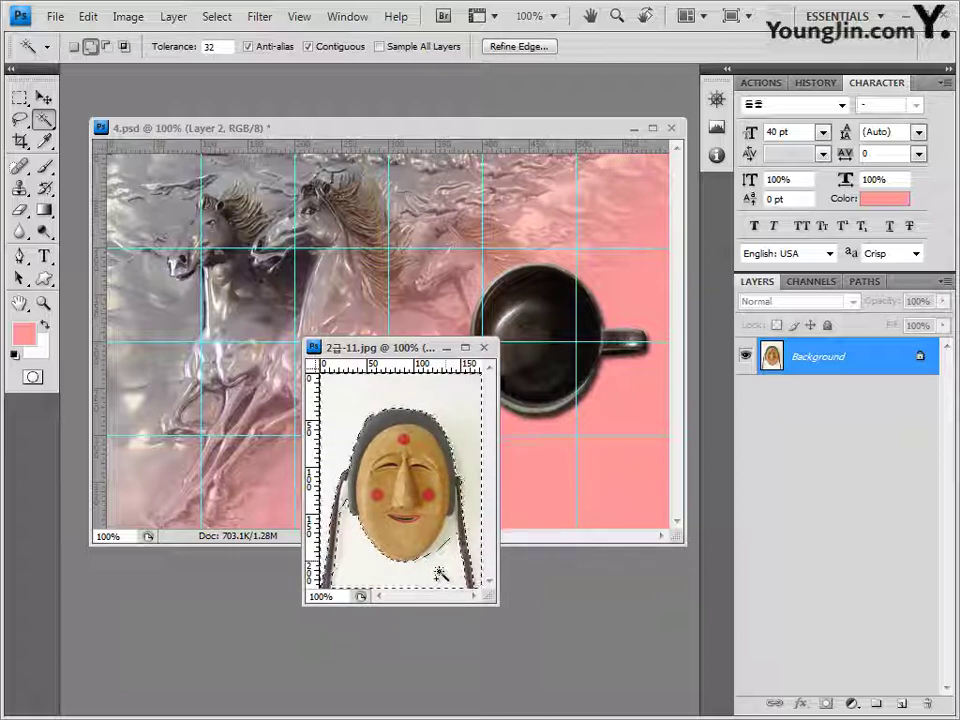
shift+click(345, 497)
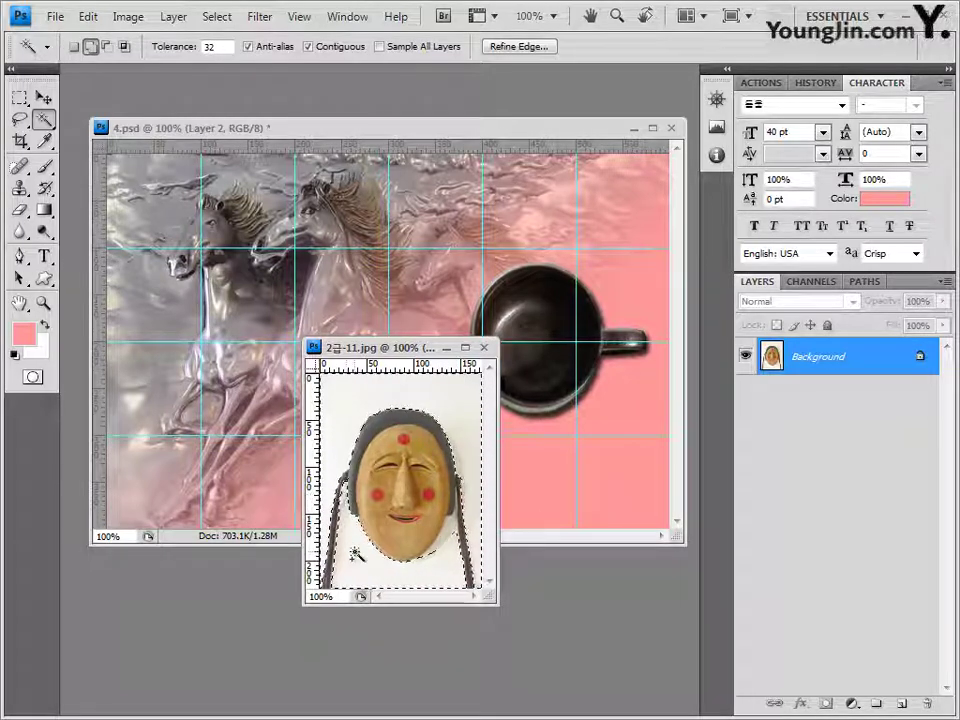
shift+click(455, 515)
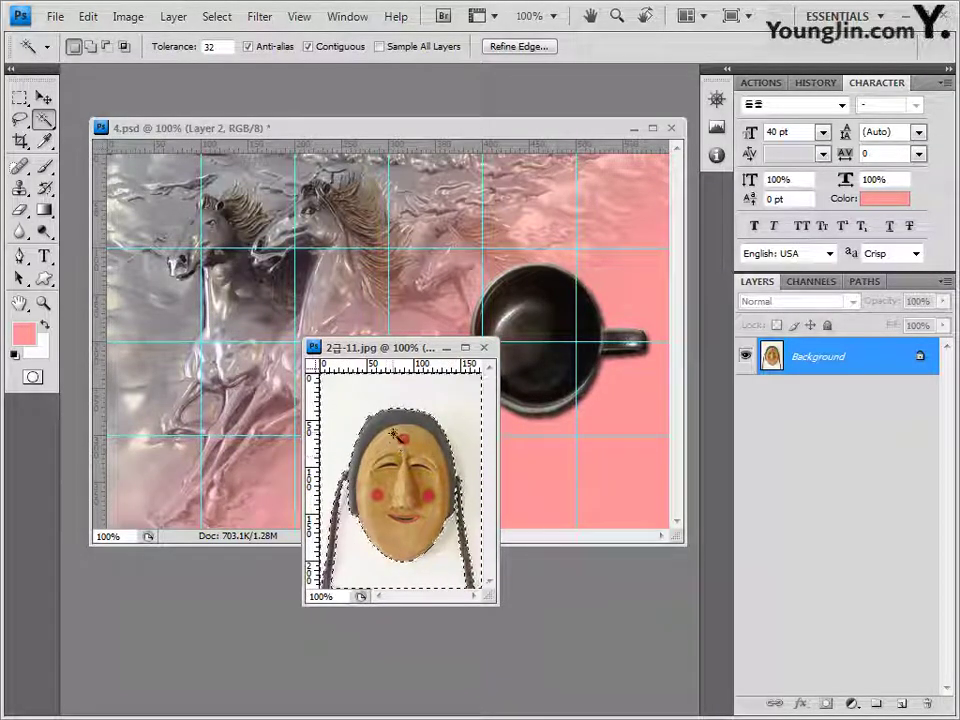
click(219, 17)
click(257, 92)
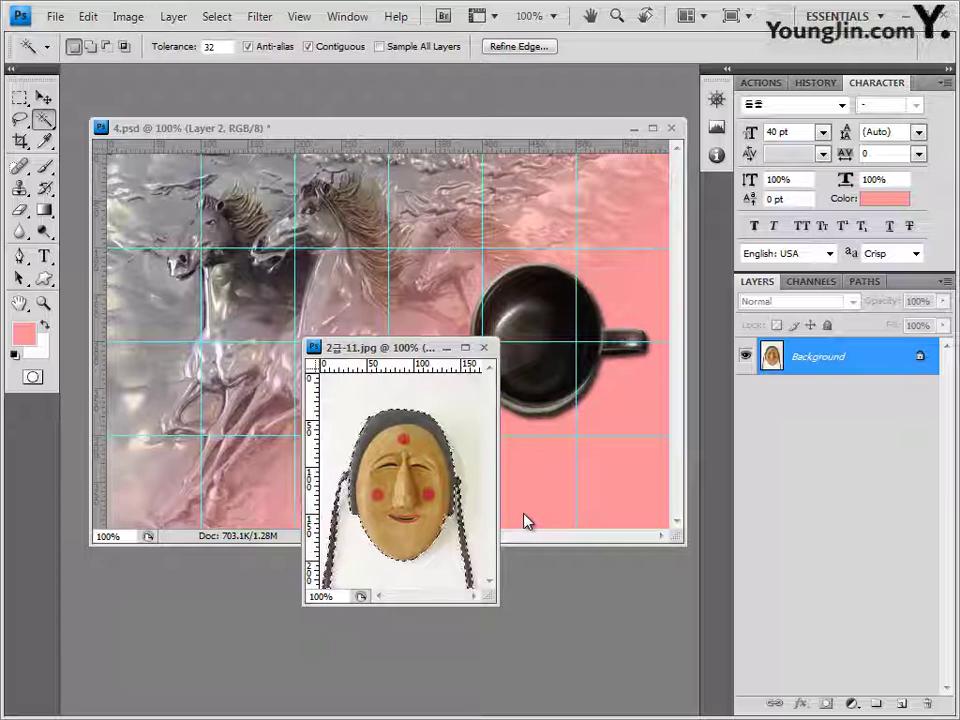
Copy the mask into 4.psd as a new layer, close 2급-11.jpg, and scale it to about 89% × 92.2% in the canvas's lower-left corner.
click(486, 348)
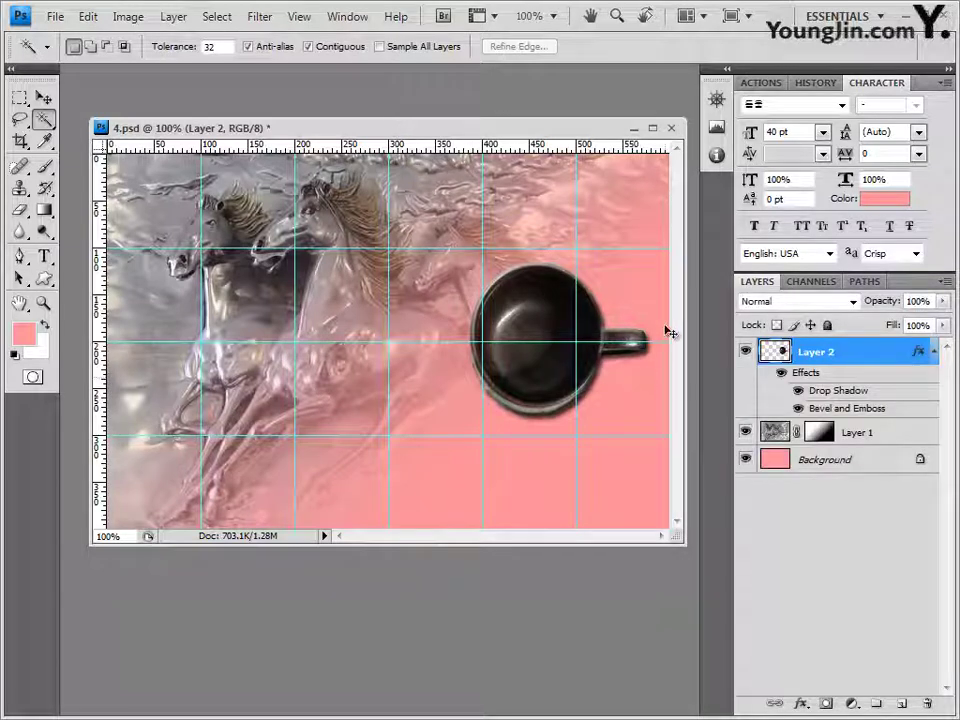
key(ctrl+v)
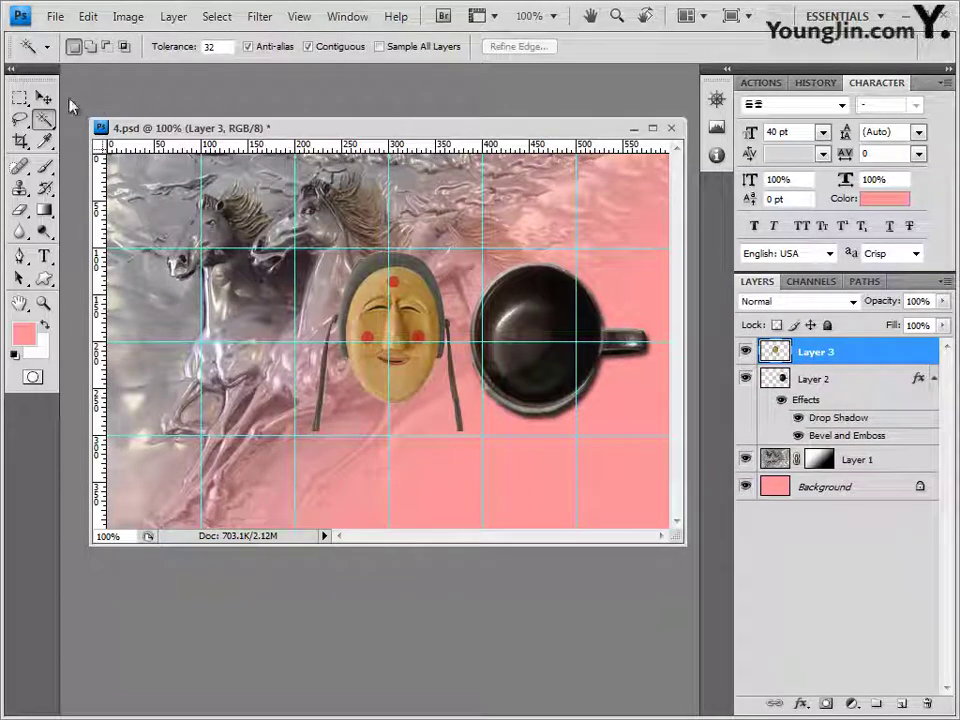
click(43, 97)
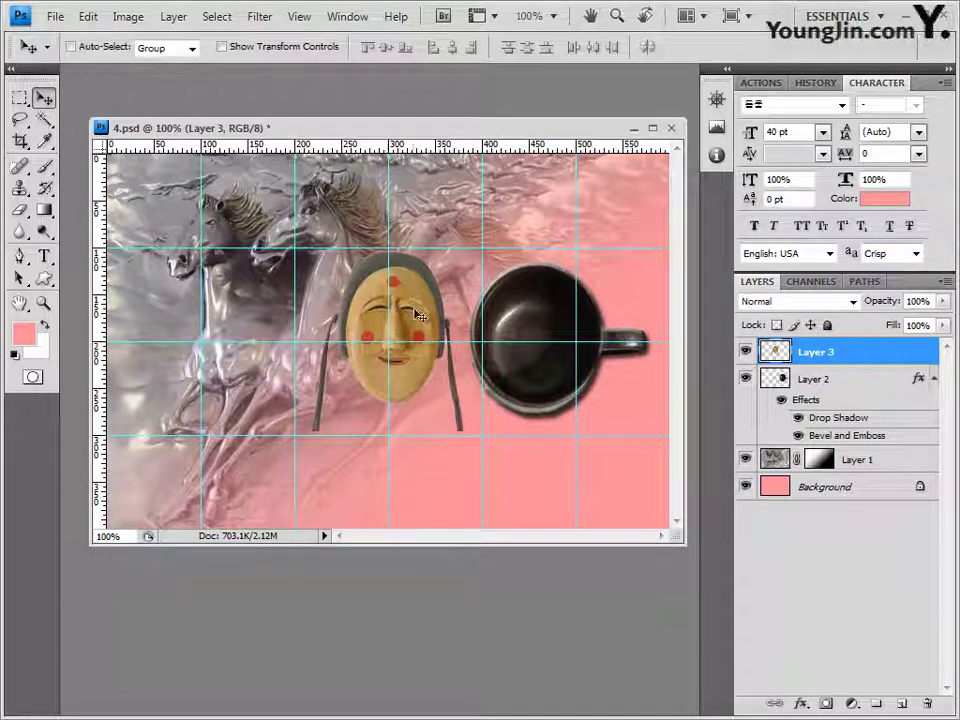
drag(420, 317, 229, 403)
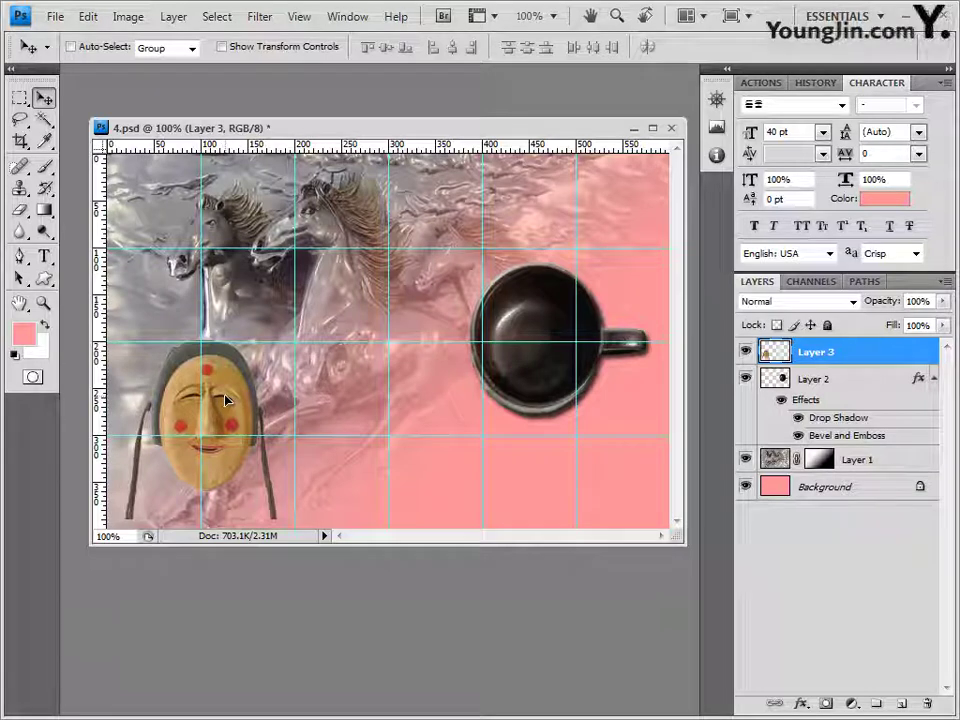
key(ctrl+t)
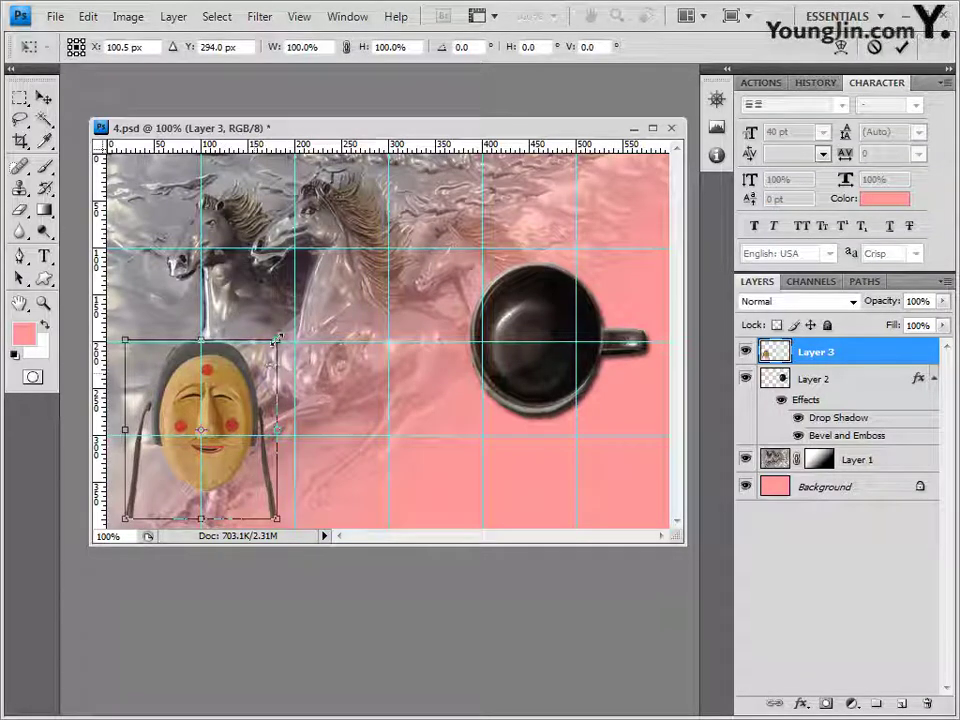
drag(276, 341, 259, 345)
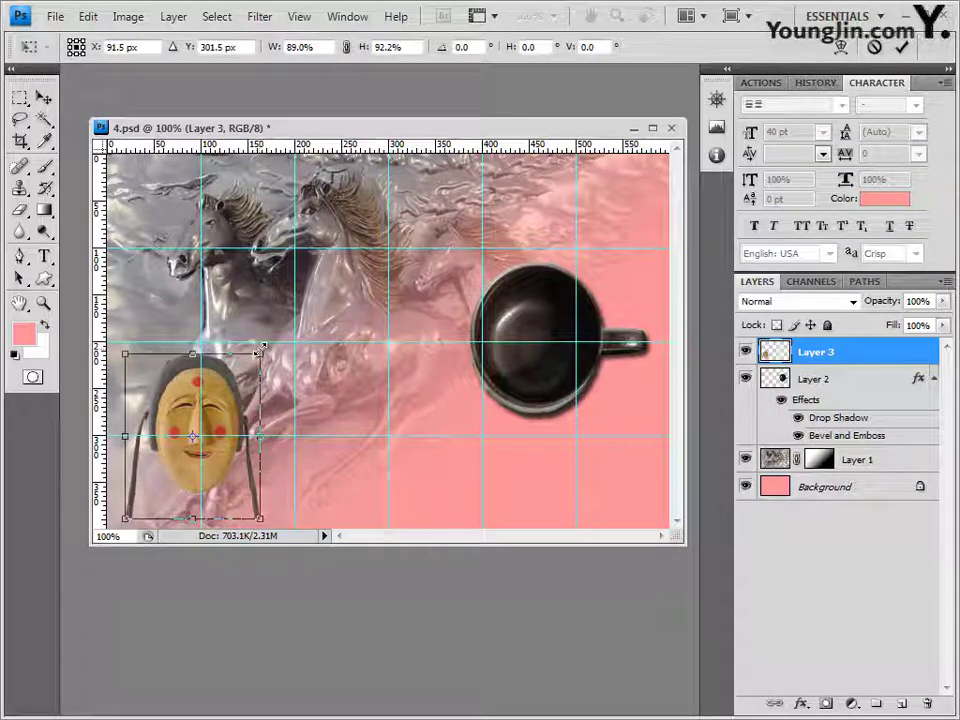
key(Return)
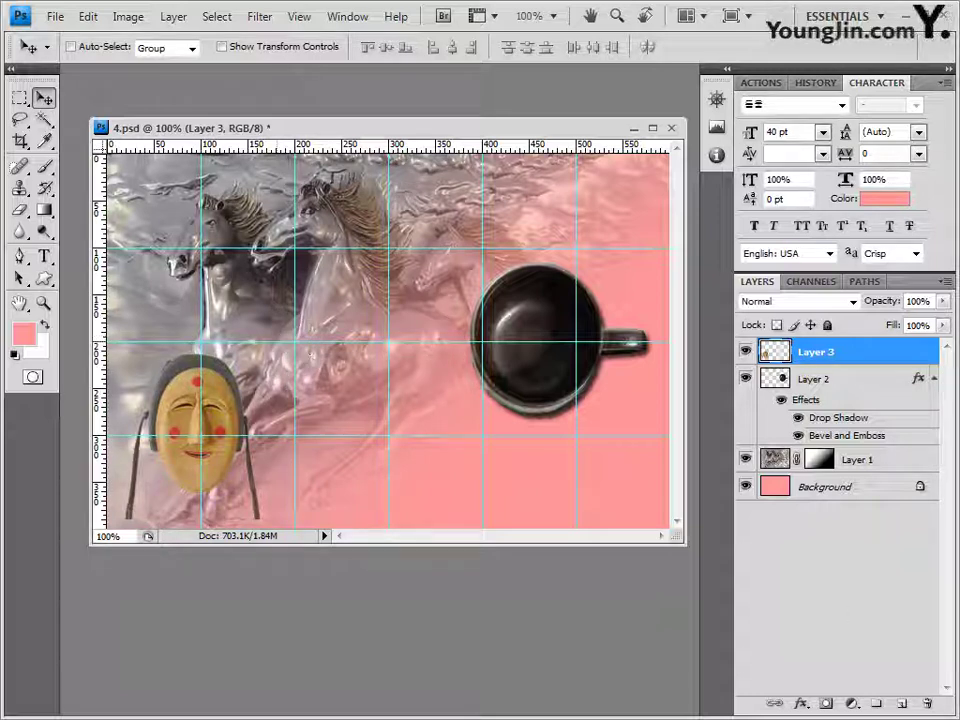
Apply Outer Glow and Drop Shadow effects with their default settings to the mask layer.
click(800, 704)
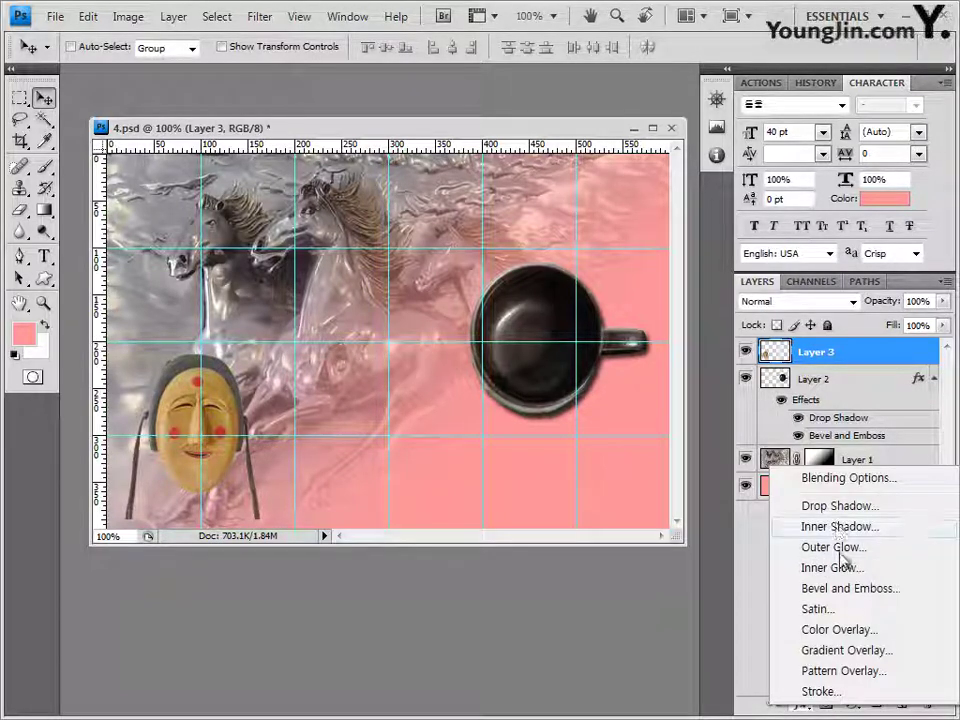
click(790, 548)
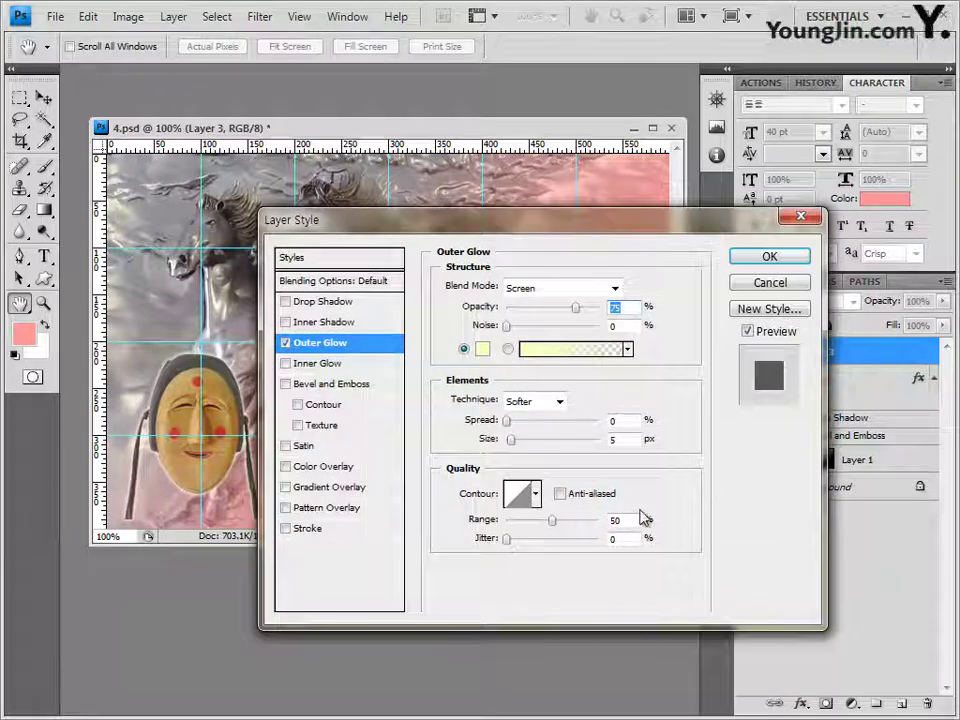
click(312, 301)
click(769, 258)
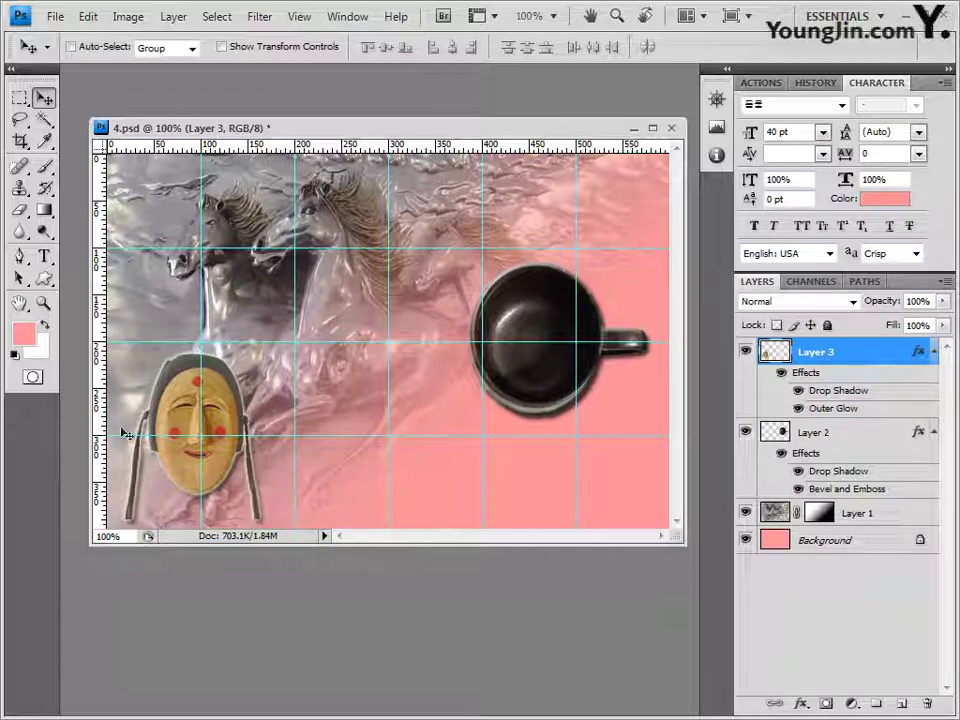
key(alt+Tab)
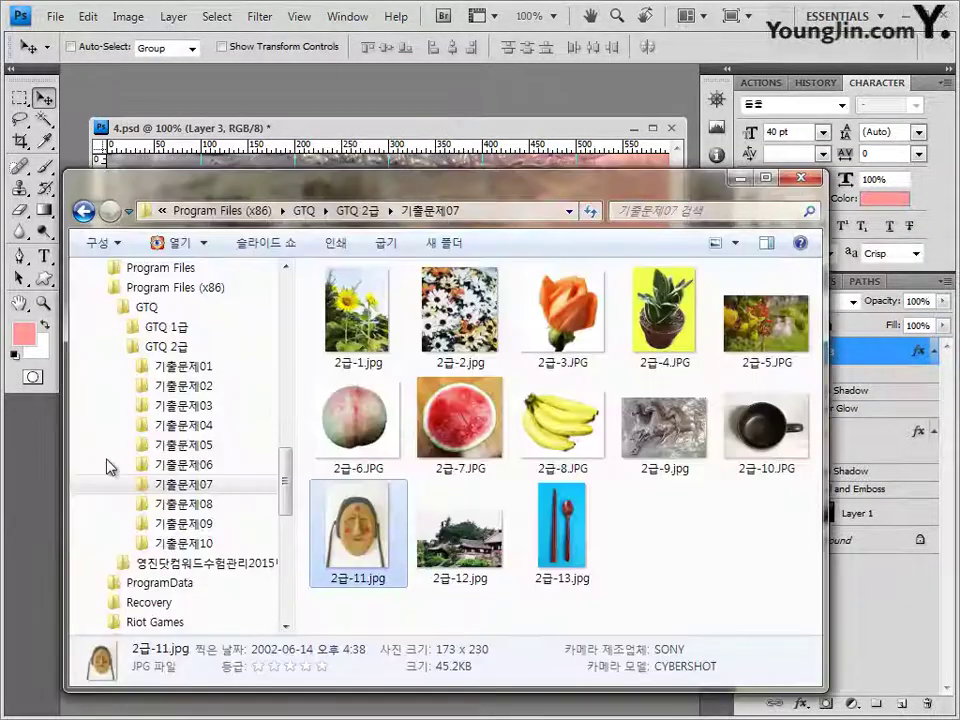
click(474, 570)
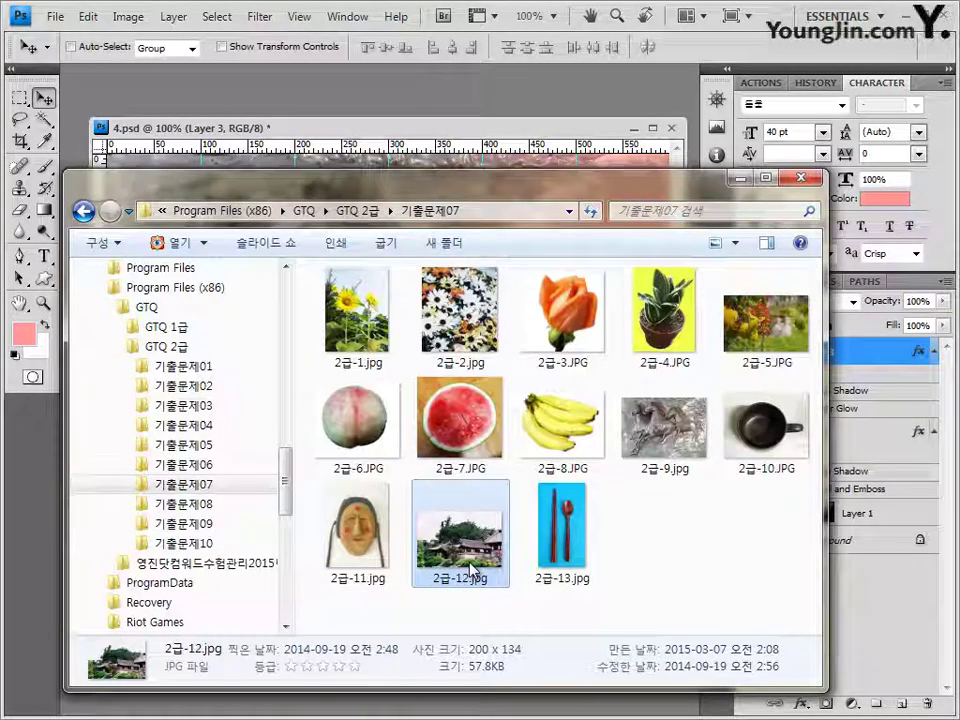
click(463, 130)
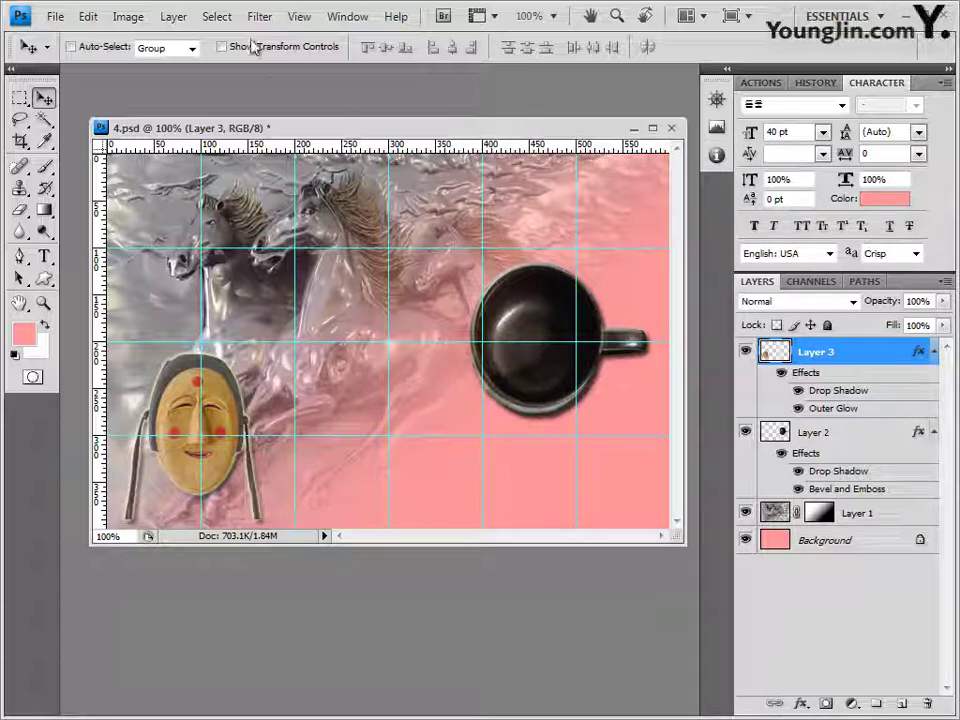
Replace the custom shape set with the Symbols shapes and choose the yin-yang symbol for the Custom Shape tool.
click(44, 278)
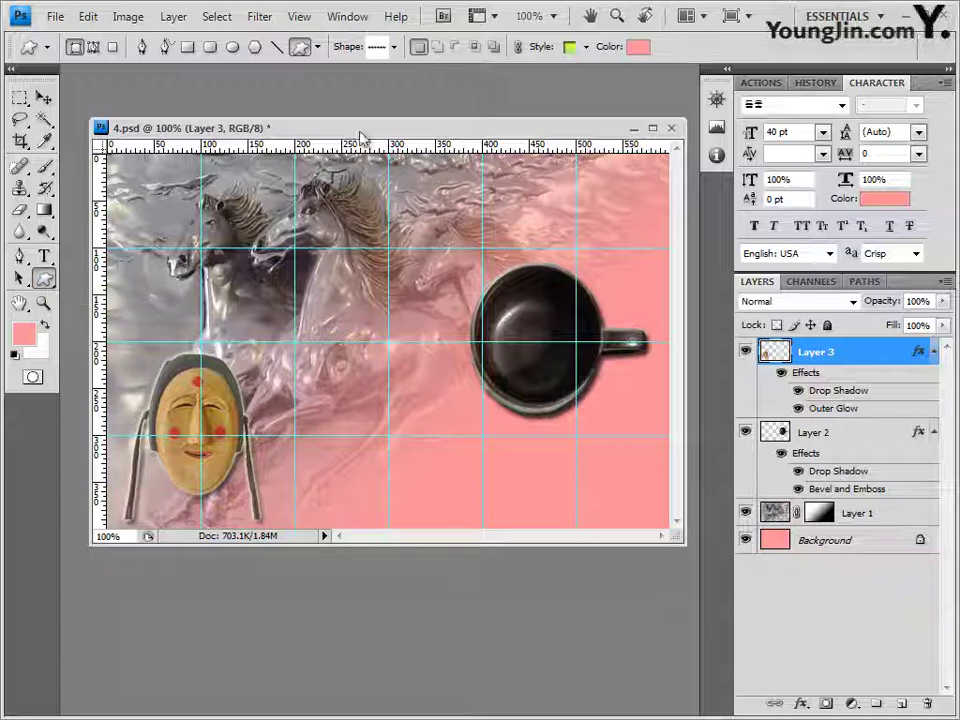
click(396, 47)
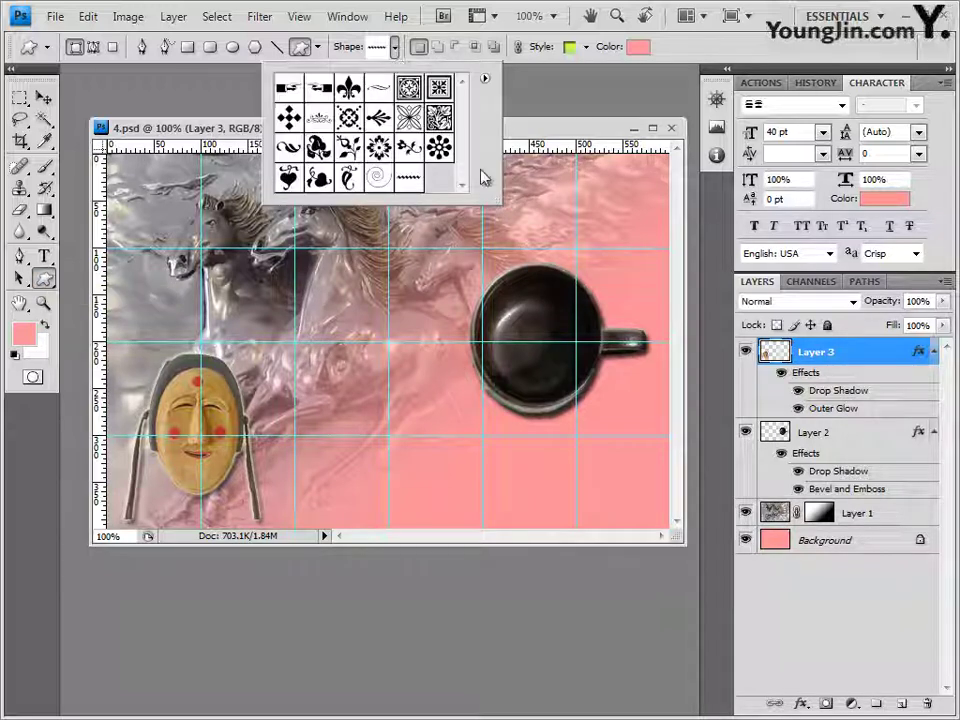
click(485, 78)
click(560, 521)
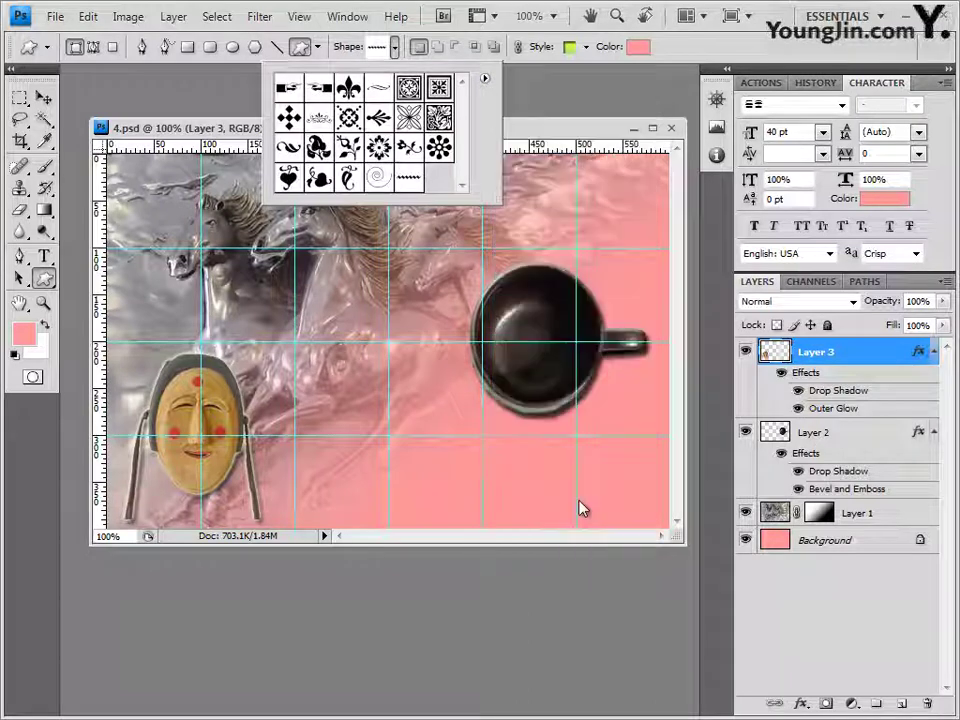
click(452, 399)
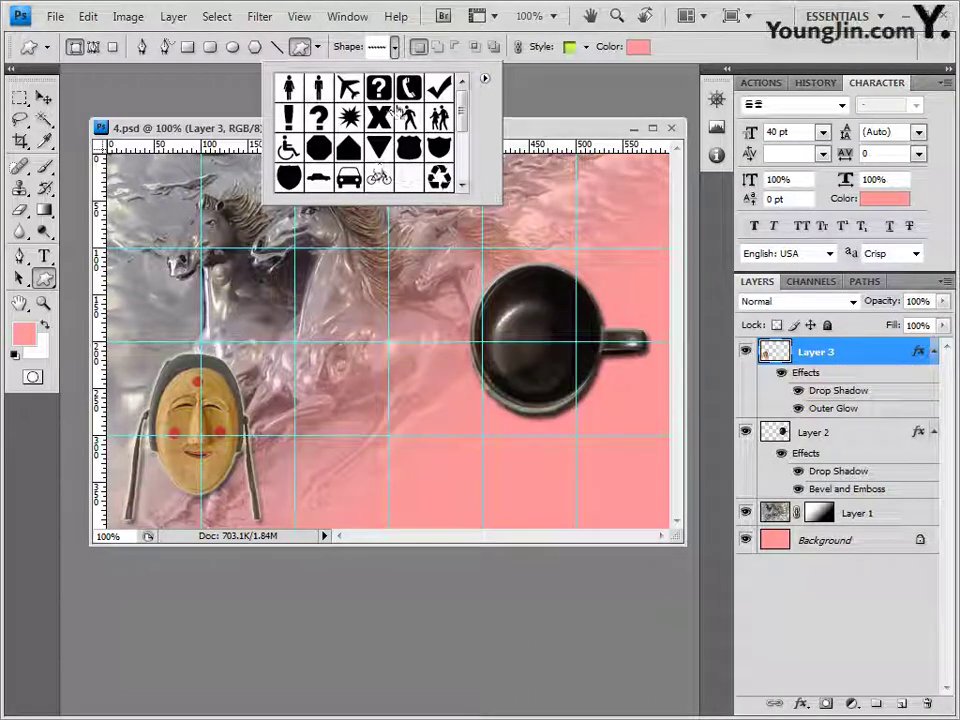
drag(466, 120, 465, 133)
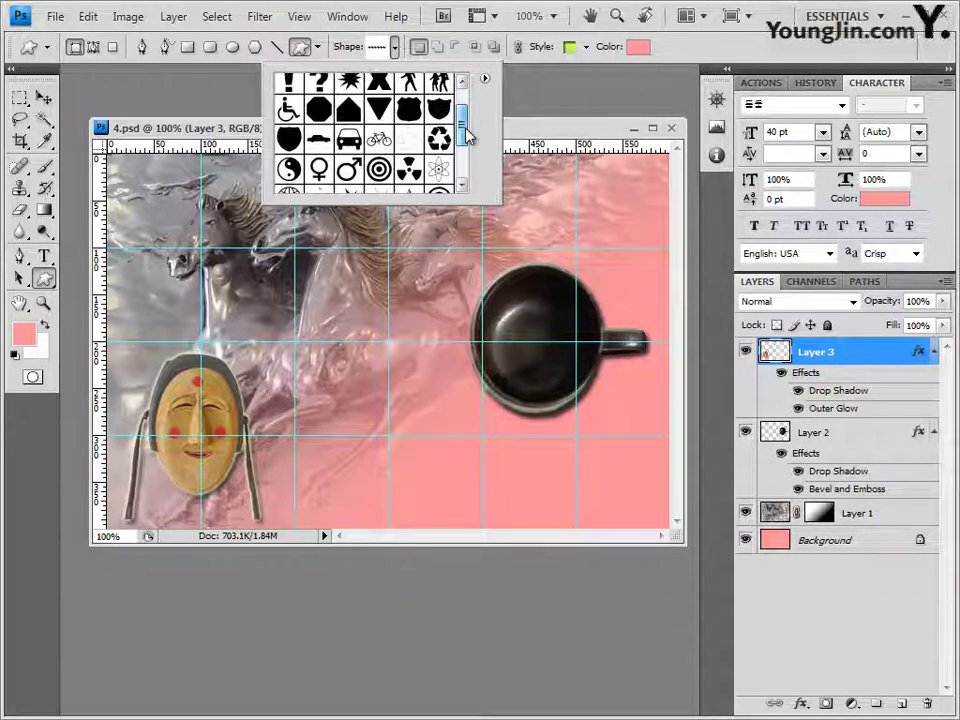
click(289, 153)
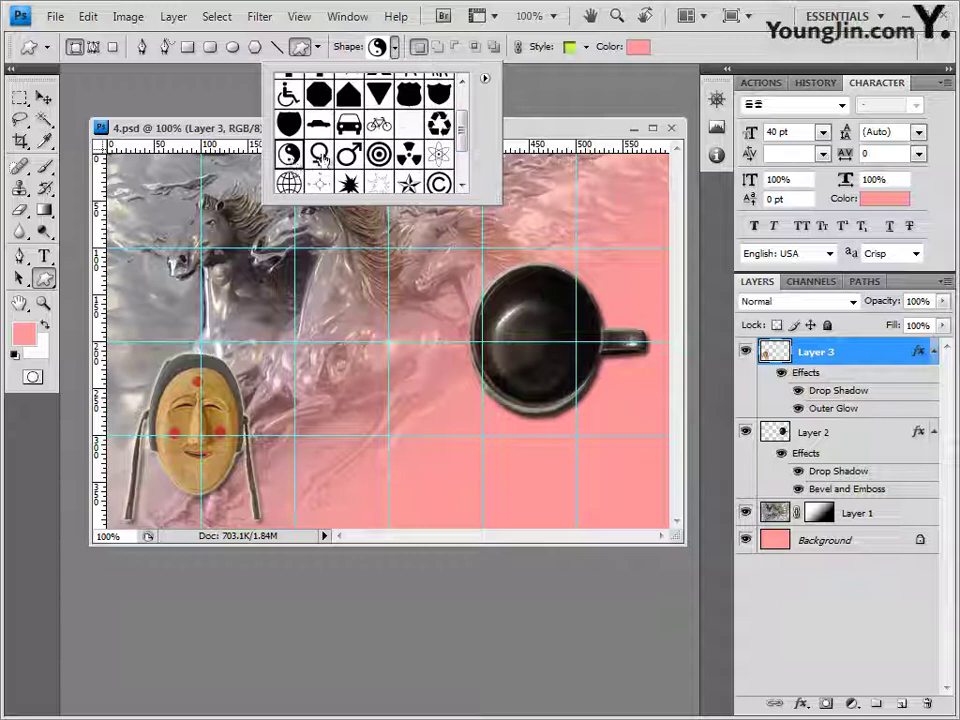
click(549, 133)
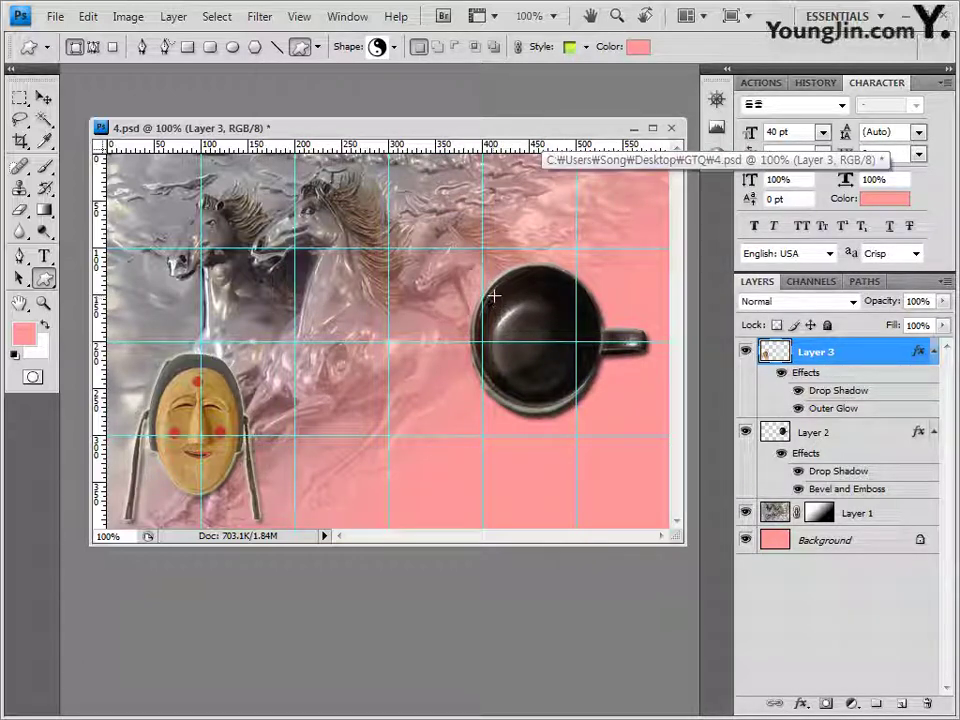
Draw the yin-yang shape about 79 × 96 px inside the black cup and clear its preset layer style.
drag(493, 297, 567, 387)
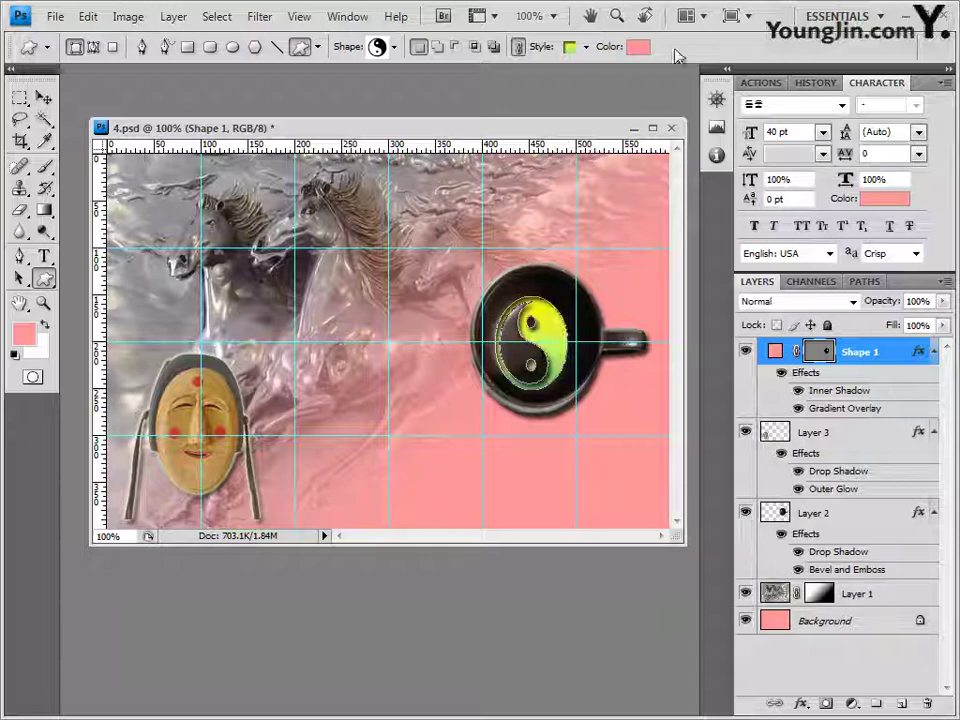
click(585, 47)
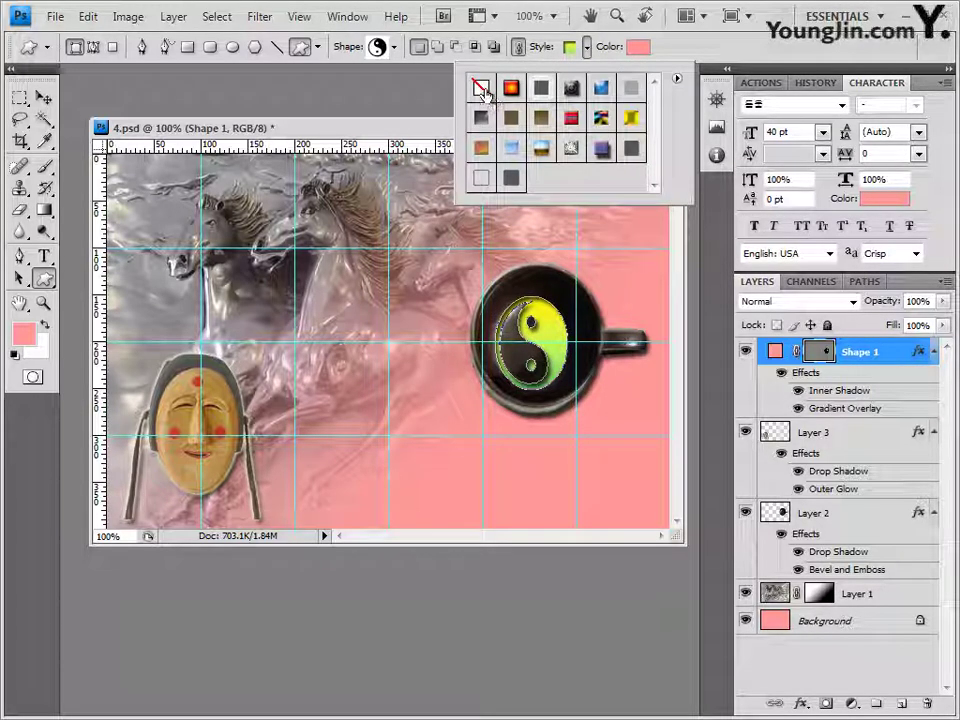
click(481, 89)
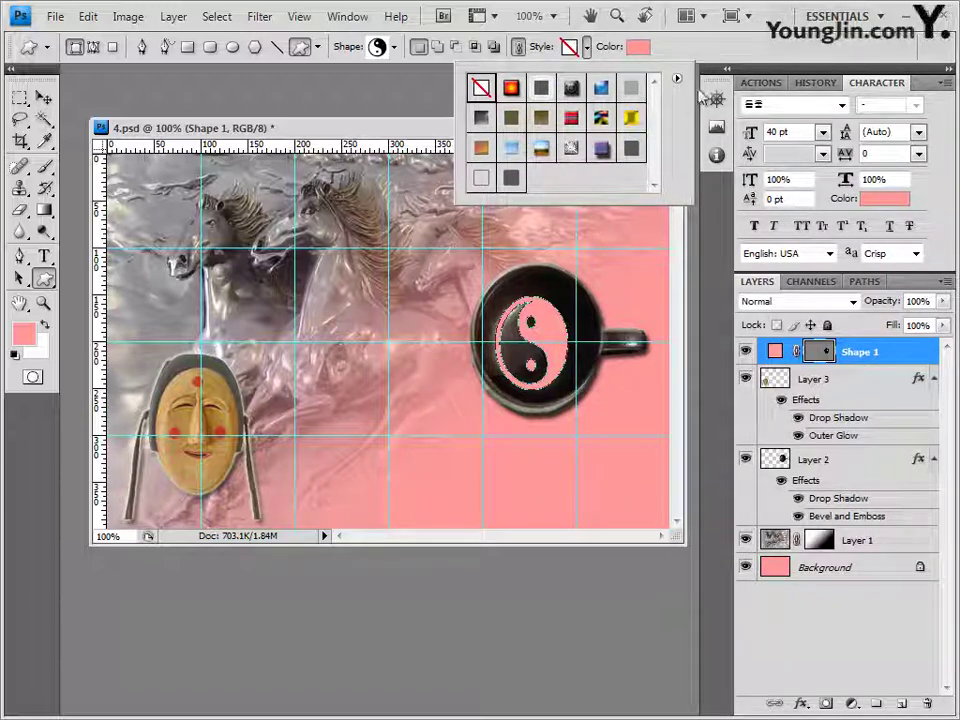
Add Bevel and Emboss with default settings and a Gradient Overlay to the yin-yang shape layer.
click(801, 703)
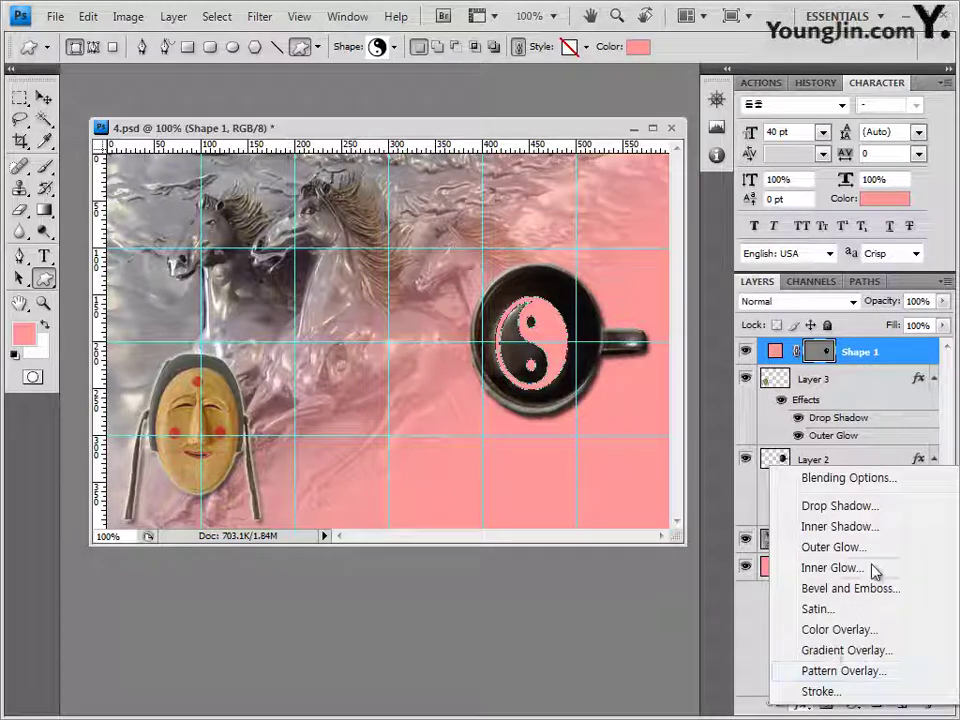
click(850, 589)
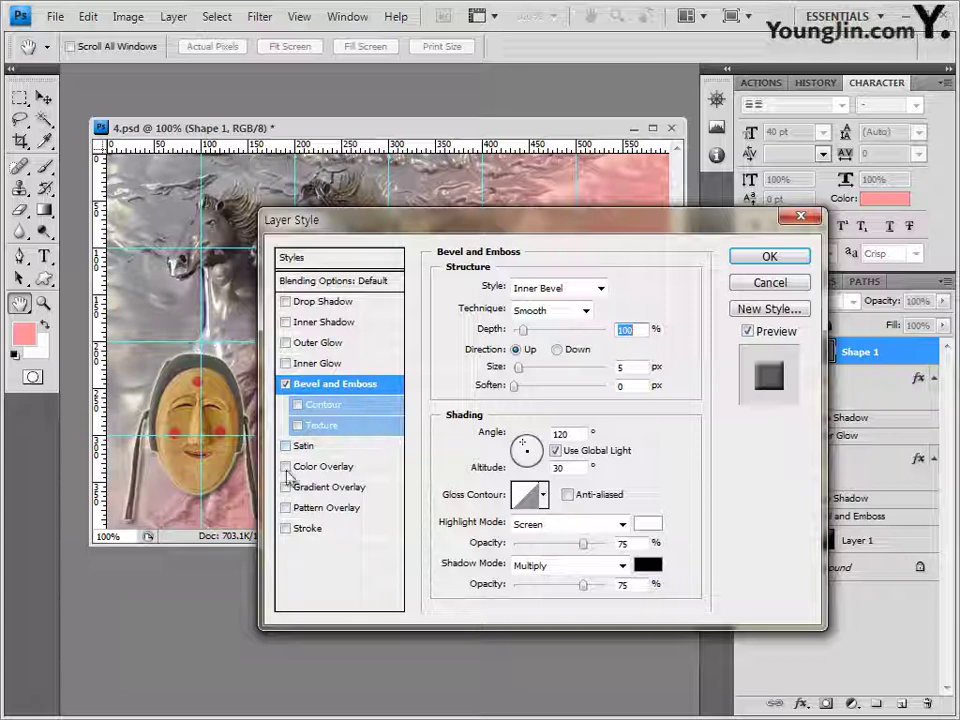
click(352, 493)
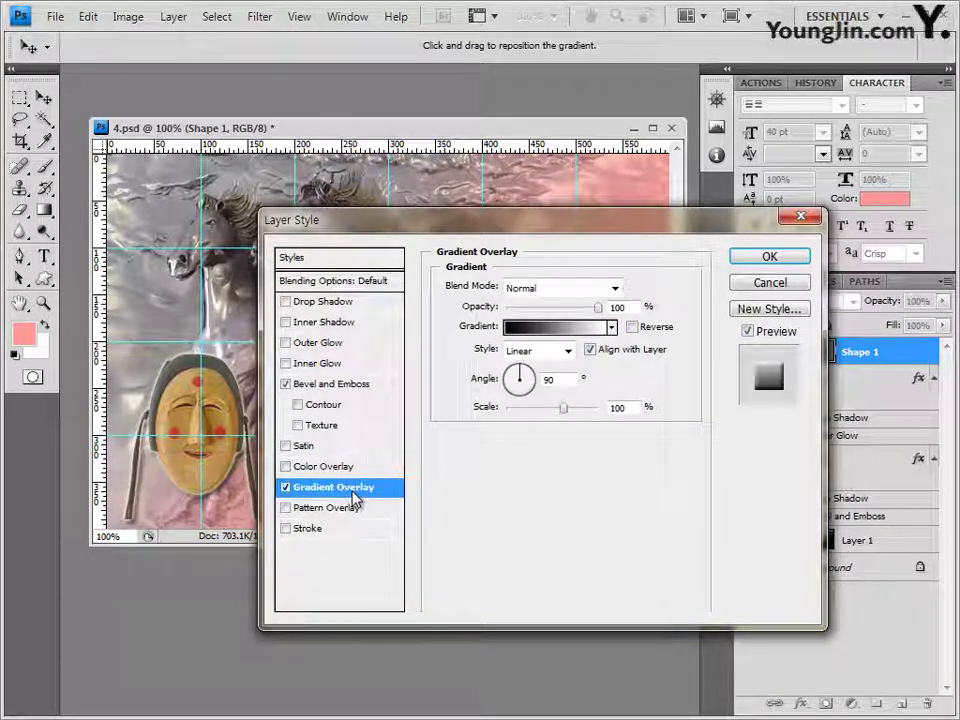
Set the starting color stop of the overlay gradient to #000099 and accept the gradient.
click(560, 327)
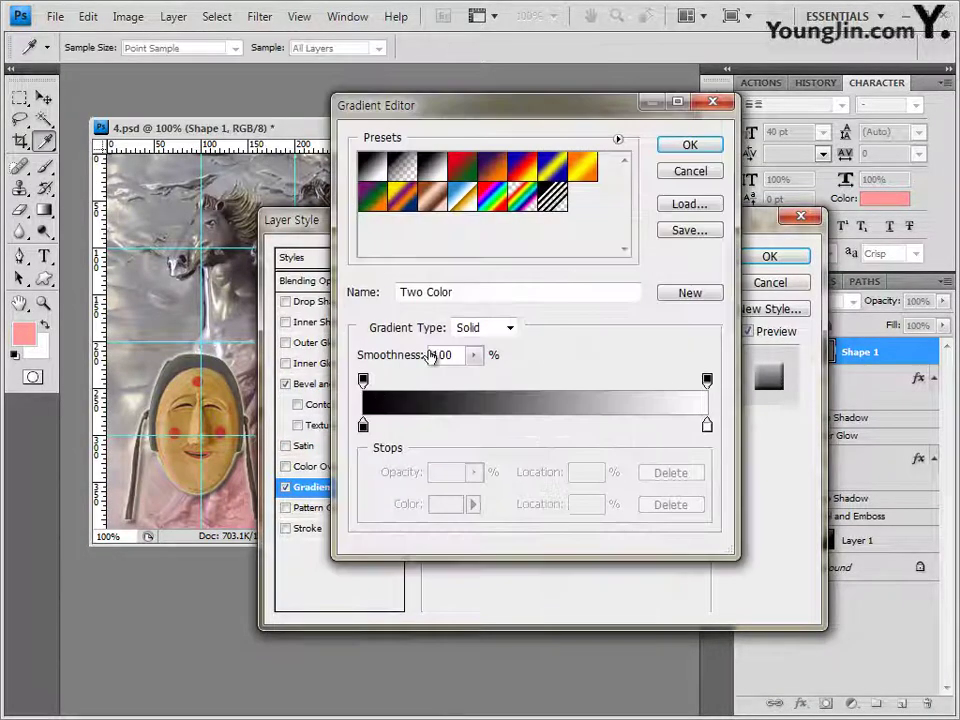
click(364, 426)
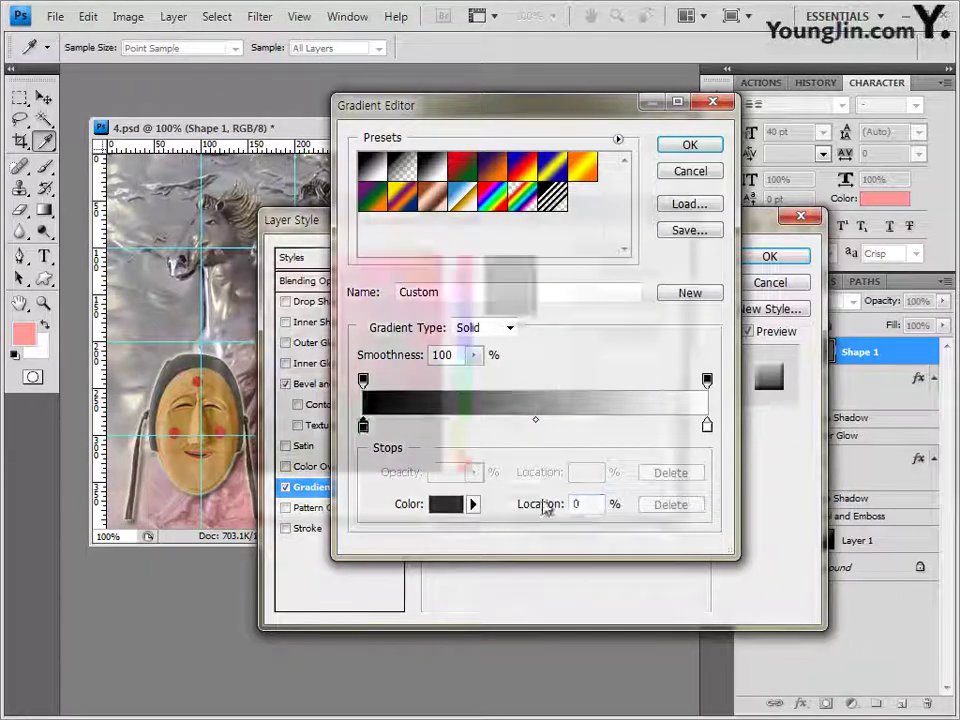
click(535, 518)
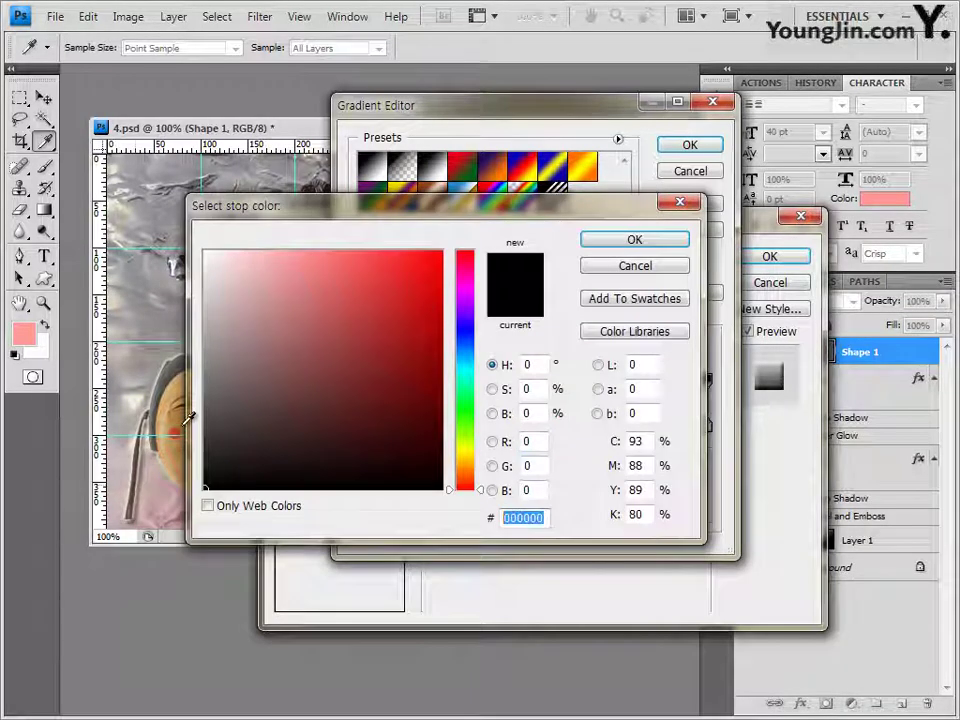
text(000099)
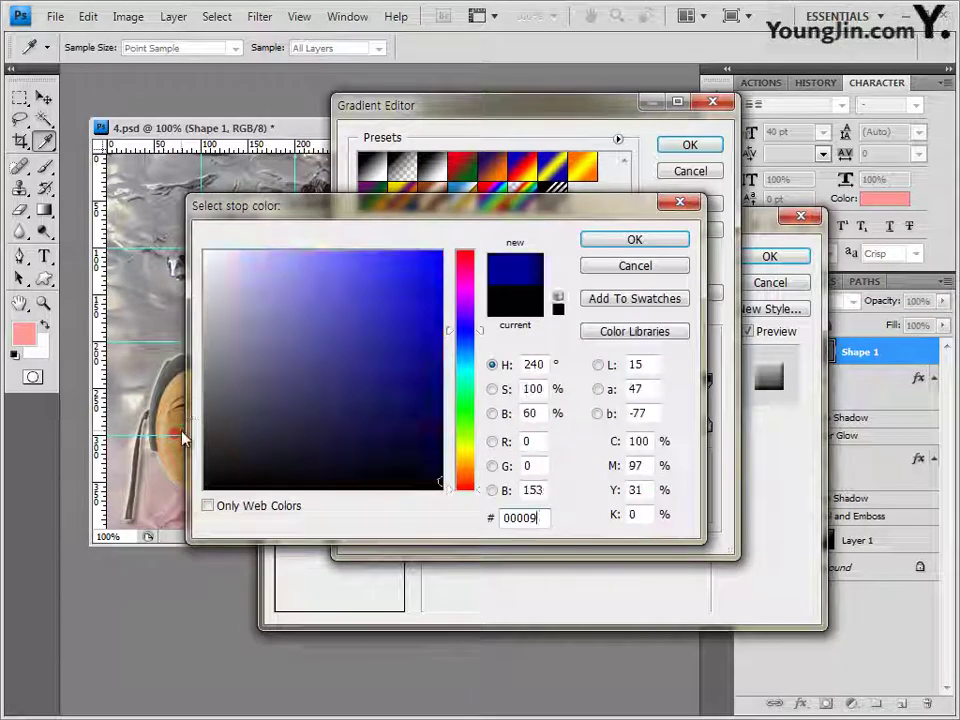
click(634, 239)
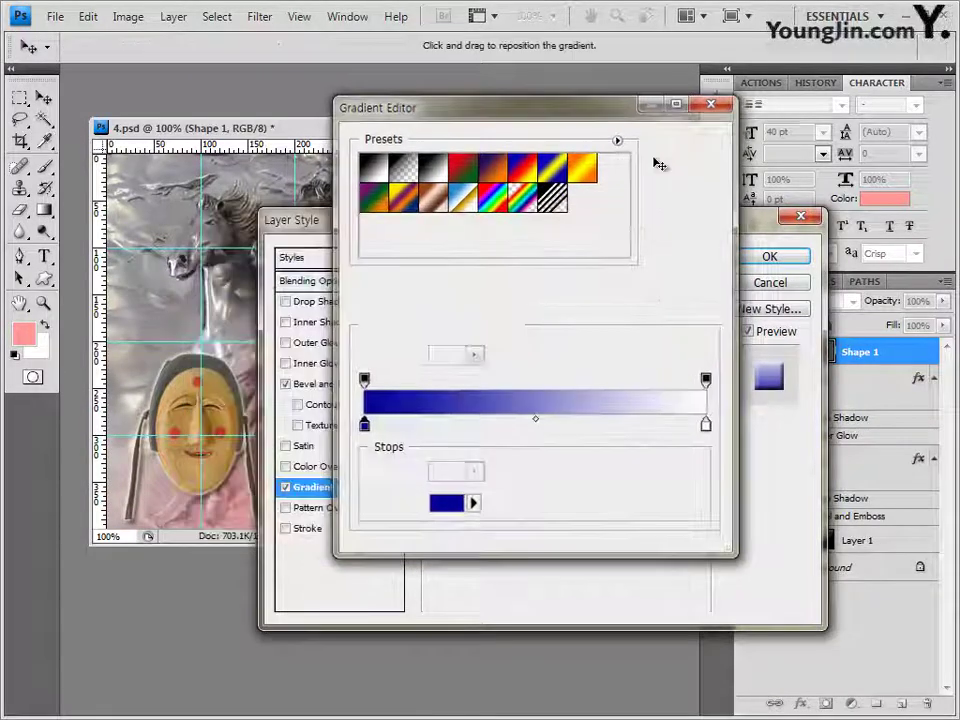
click(690, 145)
Add a middle color stop at 51% to the overlay gradient and set its color to #ff0000.
click(558, 333)
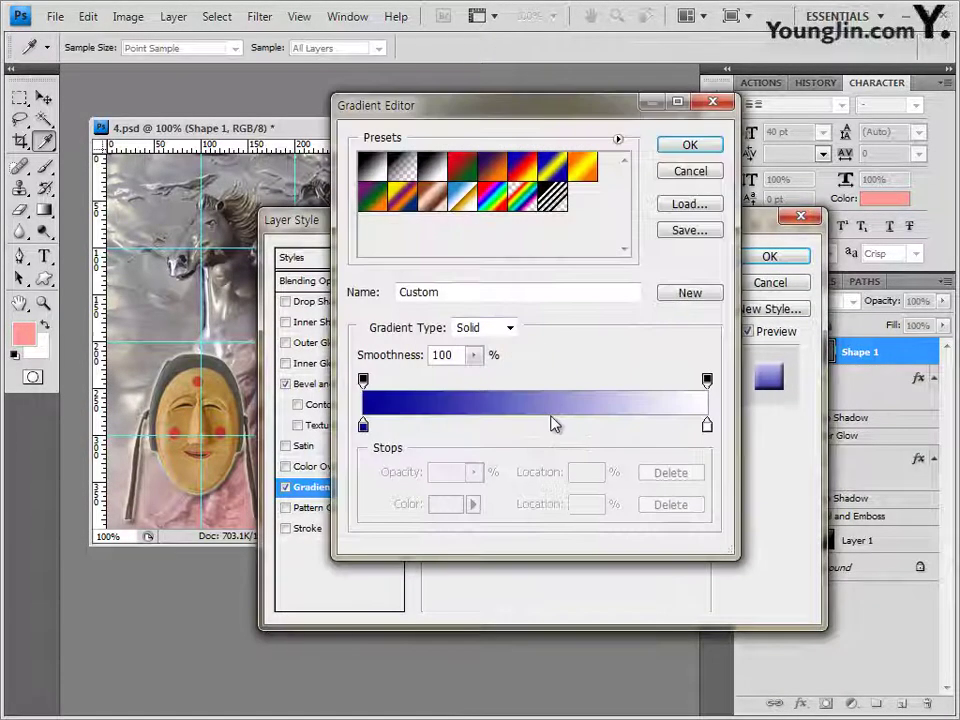
click(363, 427)
double_click(363, 427)
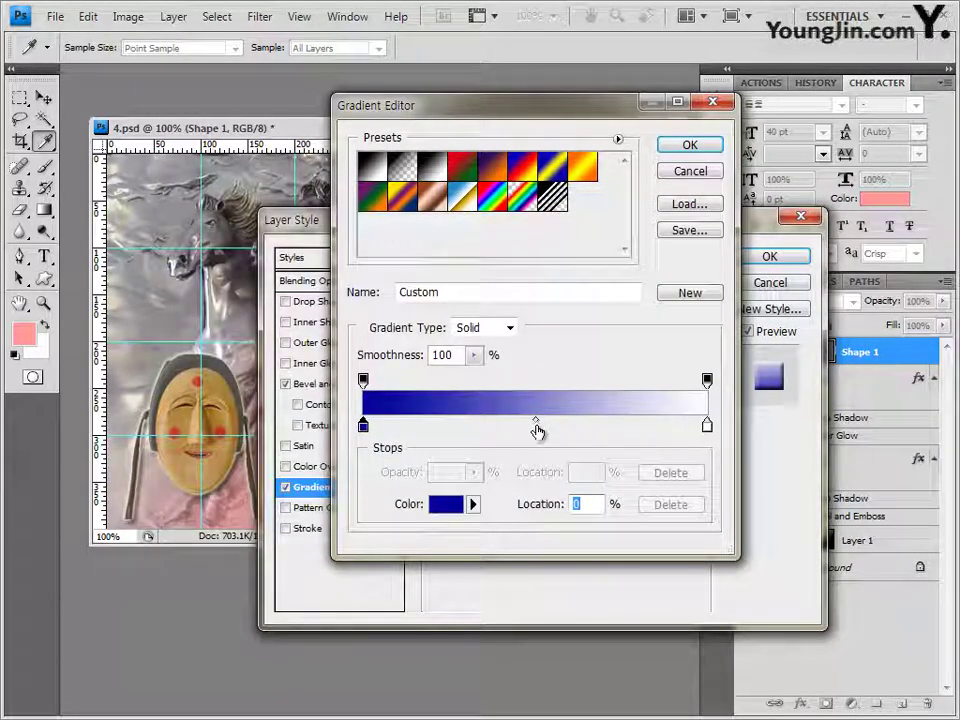
click(537, 427)
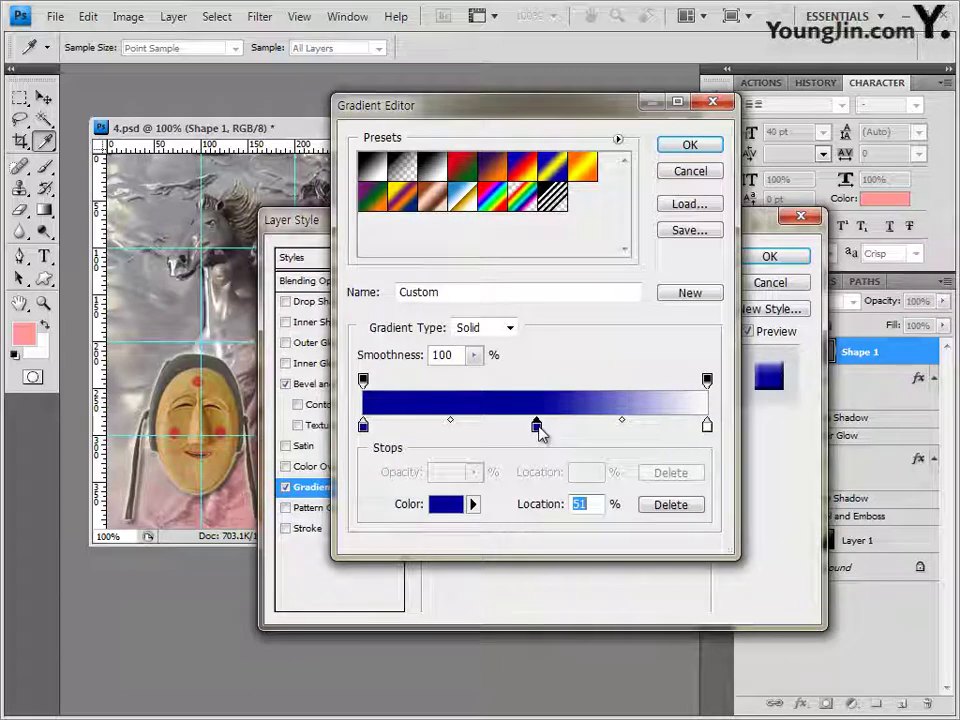
double_click(537, 427)
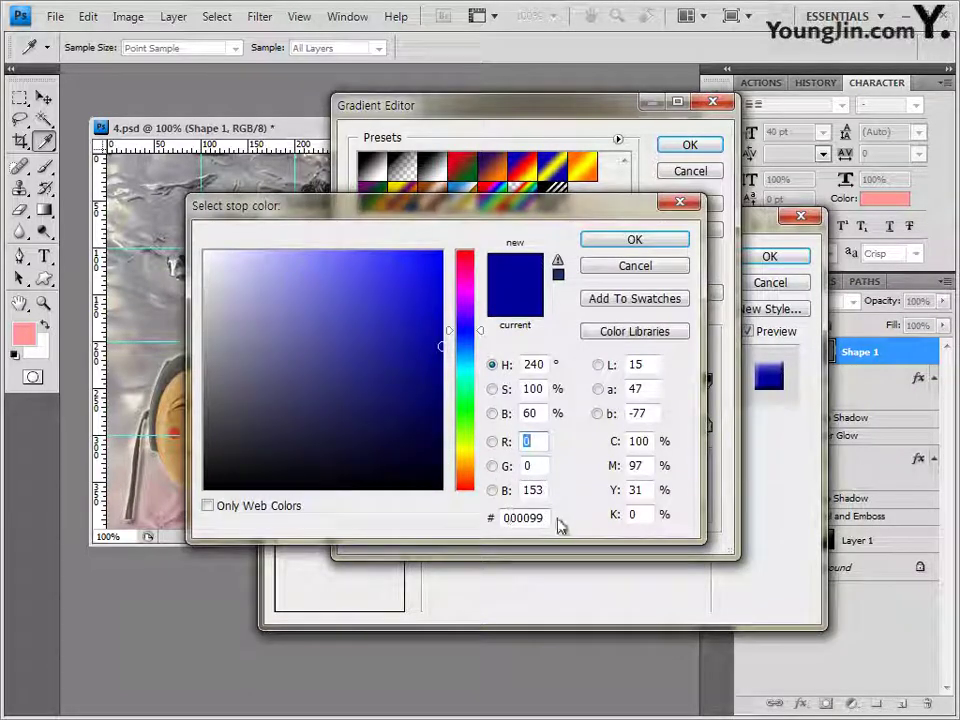
click(528, 518)
text(ff)
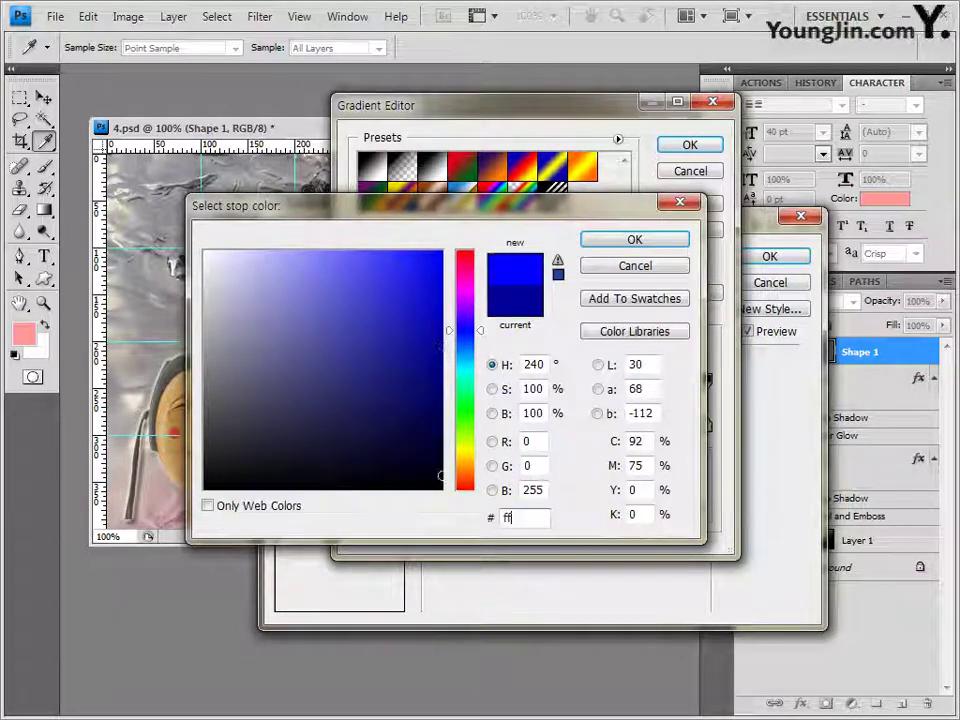
text(0000)
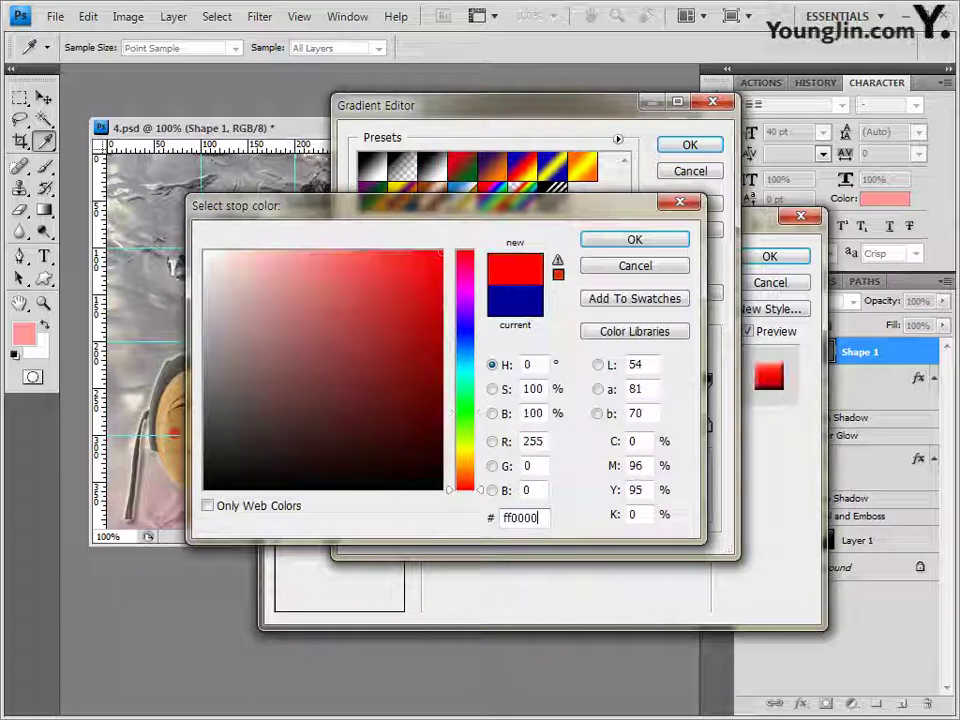
click(680, 203)
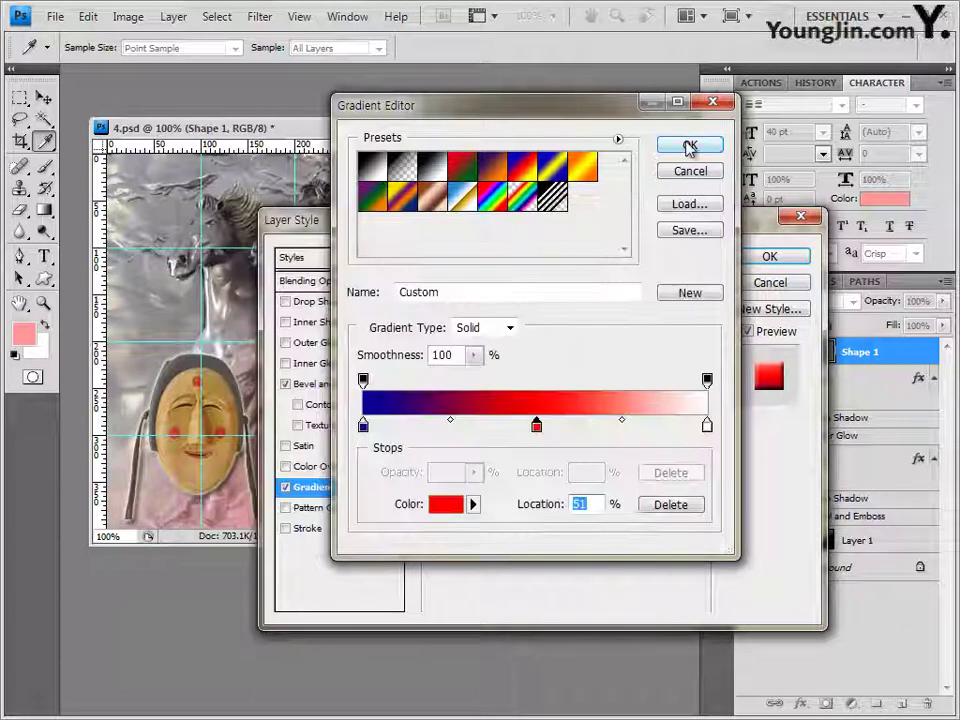
Set the gradient's end color stop to #ffff00 and apply the layer effects to the yin-yang shape.
double_click(707, 426)
double_click(525, 517)
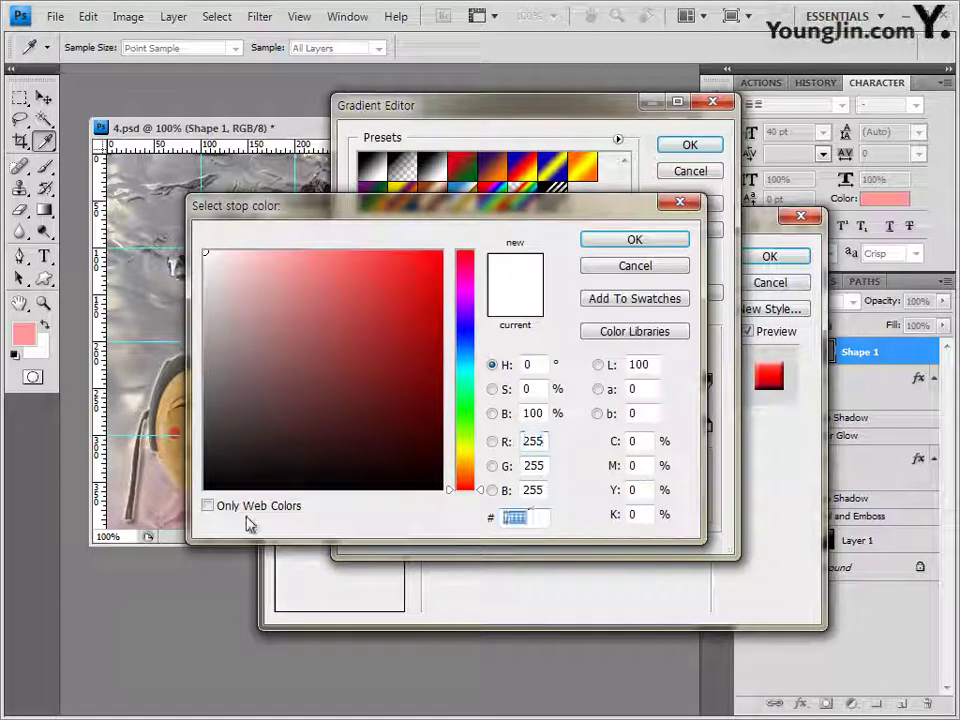
text(ffff00)
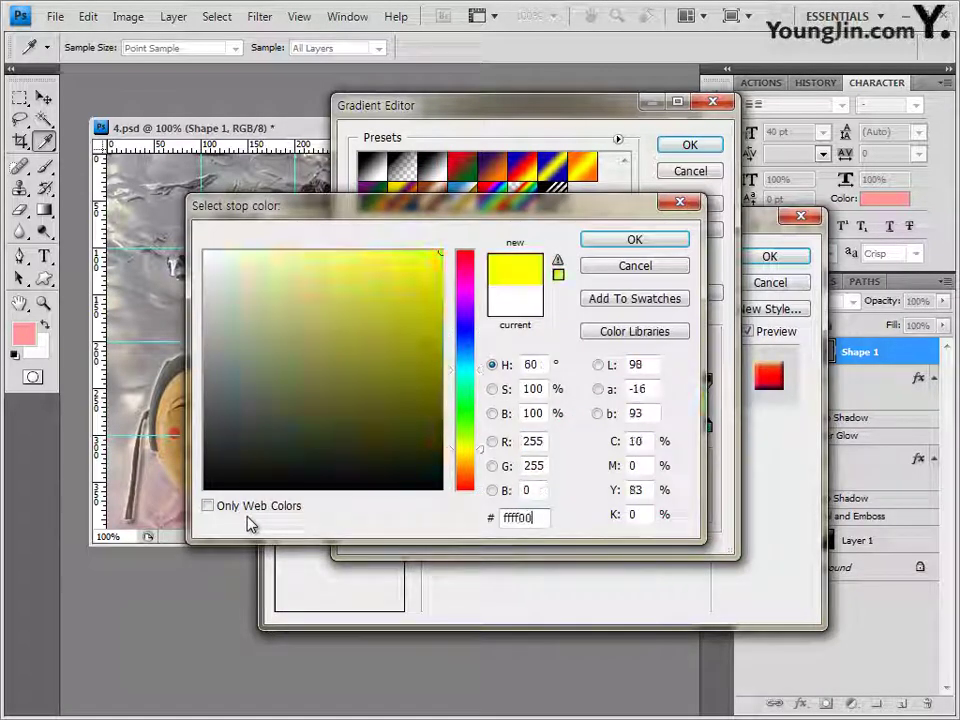
click(636, 242)
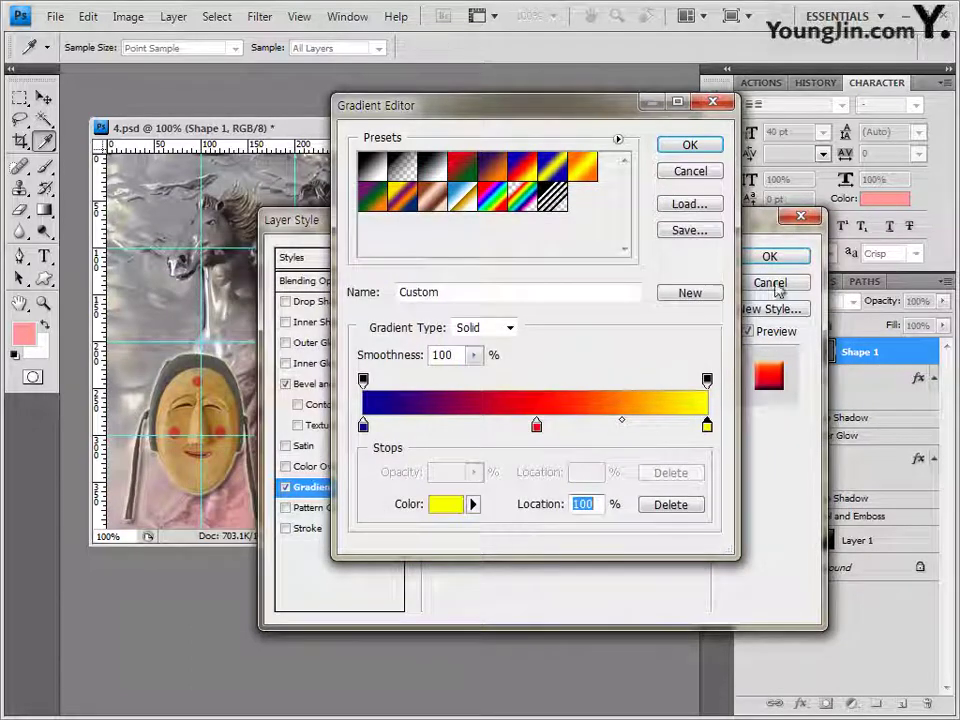
click(692, 146)
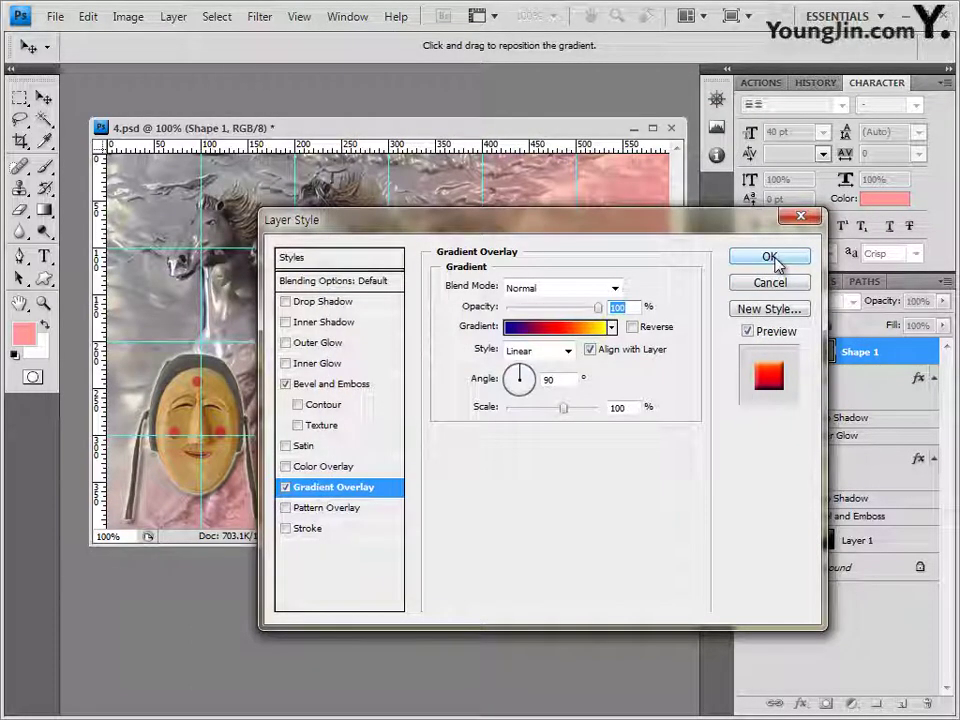
click(772, 258)
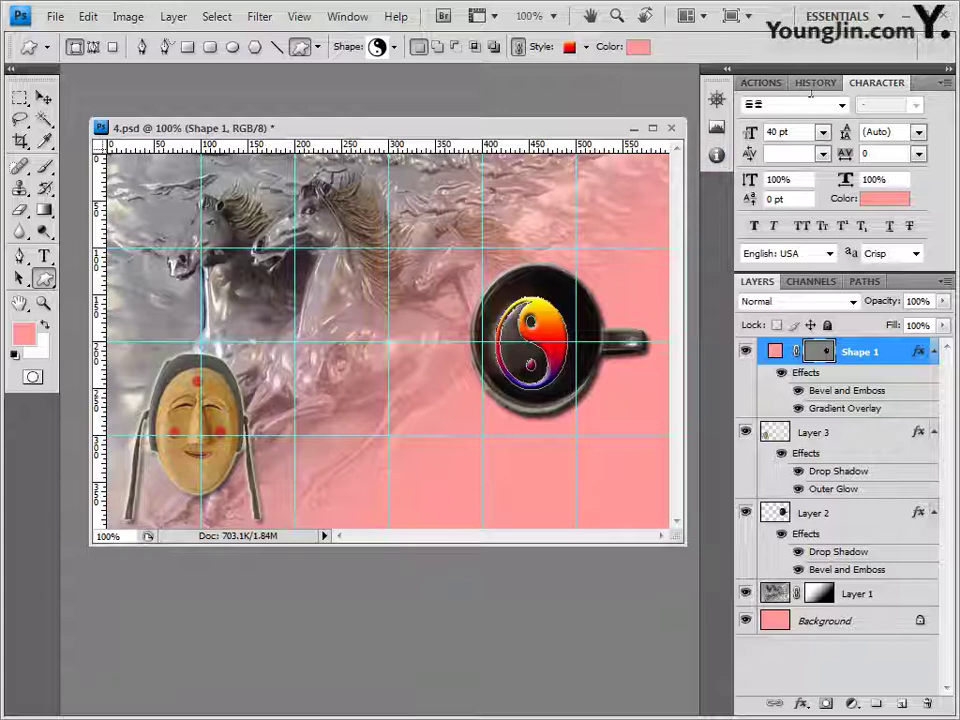
Replace the custom shape set with the Banners and Awards shapes and choose the Banner 3 shape.
click(394, 47)
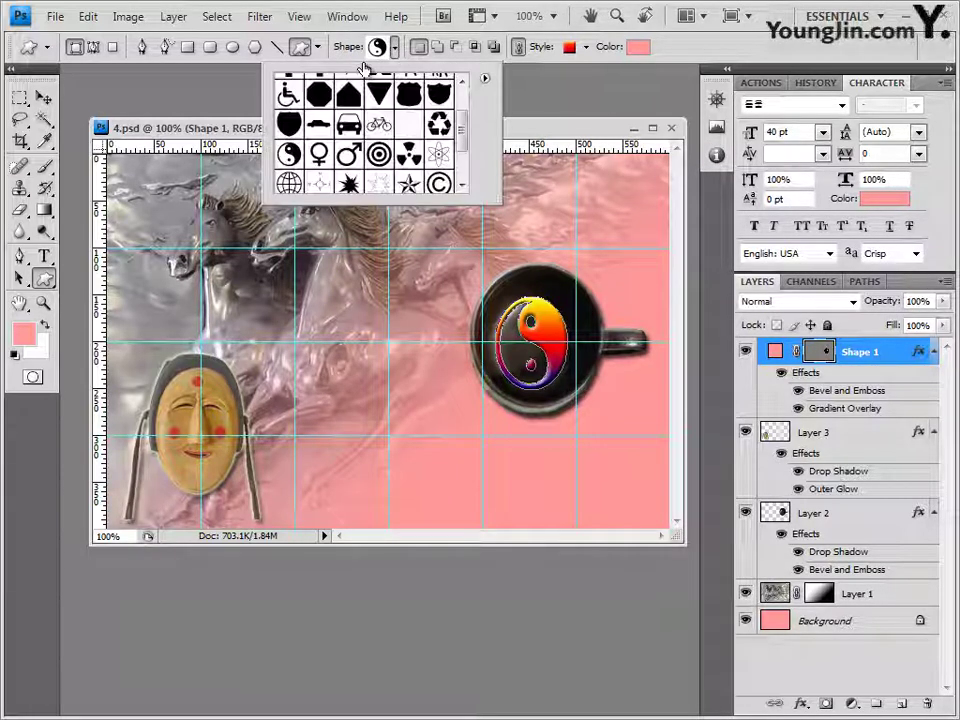
click(485, 79)
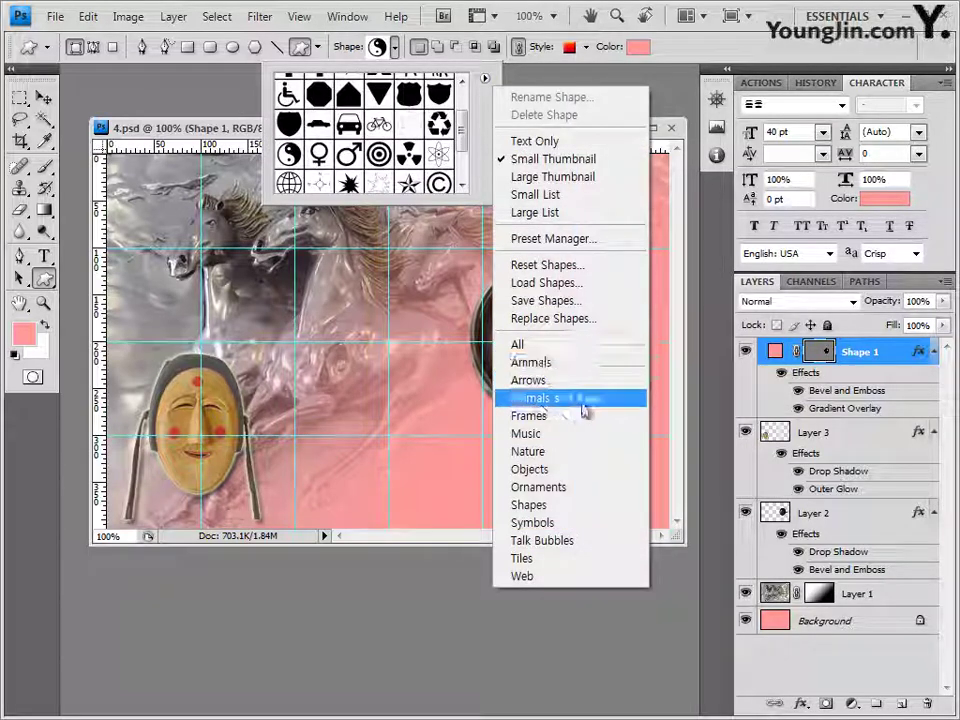
click(592, 408)
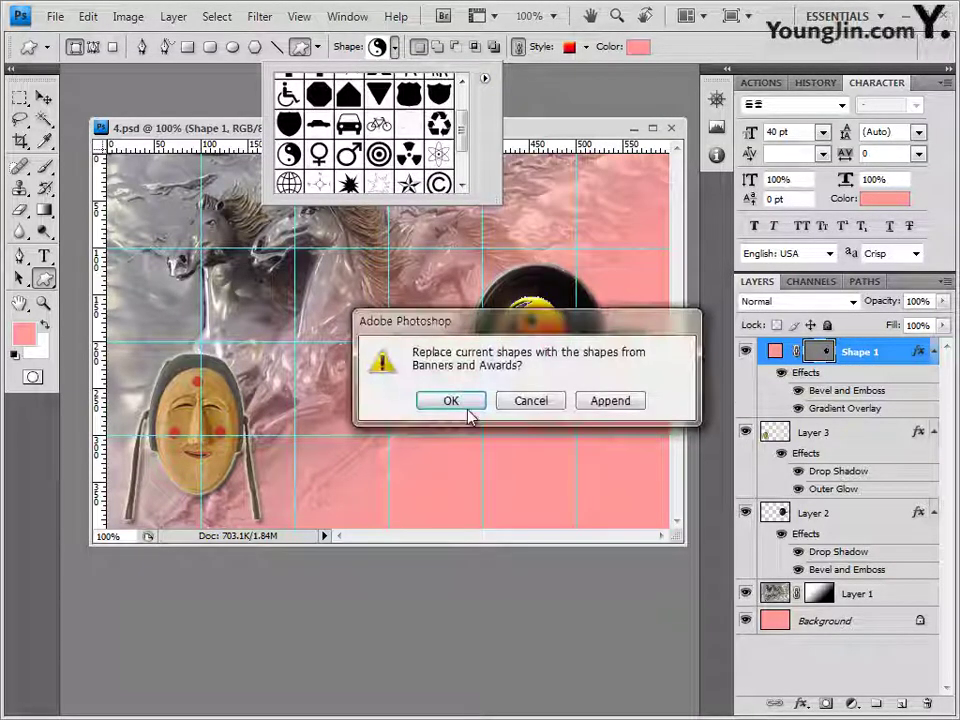
click(455, 400)
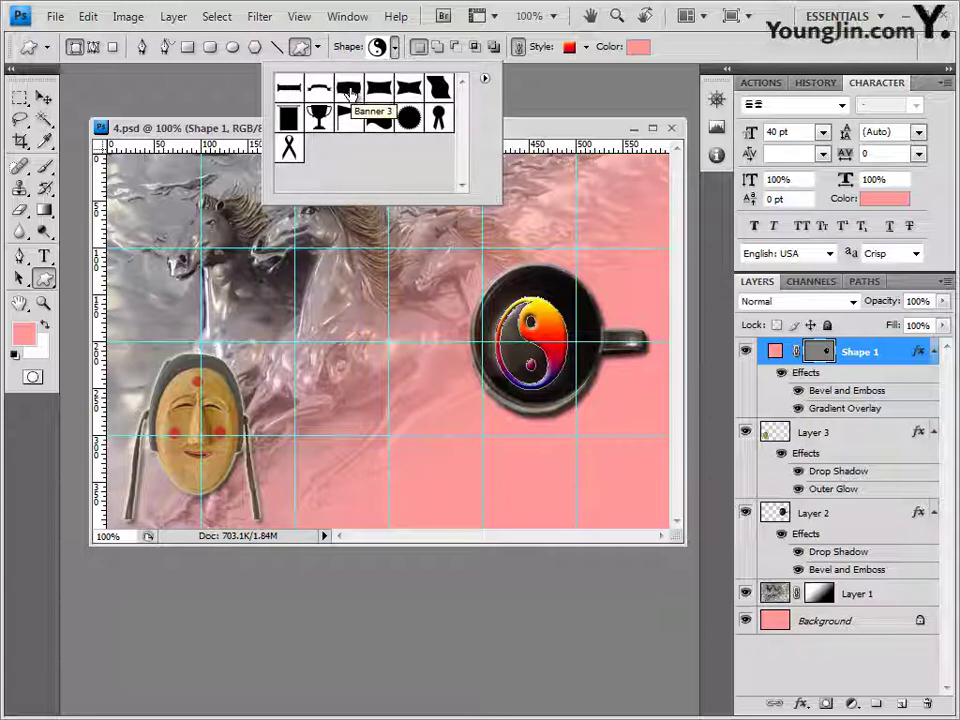
click(349, 94)
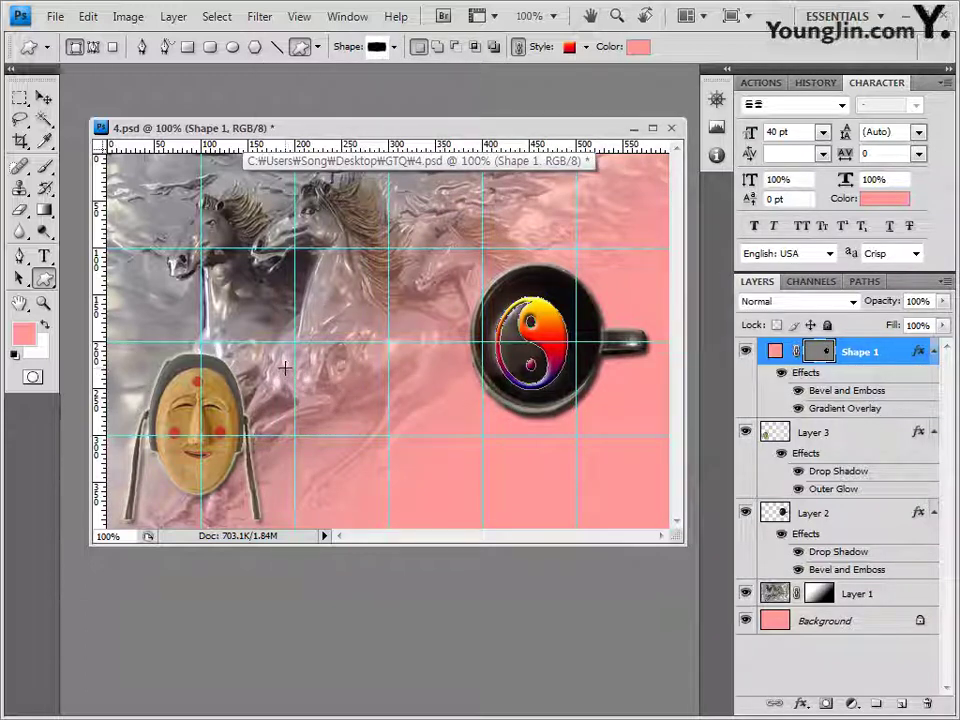
Draw the Banner 3 shape about 105 × 70 px between the mask and the cup and remove its inherited layer style.
drag(294, 380, 386, 435)
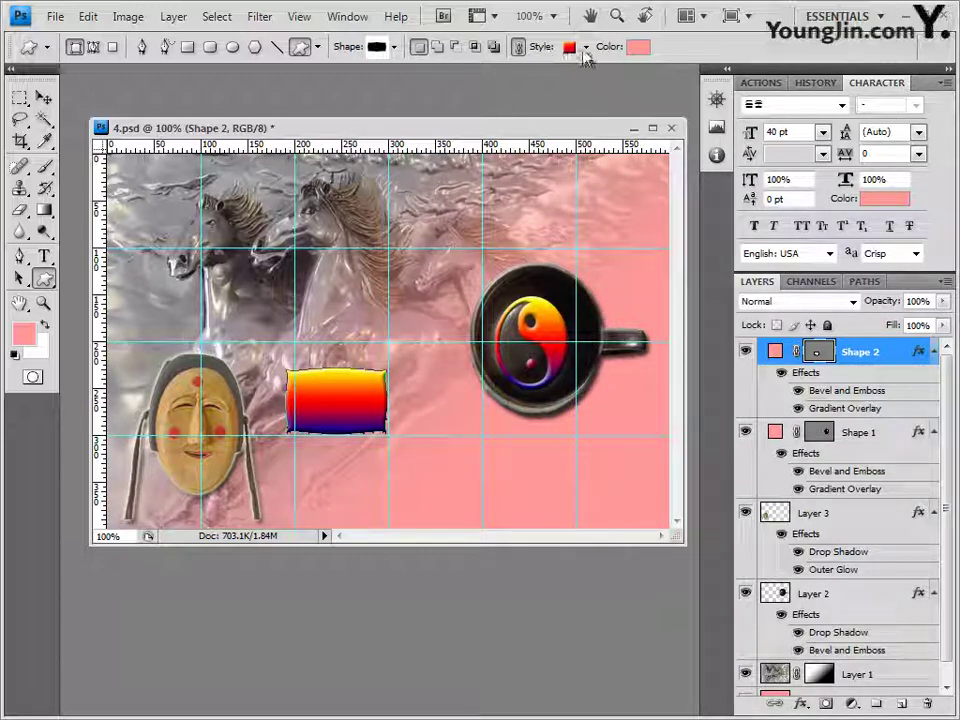
click(569, 47)
click(481, 88)
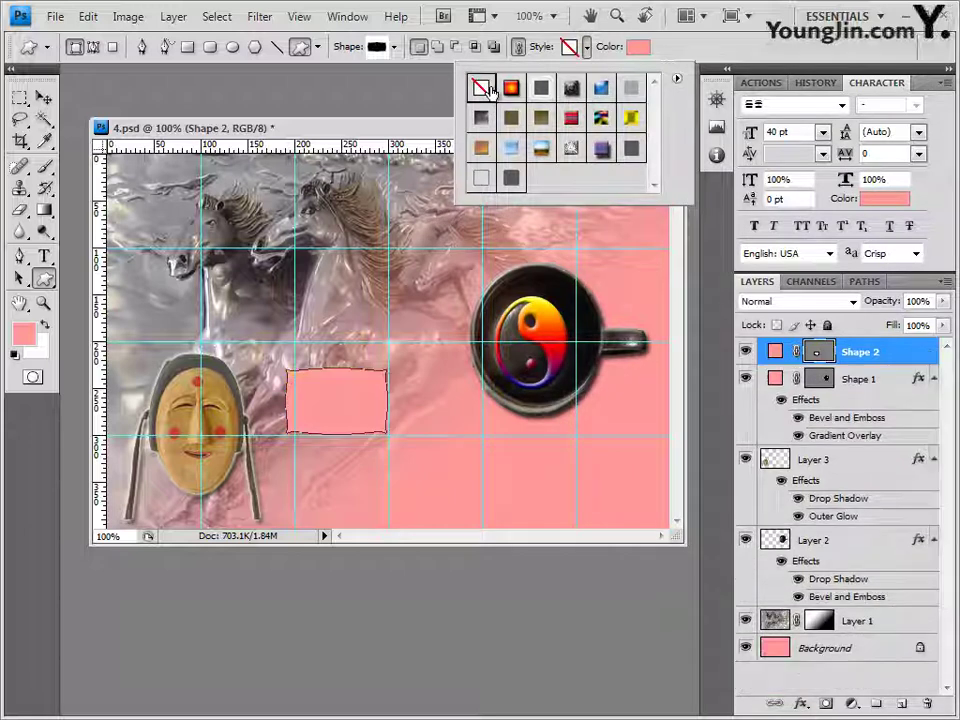
Set the banner shape's fill color to #ffffff.
click(638, 50)
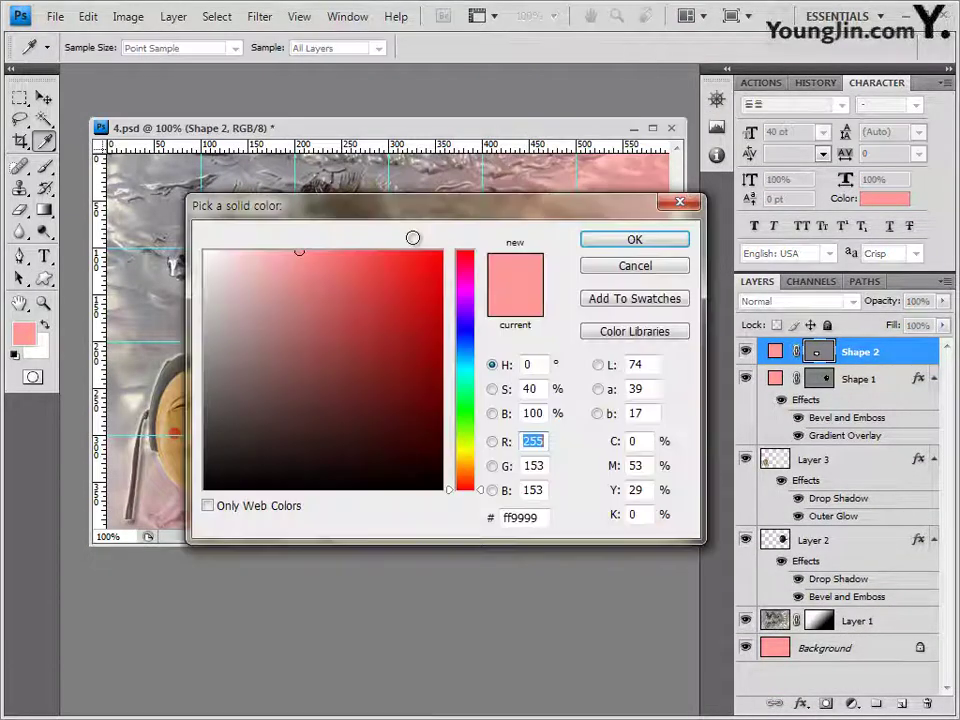
click(543, 517)
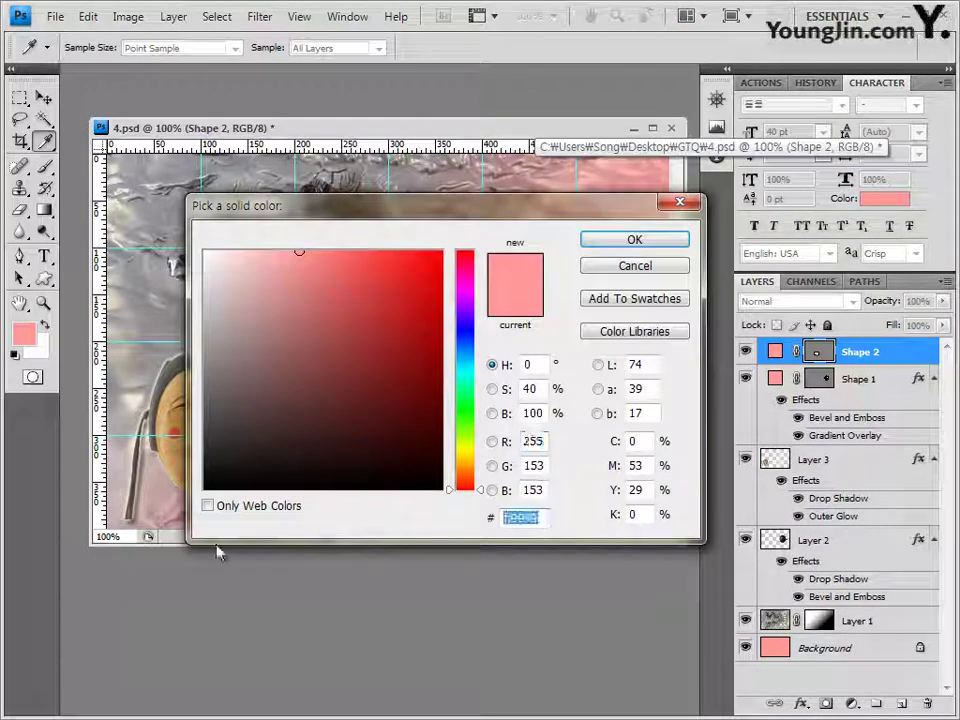
text(ffffff)
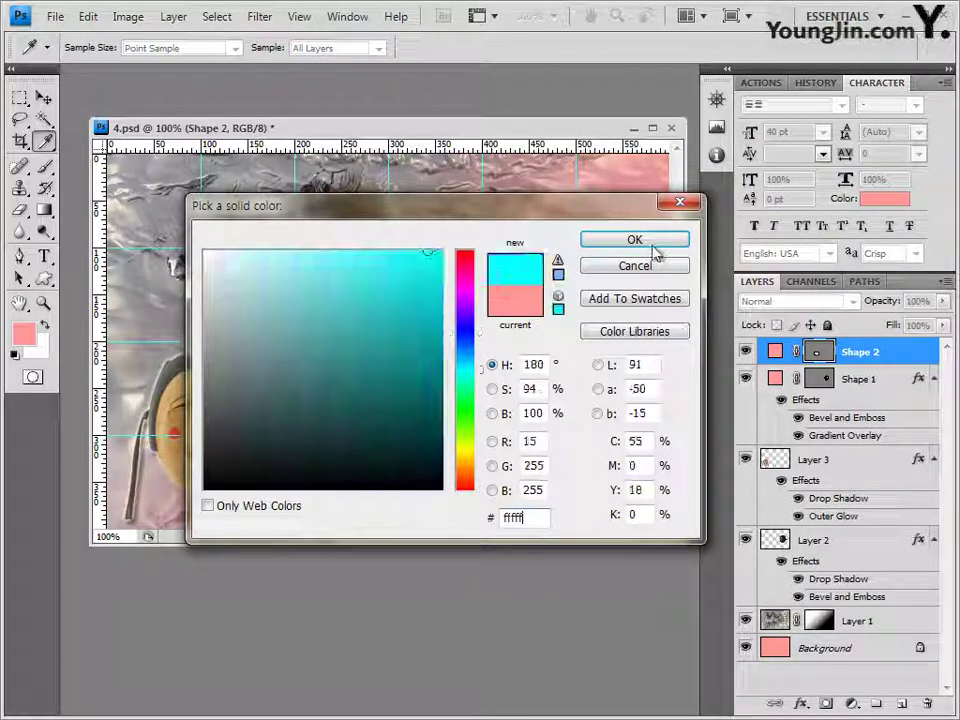
click(645, 243)
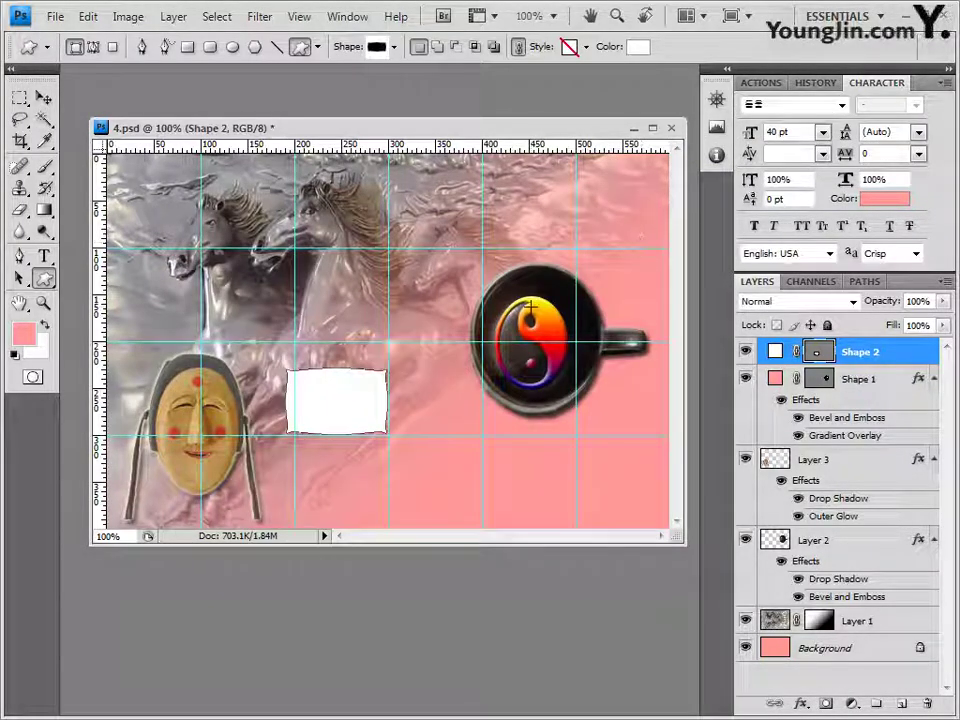
Add a #ffffff Stroke and a Drop Shadow effect to the banner shape layer.
click(801, 703)
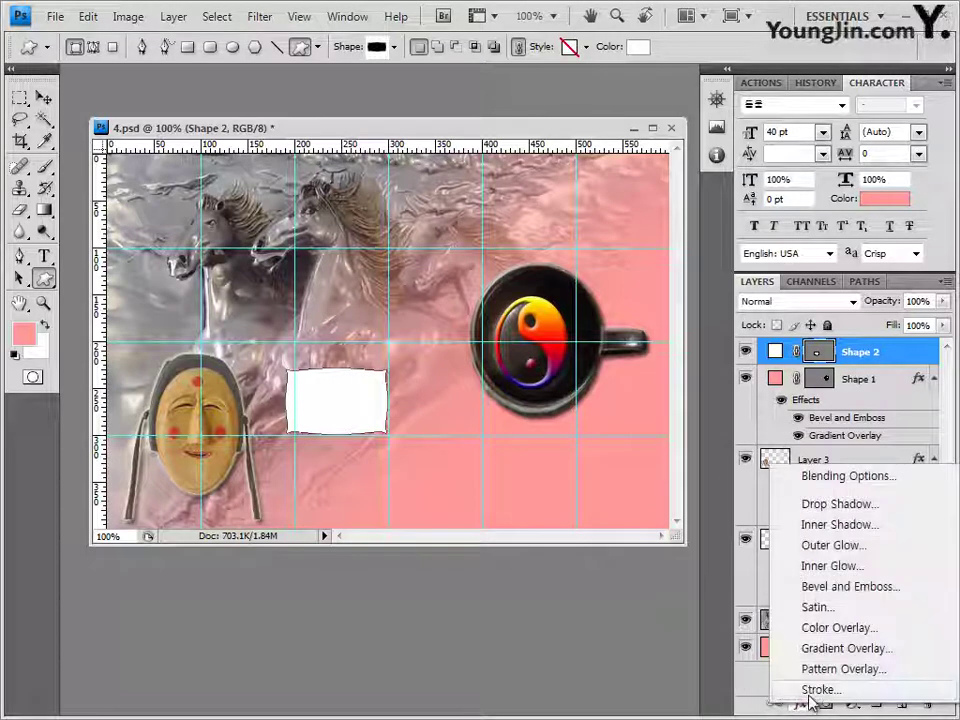
click(805, 688)
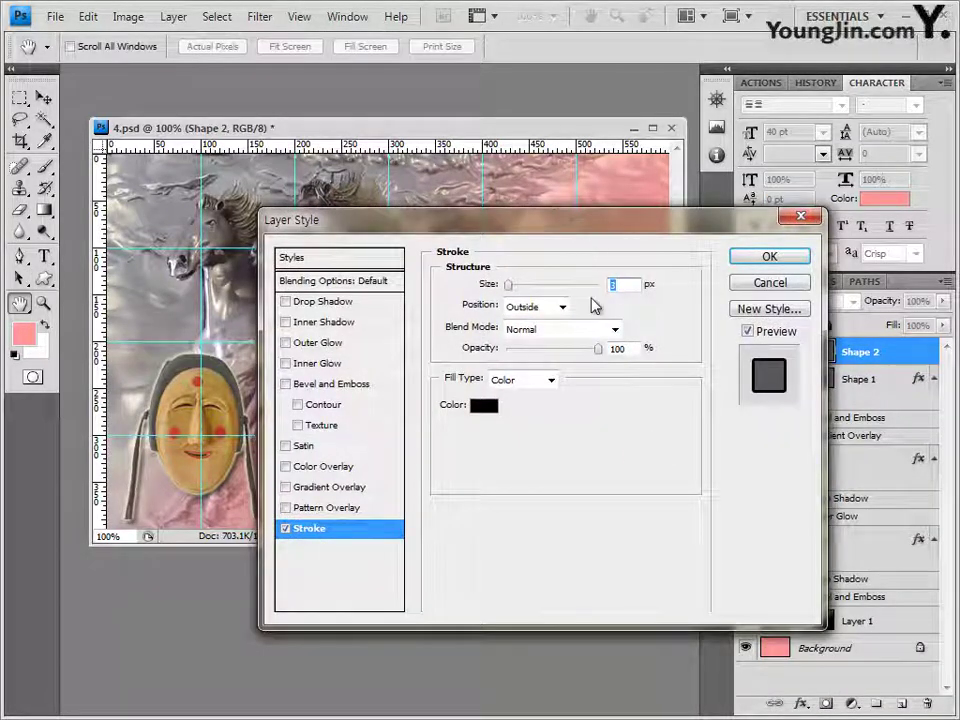
click(484, 406)
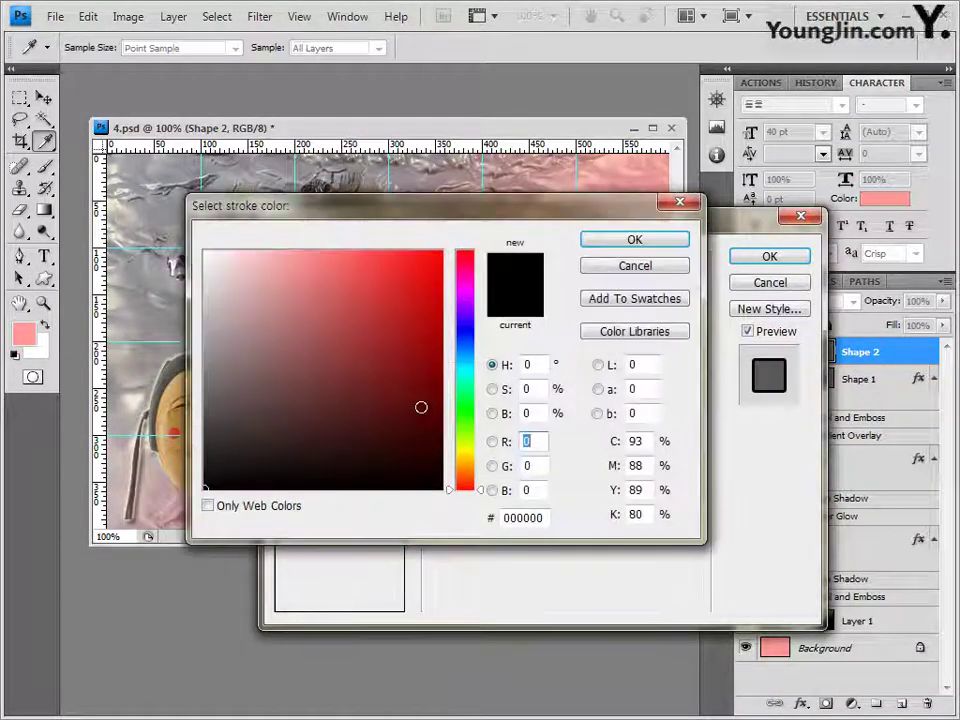
click(523, 517)
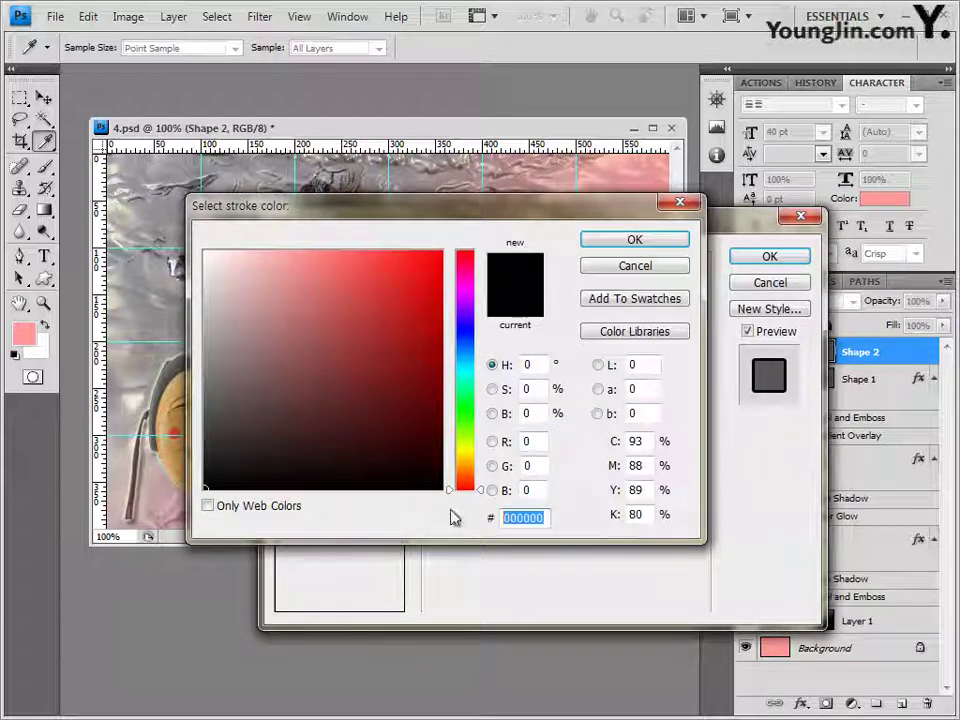
text(ffffff)
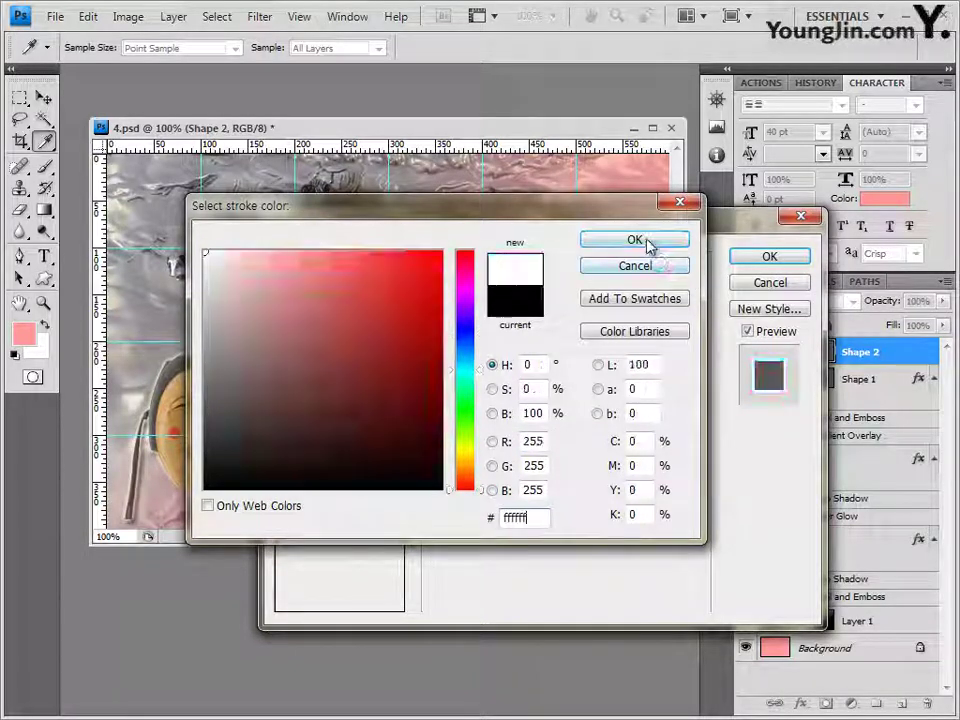
click(645, 242)
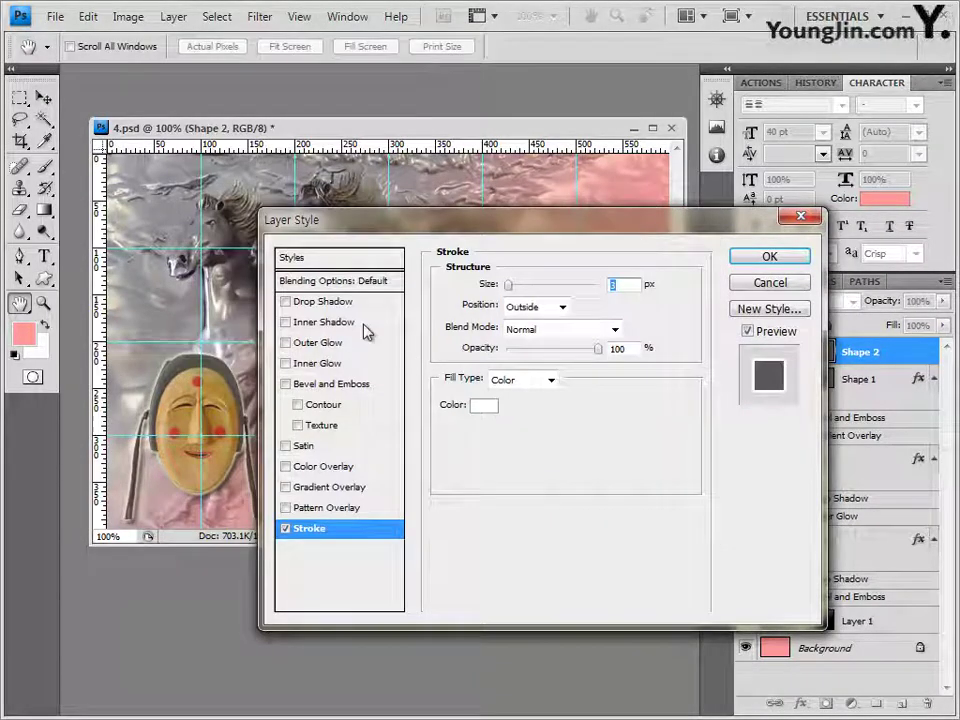
click(322, 301)
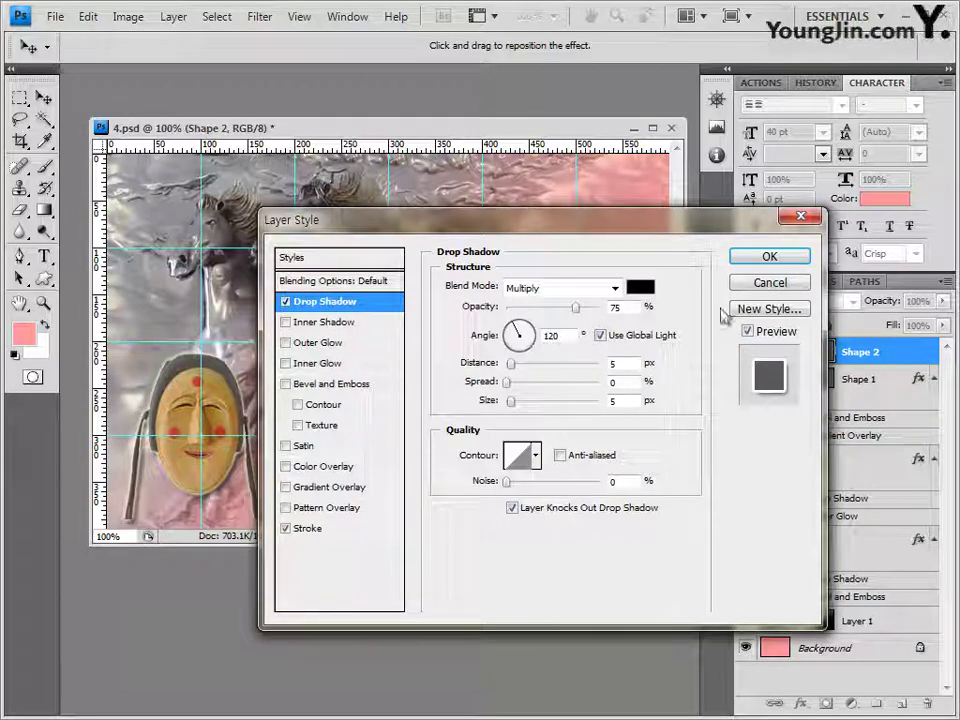
click(766, 259)
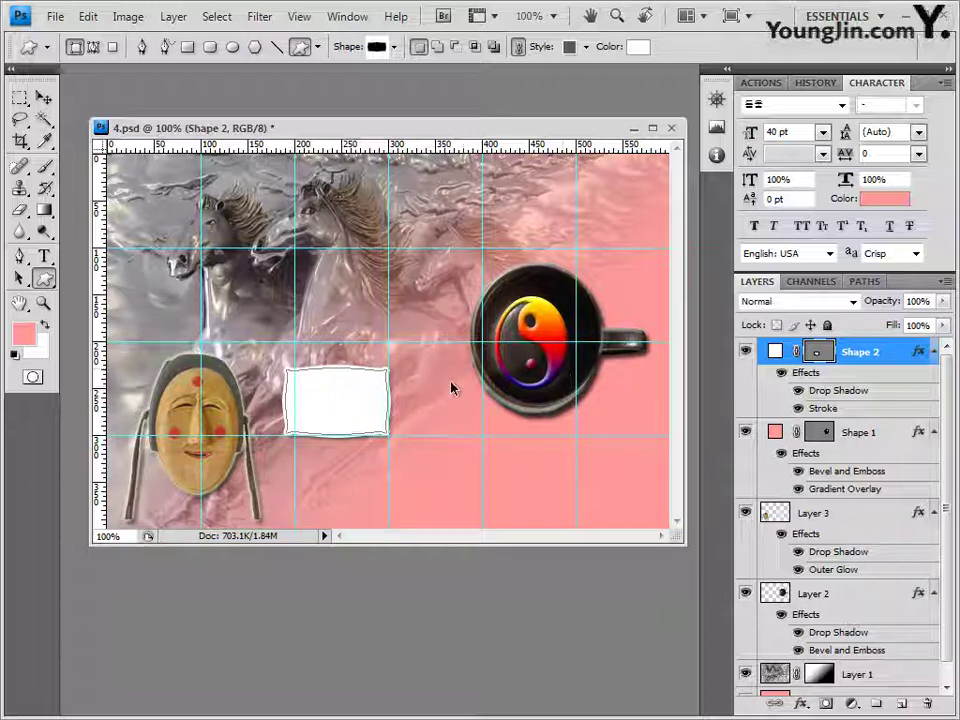
Place a duplicate of the banner to its lower right, rotated about 9.5°, and stack the original banner layer above it.
key(ctrl+j)
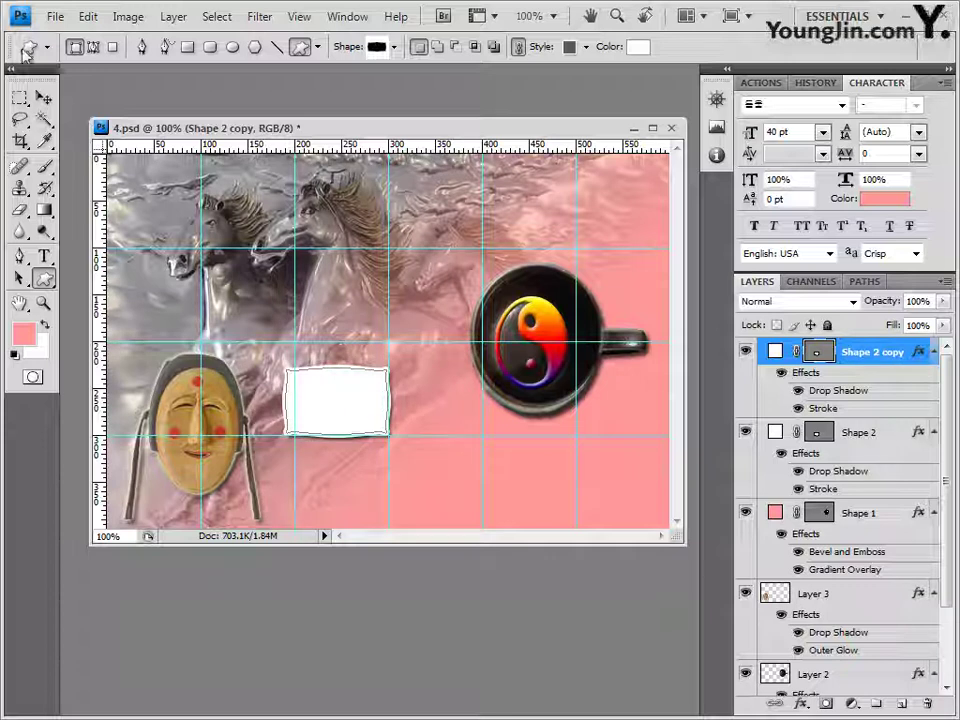
click(43, 97)
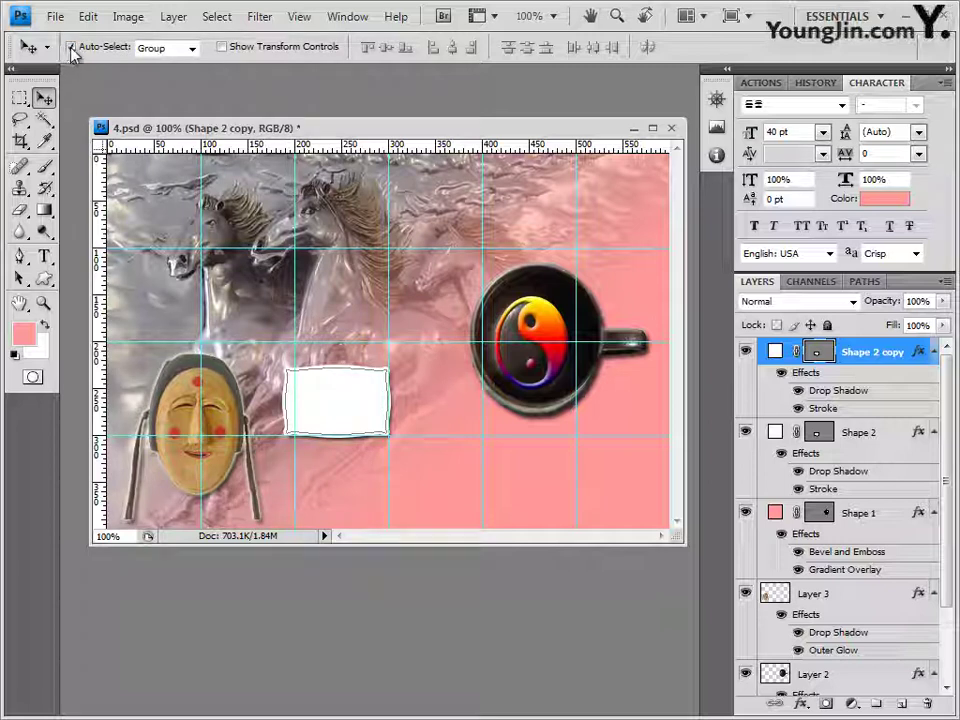
drag(356, 418, 499, 429)
key(ctrl+t)
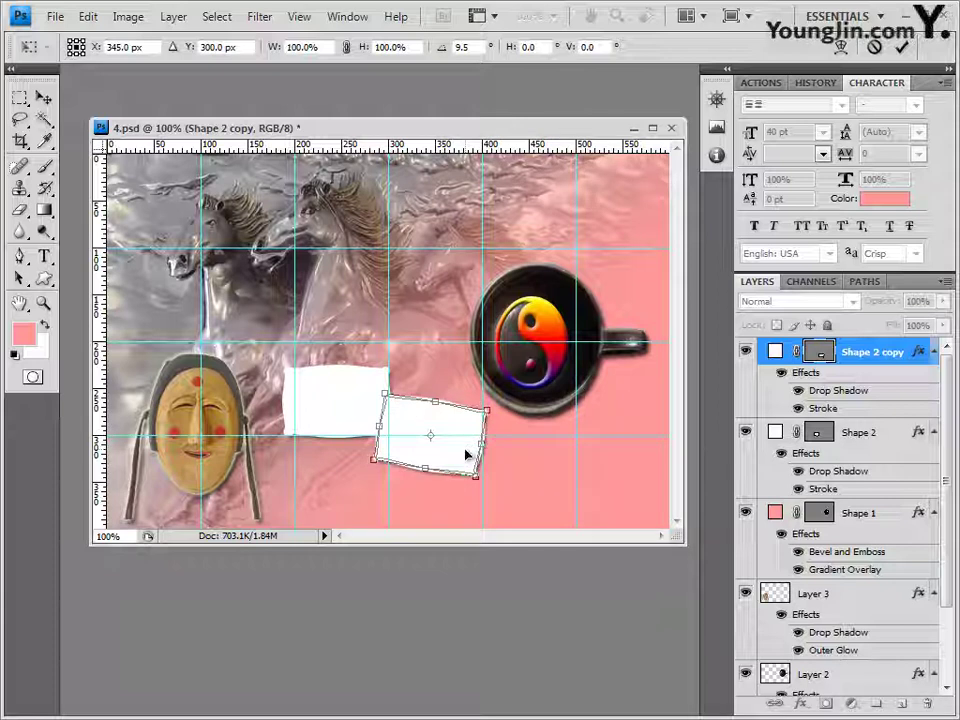
key(Return)
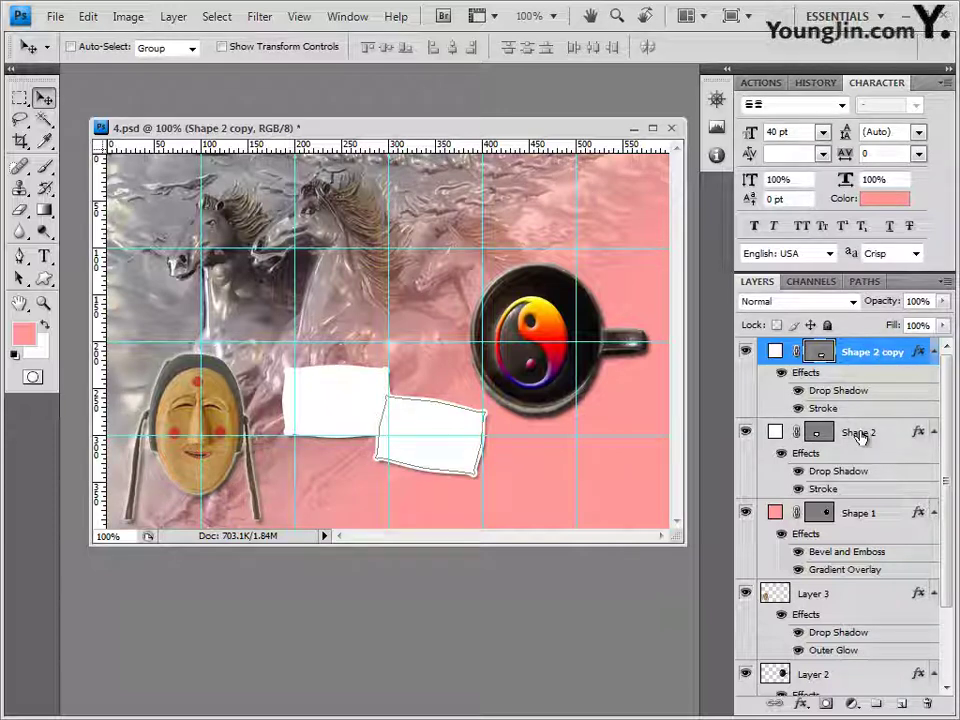
drag(860, 435, 853, 350)
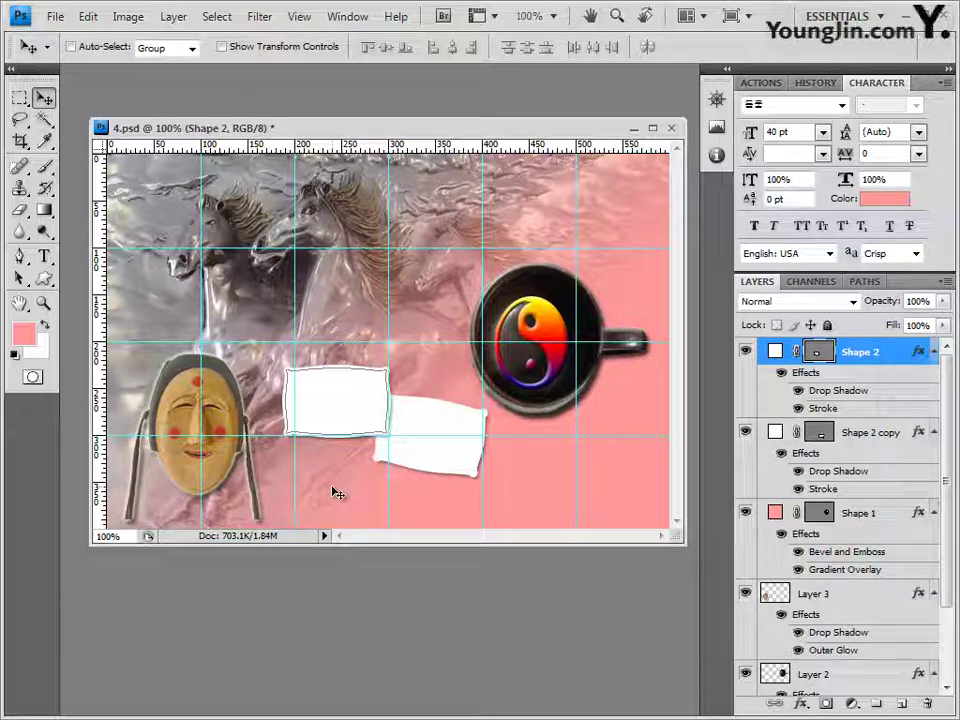
Open 2급-12.jpg from the 기출문제07 folder, paste the whole image into 4.psd and clip it to the original banner shape.
key(alt+Tab)
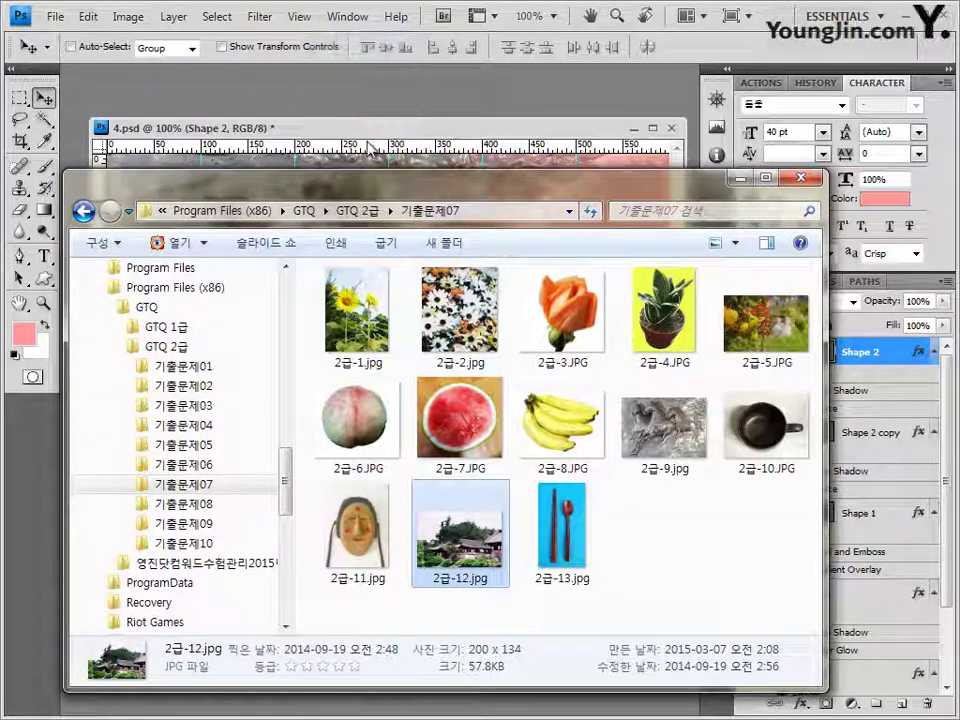
key(Return)
drag(120, 66, 263, 365)
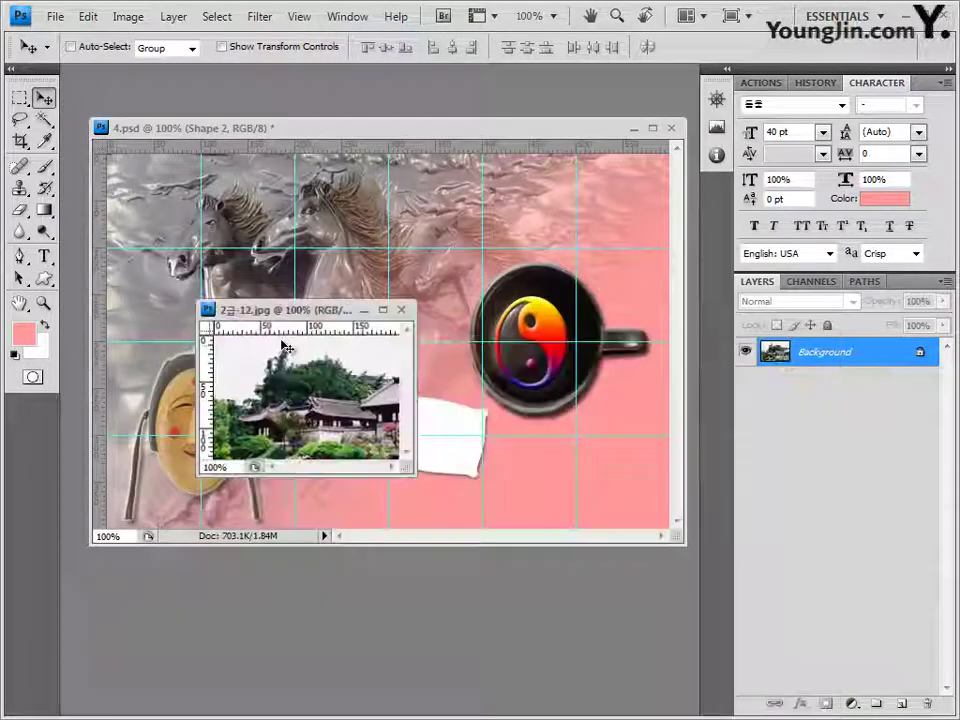
key(ctrl+a)
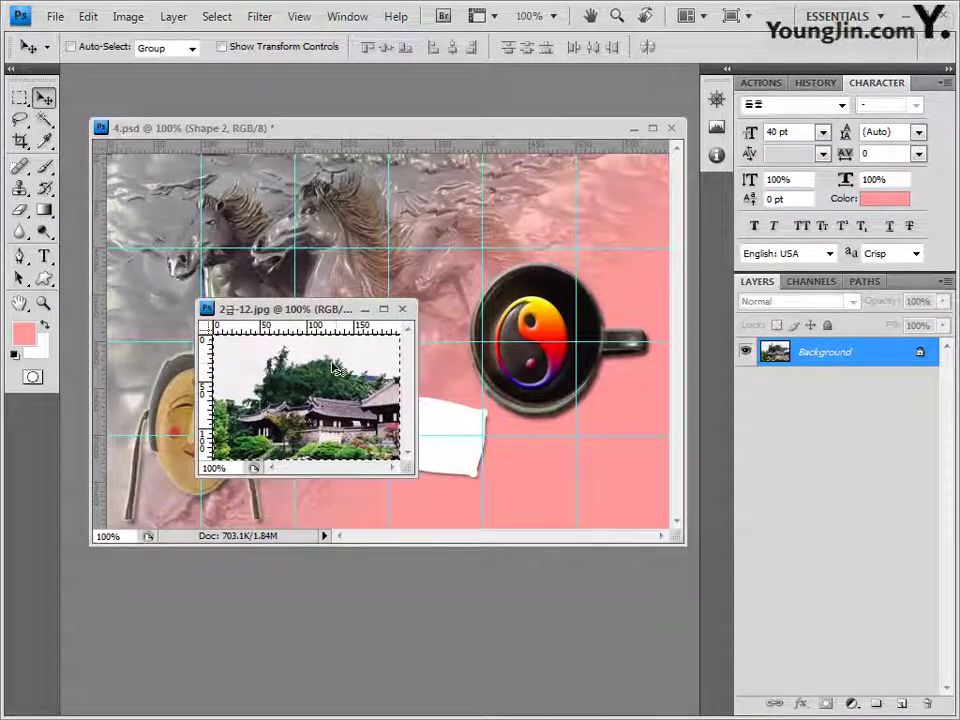
click(402, 309)
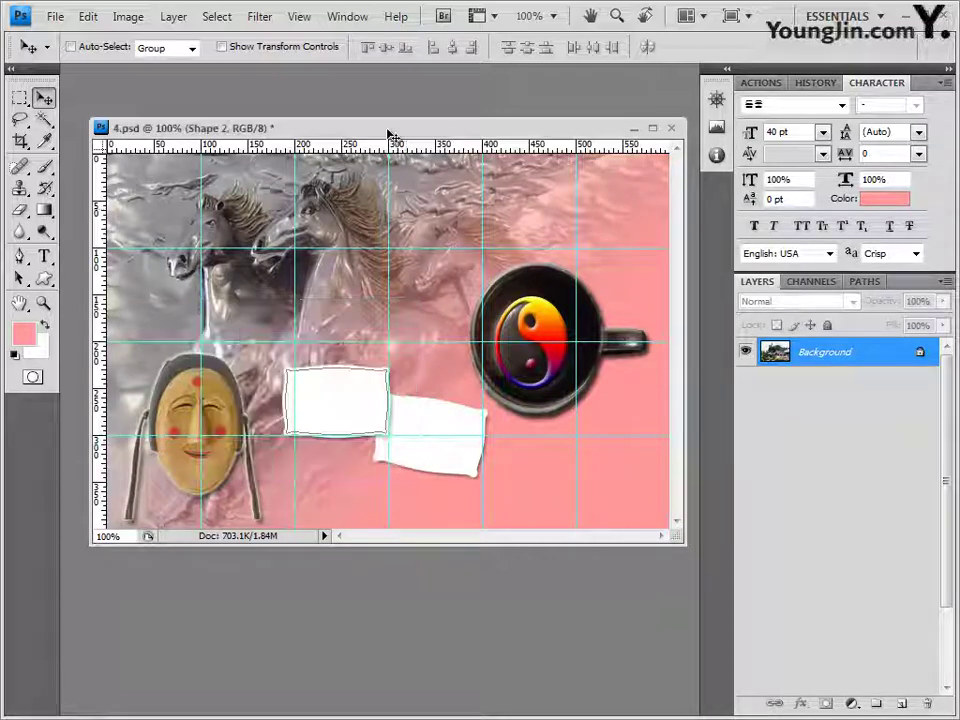
key(ctrl+v)
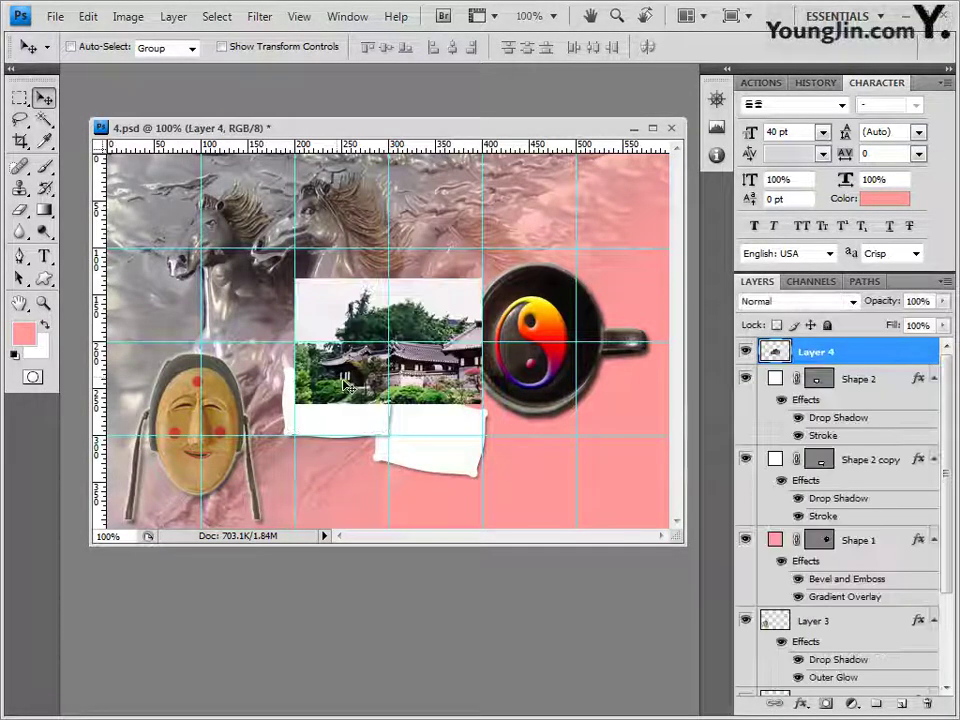
drag(397, 411, 376, 445)
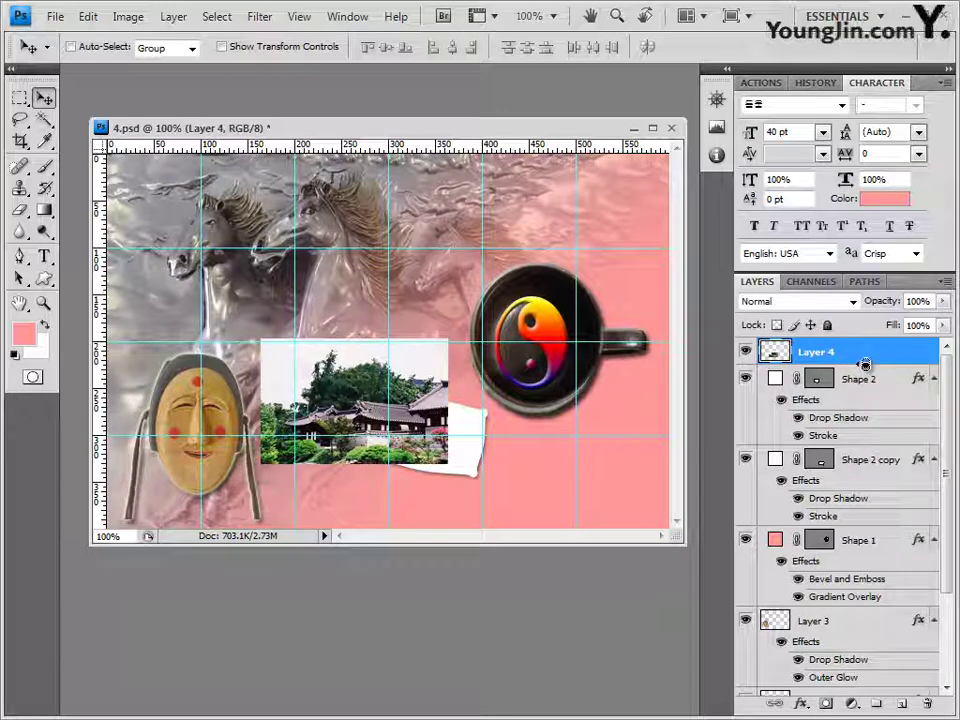
alt+click(865, 364)
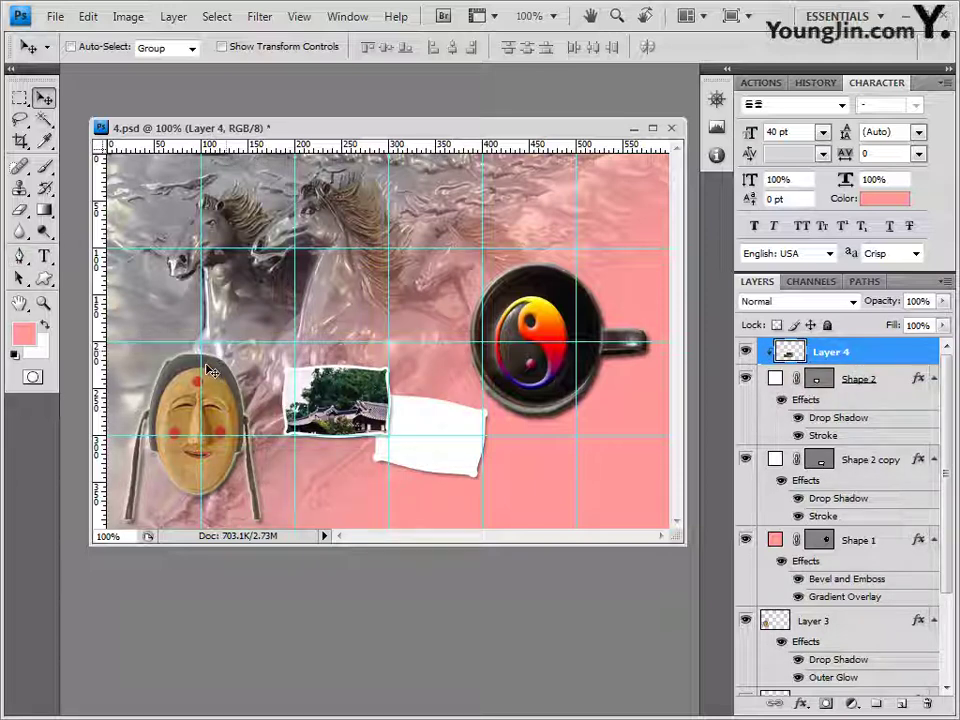
Shrink the clipped house photo to fit the banner, scaling it to 68.5% × 82.8% and again proportionally to 88.5%.
key(ctrl+t)
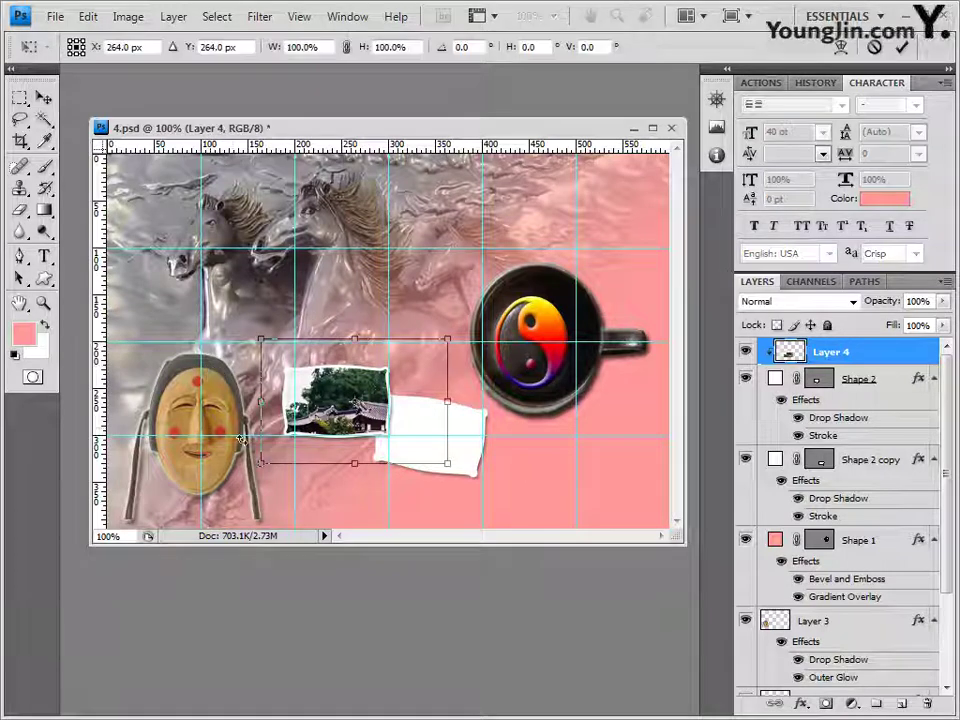
drag(447, 461, 398, 446)
mouse_move(259, 341)
mouse_down()
mouse_move(279, 346)
mouse_move(270, 343)
mouse_up()
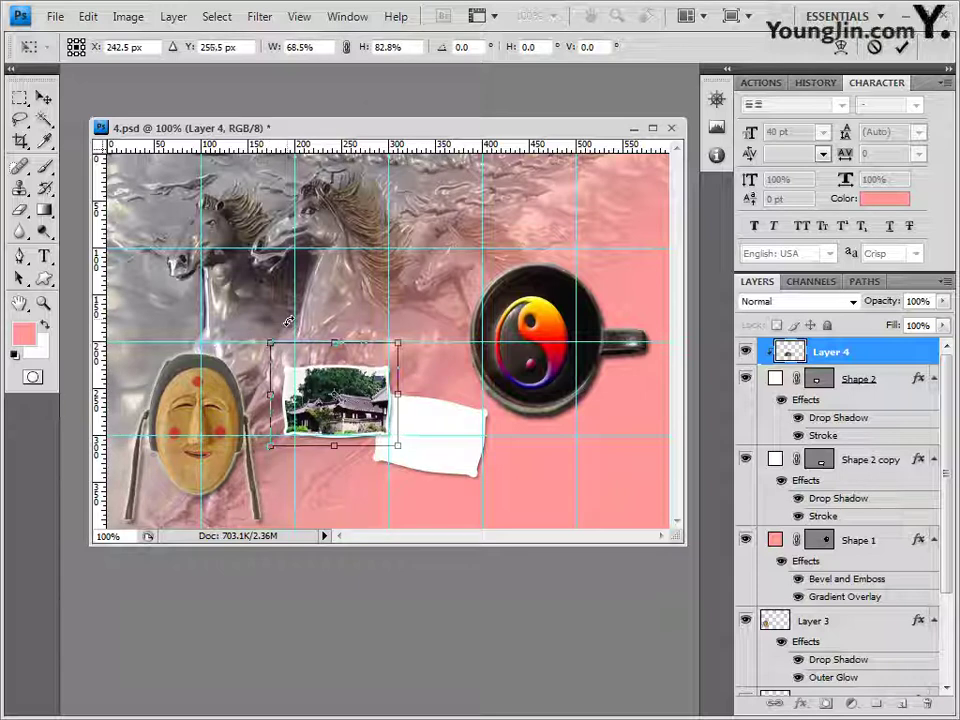
key(Return)
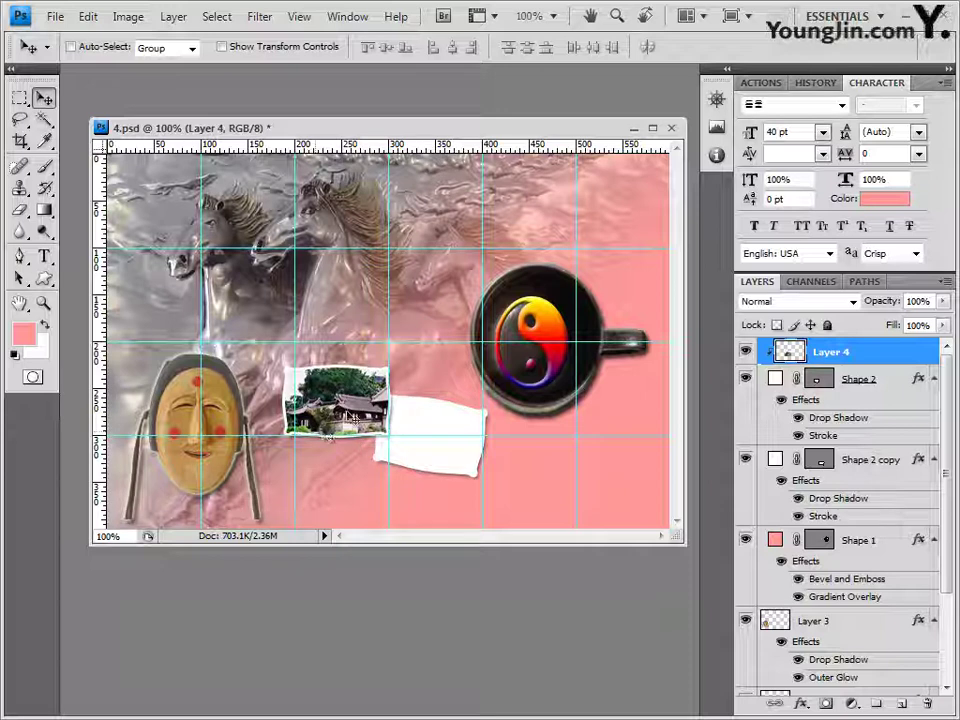
key(ctrl+t)
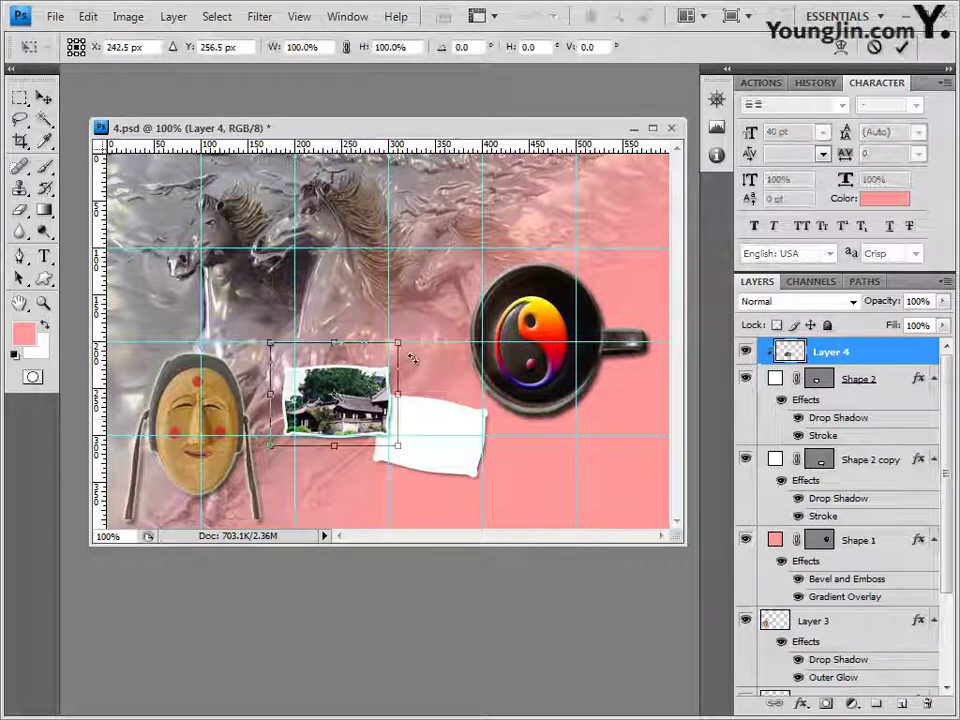
drag(398, 343, 381, 368)
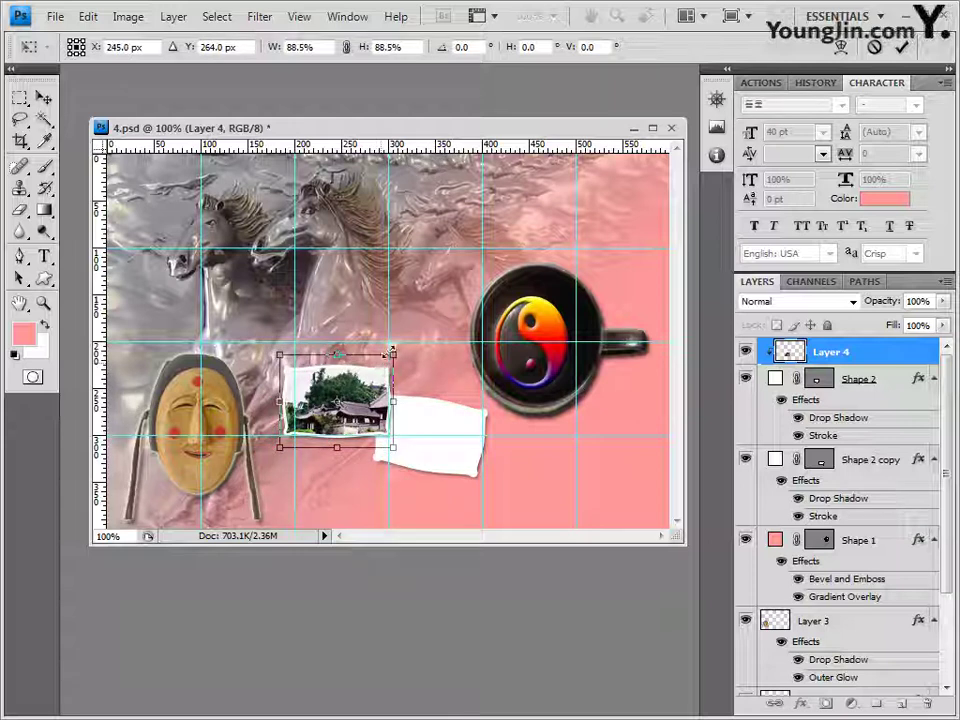
key(Return)
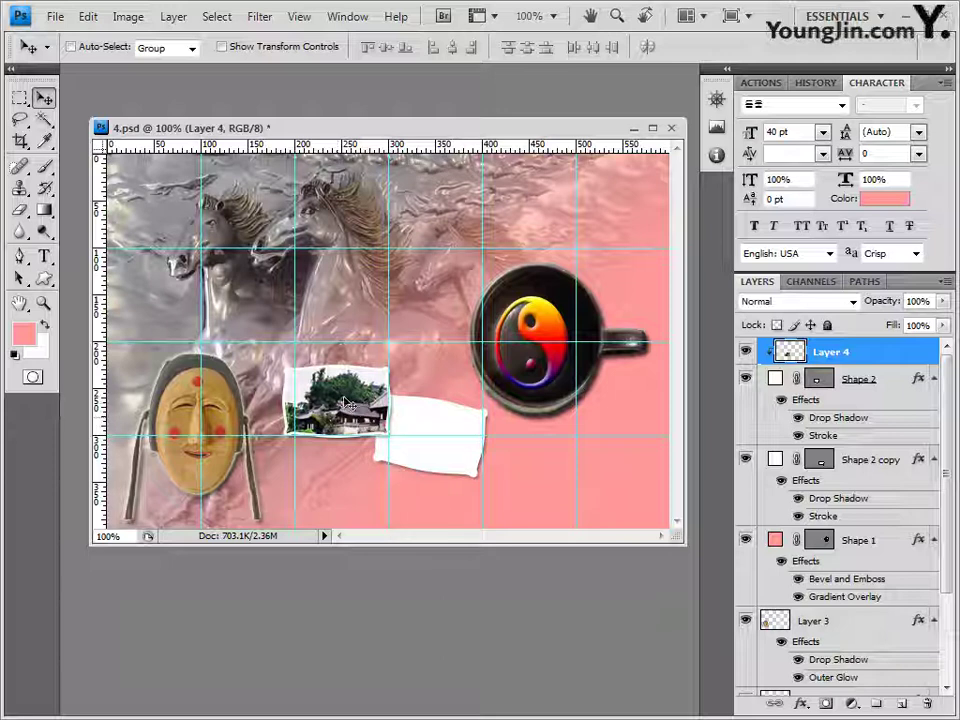
Apply an Add Noise filter to the clipped house photo with an amount of 15% and Uniform distribution.
click(275, 25)
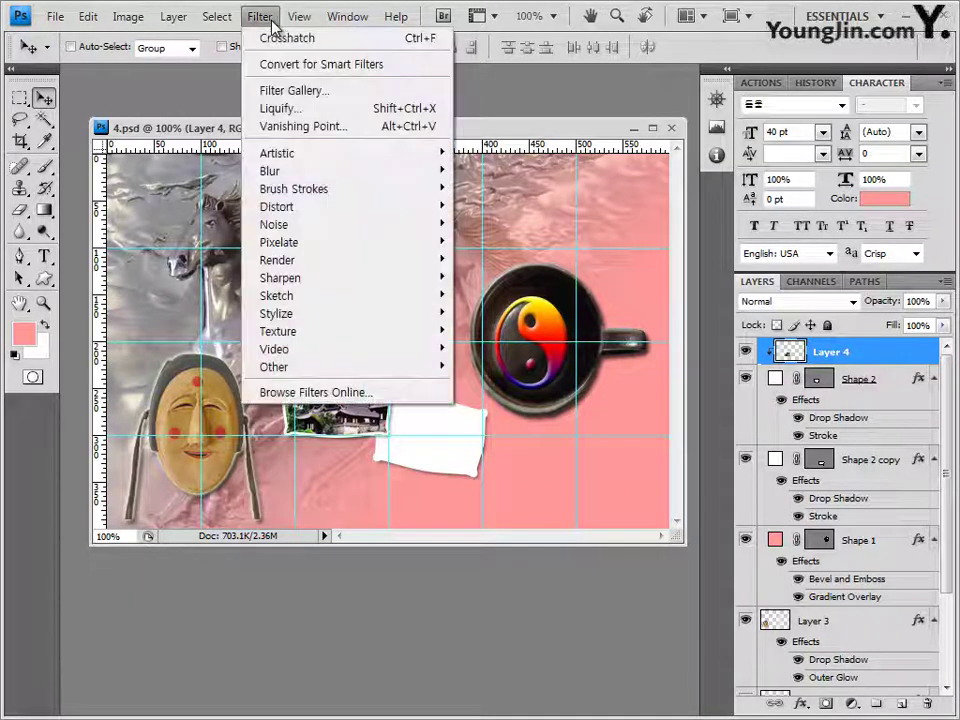
mouse_move(285, 223)
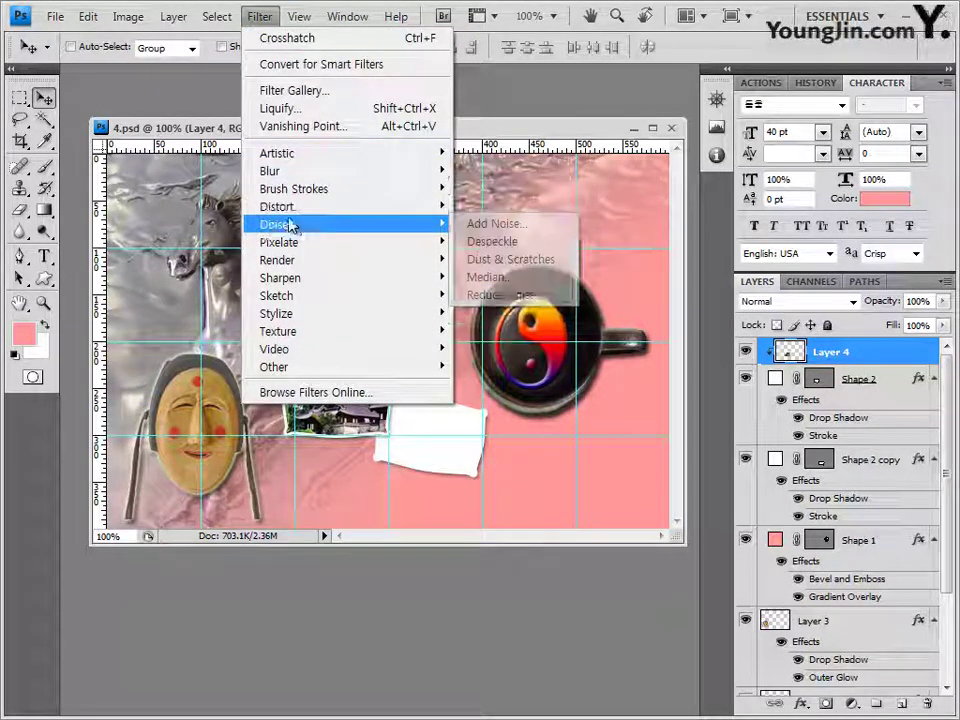
click(474, 226)
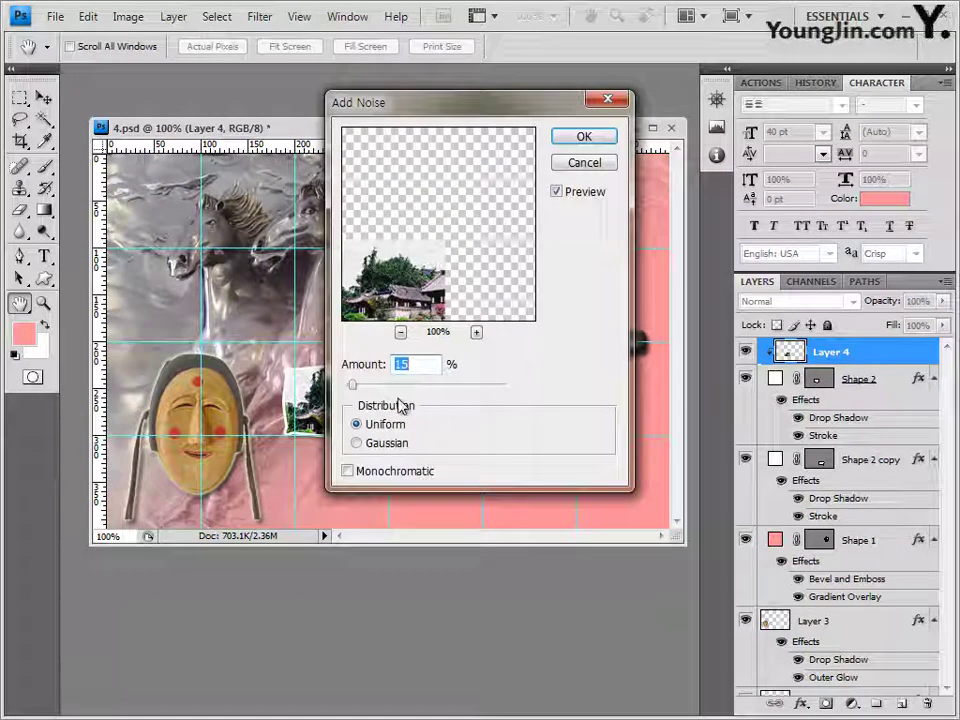
drag(500, 104, 601, 132)
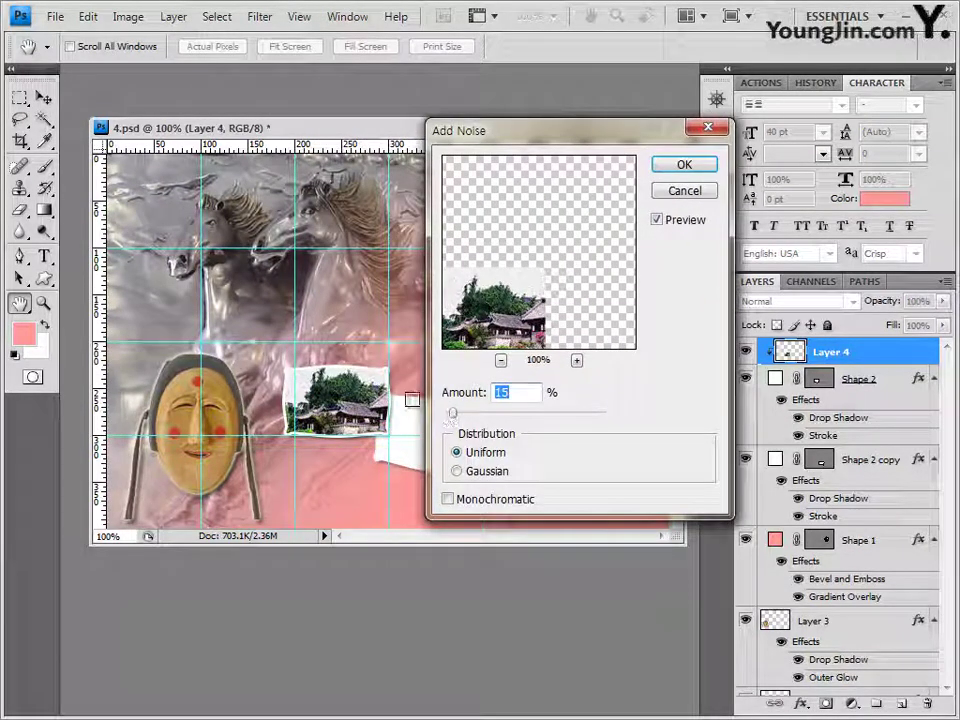
click(697, 168)
key(v)
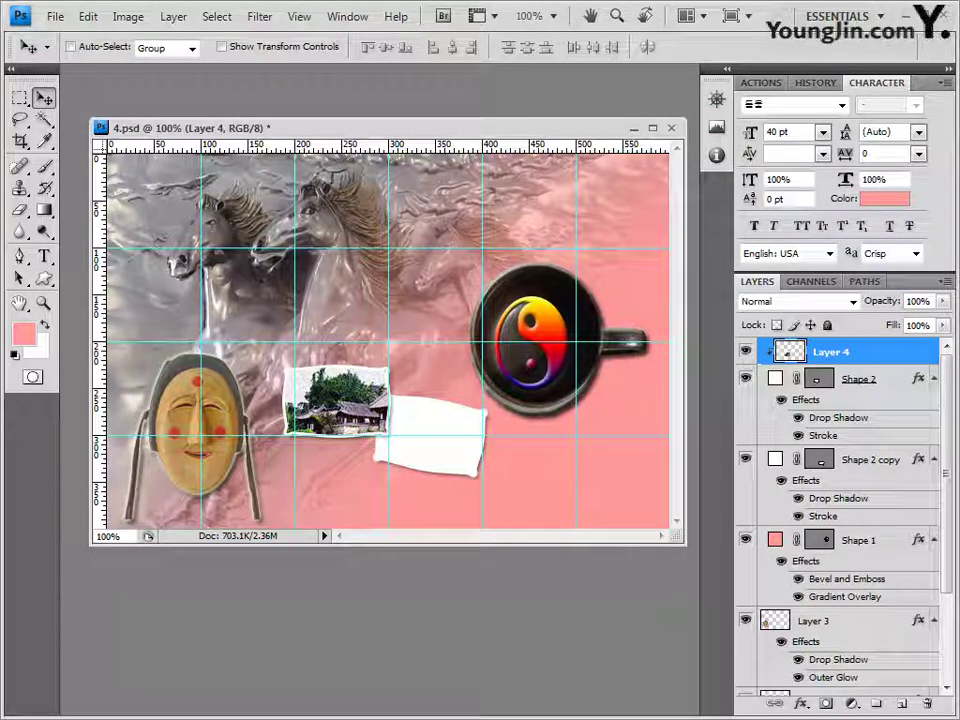
Open 2급-13.jpg and select the chopsticks and spoon by magic-wanding the blue background at tolerance 100 and inverting the selection.
key(alt+Tab)
drag(560, 535, 360, 103)
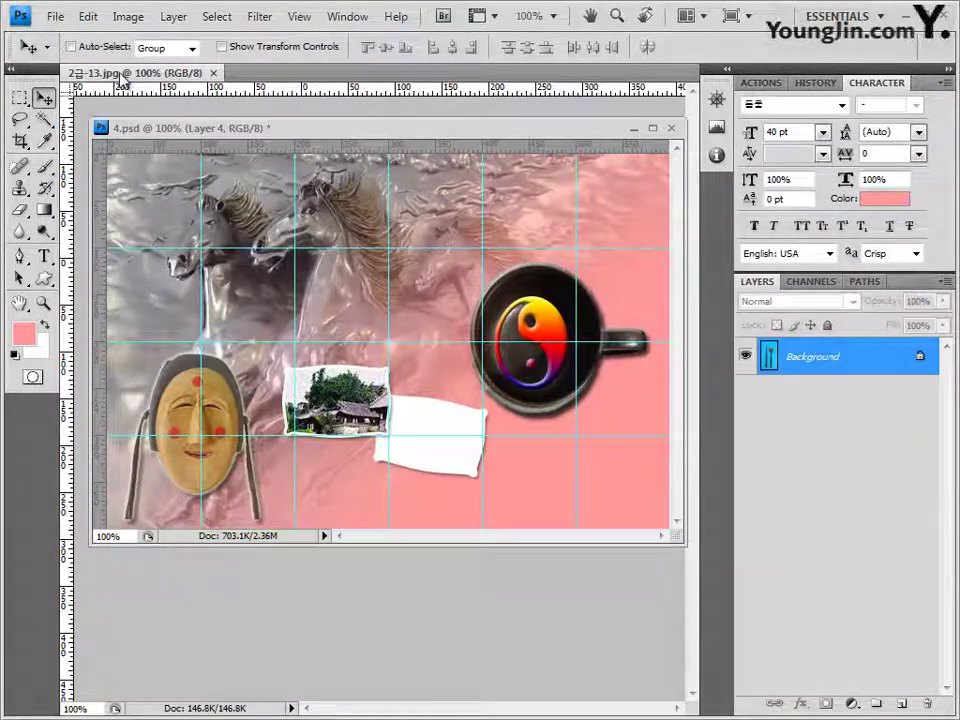
drag(124, 73, 261, 182)
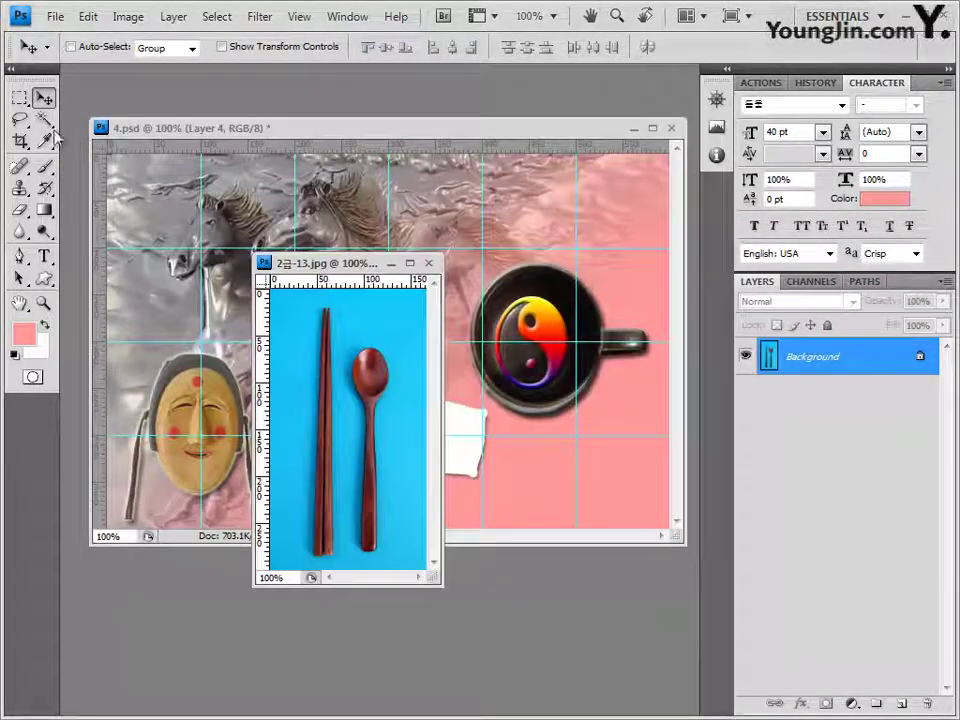
mouse_move(44, 119)
mouse_down()
mouse_move(168, 126)
mouse_move(176, 139)
mouse_move(165, 135)
mouse_up()
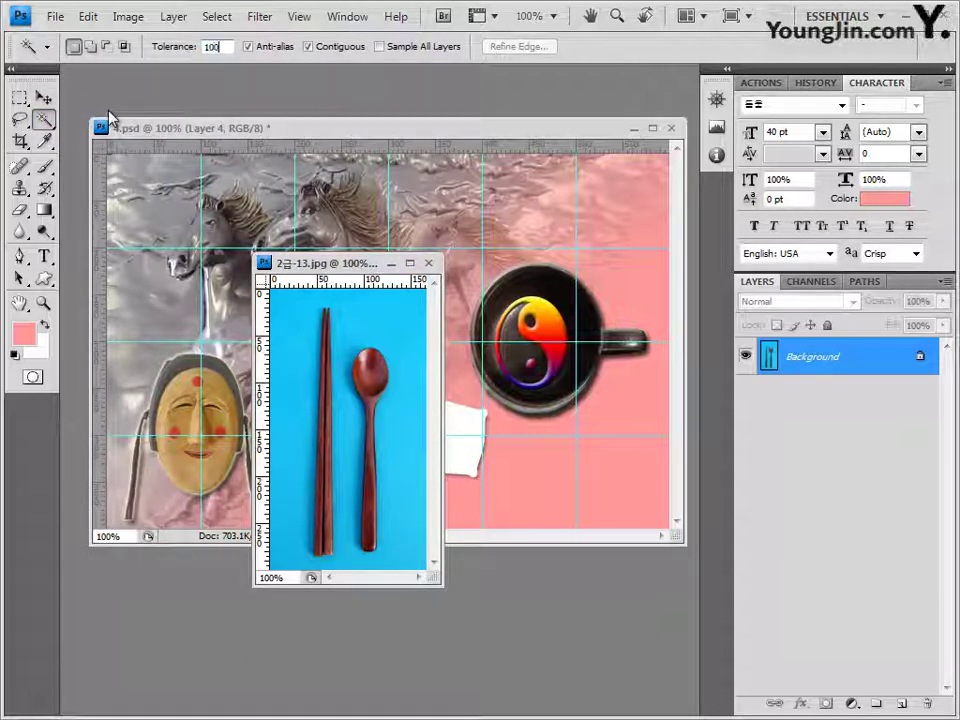
click(287, 314)
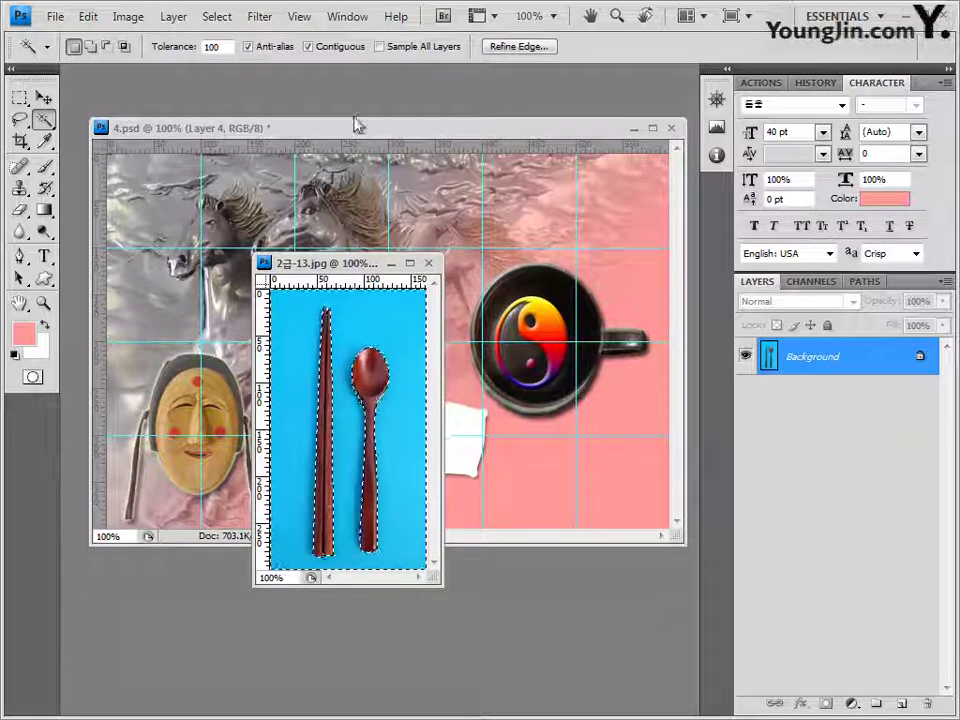
click(216, 17)
click(245, 106)
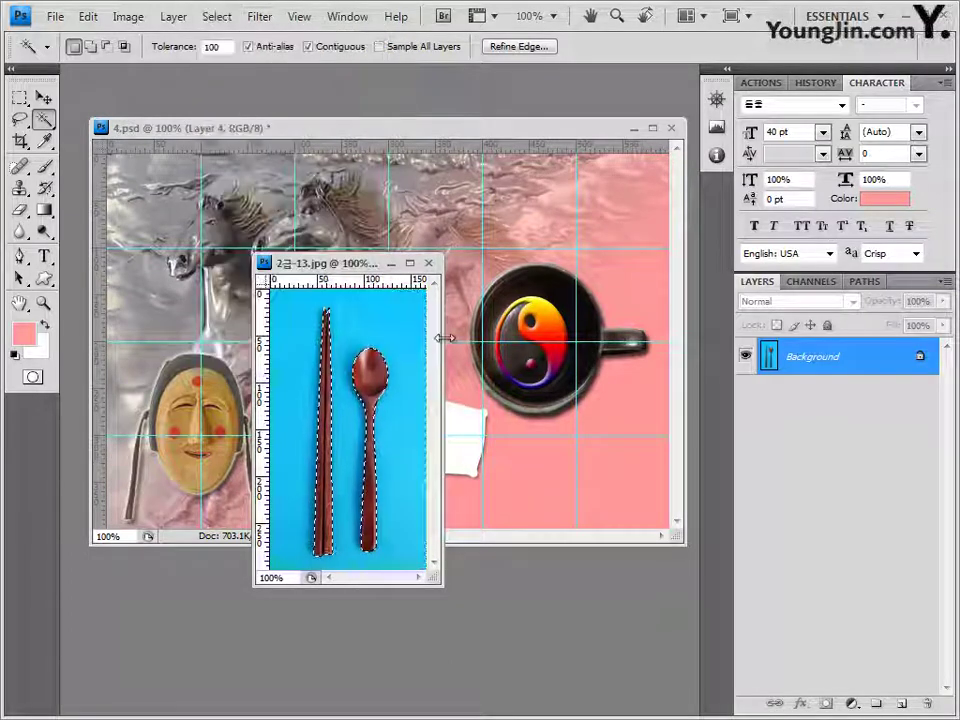
Copy the selected chopsticks and spoon into 4.psd as a new layer and close 2급-13.jpg.
click(428, 264)
click(428, 264)
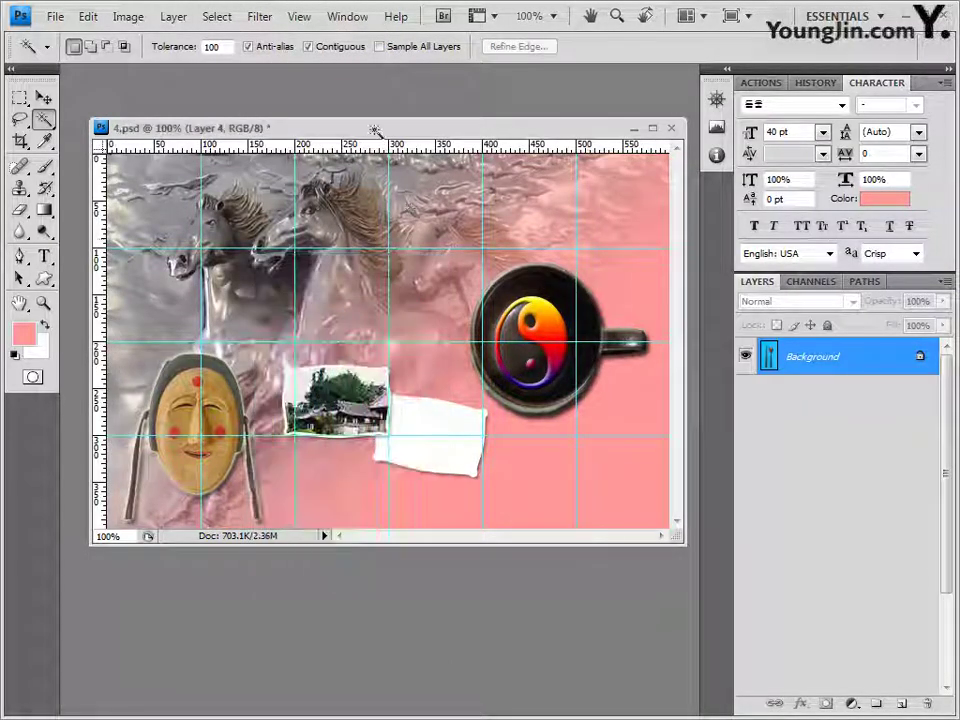
key(ctrl+v)
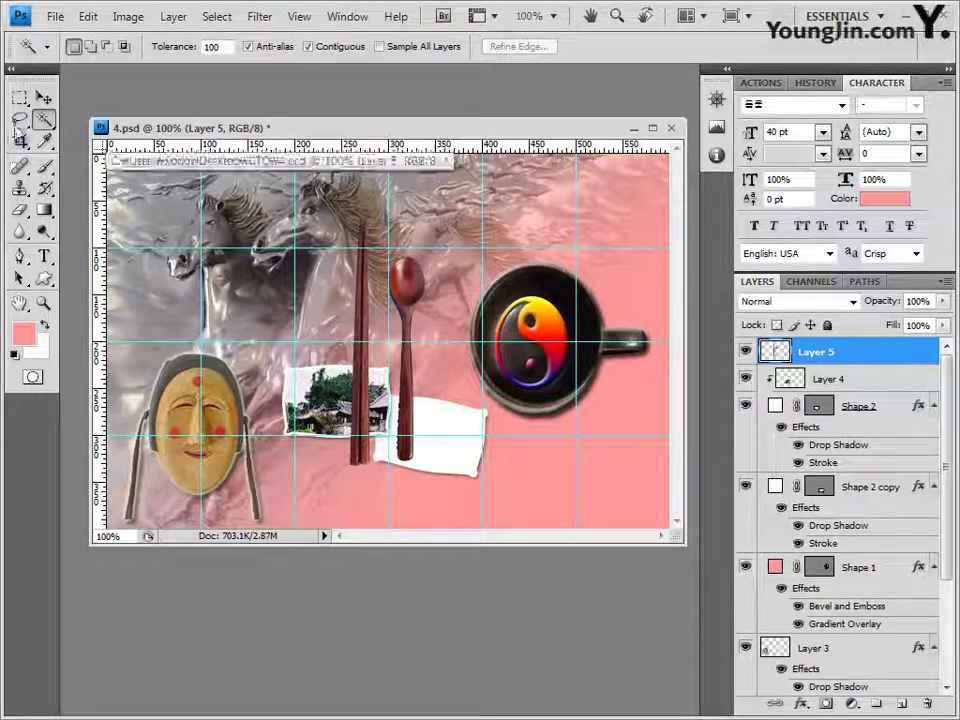
Scale the chopsticks and spoon proportionally to about 37%, rotate them about −46.4° and place them on the lower-right banner.
click(43, 98)
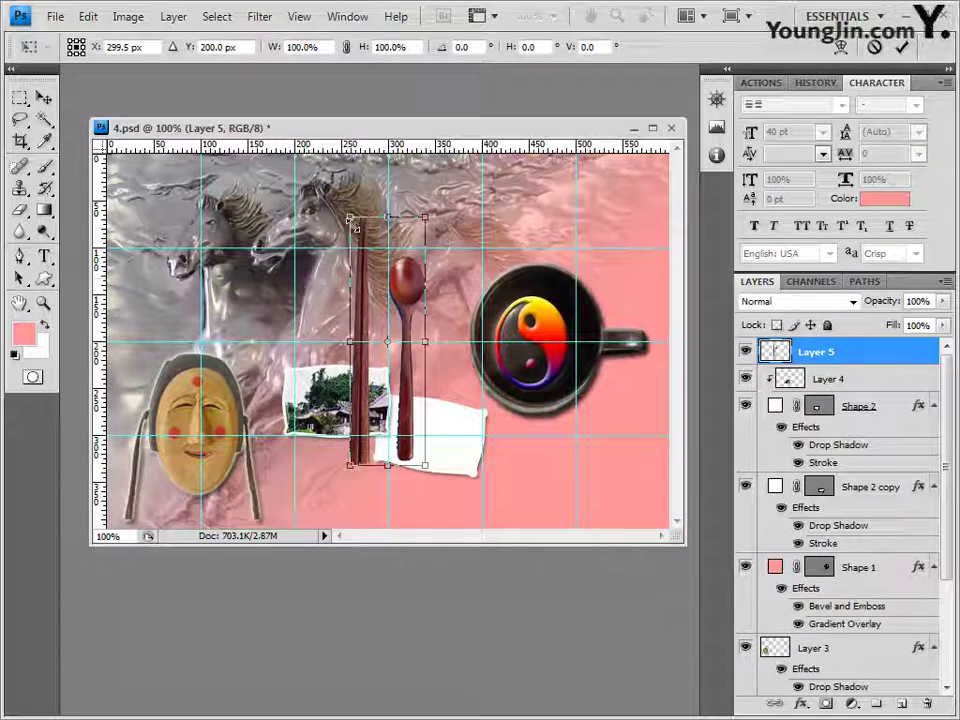
drag(350, 217, 395, 351)
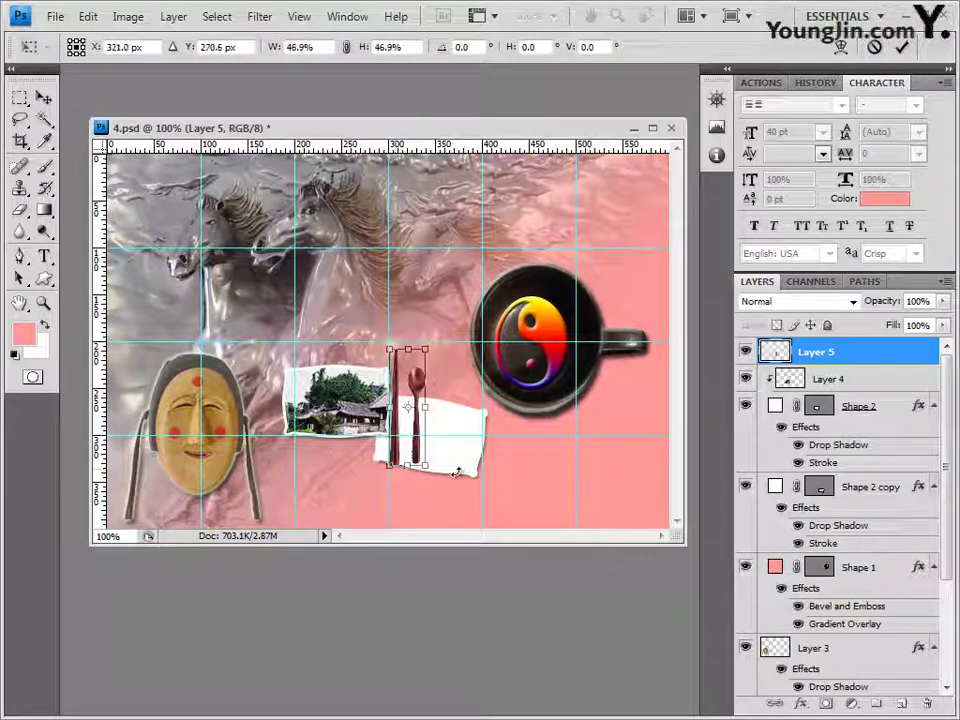
drag(440, 462, 496, 440)
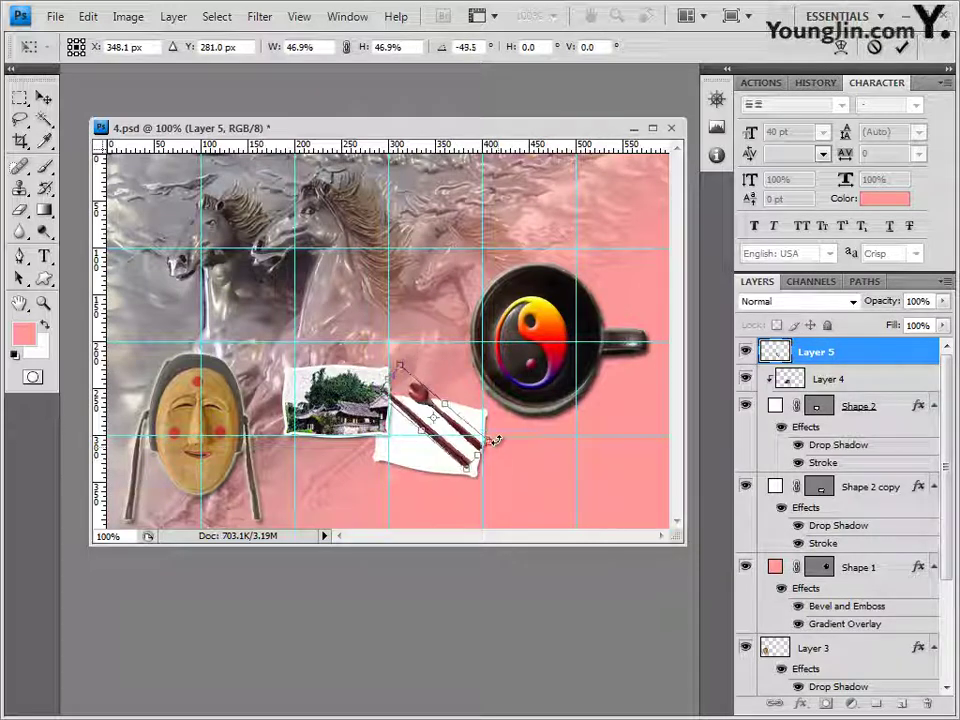
drag(403, 366, 414, 388)
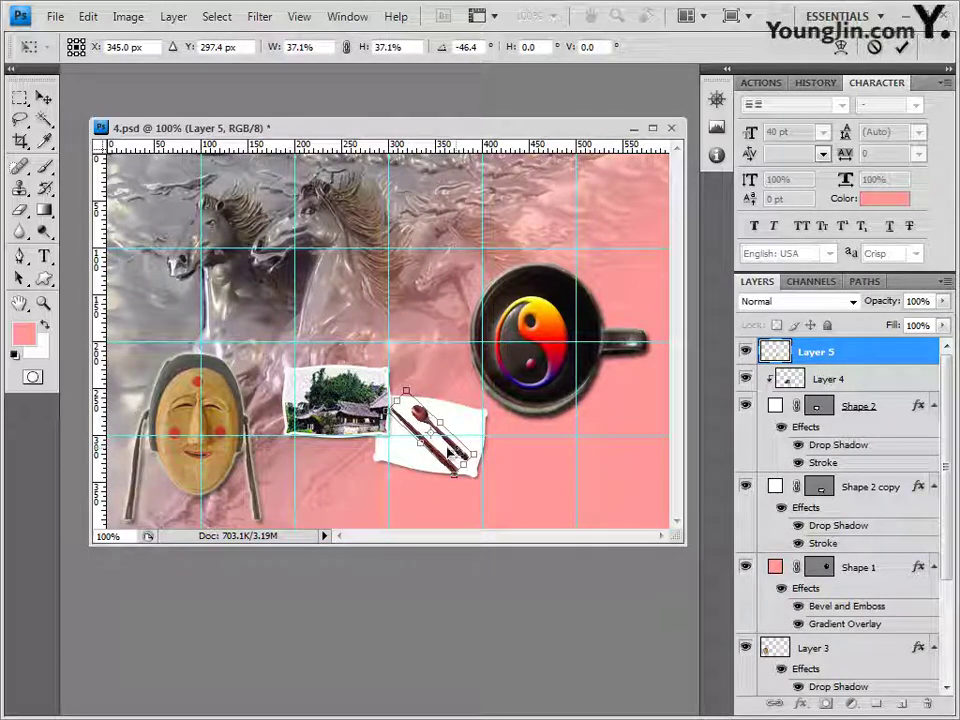
key(Right)
key(Right)
key(Up)
key(Up)
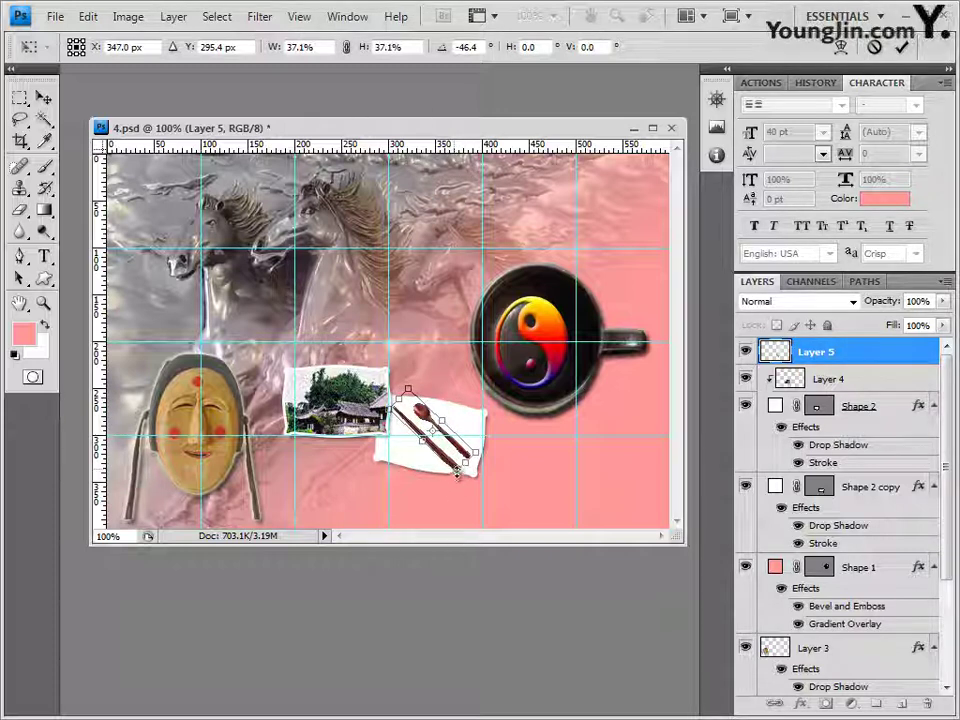
drag(457, 474, 453, 470)
key(Return)
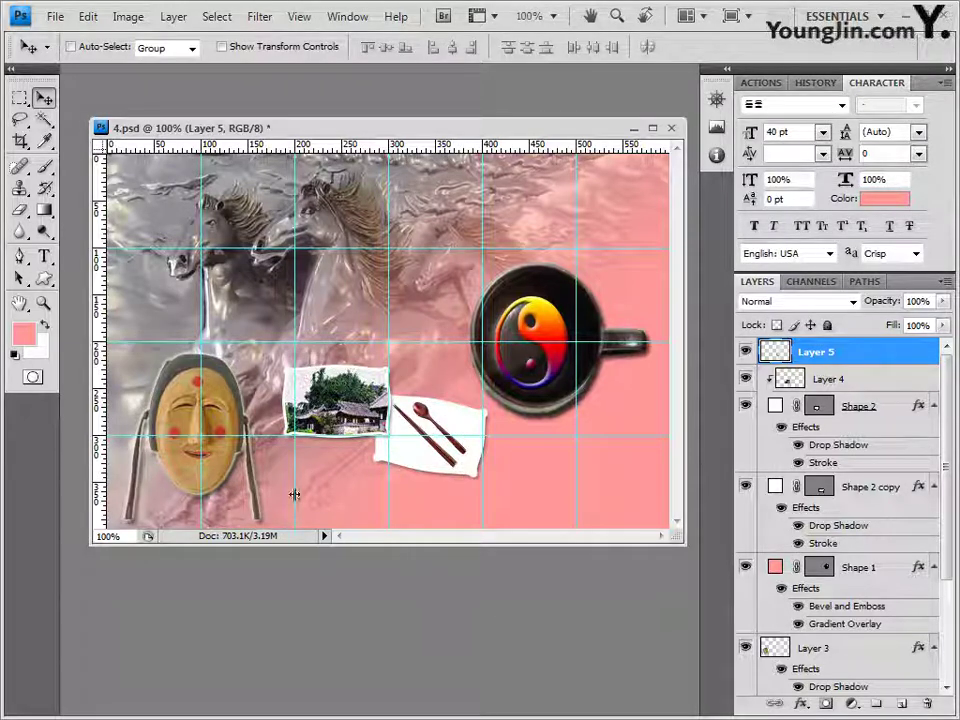
key(ctrl+z)
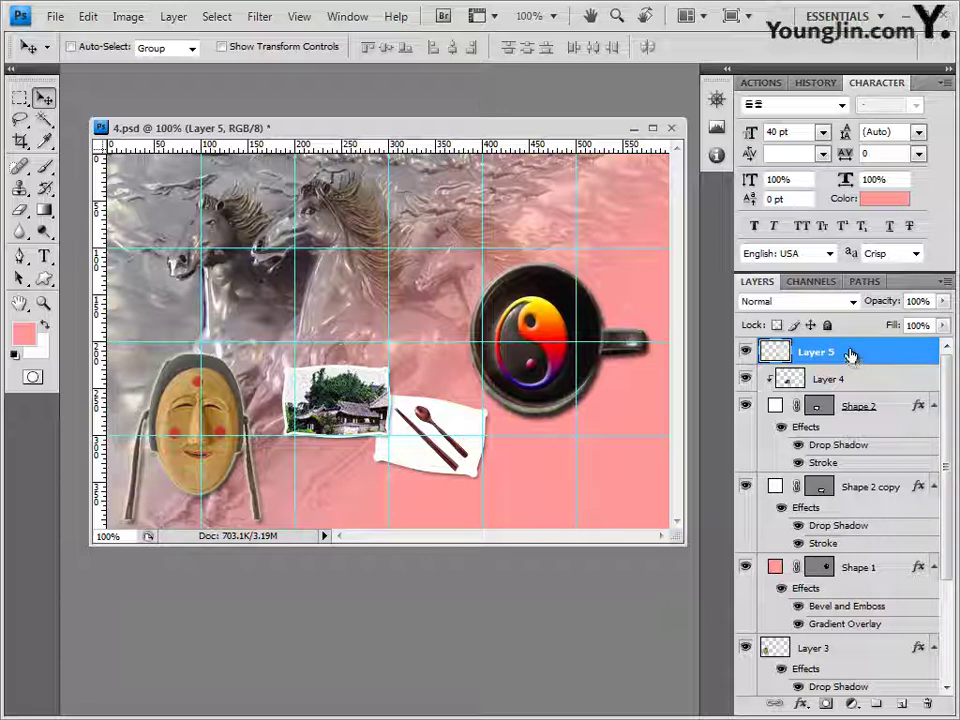
Stack the chopsticks layer directly above Shape 2 copy, clip it to that banner and fine-tune its position.
mouse_move(848, 356)
mouse_down()
mouse_move(851, 492)
mouse_move(860, 478)
mouse_up()
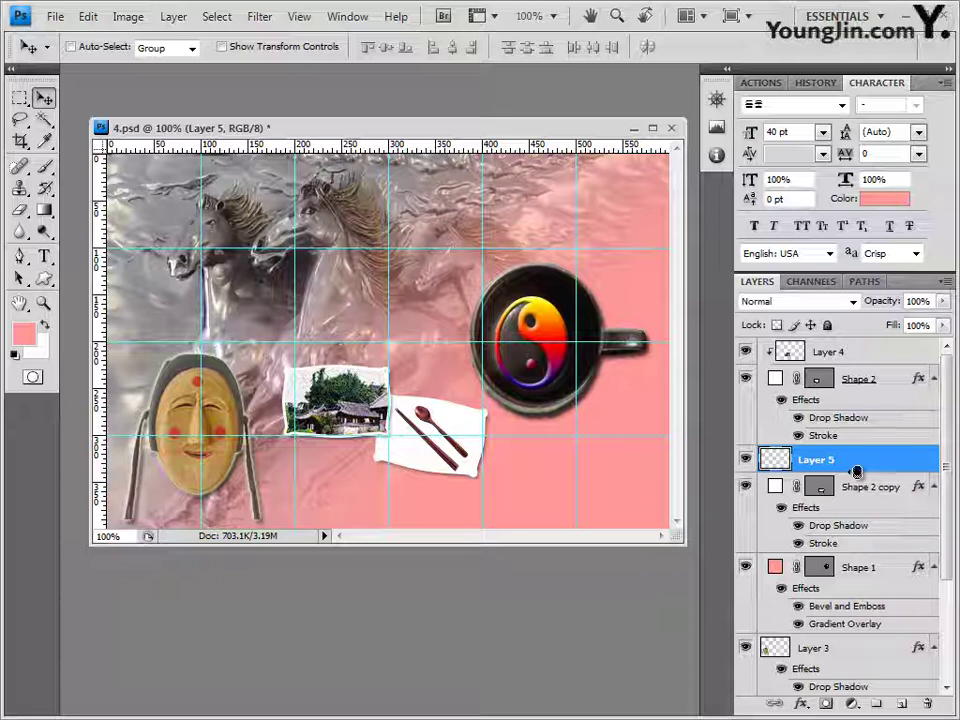
alt+click(857, 471)
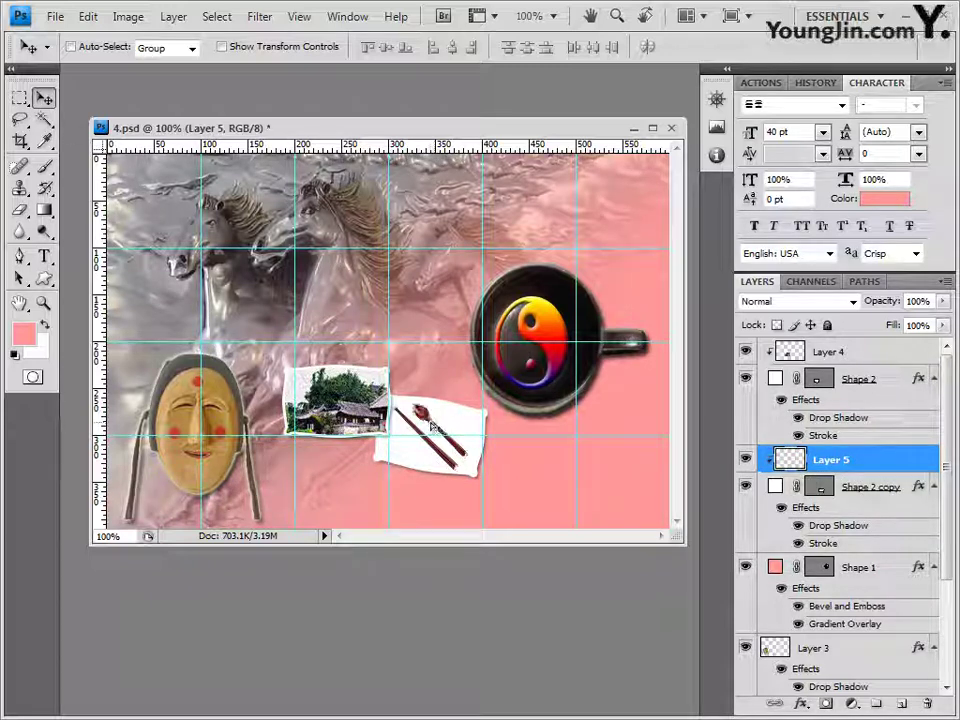
click(467, 441)
drag(467, 441, 473, 450)
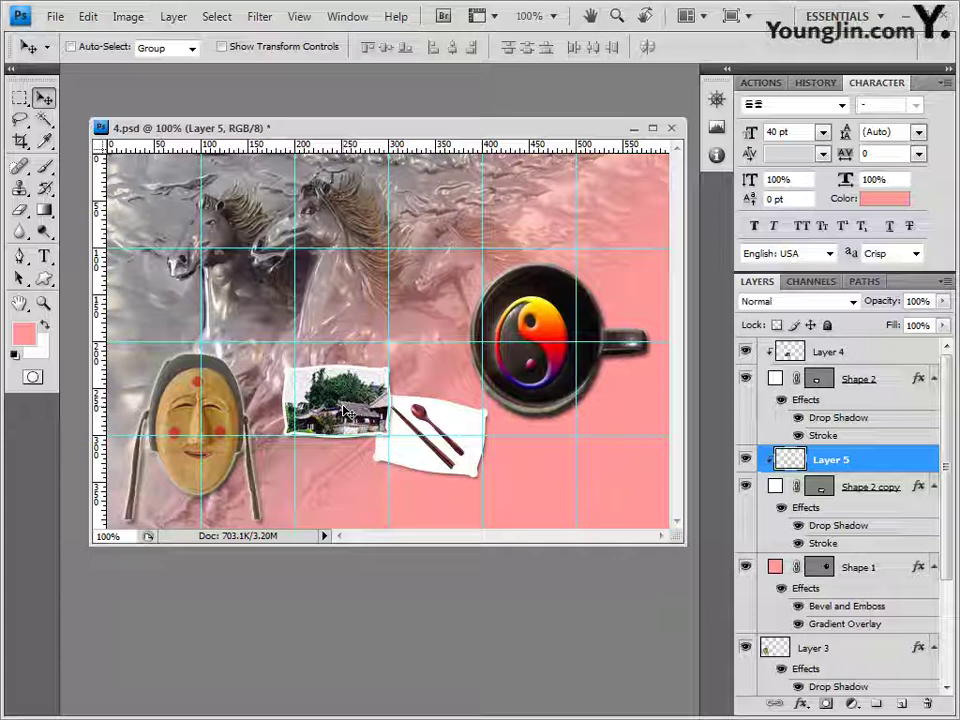
Add a 2 px #000000 outside Stroke effect to the chopsticks and spoon layer.
click(804, 705)
click(817, 685)
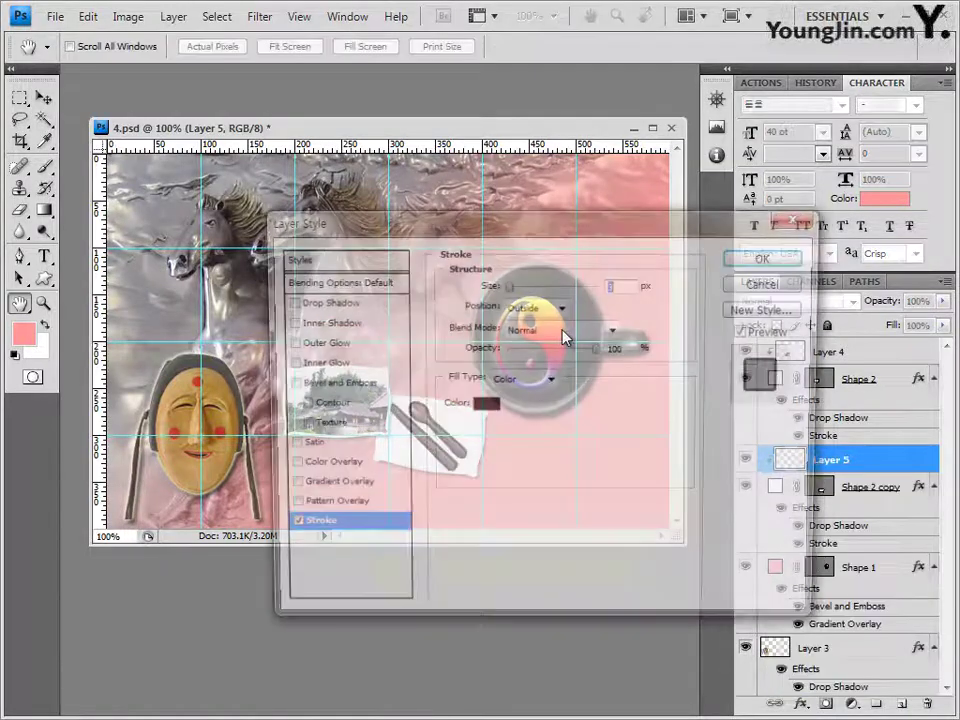
text(2)
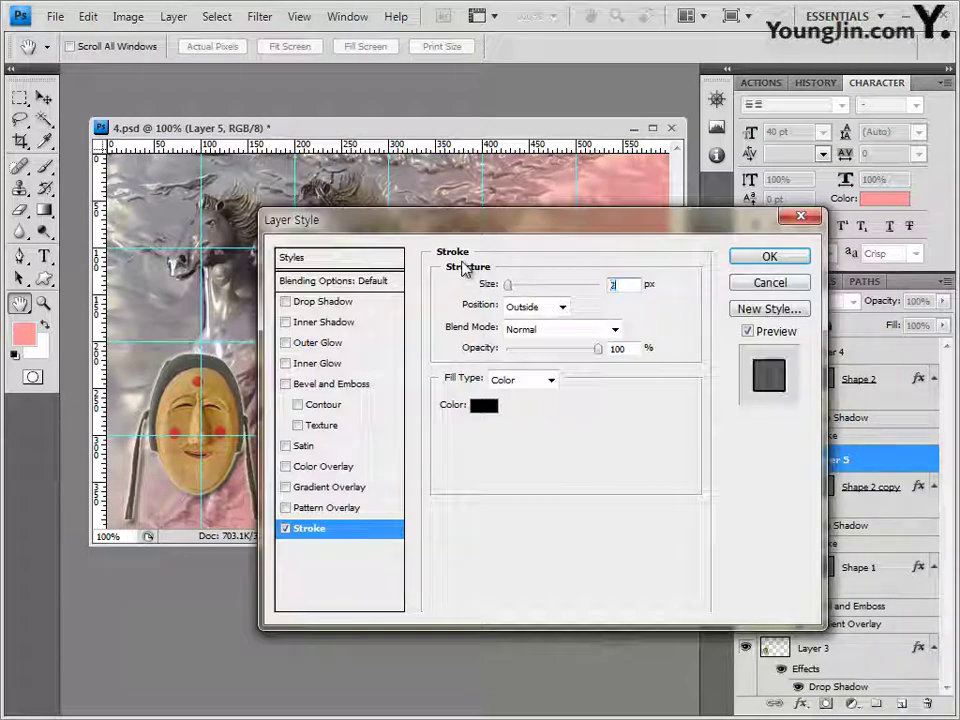
click(486, 406)
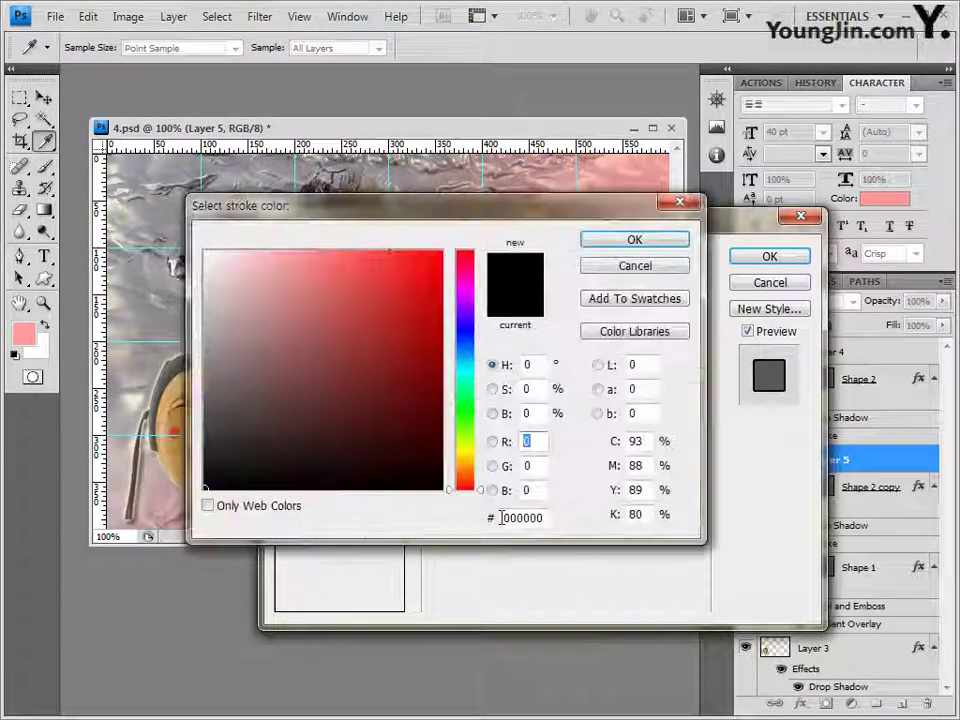
click(645, 243)
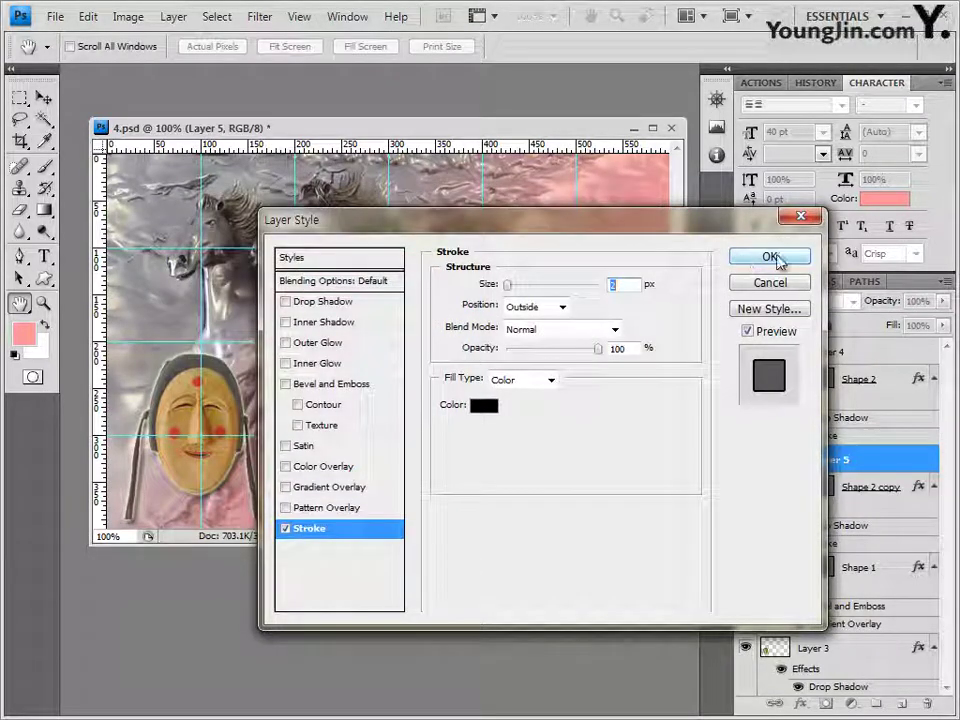
click(769, 257)
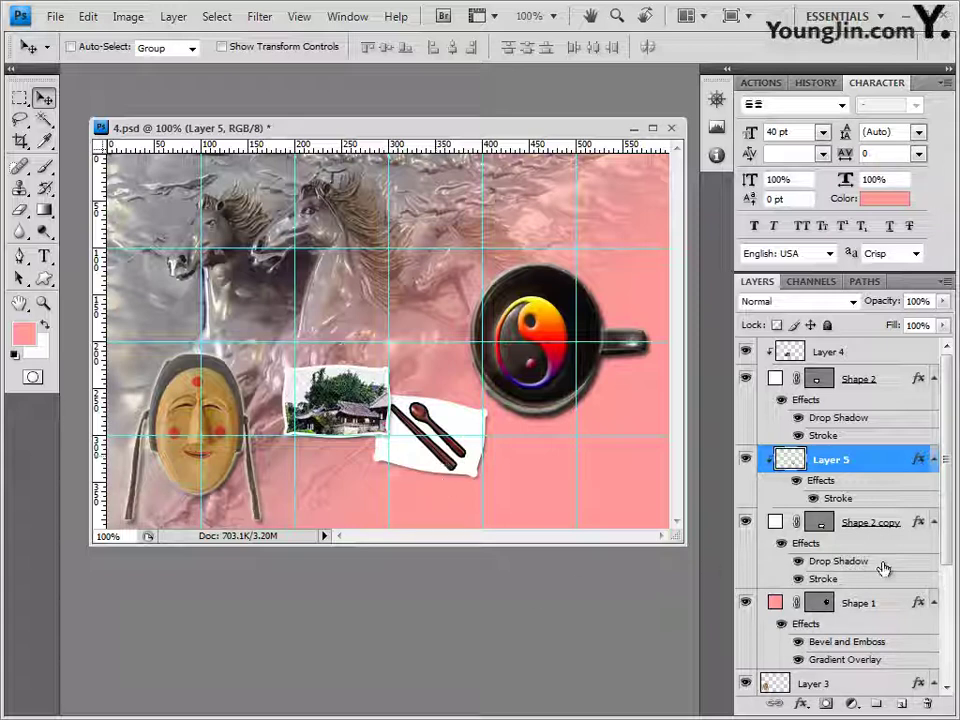
Load the Ornaments custom shapes and draw the four-petal ornament, about 50 px wide, above the mask as a new top layer.
click(836, 353)
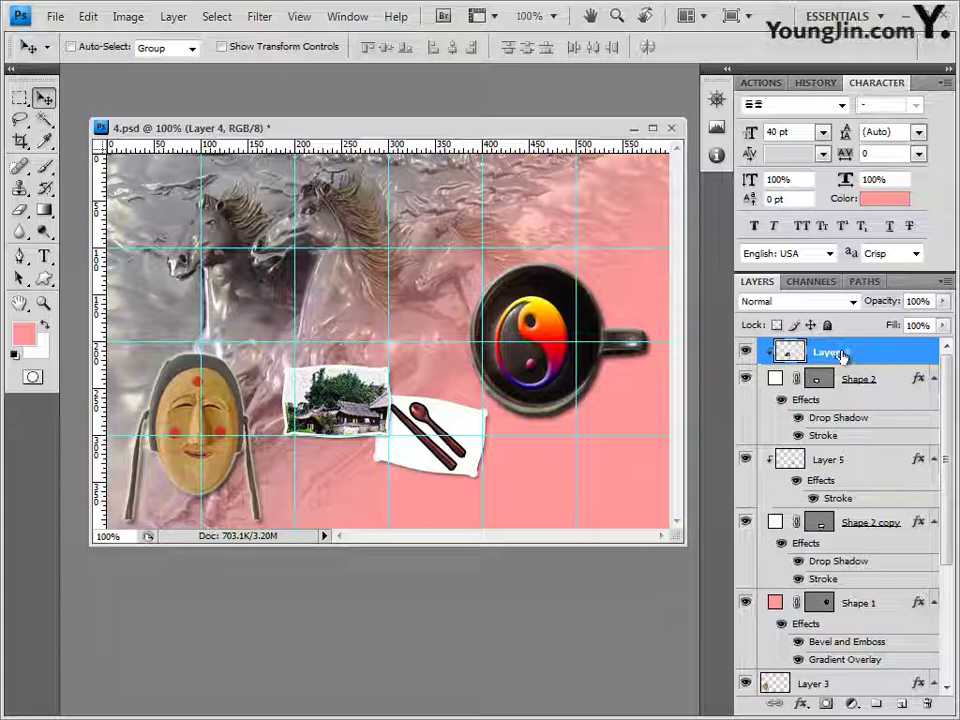
click(44, 279)
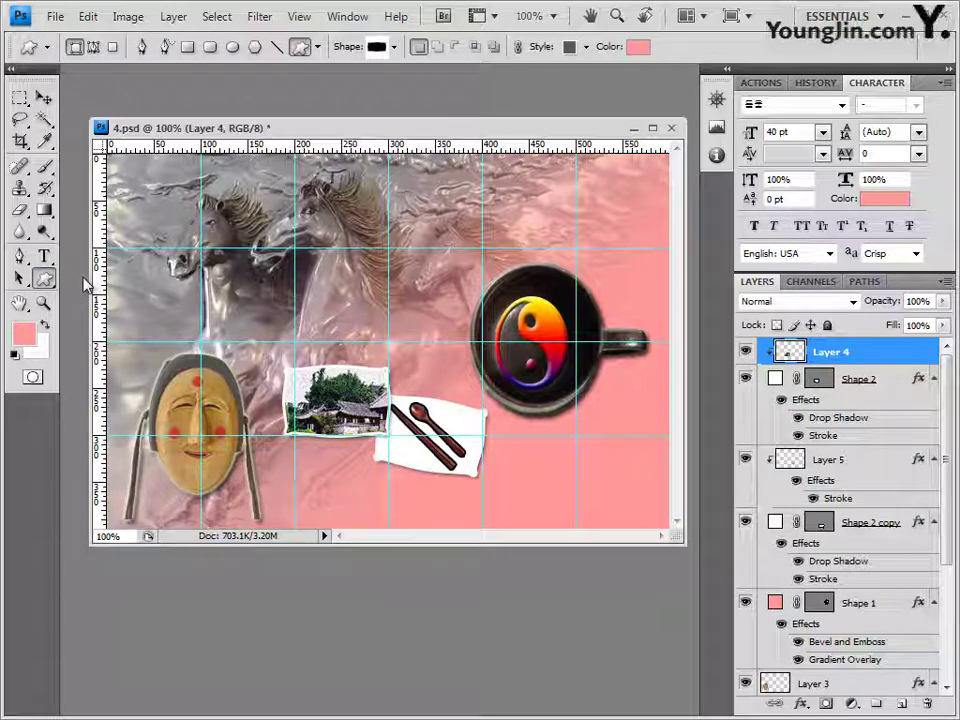
click(395, 47)
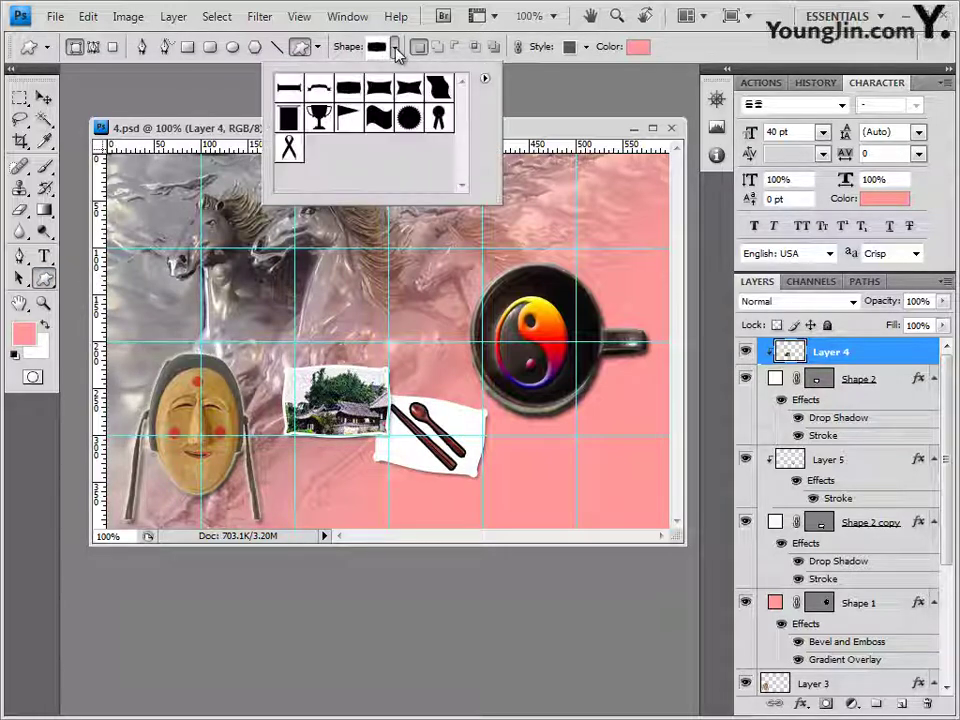
click(485, 78)
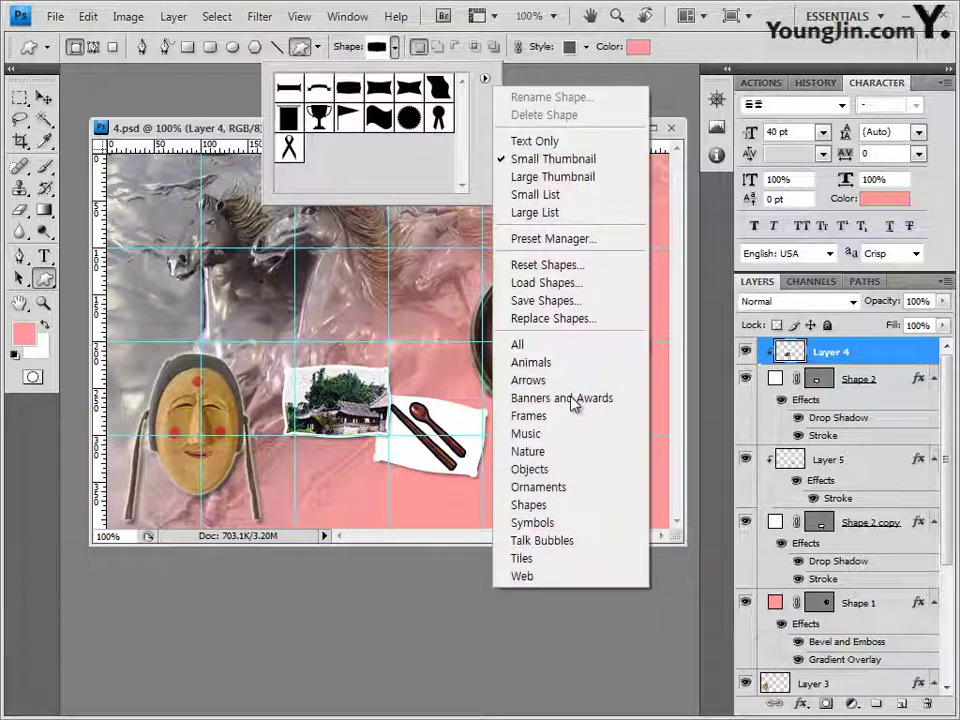
click(566, 489)
click(452, 399)
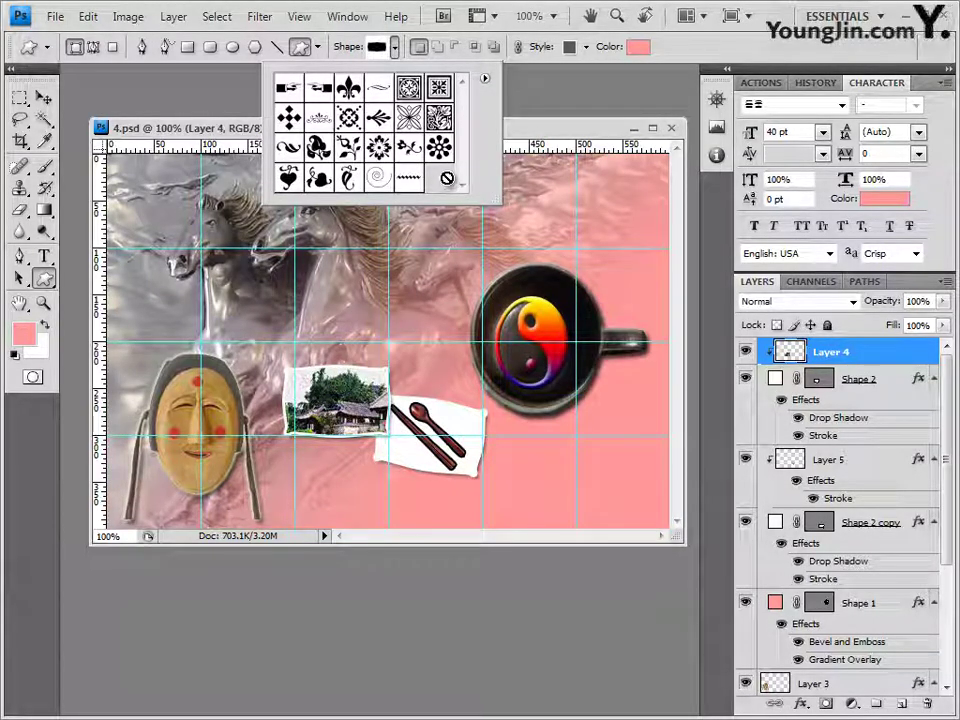
click(412, 121)
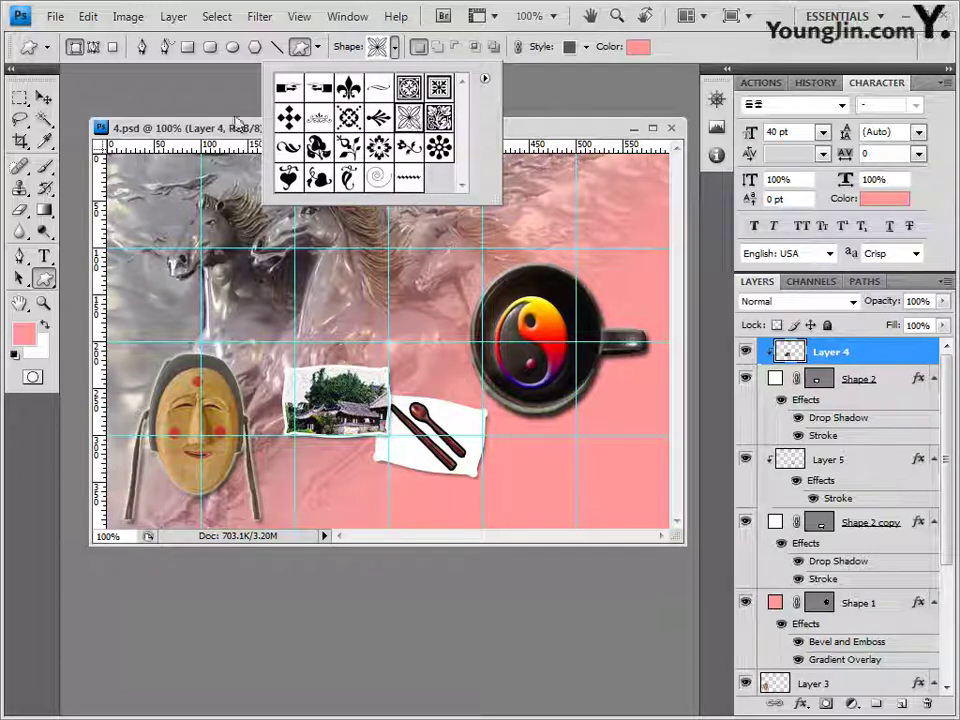
click(178, 90)
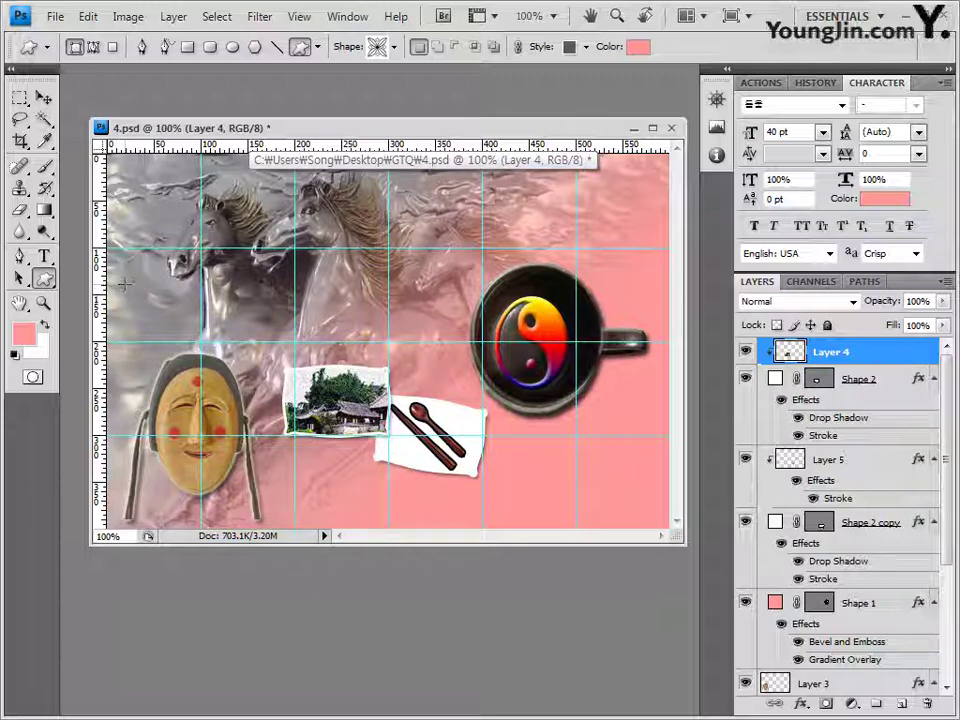
drag(124, 285, 166, 333)
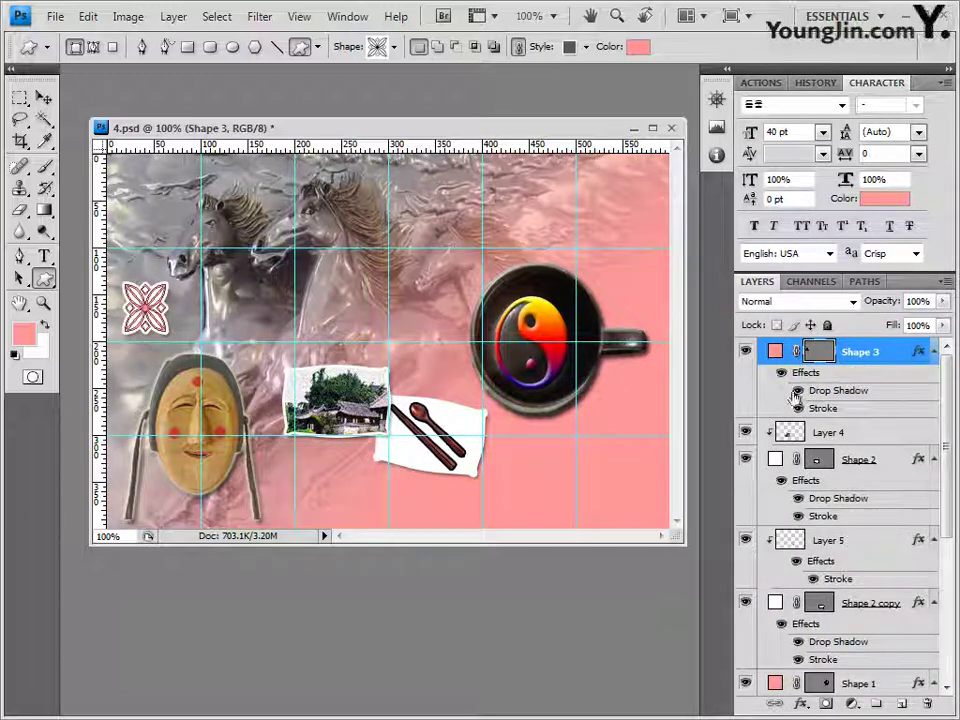
Remove the preset style from the ornament shape above the mask and set its fill colour to #ffffff.
click(586, 47)
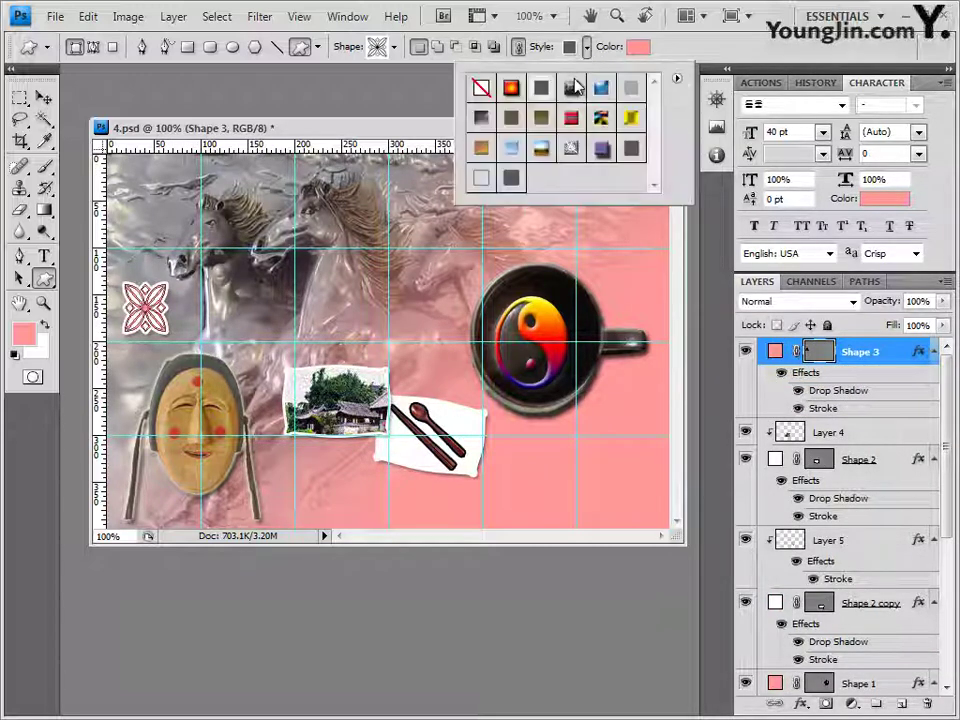
click(481, 88)
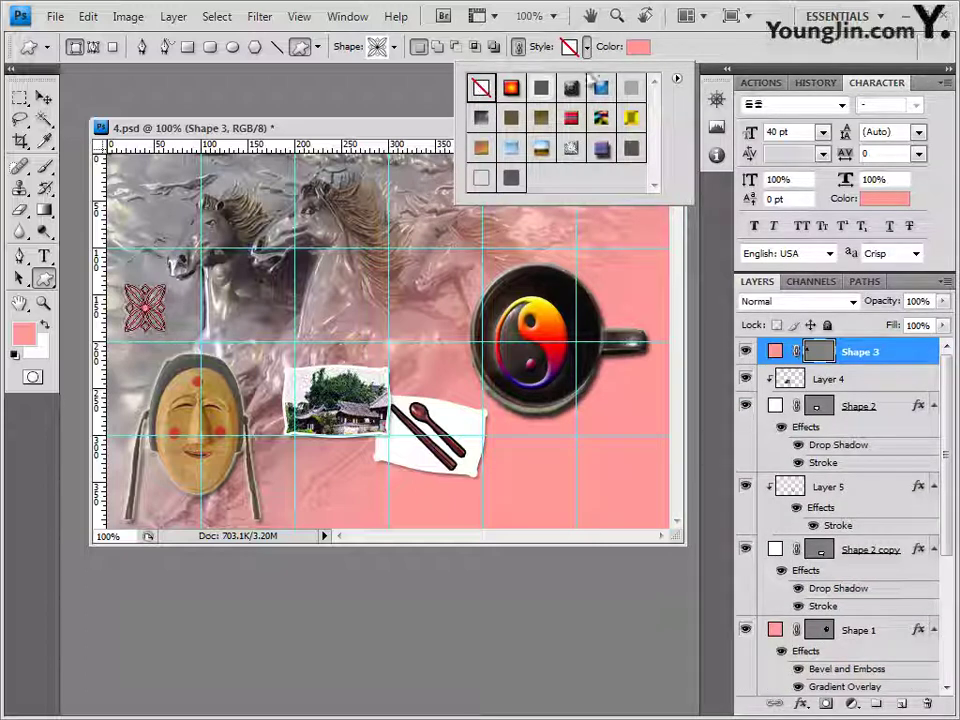
click(640, 47)
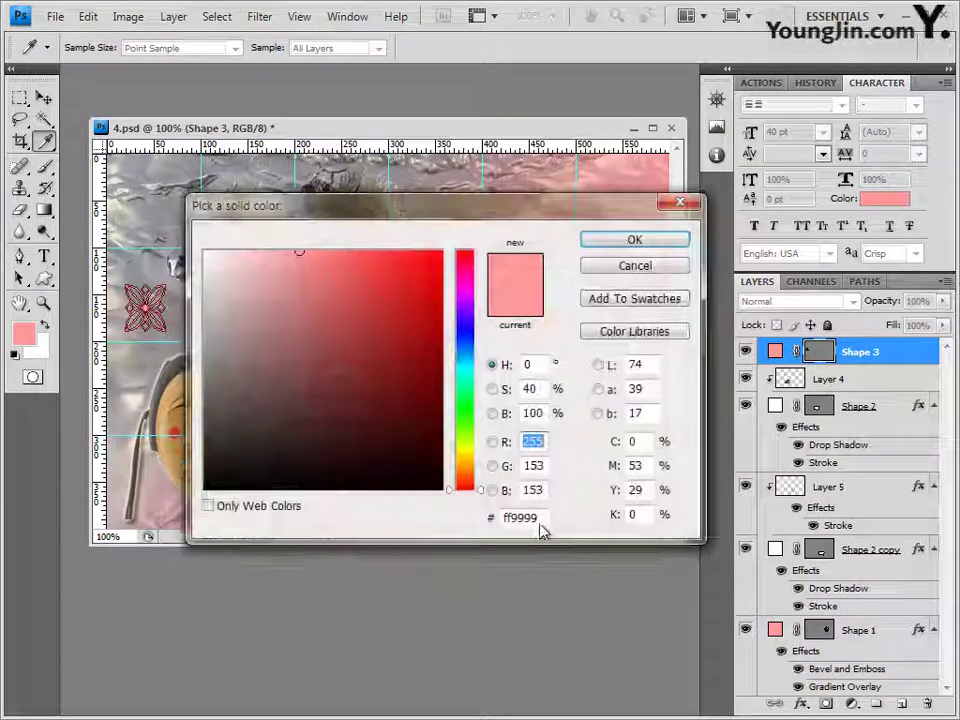
double_click(540, 515)
text(ffffff)
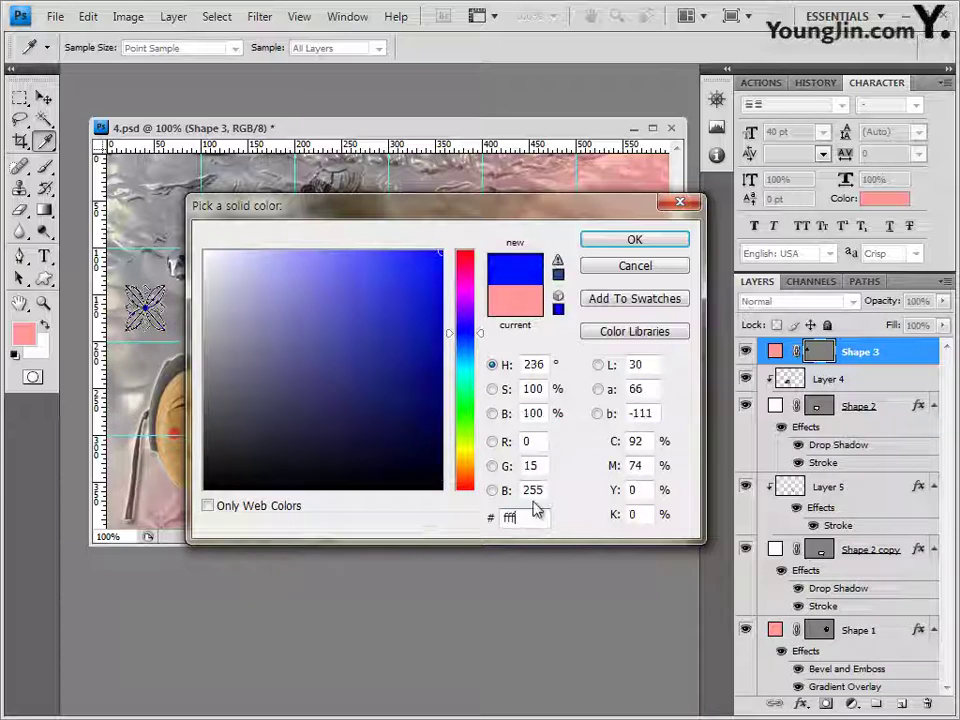
click(636, 240)
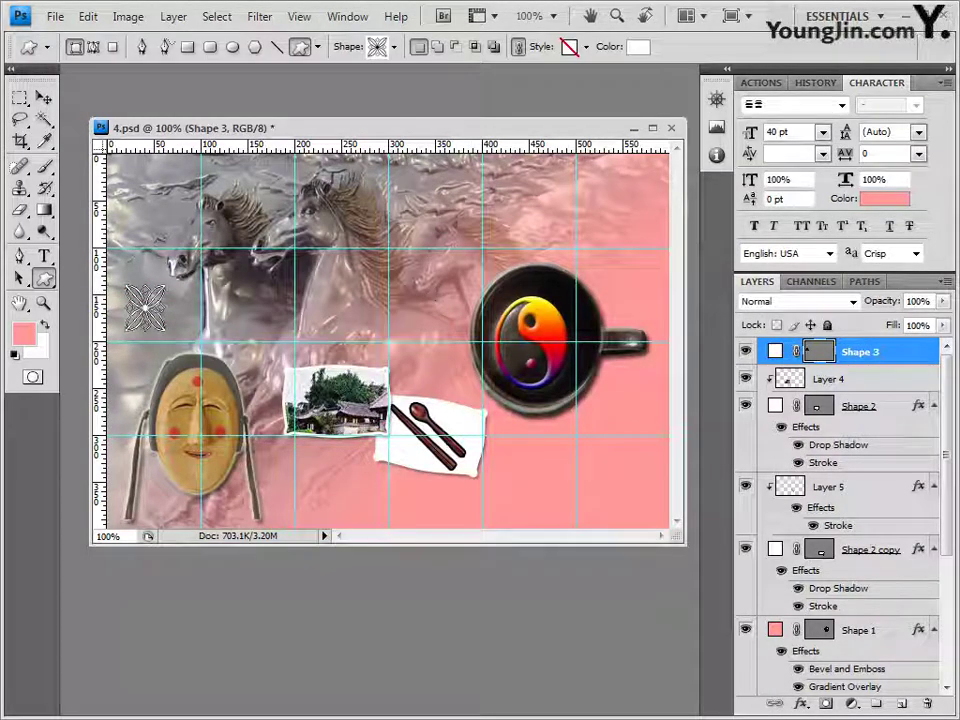
Add a 2 px #006633 outside Stroke effect to the ornament shape.
click(801, 703)
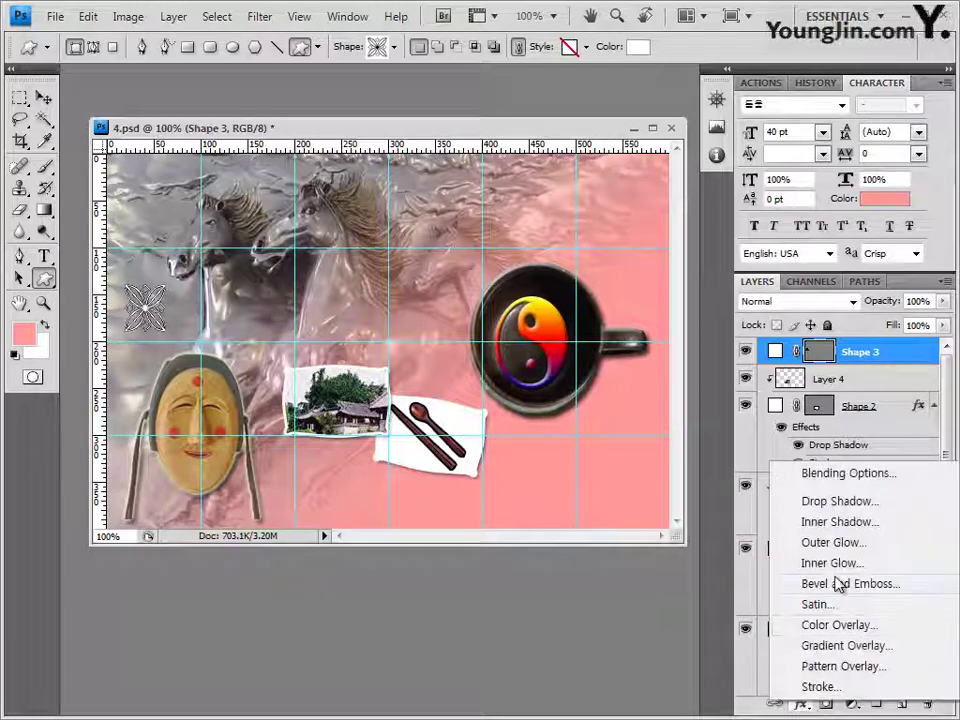
click(821, 686)
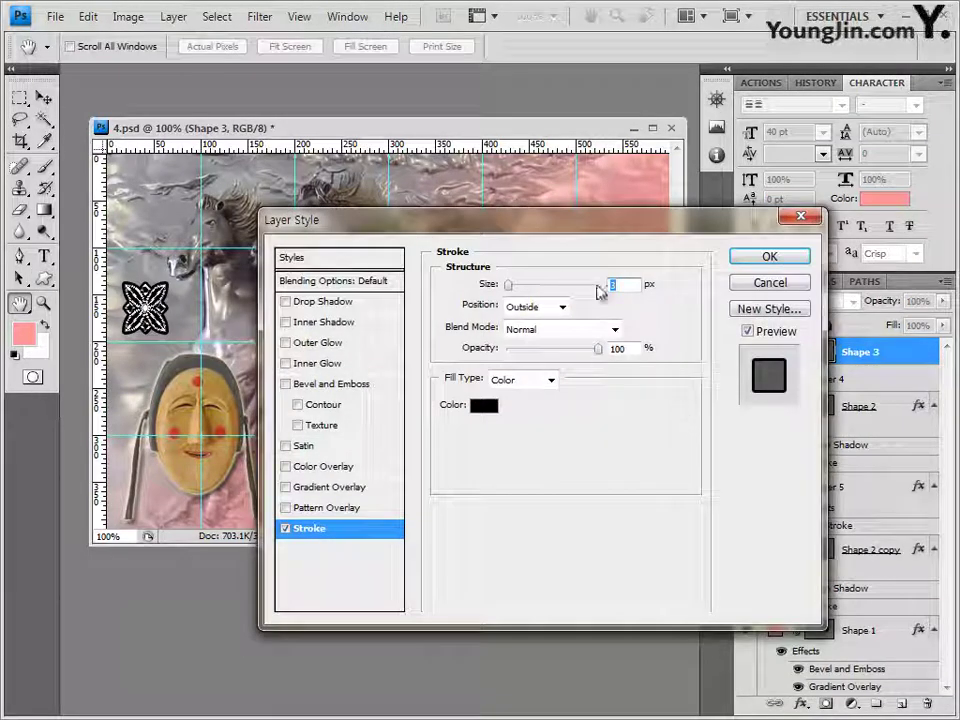
key(Down)
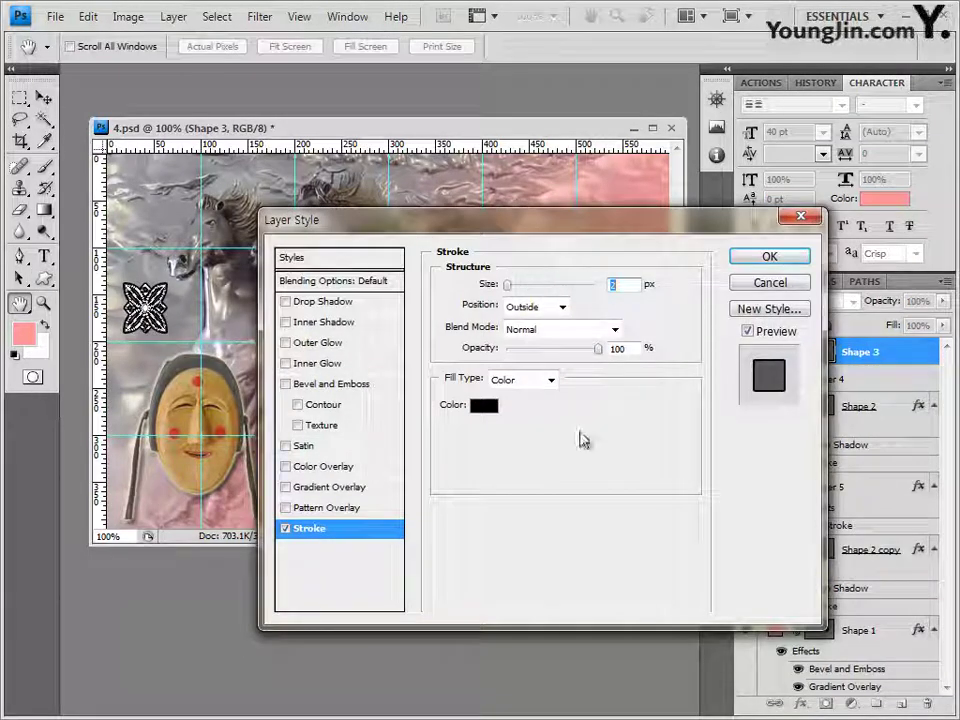
click(483, 405)
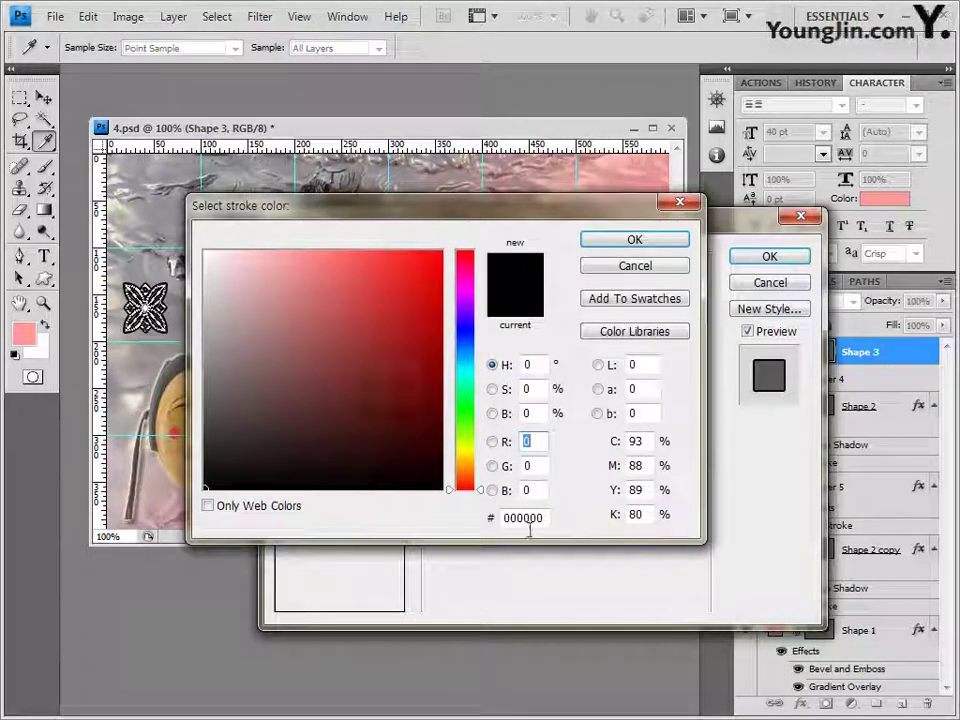
drag(546, 520, 326, 510)
text(006633)
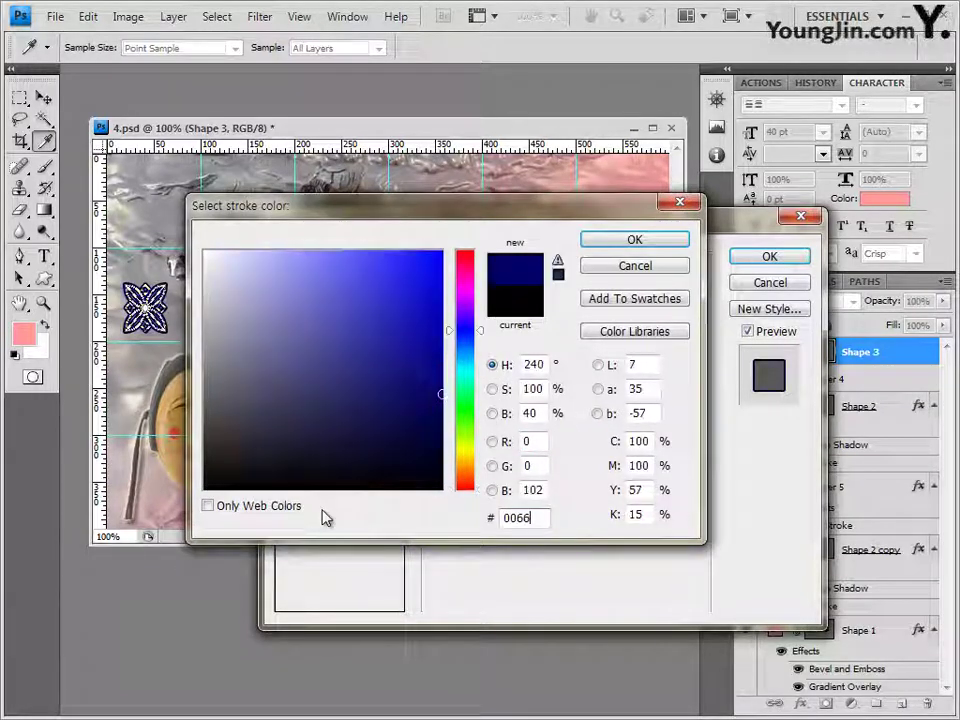
click(637, 243)
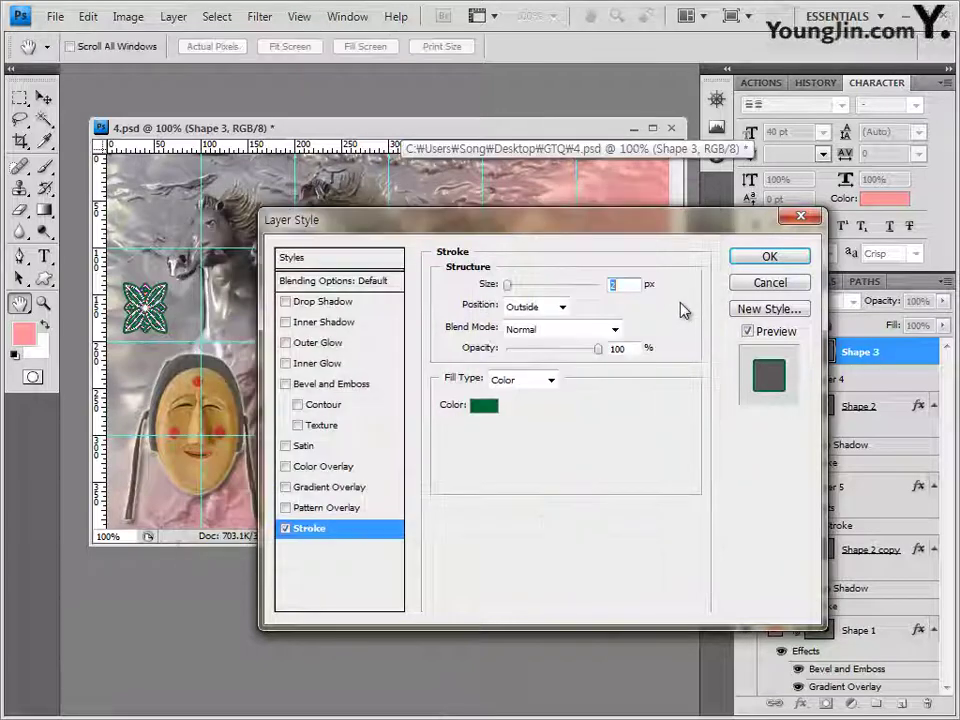
click(784, 260)
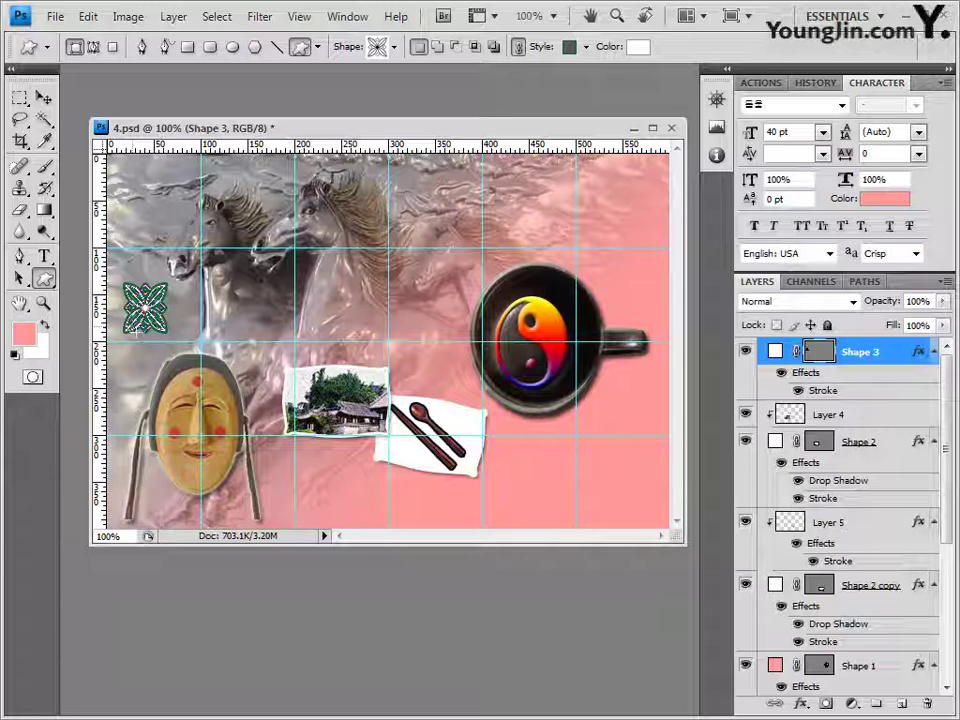
Add the horizontal title "한국의 이모저모" in 궁서, 40 pt, across the upper part of the canvas, starting over the second horse's mane.
click(44, 256)
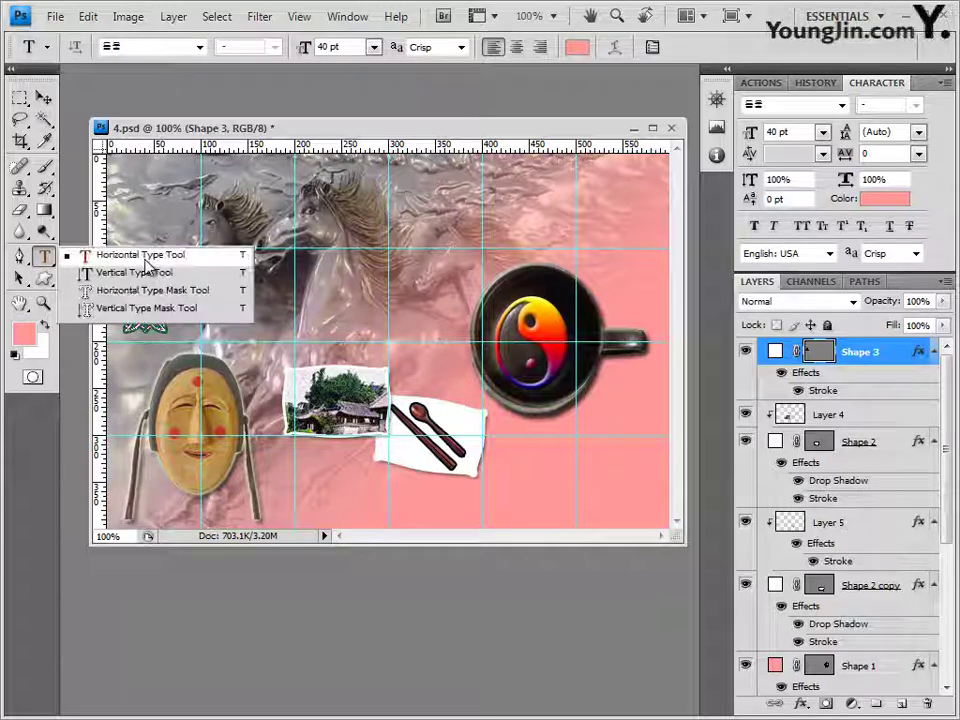
click(140, 255)
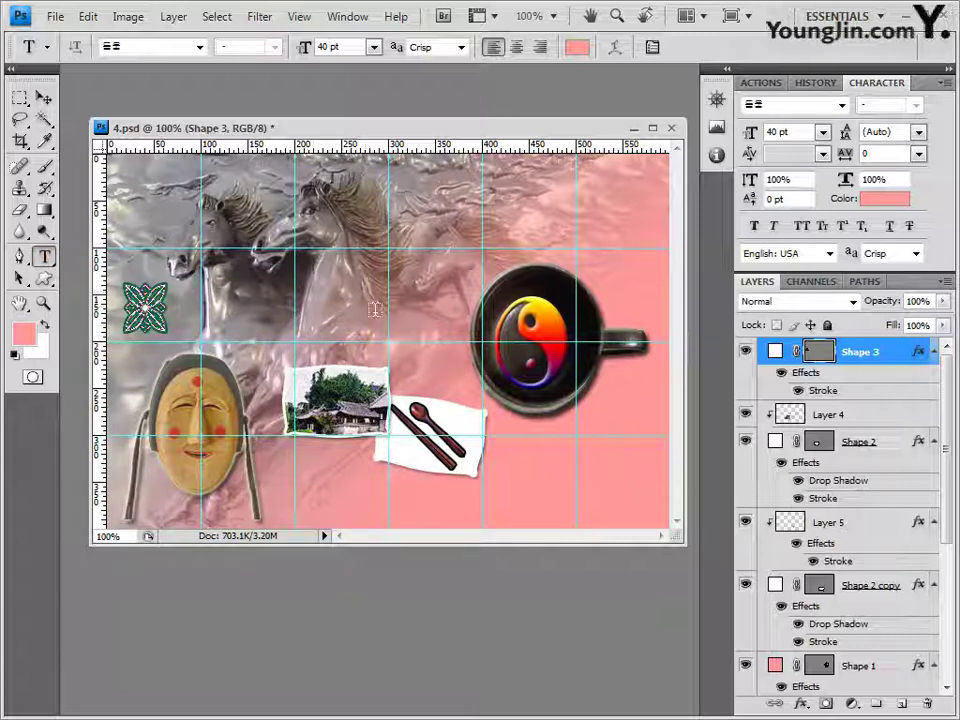
click(357, 229)
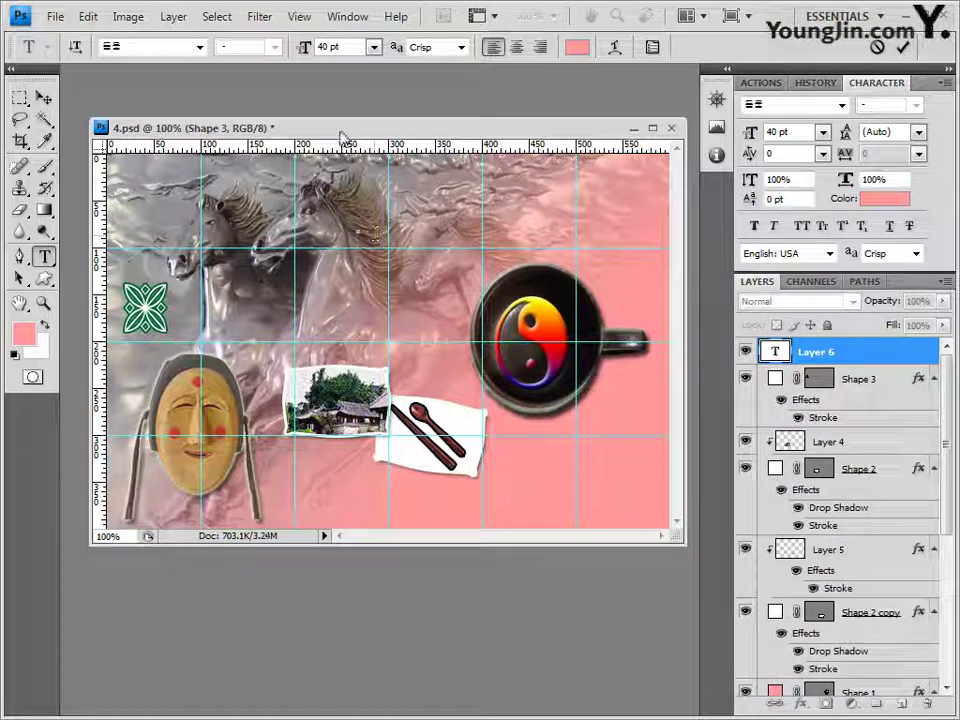
click(200, 47)
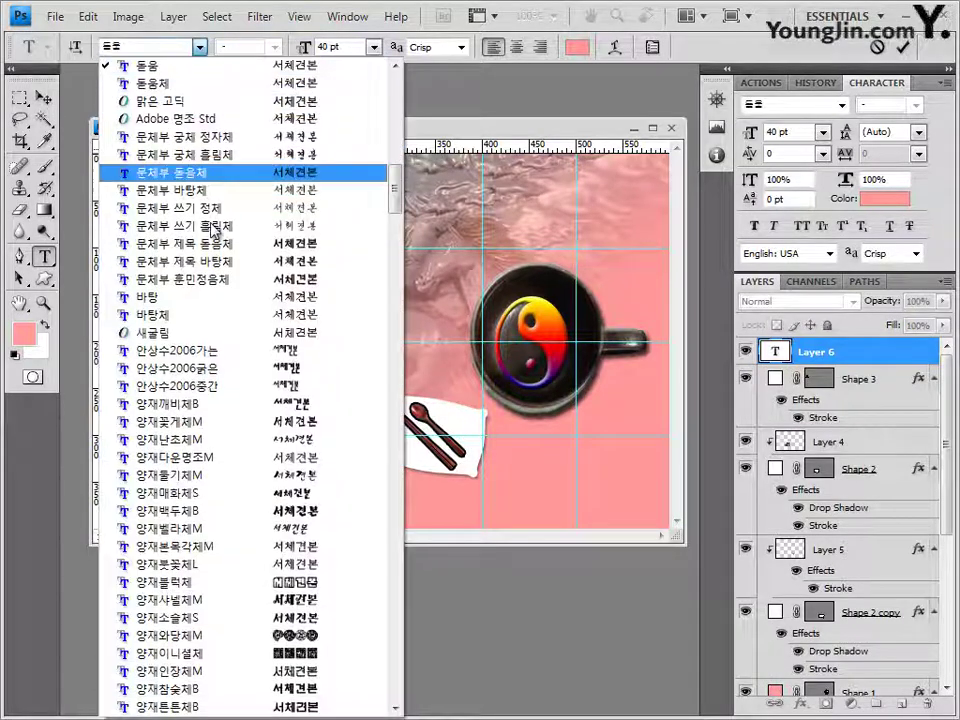
drag(396, 200, 393, 80)
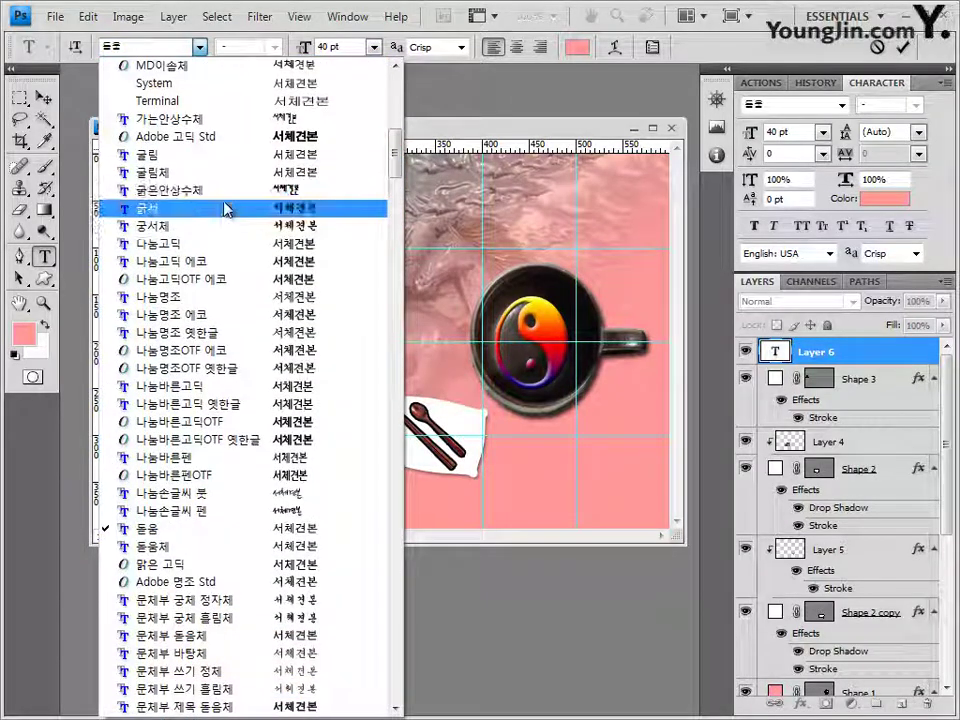
click(160, 214)
click(336, 47)
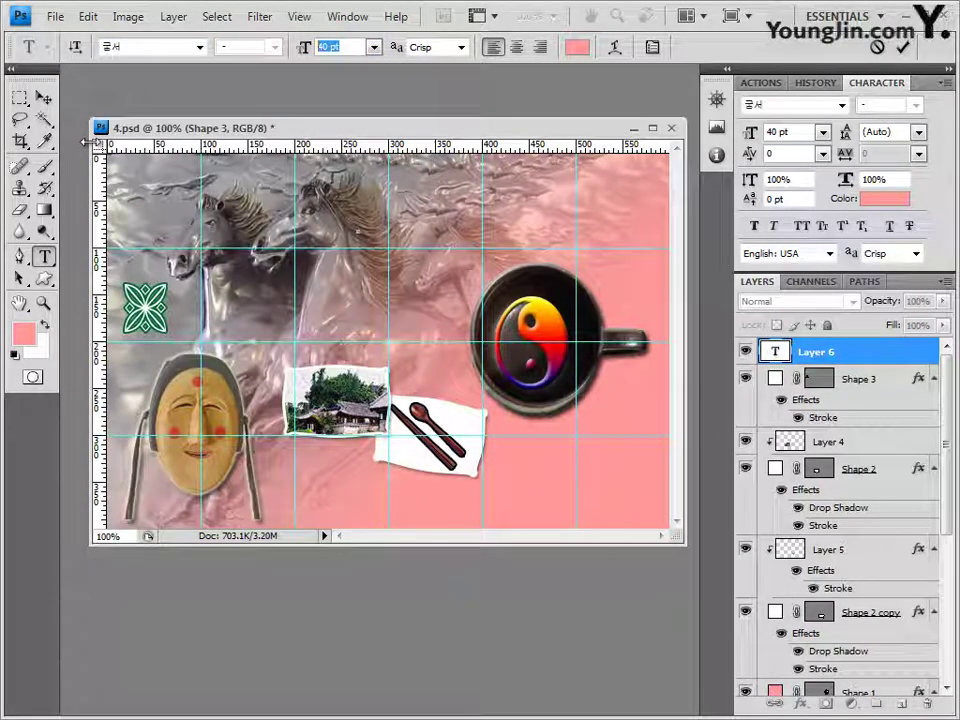
text(40)
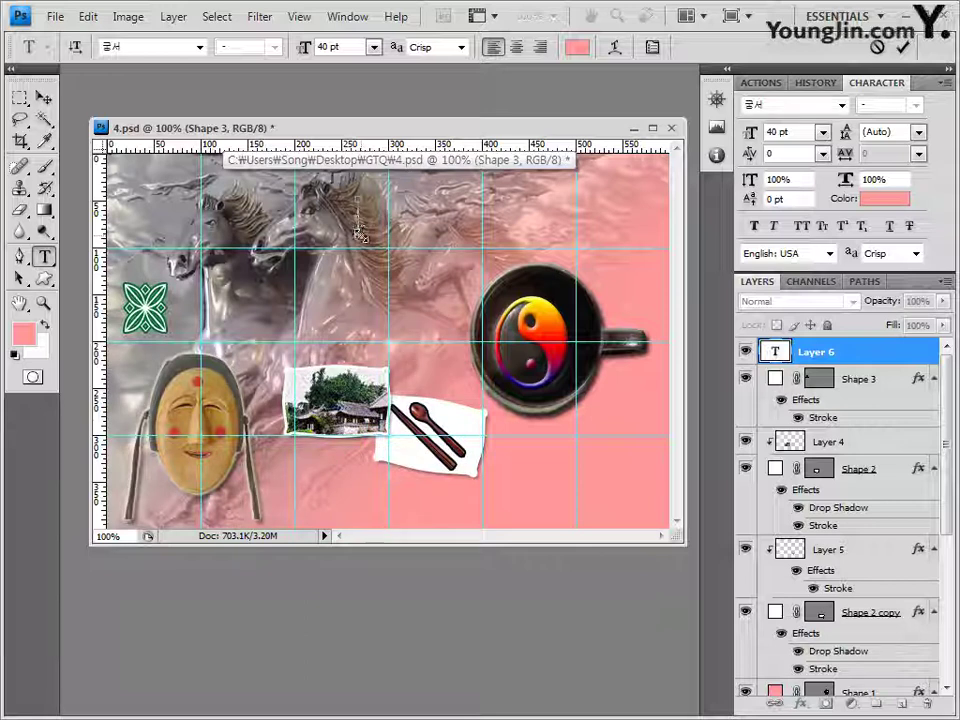
text(한국의 미)
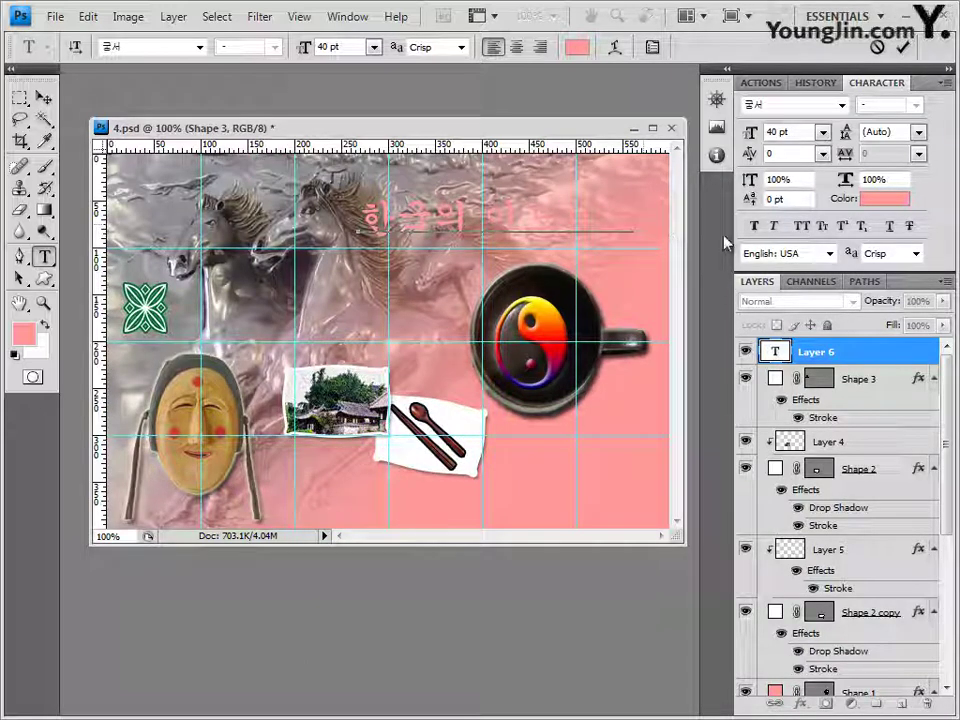
click(851, 353)
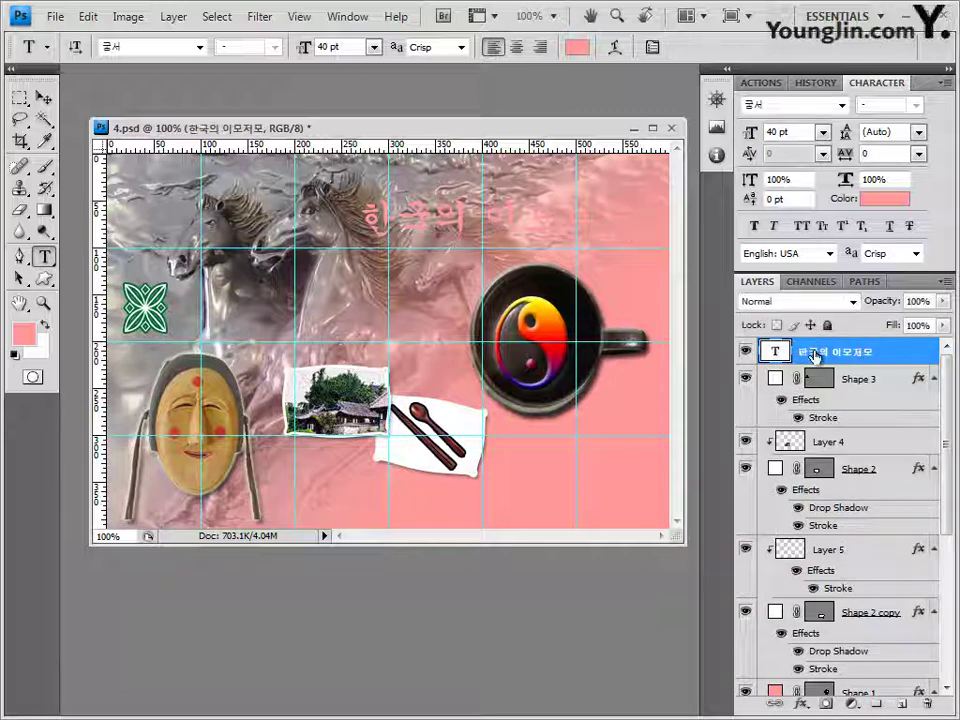
Apply a linear 90° Gradient Overlay running from #0000ff to #ff0000 to the title text layer.
click(801, 706)
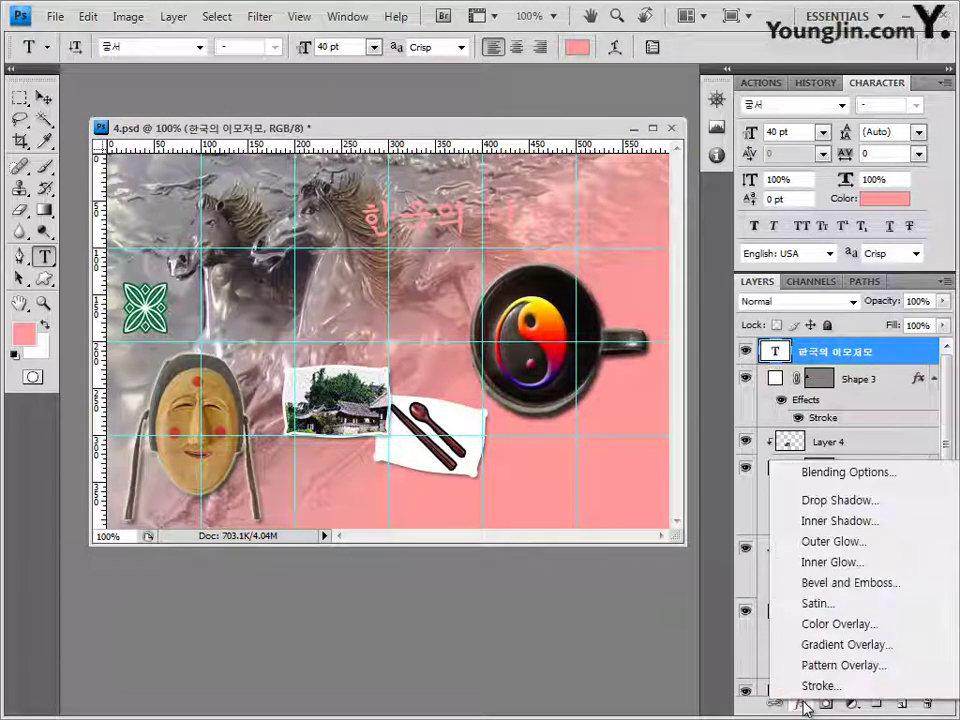
click(850, 646)
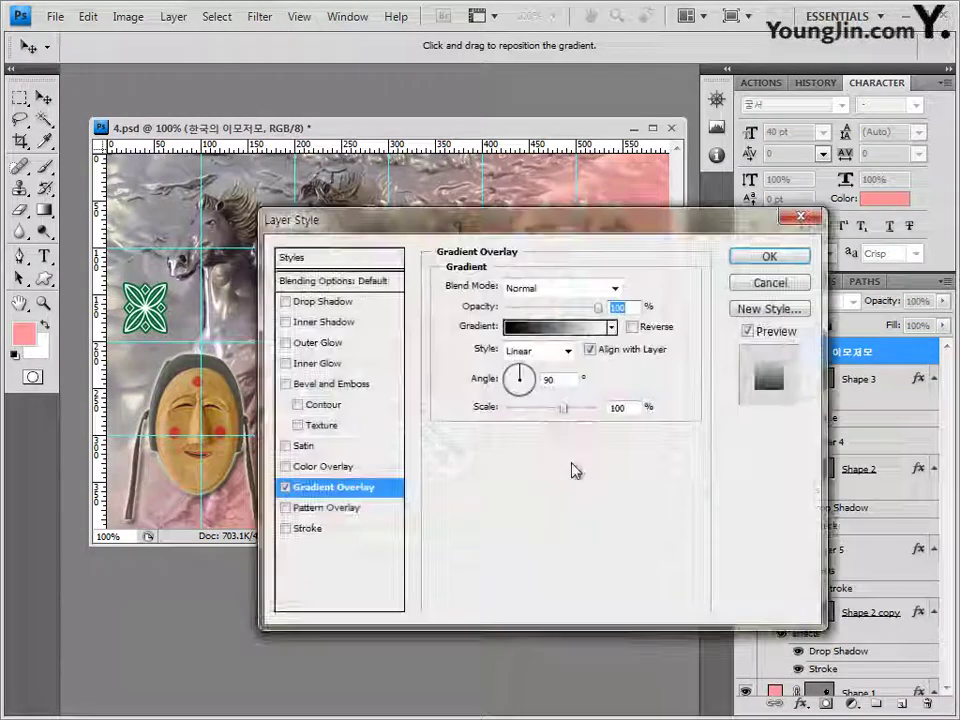
click(557, 327)
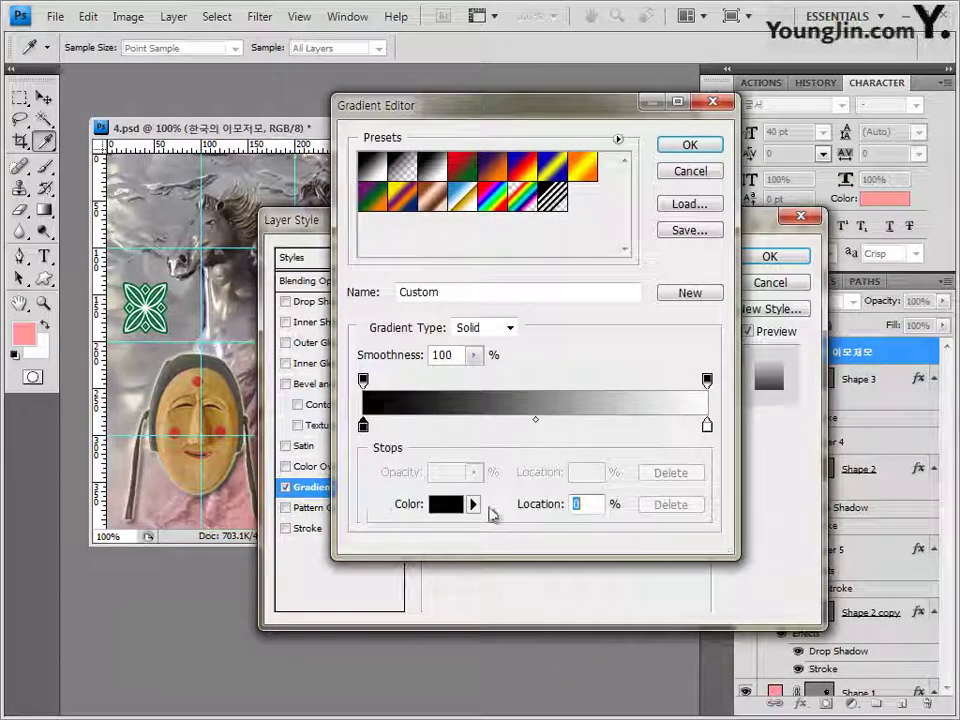
click(446, 503)
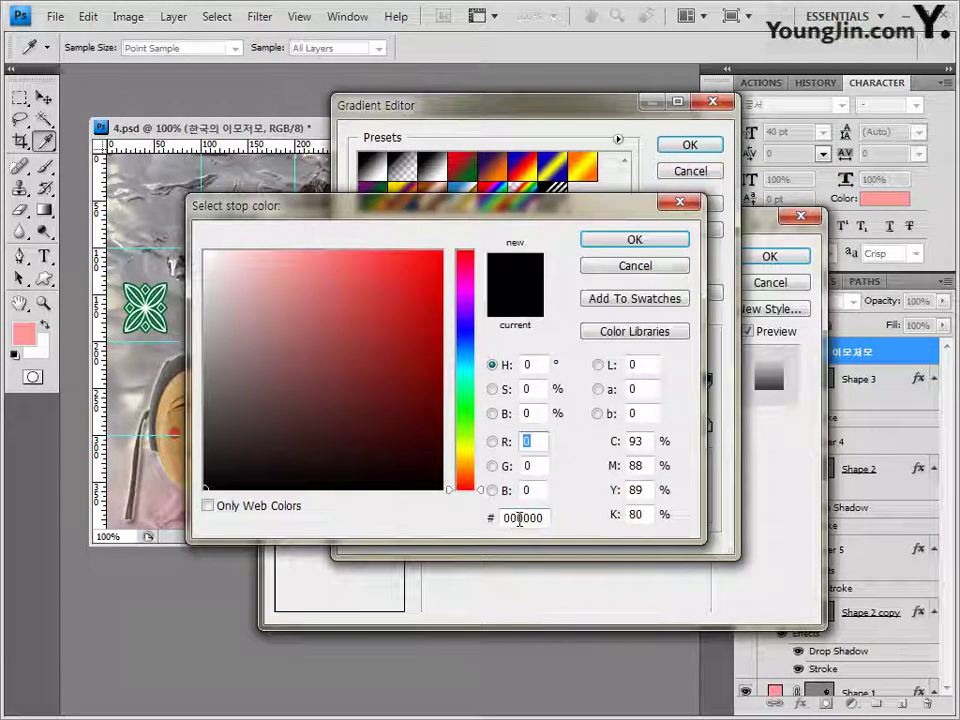
drag(516, 520, 743, 533)
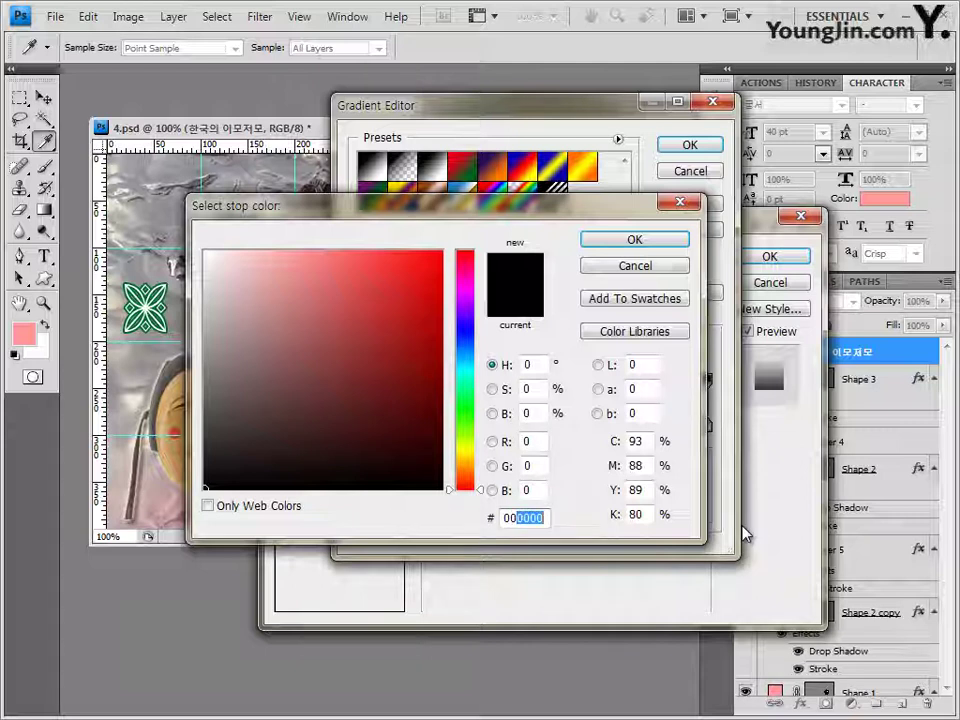
text(00ff)
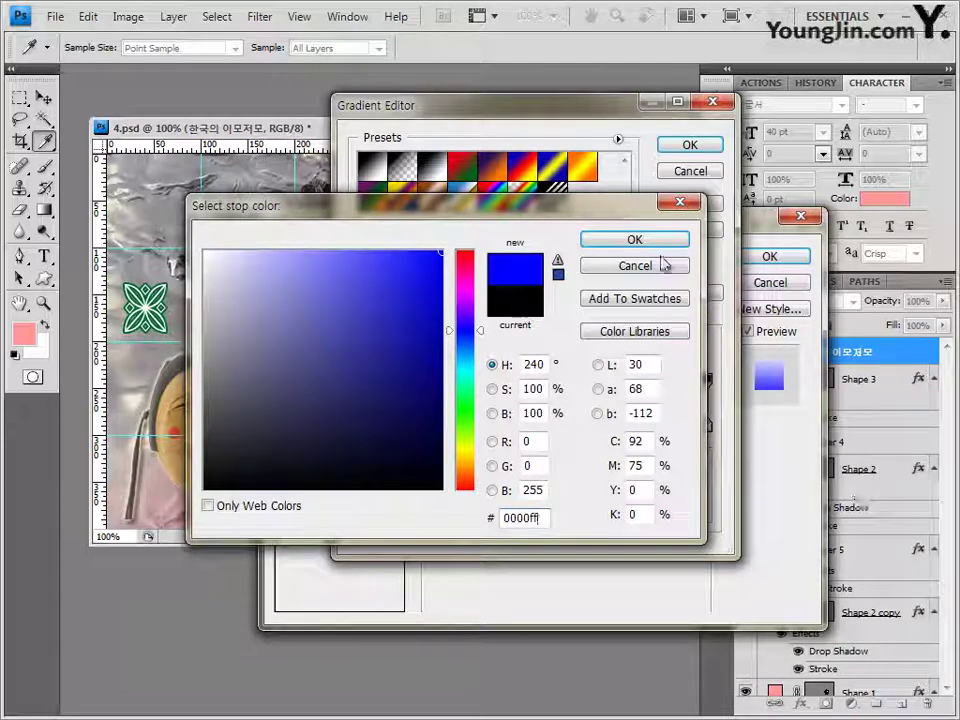
click(661, 243)
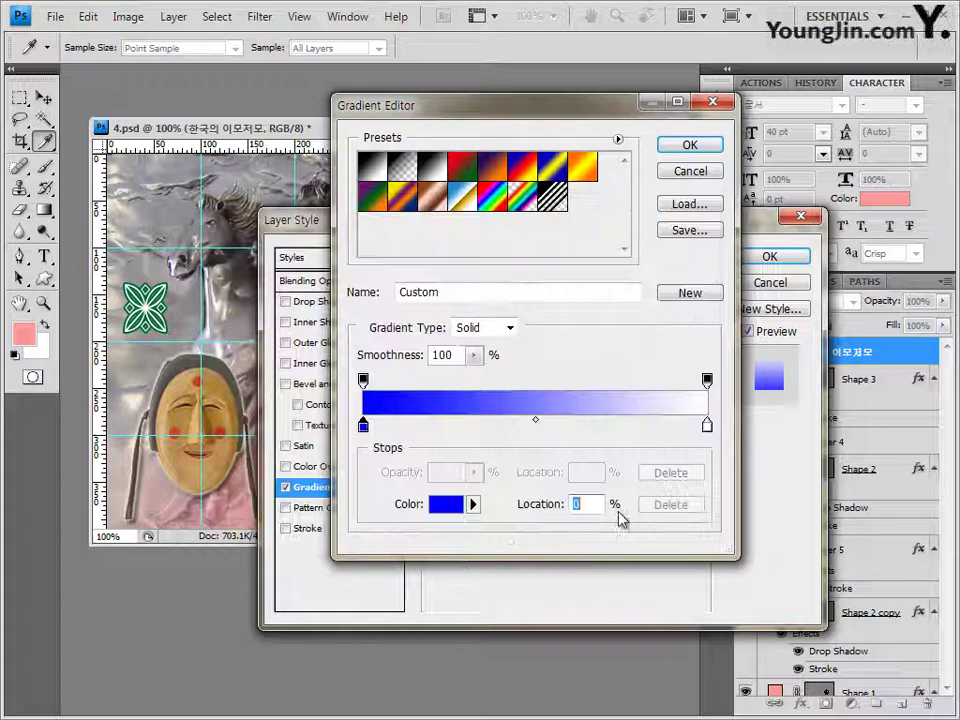
double_click(706, 427)
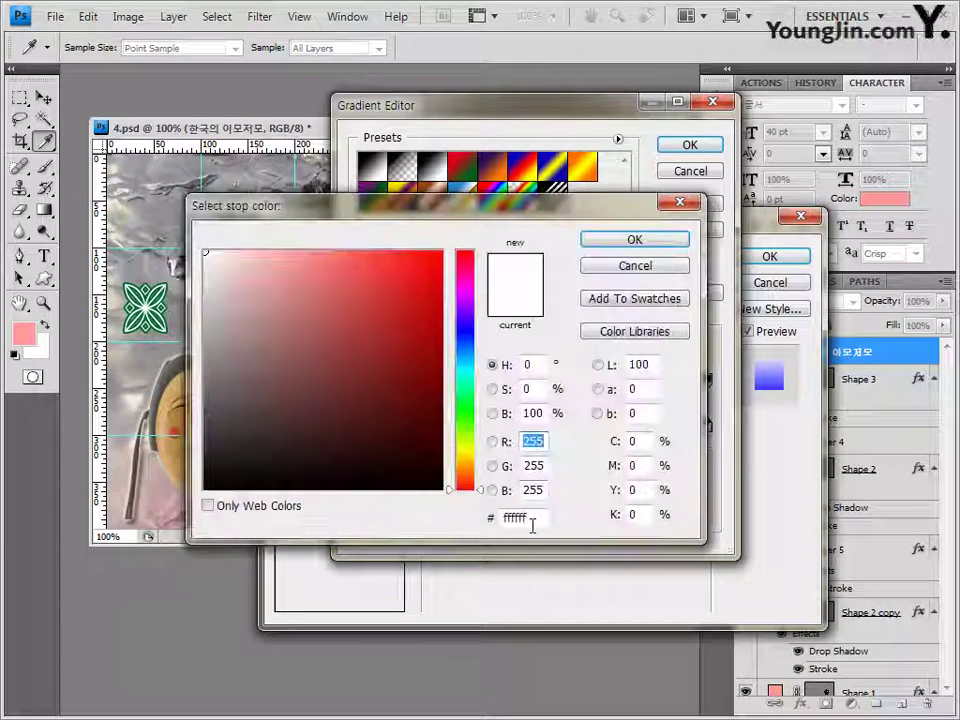
double_click(530, 519)
text(ff0000)
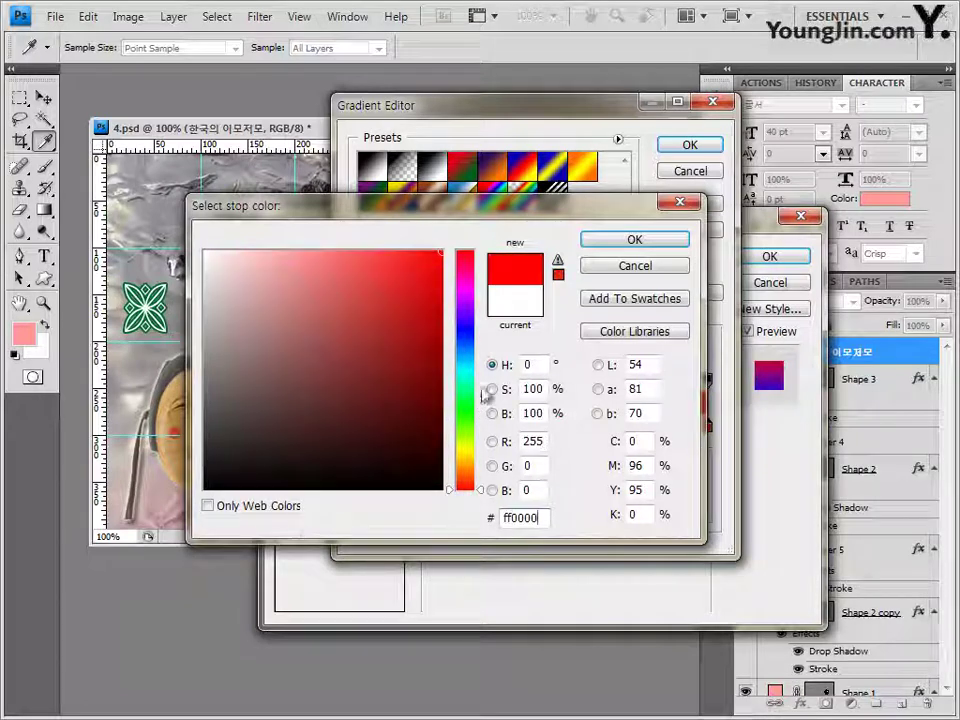
click(634, 241)
click(690, 146)
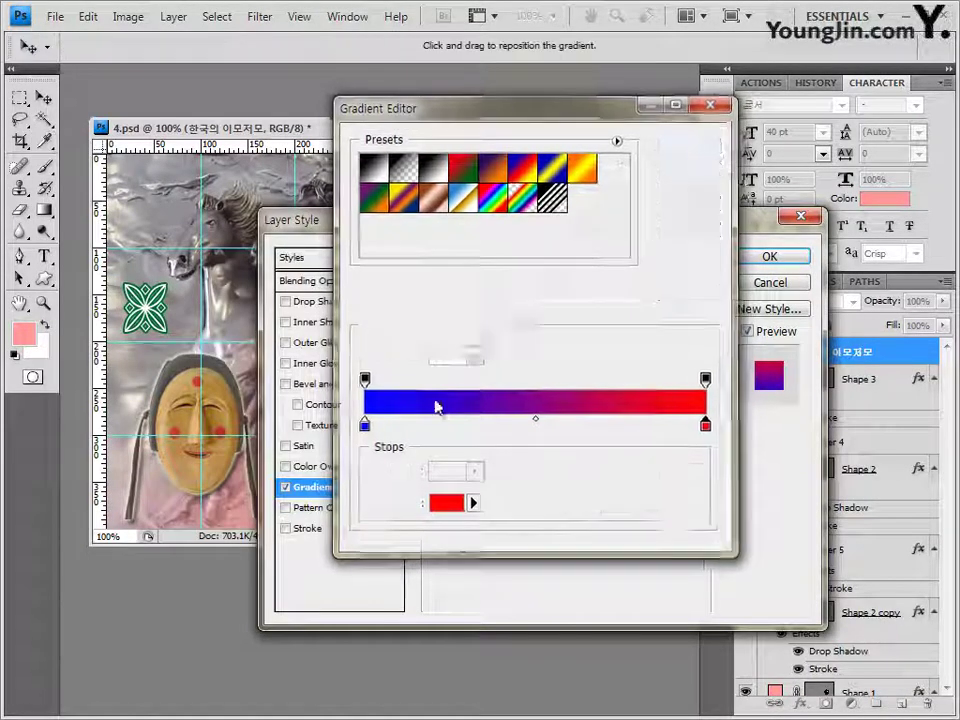
Add a 2 px #ffffff outside Stroke effect to the title text.
click(305, 530)
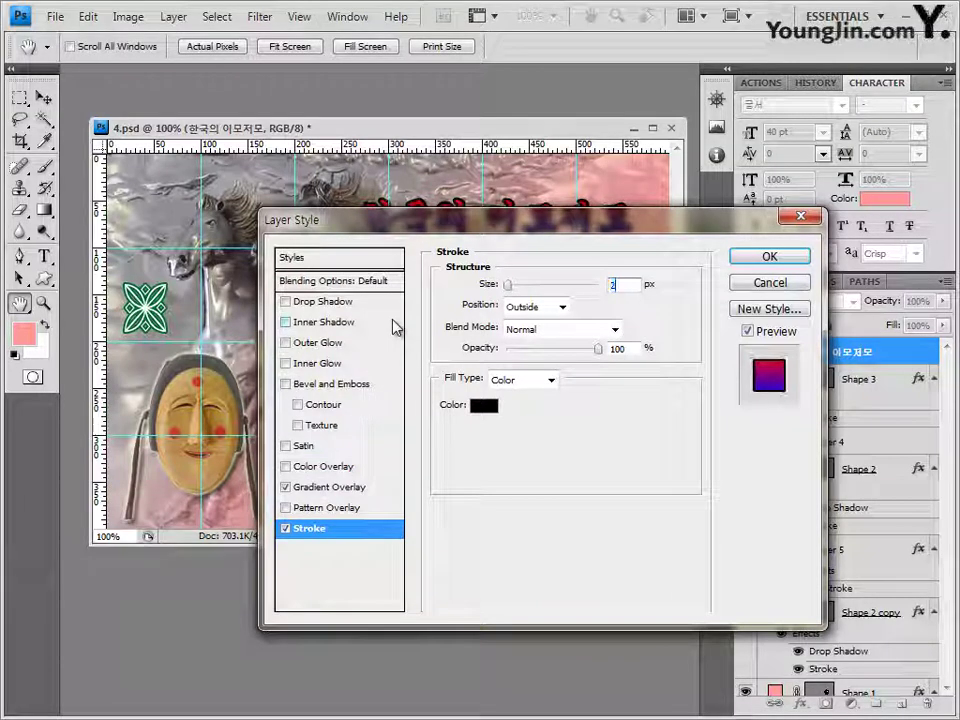
click(486, 408)
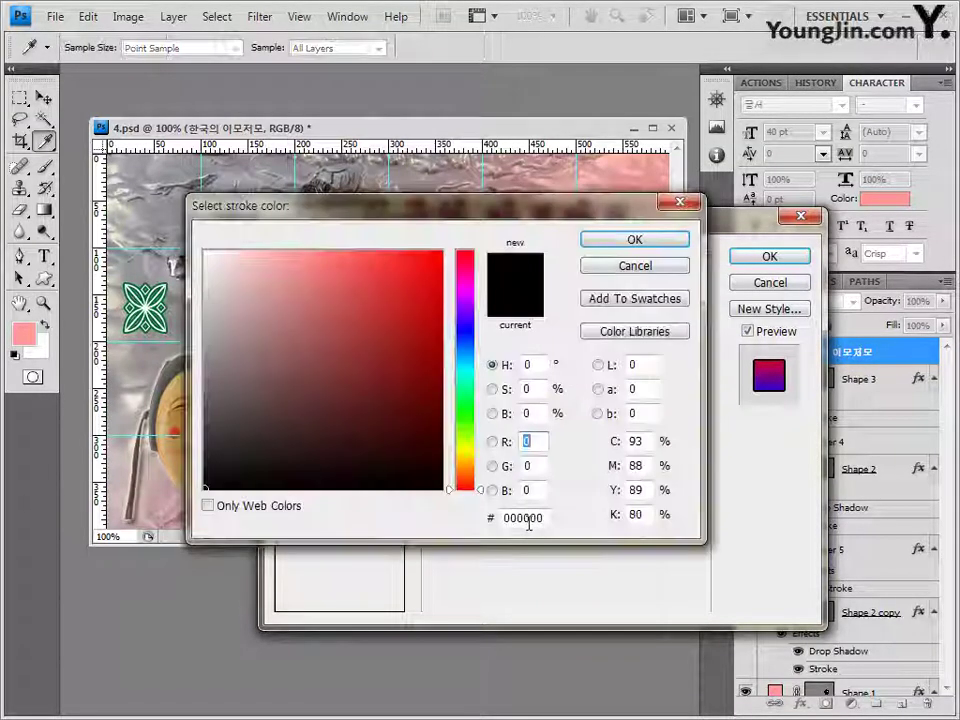
text(ffffff)
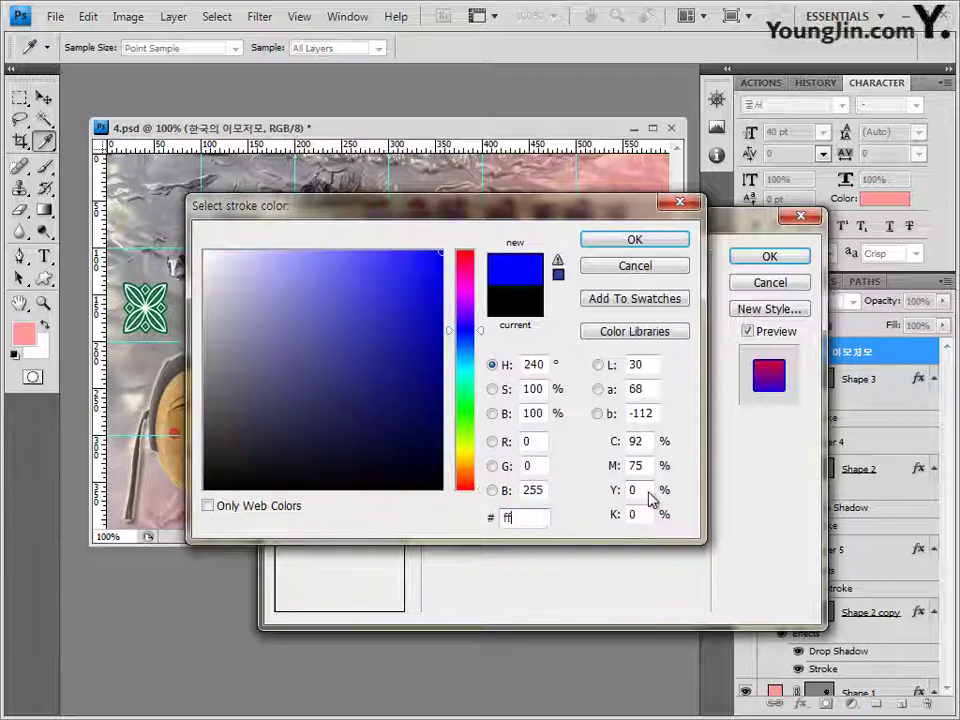
click(646, 242)
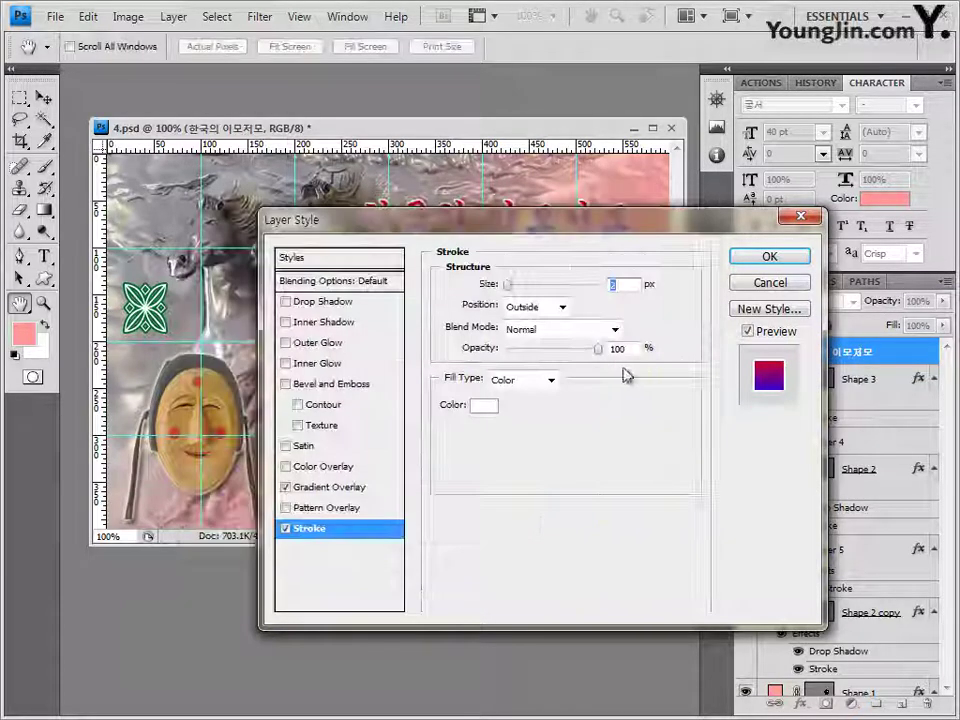
Warp the "한국의 이모저모" title with a horizontal Arc at +39% bend and reposition it above the cup, starting at the second horse's mane.
click(772, 257)
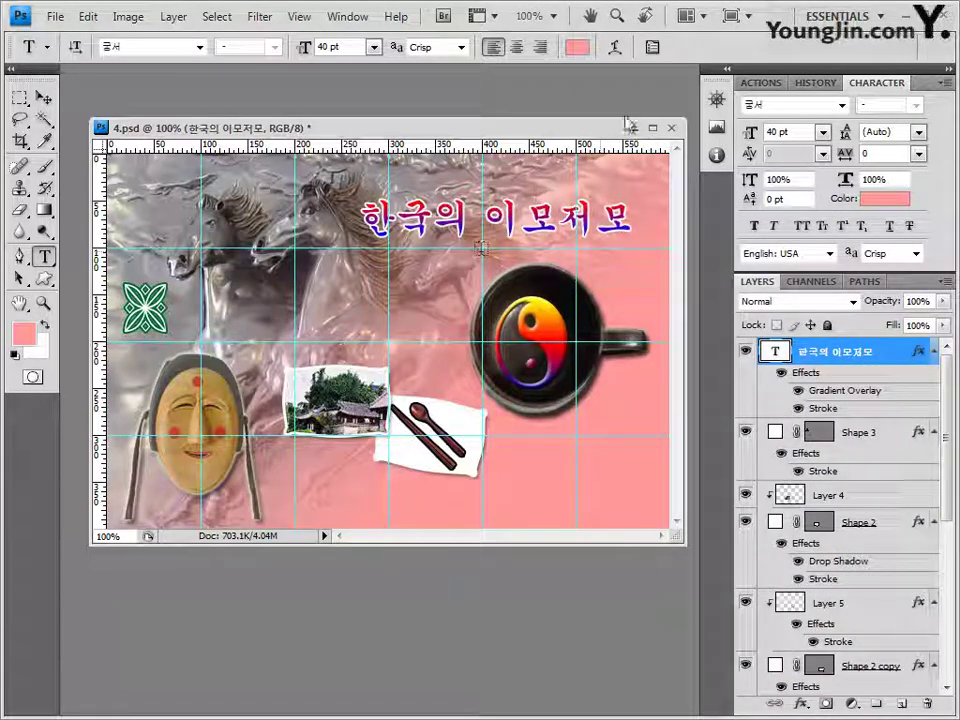
click(616, 48)
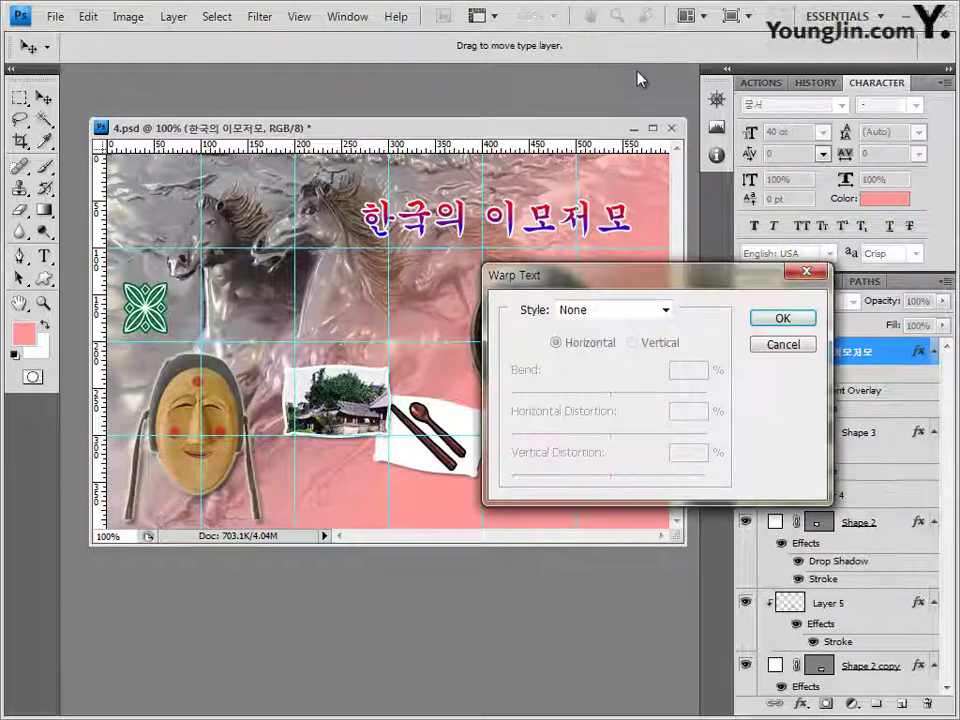
click(625, 318)
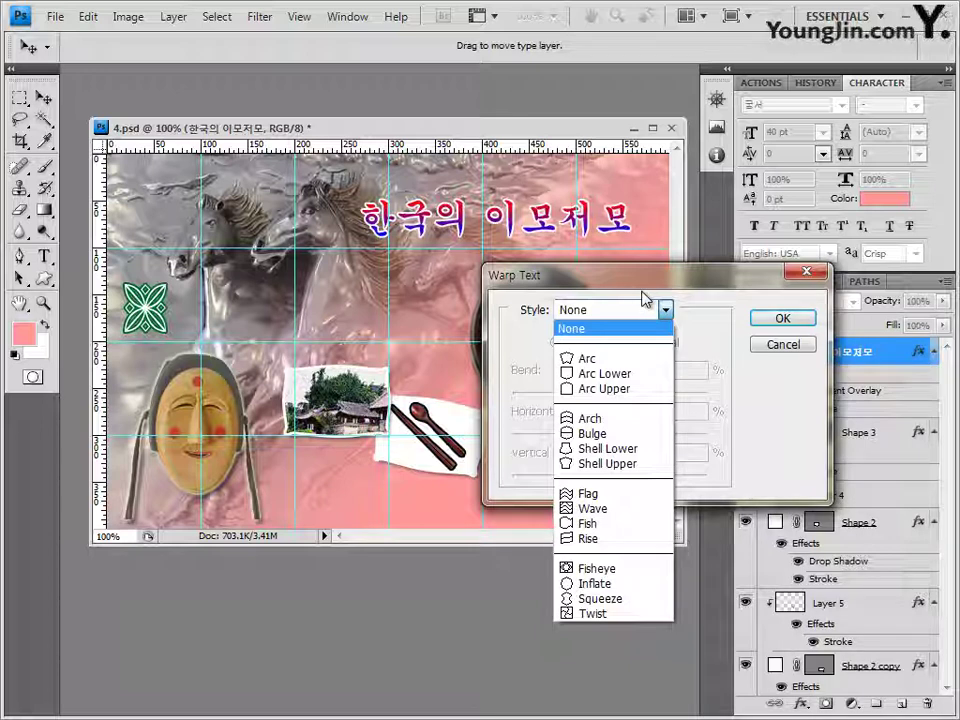
click(612, 359)
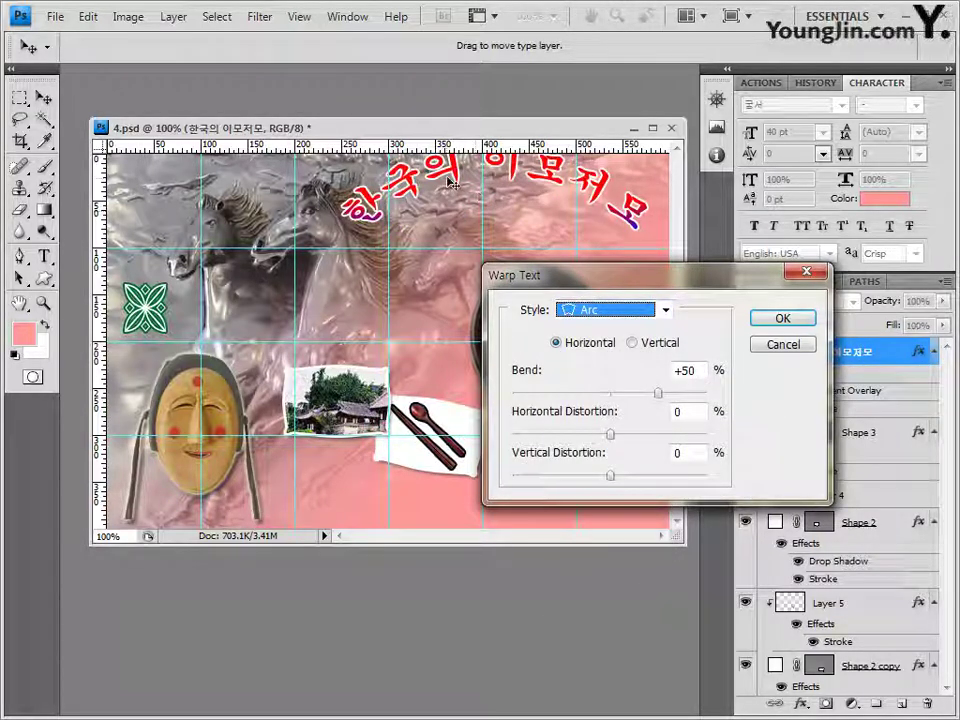
drag(432, 182, 437, 227)
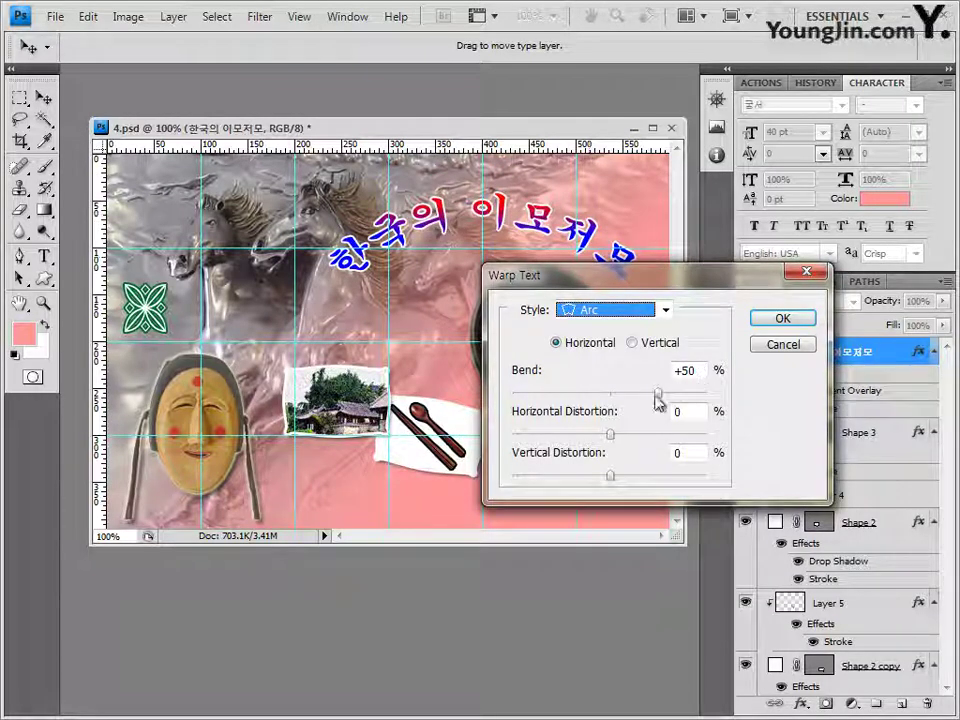
mouse_move(656, 394)
mouse_down()
mouse_move(643, 394)
mouse_move(651, 400)
mouse_up()
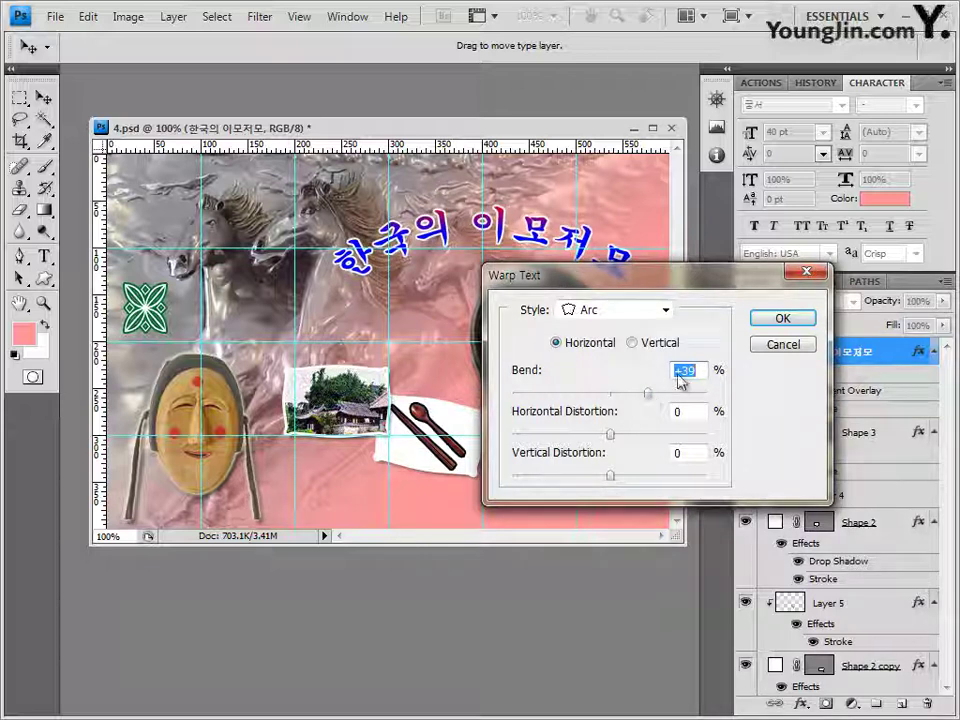
click(783, 319)
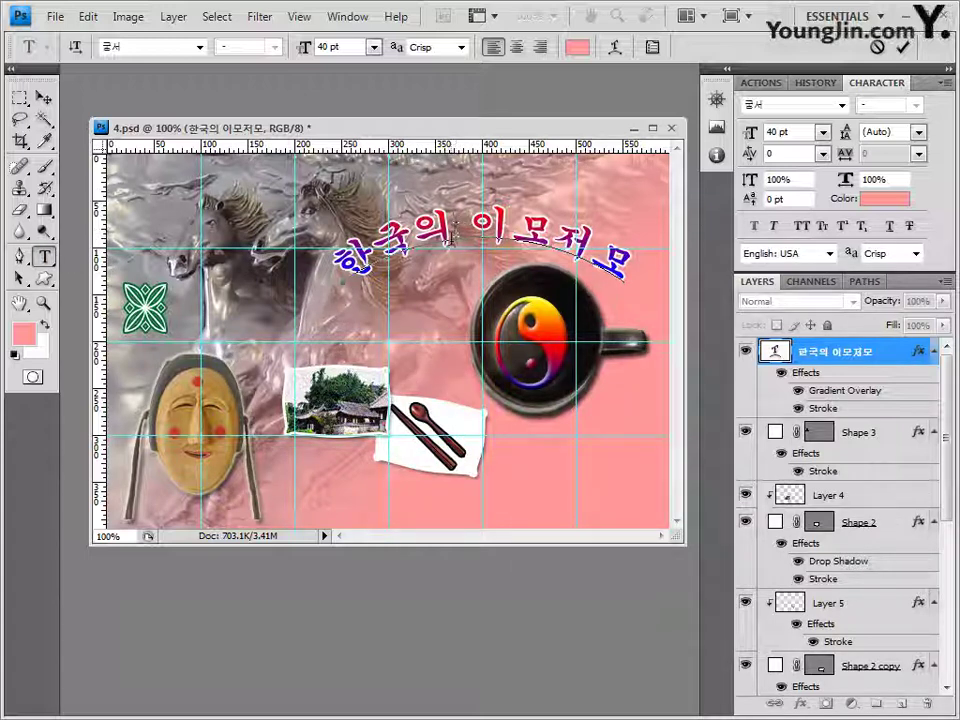
click(43, 97)
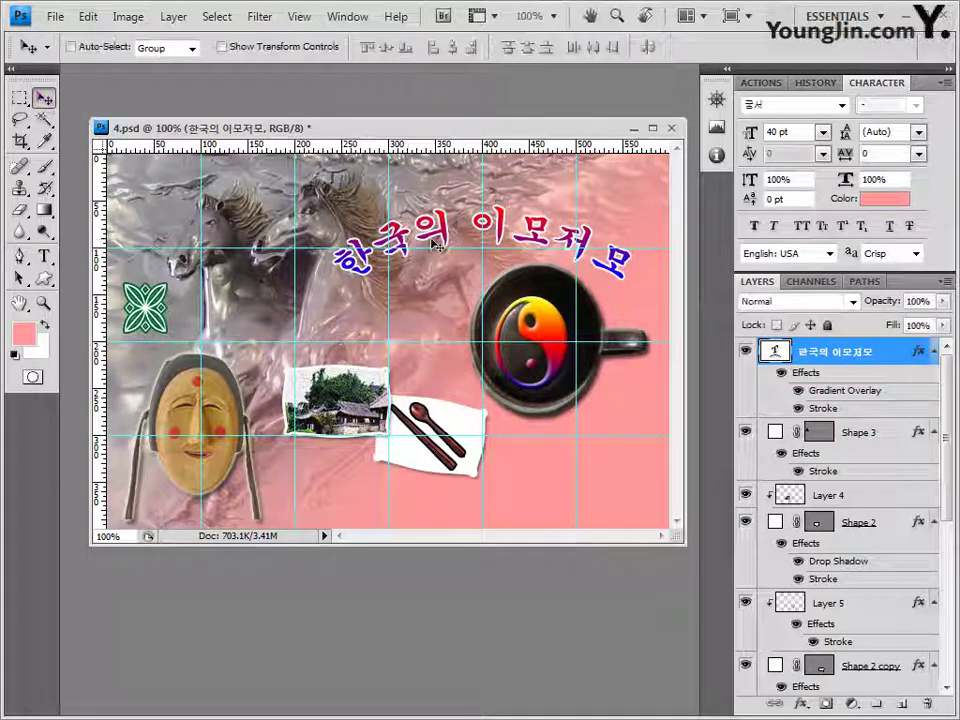
drag(437, 240, 460, 220)
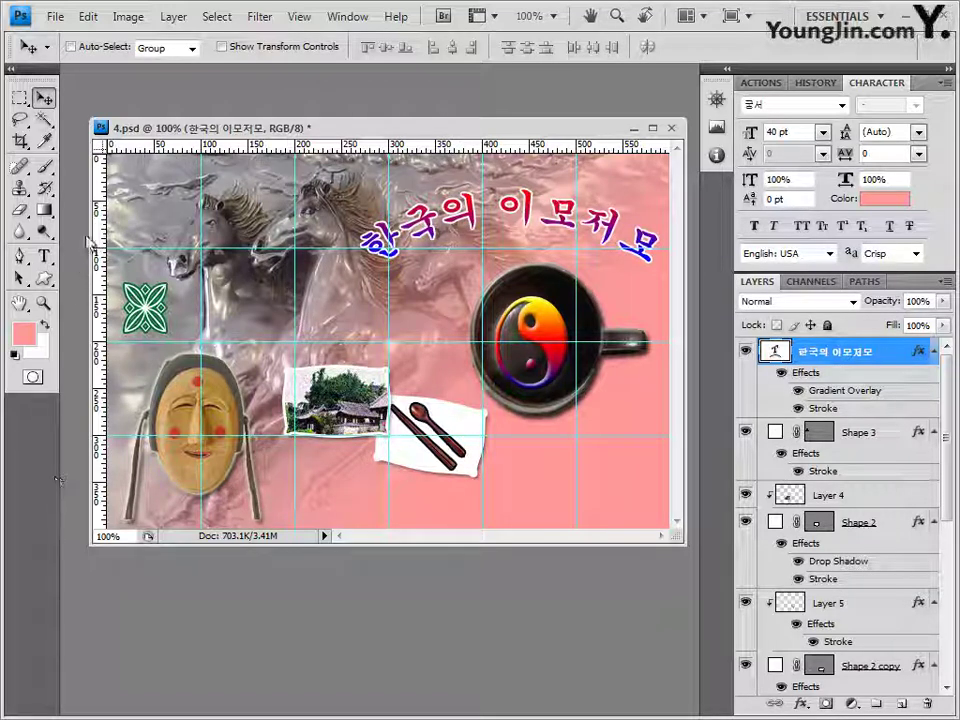
Add the two-line text "TRANSITIONAL CULTURE" in 궁서, 35 pt, #ffffff, beside the green ornament.
click(44, 256)
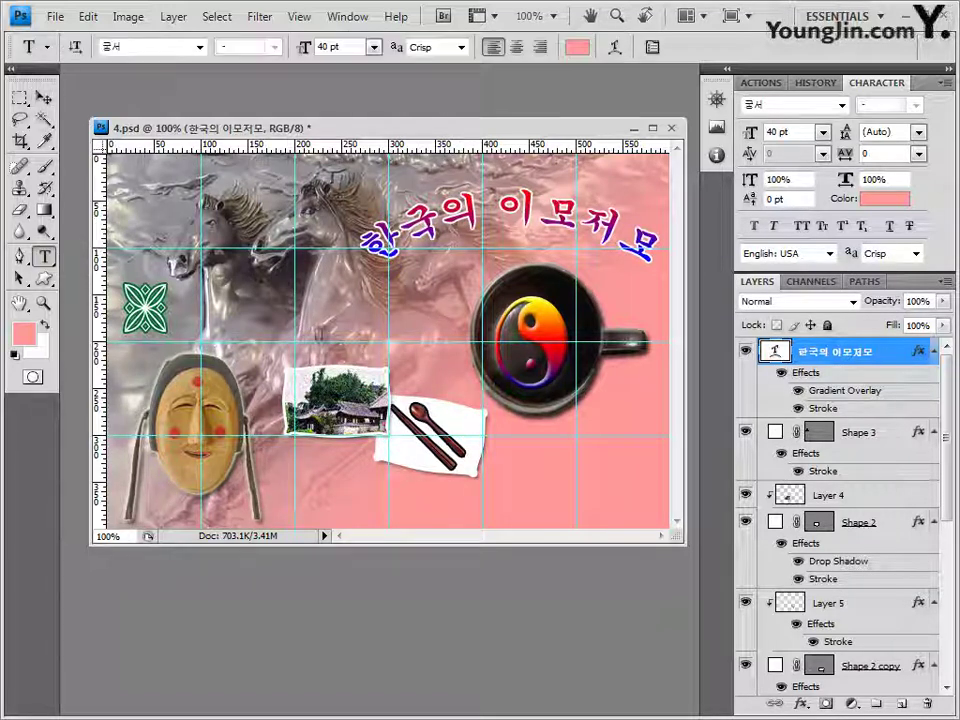
click(186, 303)
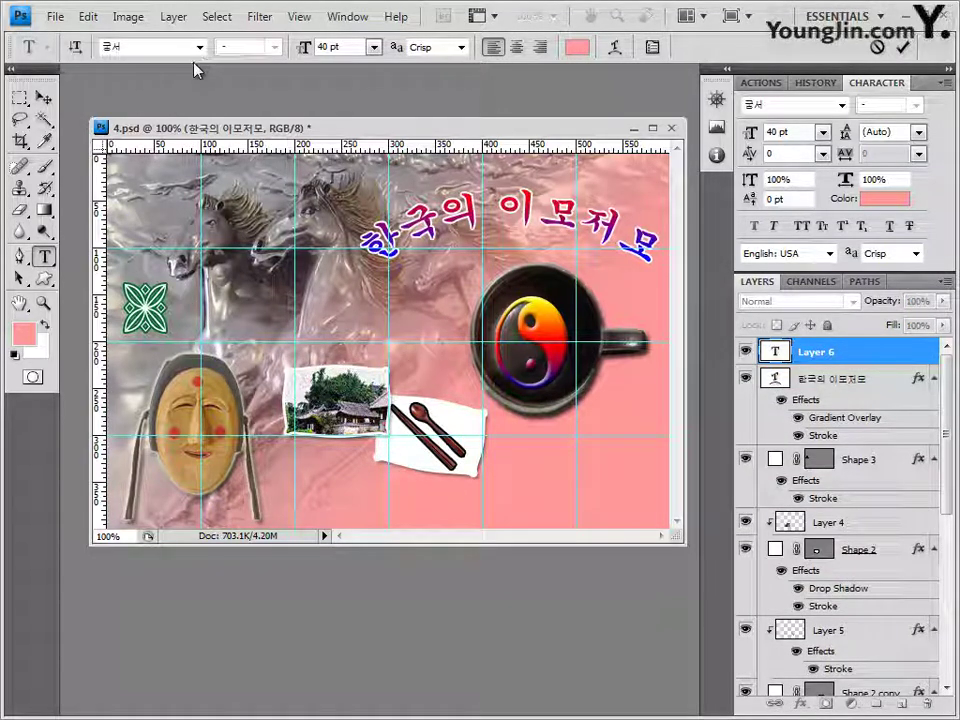
click(322, 48)
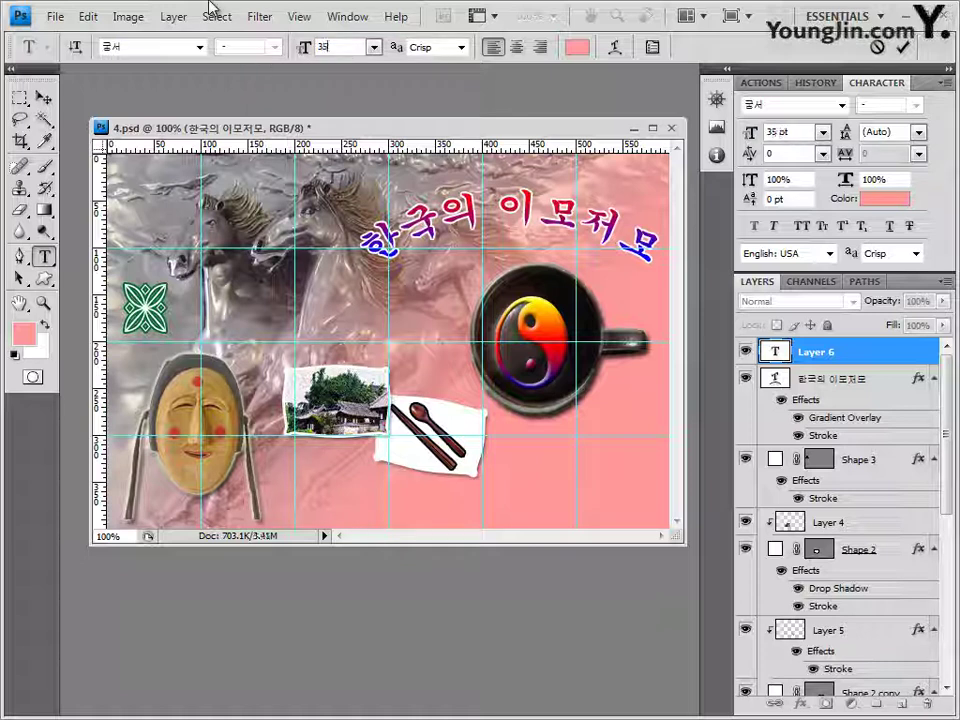
click(577, 47)
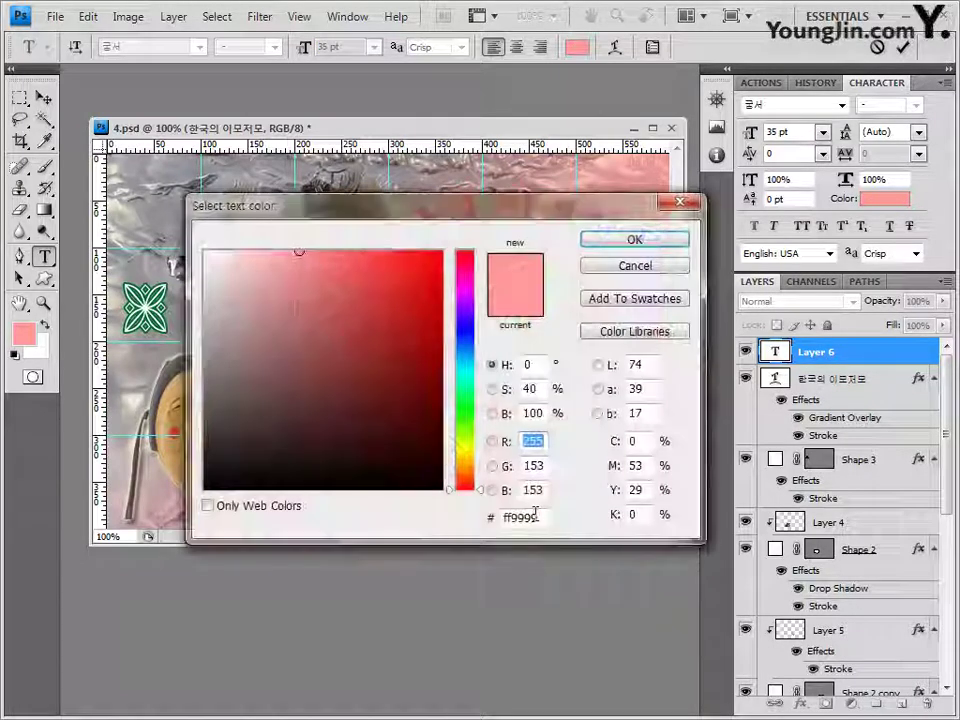
text(ffffff)
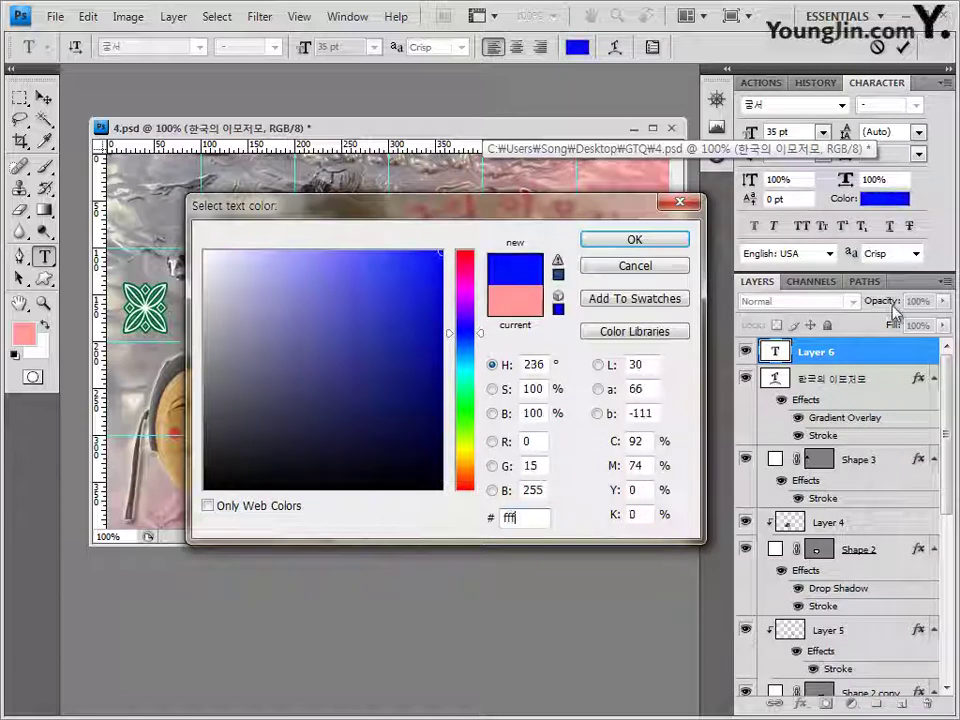
click(677, 242)
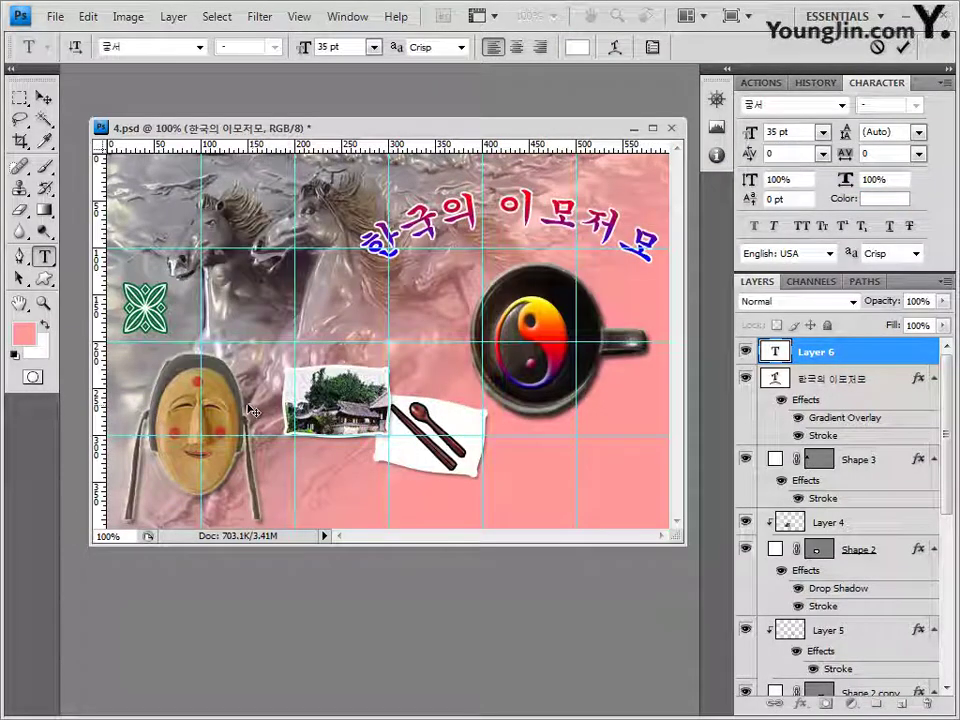
text(TRANSITIONAL CULTURE)
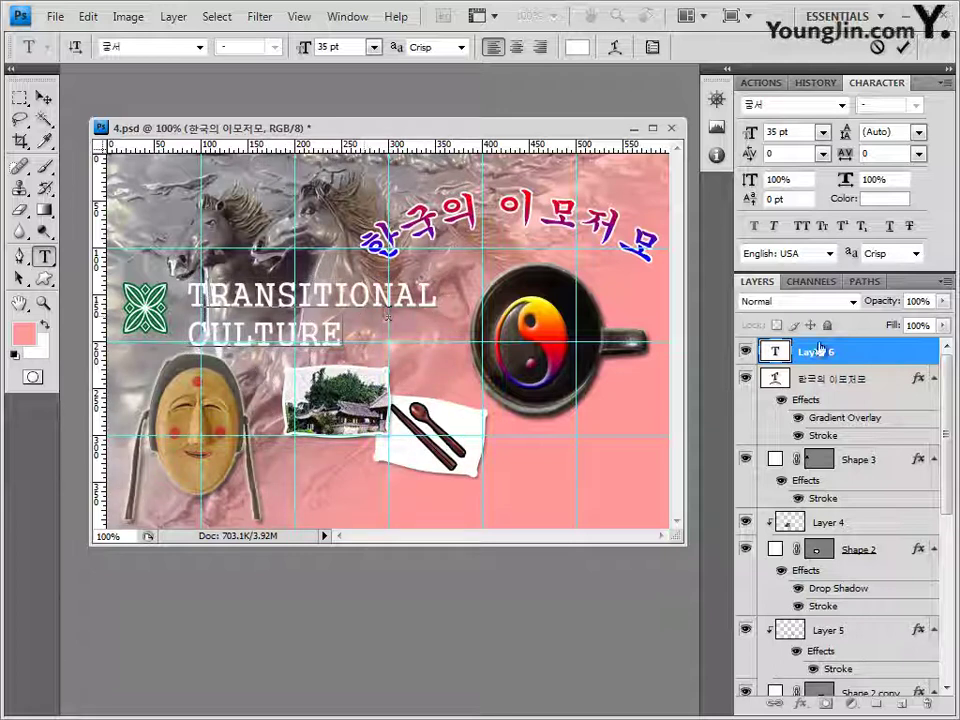
click(850, 353)
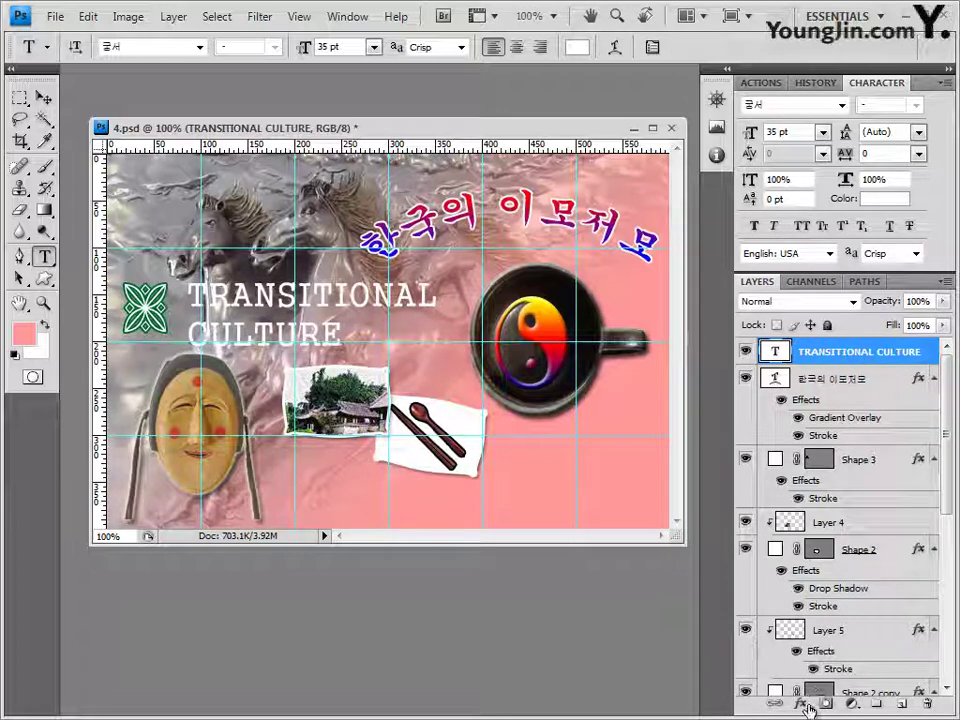
Add a default Drop Shadow effect to the "TRANSITIONAL CULTURE" text: Multiply, 75% opacity, 120°, 5 px distance and 5 px size.
click(803, 704)
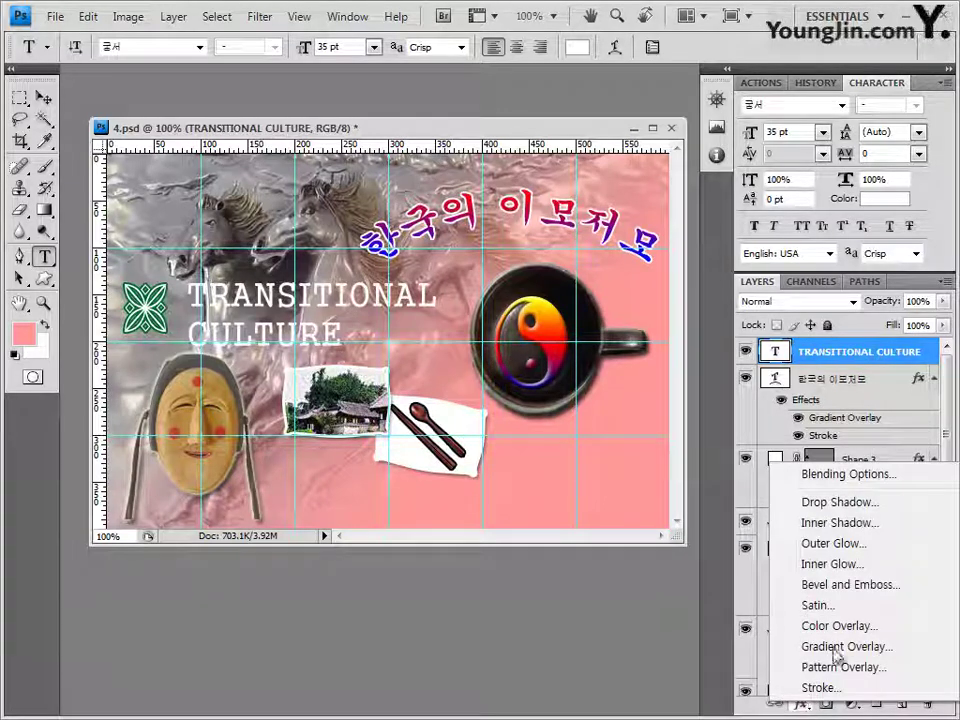
click(843, 503)
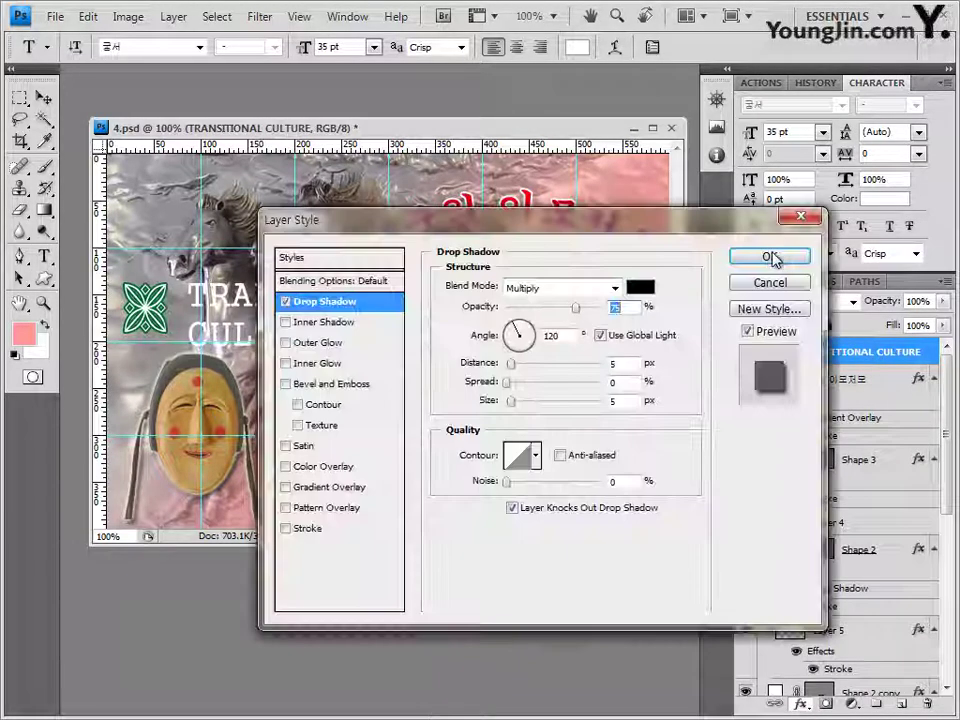
click(770, 257)
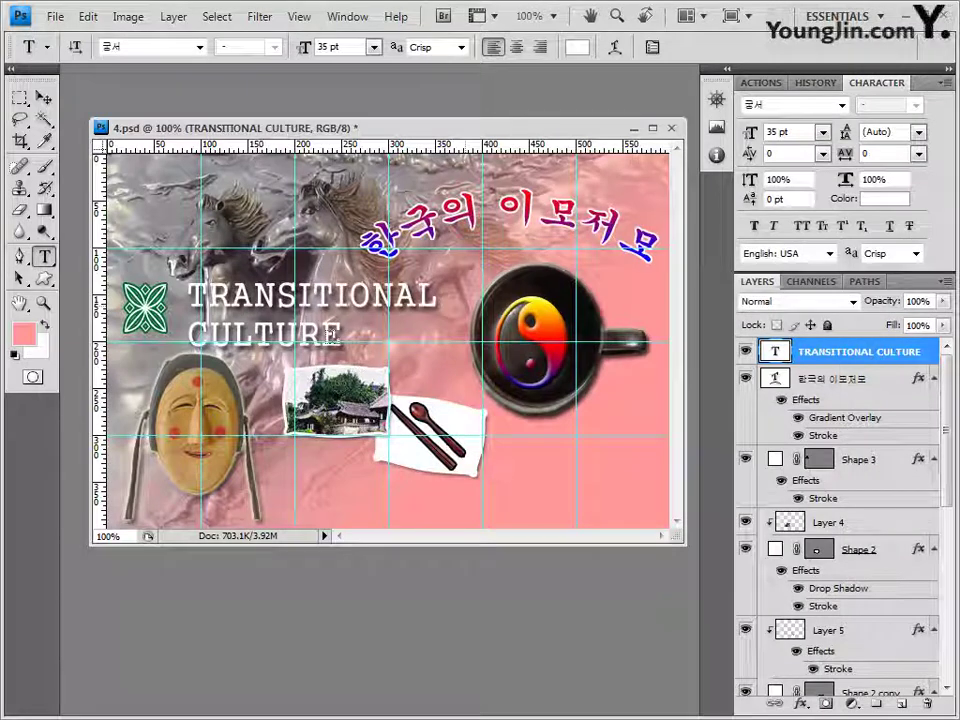
Move the "TRANSITIONAL CULTURE" text slightly closer to the ornament and nudge it up above the house banner.
click(43, 97)
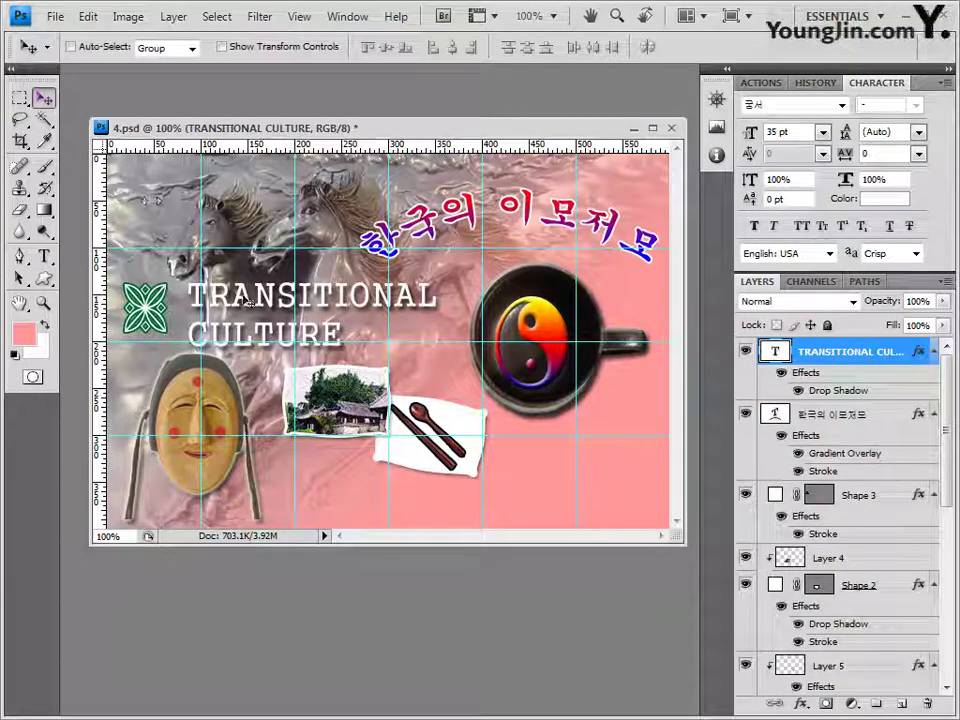
mouse_move(245, 297)
mouse_down()
mouse_move(238, 291)
mouse_move(236, 300)
mouse_up()
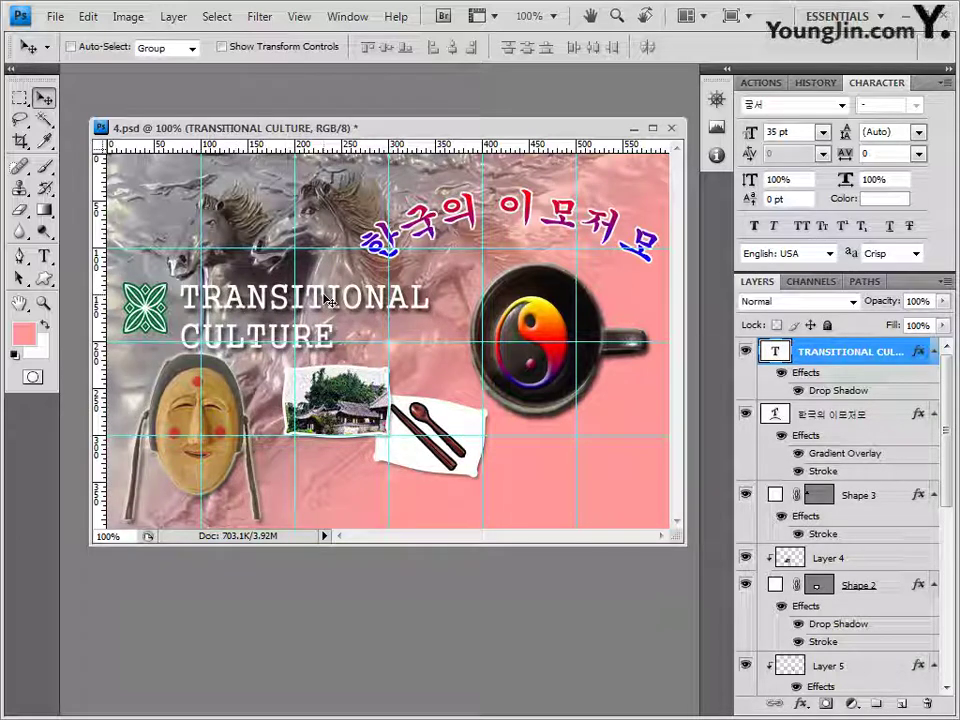
key(Up)
key(Up)
key(Up)
key(Up)
key(Up)
key(Up)
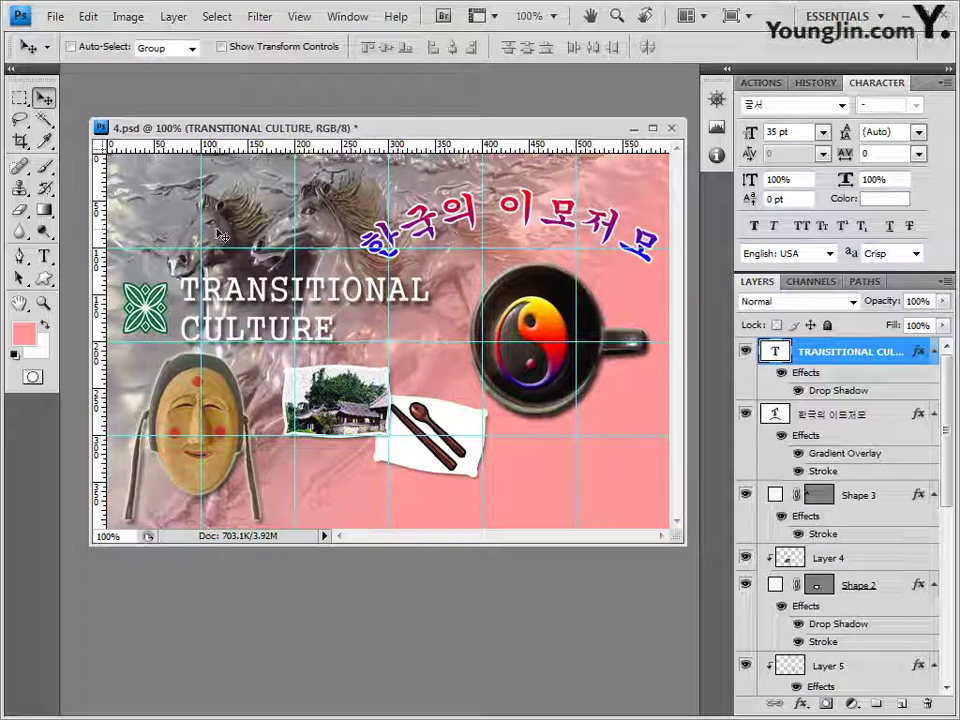
Add the two-line text "Unique Cultural" in 바탕, 40 pt, #990033, below the cup and beside the spoon banner.
click(45, 257)
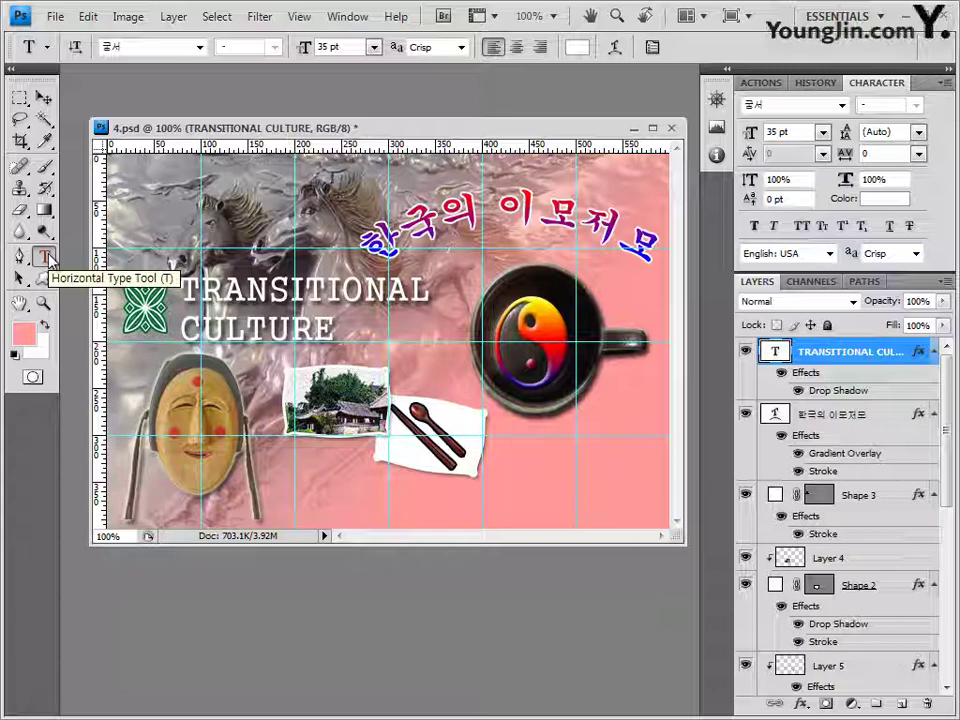
click(496, 448)
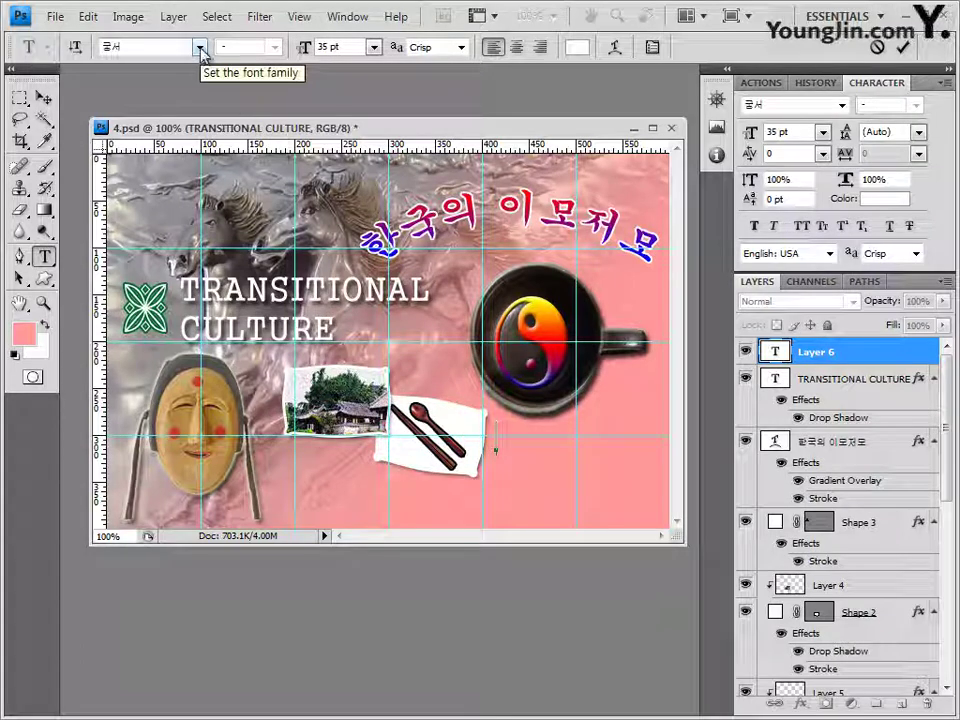
click(201, 50)
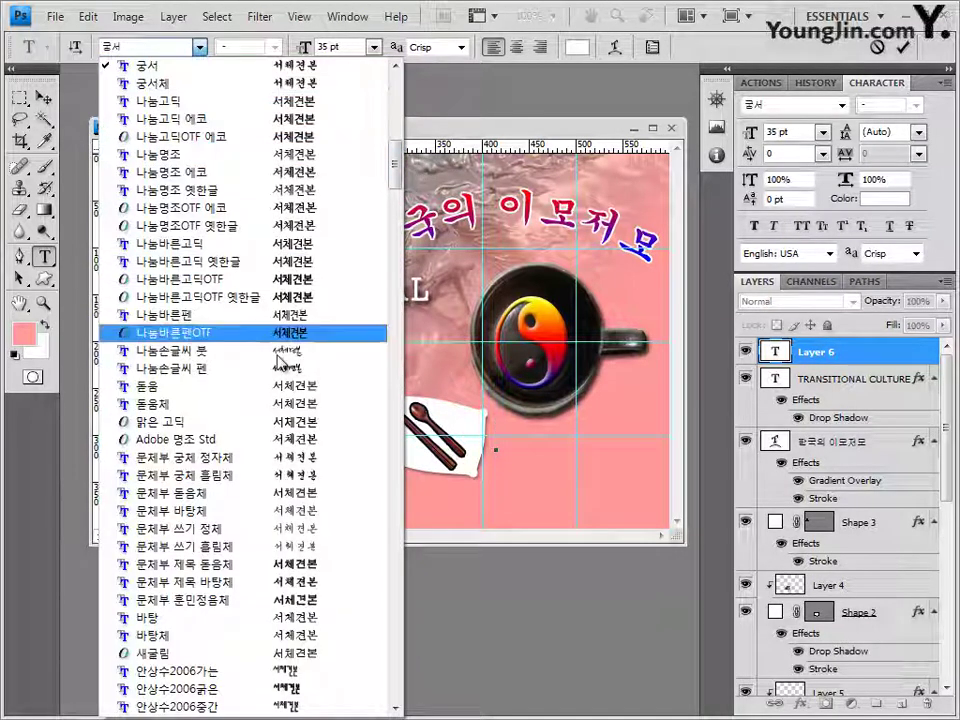
click(225, 618)
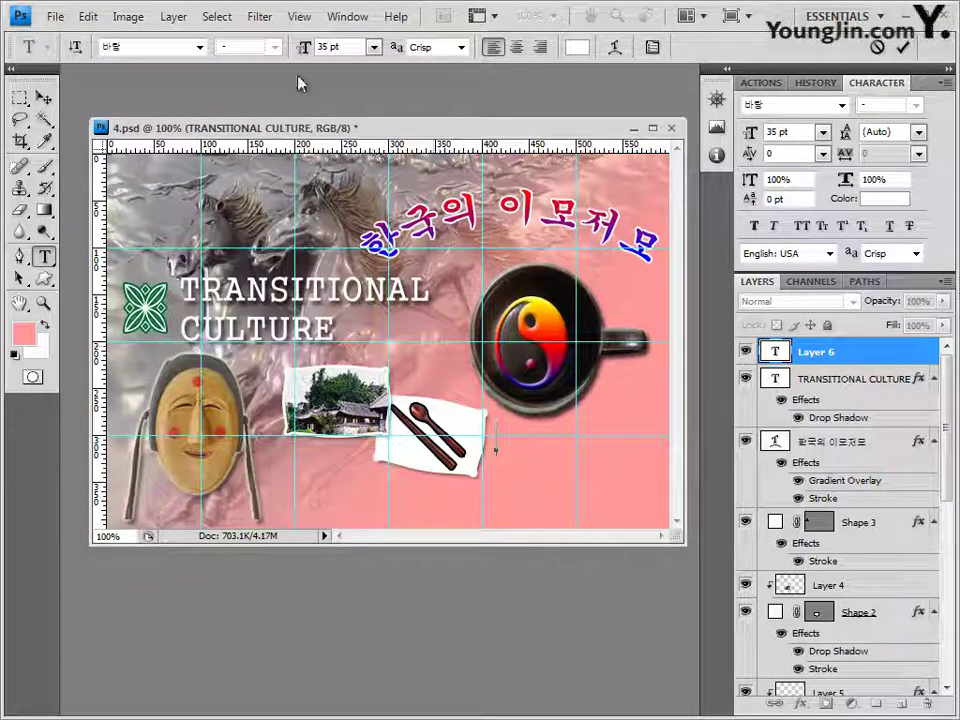
click(352, 47)
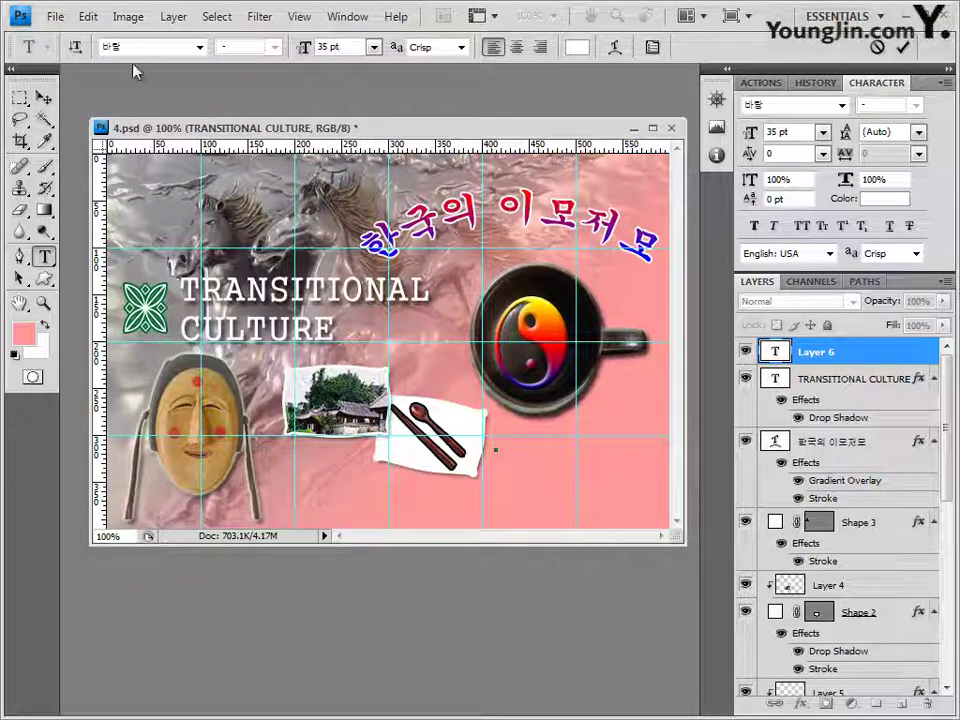
text(40)
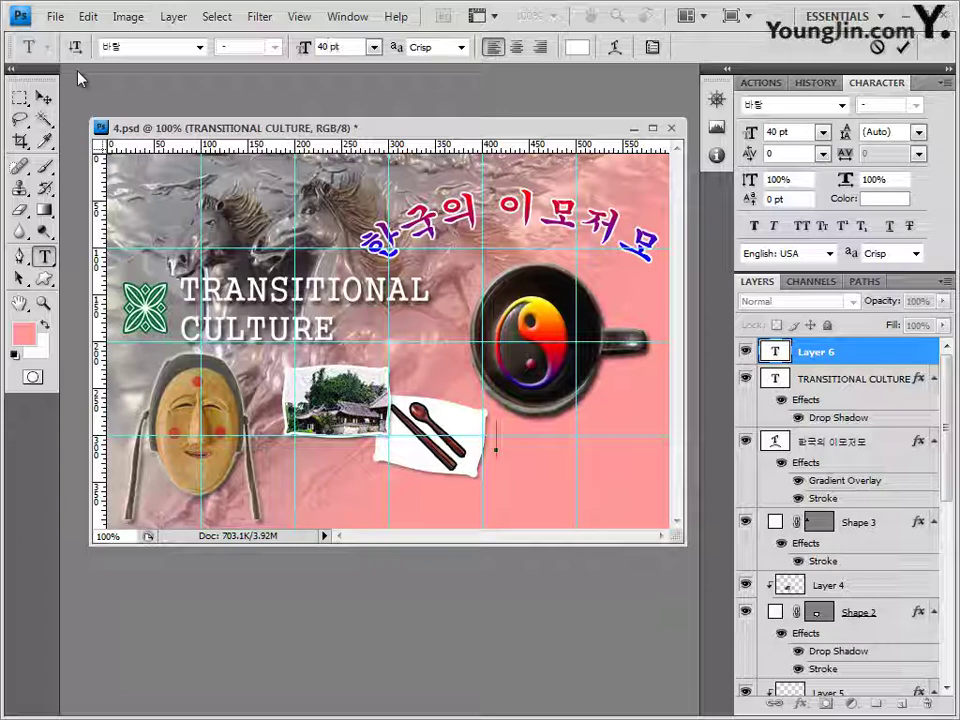
click(577, 47)
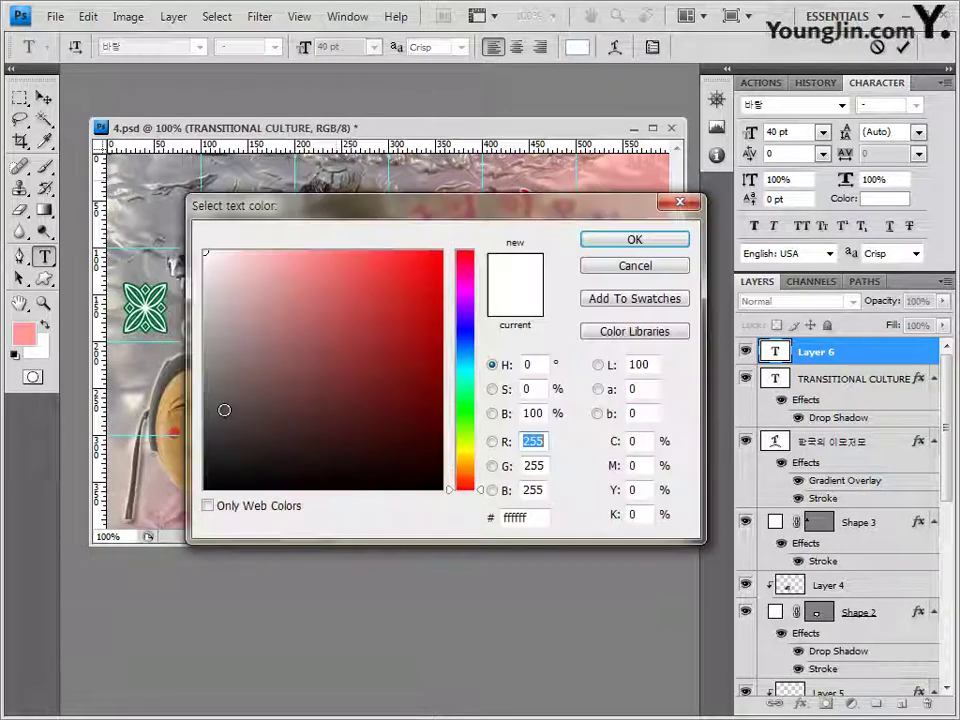
click(532, 519)
text(9)
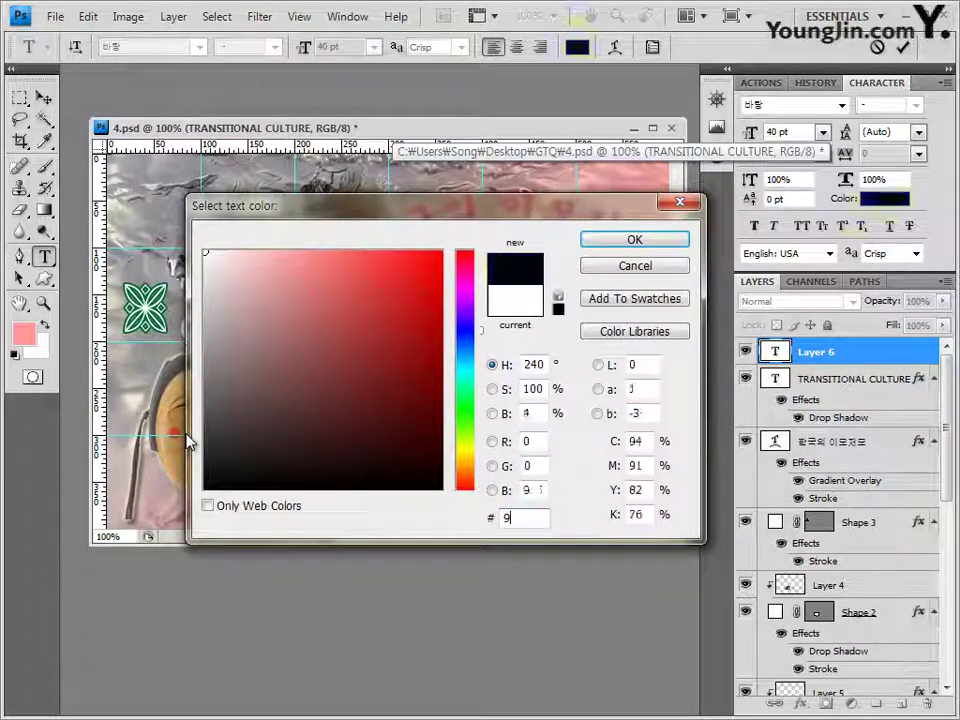
text(90033)
key(Return)
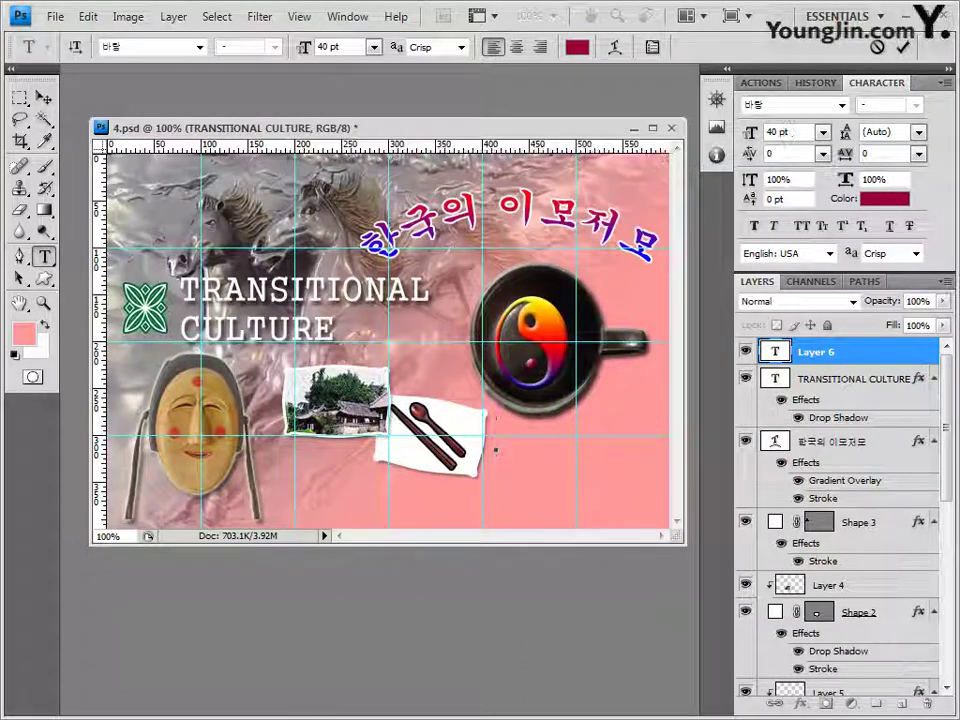
text(Unique Cultural)
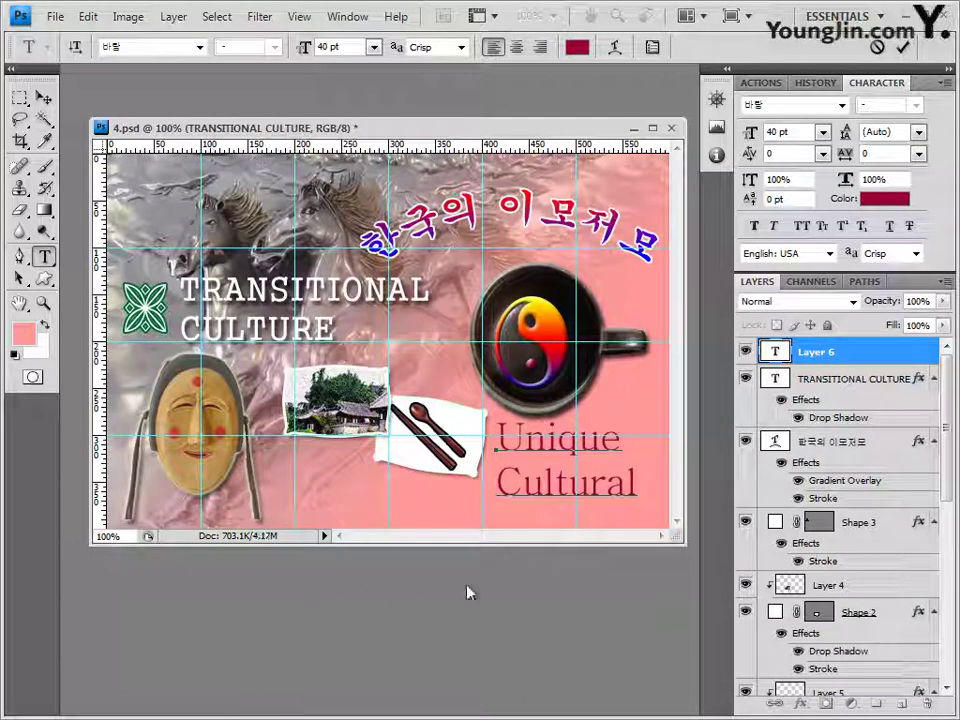
click(857, 352)
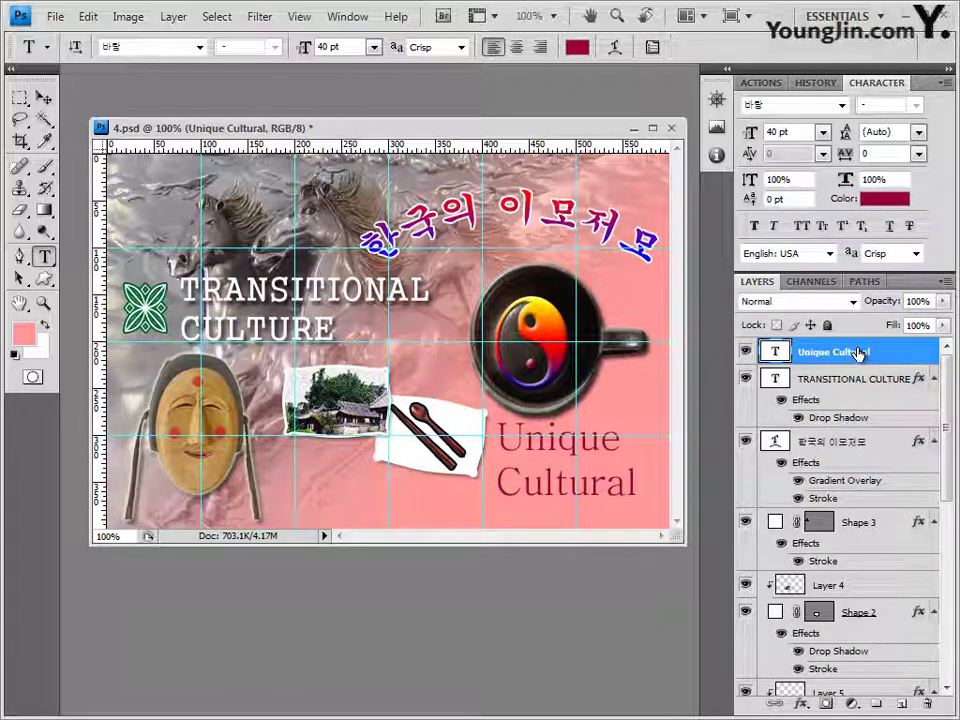
Add a default Drop Shadow and a 2 px outside Stroke in #330000 to the "Unique Cultural" text.
click(802, 705)
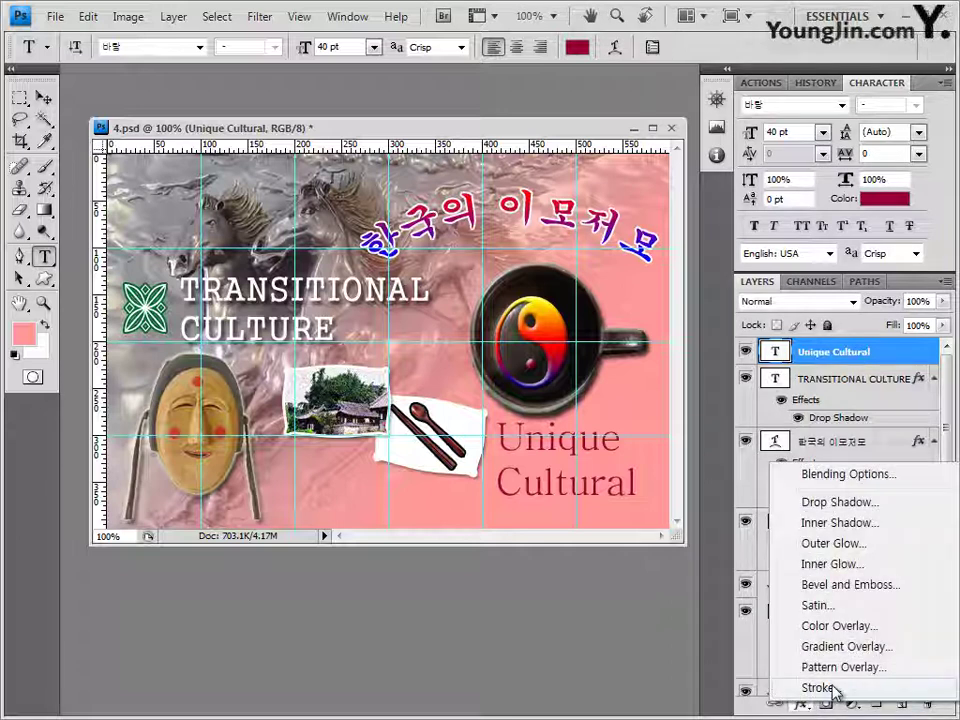
click(868, 504)
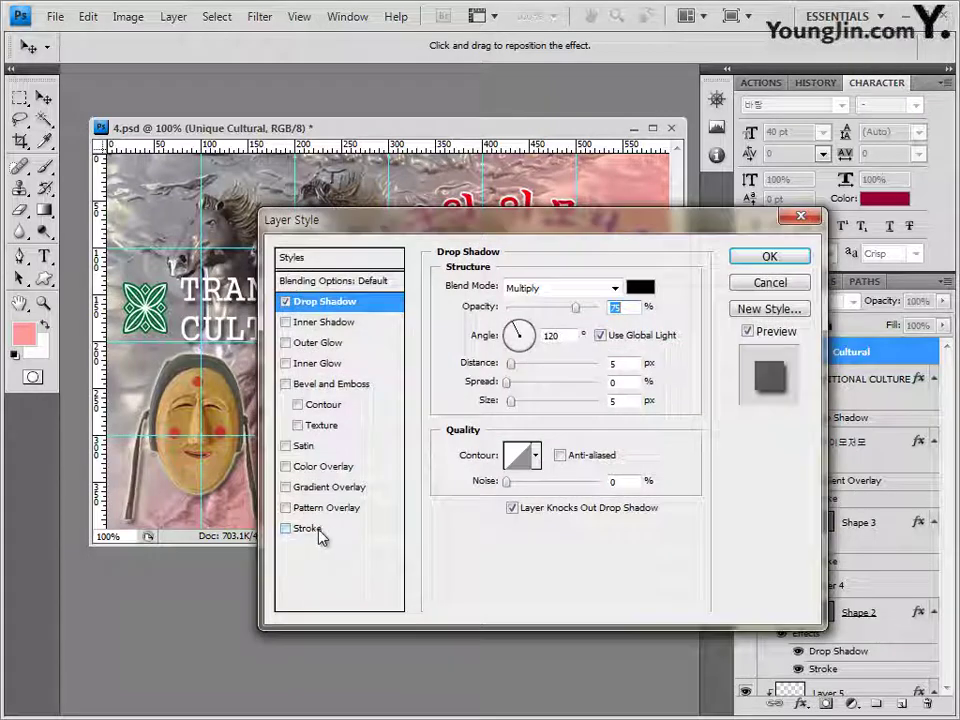
click(318, 532)
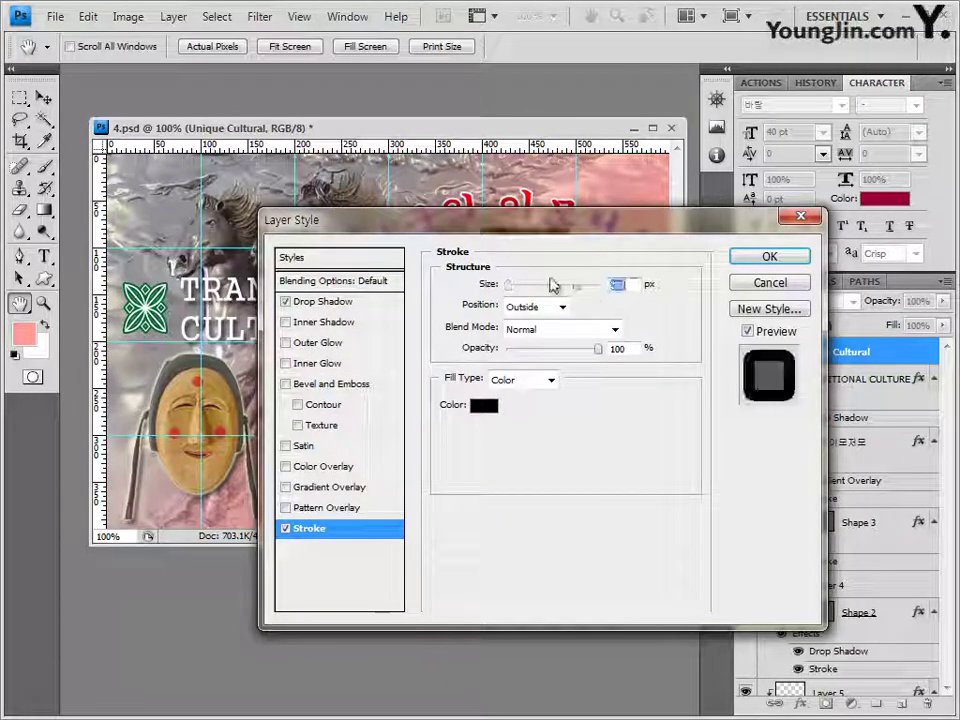
text(2)
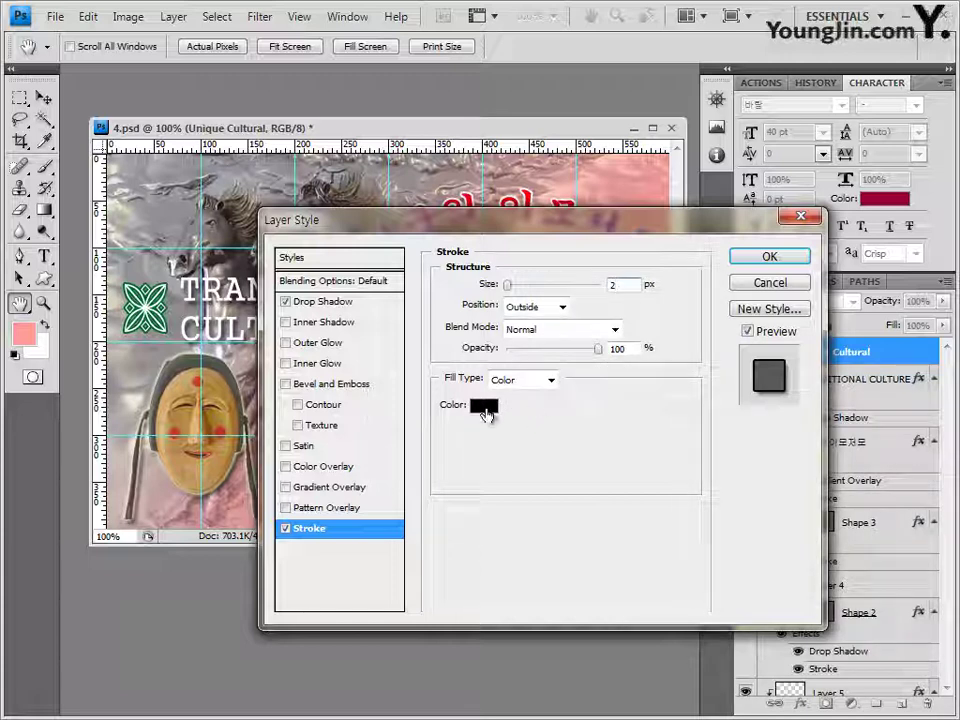
click(485, 409)
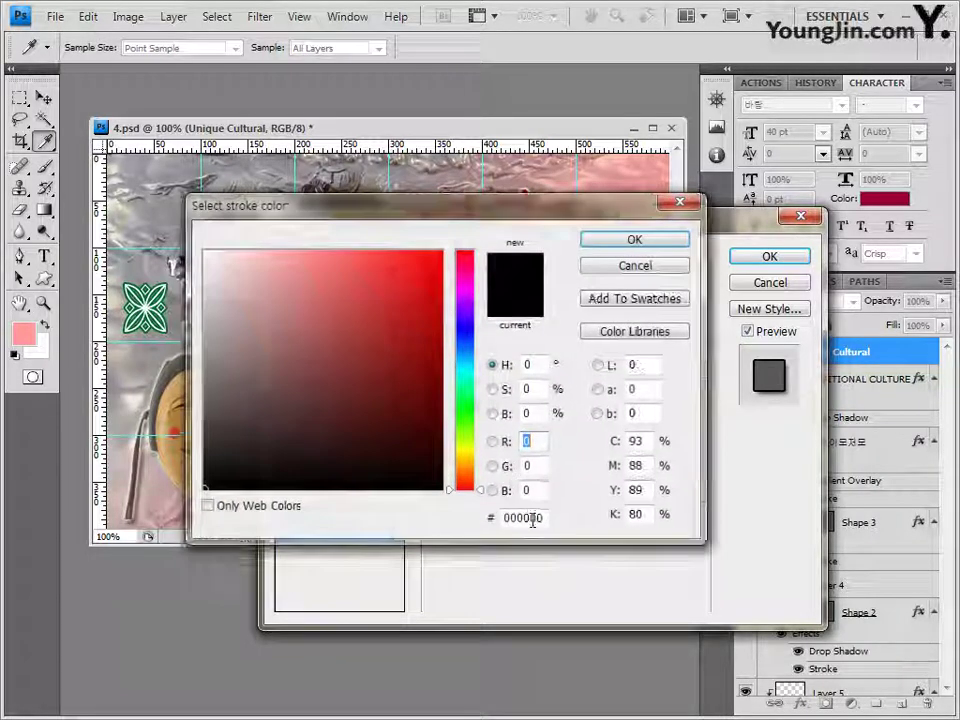
click(524, 518)
text(3300)
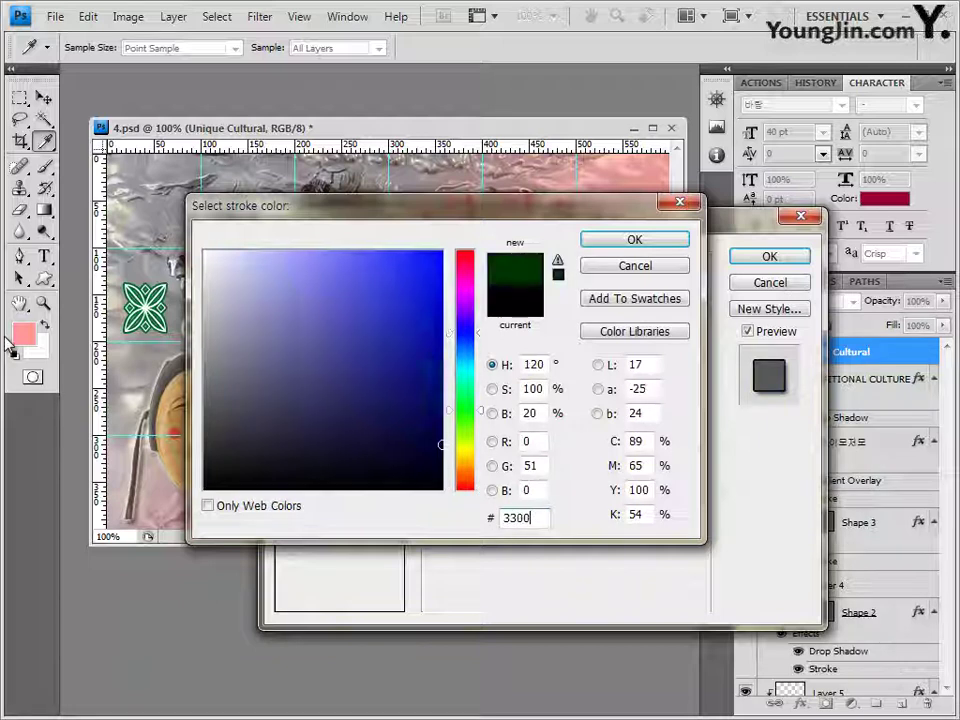
text(00)
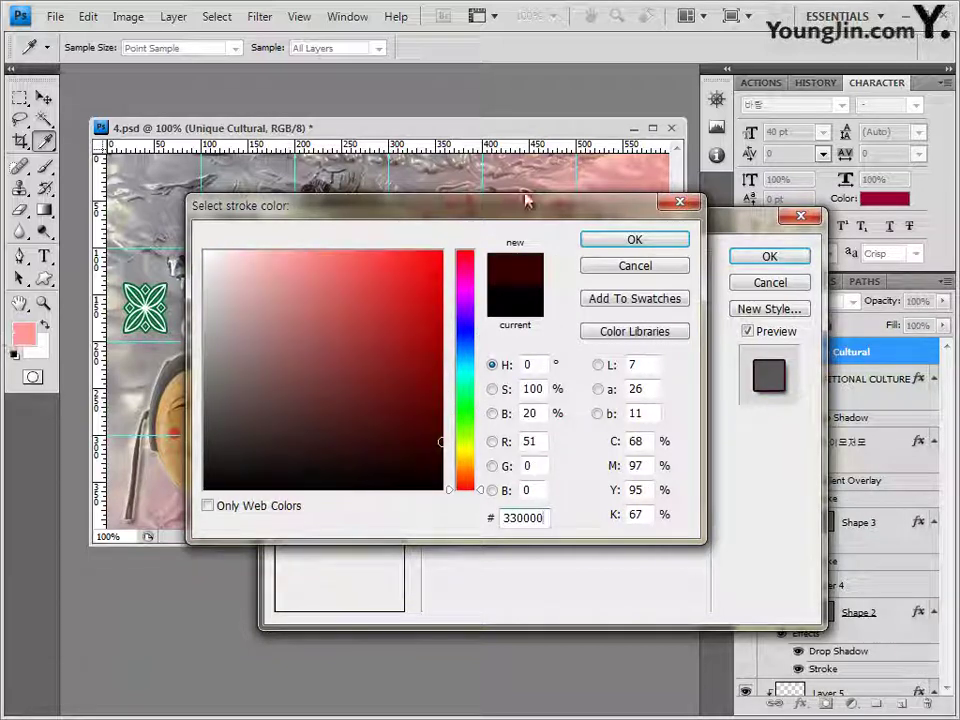
click(623, 240)
click(769, 257)
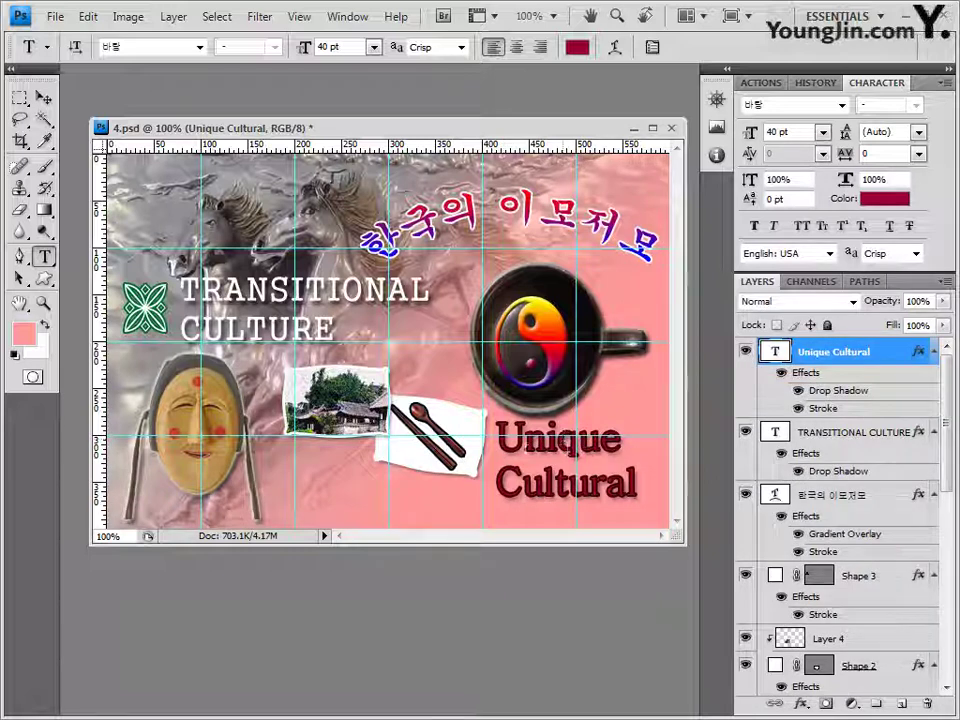
Move the cup slightly up, away from the "Unique Cultural" text, and reposition the yin-yang shape at the cup's centre.
click(42, 98)
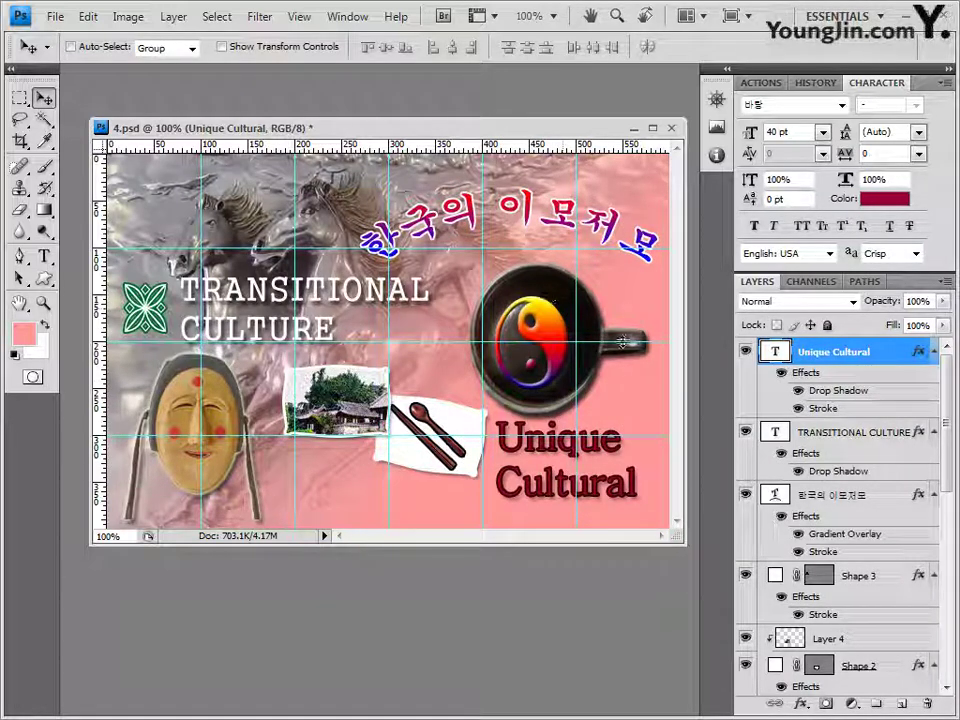
ctrl+click(601, 321)
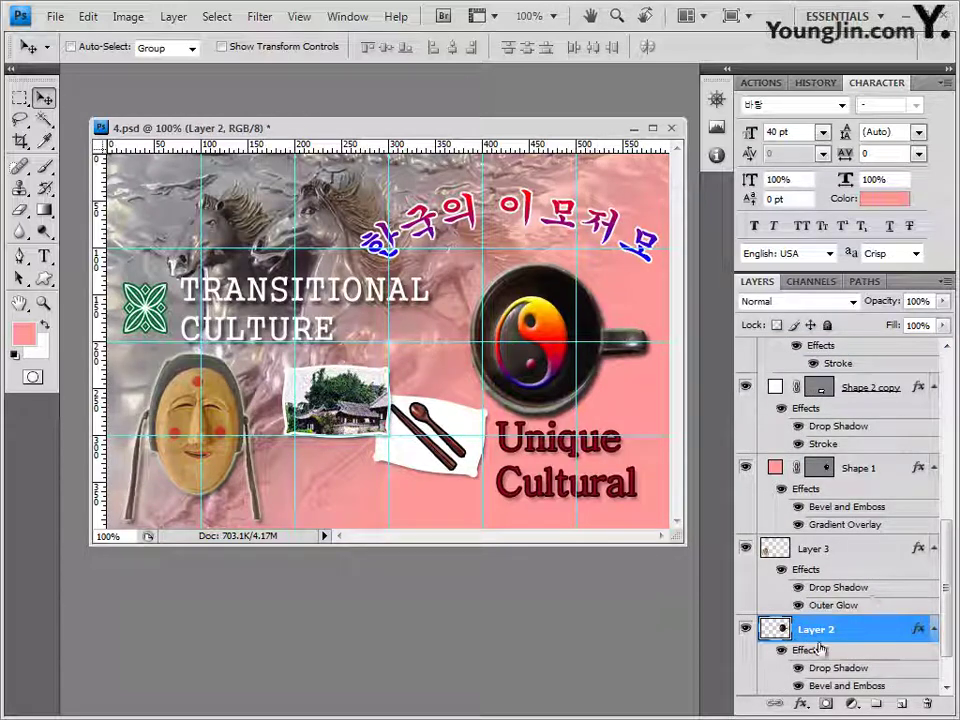
drag(610, 355, 601, 327)
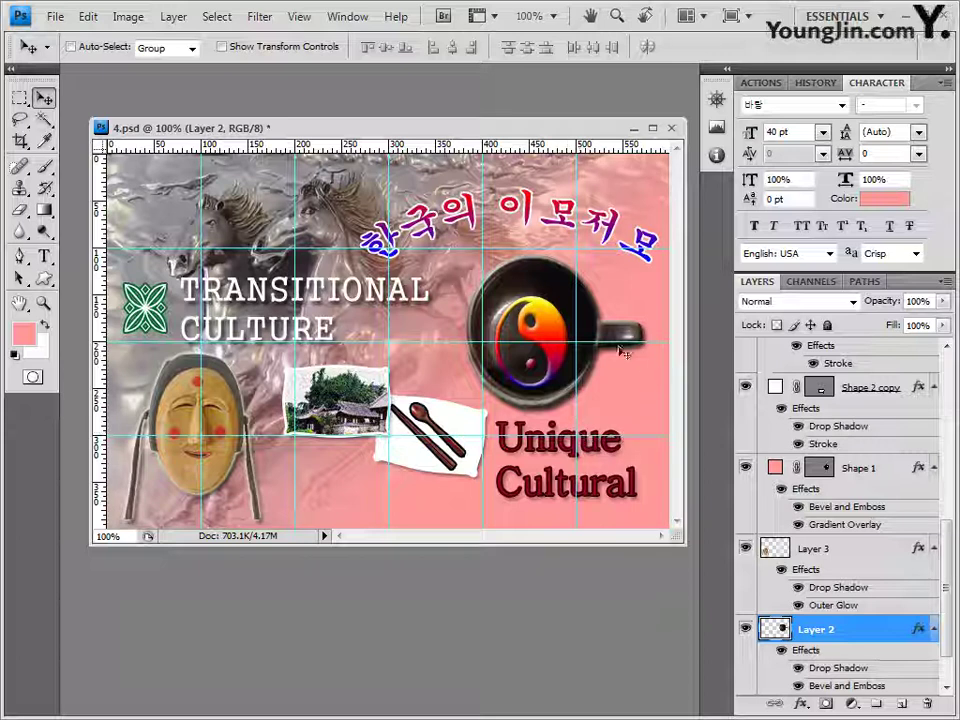
ctrl+click(549, 320)
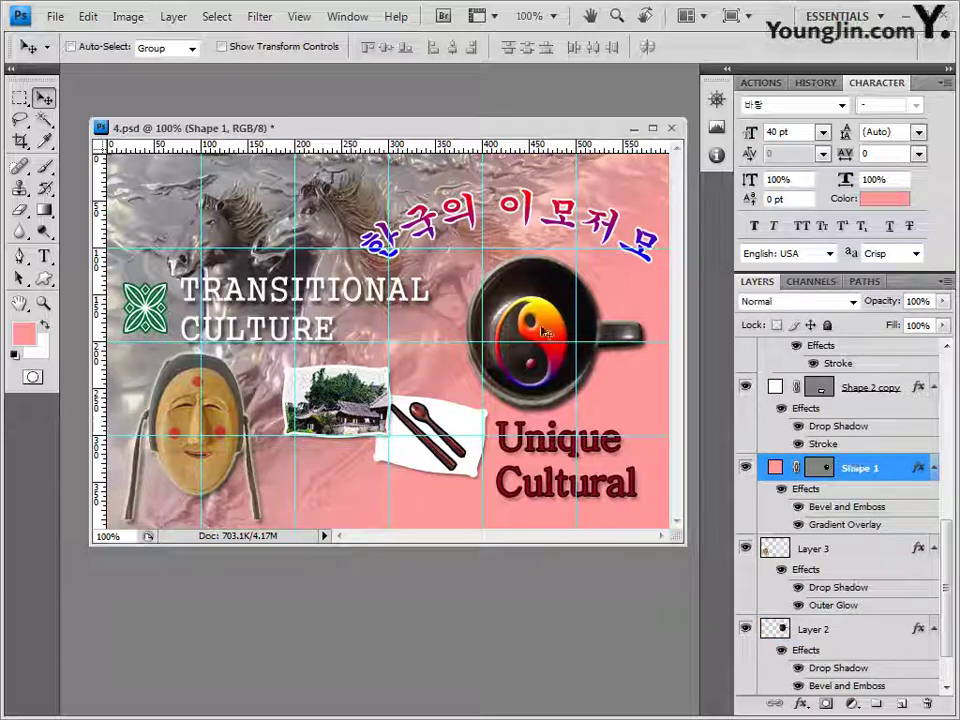
mouse_move(549, 330)
mouse_down()
mouse_move(540, 322)
mouse_move(561, 327)
mouse_up()
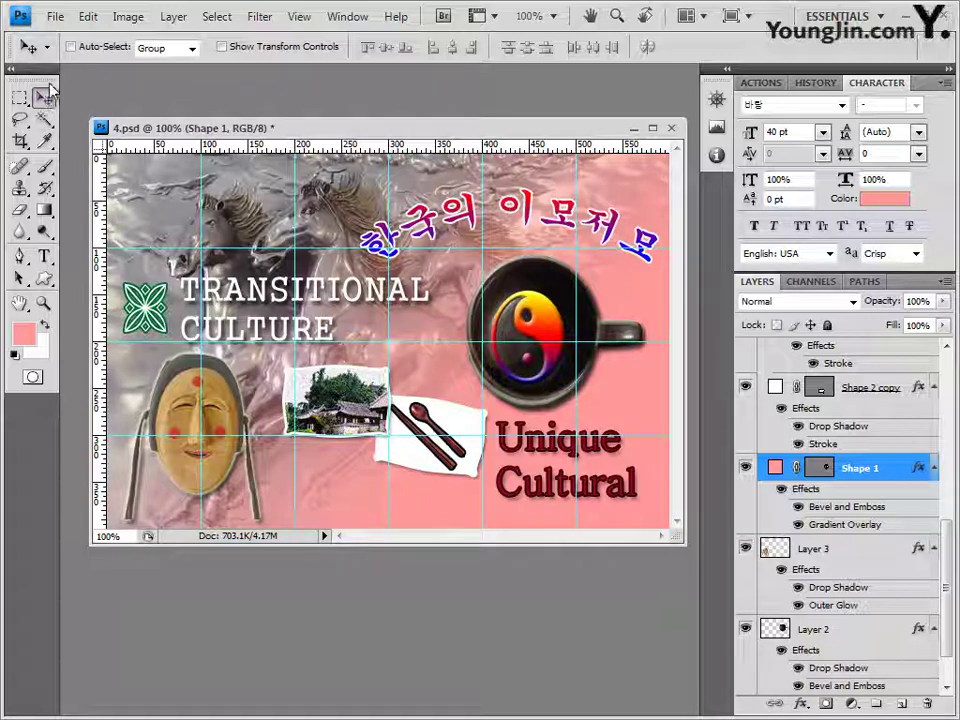
Enable Auto-Select for the Move tool and select the mask and the "Unique Cultural" text directly on the canvas.
click(71, 47)
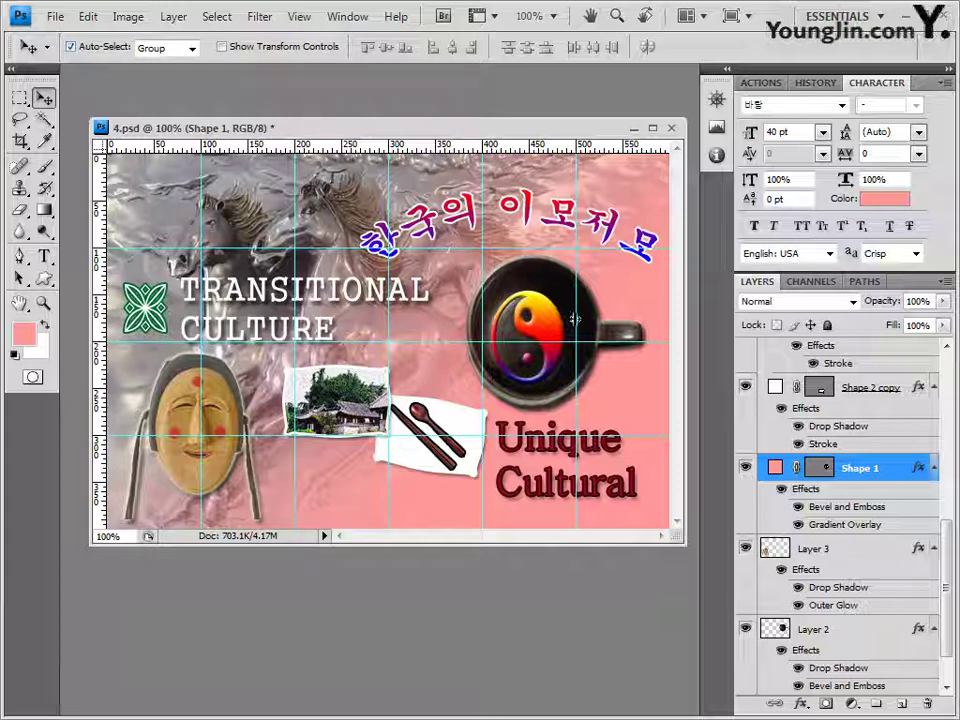
click(228, 392)
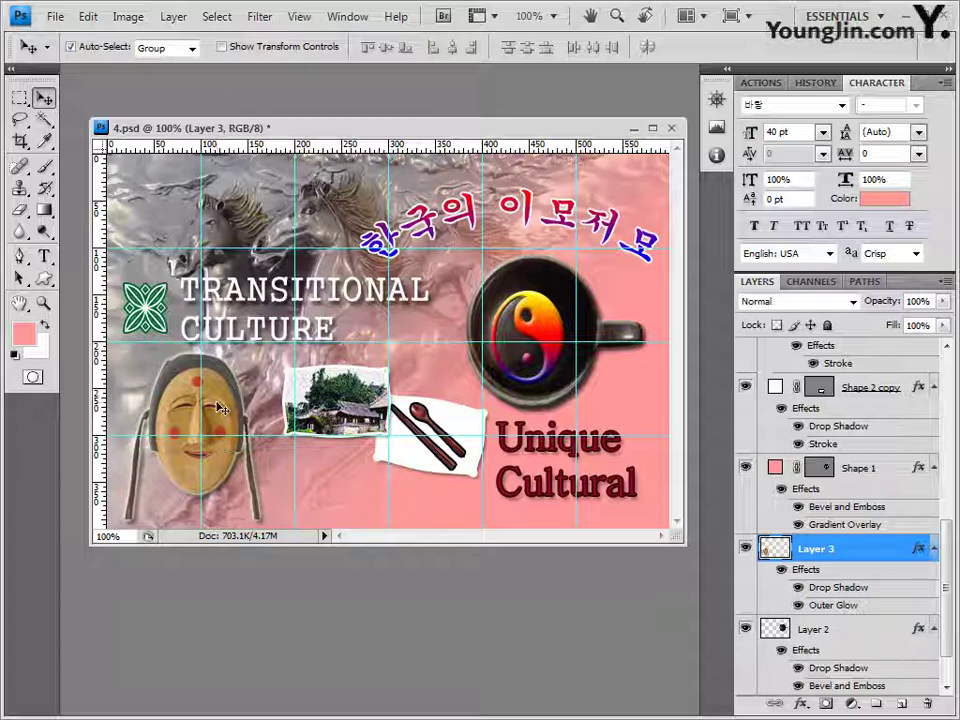
click(508, 479)
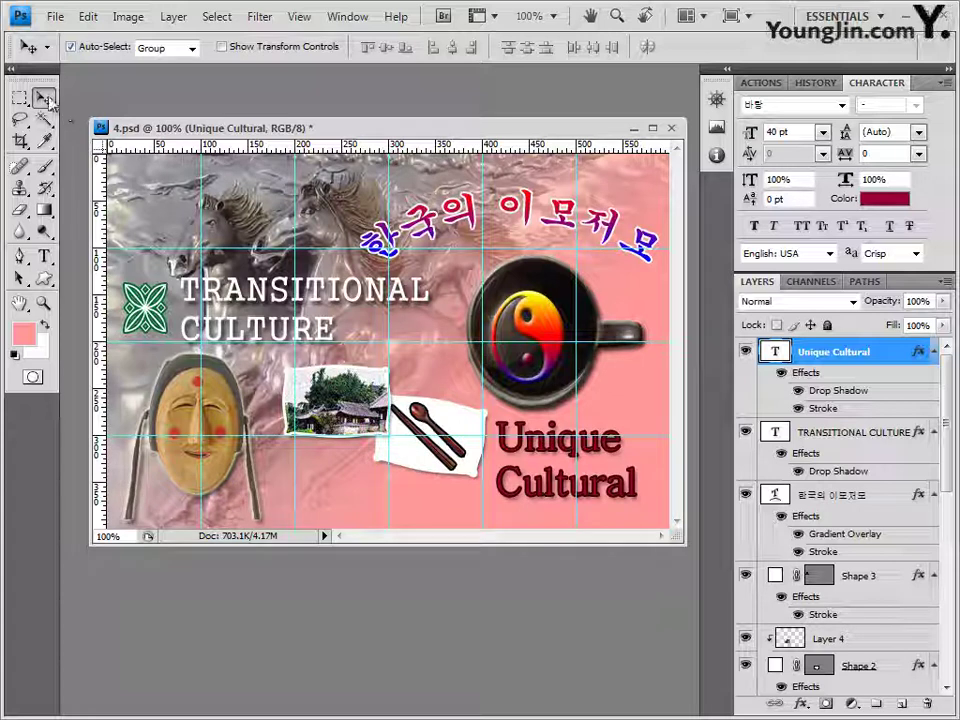
Save 4.psd with Maximize compatibility on and clear all guides from the image.
click(56, 17)
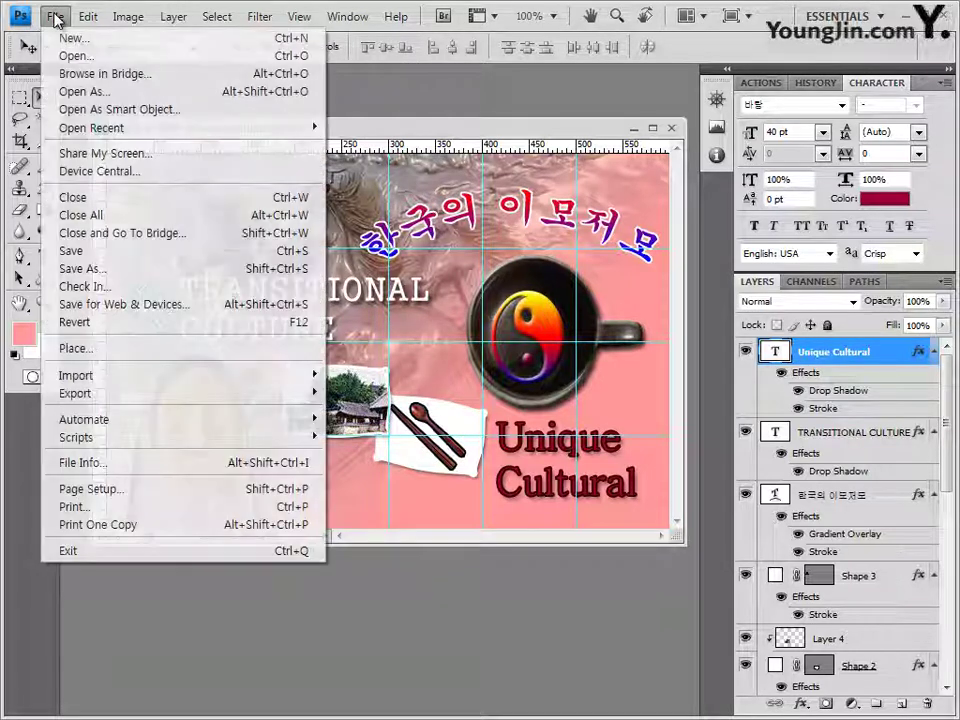
click(87, 258)
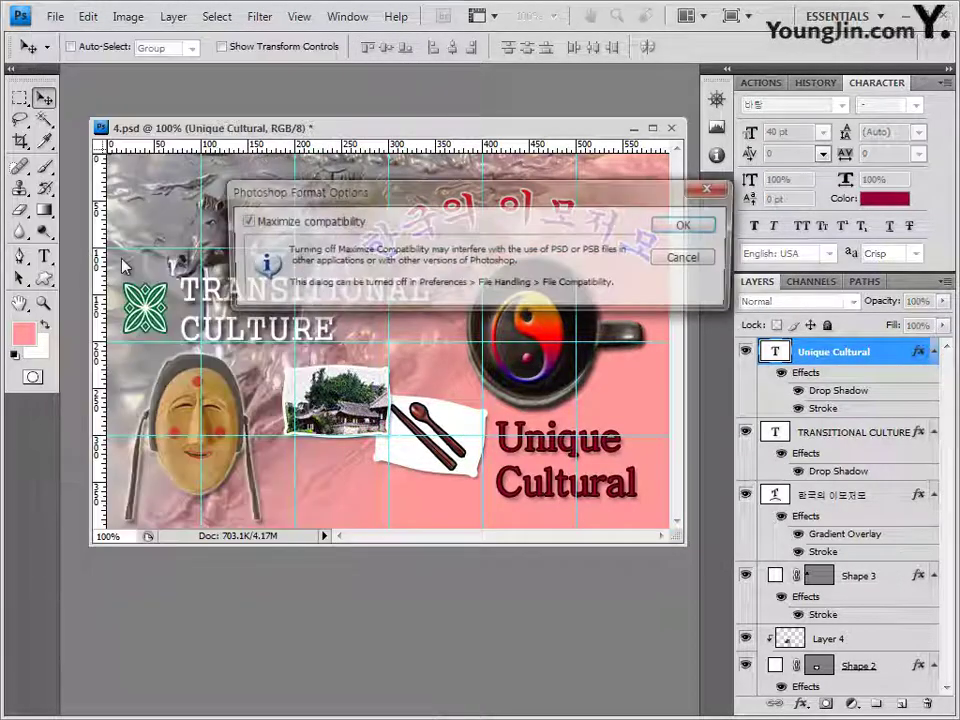
click(686, 220)
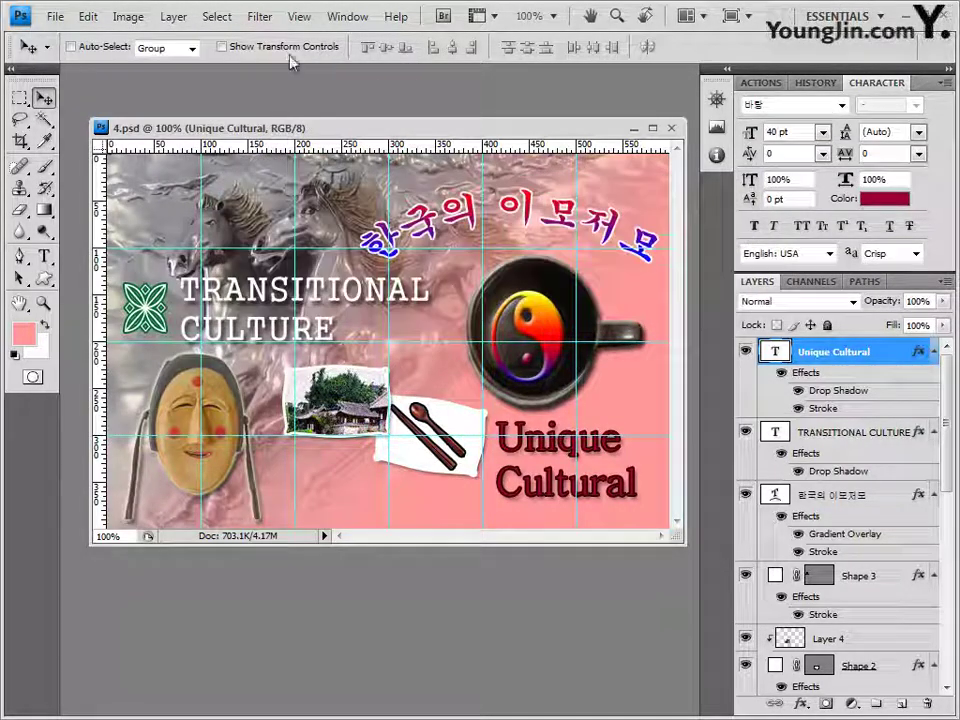
click(300, 17)
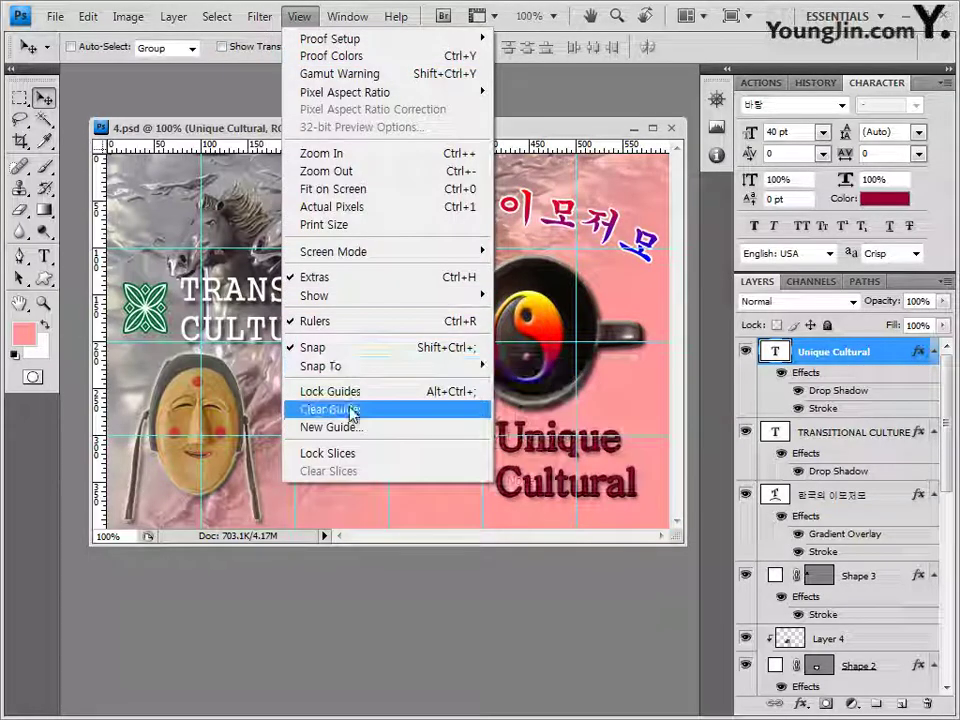
click(354, 409)
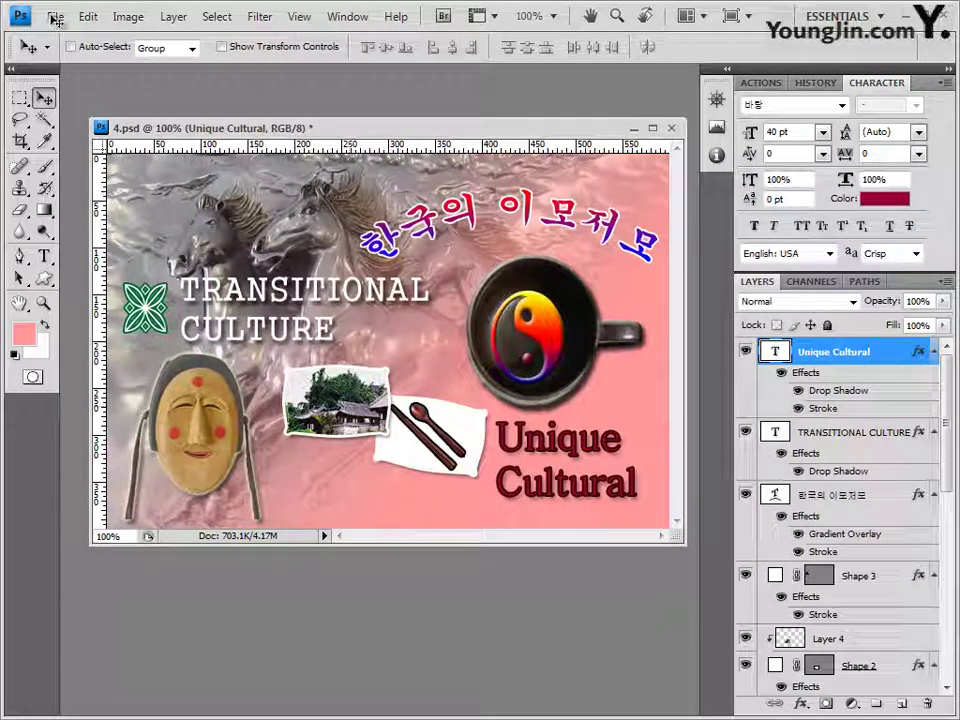
Save a JPEG copy in the GTQ folder, named with the examinee's number and name followed by "-4".
click(54, 18)
click(94, 269)
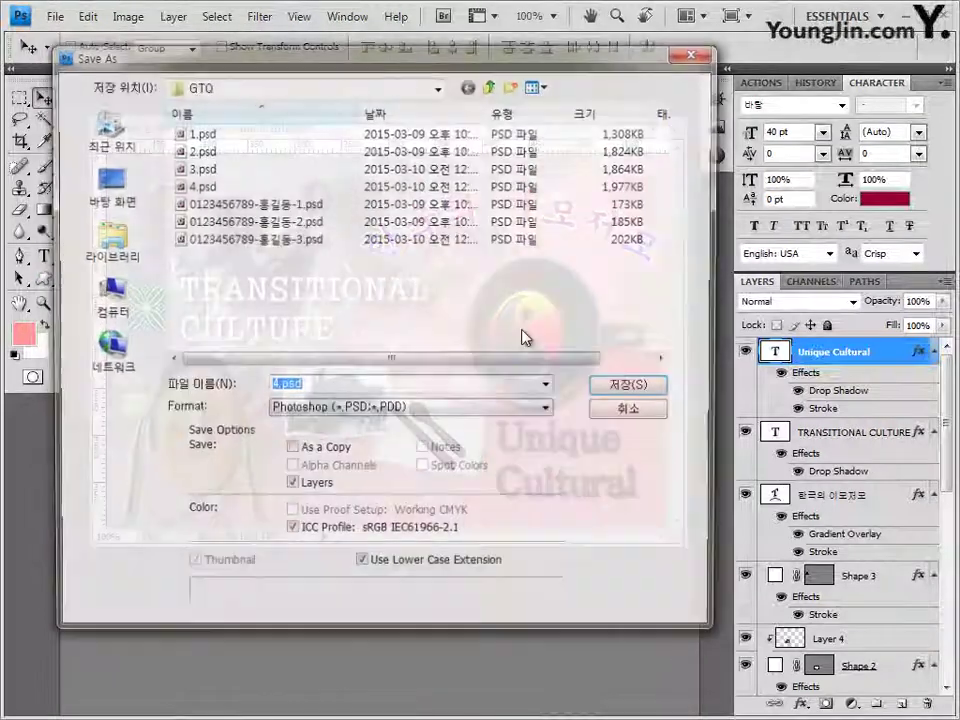
click(364, 410)
click(370, 518)
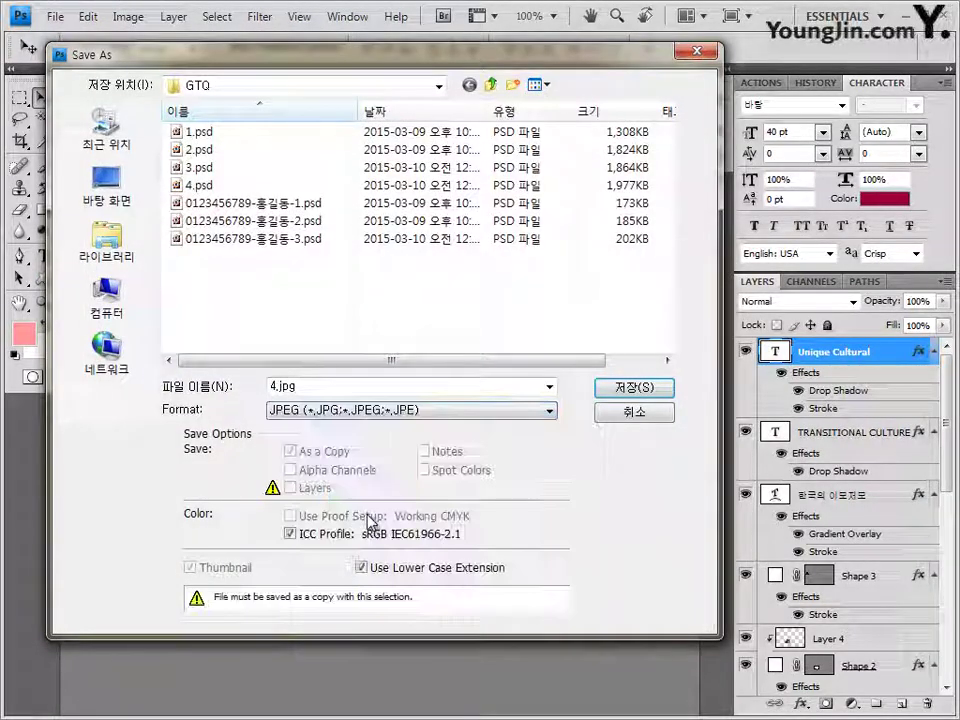
click(310, 167)
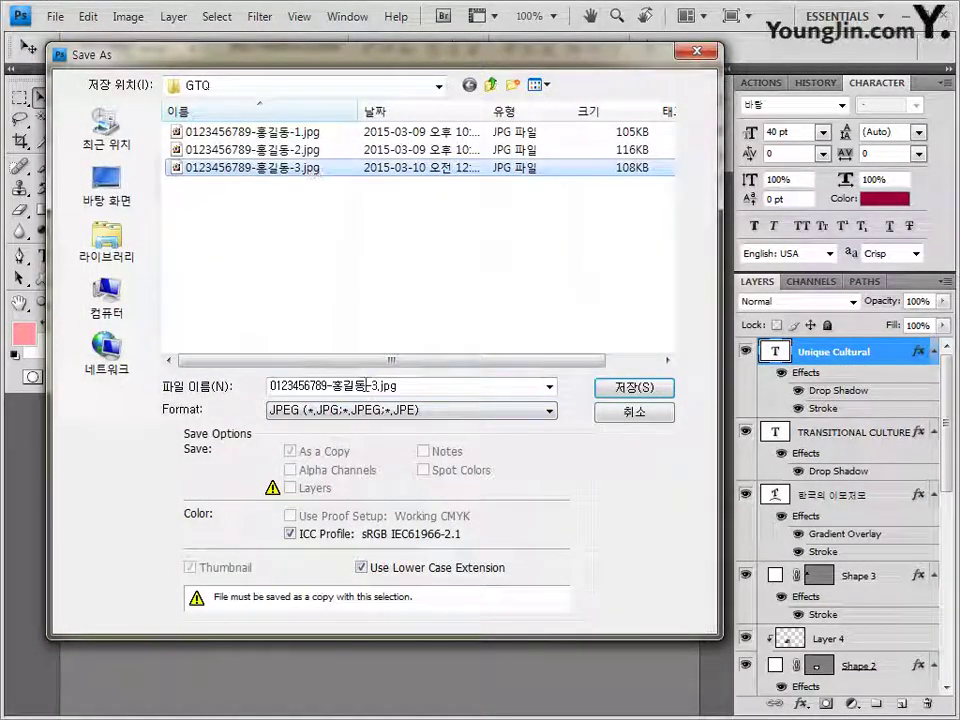
click(367, 386)
drag(367, 386, 376, 386)
text(4)
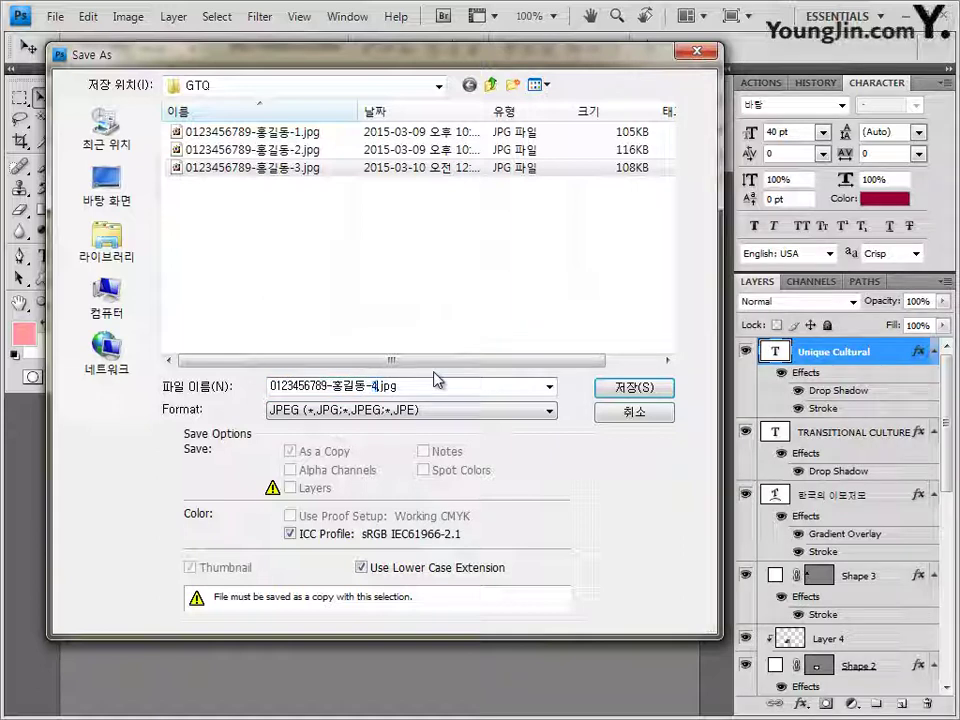
key(Return)
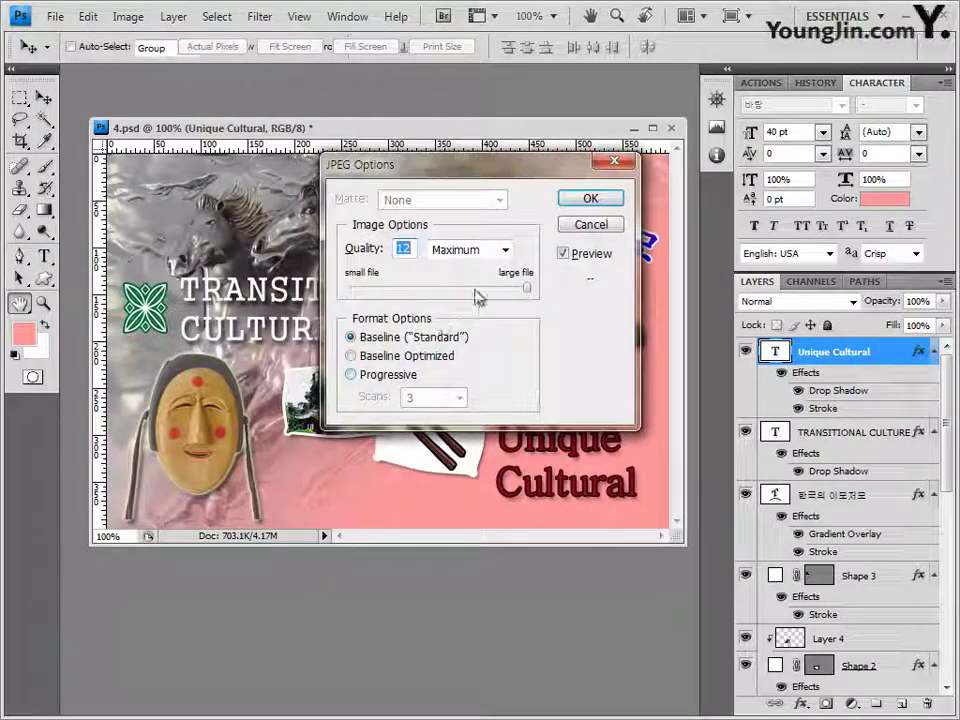
click(591, 224)
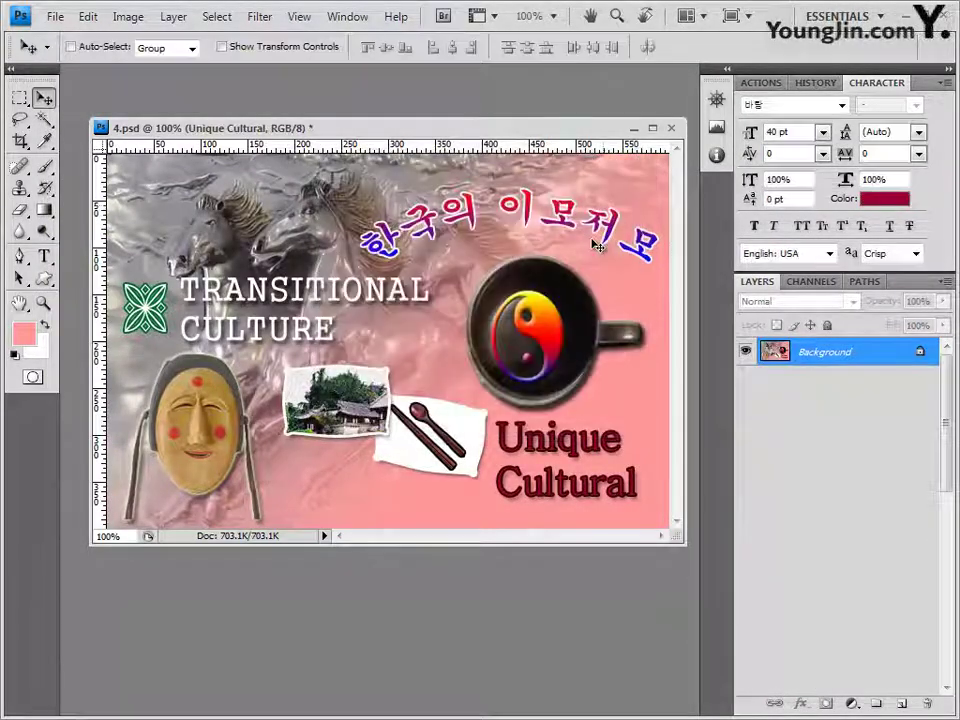
Resize the whole image proportionally to 60 × 40 pixels.
click(131, 18)
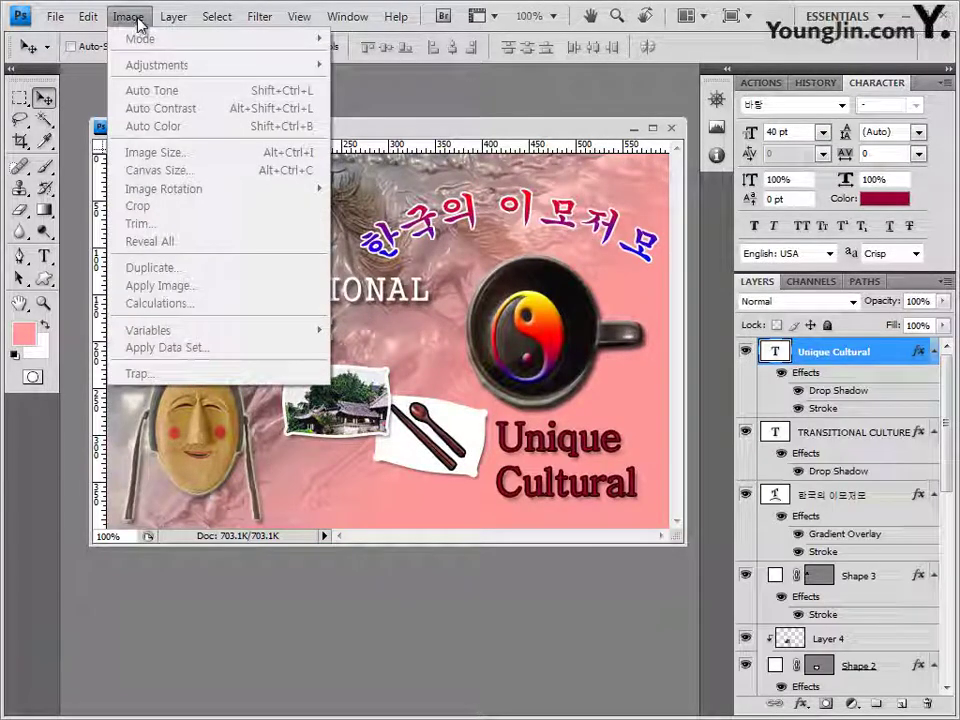
click(190, 157)
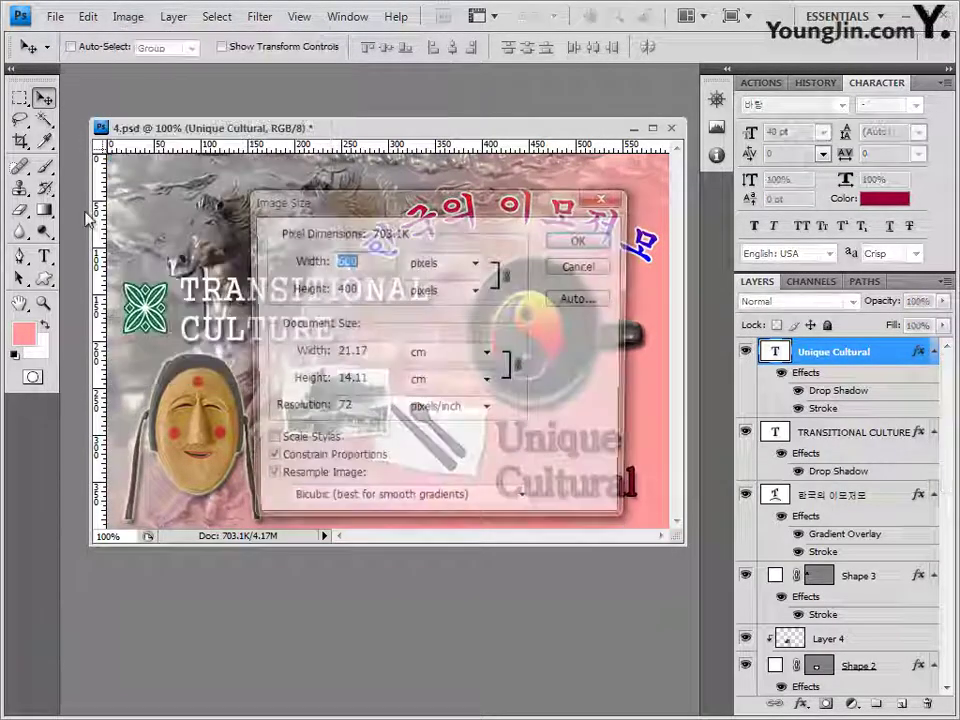
text(60)
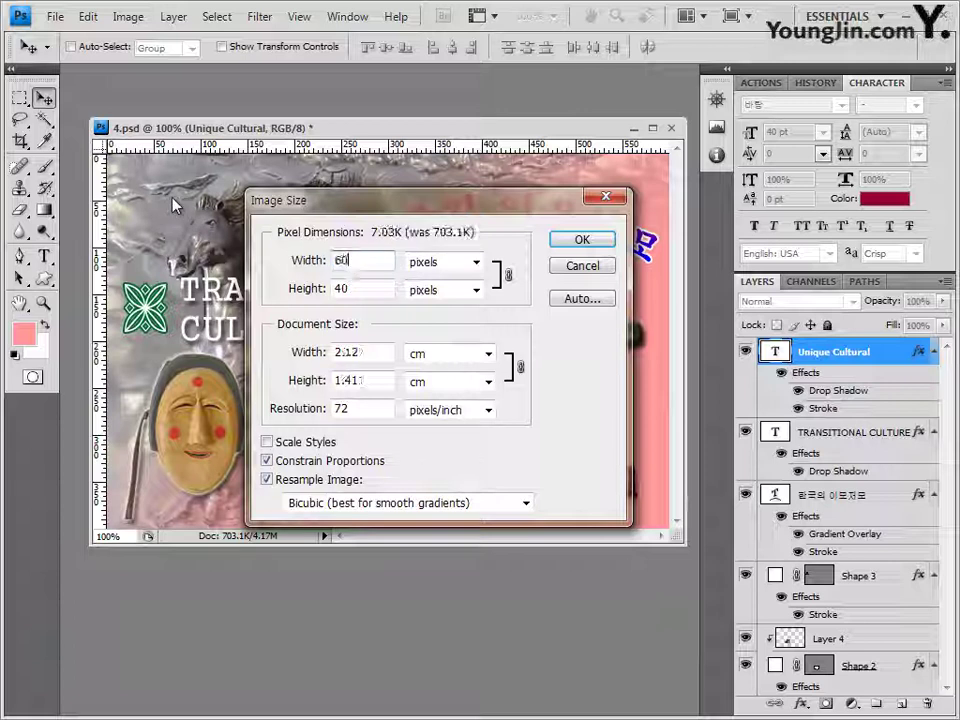
click(590, 241)
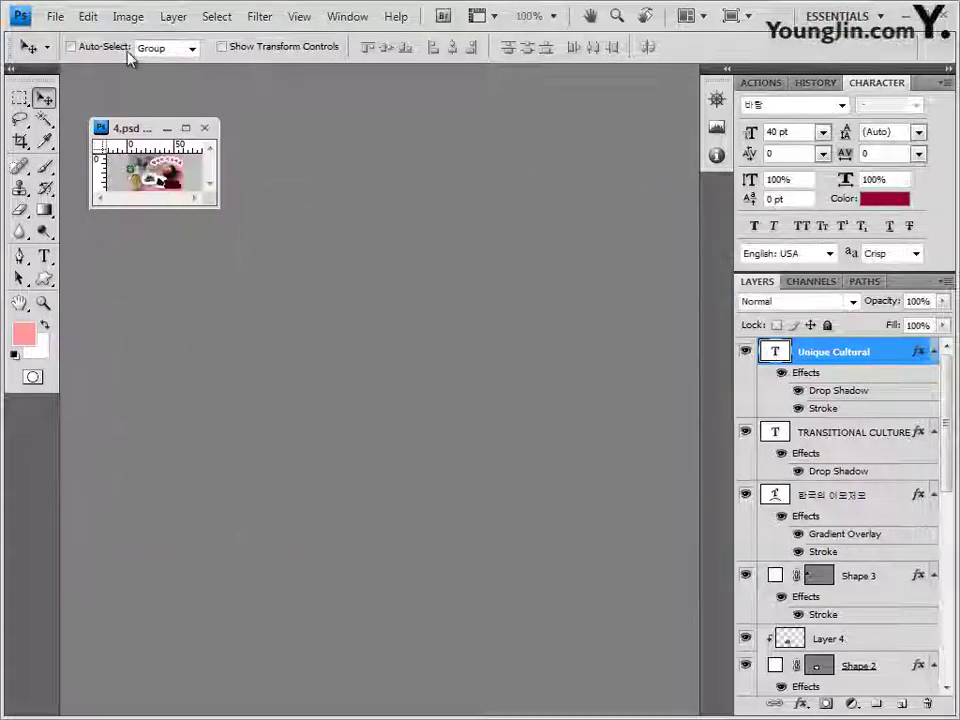
Save the reduced image as a layered PSD named with the examinee's number and name plus "-4", with Maximize compatibility, and close it.
click(57, 17)
click(95, 270)
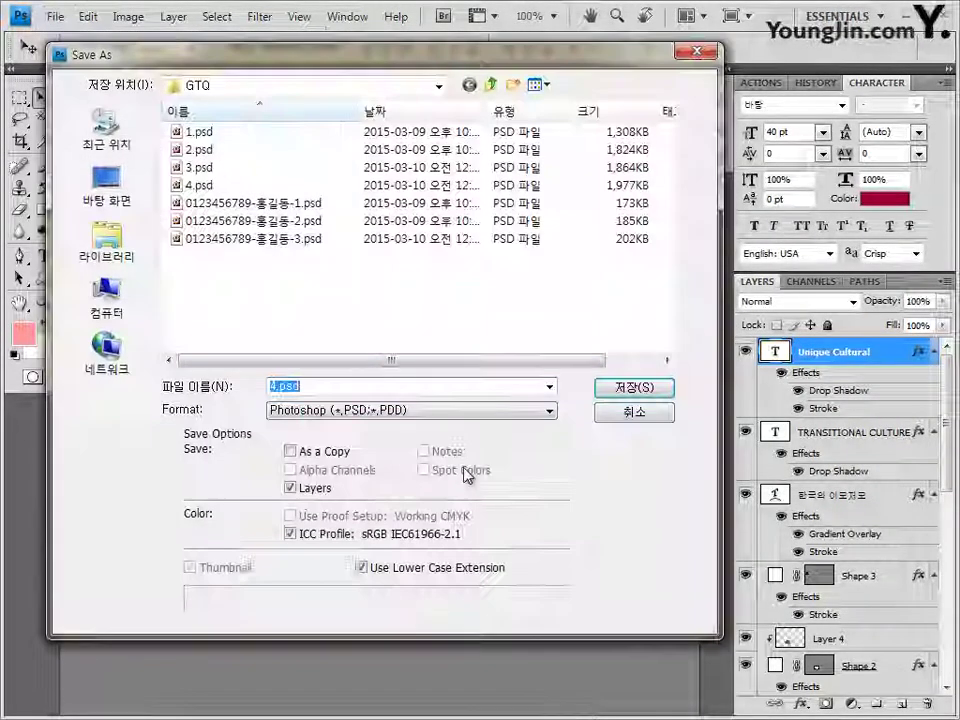
click(312, 240)
click(396, 387)
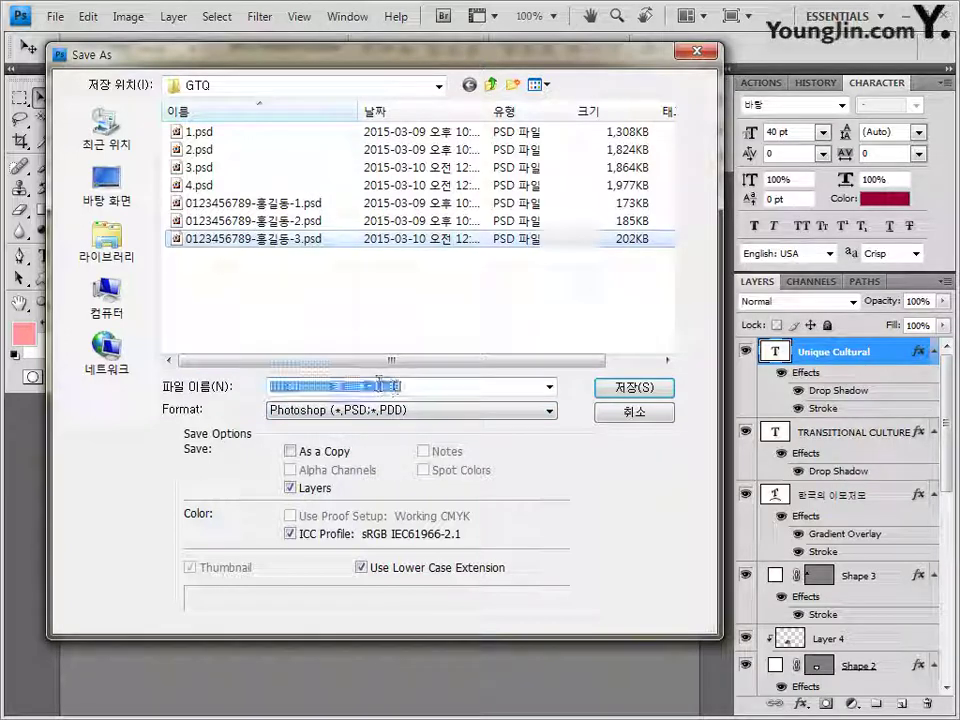
click(396, 387)
drag(371, 387, 383, 389)
key(Return)
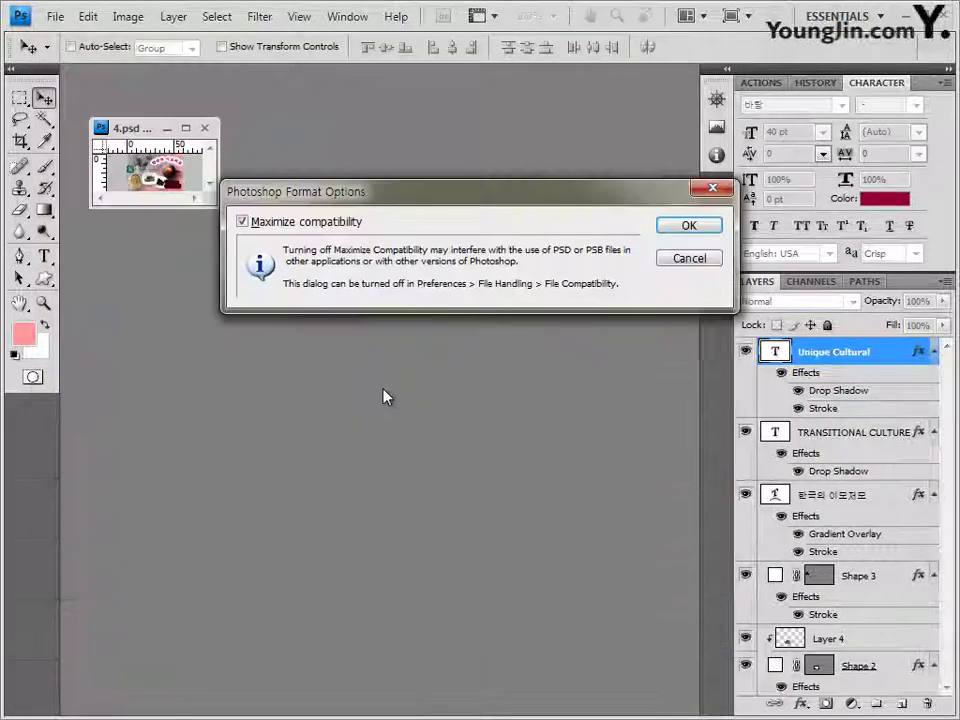
key(Return)
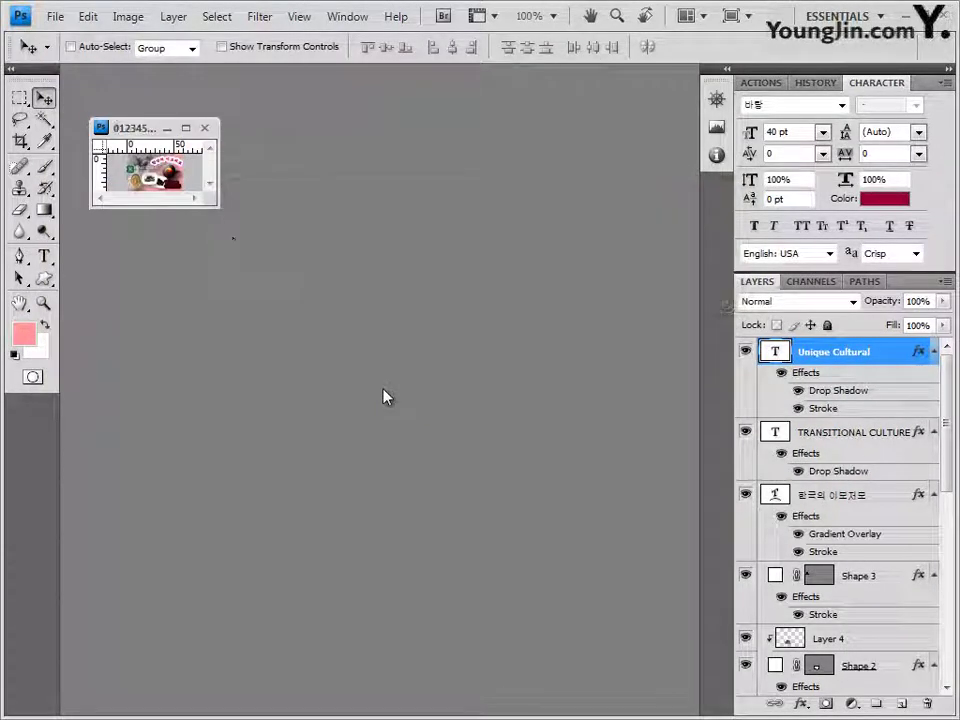
click(204, 127)
Check the JPG and PSD submission files numbered 1 to 4 in the GTQ folder without opening any.
double_click(335, 248)
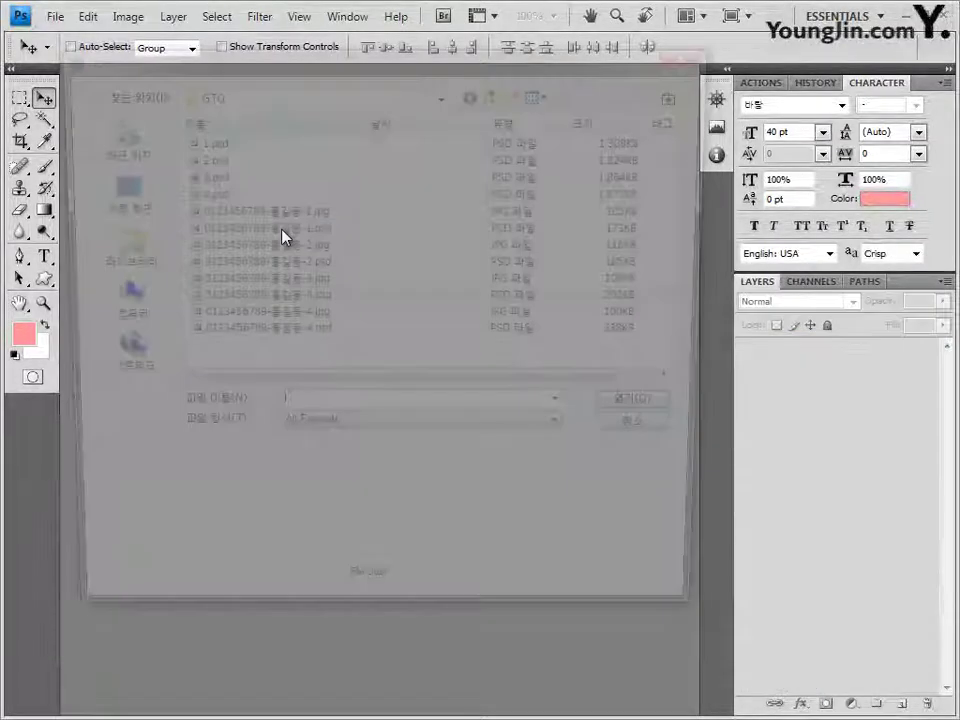
drag(340, 357, 300, 262)
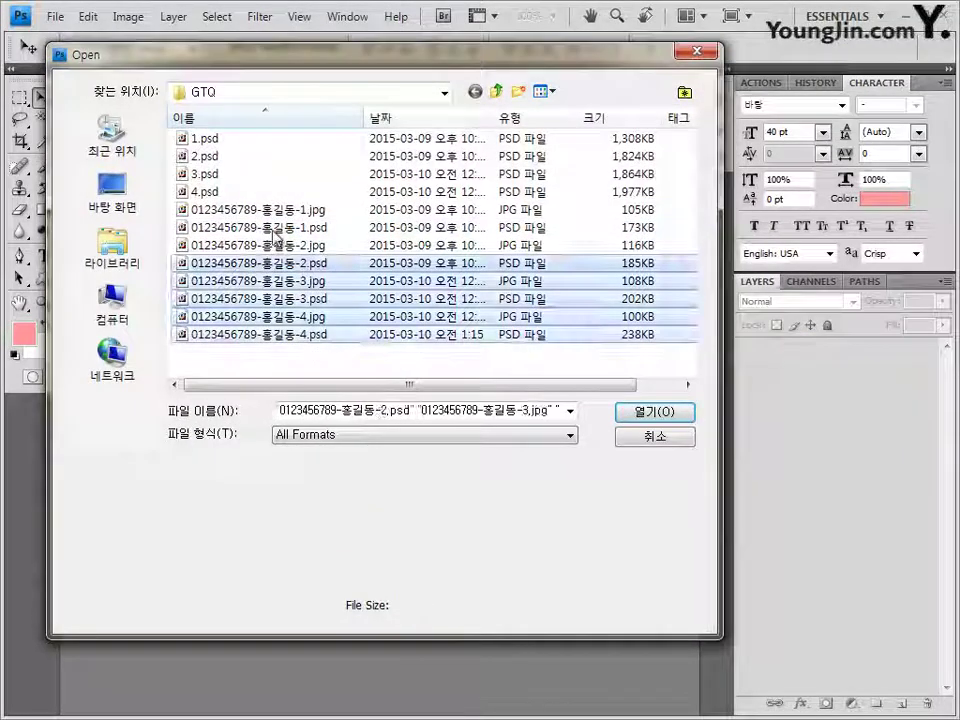
drag(343, 376, 321, 208)
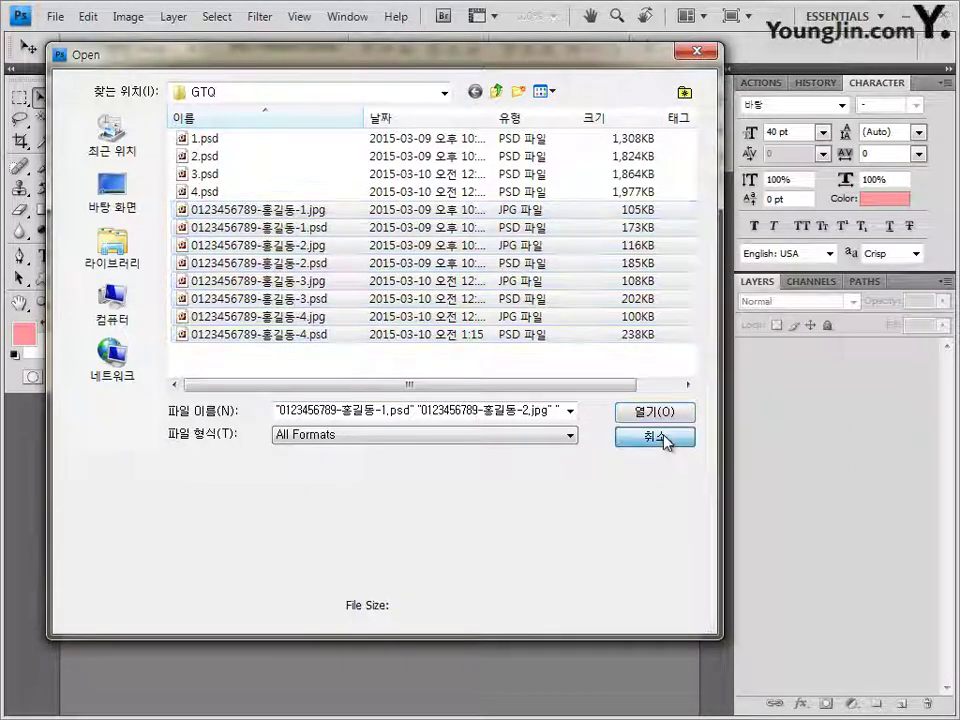
click(664, 439)
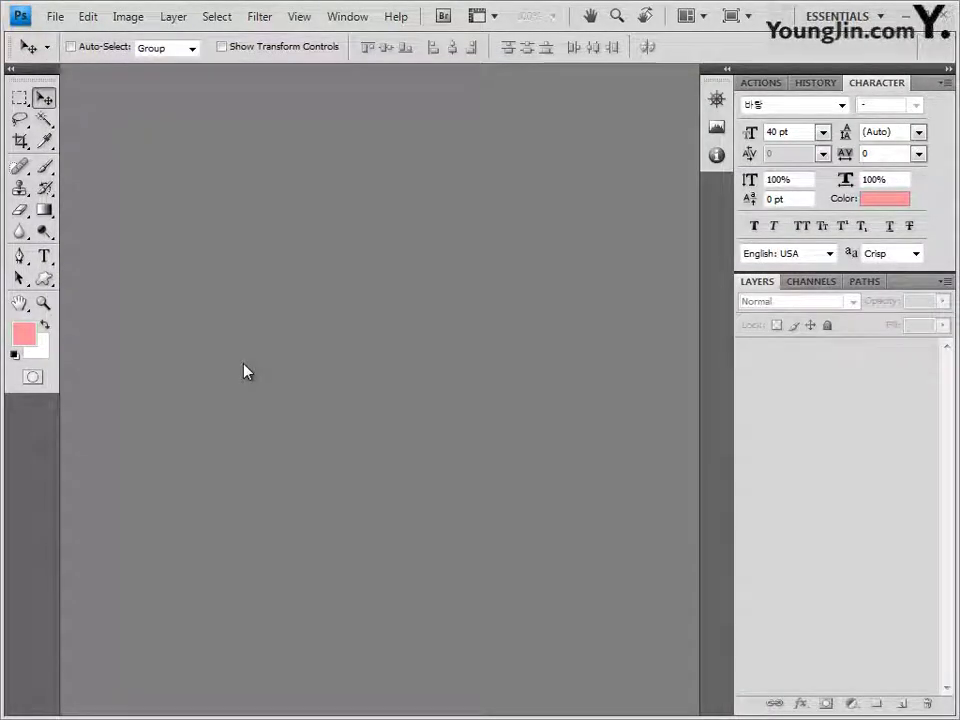